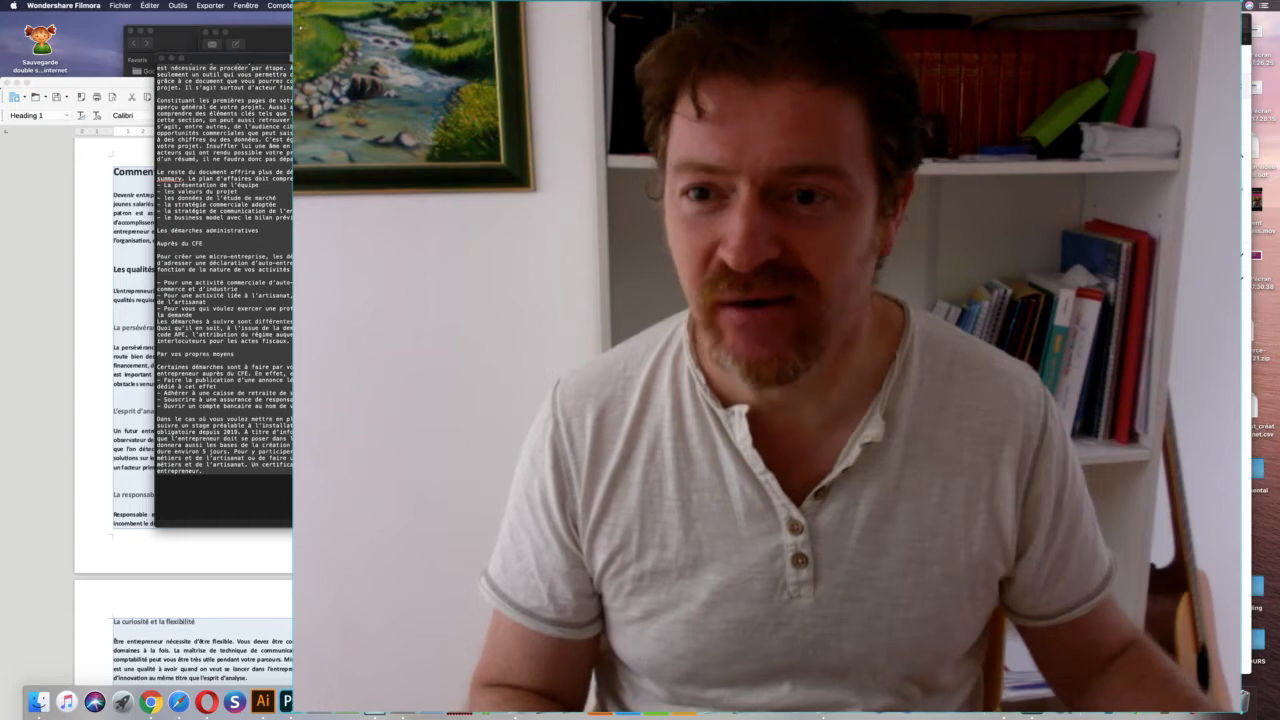
- Shrink the webcam preview window and move it aside so the Filmora manual web page behind it is uncovered
{"action": "left_click", "coordinate": [290, 6]}
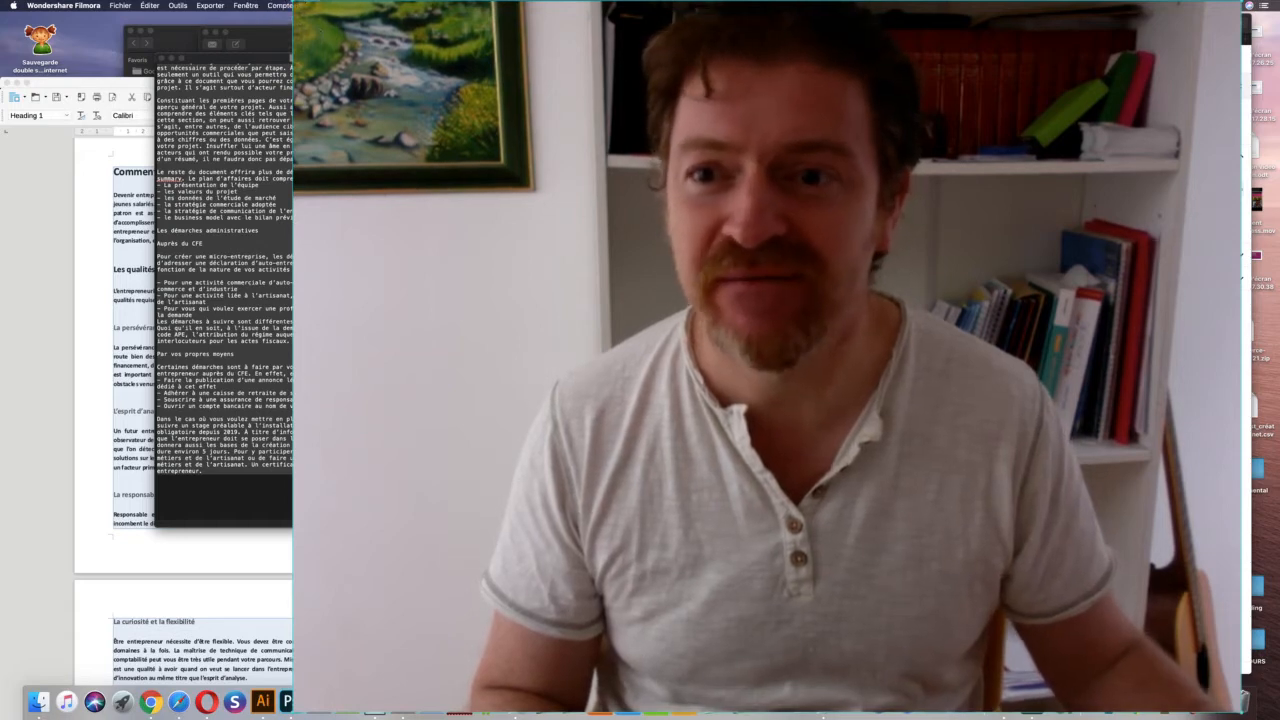
{"action": "left_click_drag", "start_coordinate": [1242, 2], "coordinate": [1231, 46]}
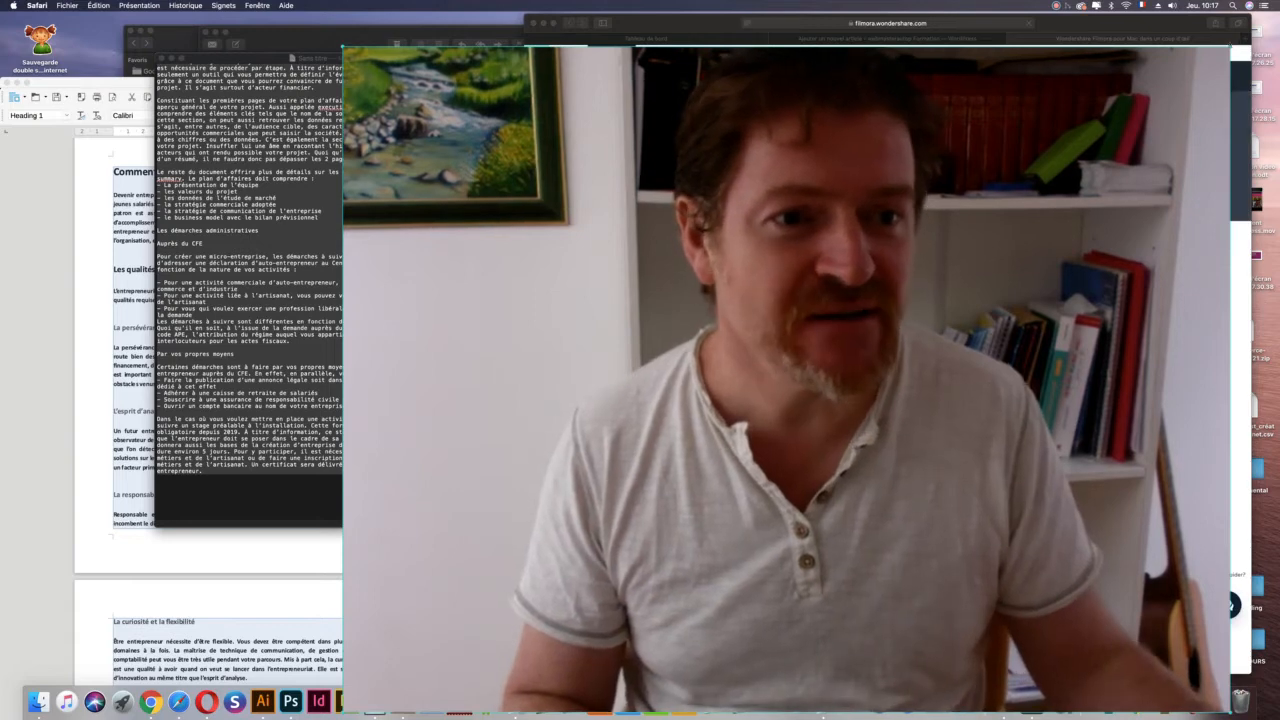
{"action": "left_click_drag", "start_coordinate": [1231, 46], "coordinate": [1178, 99]}
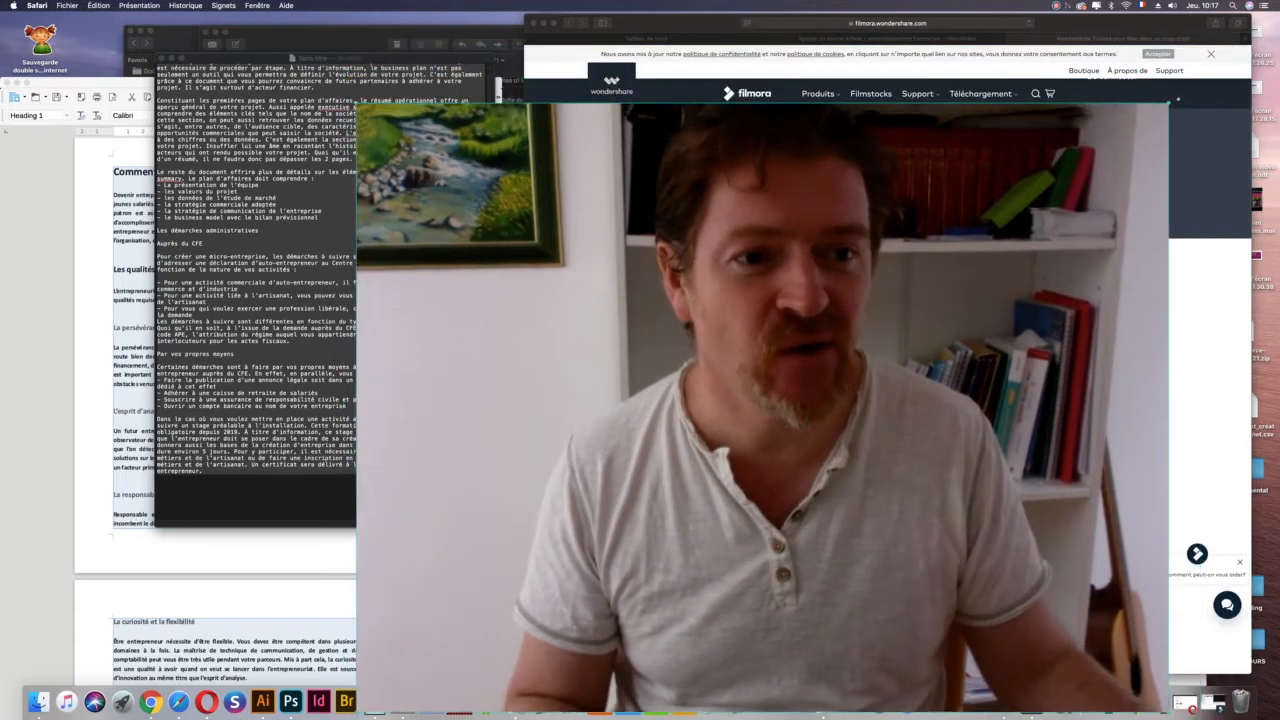
{"action": "left_click_drag", "start_coordinate": [1144, 184], "coordinate": [1192, 171]}
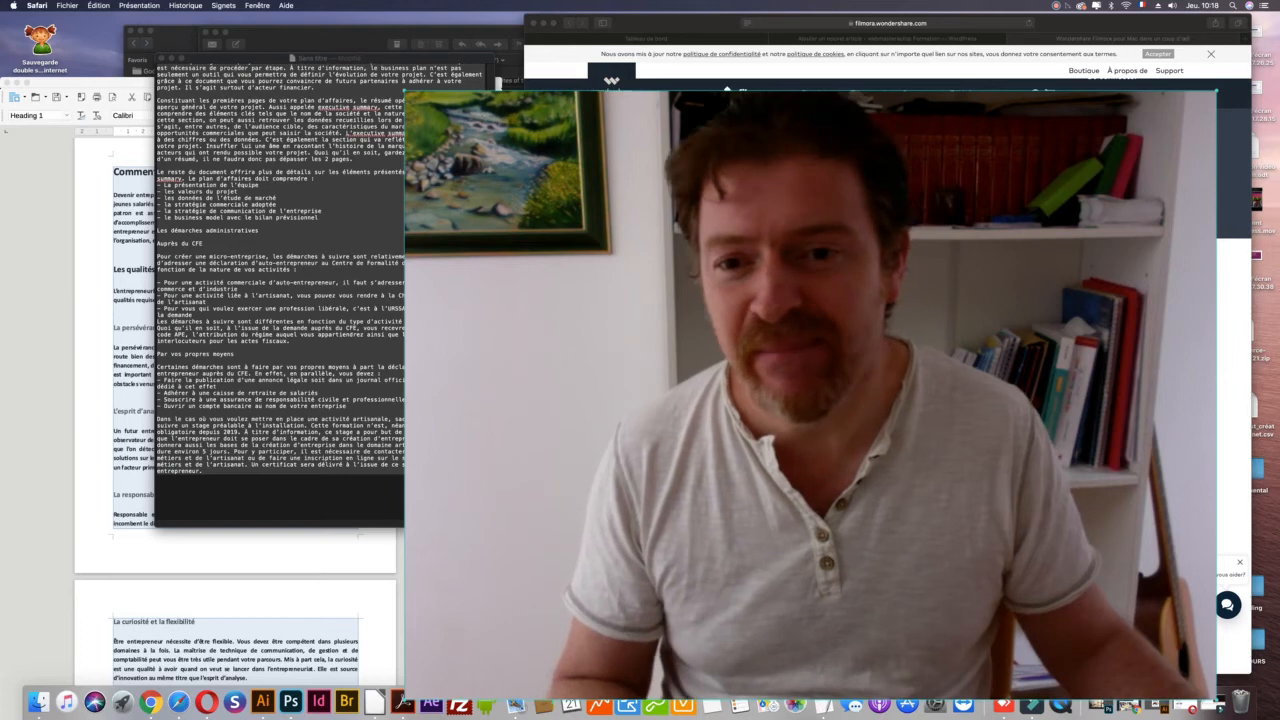
{"action": "left_click", "coordinate": [445, 300]}
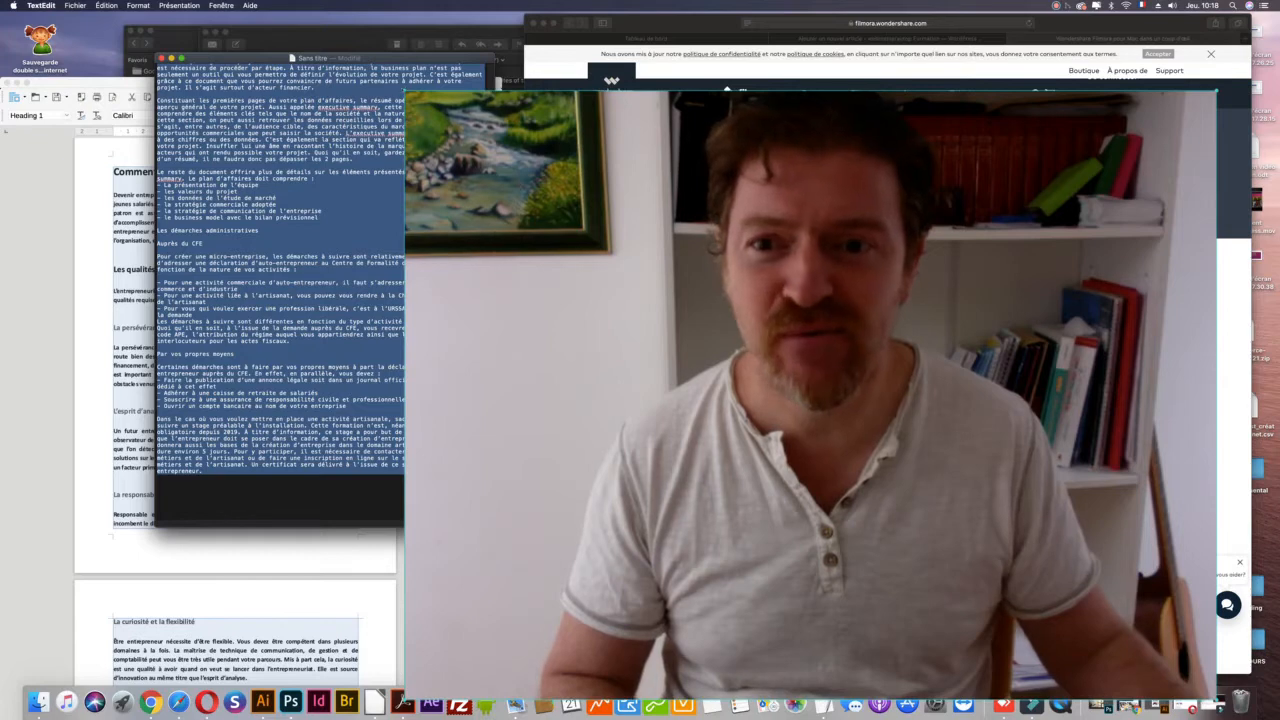
{"action": "left_click_drag", "start_coordinate": [404, 91], "coordinate": [427, 103]}
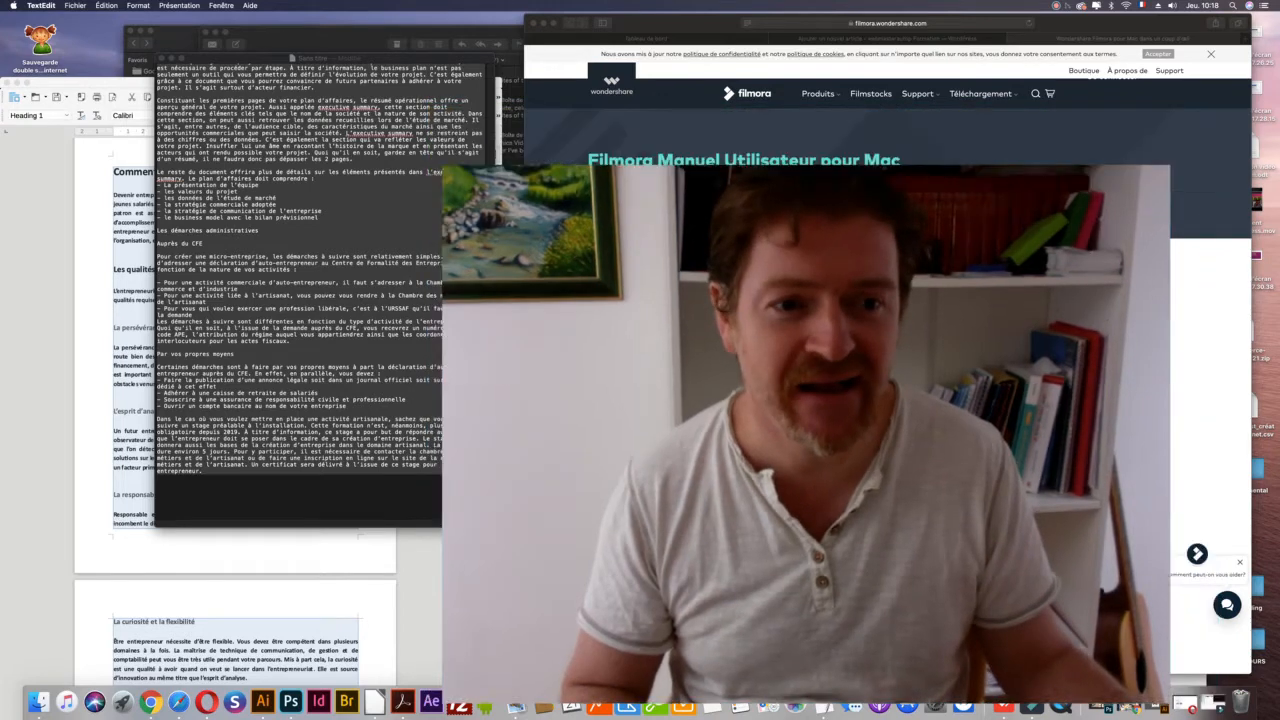
{"action": "left_click_drag", "start_coordinate": [790, 330], "coordinate": [947, 312]}
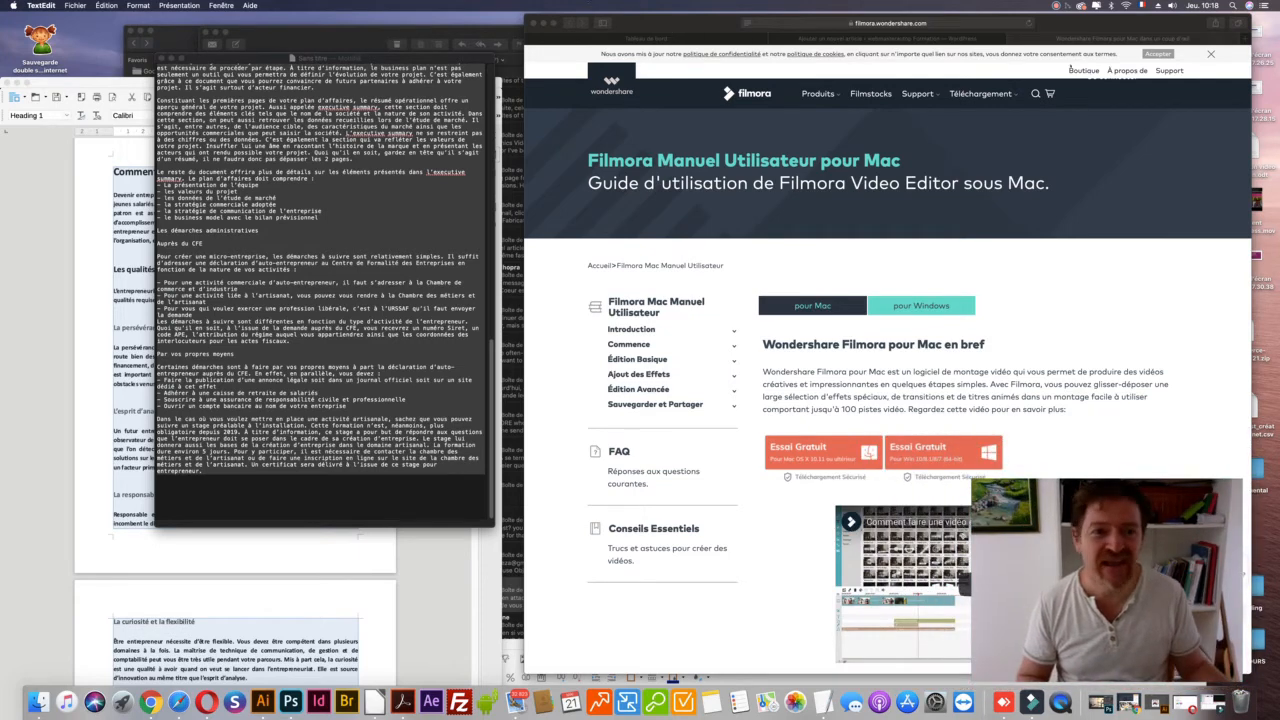
- Show the WordPress draft "Comment devenir entrepreneur ?" in Safari and widen its browser window
{"action": "left_click", "coordinate": [1064, 31]}
{"action": "left_click", "coordinate": [1013, 39]}
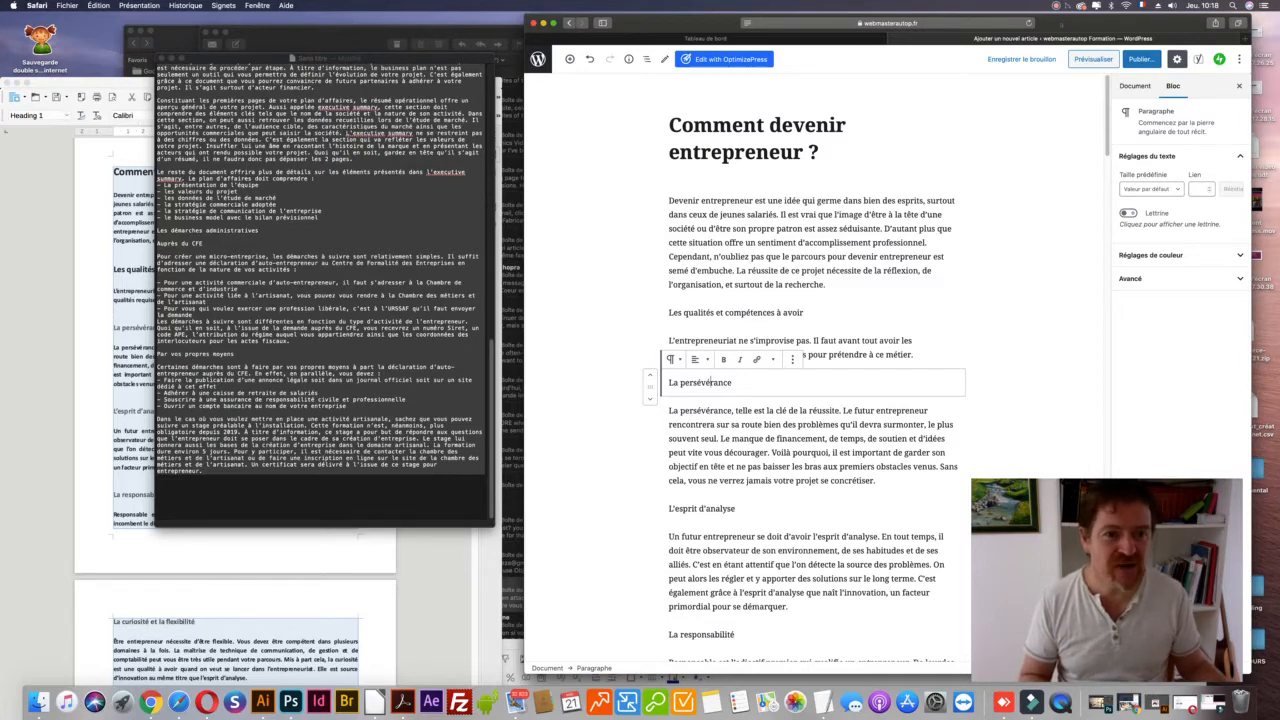
{"action": "left_click_drag", "start_coordinate": [1062, 24], "coordinate": [1040, 29]}
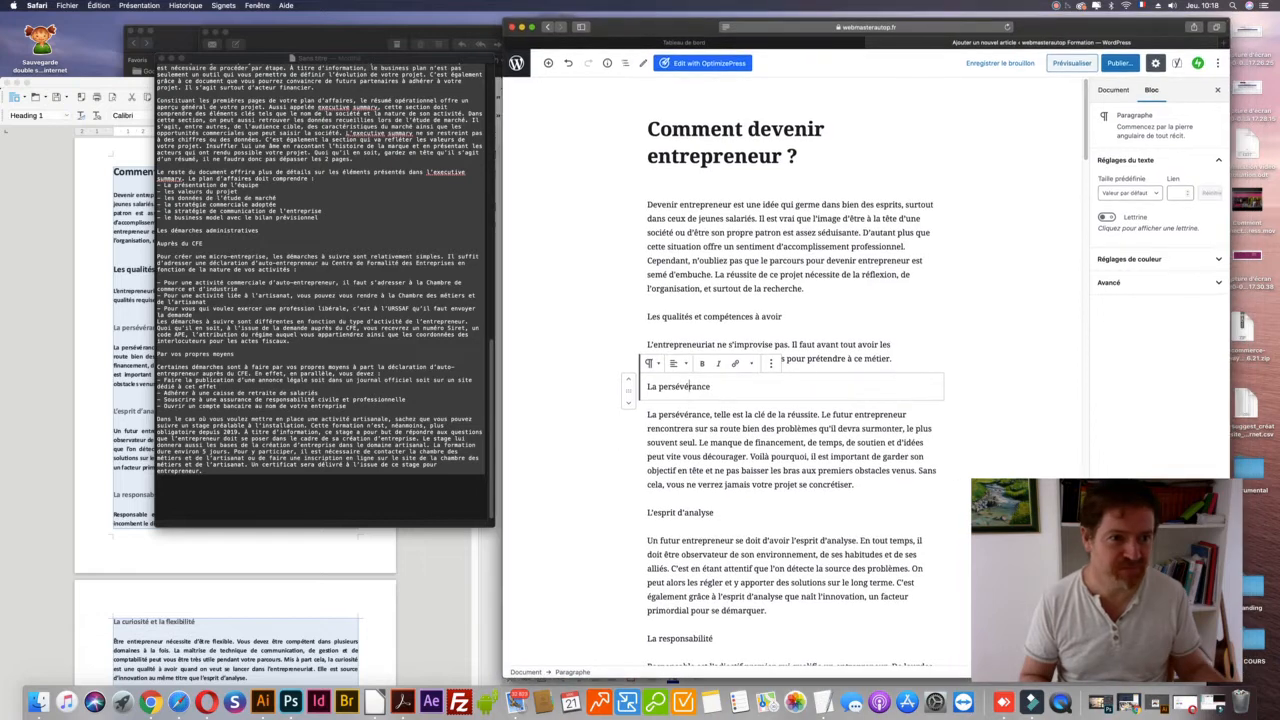
{"action": "left_click_drag", "start_coordinate": [1258, 16], "coordinate": [1271, 15]}
- Reposition the webcam preview beside the article text and shrink it slightly
{"action": "left_click_drag", "start_coordinate": [1108, 590], "coordinate": [1108, 543]}
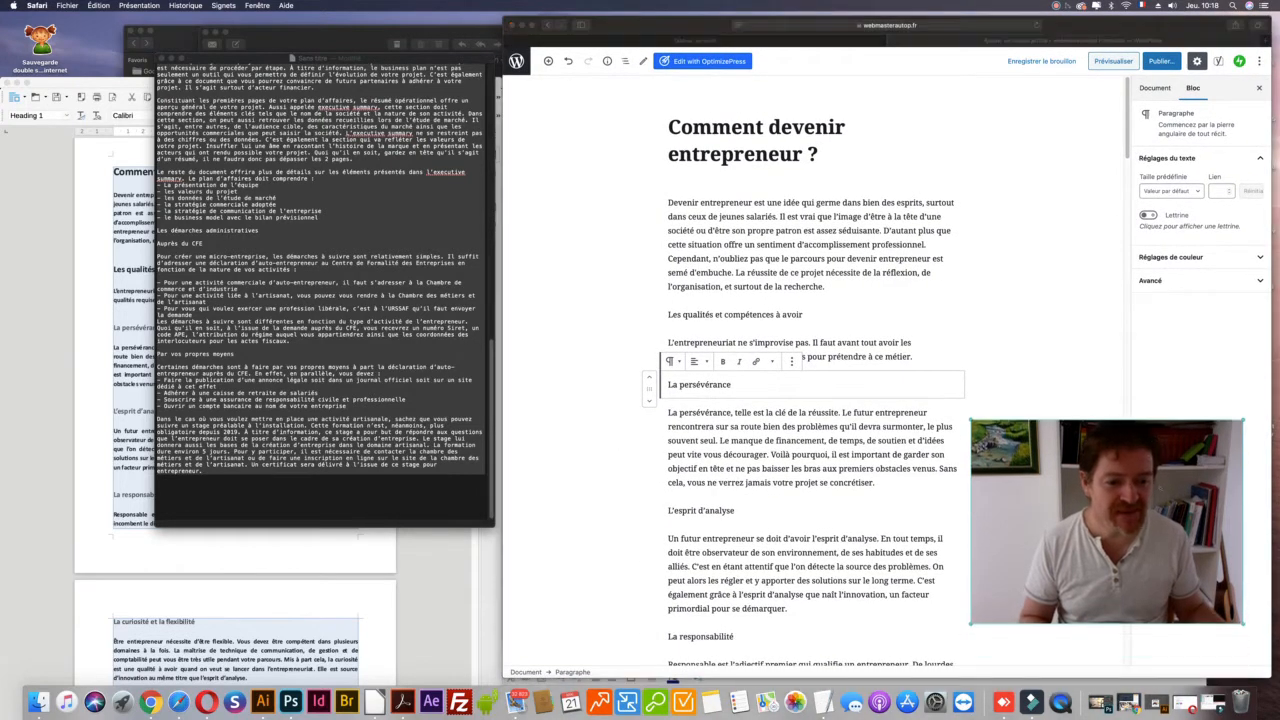
{"action": "left_click_drag", "start_coordinate": [1095, 25], "coordinate": [1095, 28]}
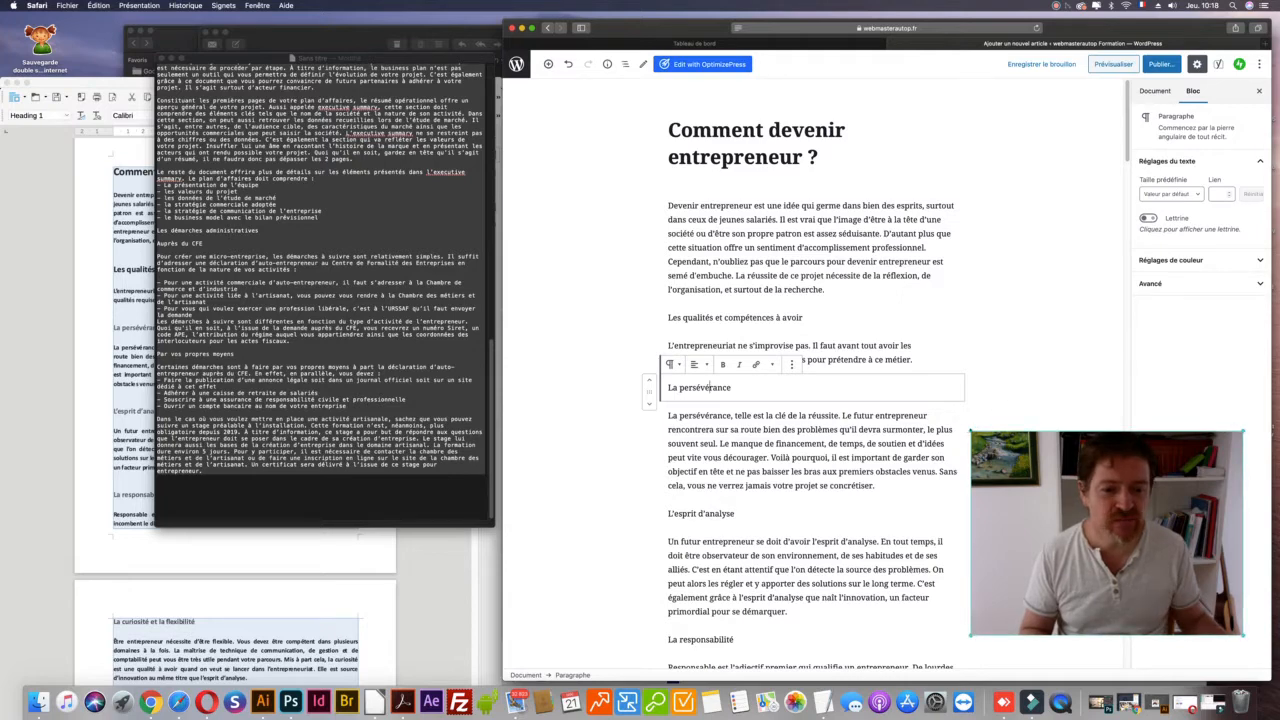
{"action": "left_click_drag", "start_coordinate": [1108, 540], "coordinate": [1110, 541]}
{"action": "left_click_drag", "start_coordinate": [974, 433], "coordinate": [982, 438]}
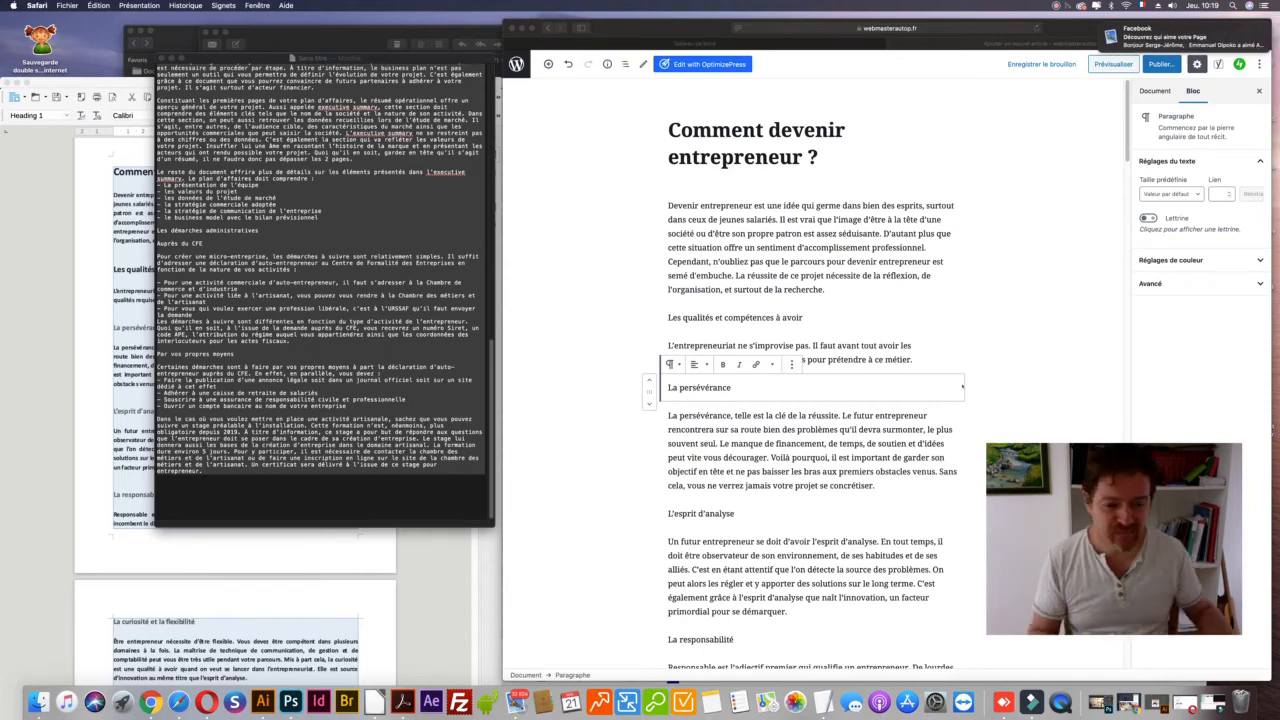
- Switch to Opera and open webmasterautop.fr in a new browser tab
{"action": "left_click", "coordinate": [1183, 703]}
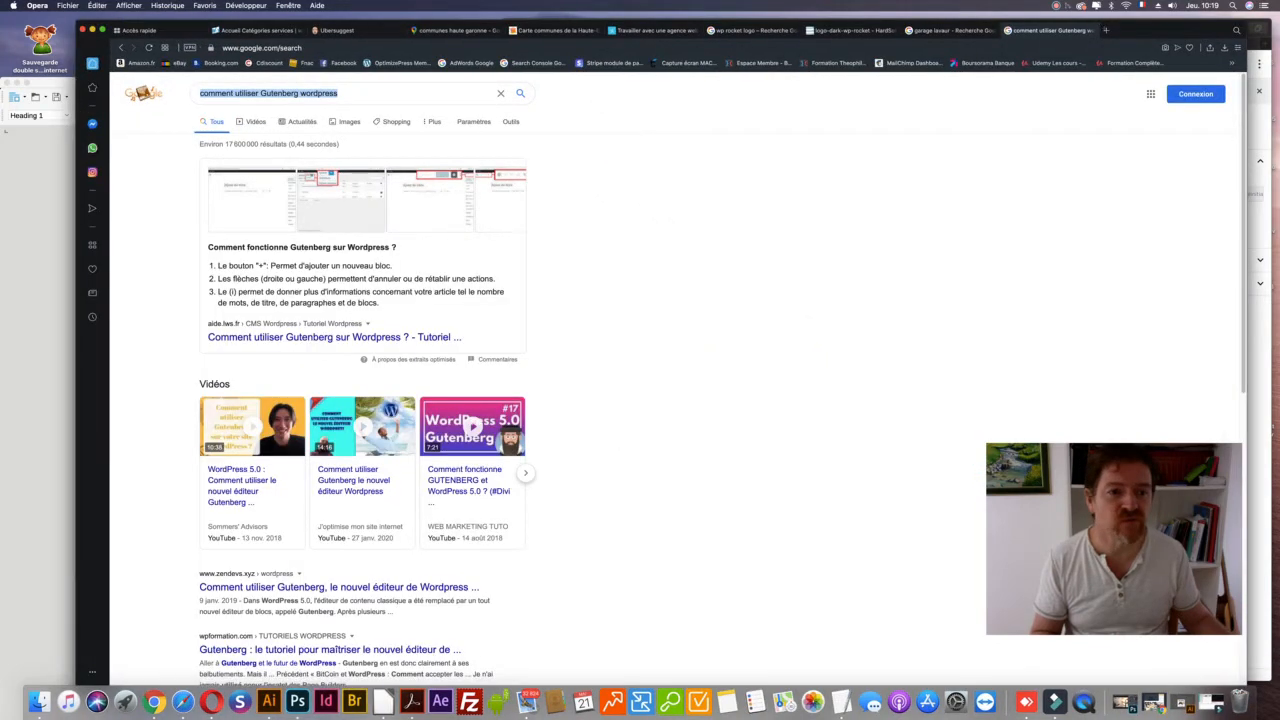
{"action": "key", "text": "super+t"}
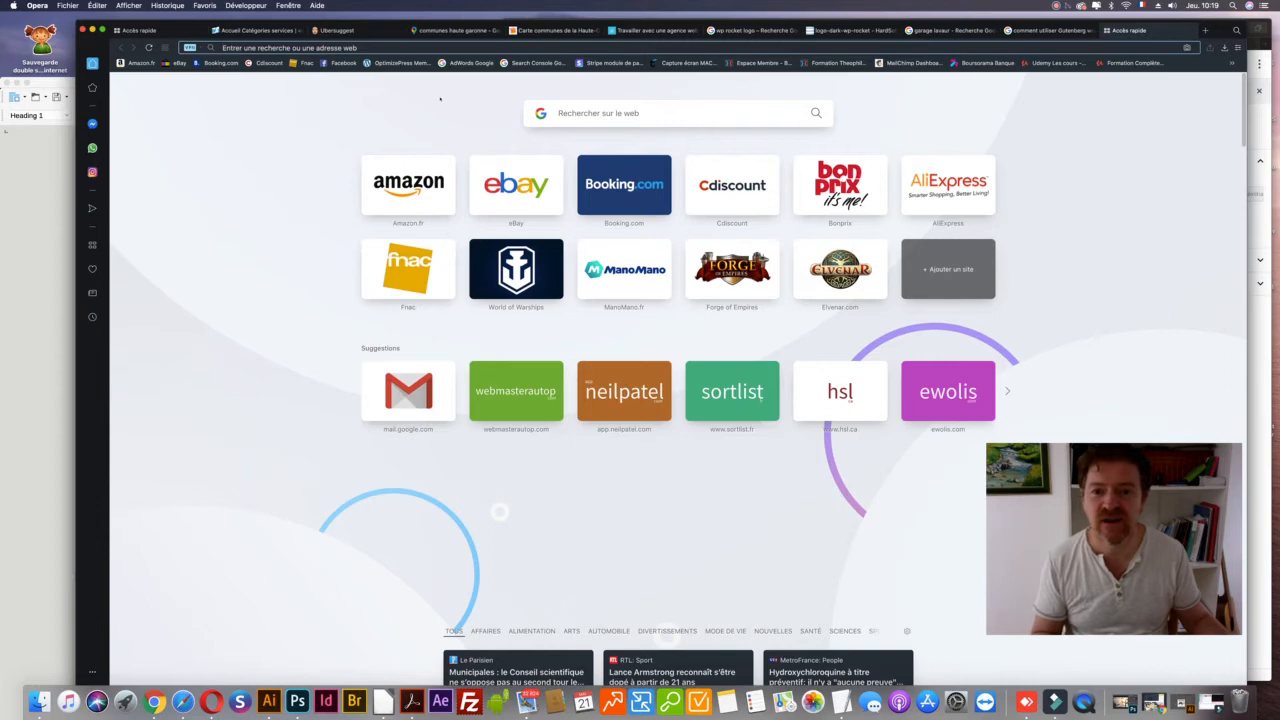
{"action": "type", "text": "w"}
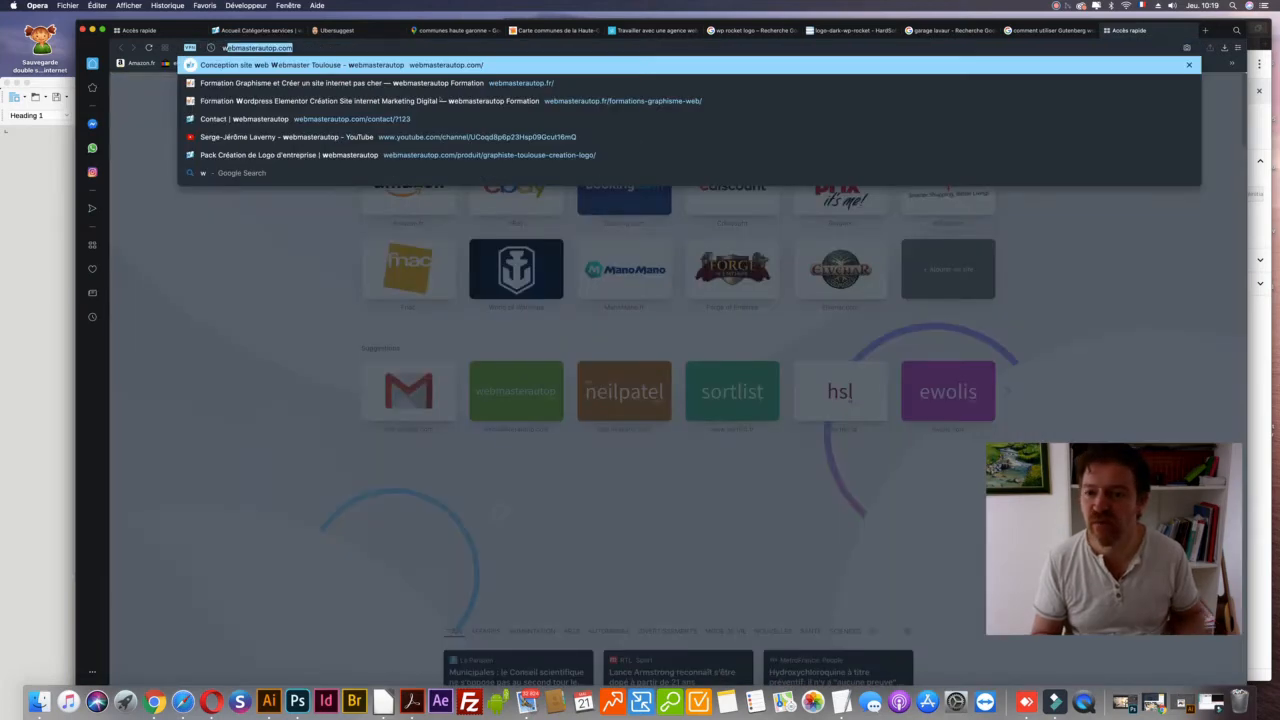
{"action": "type", "text": "ebmasterautop.fr"}
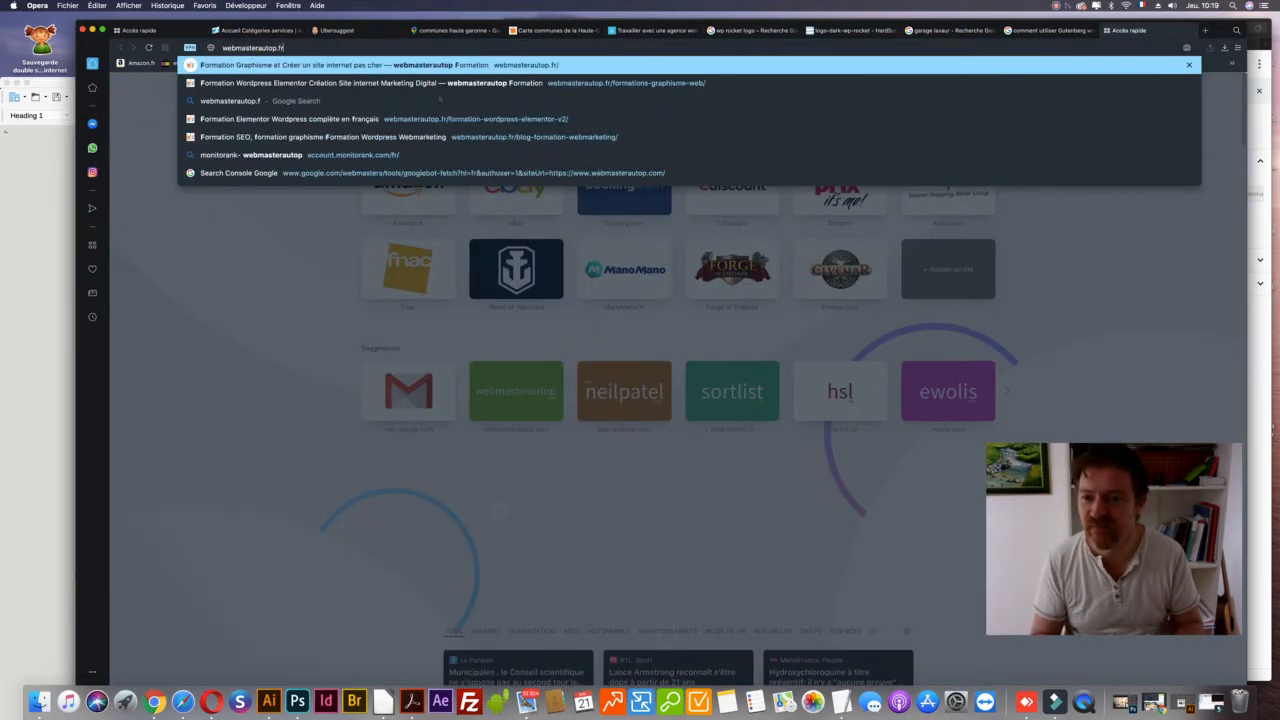
{"action": "key", "text": "Return"}
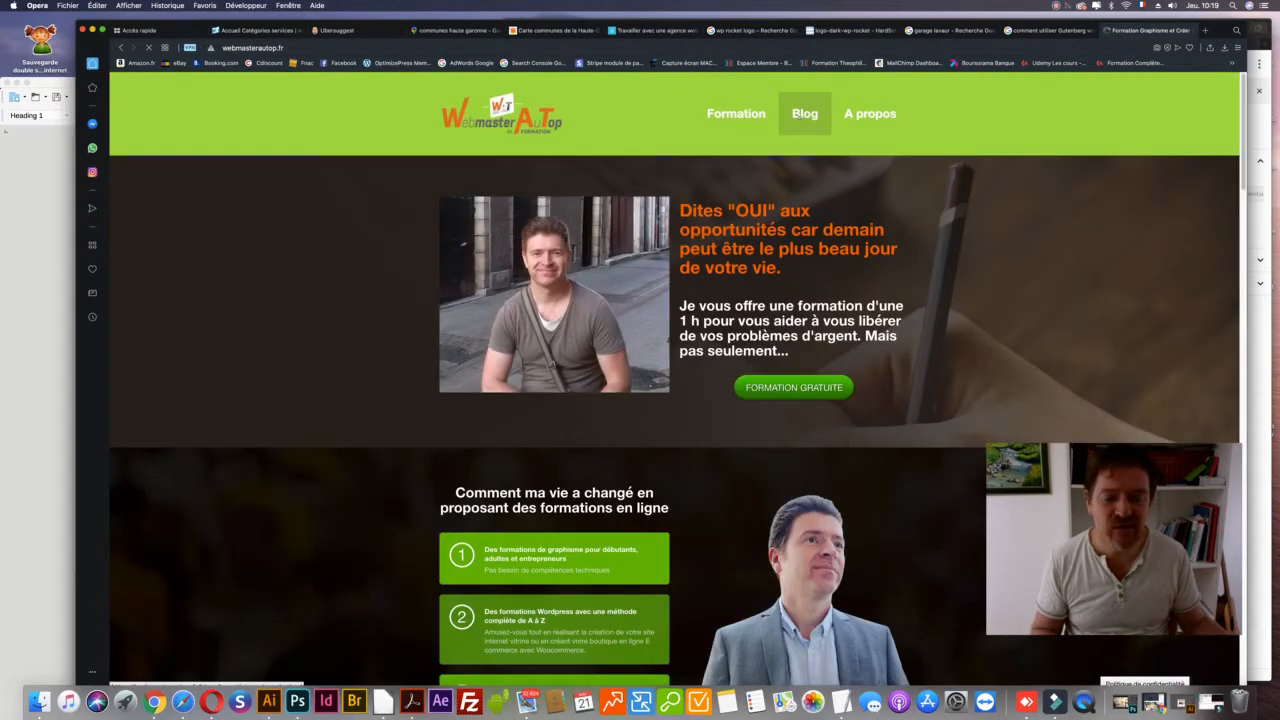
- Open the site's blog page and dismiss the "Envie de multiplier vos revenus" pop-up
{"action": "left_click", "coordinate": [804, 114]}
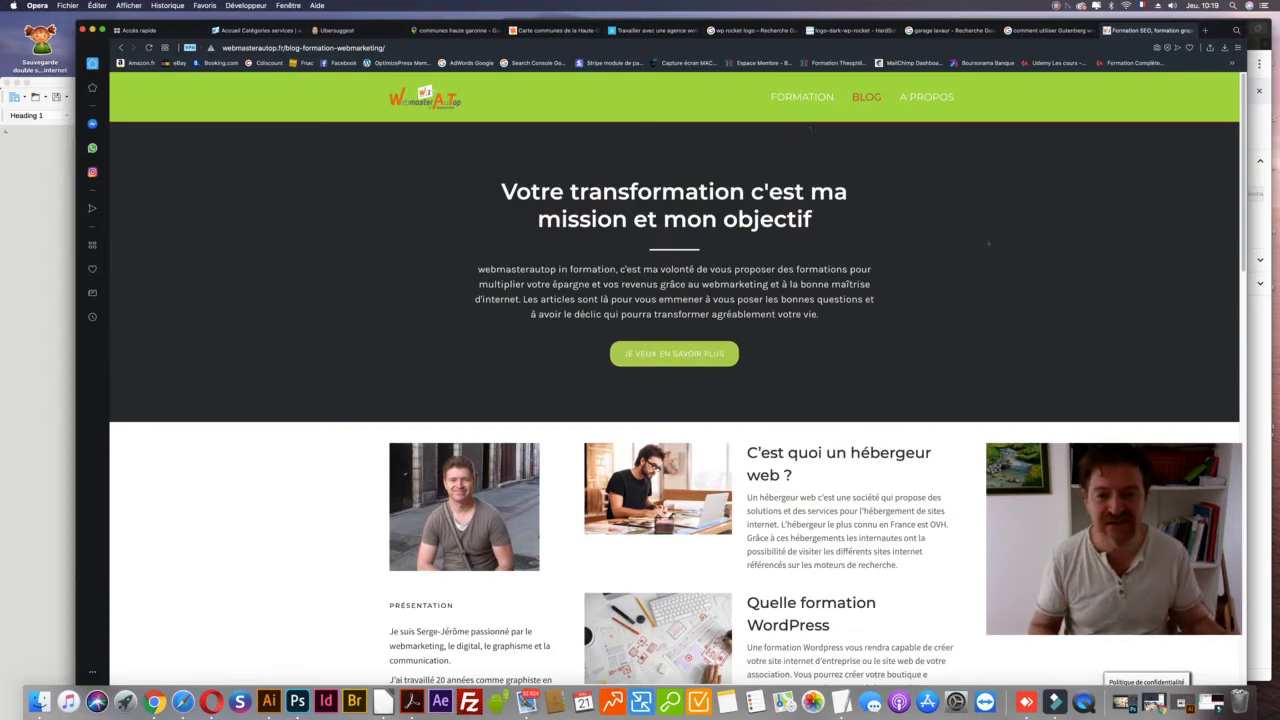
{"action": "scroll", "coordinate": [990, 231], "scroll_direction": "down", "scroll_amount": 3}
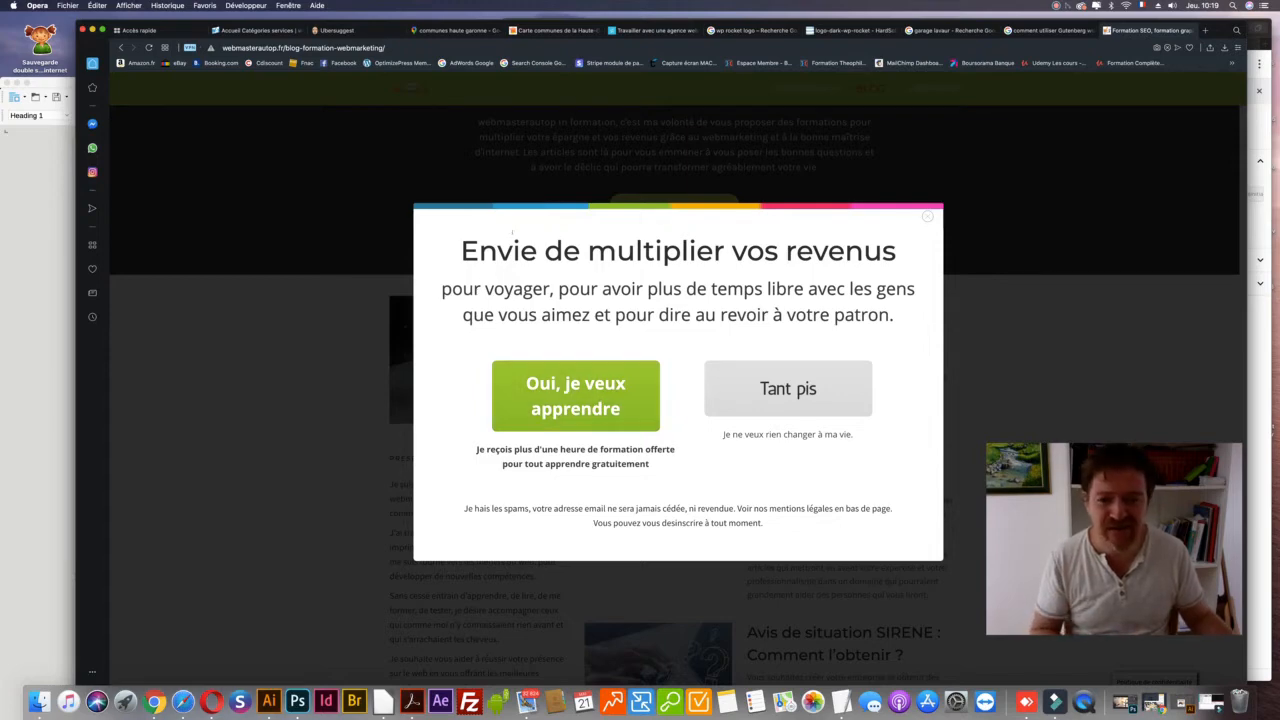
{"action": "left_click_drag", "start_coordinate": [460, 250], "coordinate": [896, 252]}
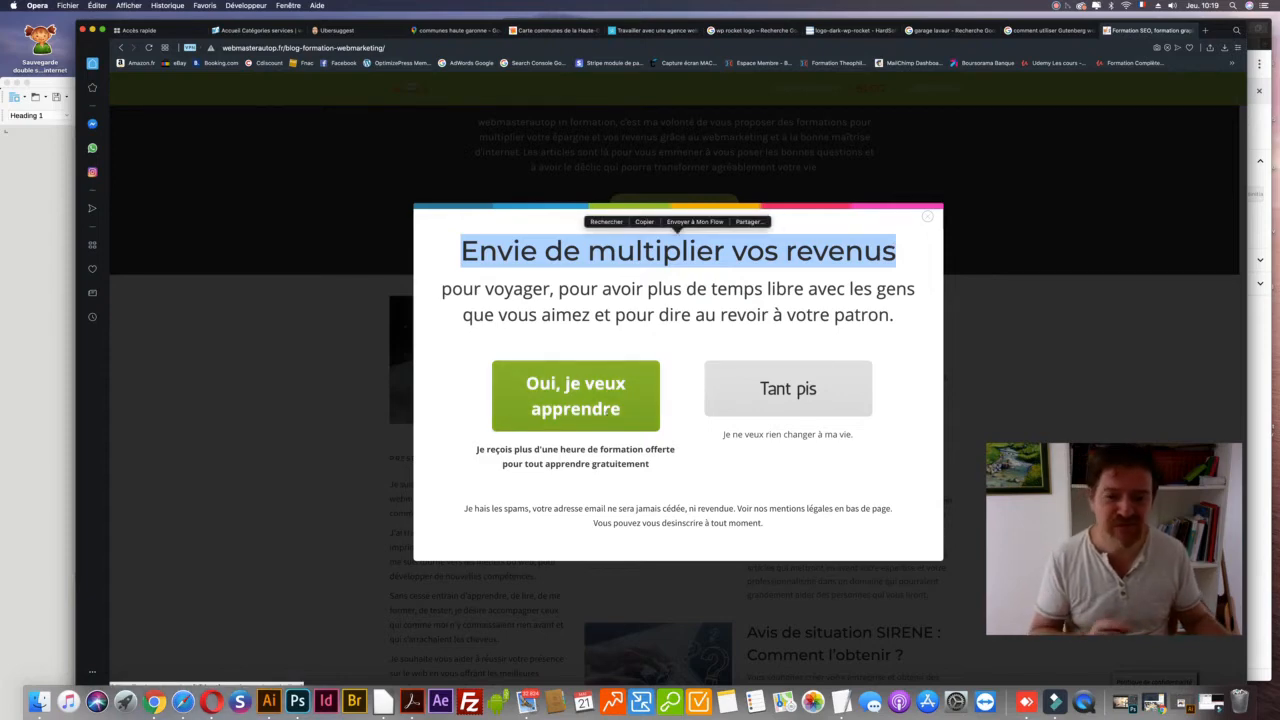
{"action": "left_click", "coordinate": [921, 245]}
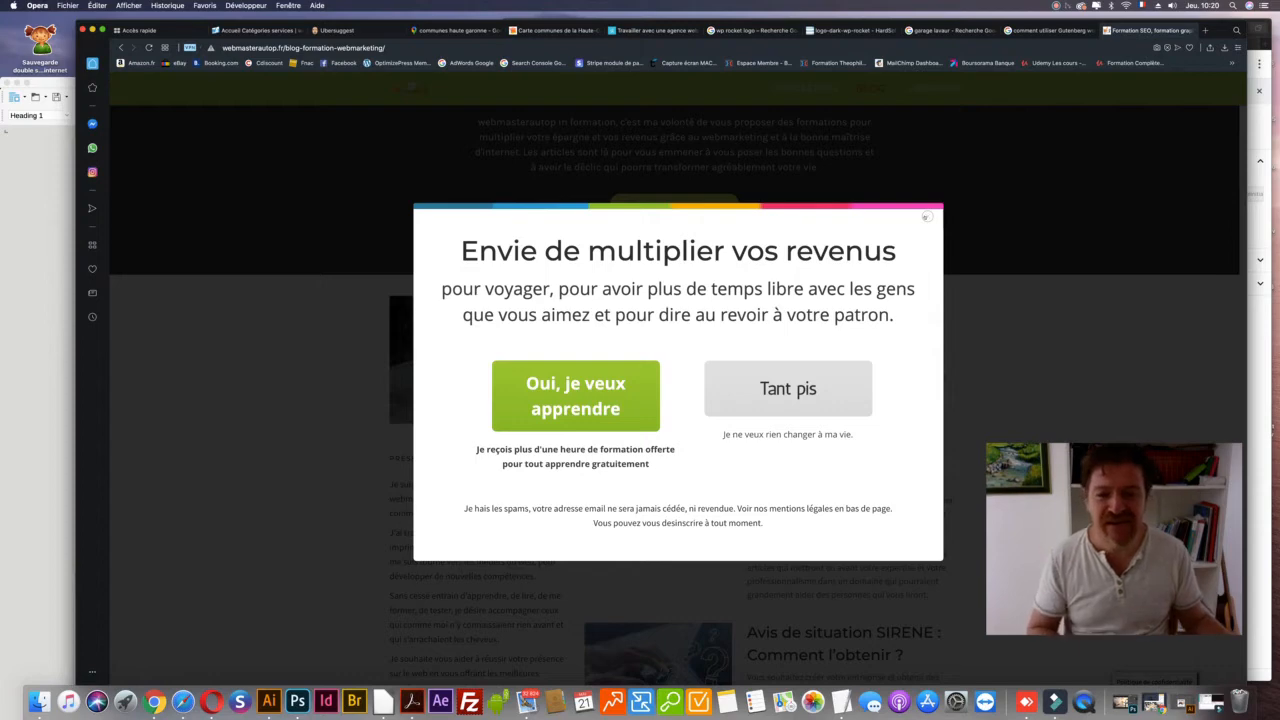
{"action": "left_click", "coordinate": [926, 216]}
- Open the blog article "C'est quoi un hébergeur web ?" and examine its title, subheadings and text layout
{"action": "scroll", "coordinate": [926, 226], "scroll_direction": "down", "scroll_amount": 2}
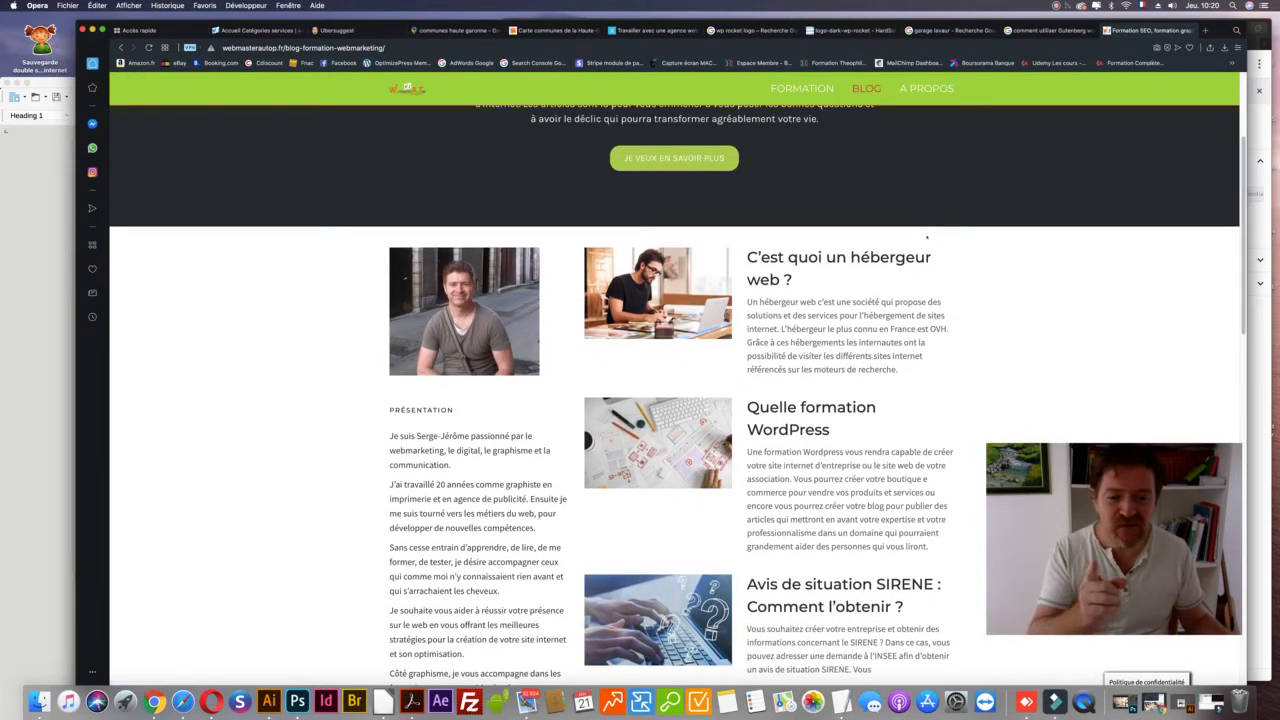
{"action": "scroll", "coordinate": [927, 237], "scroll_direction": "up", "scroll_amount": 5}
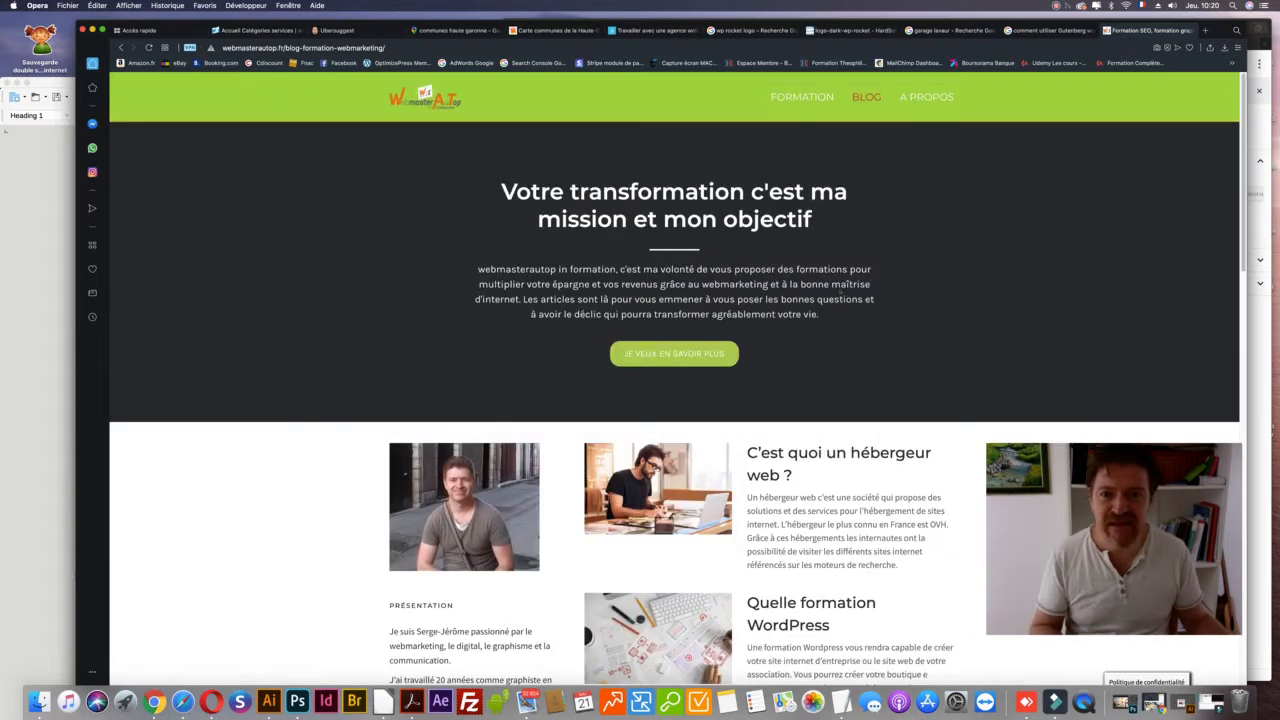
{"action": "scroll", "coordinate": [838, 289], "scroll_direction": "down", "scroll_amount": 3}
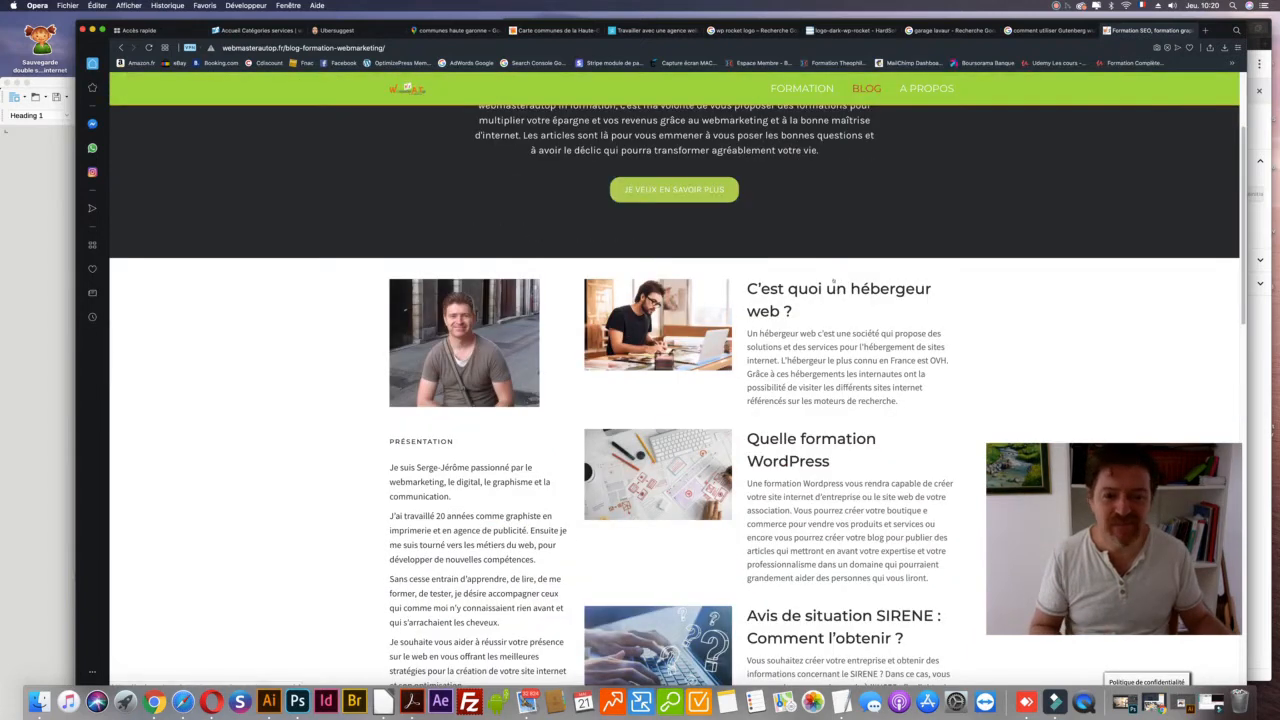
{"action": "left_click", "coordinate": [829, 289]}
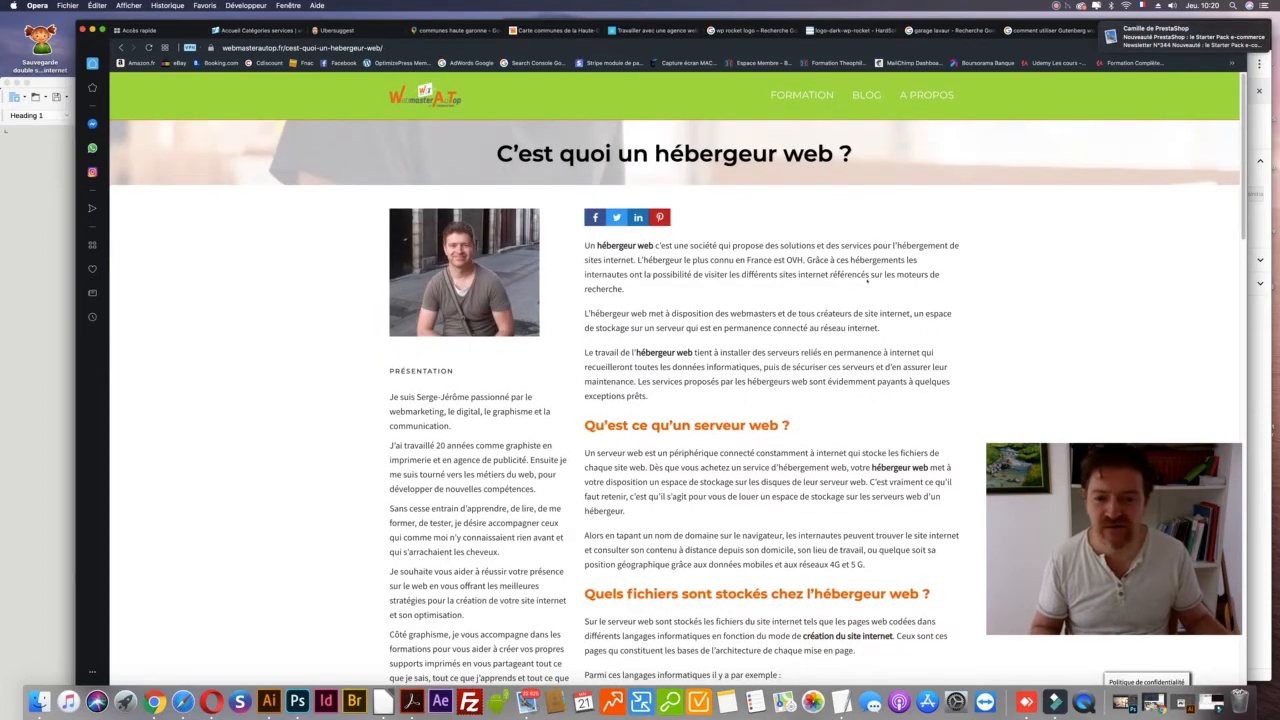
{"action": "scroll", "coordinate": [868, 282], "scroll_direction": "down", "scroll_amount": 6}
{"action": "scroll", "coordinate": [861, 295], "scroll_direction": "up", "scroll_amount": 6}
{"action": "scroll", "coordinate": [861, 295], "scroll_direction": "down", "scroll_amount": 18}
{"action": "scroll", "coordinate": [861, 295], "scroll_direction": "up", "scroll_amount": 12}
{"action": "scroll", "coordinate": [861, 295], "scroll_direction": "up", "scroll_amount": 6}
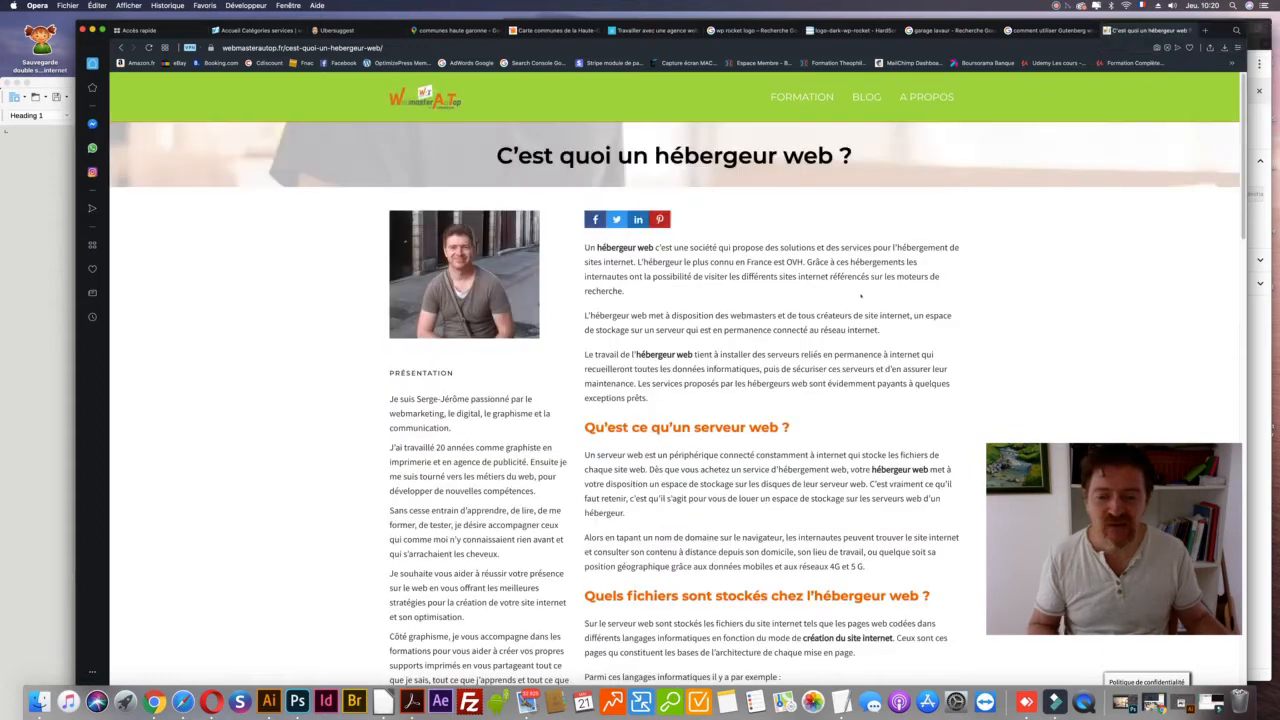
{"action": "scroll", "coordinate": [860, 296], "scroll_direction": "down", "scroll_amount": 1}
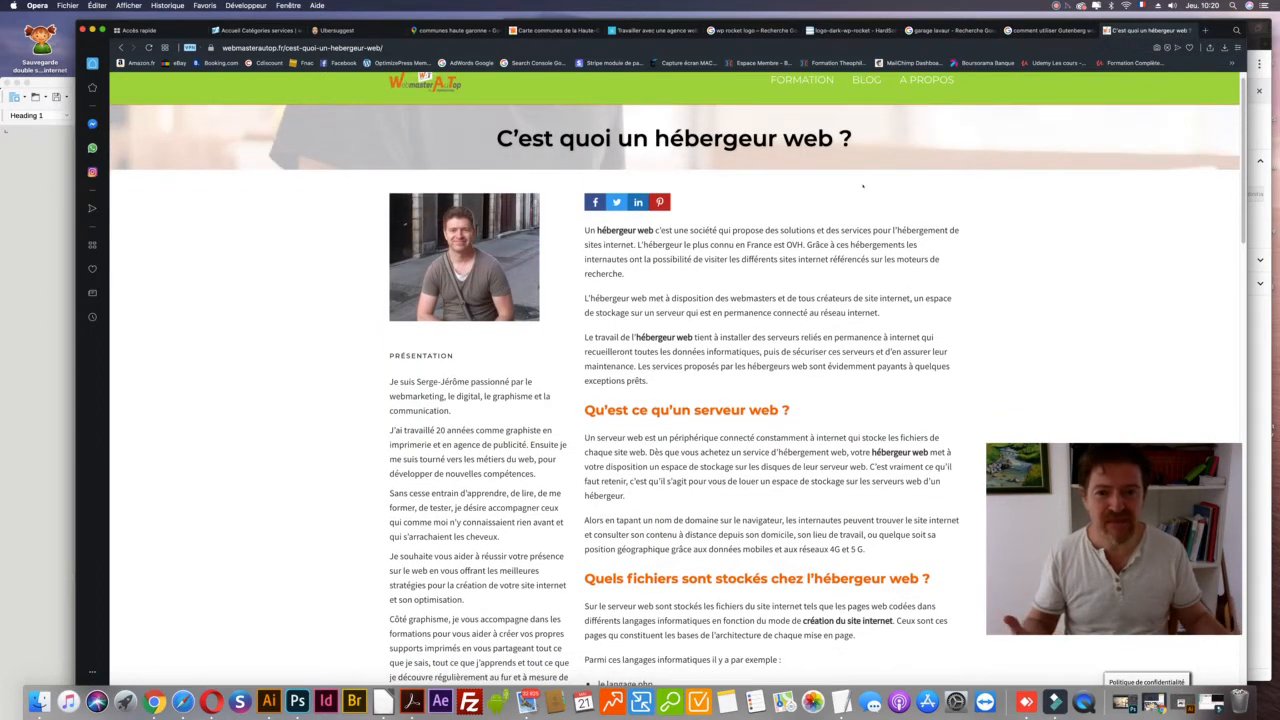
{"action": "scroll", "coordinate": [842, 130], "scroll_direction": "up", "scroll_amount": 1}
{"action": "scroll", "coordinate": [842, 130], "scroll_direction": "down", "scroll_amount": 5}
{"action": "scroll", "coordinate": [842, 130], "scroll_direction": "up", "scroll_amount": 6}
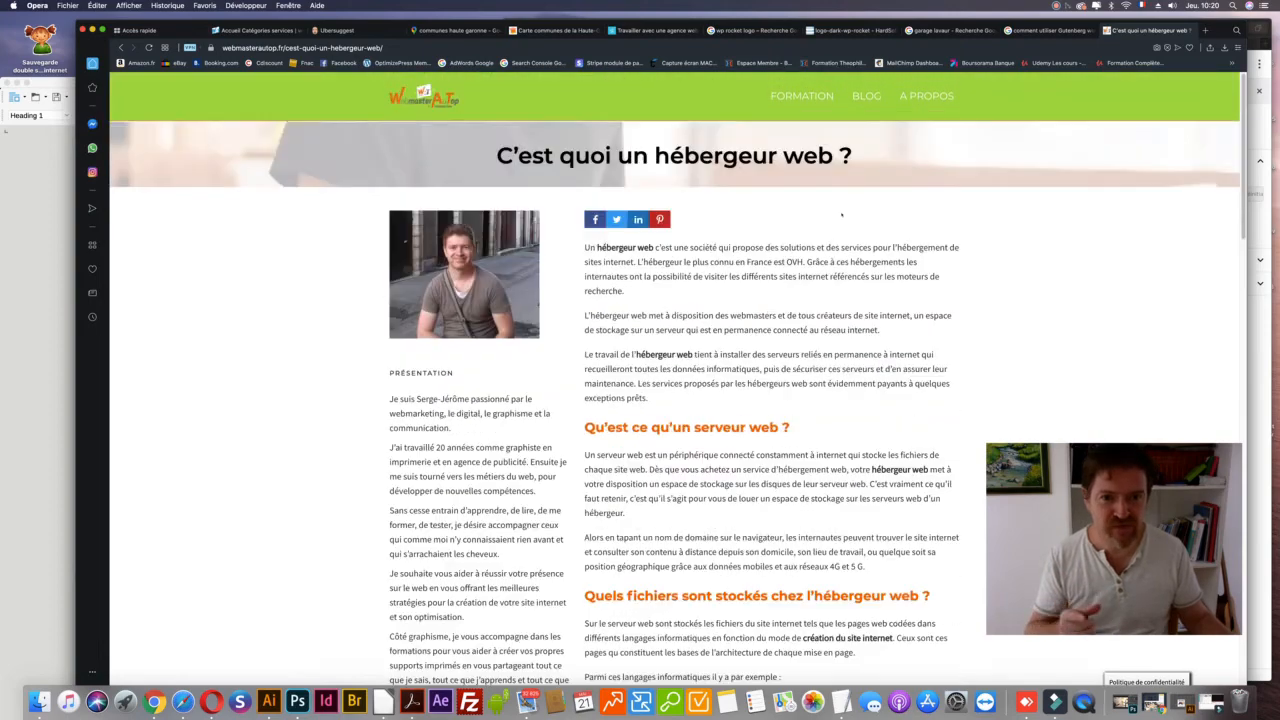
- Open the site's Formation page and look through the digital marketing, WordPress and e-commerce courses
{"action": "left_click", "coordinate": [818, 96]}
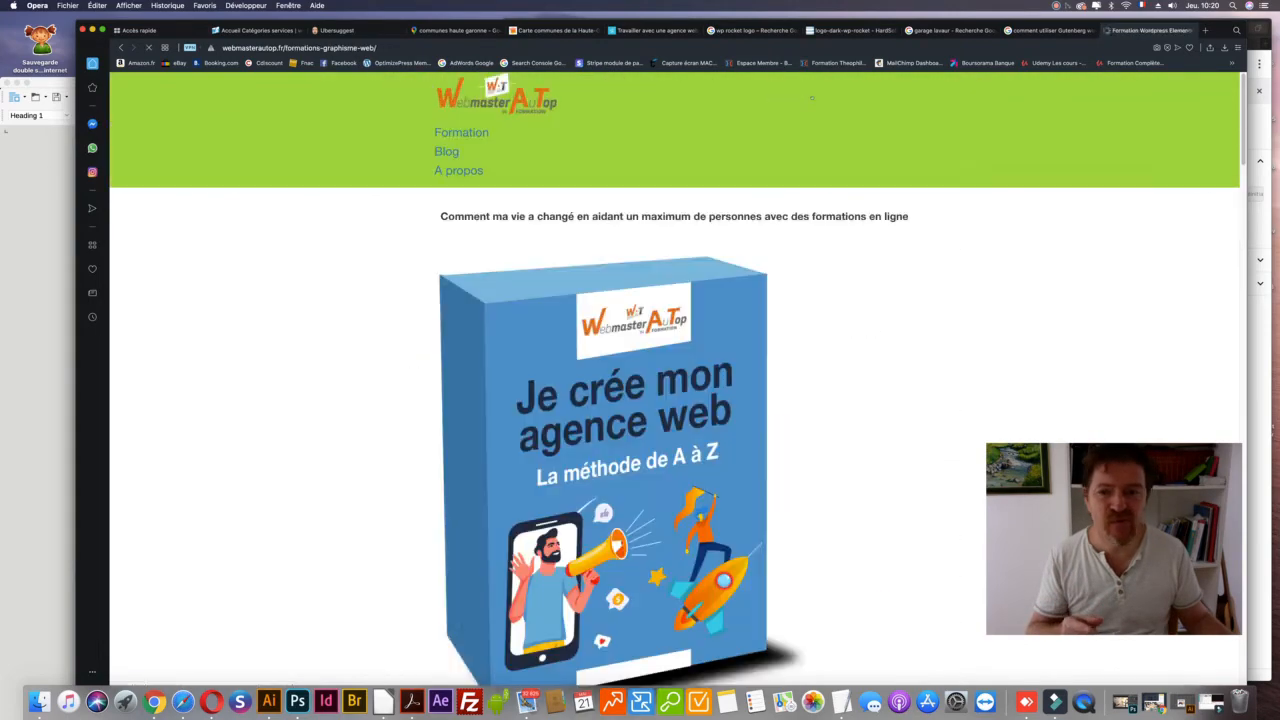
{"action": "scroll", "coordinate": [825, 165], "scroll_direction": "down", "scroll_amount": 5}
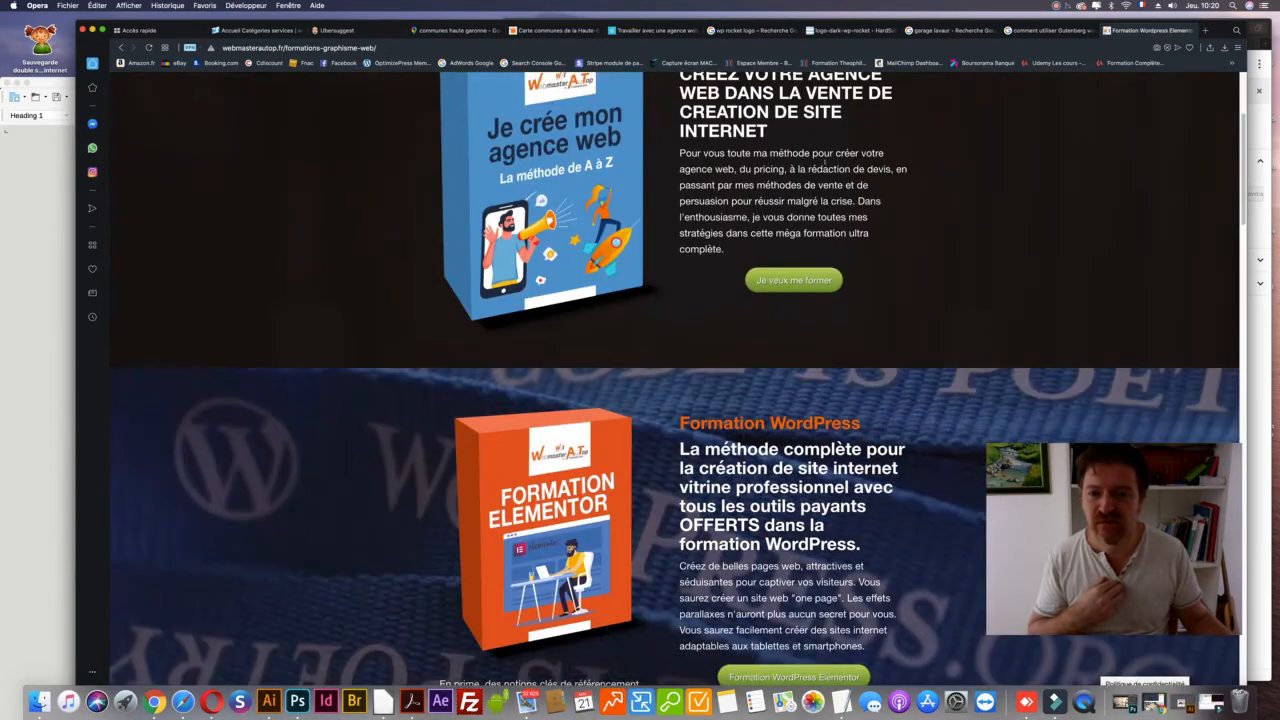
{"action": "scroll", "coordinate": [822, 163], "scroll_direction": "up", "scroll_amount": 2}
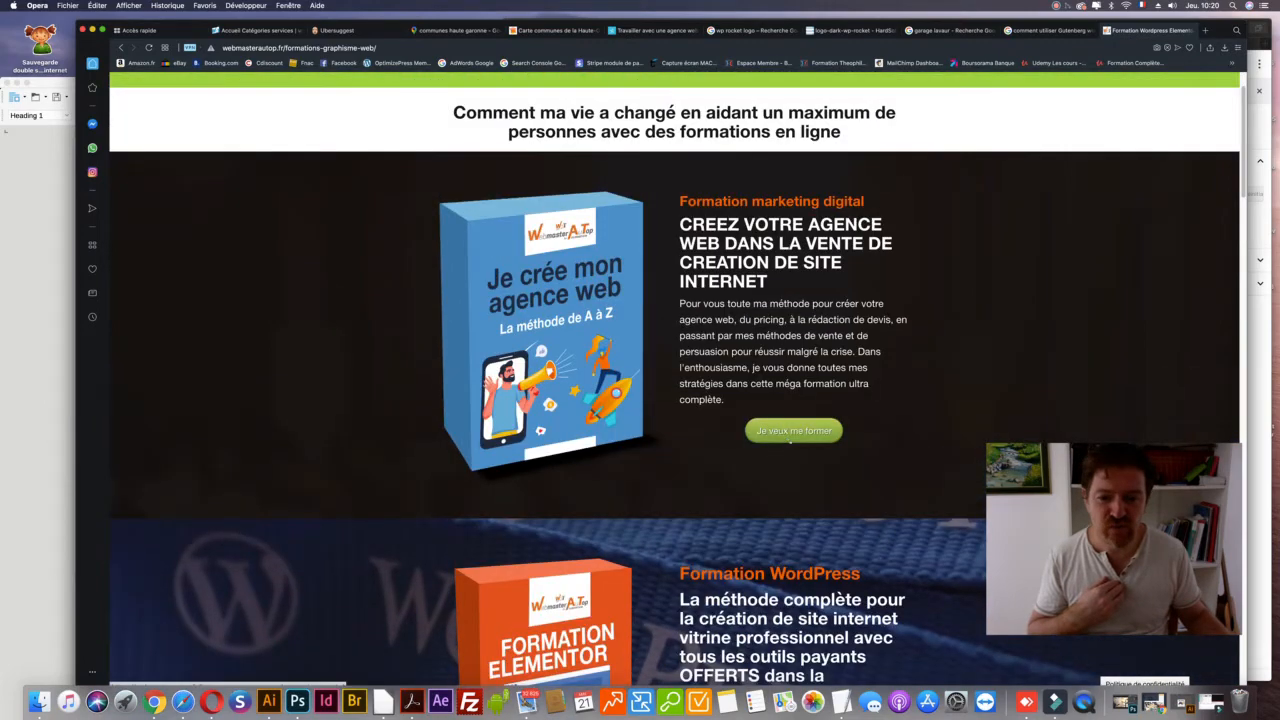
{"action": "scroll", "coordinate": [786, 444], "scroll_direction": "down", "scroll_amount": 5}
{"action": "scroll", "coordinate": [677, 387], "scroll_direction": "down", "scroll_amount": 6}
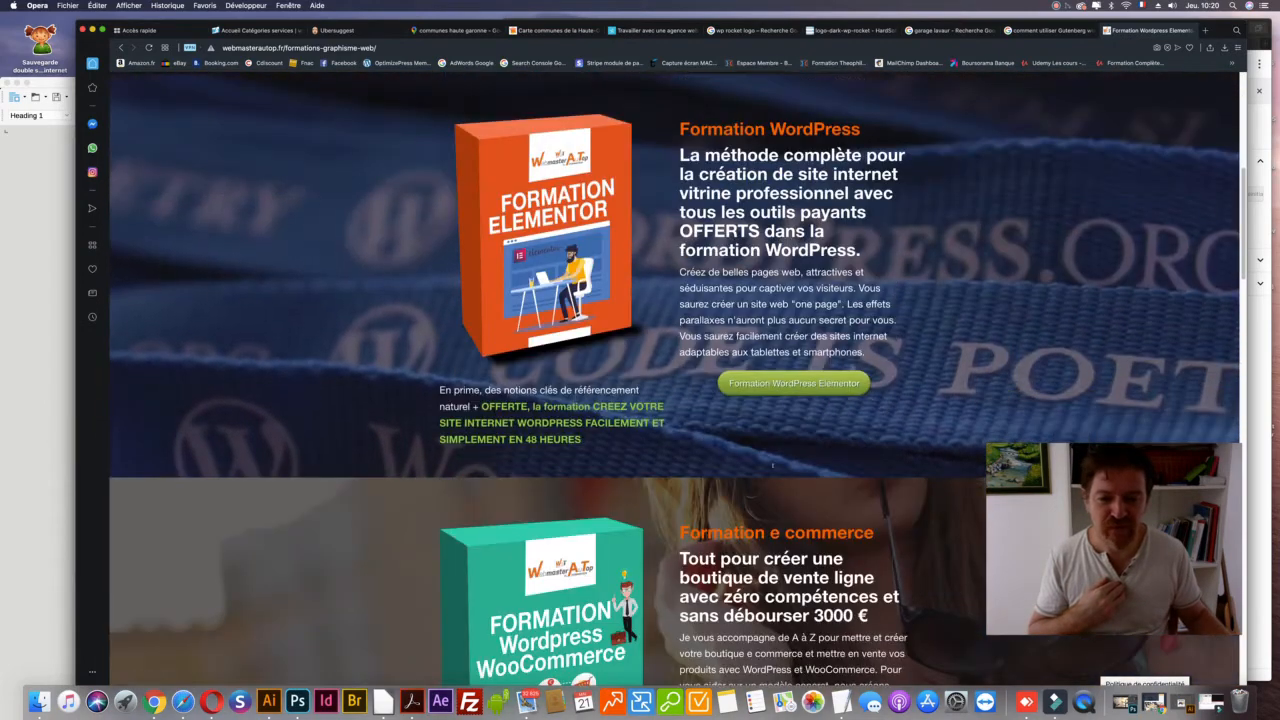
- Open the Formation WordPress Elementor course page and review its video, bonuses and pricing section
{"action": "left_click", "coordinate": [766, 238]}
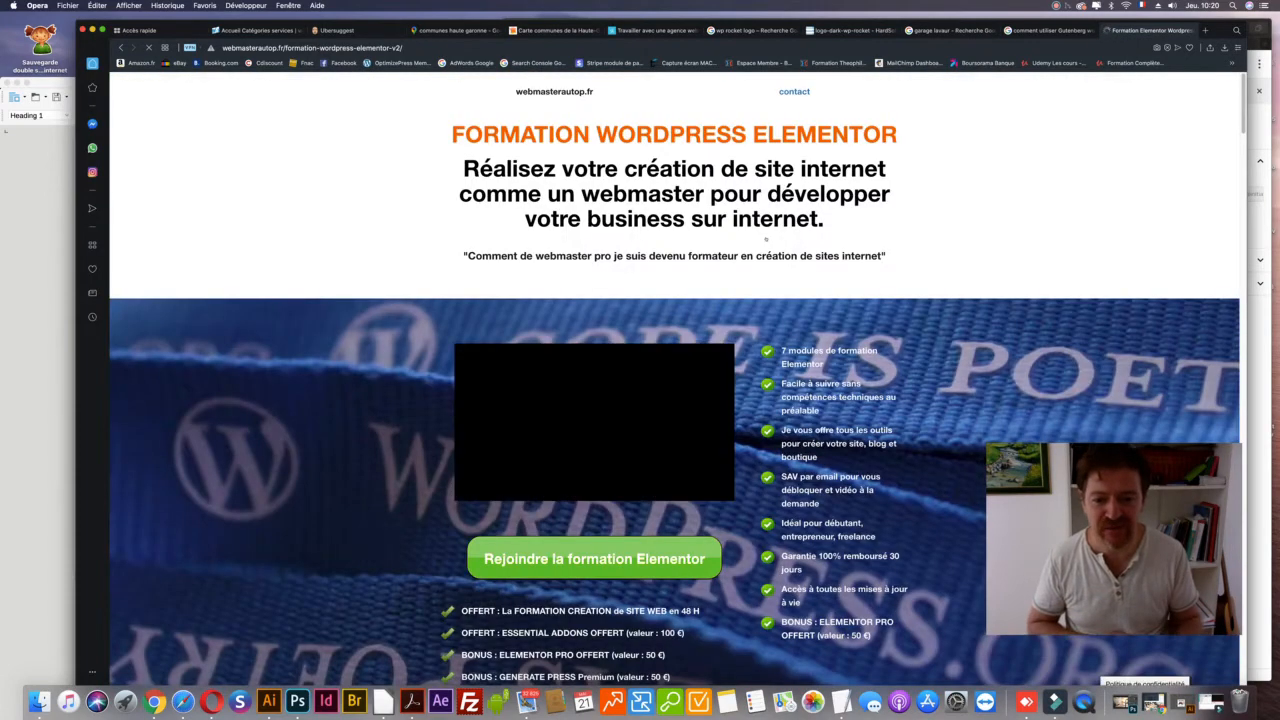
{"action": "scroll", "coordinate": [365, 403], "scroll_direction": "down", "scroll_amount": 5}
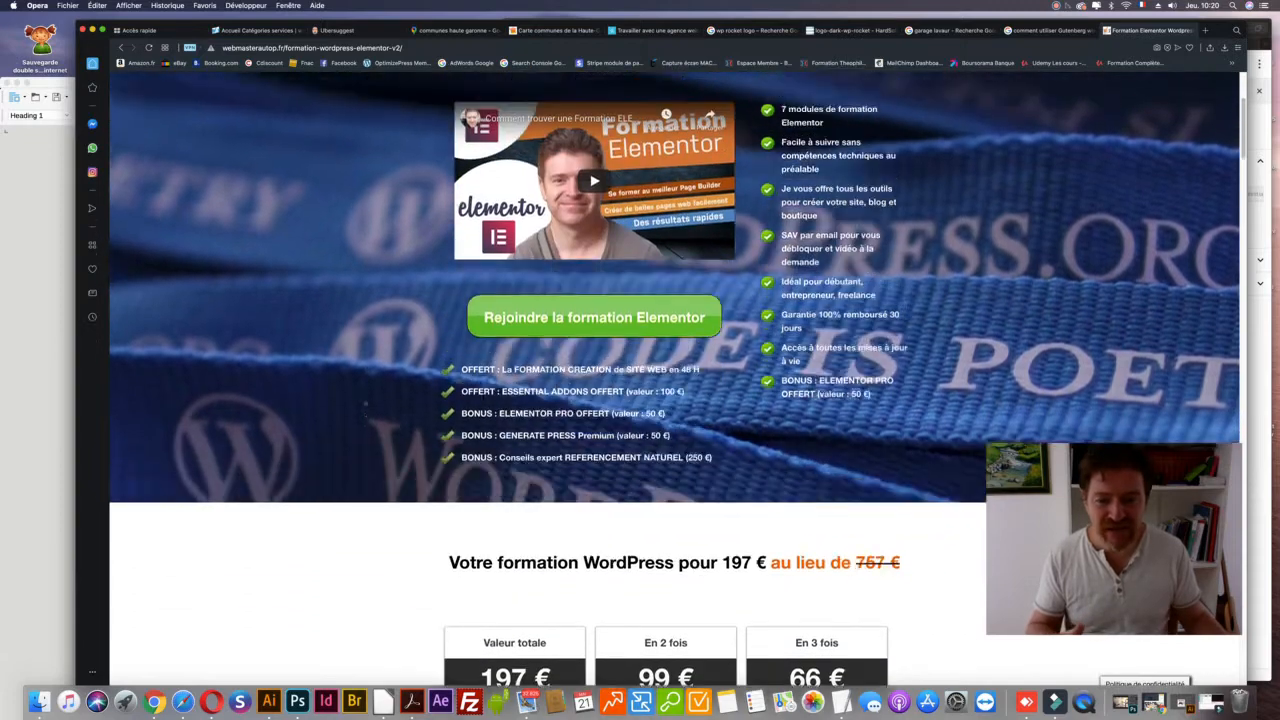
{"action": "scroll", "coordinate": [365, 403], "scroll_direction": "up", "scroll_amount": 2}
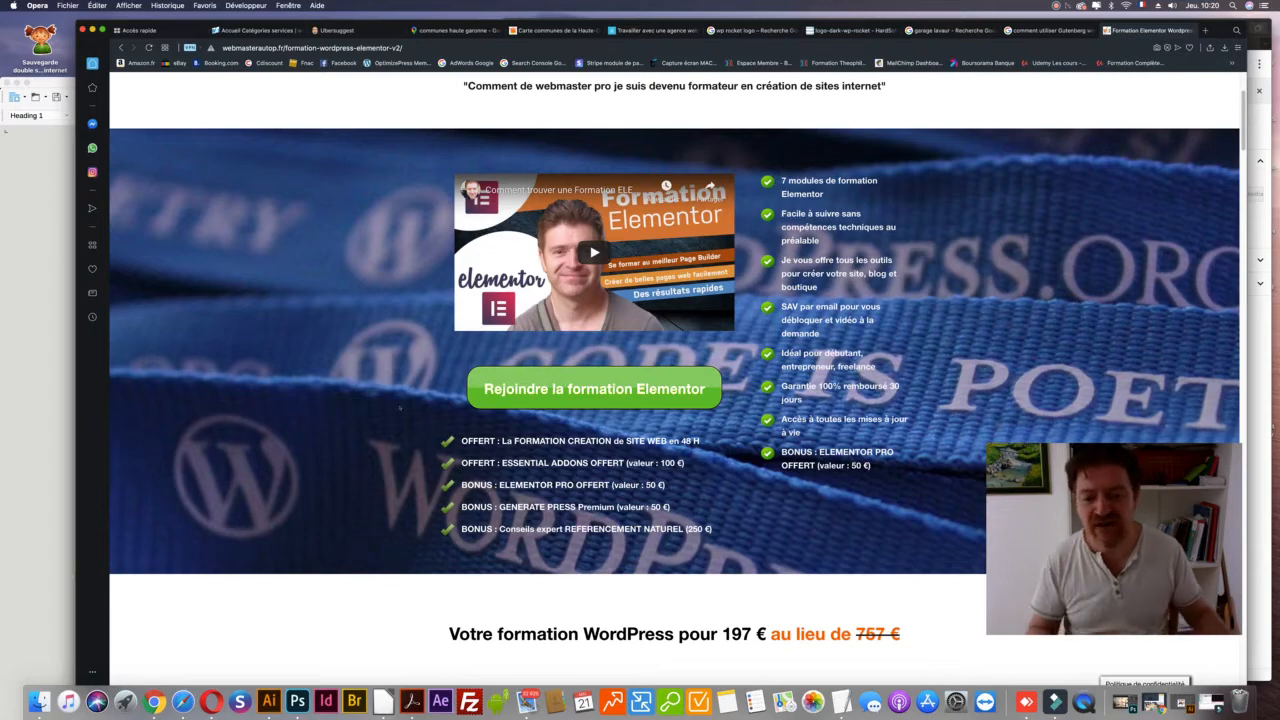
- Review the offers and the one-, two- and three-payment pricing options on the Elementor course page
{"action": "scroll", "coordinate": [401, 407], "scroll_direction": "down", "scroll_amount": 5}
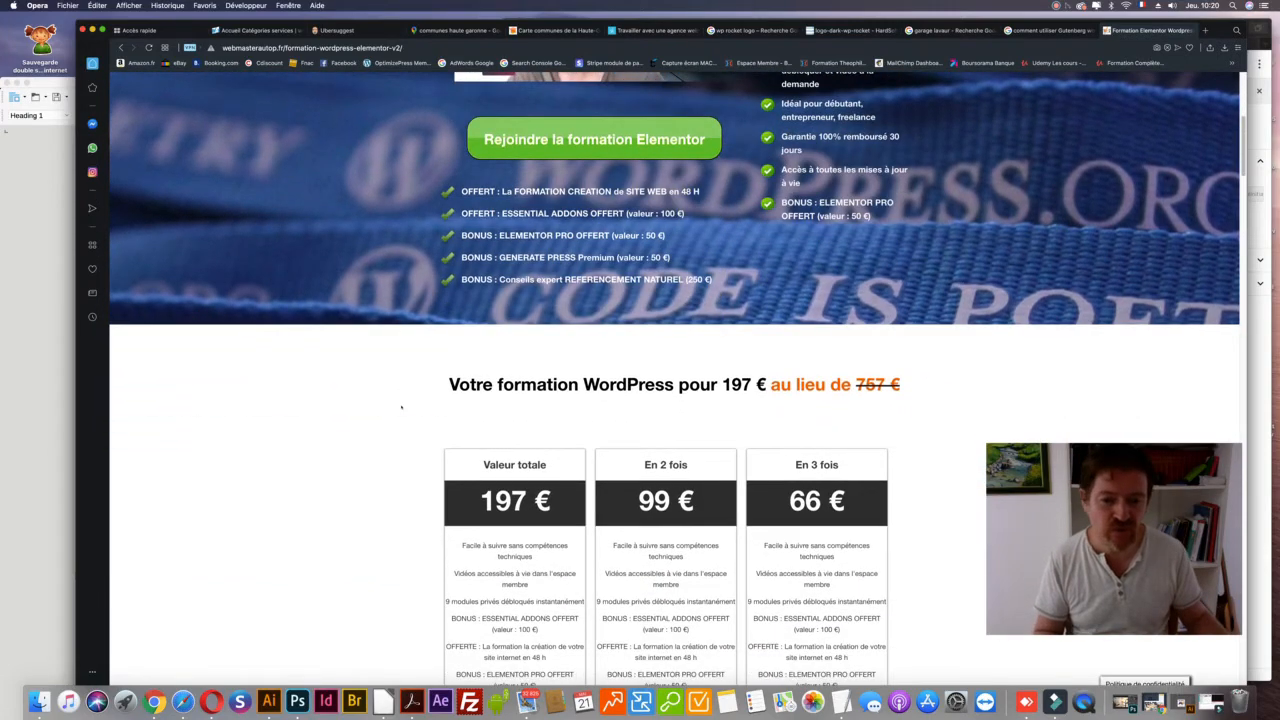
{"action": "scroll", "coordinate": [401, 408], "scroll_direction": "up", "scroll_amount": 6}
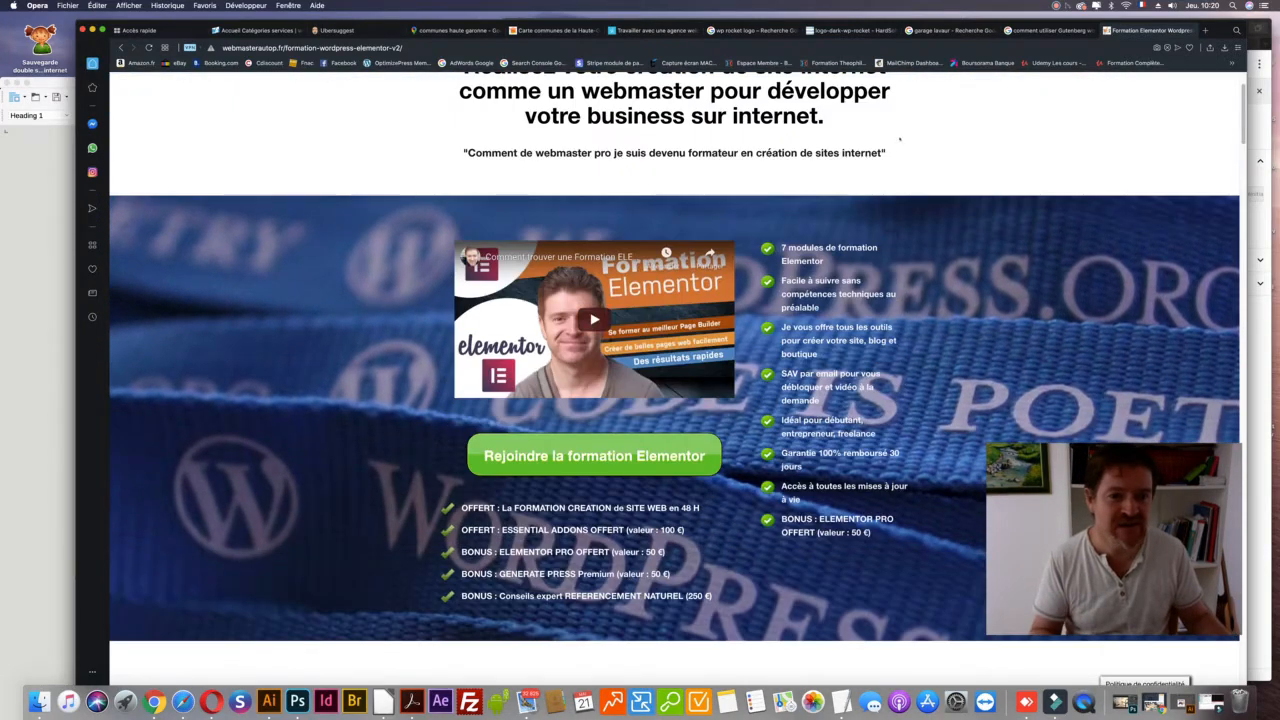
{"action": "left_click", "coordinate": [1047, 30]}
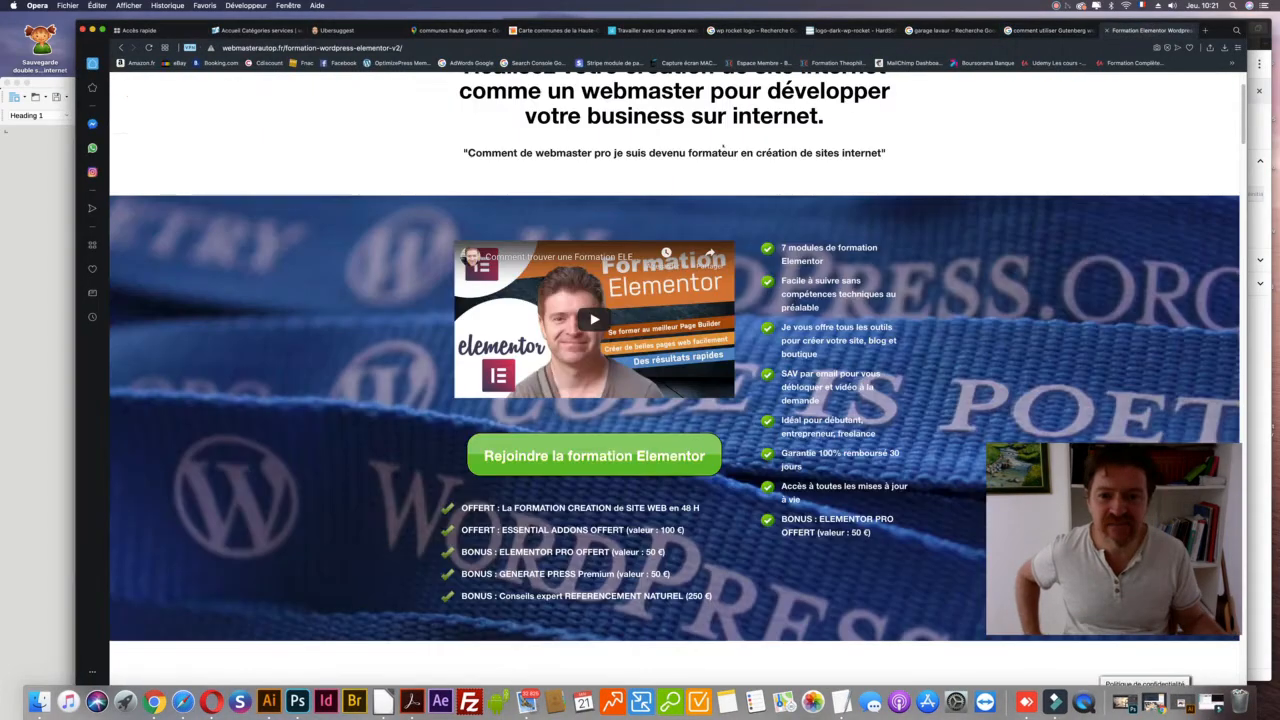
{"action": "scroll", "coordinate": [674, 378], "scroll_direction": "up", "scroll_amount": 2}
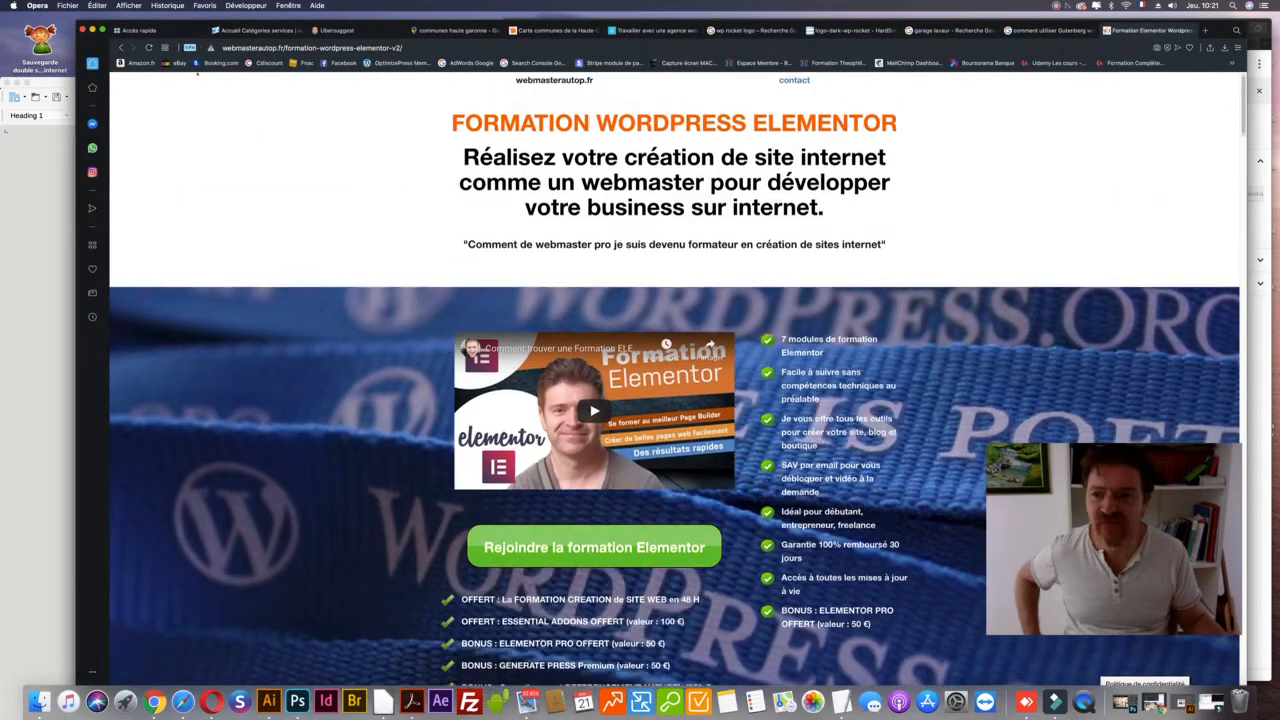
- Return to the site's blog listing and open the article "Quelle formation WordPress"
{"action": "key", "text": "super+Left"}
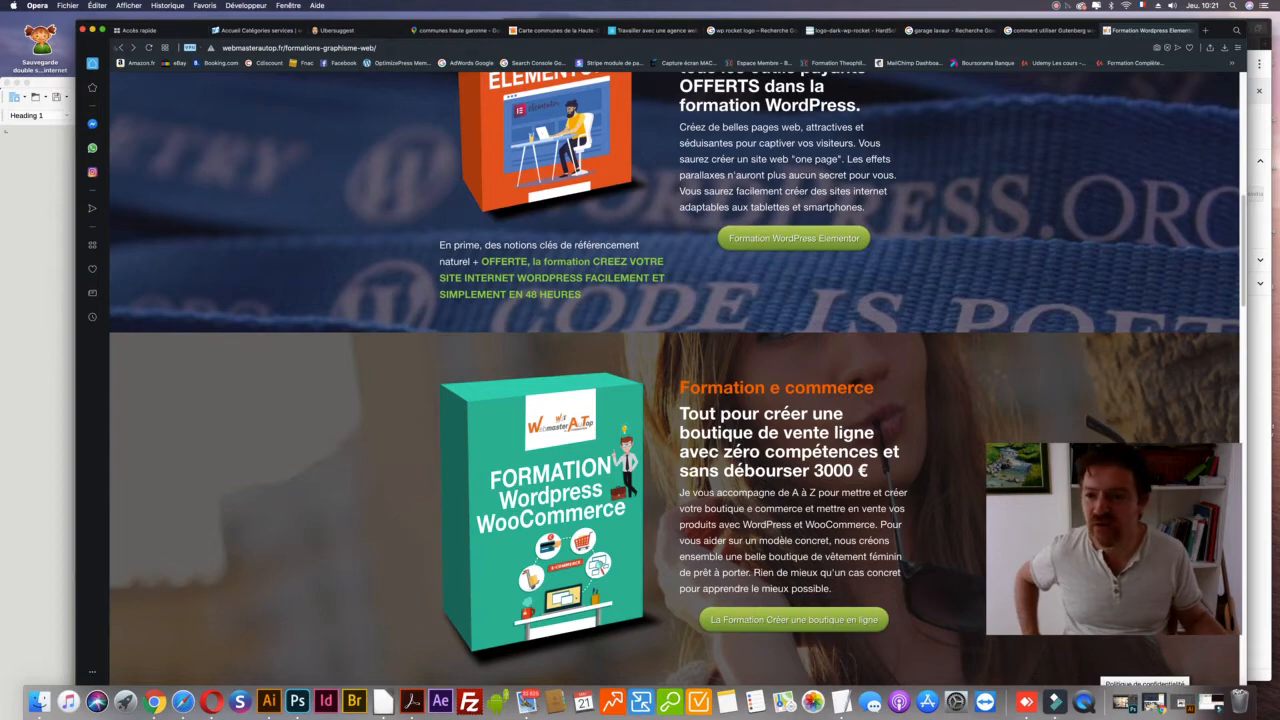
{"action": "key", "text": "super+Left"}
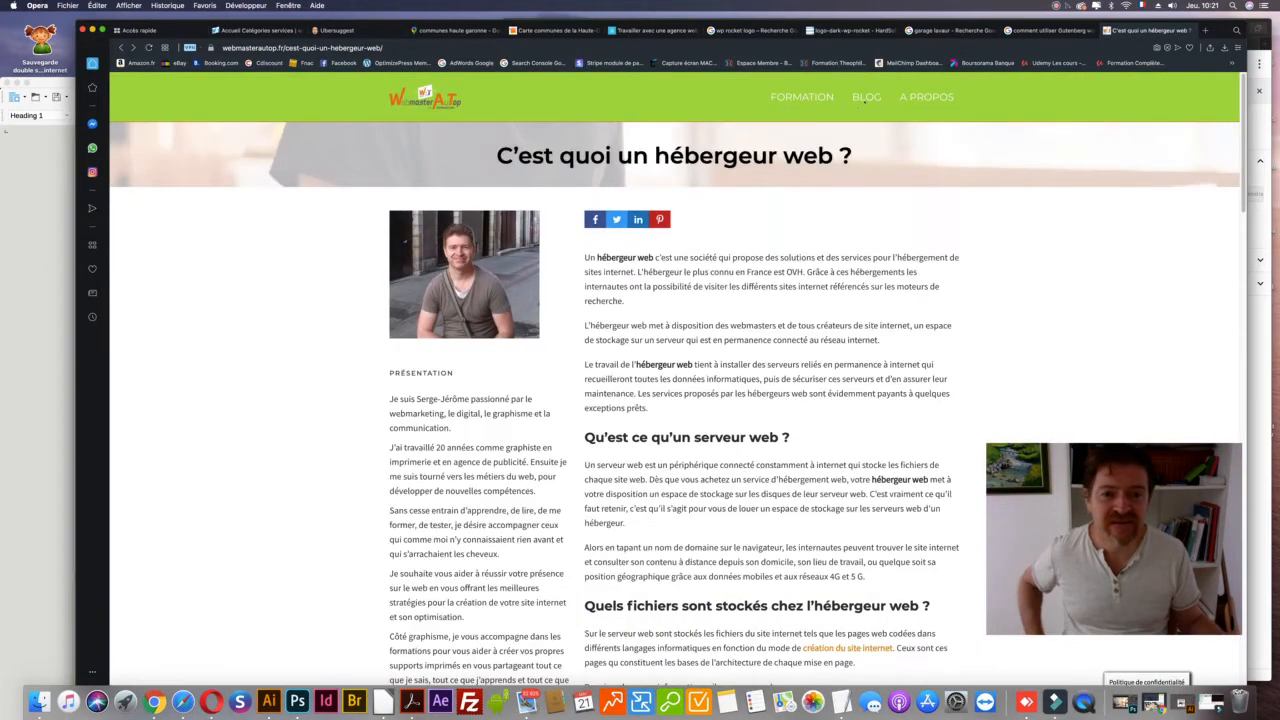
{"action": "key", "text": "super+Left"}
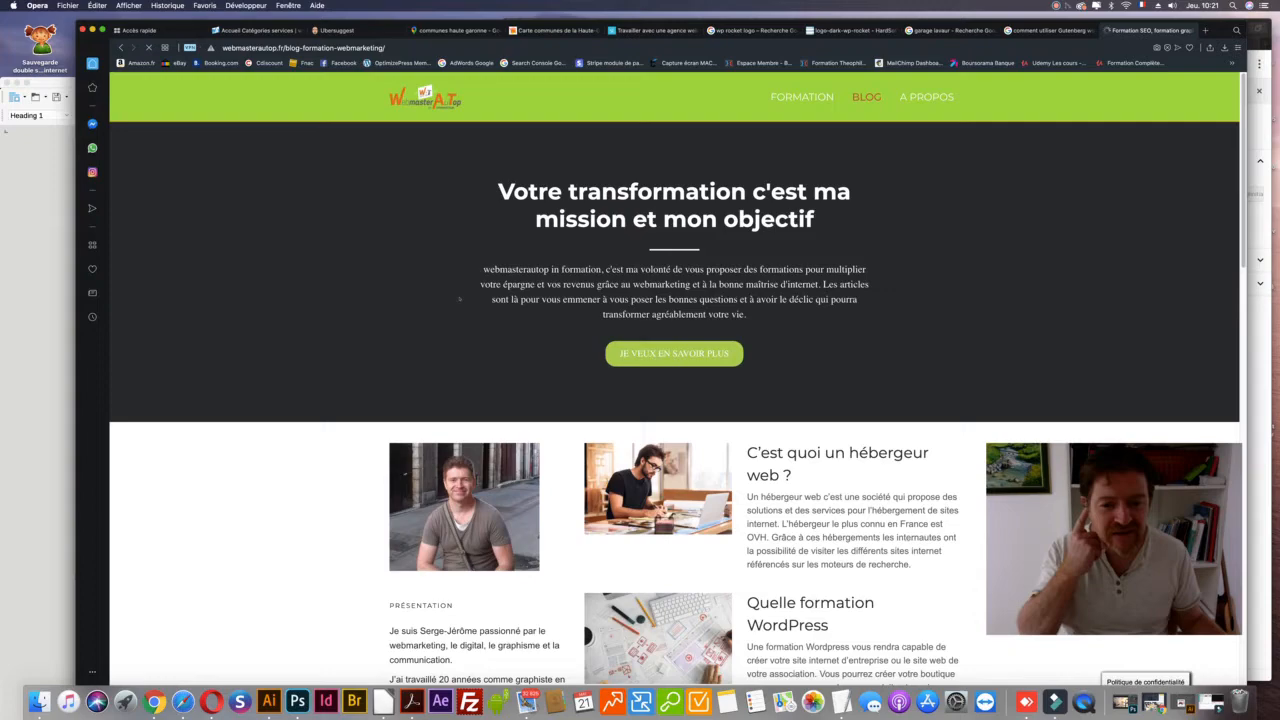
{"action": "key", "text": "super+Left"}
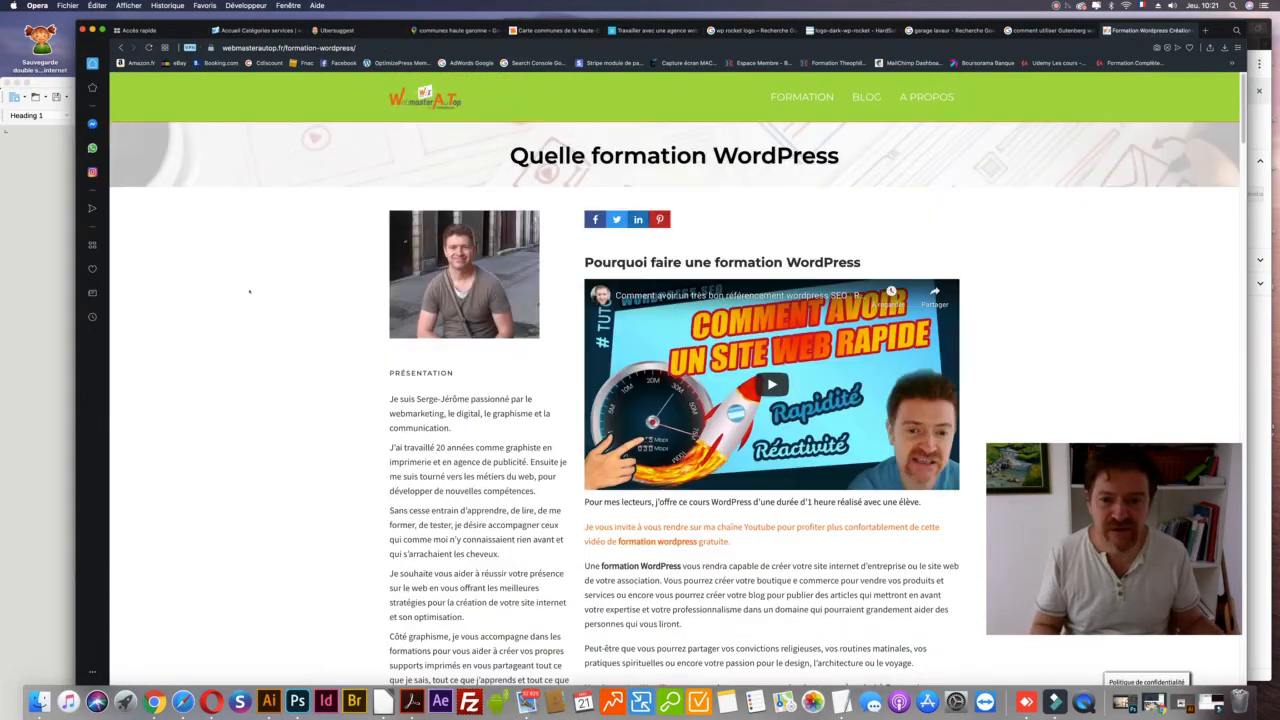
- Examine the layout of the article "Quelle formation WordPress": its subheadings, bullet lists, paragraphs and images
{"action": "scroll", "coordinate": [285, 300], "scroll_direction": "down", "scroll_amount": 6}
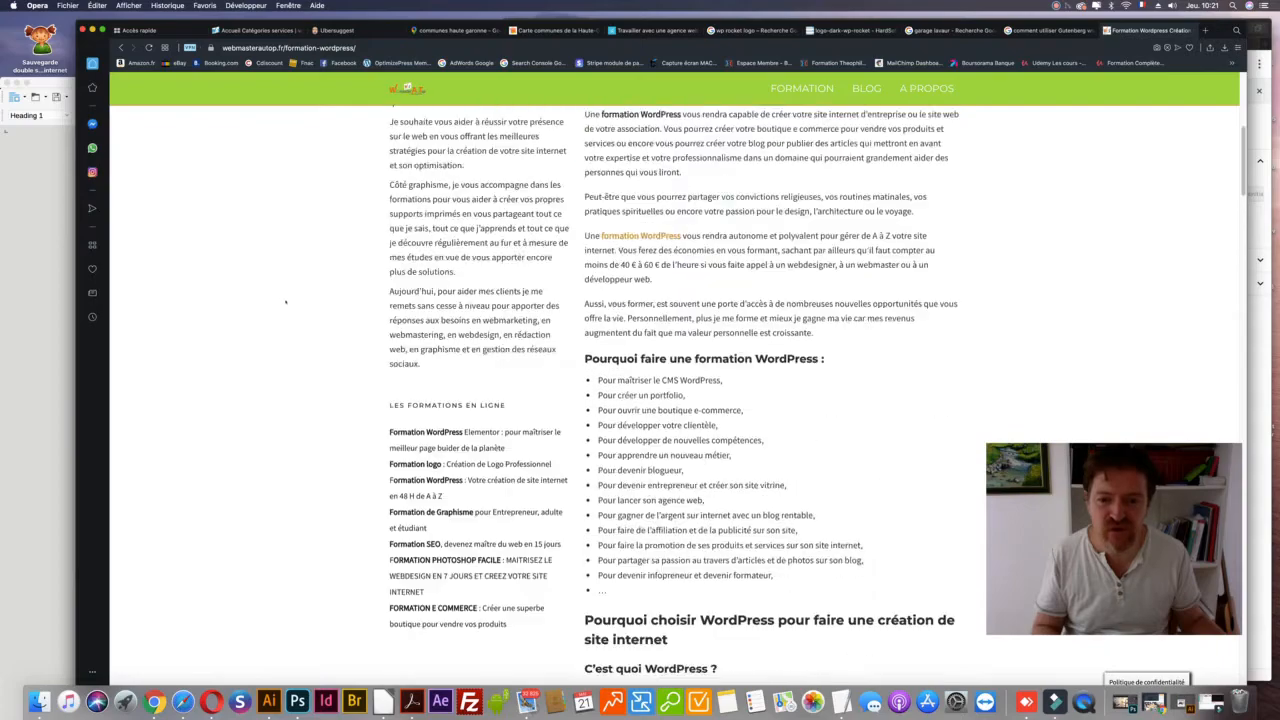
{"action": "scroll", "coordinate": [285, 300], "scroll_direction": "down", "scroll_amount": 20}
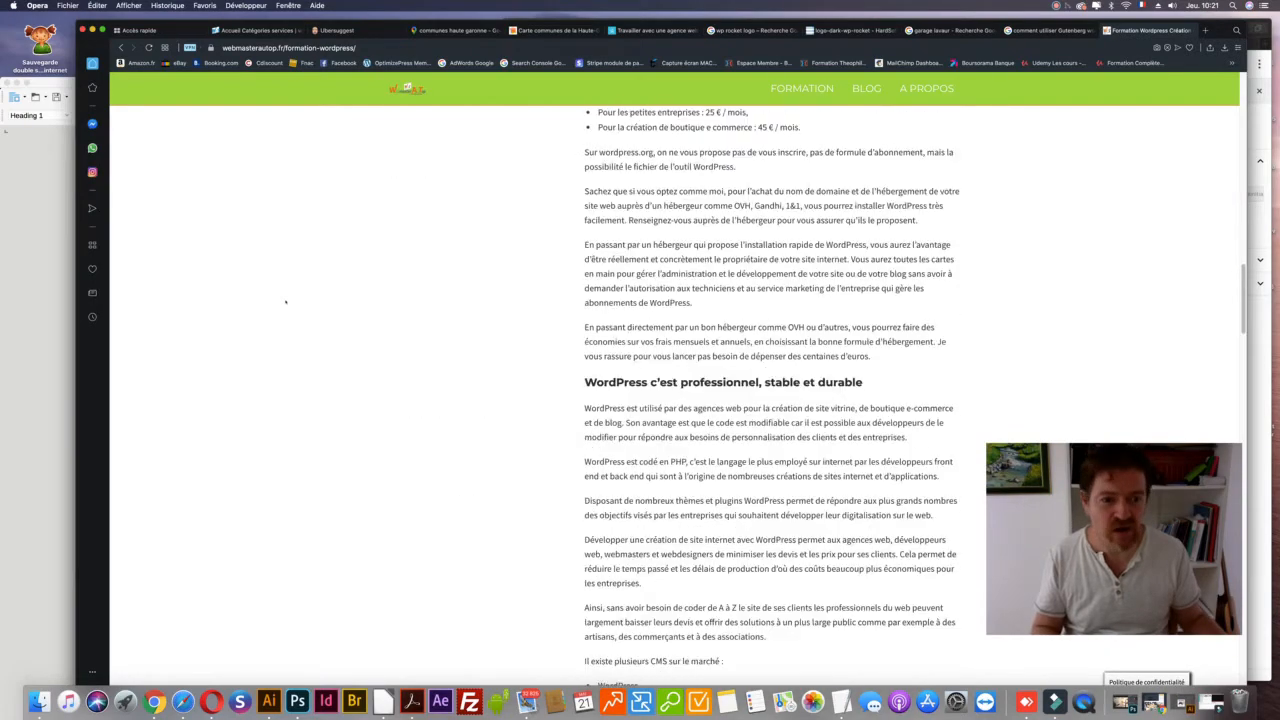
{"action": "scroll", "coordinate": [285, 302], "scroll_direction": "down", "scroll_amount": 9}
{"action": "scroll", "coordinate": [285, 302], "scroll_direction": "up", "scroll_amount": 9}
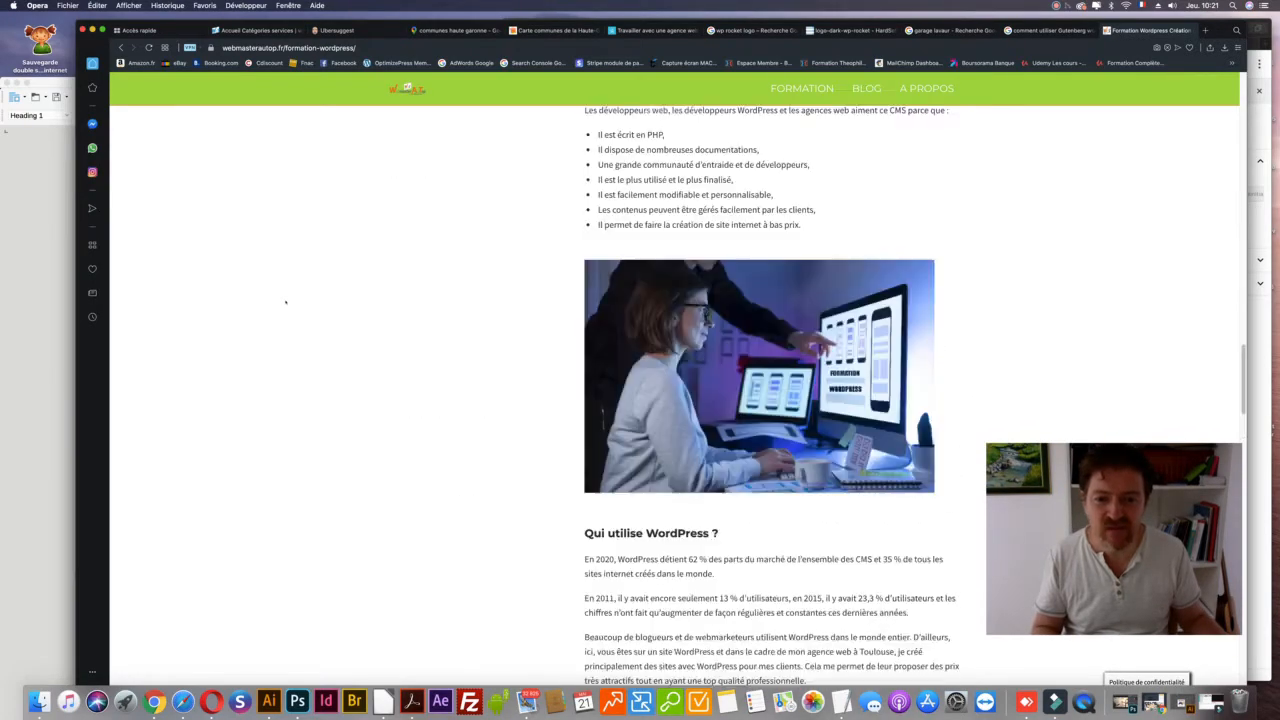
{"action": "scroll", "coordinate": [285, 302], "scroll_direction": "up", "scroll_amount": 15}
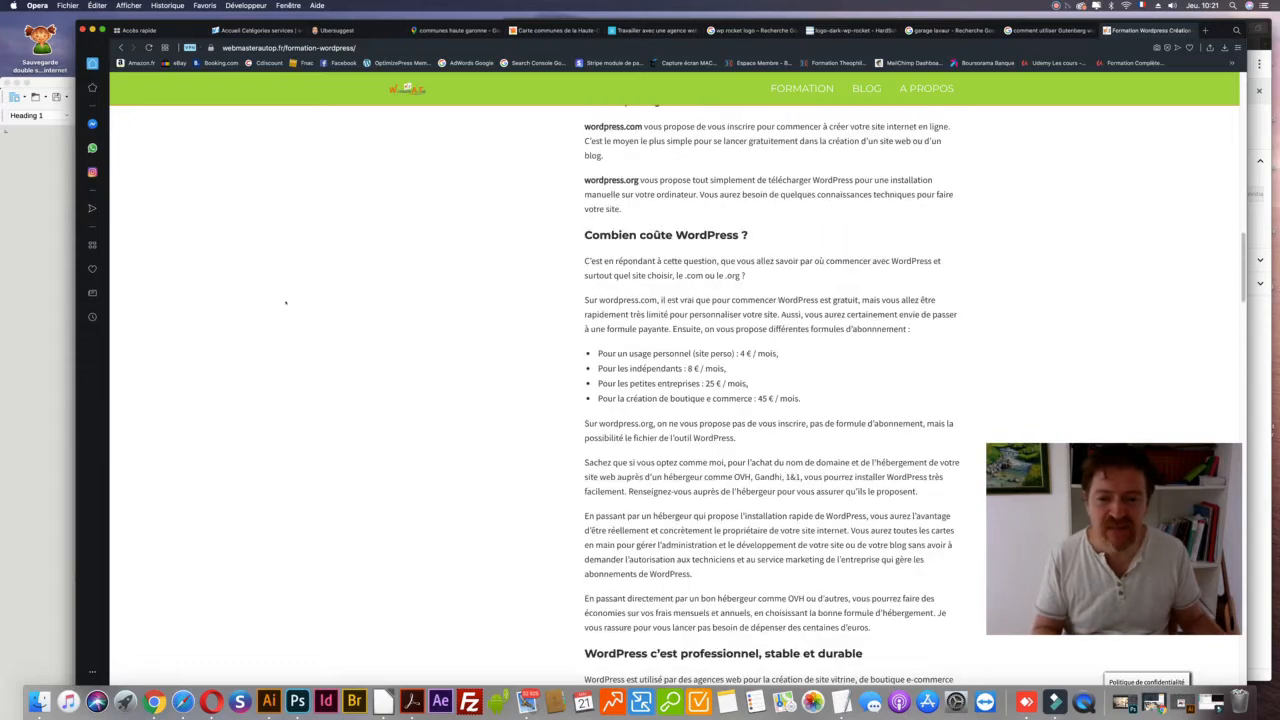
{"action": "scroll", "coordinate": [285, 312], "scroll_direction": "up", "scroll_amount": 6}
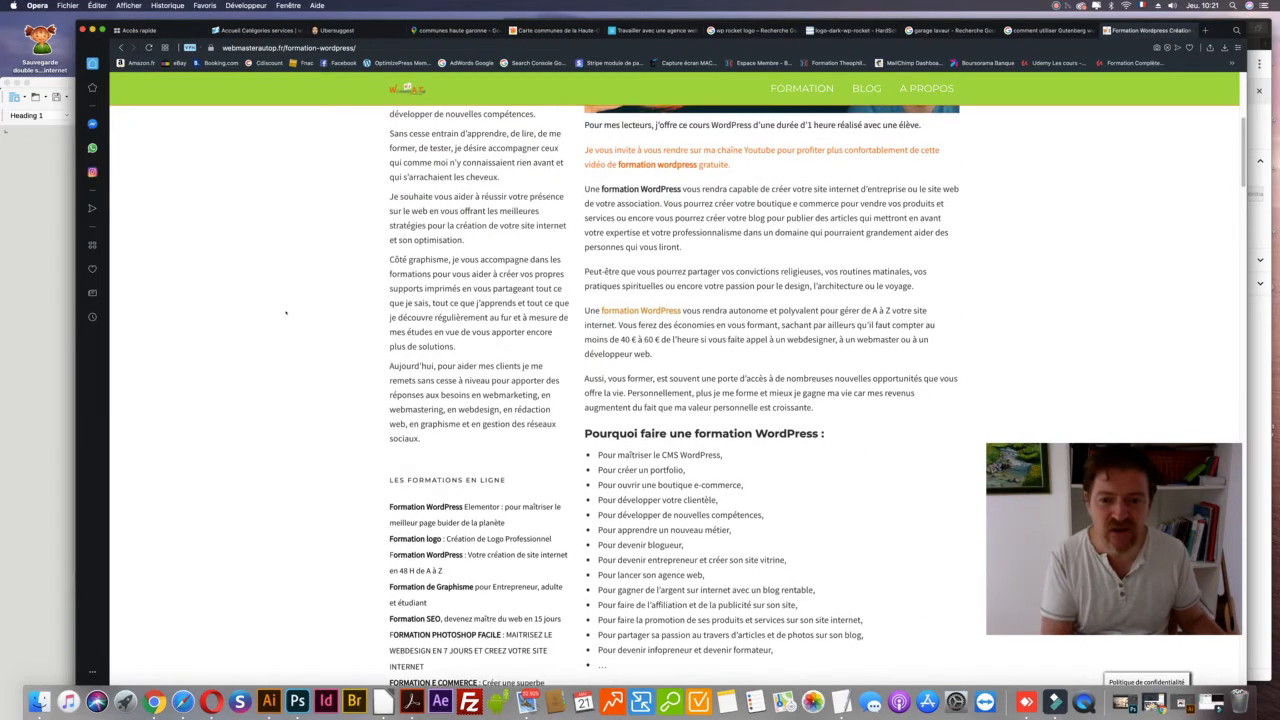
{"action": "scroll", "coordinate": [285, 313], "scroll_direction": "up", "scroll_amount": 4}
{"action": "scroll", "coordinate": [638, 380], "scroll_direction": "down", "scroll_amount": 4}
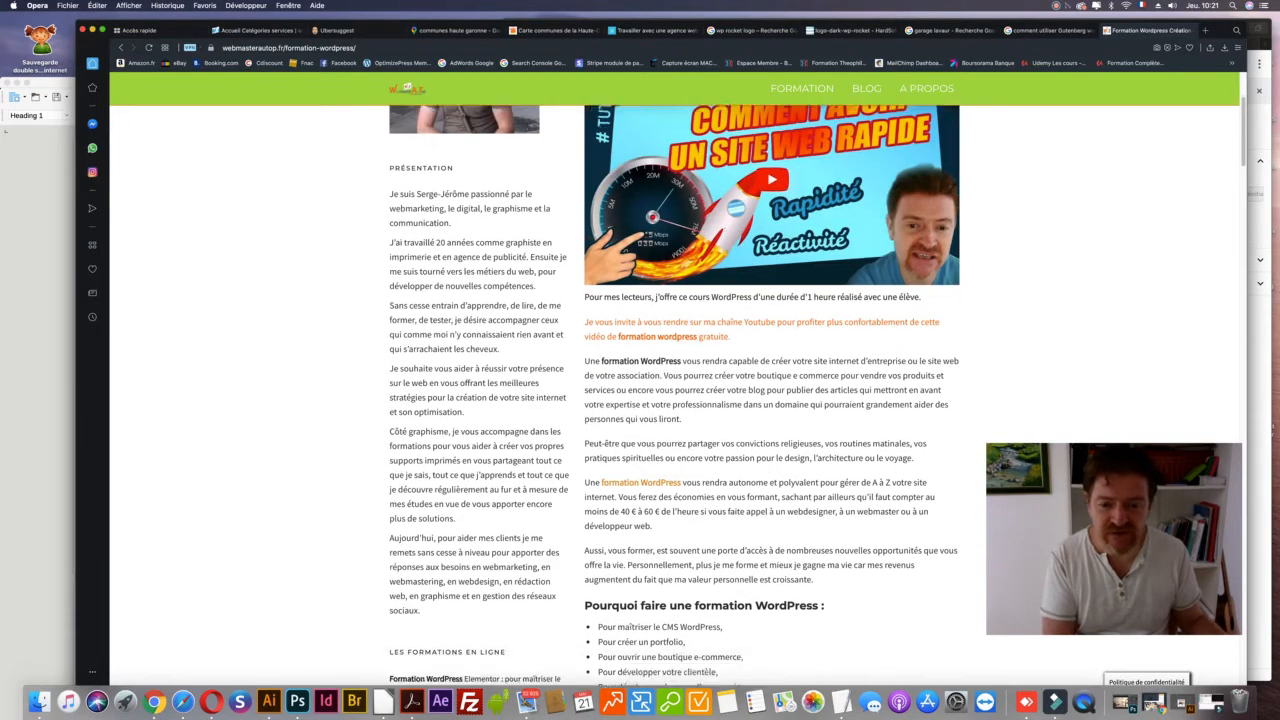
- Highlight the "Pourquoi faire une formation WordPress" subheading, its bullet list and an introductory paragraph as layout examples
{"action": "left_click_drag", "start_coordinate": [605, 427], "coordinate": [779, 429]}
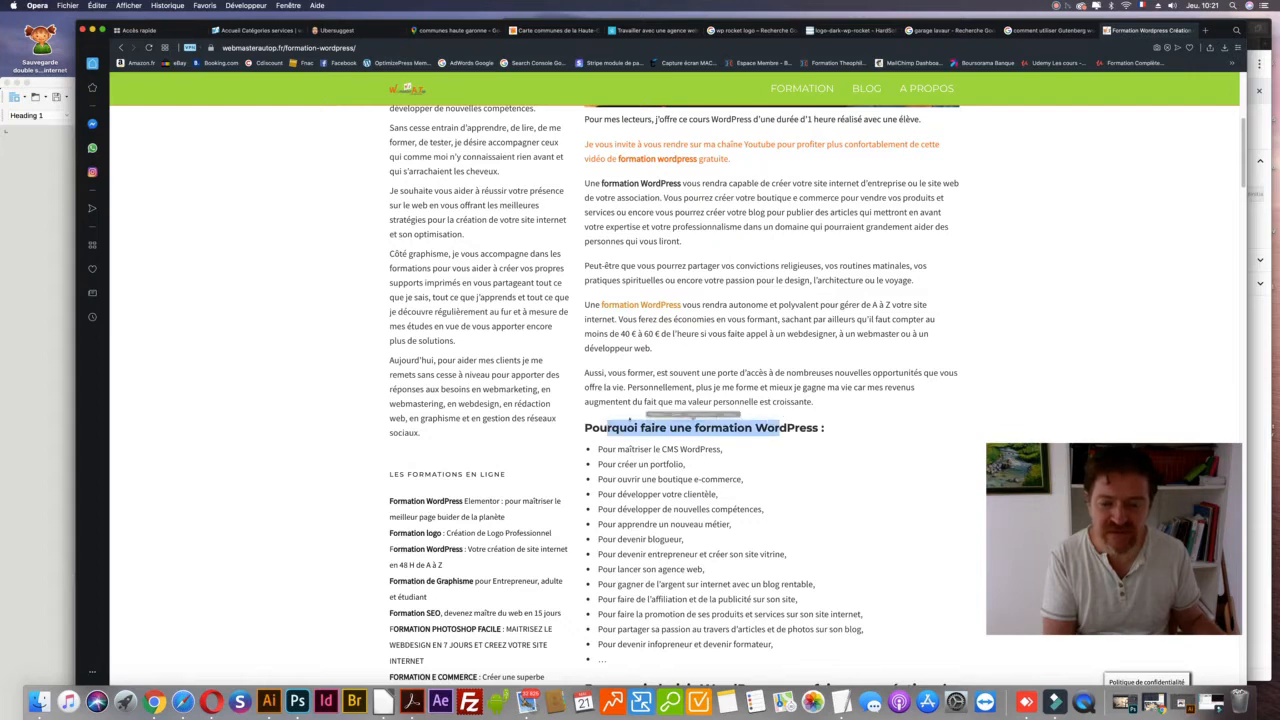
{"action": "scroll", "coordinate": [740, 432], "scroll_direction": "down", "scroll_amount": 1}
{"action": "left_click_drag", "start_coordinate": [625, 430], "coordinate": [655, 583]}
{"action": "scroll", "coordinate": [683, 300], "scroll_direction": "up", "scroll_amount": 3}
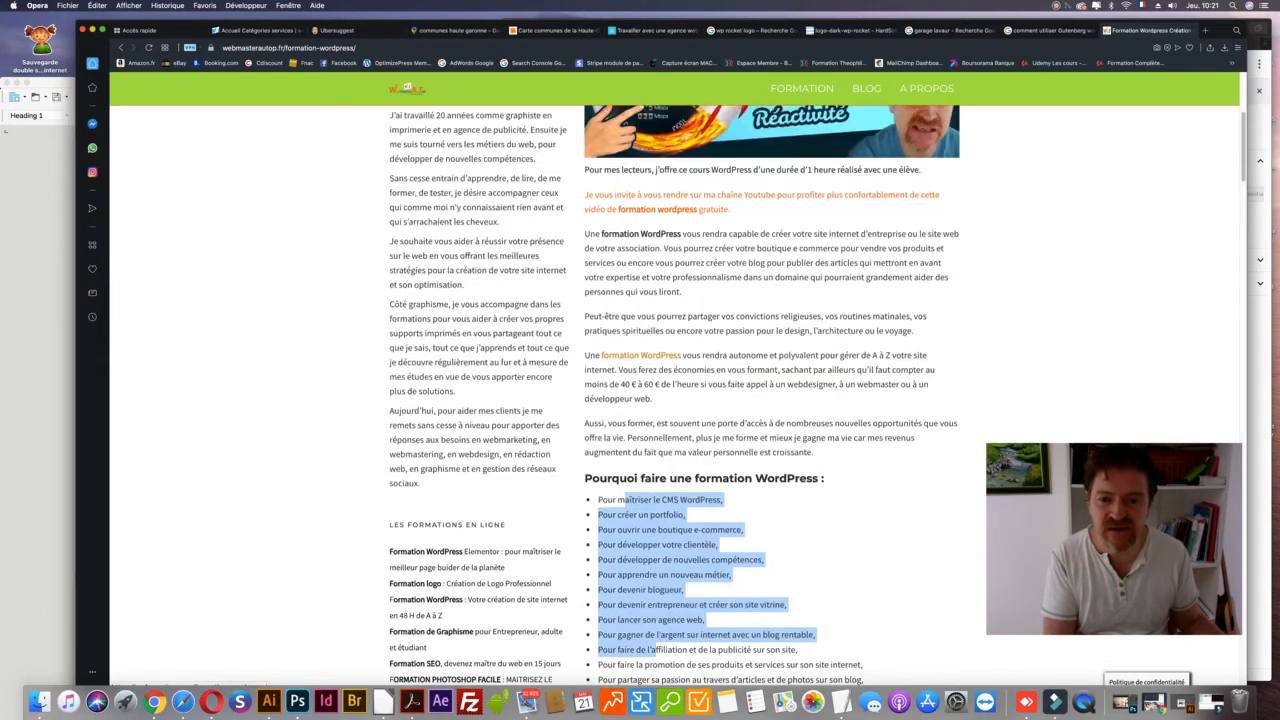
{"action": "left_click_drag", "start_coordinate": [623, 255], "coordinate": [716, 256]}
- Examine how the article's further sections are structured, from the WordPress pricing list to the CMS lists and illustration
{"action": "scroll", "coordinate": [771, 280], "scroll_direction": "down", "scroll_amount": 12}
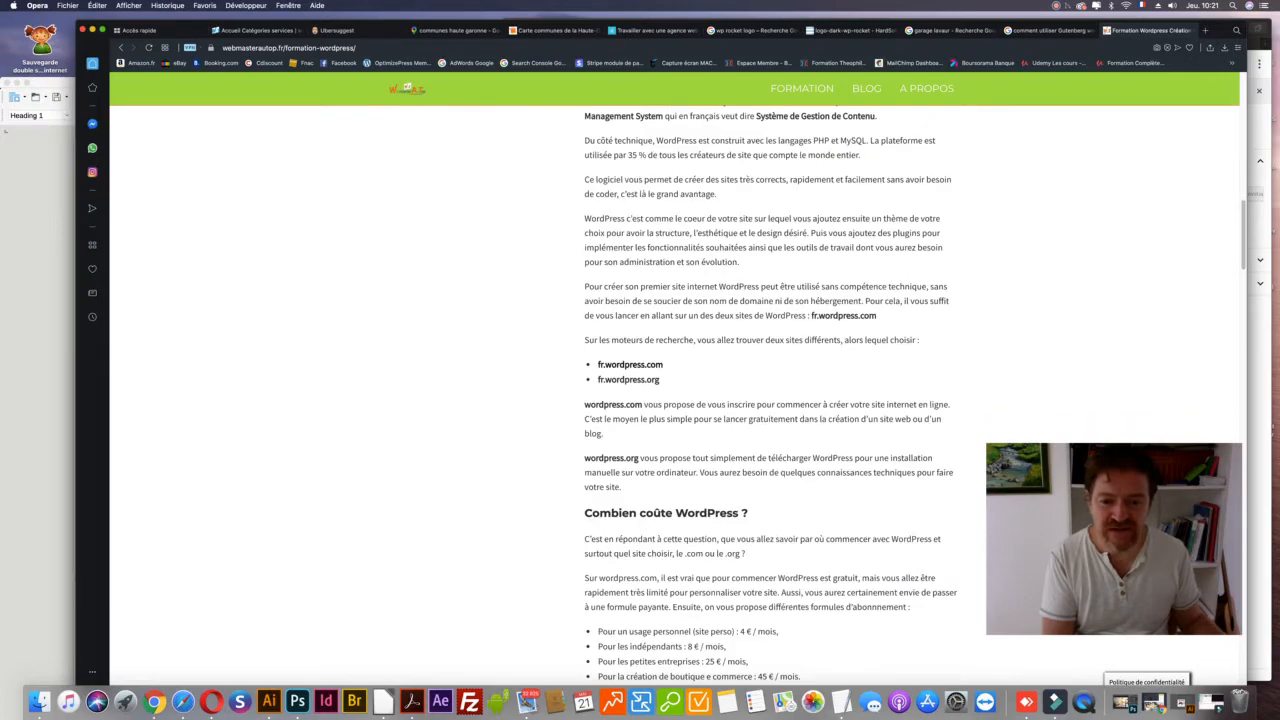
{"action": "scroll", "coordinate": [586, 278], "scroll_direction": "down", "scroll_amount": 7}
{"action": "scroll", "coordinate": [662, 338], "scroll_direction": "up", "scroll_amount": 7}
{"action": "scroll", "coordinate": [662, 338], "scroll_direction": "down", "scroll_amount": 7}
{"action": "scroll", "coordinate": [662, 338], "scroll_direction": "down", "scroll_amount": 20}
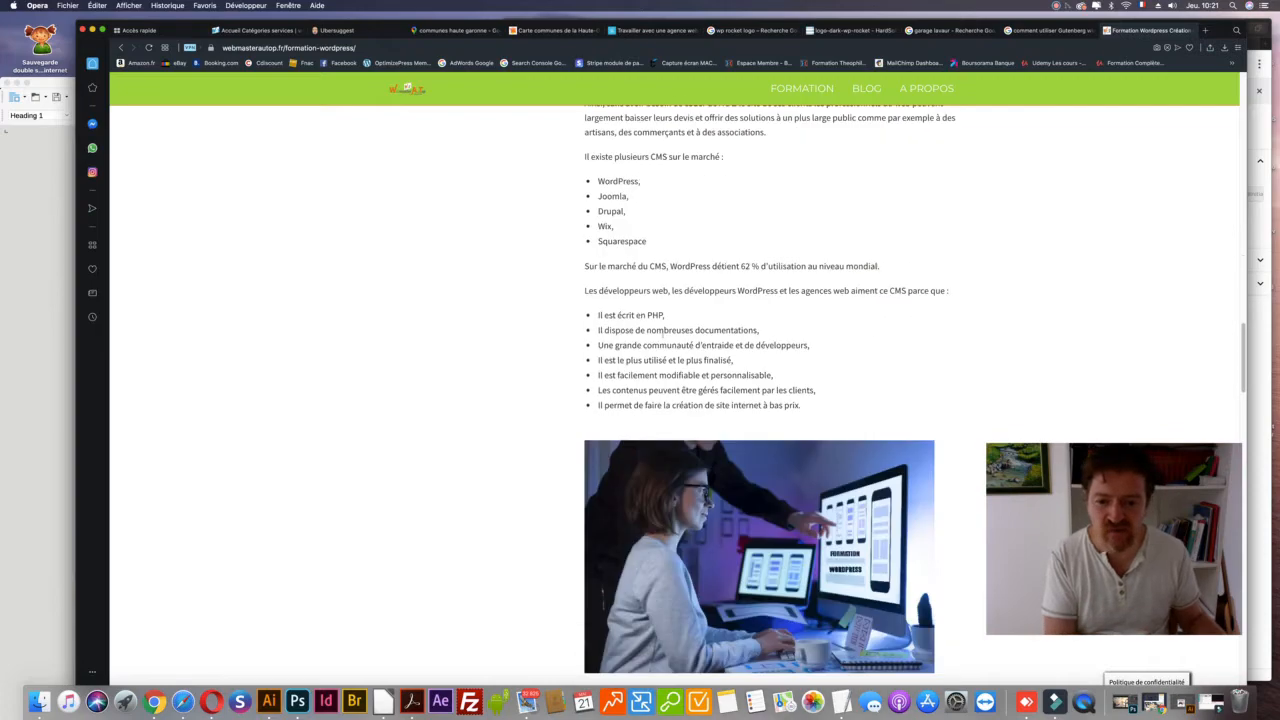
{"action": "scroll", "coordinate": [546, 318], "scroll_direction": "down", "scroll_amount": 3}
{"action": "scroll", "coordinate": [546, 318], "scroll_direction": "up", "scroll_amount": 12}
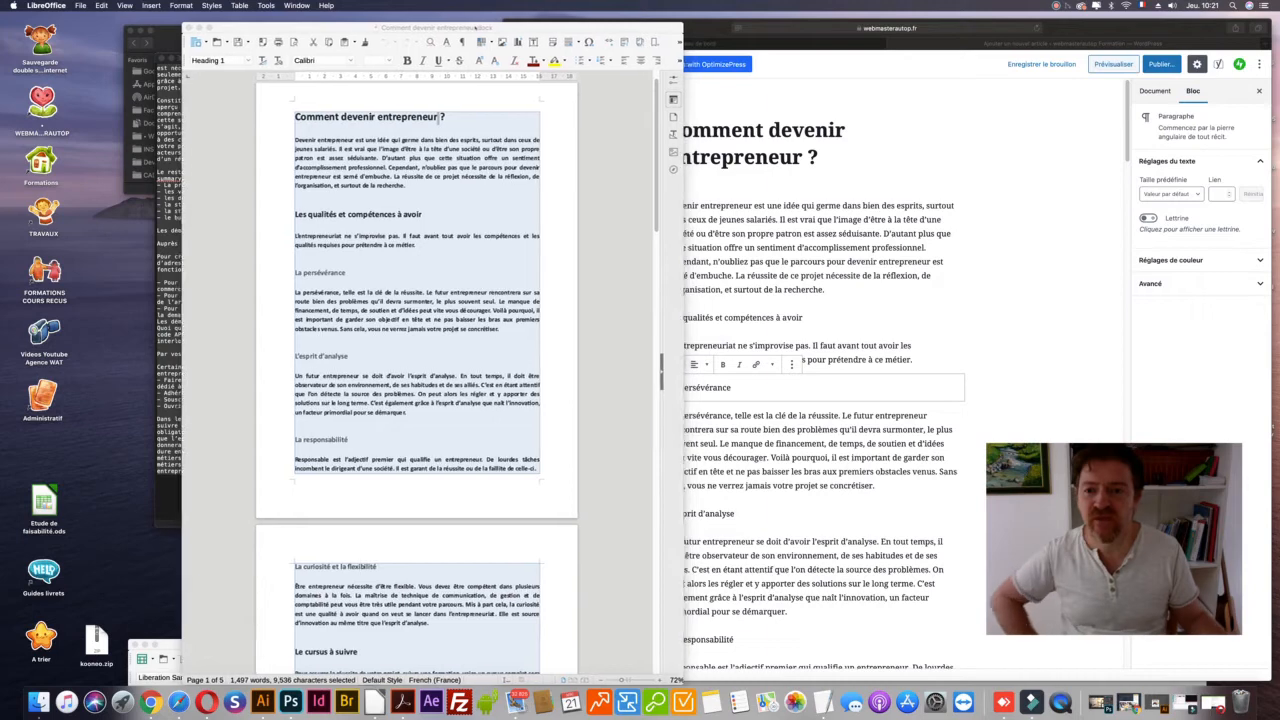
- Place the LibreOffice window of Comment devenir entrepreneur.docx beside the WordPress editor and show the document's beginning
{"action": "left_click_drag", "start_coordinate": [450, 29], "coordinate": [309, 23]}
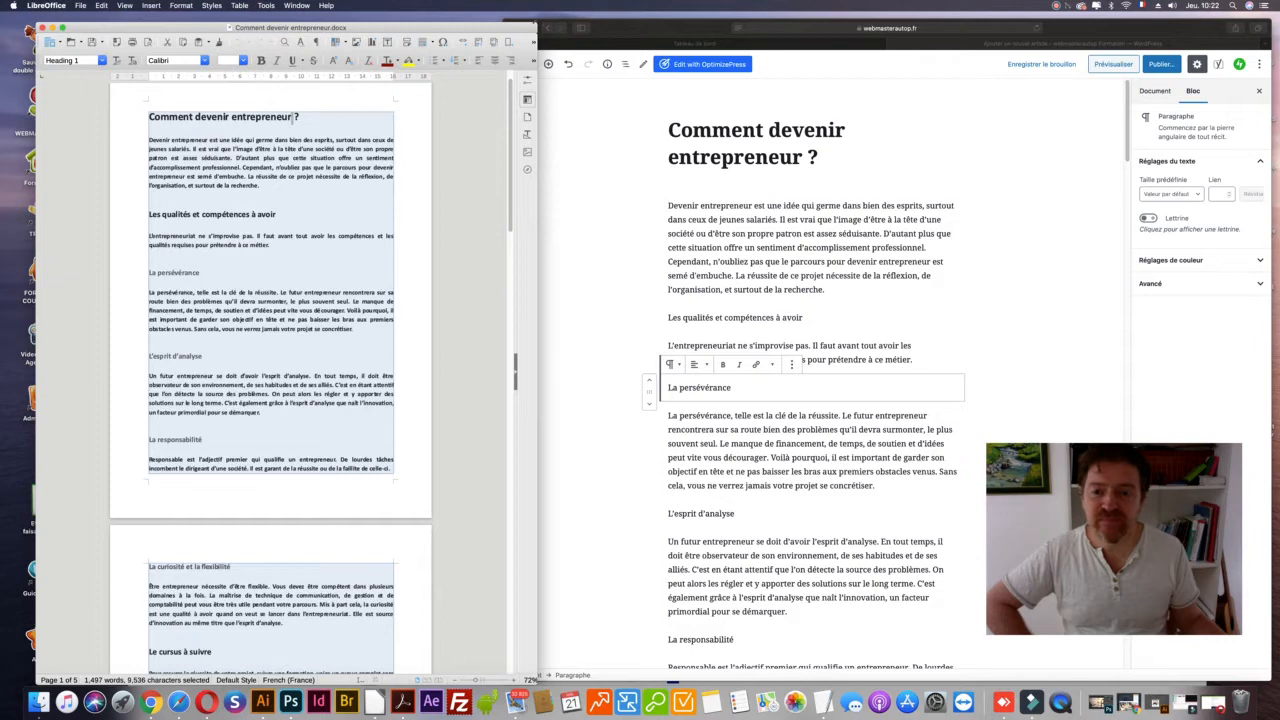
{"action": "left_click_drag", "start_coordinate": [516, 370], "coordinate": [512, 370]}
{"action": "mouse_move", "coordinate": [533, 23]}
{"action": "left_mouse_down"}
{"action": "mouse_move", "coordinate": [509, 20]}
{"action": "mouse_move", "coordinate": [524, 18]}
{"action": "left_mouse_up"}
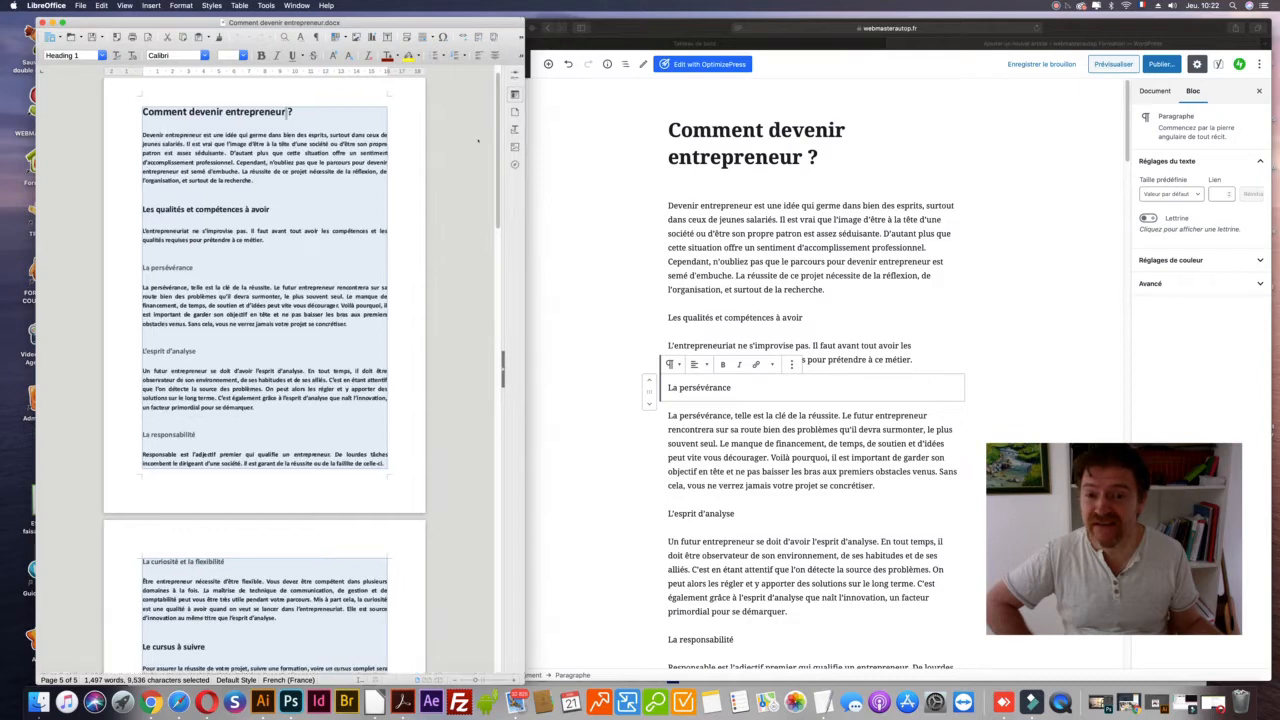
{"action": "left_click_drag", "start_coordinate": [497, 139], "coordinate": [497, 127]}
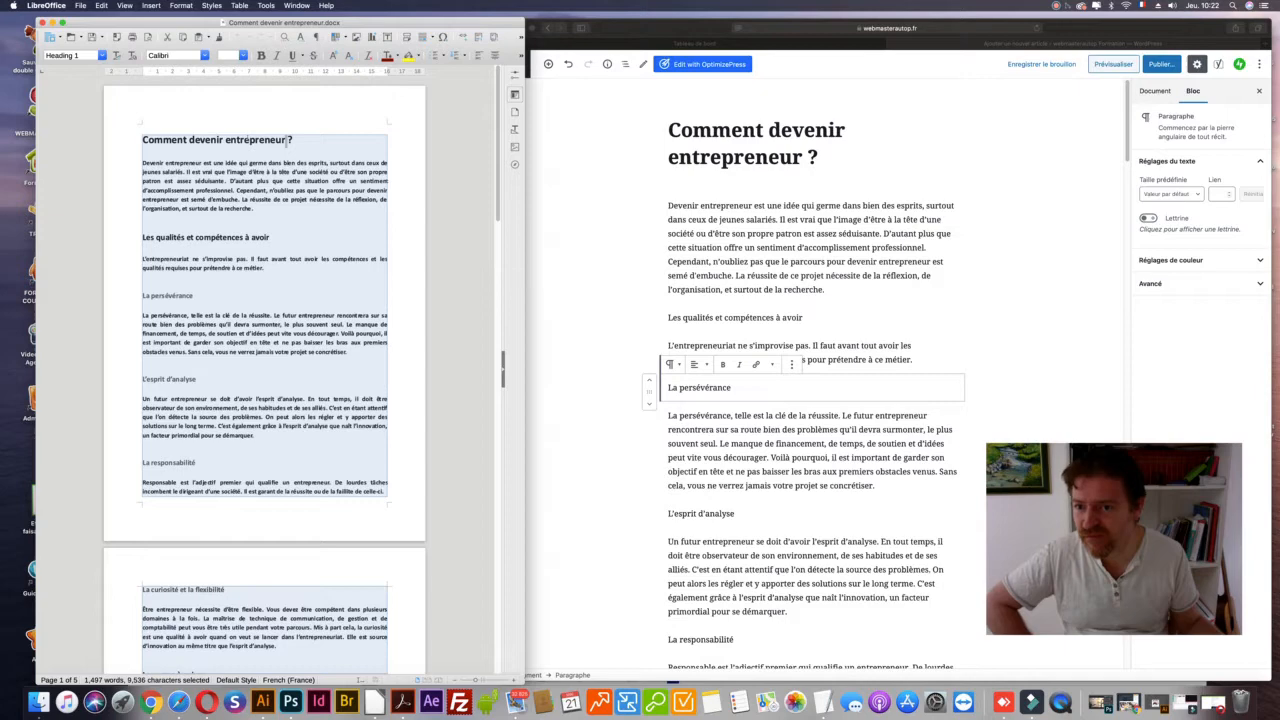
- Select the entire text of Comment devenir entrepreneur.docx and copy it
{"action": "left_click", "coordinate": [46, 5]}
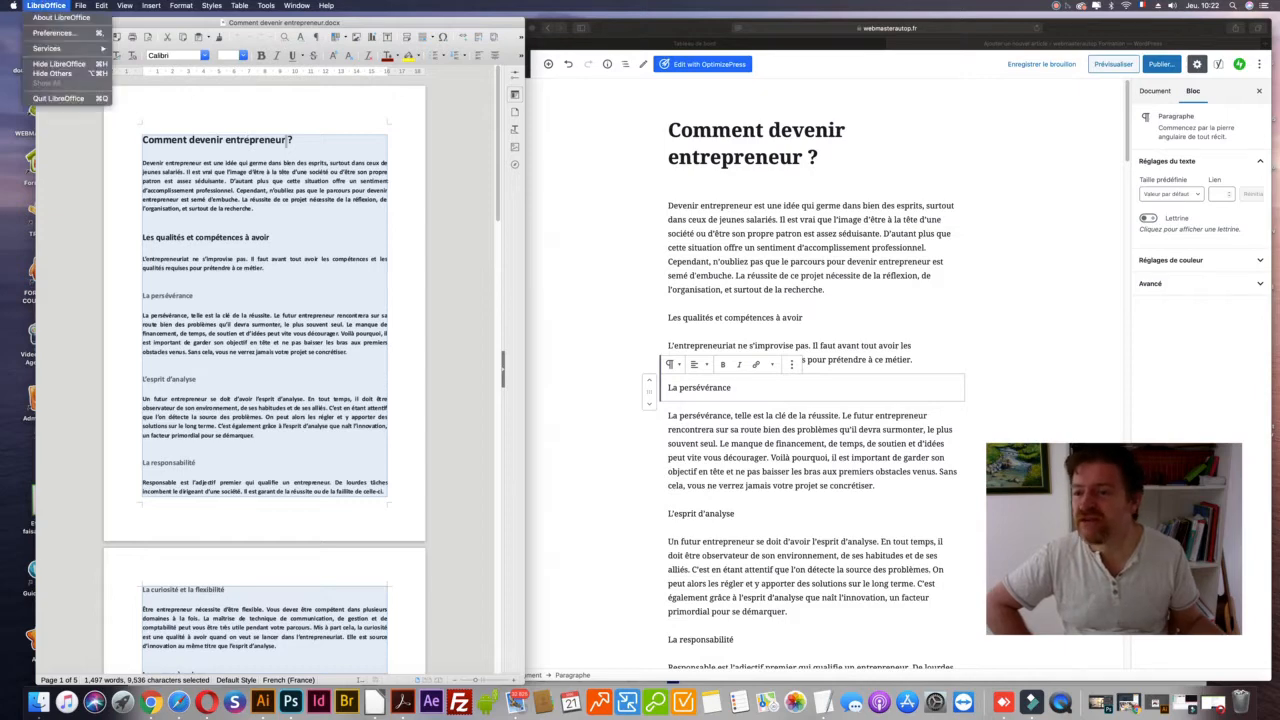
{"action": "left_click", "coordinate": [409, 101]}
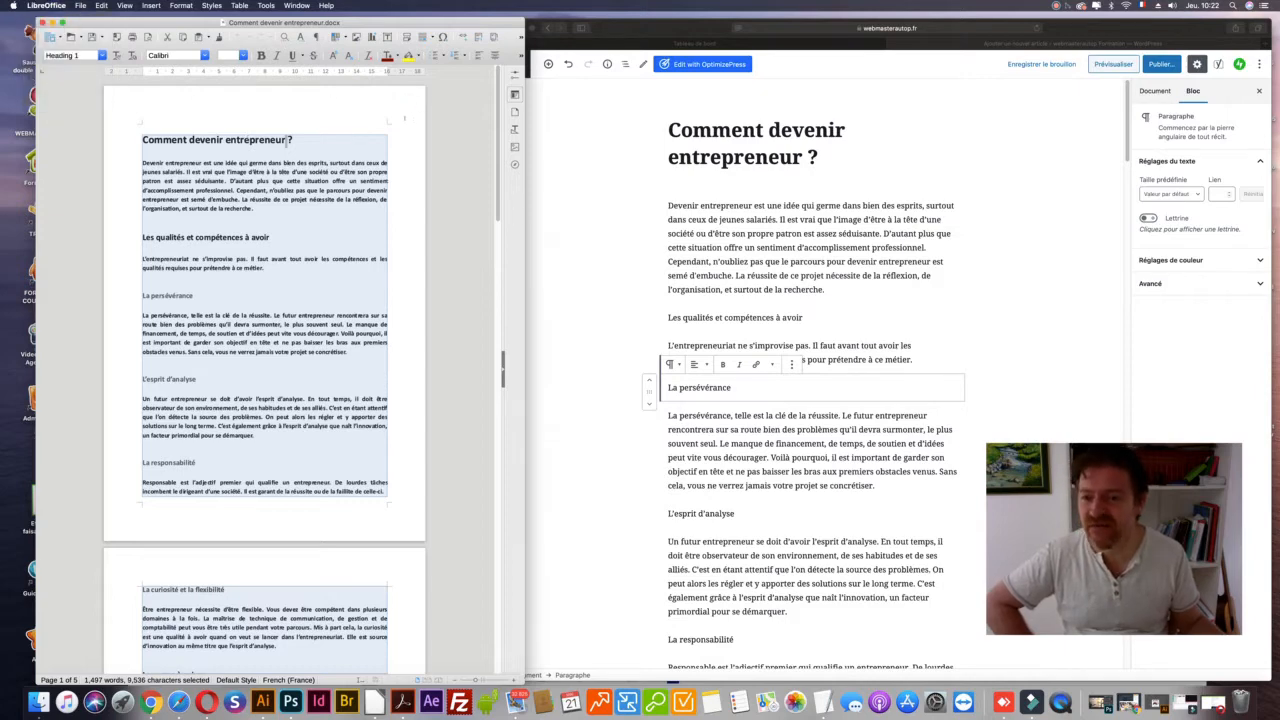
{"action": "left_click", "coordinate": [142, 108]}
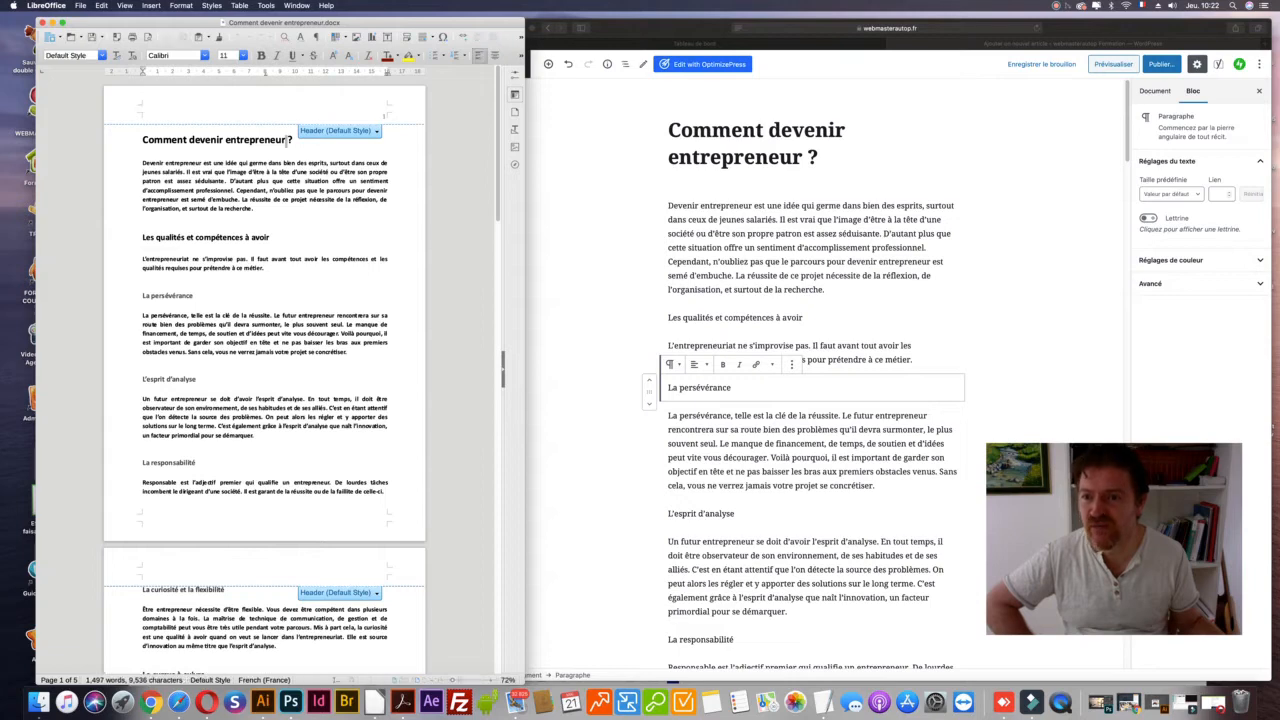
{"action": "left_click", "coordinate": [291, 140]}
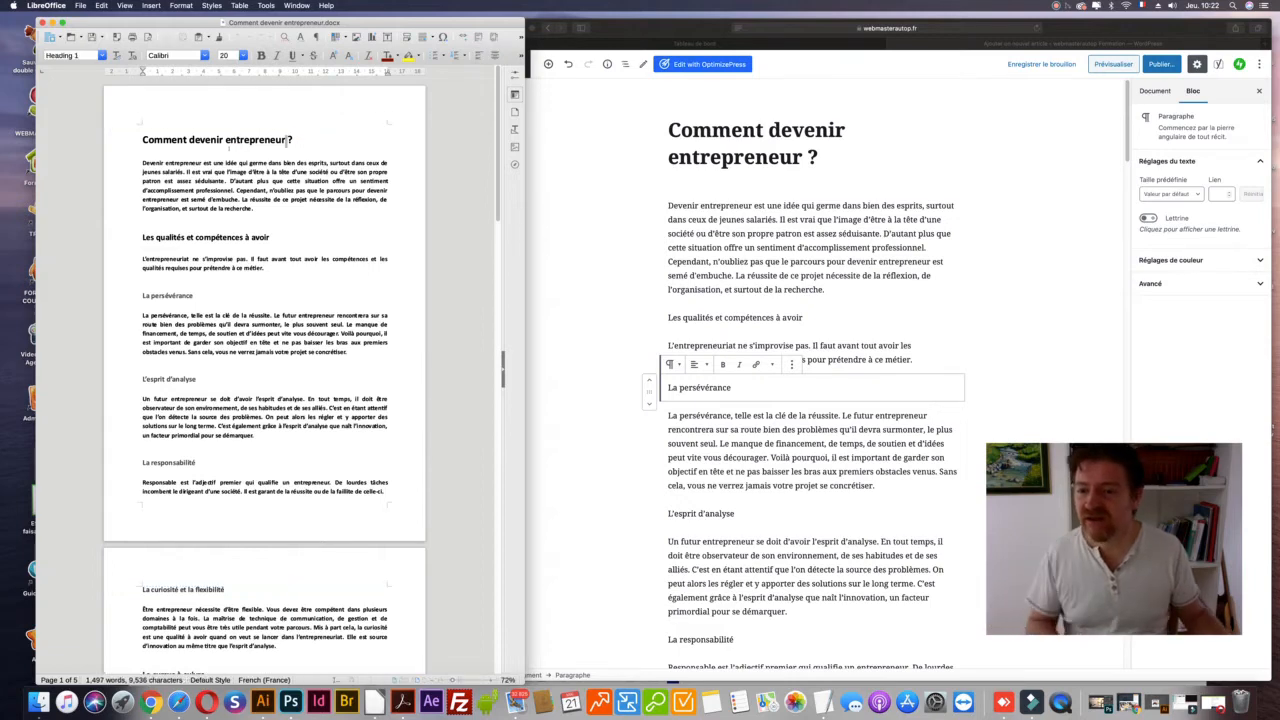
{"action": "key", "text": "super+a"}
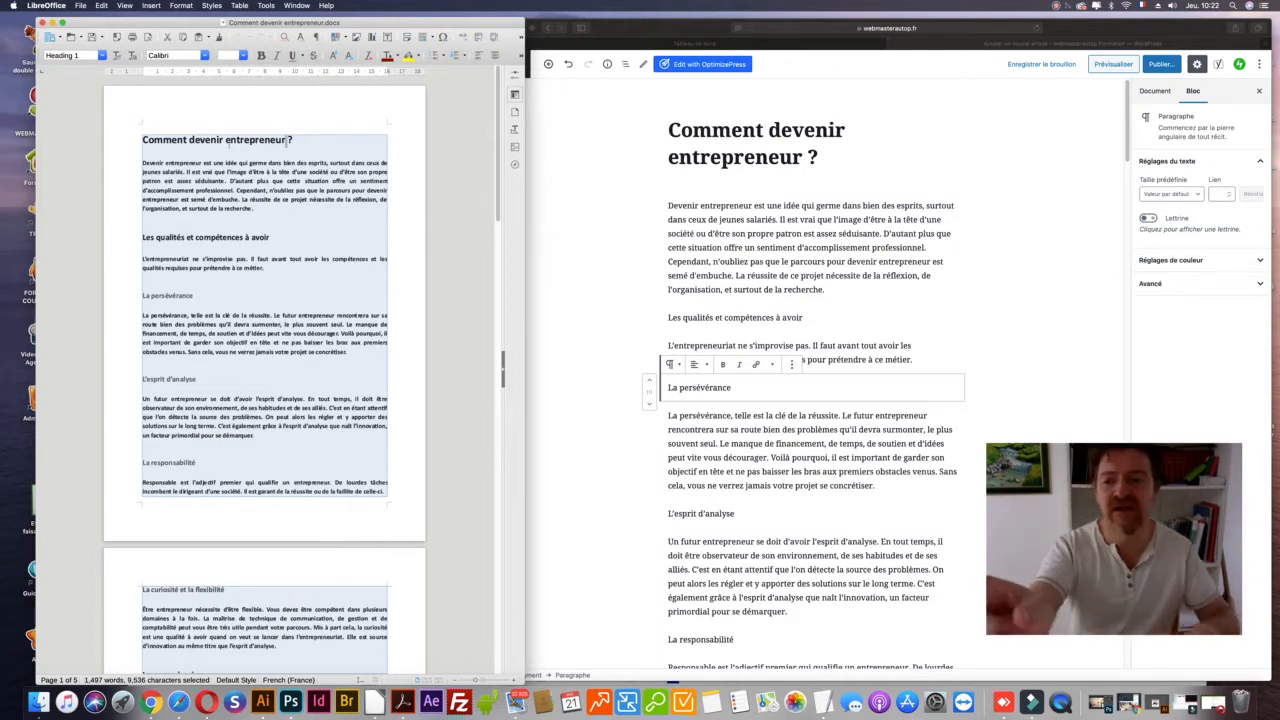
{"action": "left_click", "coordinate": [252, 171]}
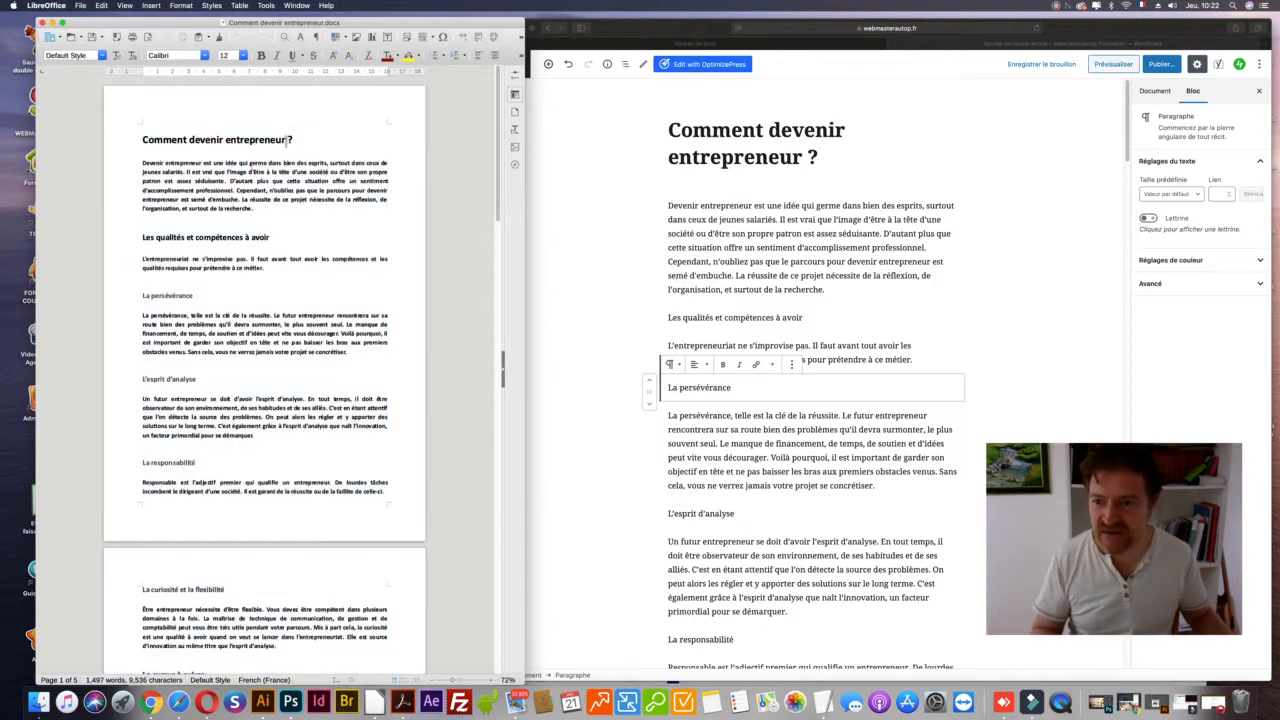
{"action": "key", "text": "super+a"}
{"action": "key", "text": "super+c"}
- Reselect the document's whole text and move the LibreOffice window down to uncover the TextEdit window behind it
{"action": "left_click_drag", "start_coordinate": [376, 22], "coordinate": [364, 22]}
{"action": "left_click", "coordinate": [277, 140]}
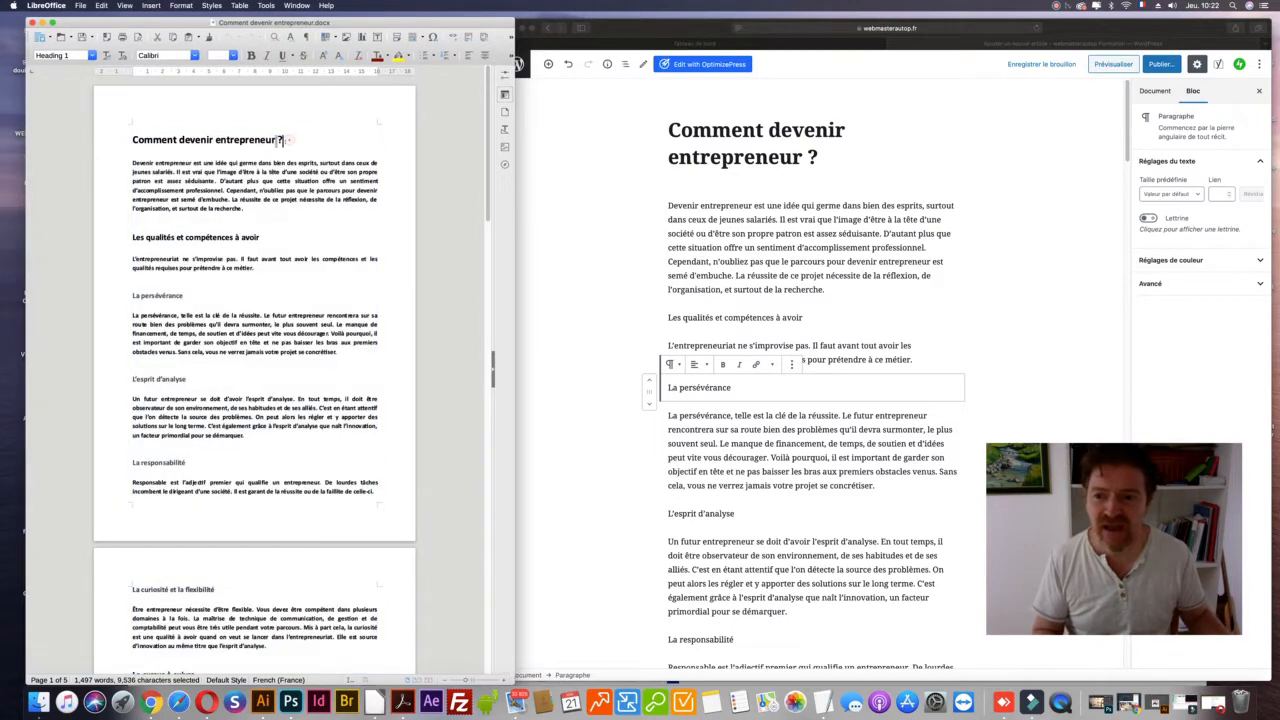
{"action": "key", "text": "super+a"}
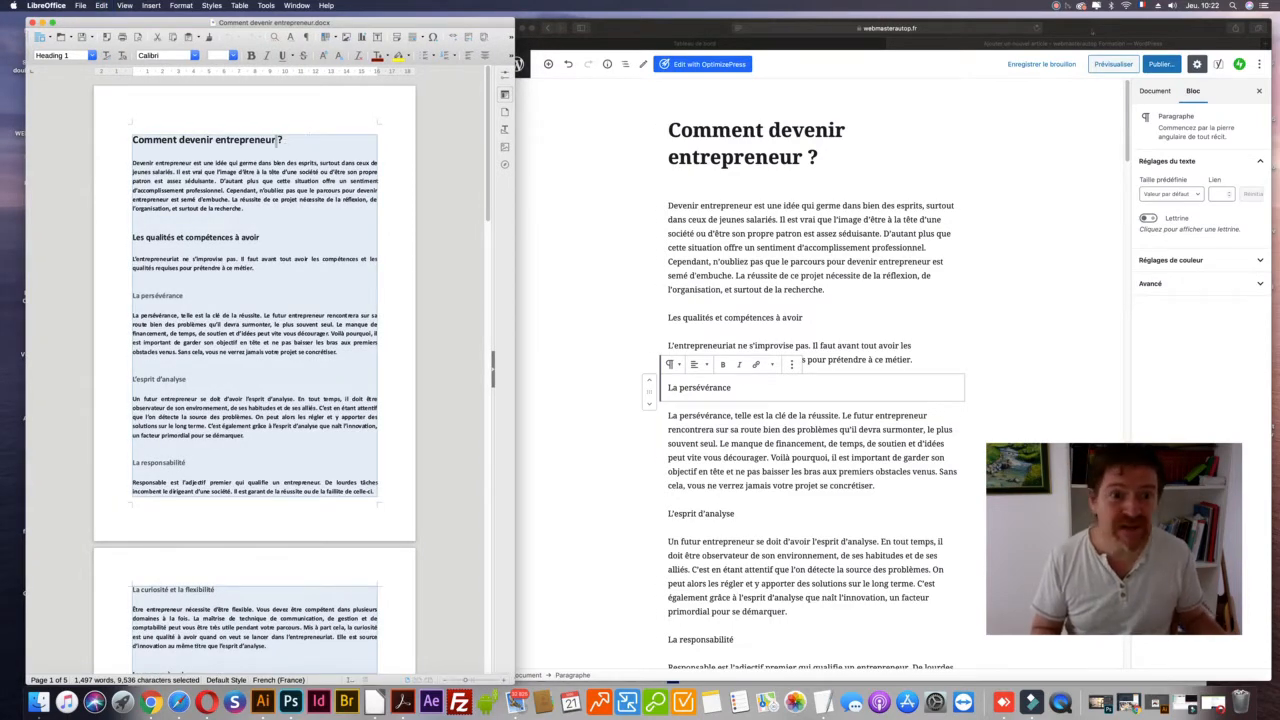
{"action": "key", "text": "super+Tab"}
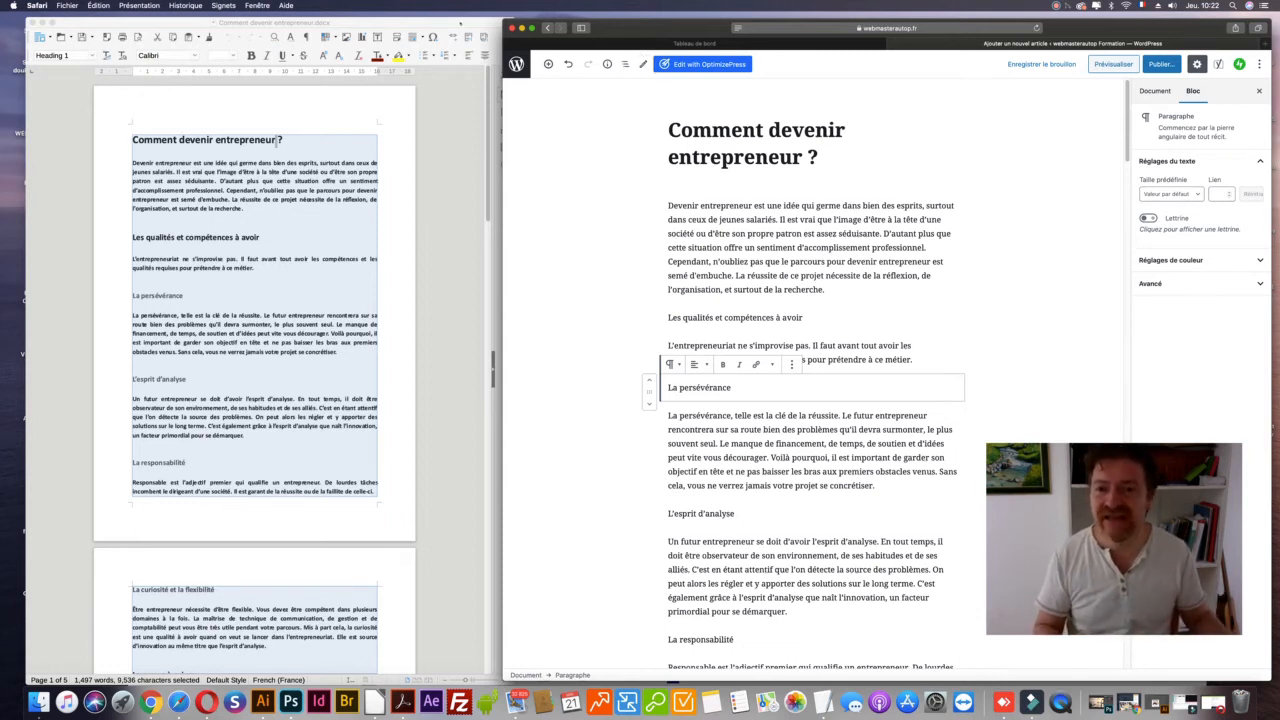
{"action": "left_click_drag", "start_coordinate": [460, 22], "coordinate": [452, 85]}
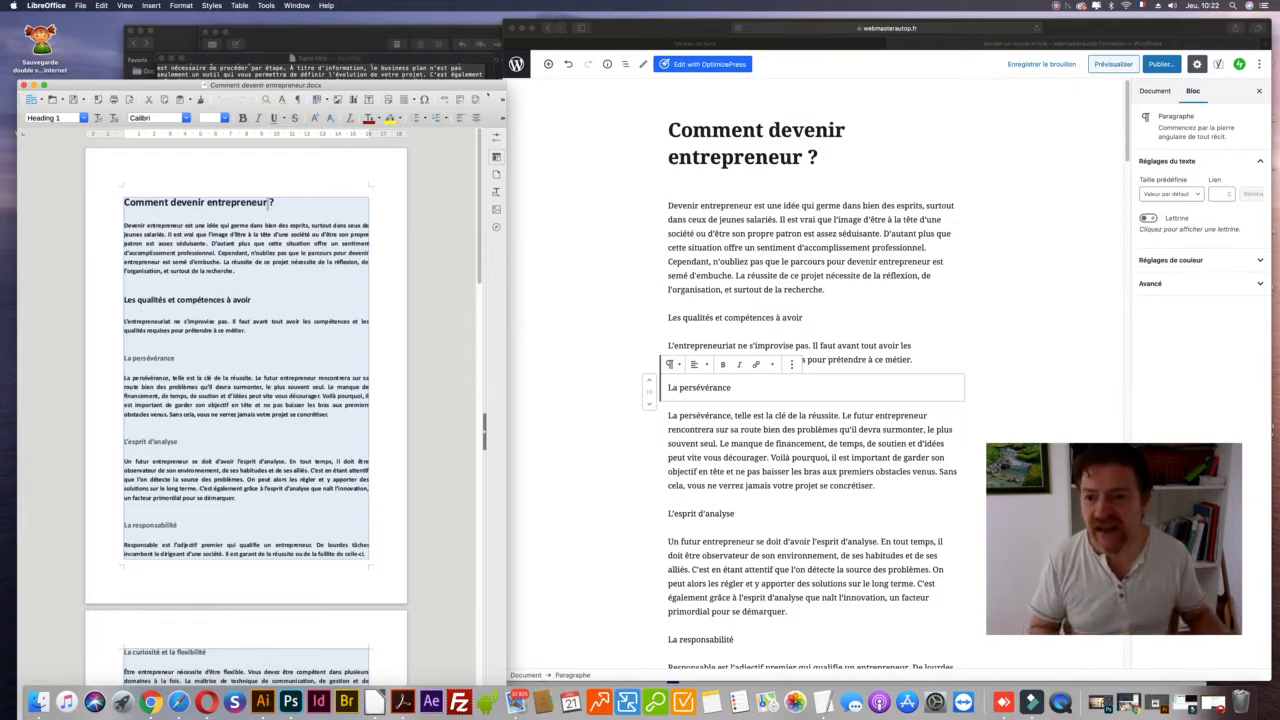
- Switch to TextEdit, create a new document and convert it to plain text format
{"action": "left_click", "coordinate": [290, 66]}
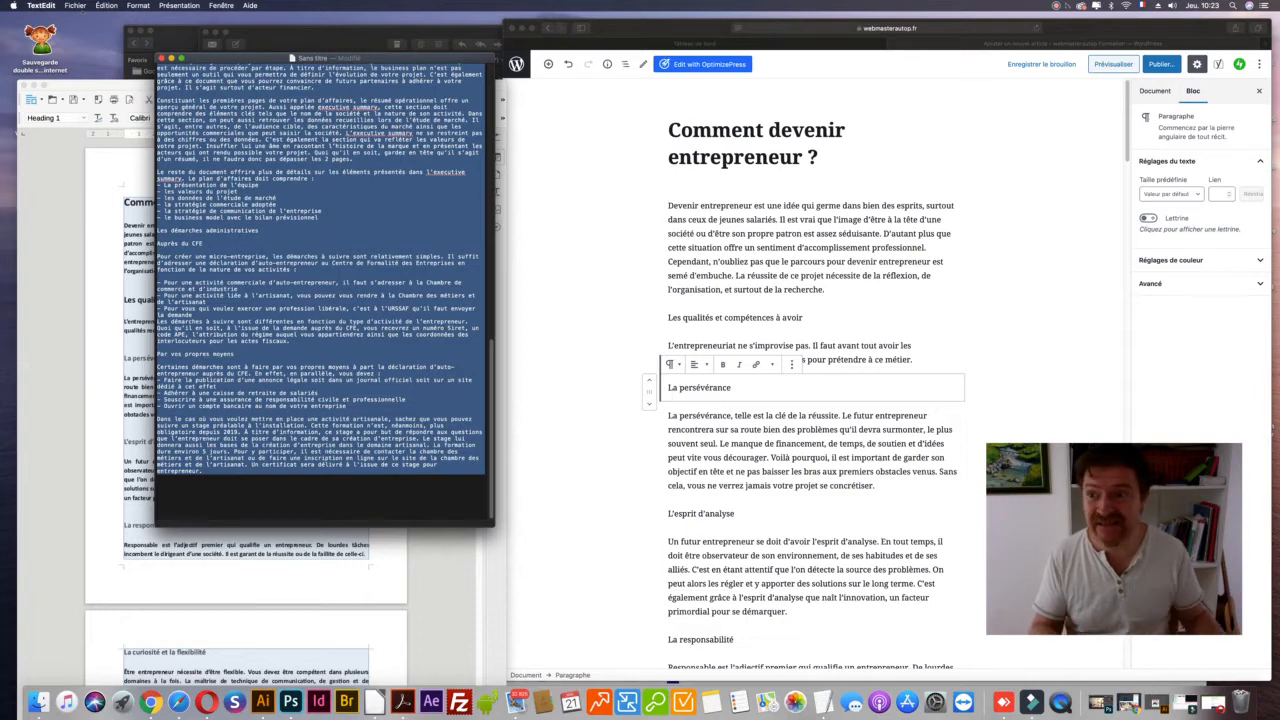
{"action": "left_click", "coordinate": [75, 5]}
{"action": "left_click", "coordinate": [85, 30]}
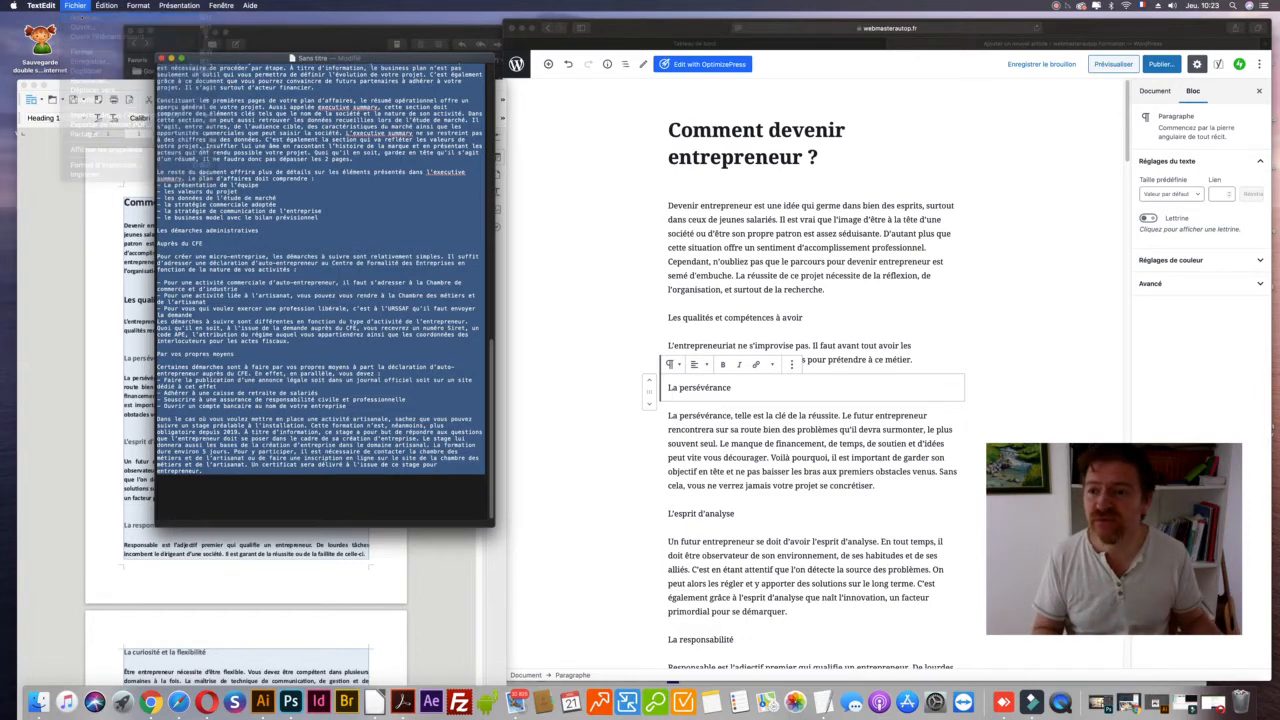
{"action": "left_click", "coordinate": [138, 5]}
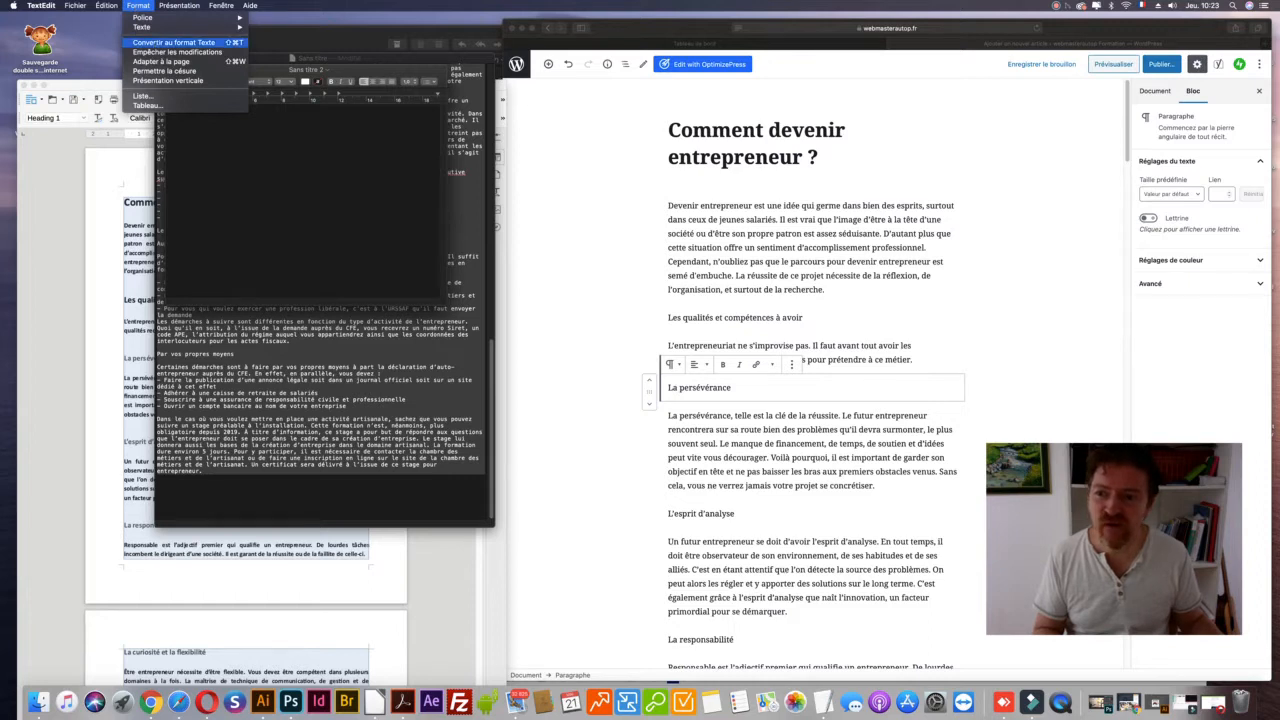
{"action": "left_click", "coordinate": [175, 42]}
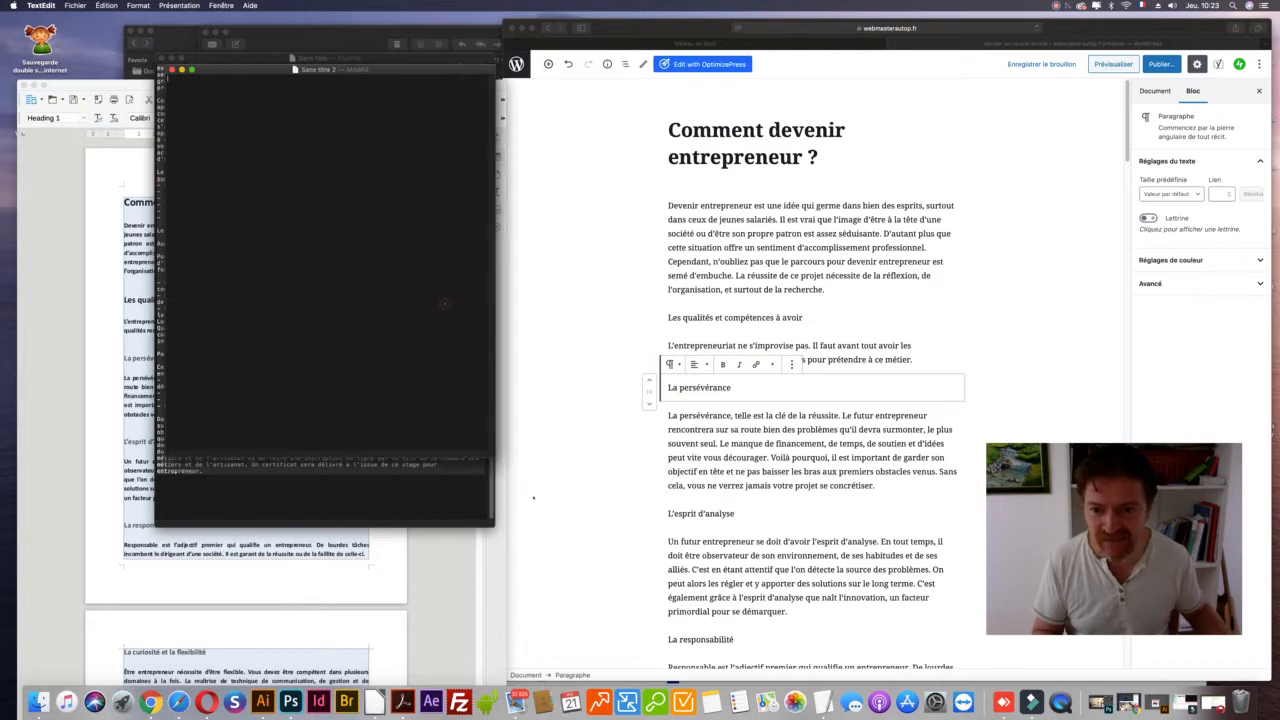
- Paste the copied article into the new plain-text document, enlarge its window and show the beginning of the text
{"action": "left_click", "coordinate": [113, 287]}
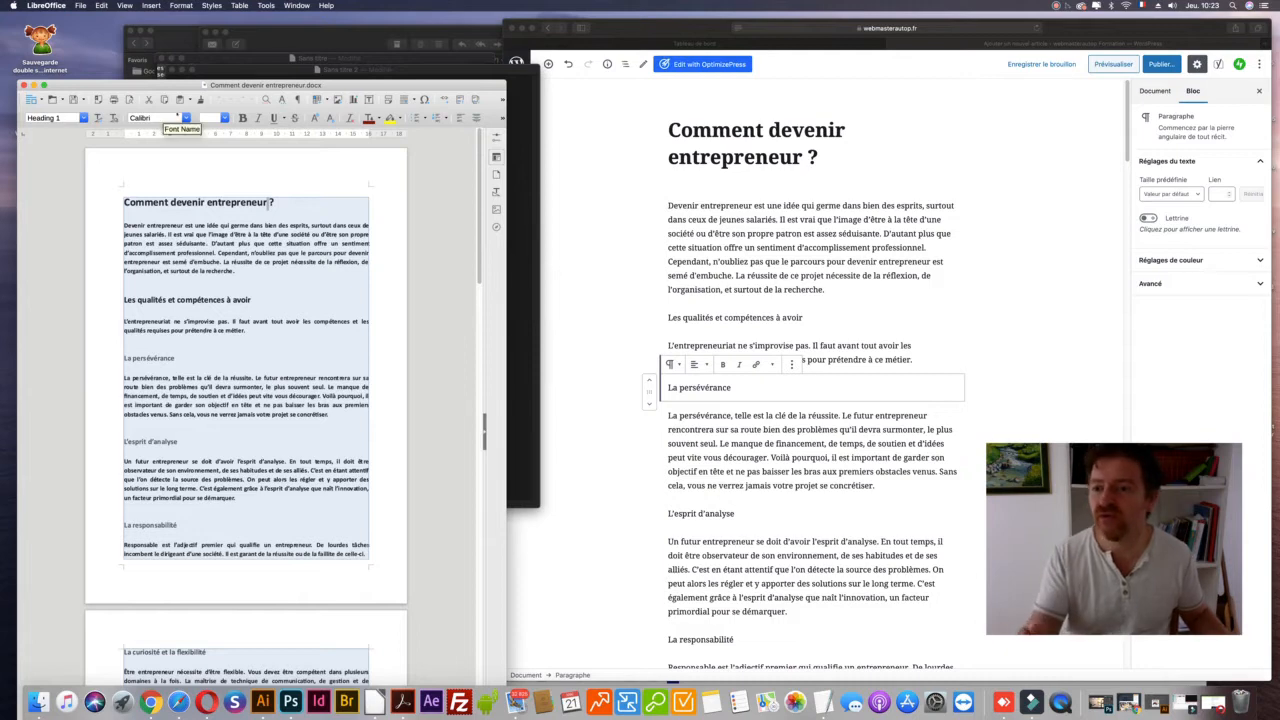
{"action": "left_click", "coordinate": [296, 71]}
{"action": "key", "text": "super+v"}
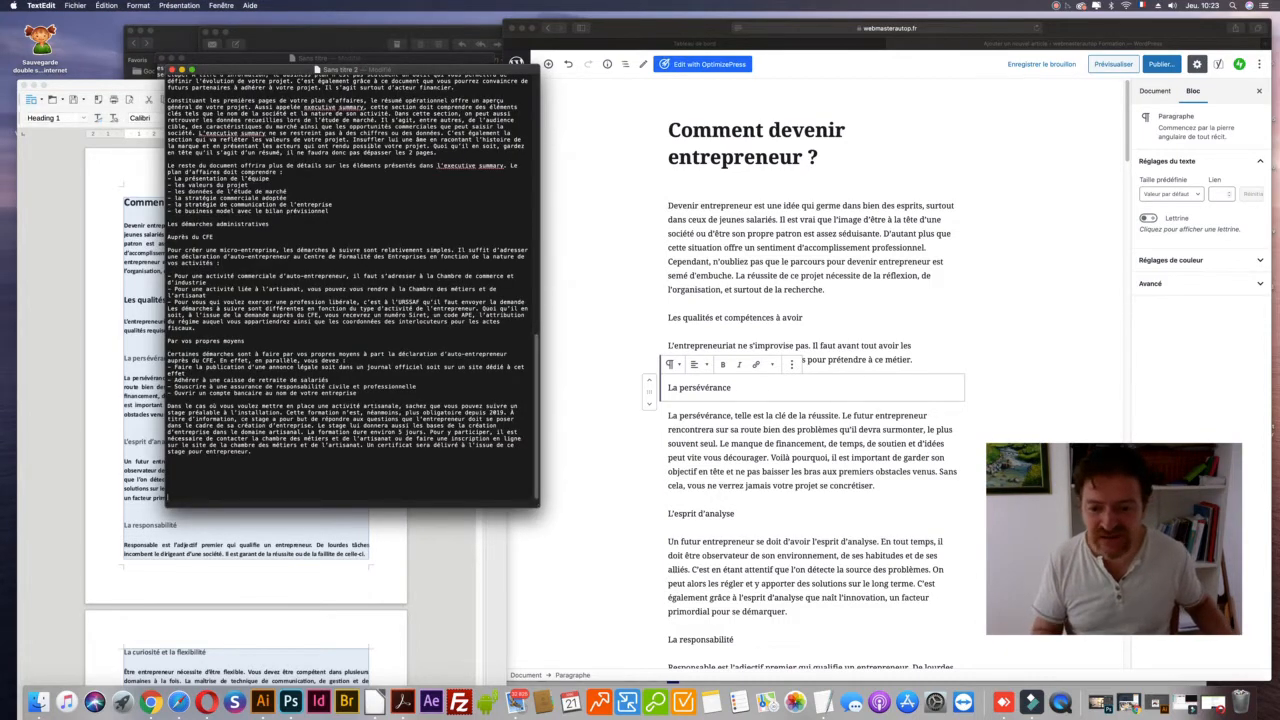
{"action": "left_click_drag", "start_coordinate": [539, 506], "coordinate": [525, 675]}
{"action": "left_click", "coordinate": [708, 387]}
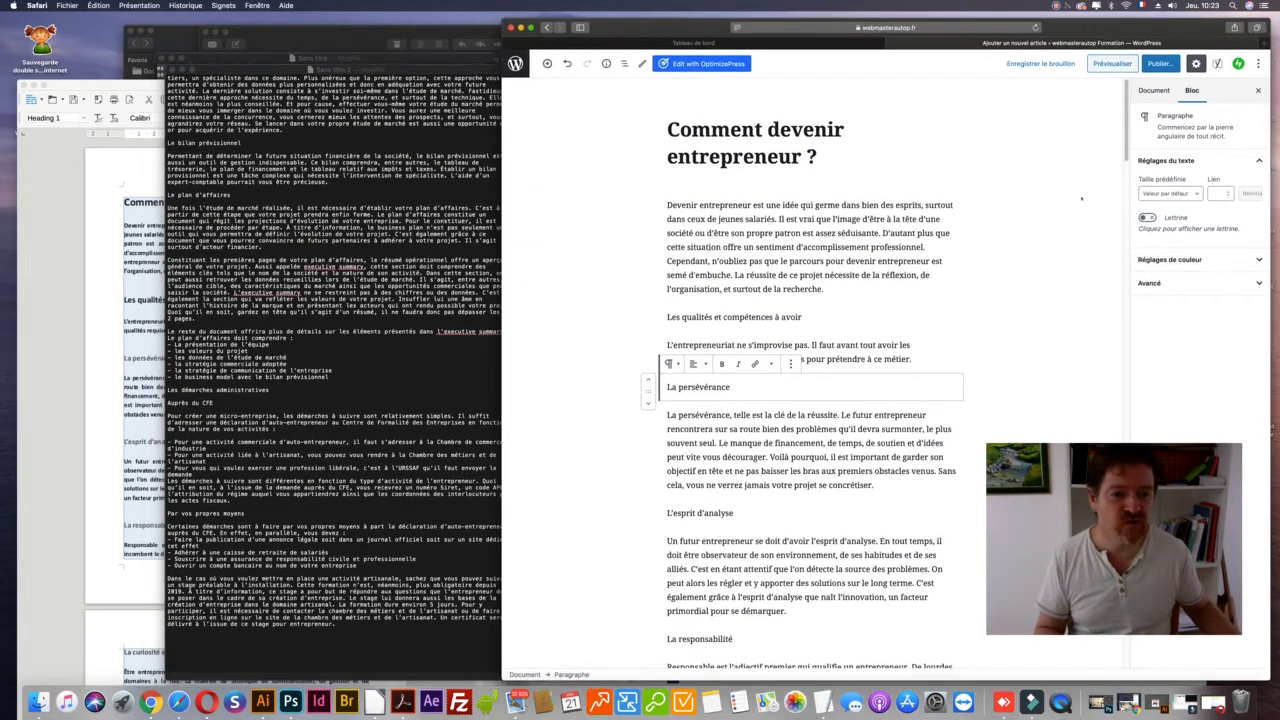
{"action": "left_click_drag", "start_coordinate": [1114, 540], "coordinate": [1114, 566]}
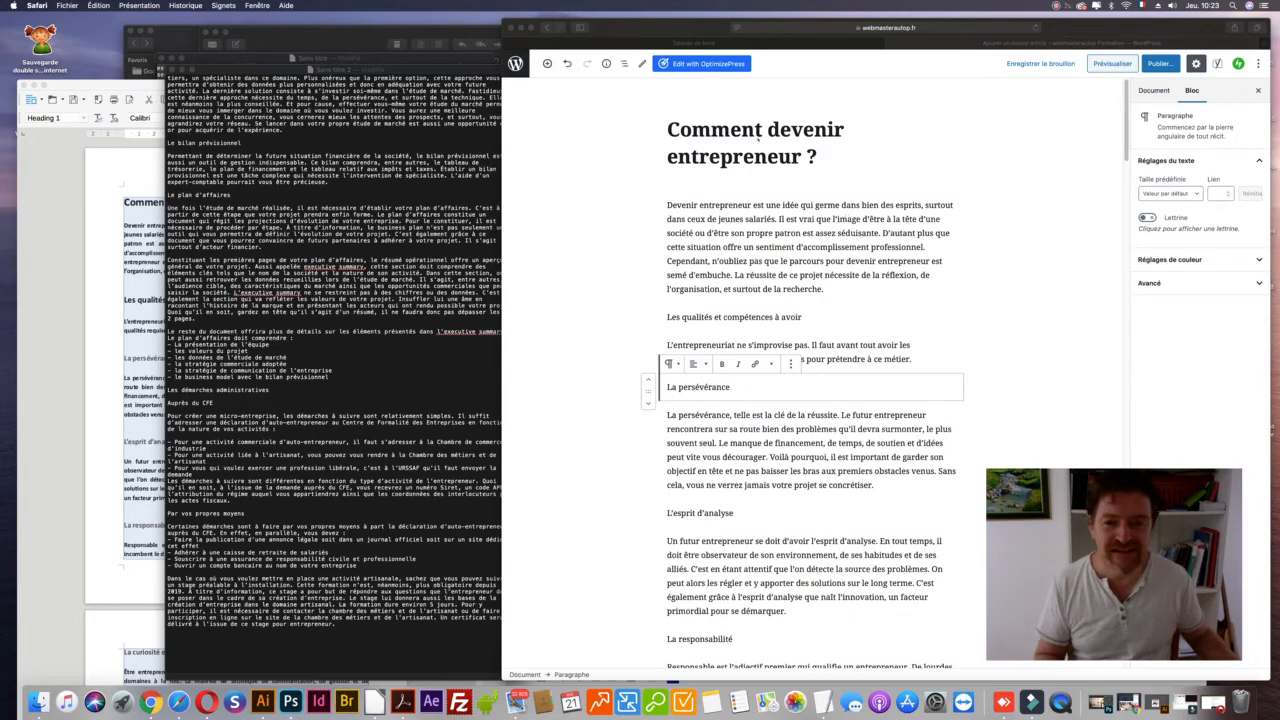
{"action": "scroll", "coordinate": [330, 420], "scroll_direction": "up", "scroll_amount": 10}
{"action": "scroll", "coordinate": [333, 374], "scroll_direction": "up", "scroll_amount": 3}
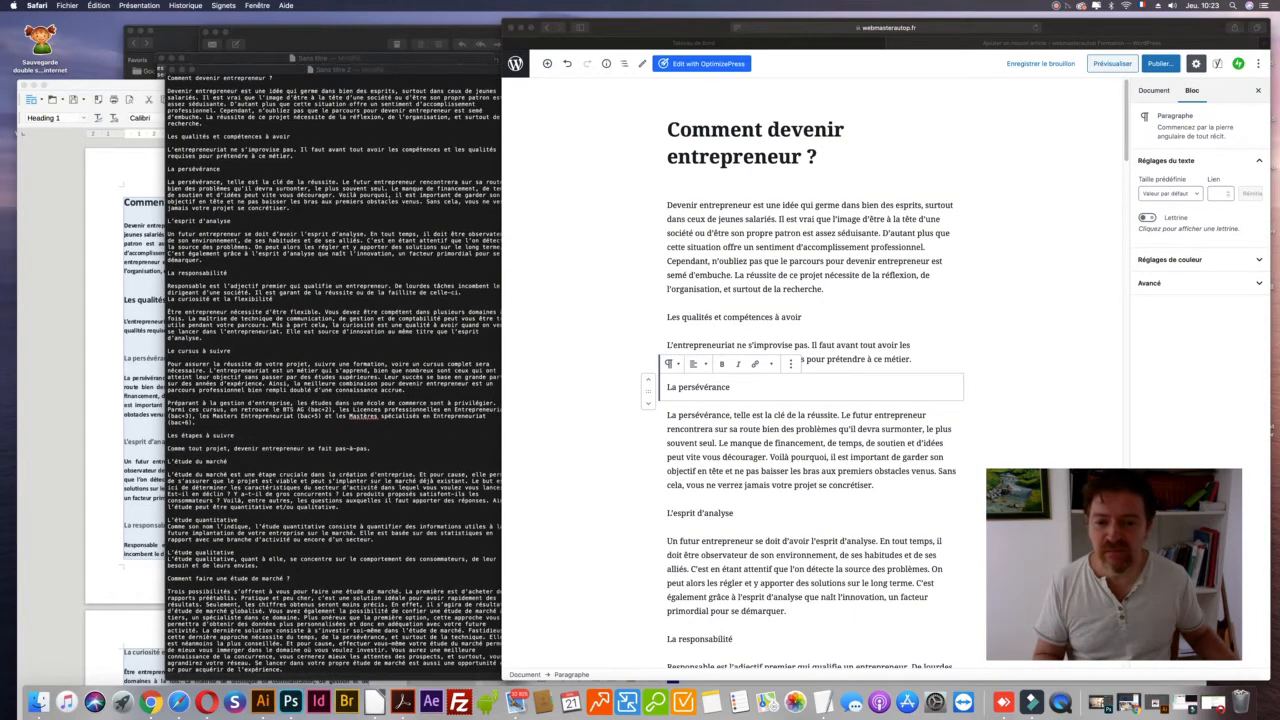
- Examine how the article's title and paragraphs are split into separate blocks in WordPress, comparing them with the plain text
{"action": "left_click", "coordinate": [762, 137]}
{"action": "left_click", "coordinate": [790, 232]}
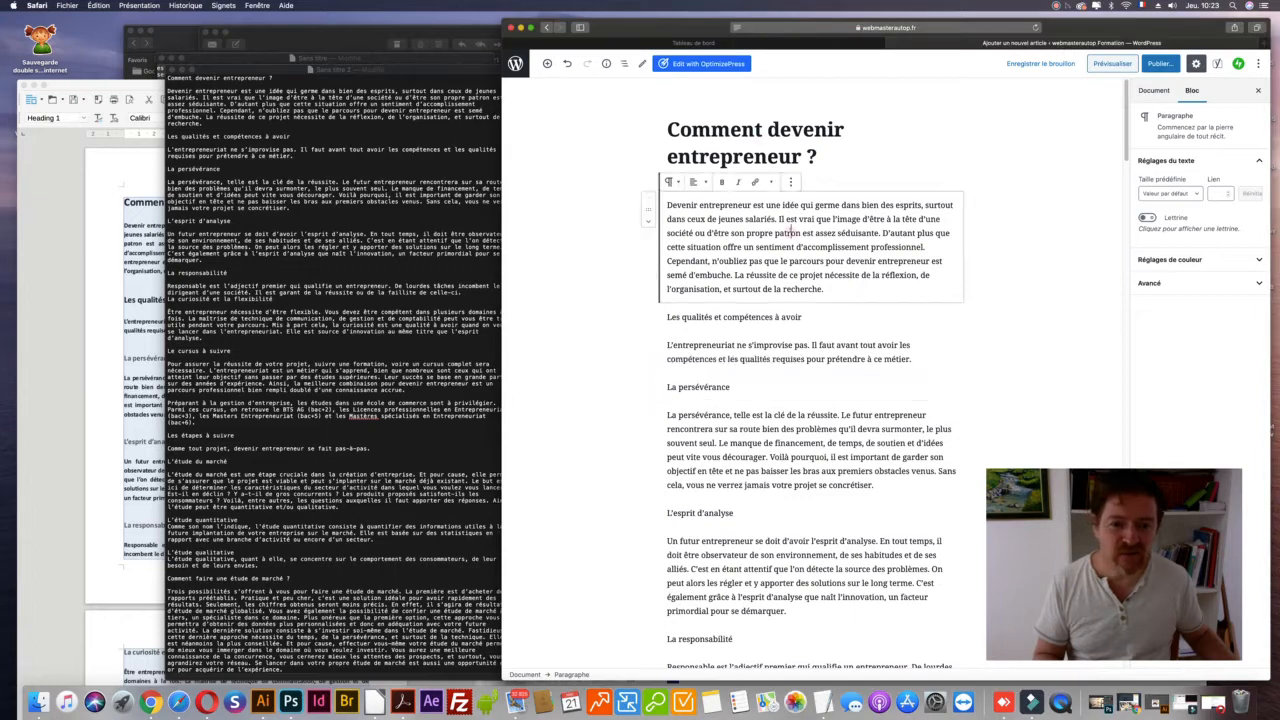
{"action": "key", "text": "super+a"}
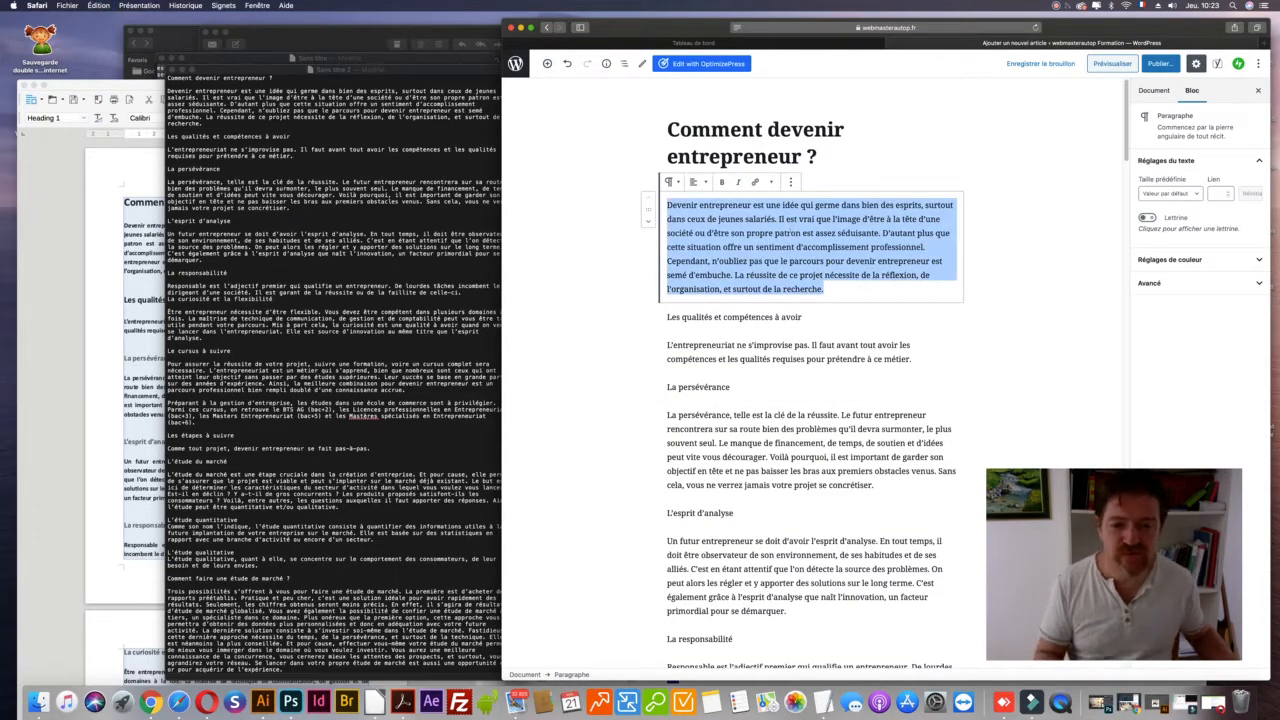
{"action": "left_click", "coordinate": [731, 346]}
{"action": "key", "text": "super+a"}
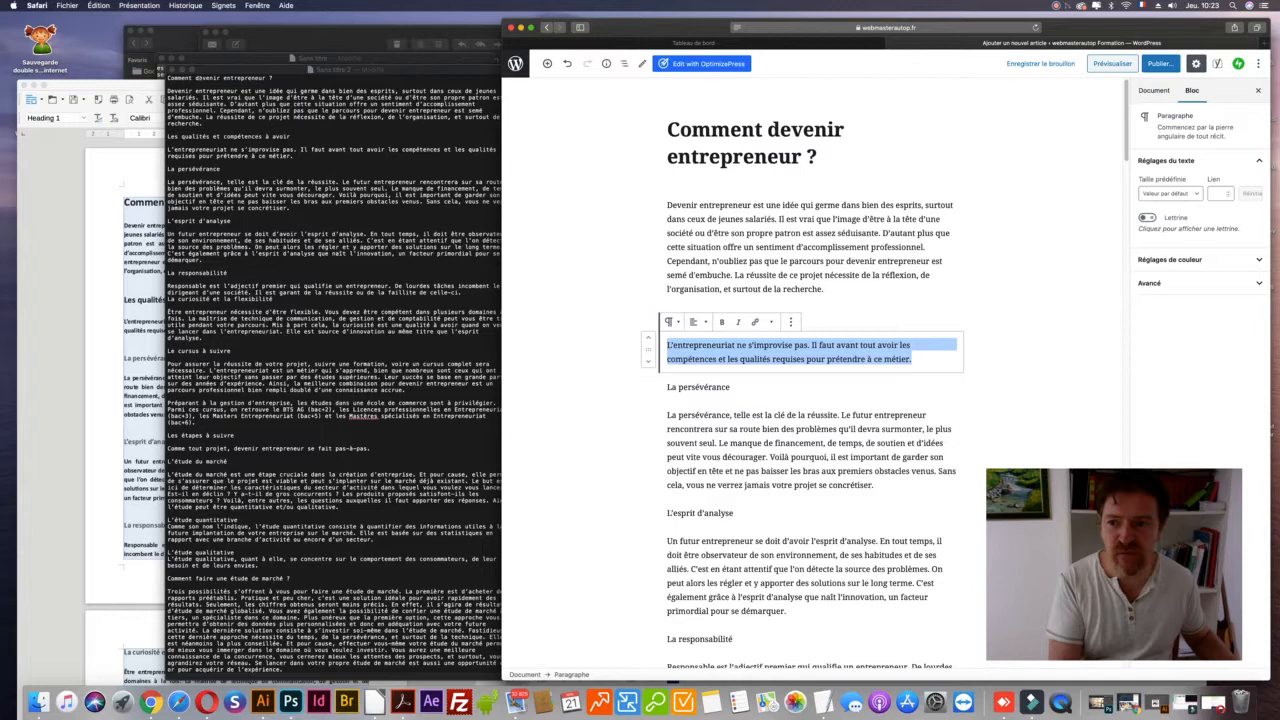
{"action": "triple_click", "coordinate": [199, 77]}
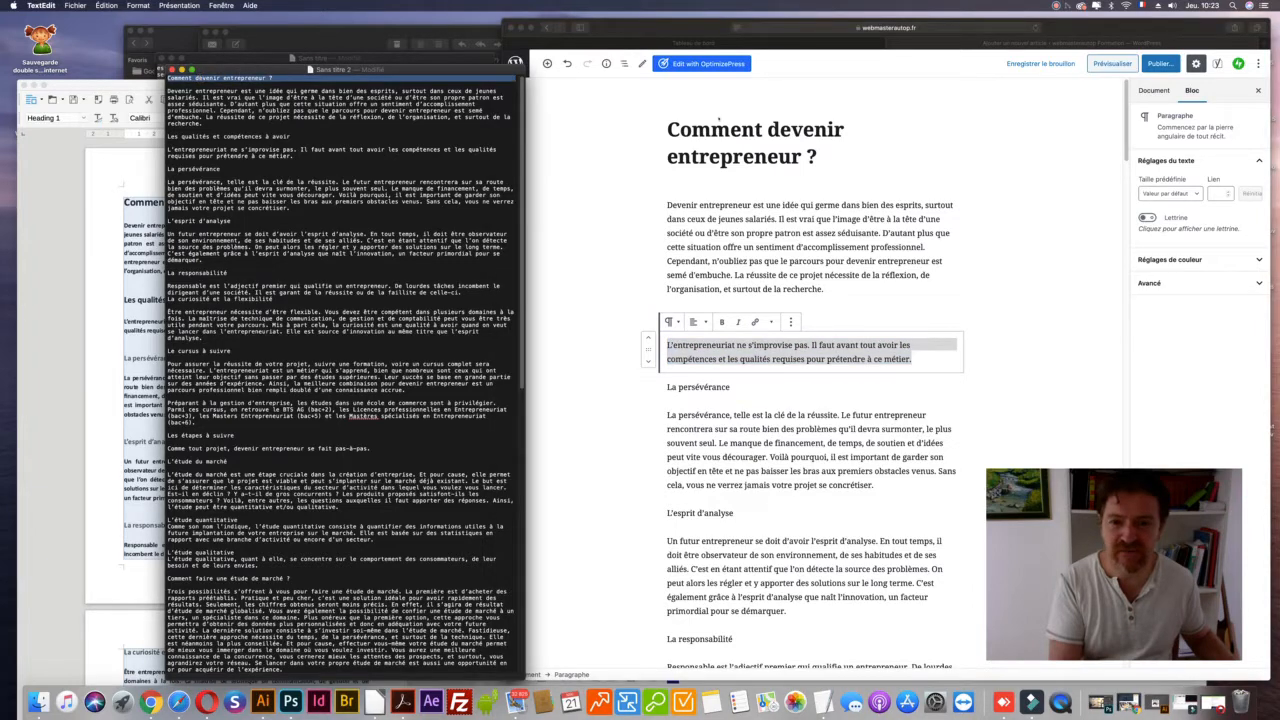
{"action": "left_click", "coordinate": [719, 120]}
{"action": "left_click", "coordinate": [731, 130]}
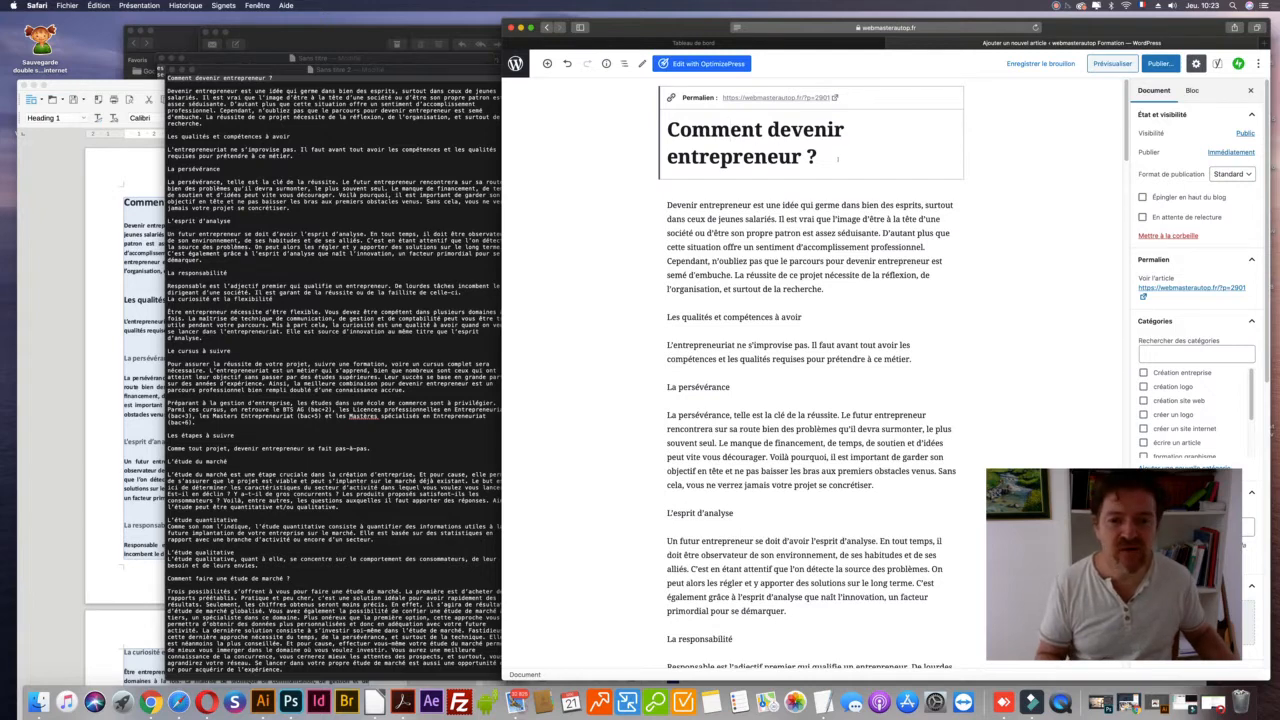
{"action": "left_click", "coordinate": [602, 167]}
{"action": "left_click", "coordinate": [760, 216]}
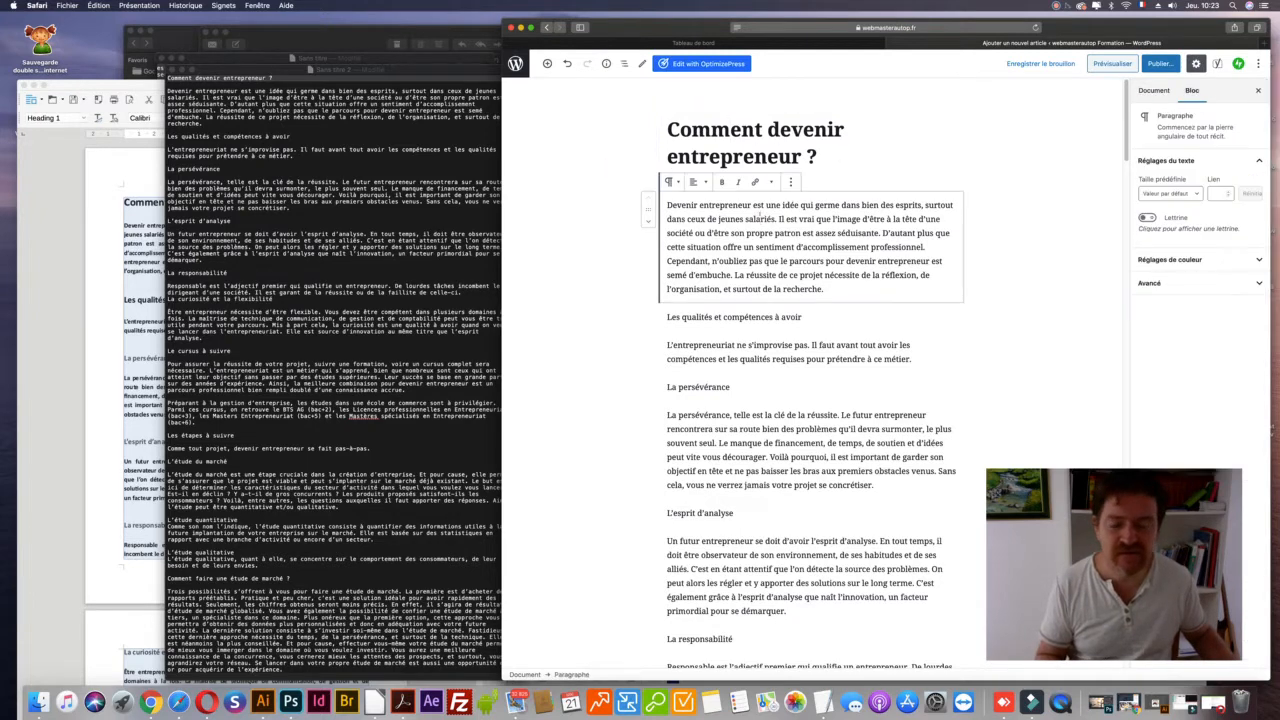
{"action": "key", "text": "super+a"}
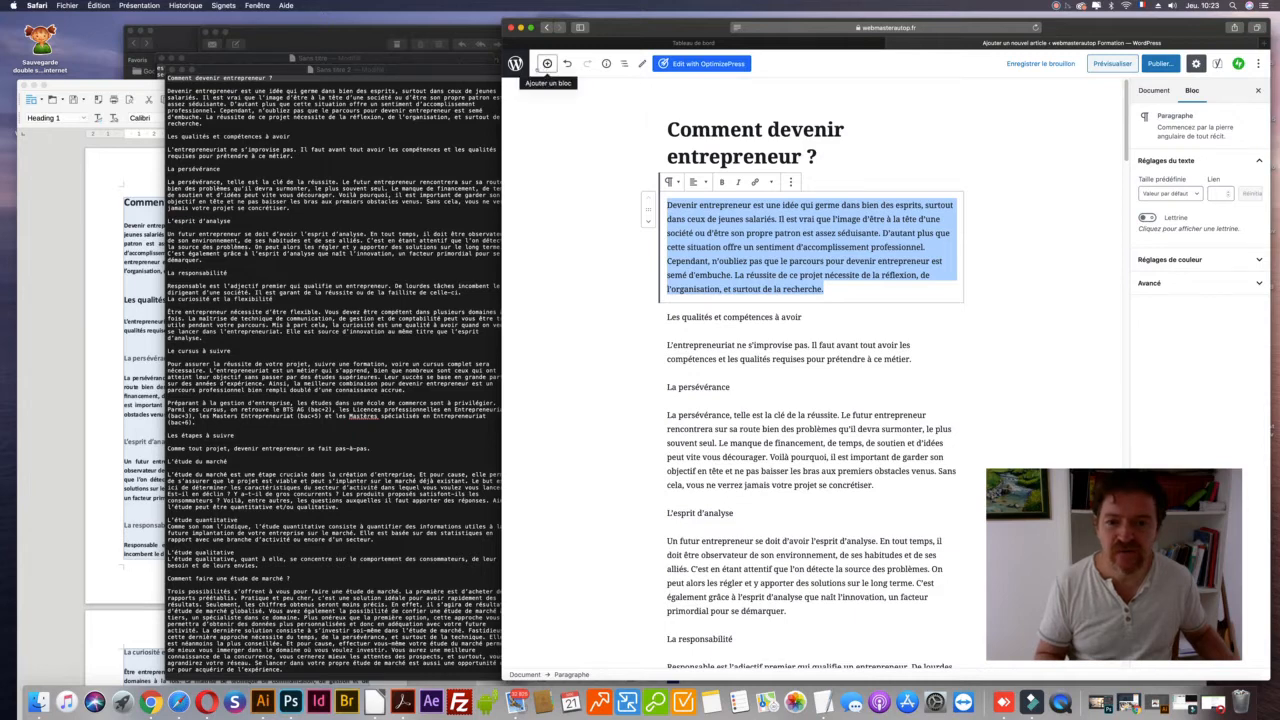
- Leave the editor, move the draft "Comment devenir entrepreneur ?" to the trash and add a new article
{"action": "left_click", "coordinate": [517, 66]}
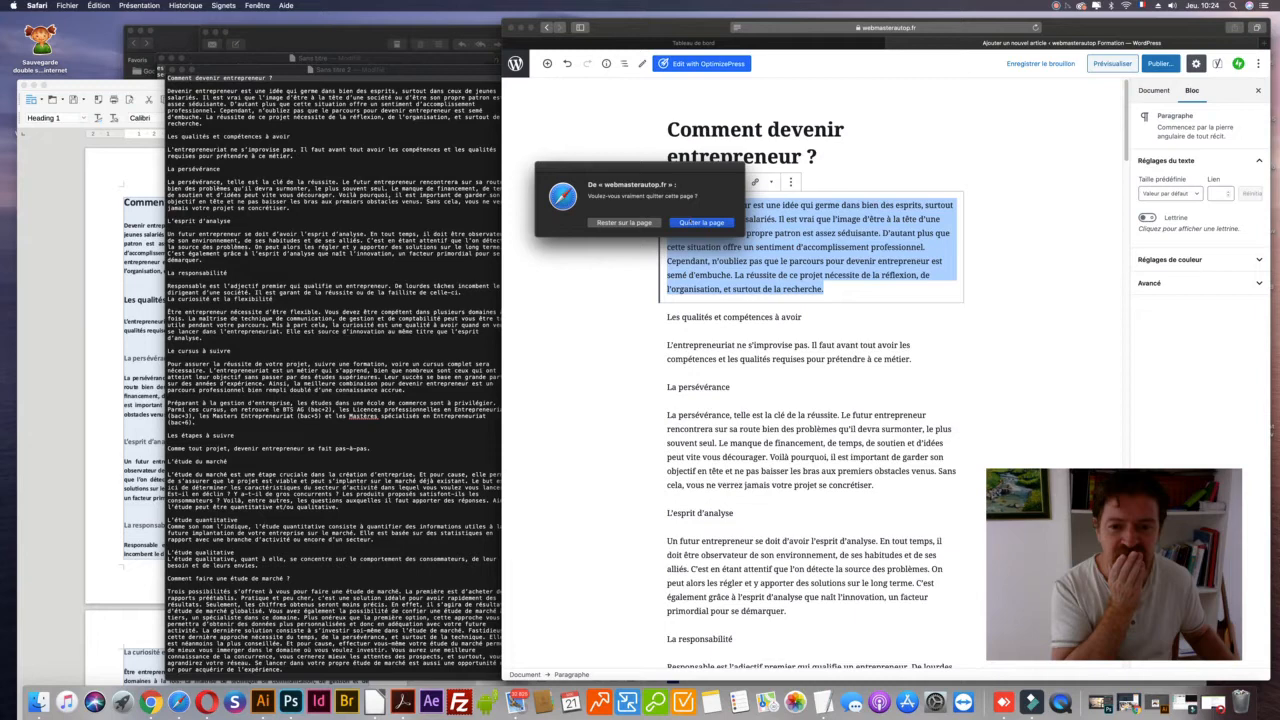
{"action": "left_click", "coordinate": [700, 222]}
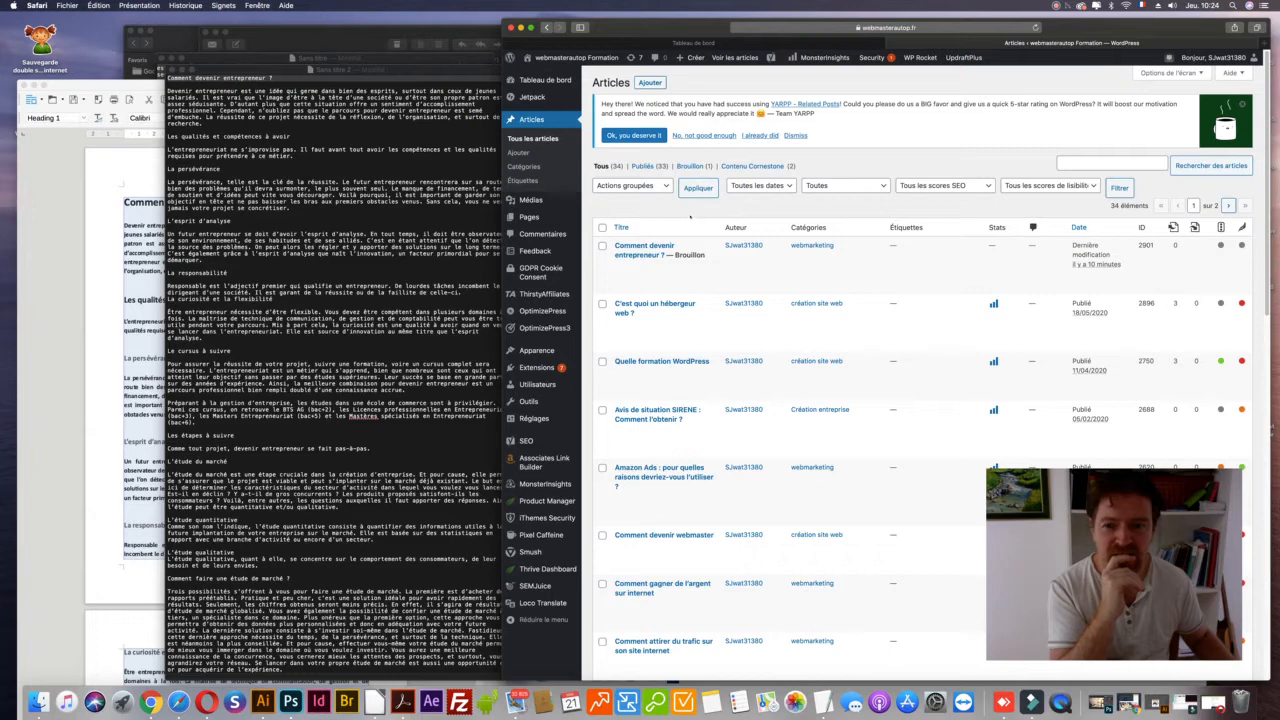
{"action": "mouse_move", "coordinate": [660, 272]}
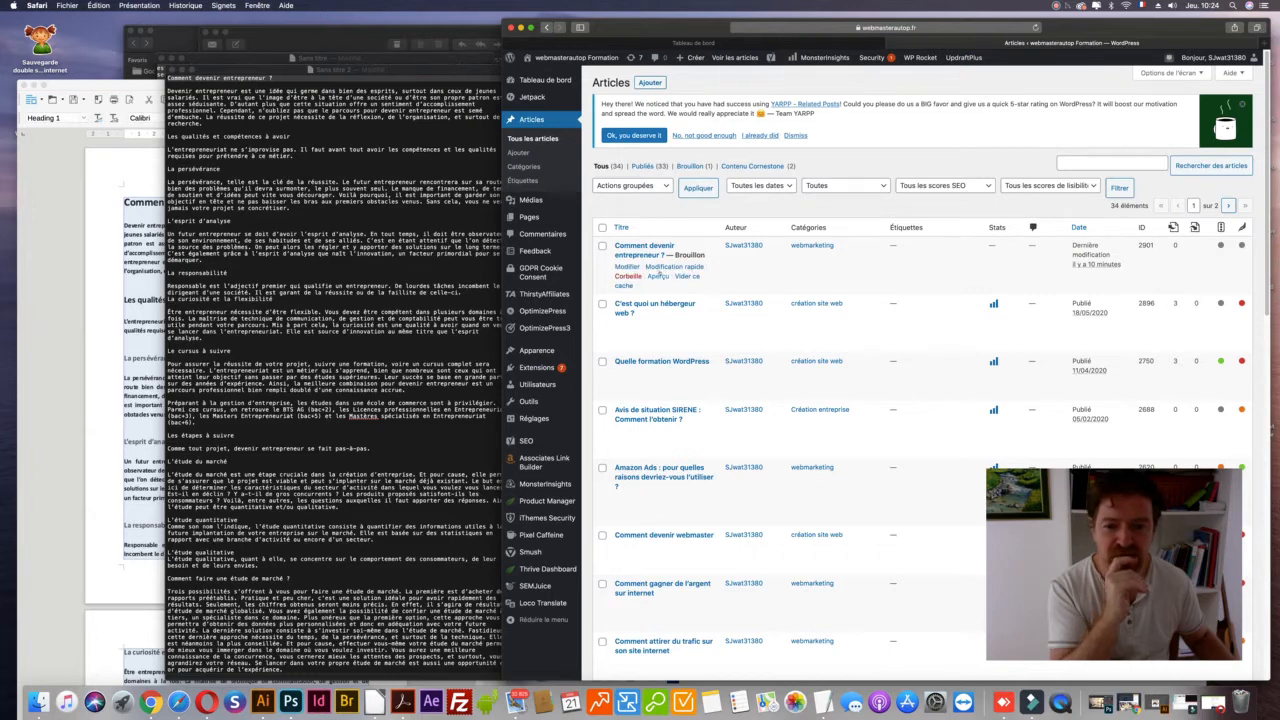
{"action": "left_click", "coordinate": [628, 276]}
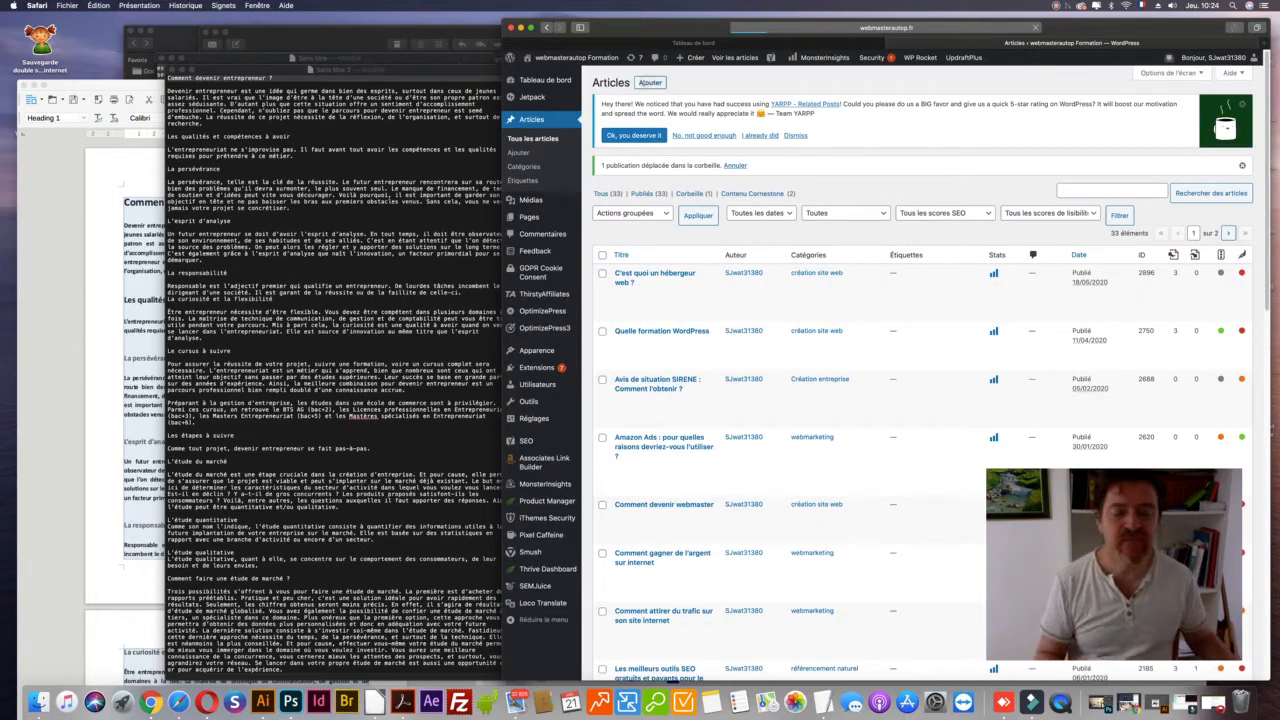
{"action": "left_click", "coordinate": [650, 83]}
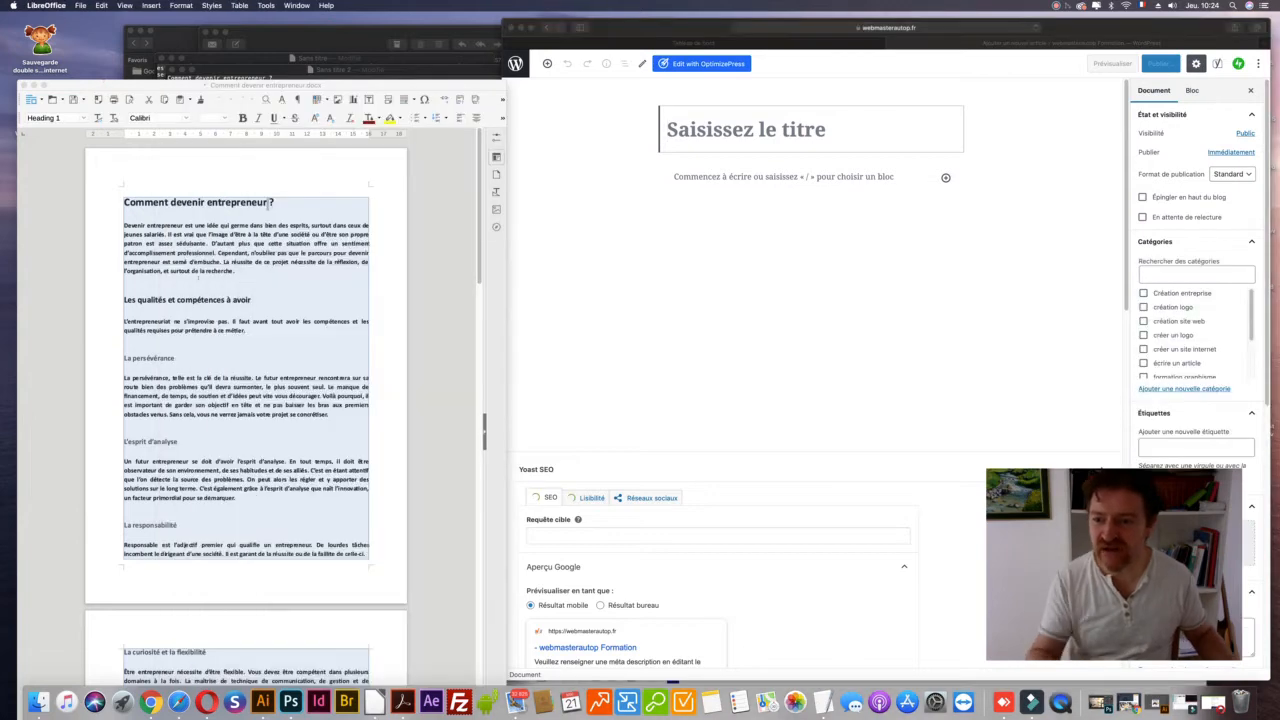
- Arrange the TextEdit window with the plain text and the Safari window with the new article side by side
{"action": "scroll", "coordinate": [198, 281], "scroll_direction": "down", "scroll_amount": 1}
{"action": "scroll", "coordinate": [198, 281], "scroll_direction": "up", "scroll_amount": 1}
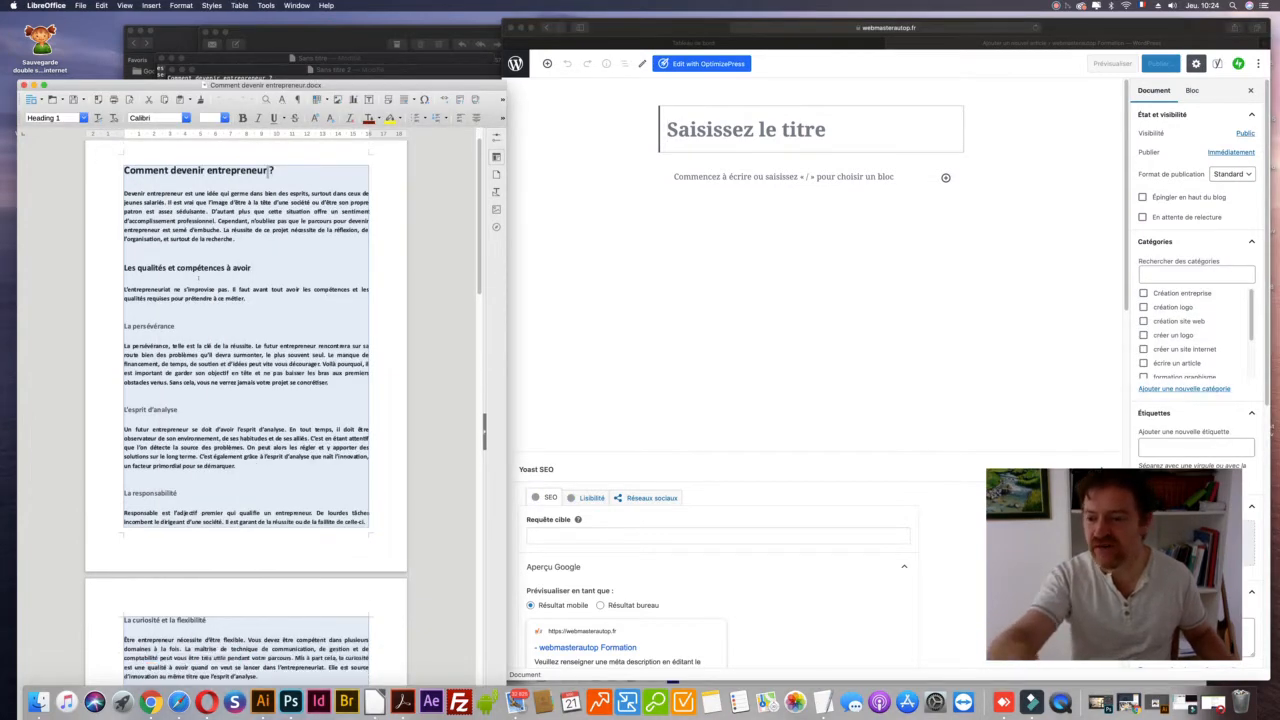
{"action": "left_click_drag", "start_coordinate": [300, 70], "coordinate": [183, 62]}
{"action": "left_click_drag", "start_coordinate": [580, 28], "coordinate": [520, 30]}
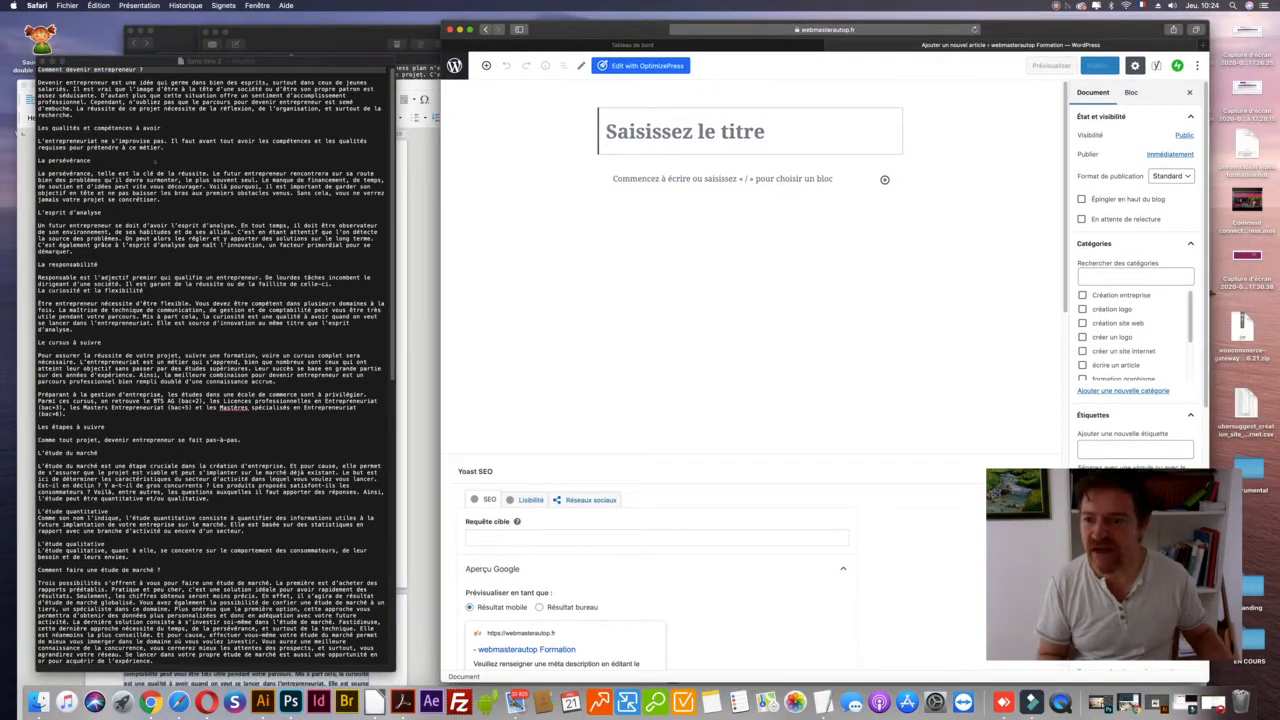
- Copy the line "Comment devenir entrepreneur ?" from the plain text and paste it as the new article's title
{"action": "left_click", "coordinate": [155, 160]}
{"action": "left_click", "coordinate": [127, 82]}
{"action": "left_click_drag", "start_coordinate": [141, 69], "coordinate": [38, 69]}
{"action": "key", "text": "super+c"}
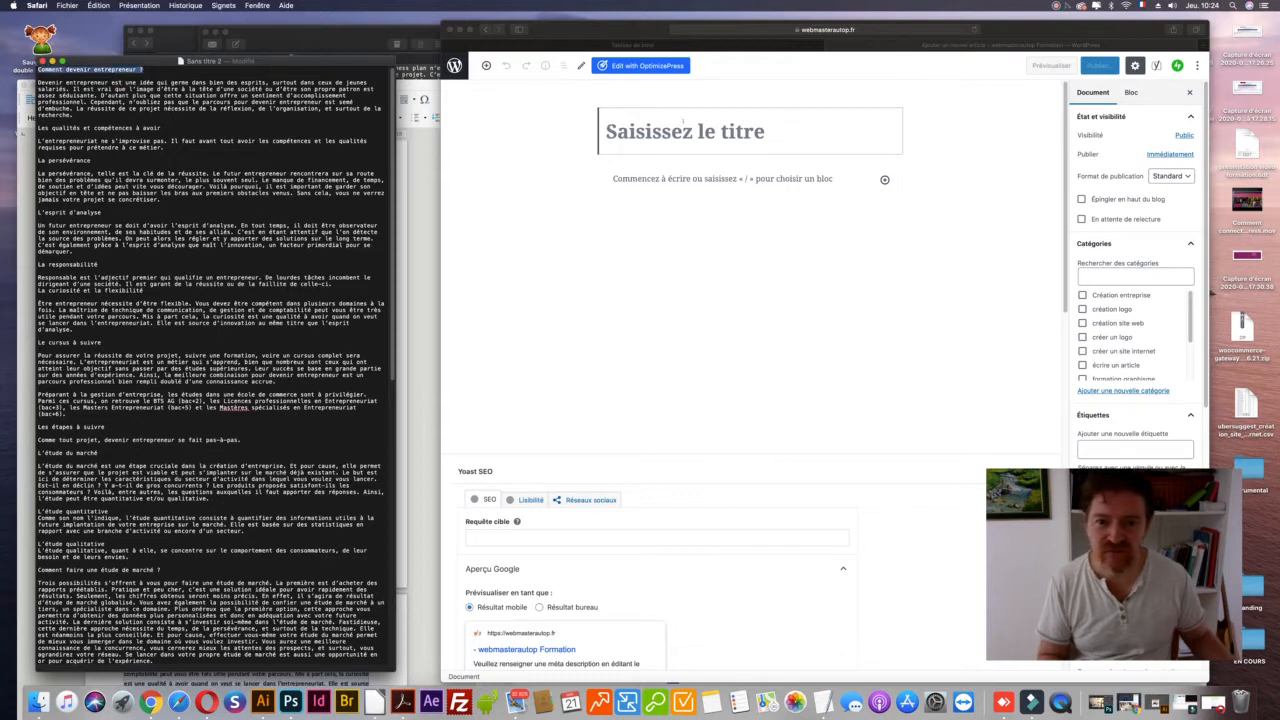
{"action": "left_click", "coordinate": [680, 123]}
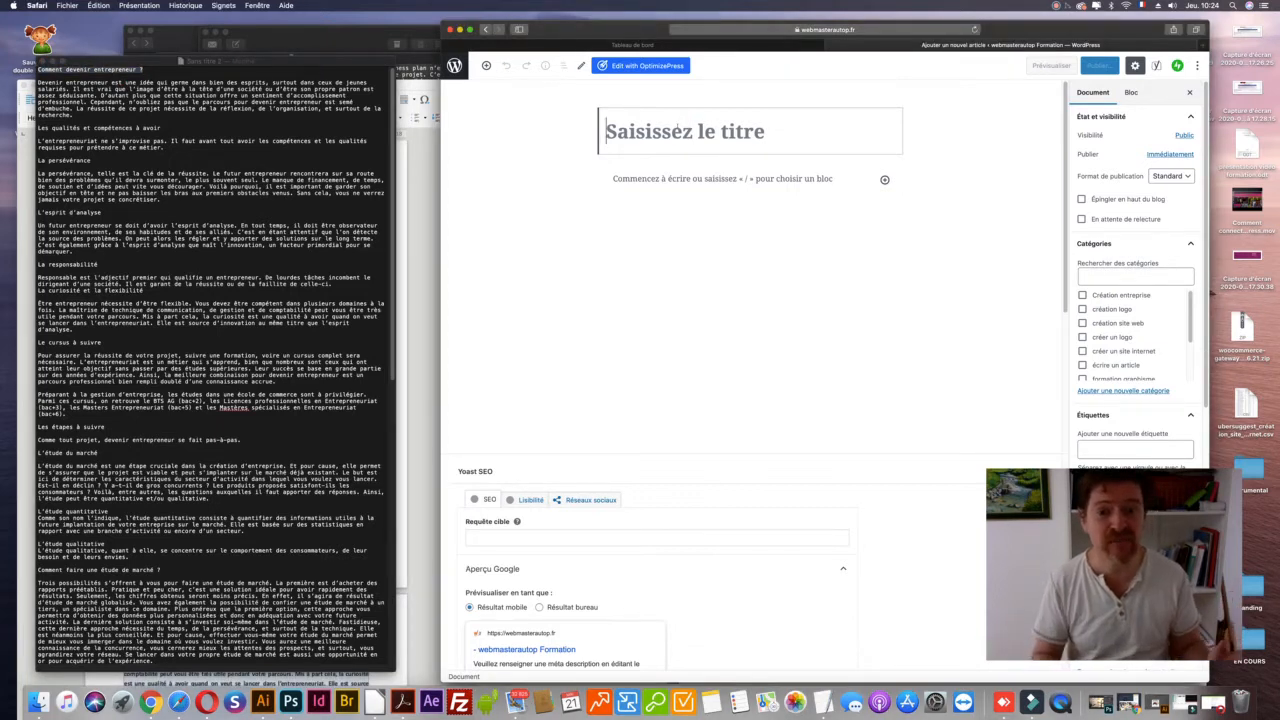
{"action": "key", "text": "super+v"}
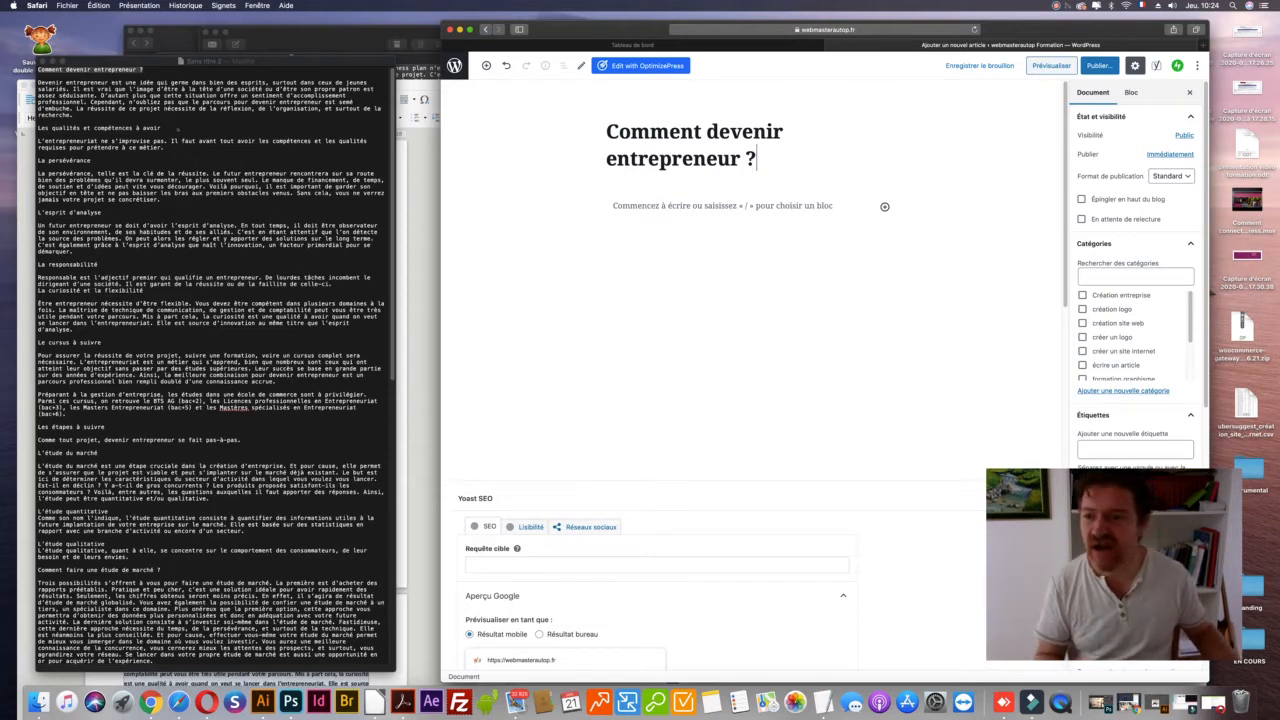
- Copy "Comment devenir entrepreneur" without the question mark and paste it as the Yoast SEO target query (Requête cible)
{"action": "left_click", "coordinate": [137, 70]}
{"action": "left_click", "coordinate": [136, 70]}
{"action": "left_click_drag", "start_coordinate": [136, 70], "coordinate": [38, 70]}
{"action": "key", "text": "super+c"}
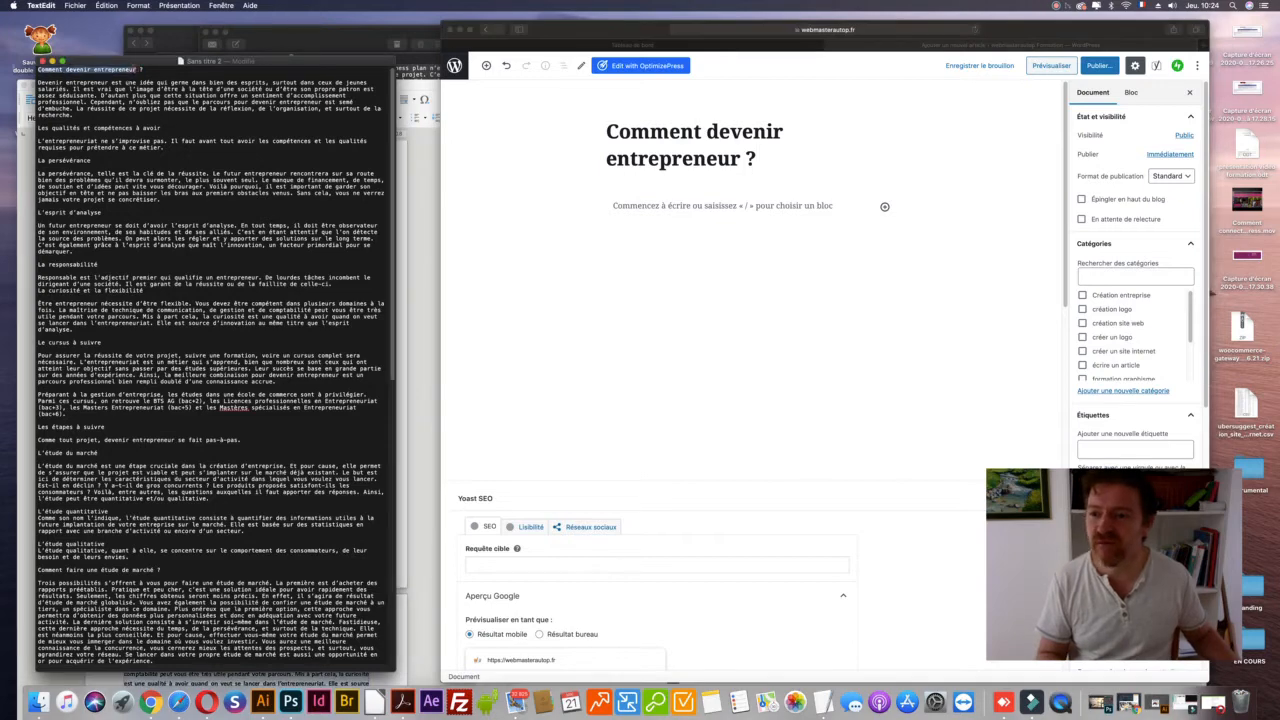
{"action": "left_click", "coordinate": [489, 563]}
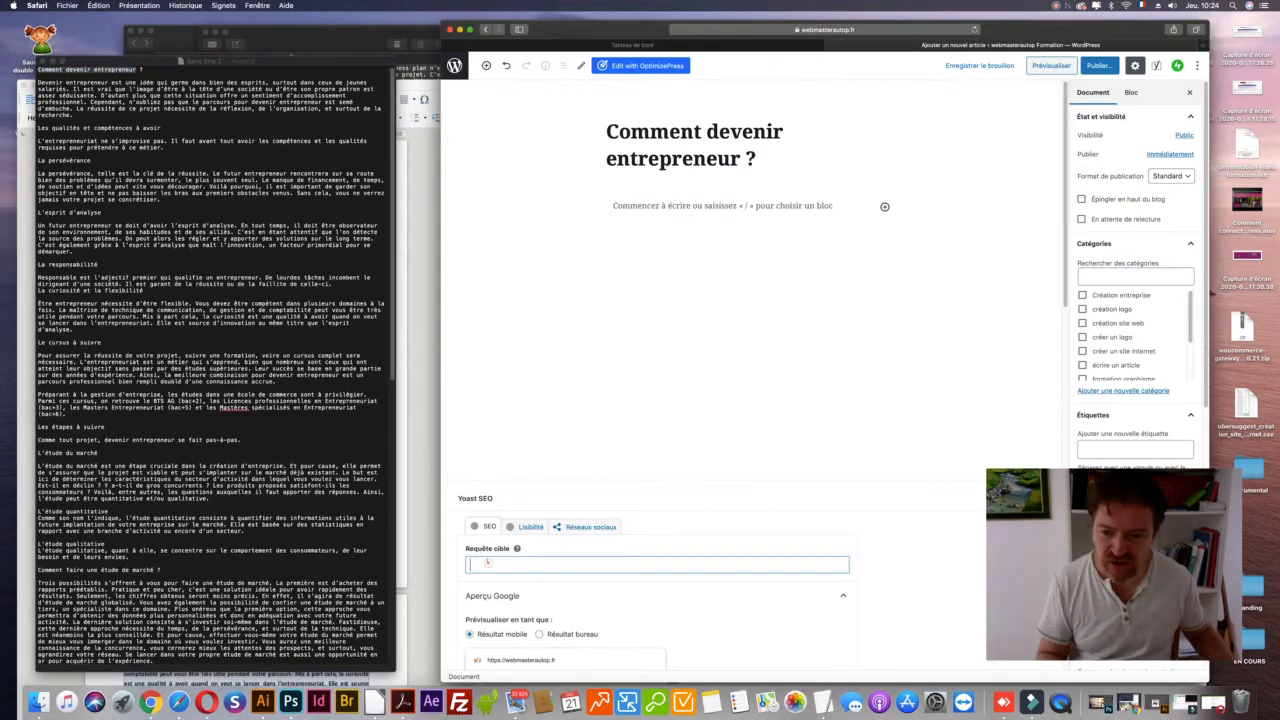
{"action": "key", "text": "super+v"}
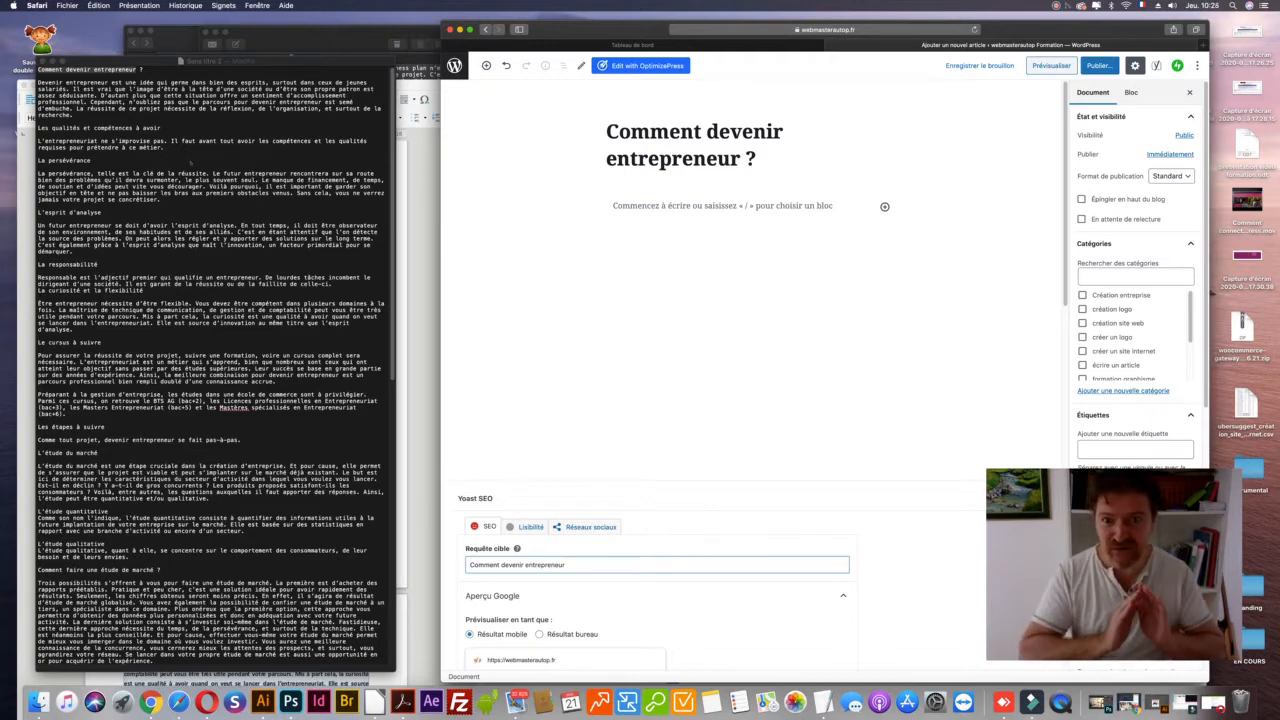
- Copy the plain text from "Devenir entrepreneur est une idée" to the end and paste it into the article's first paragraph block
{"action": "left_click", "coordinate": [190, 161]}
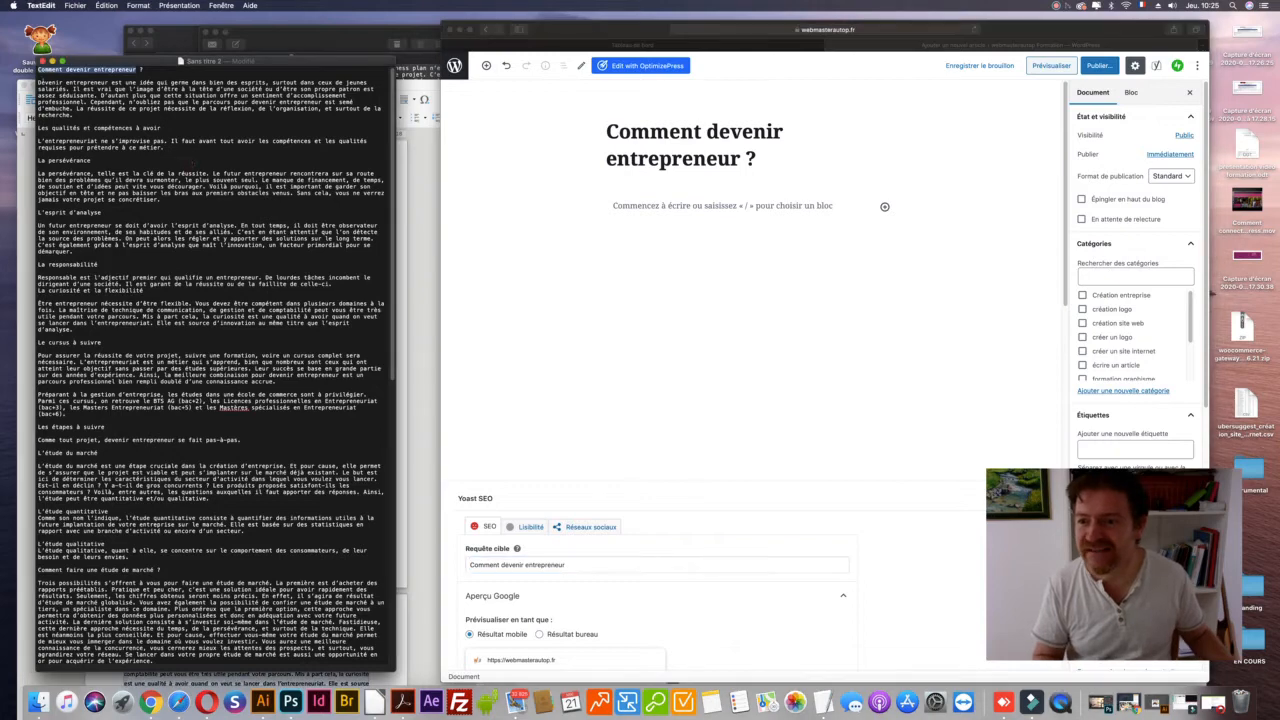
{"action": "left_click_drag", "start_coordinate": [38, 82], "coordinate": [188, 459]}
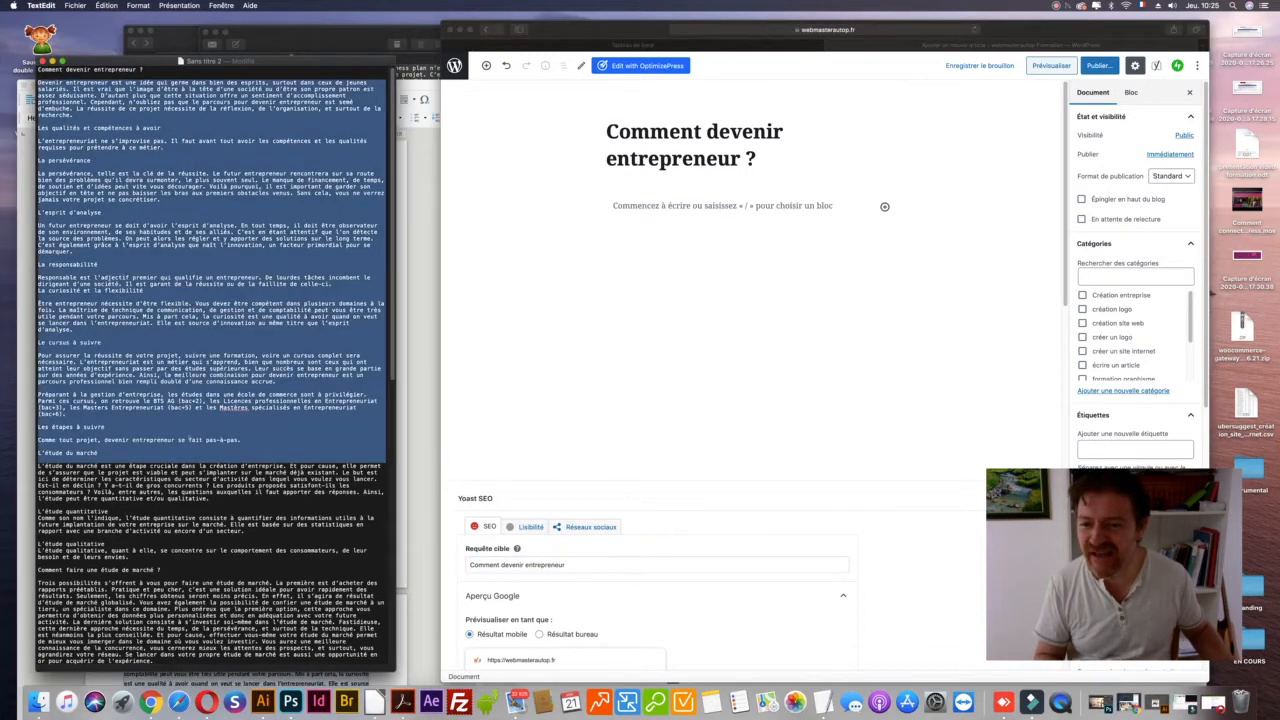
{"action": "scroll", "coordinate": [189, 438], "scroll_direction": "down", "scroll_amount": 10}
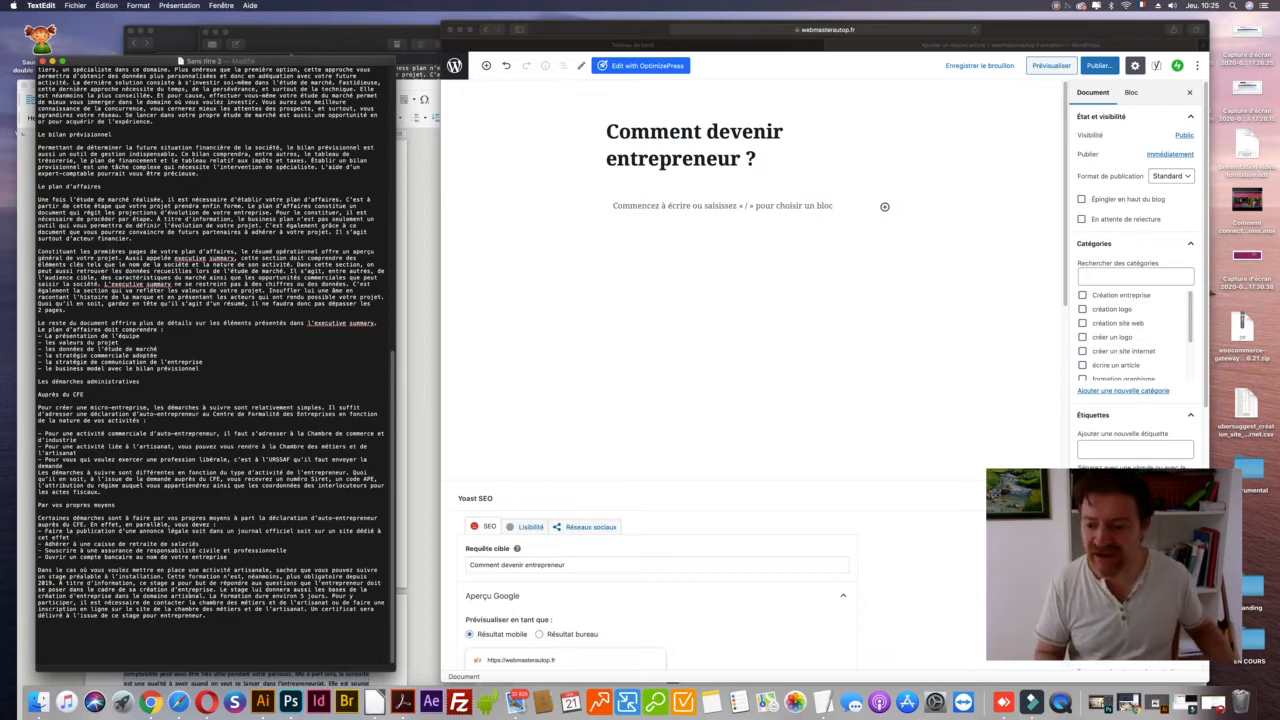
{"action": "key", "text": "super+a"}
{"action": "key", "text": "super+c"}
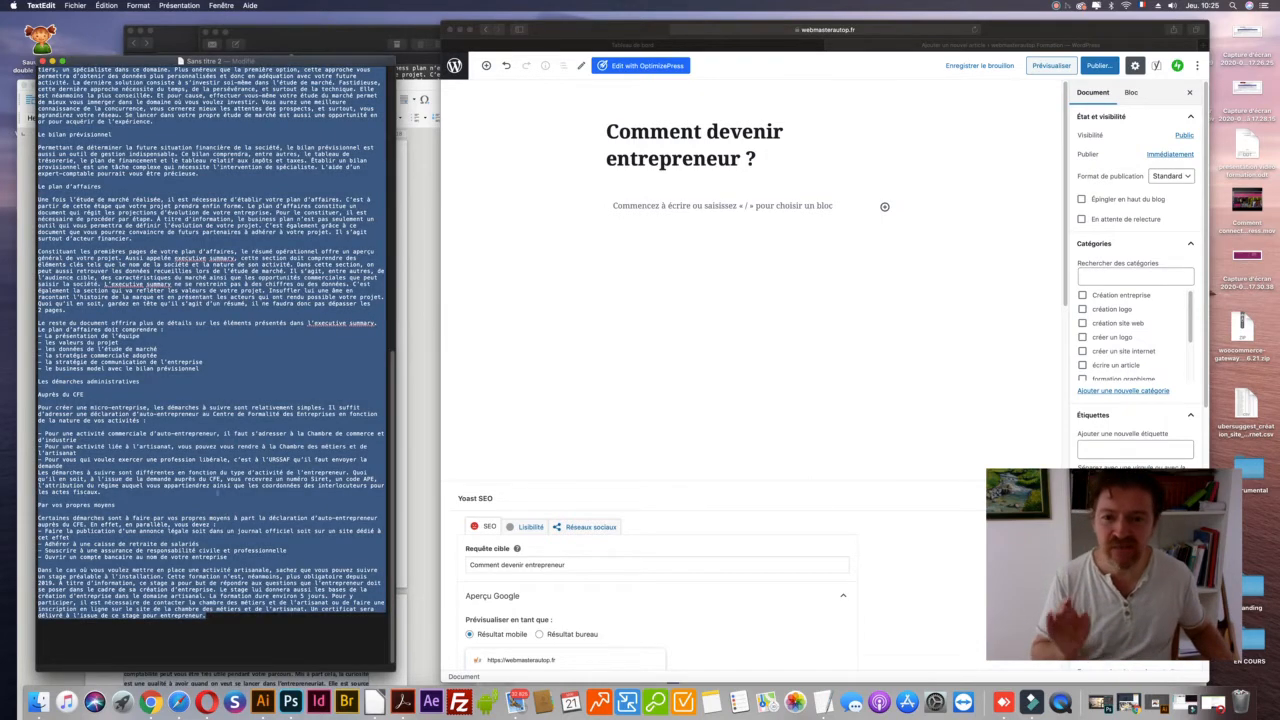
{"action": "left_click", "coordinate": [643, 216]}
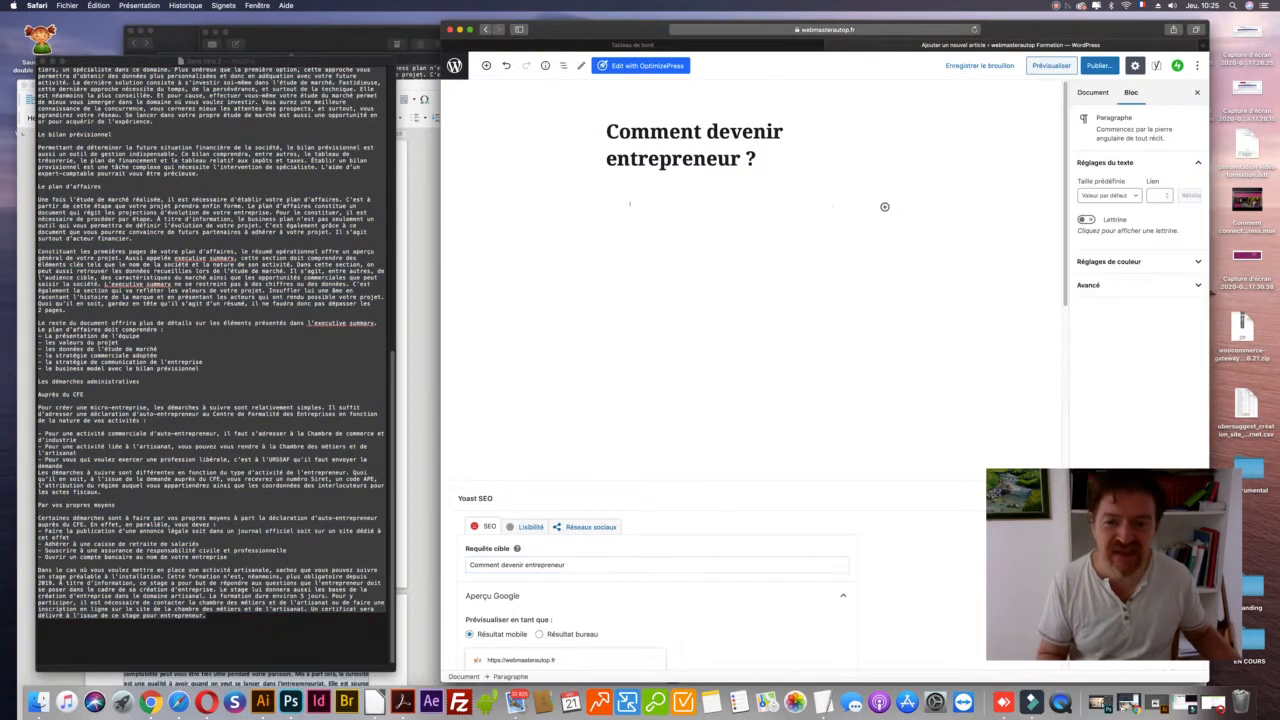
{"action": "left_click", "coordinate": [630, 204]}
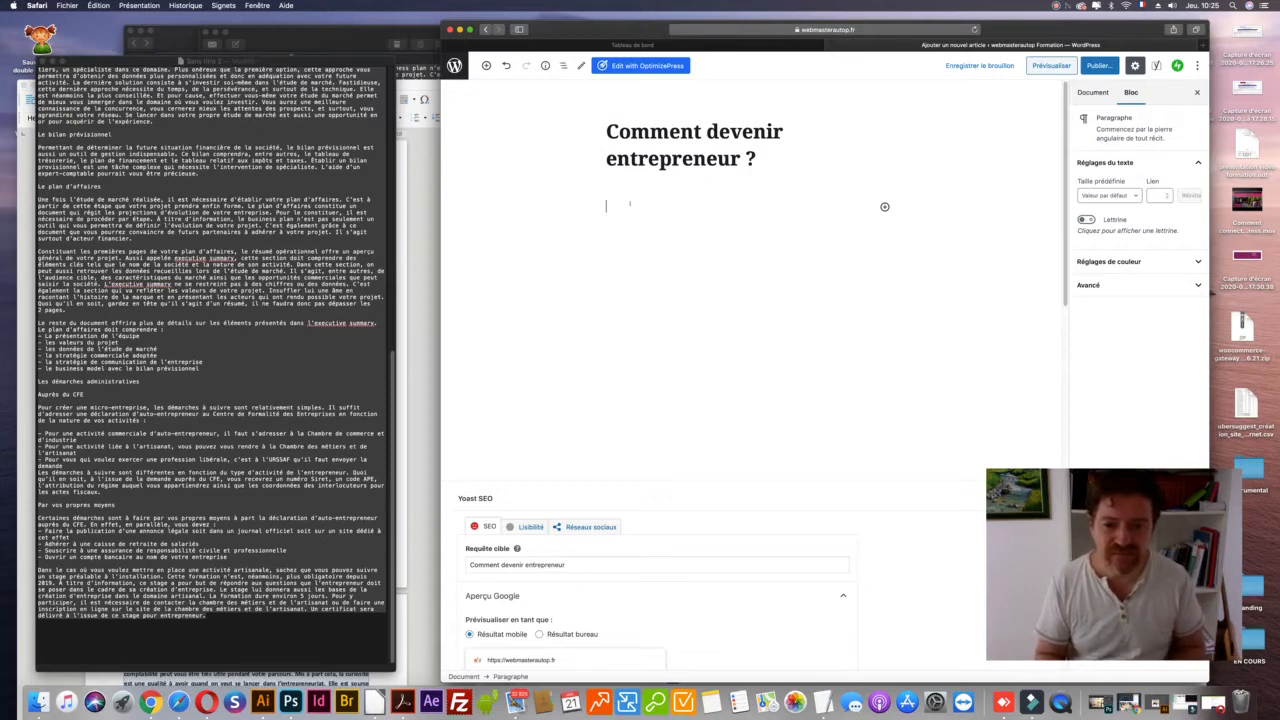
{"action": "key", "text": "super+v"}
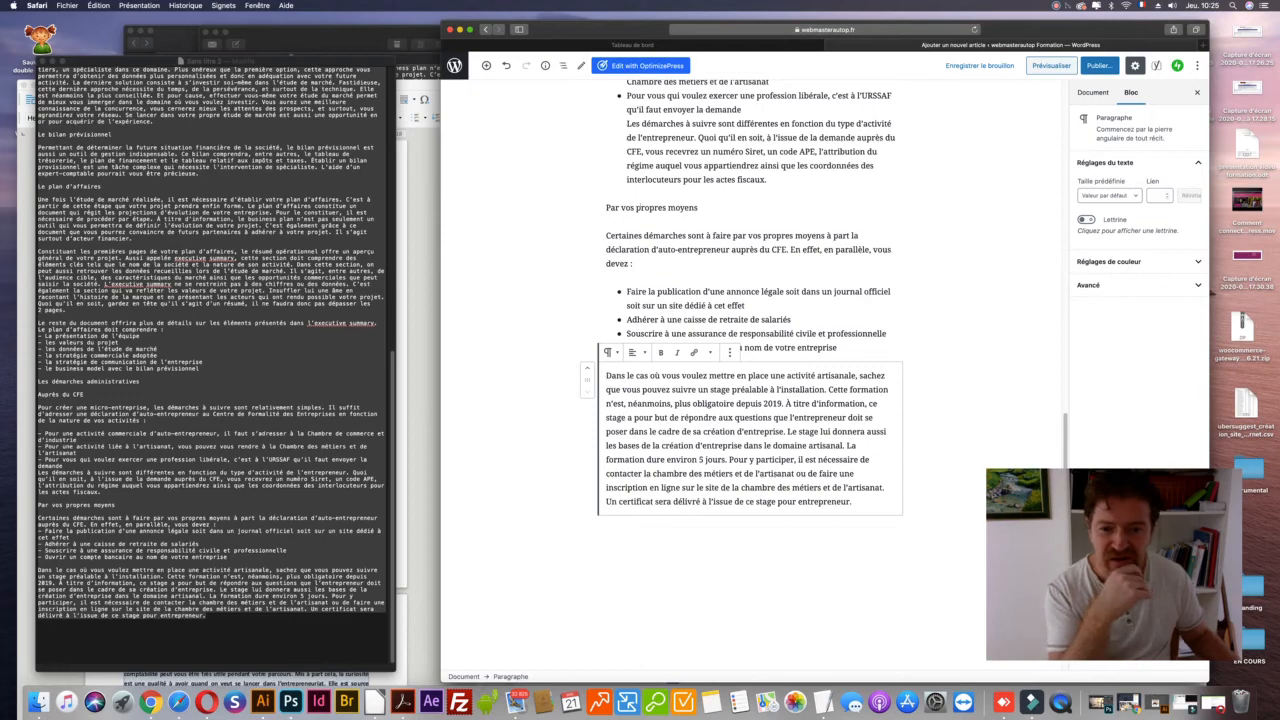
- Move the TextEdit window down out of the way so "Comment devenir entrepreneur.docx" sits beside the start of the article
{"action": "scroll", "coordinate": [639, 203], "scroll_direction": "up", "scroll_amount": 20}
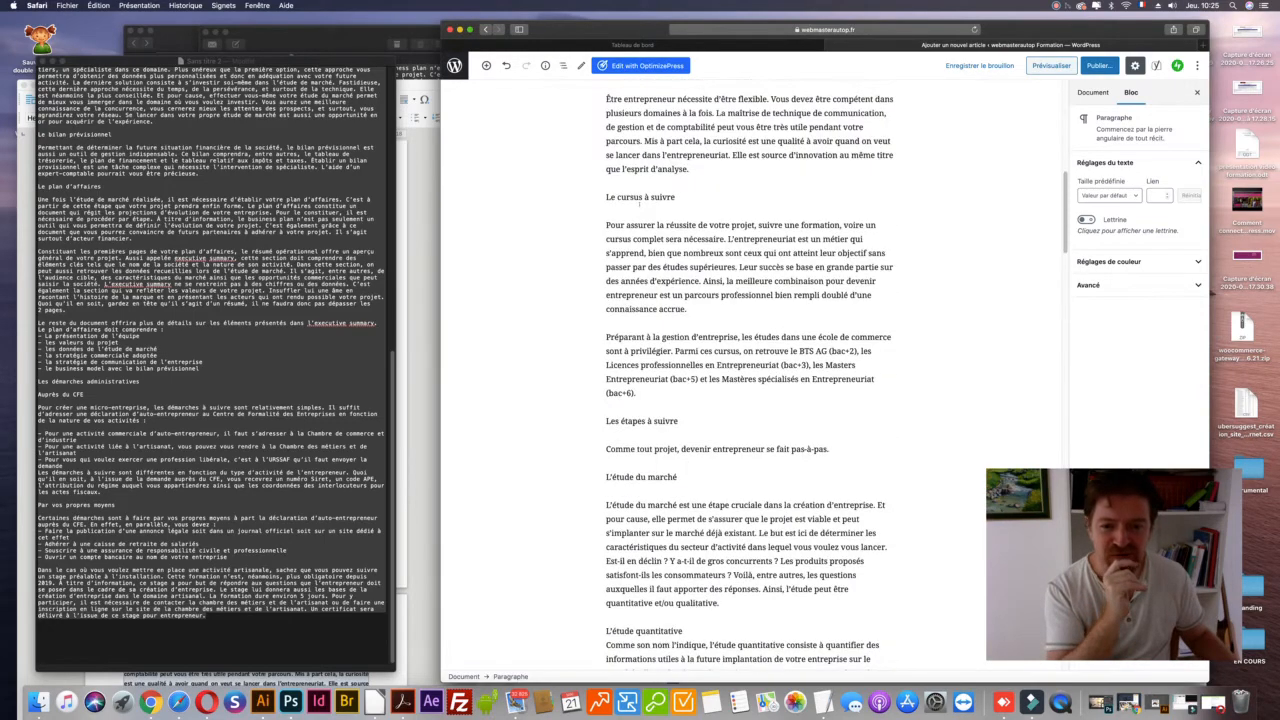
{"action": "scroll", "coordinate": [640, 204], "scroll_direction": "up", "scroll_amount": 10}
{"action": "scroll", "coordinate": [640, 204], "scroll_direction": "up", "scroll_amount": 4}
{"action": "left_click", "coordinate": [634, 248]}
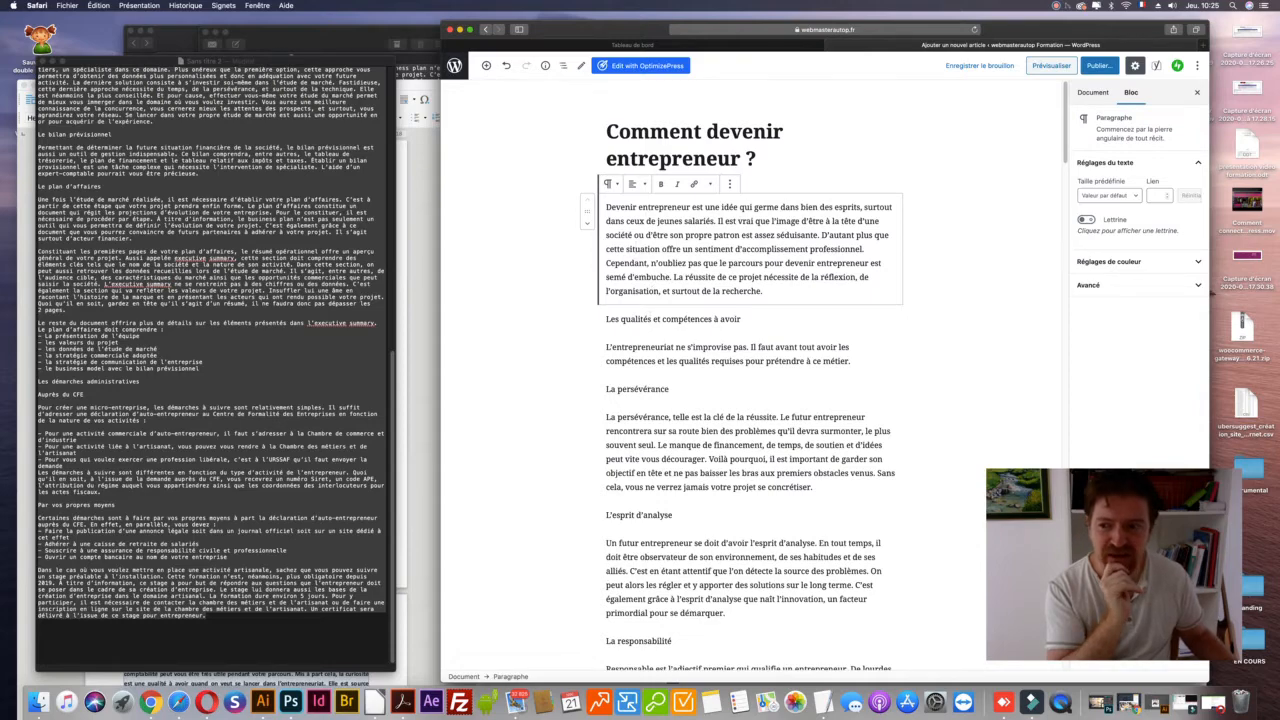
{"action": "scroll", "coordinate": [215, 365], "scroll_direction": "up", "scroll_amount": 11}
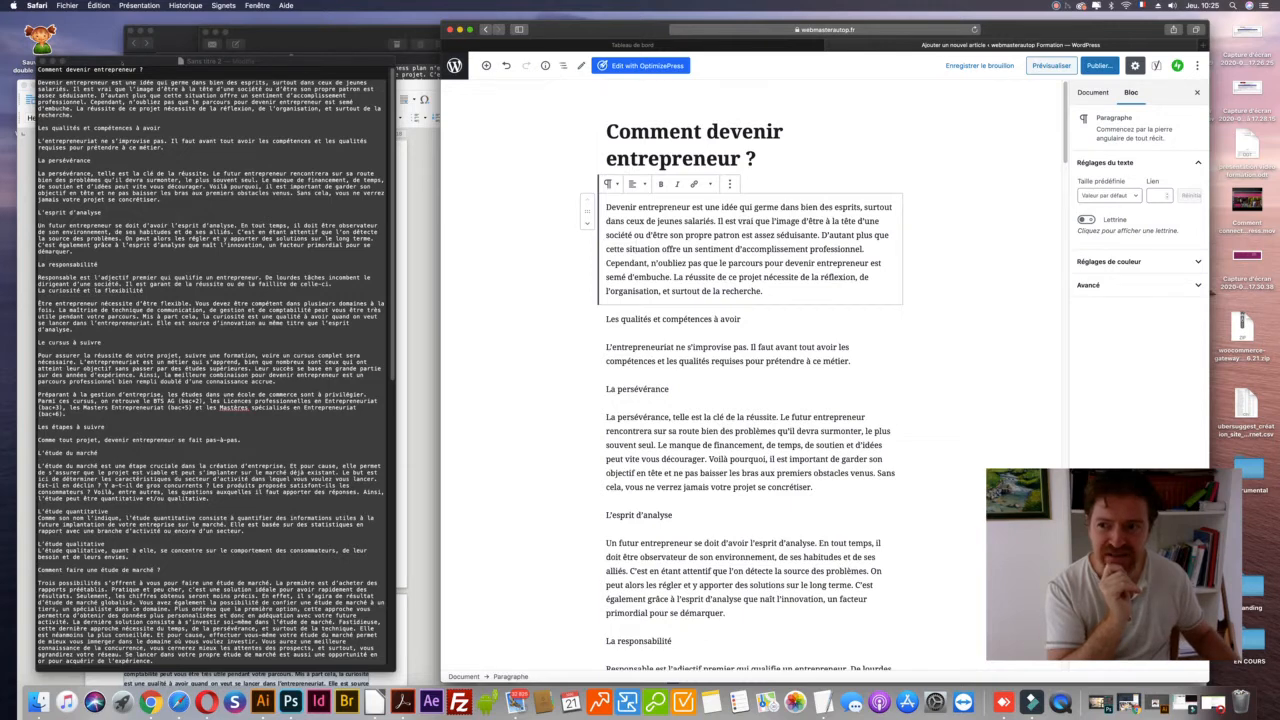
{"action": "left_click", "coordinate": [215, 365]}
{"action": "left_click_drag", "start_coordinate": [215, 61], "coordinate": [227, 630]}
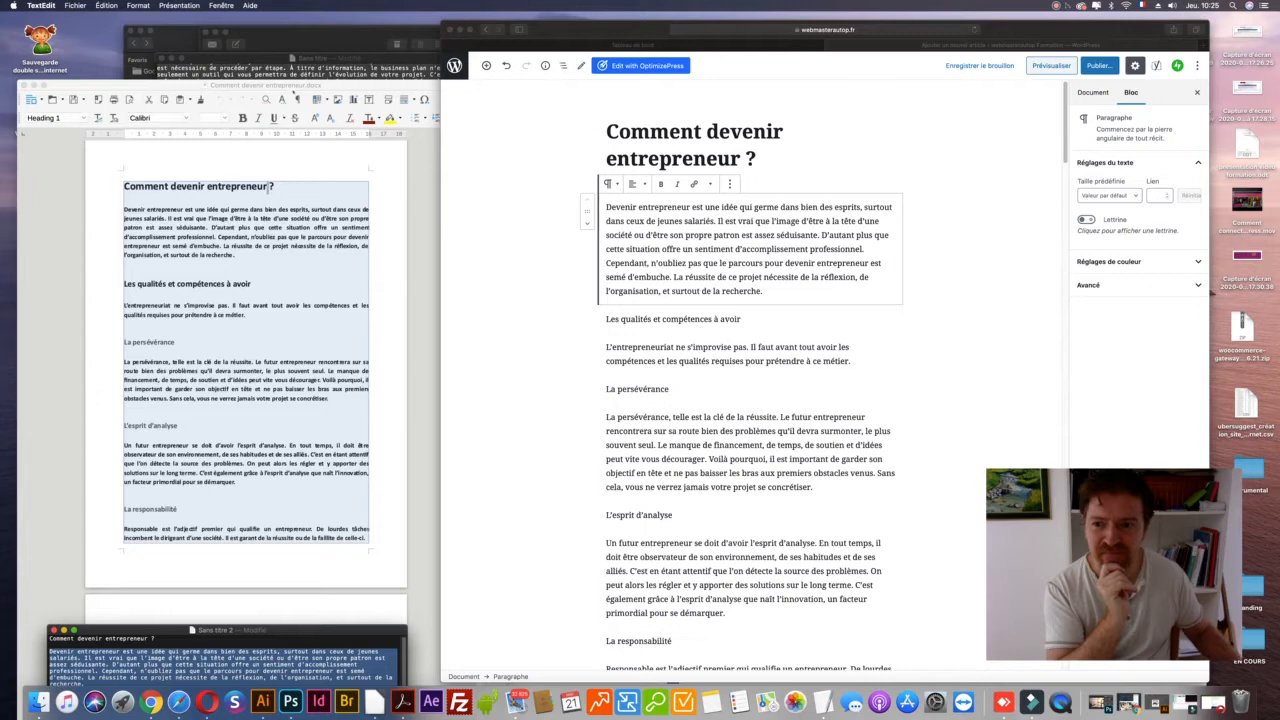
{"action": "left_click", "coordinate": [293, 87]}
{"action": "left_click", "coordinate": [731, 246]}
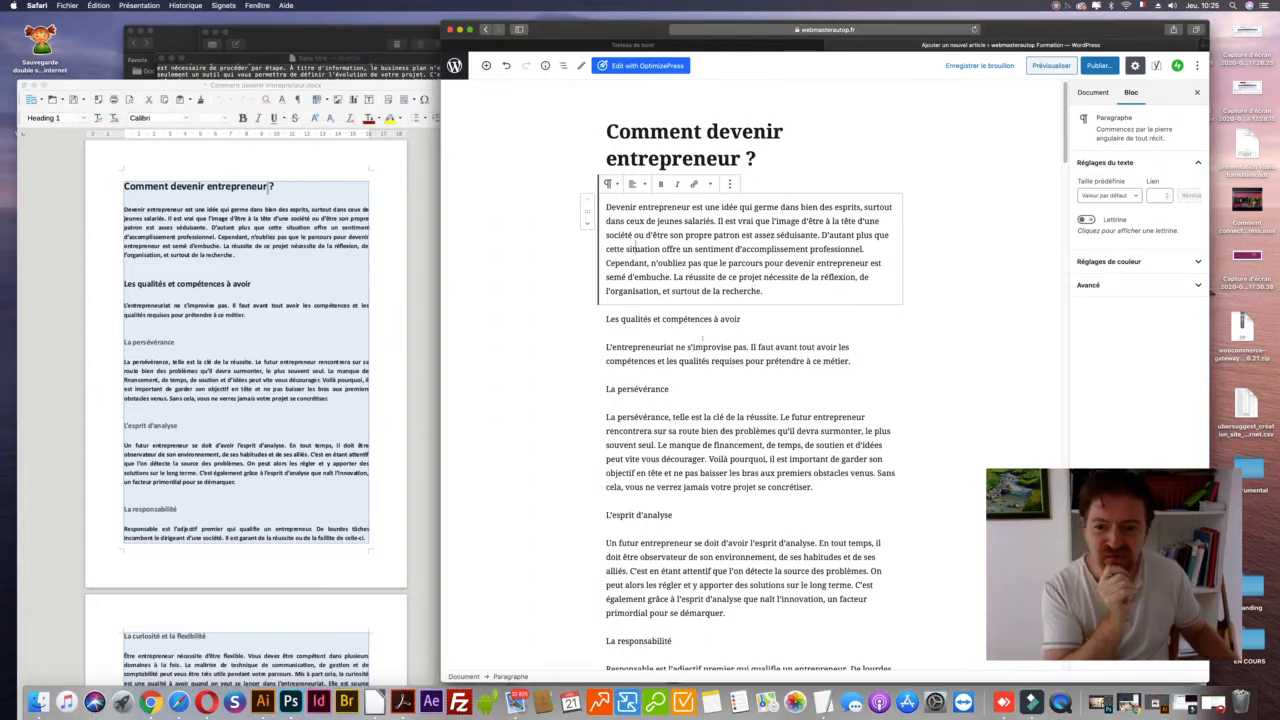
{"action": "left_click_drag", "start_coordinate": [786, 287], "coordinate": [604, 205]}
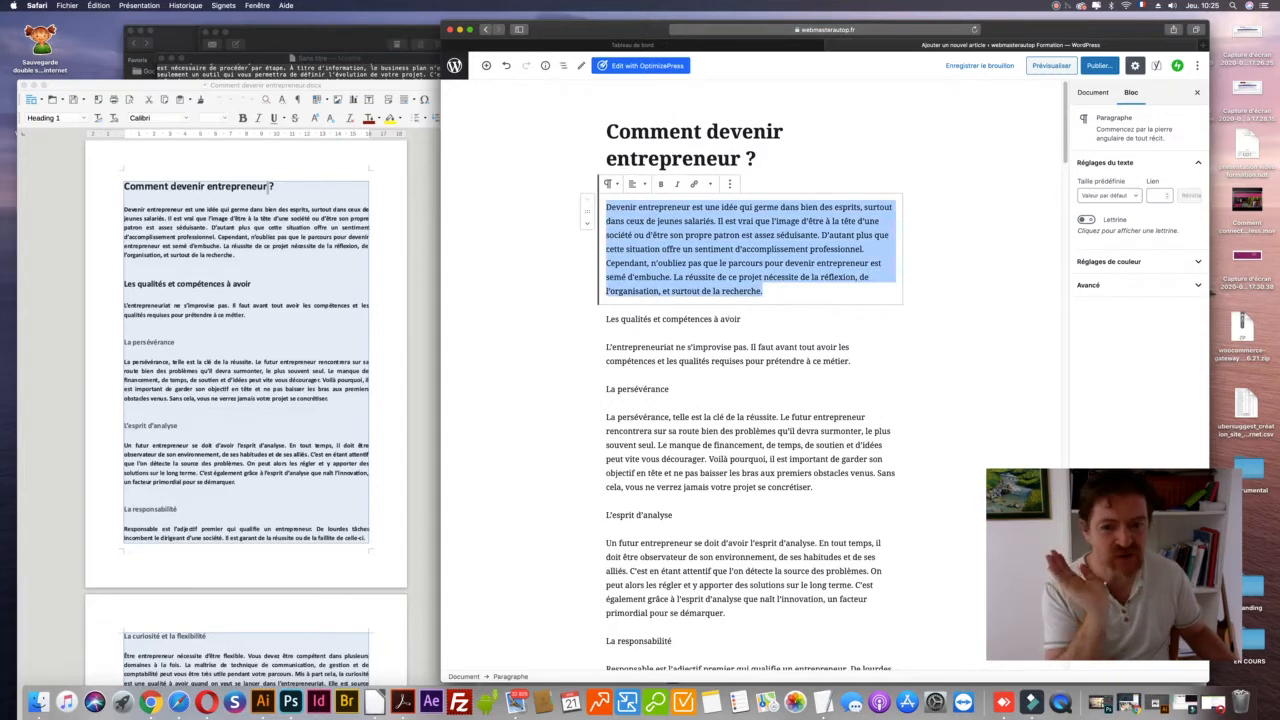
{"action": "left_click", "coordinate": [729, 319]}
- Switch to the LibreOffice document and colour the heading "Les qualités et compétences à avoir" orange
{"action": "left_click", "coordinate": [221, 284]}
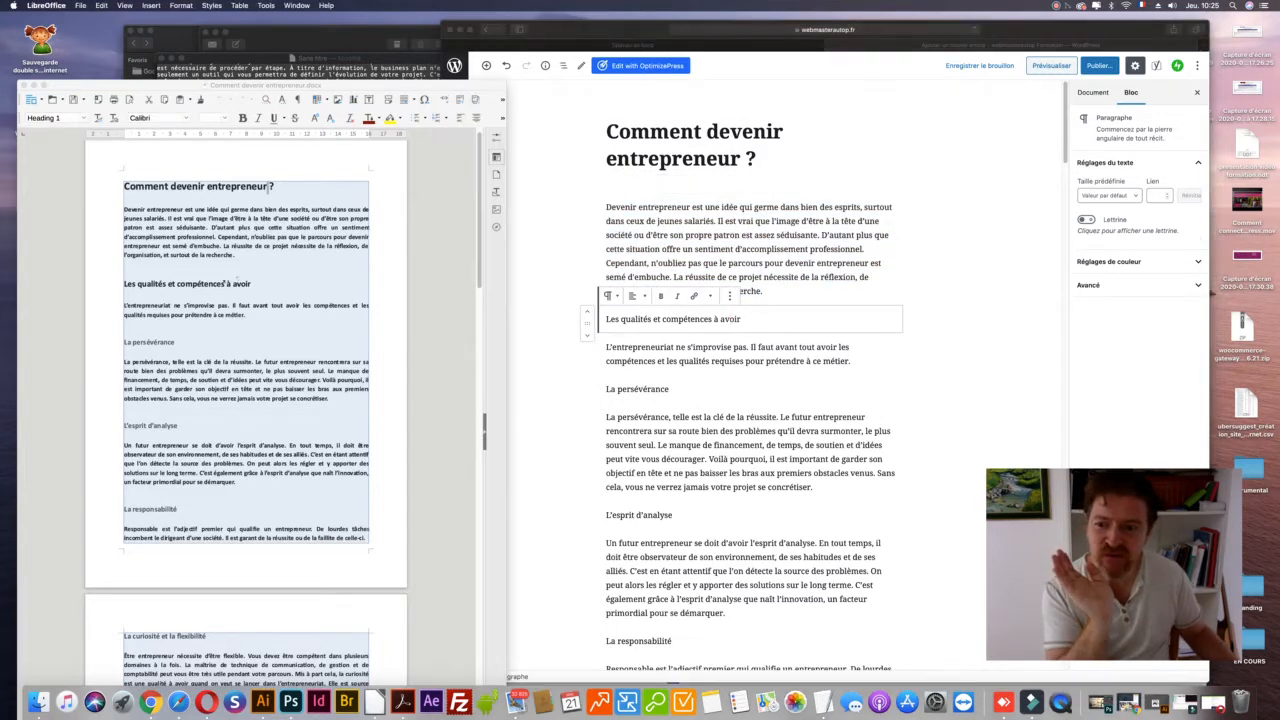
{"action": "triple_click", "coordinate": [221, 284]}
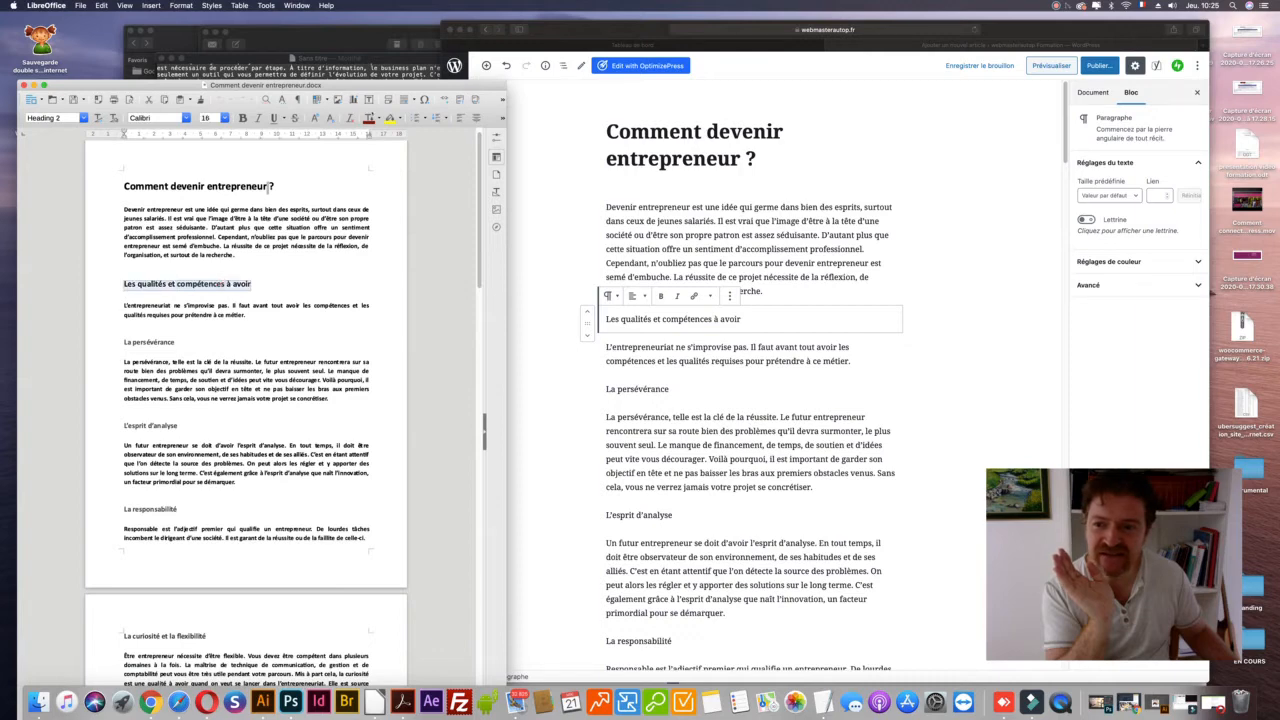
{"action": "left_click", "coordinate": [368, 118]}
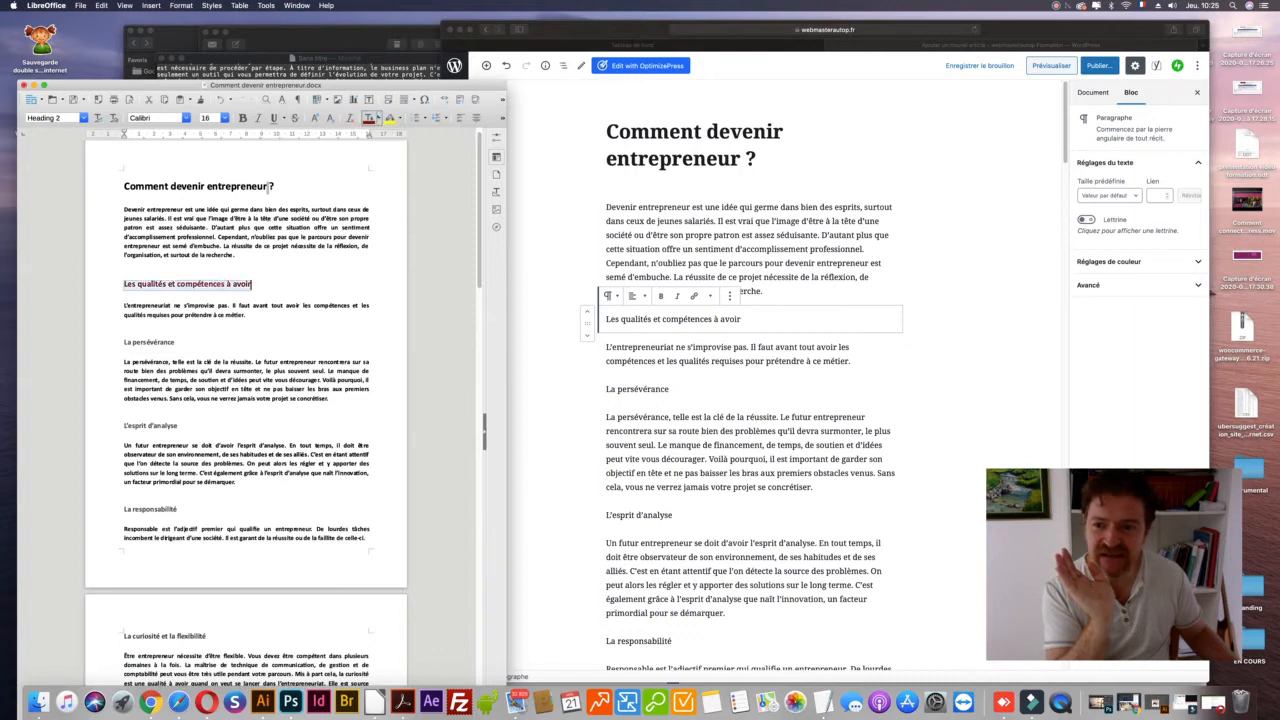
{"action": "left_click", "coordinate": [378, 119]}
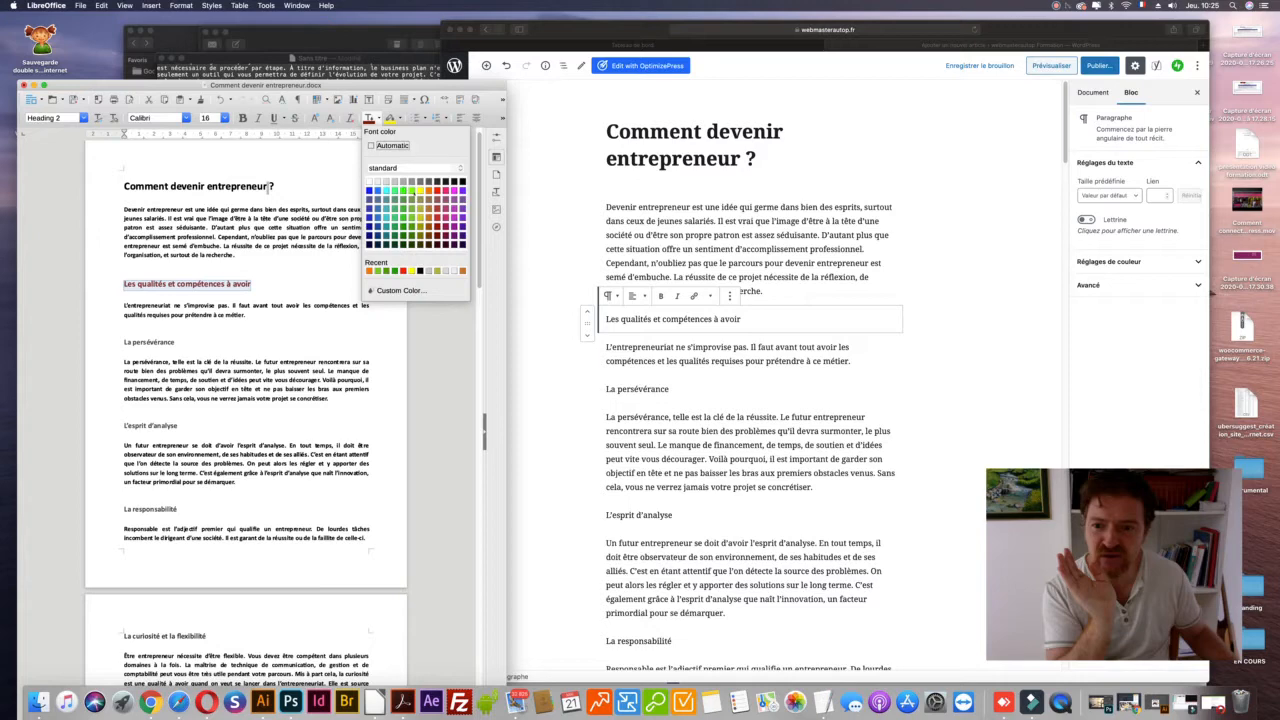
{"action": "left_click", "coordinate": [429, 190]}
{"action": "left_click", "coordinate": [182, 300]}
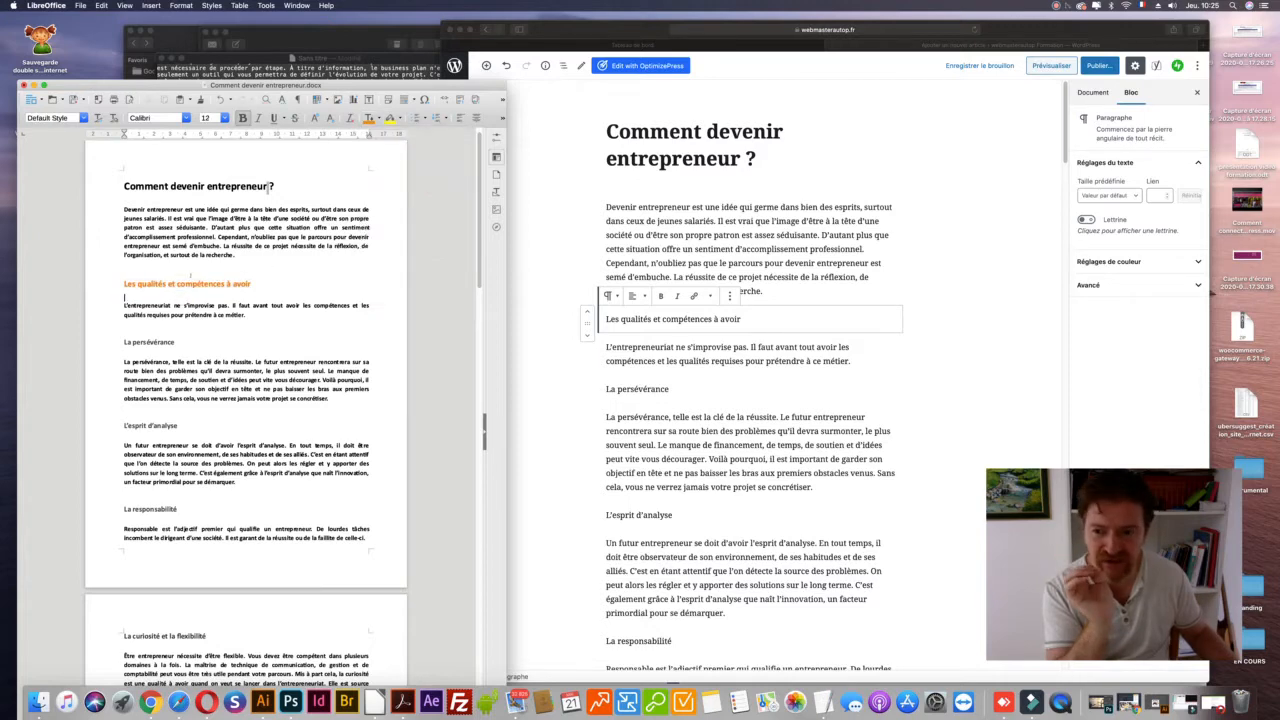
- Append "(h2)" to the orange heading "Les qualités et compétences à avoir" and "(h3)" to the document title
{"action": "left_click", "coordinate": [268, 283]}
{"action": "type", "text": "("}
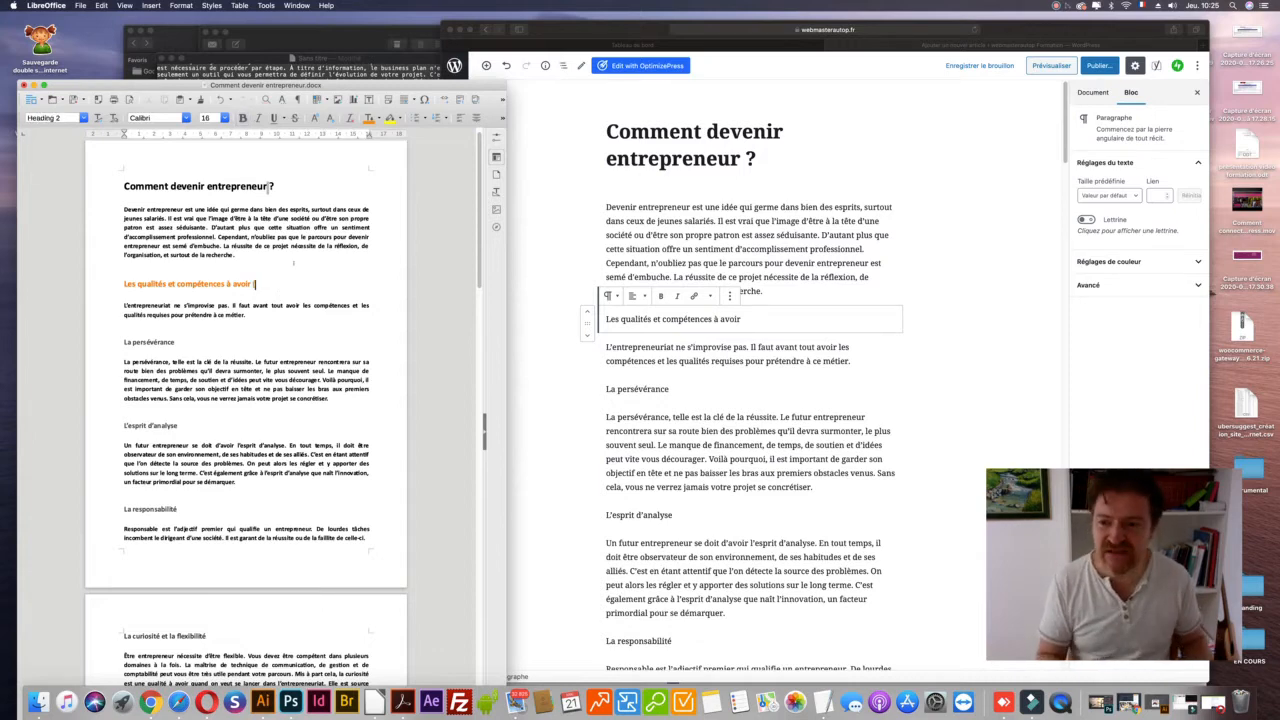
{"action": "type", "text": "33)"}
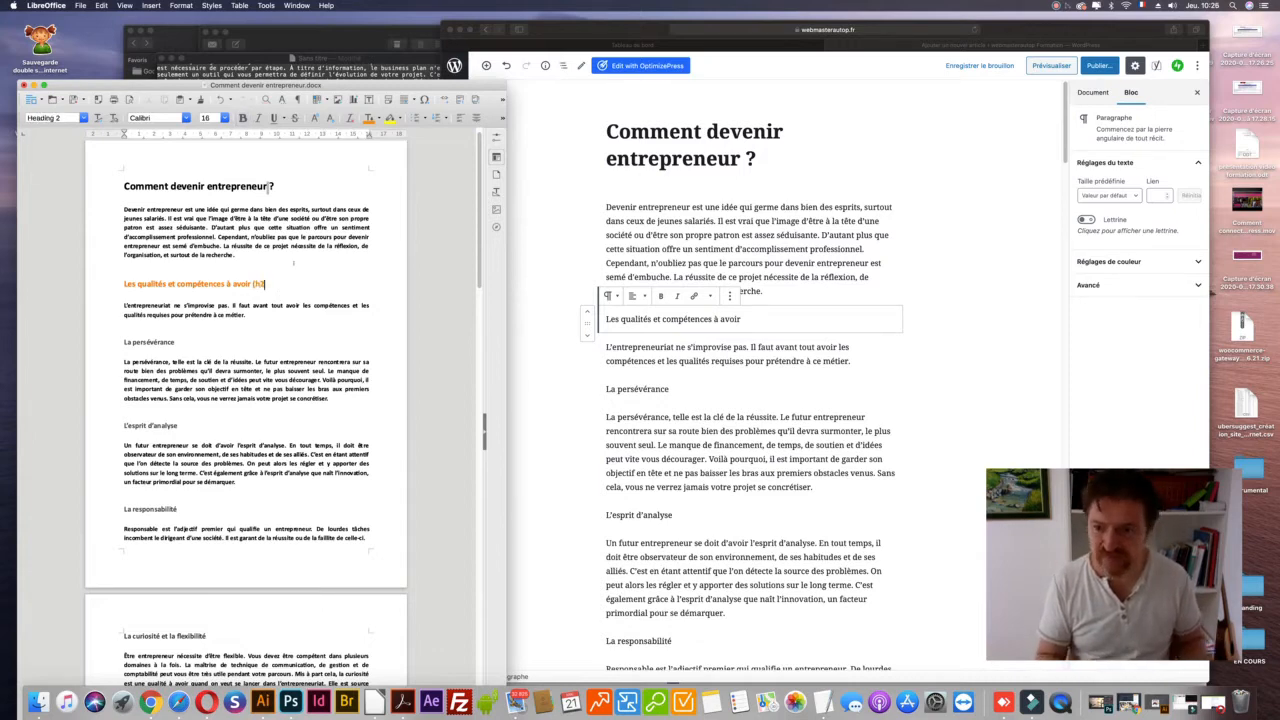
{"action": "type", "text": ")"}
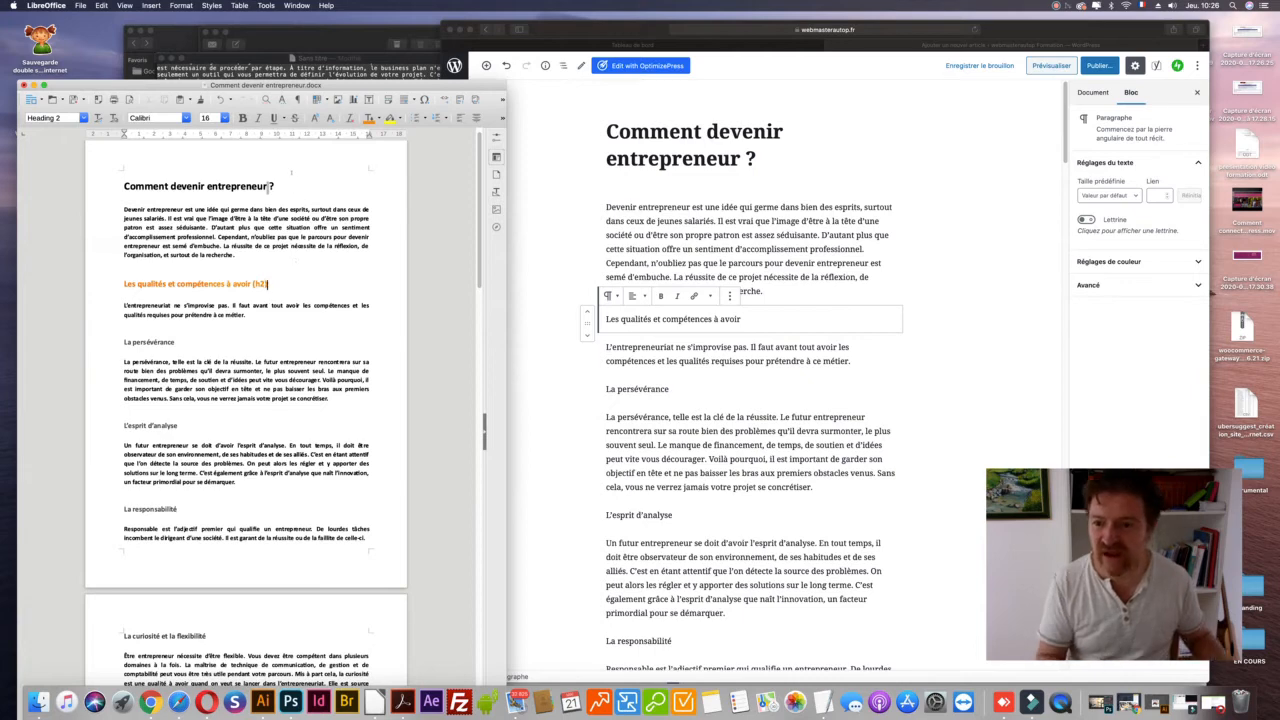
{"action": "left_click", "coordinate": [275, 186]}
{"action": "type", "text": "(h3"}
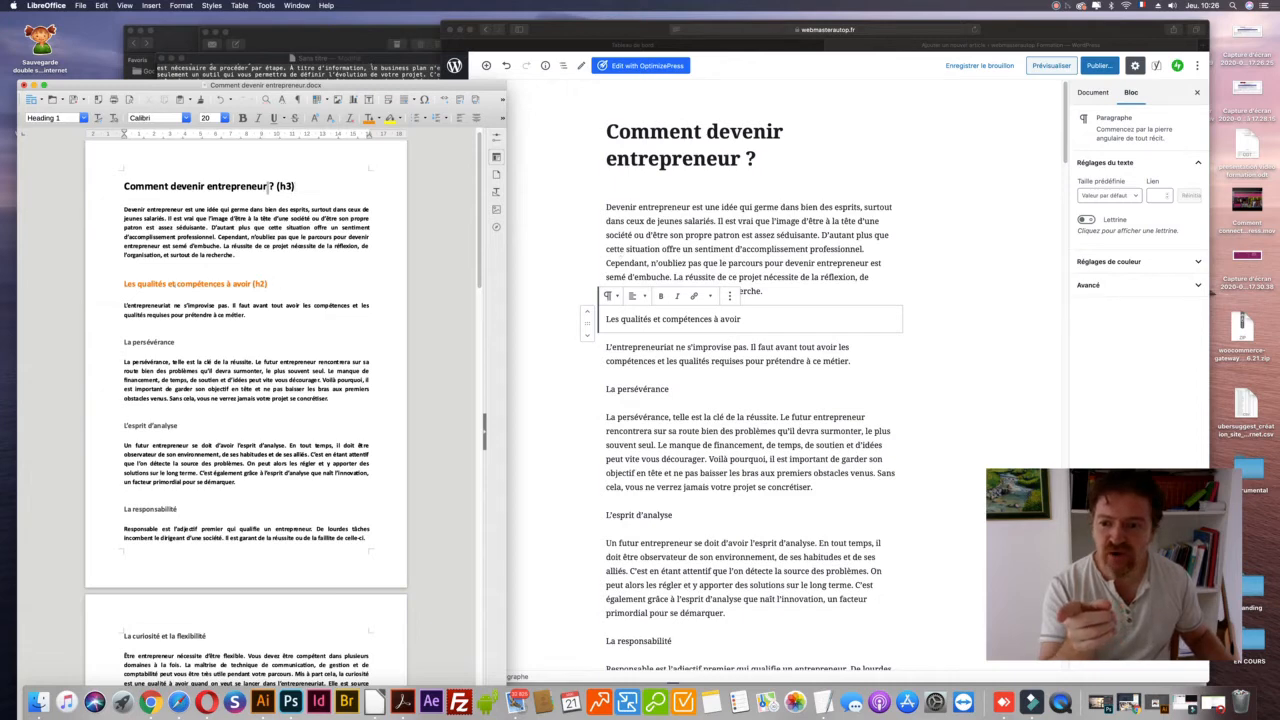
{"action": "left_click_drag", "start_coordinate": [139, 284], "coordinate": [265, 284]}
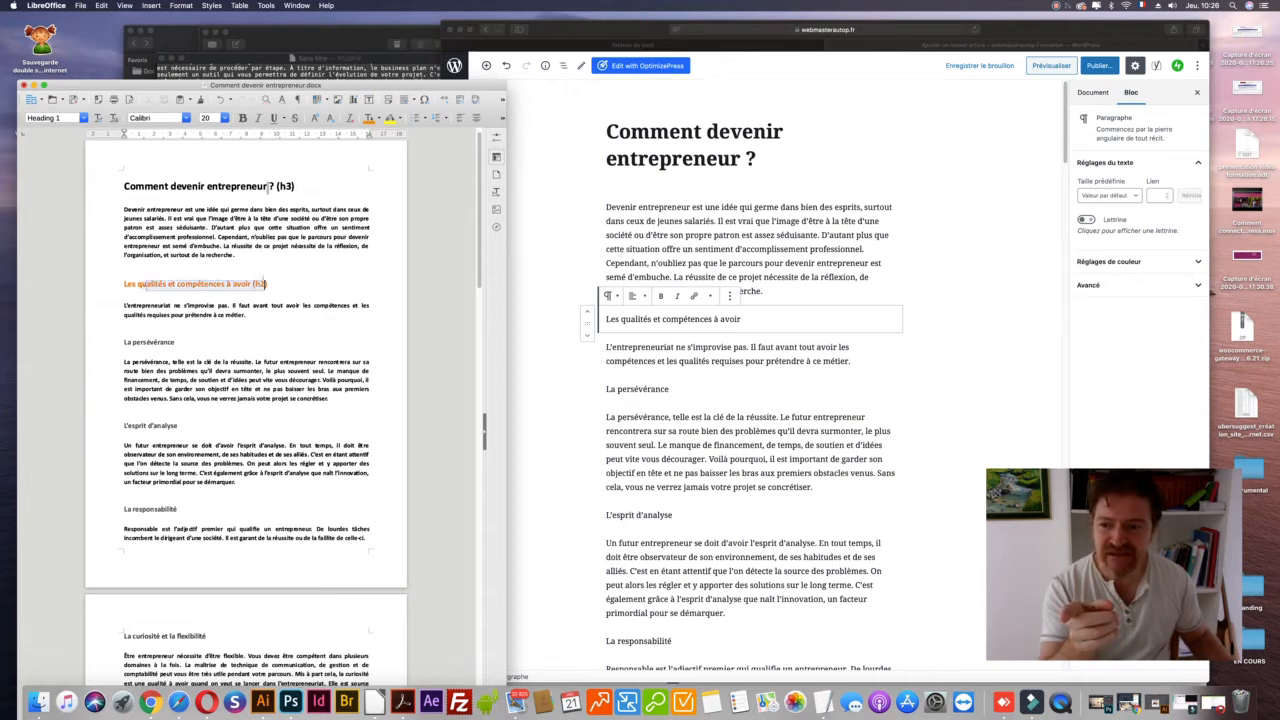
- Append "(h3)" to the document's subheadings "La persévérance", "L'esprit d'analyse" and "La responsabilité"
{"action": "left_click", "coordinate": [190, 345]}
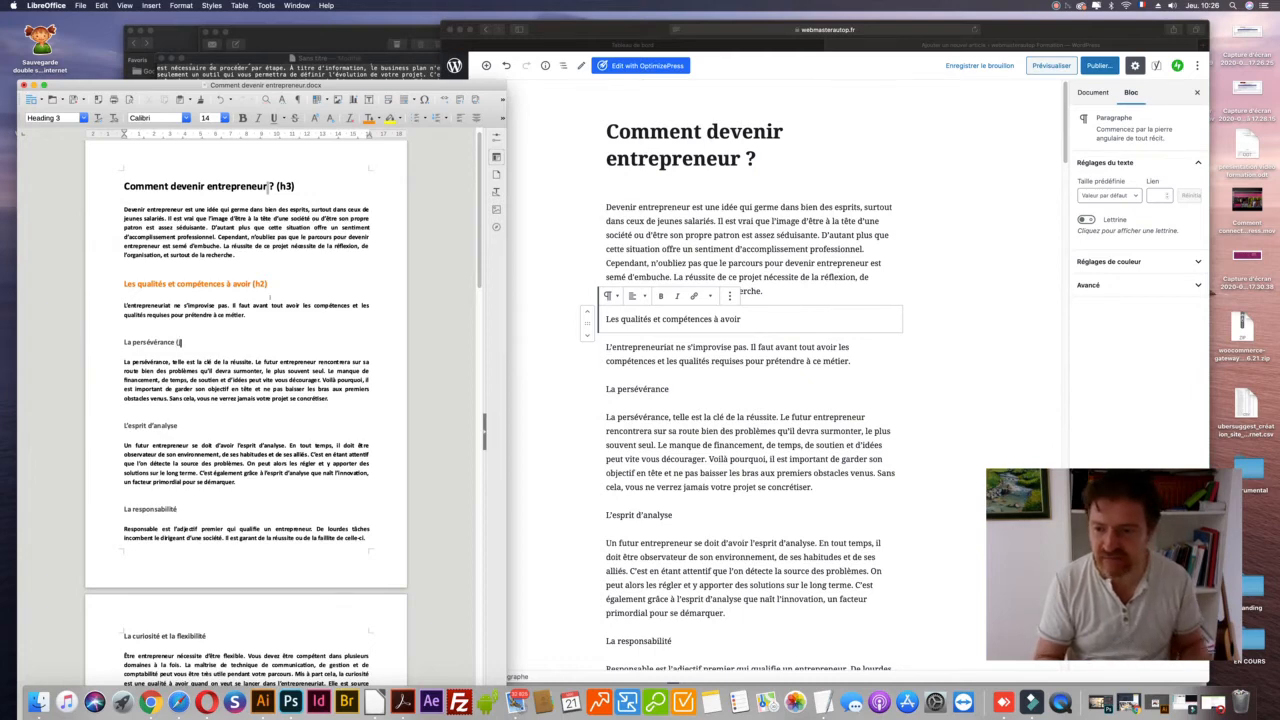
{"action": "type", "text": "(h3"}
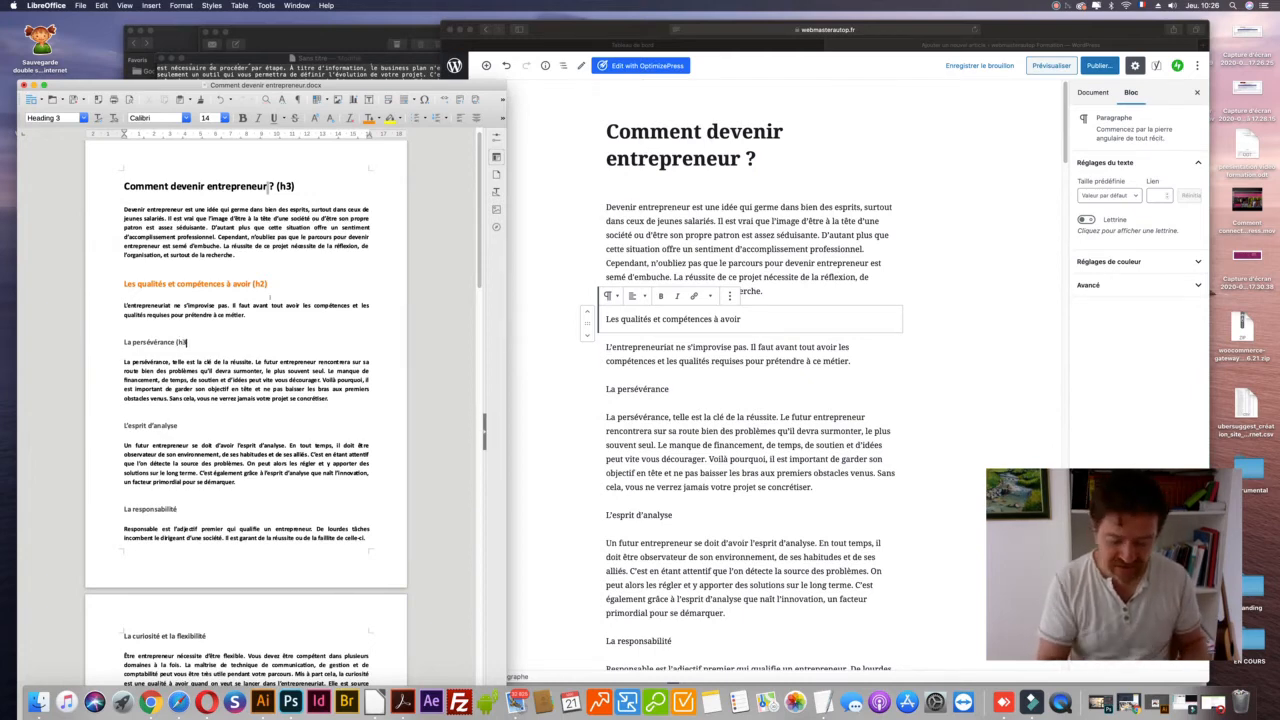
{"action": "type", "text": ")"}
{"action": "left_click_drag", "start_coordinate": [176, 341], "coordinate": [190, 342]}
{"action": "key", "text": "super+c"}
{"action": "left_click", "coordinate": [178, 426]}
{"action": "key", "text": "super+v"}
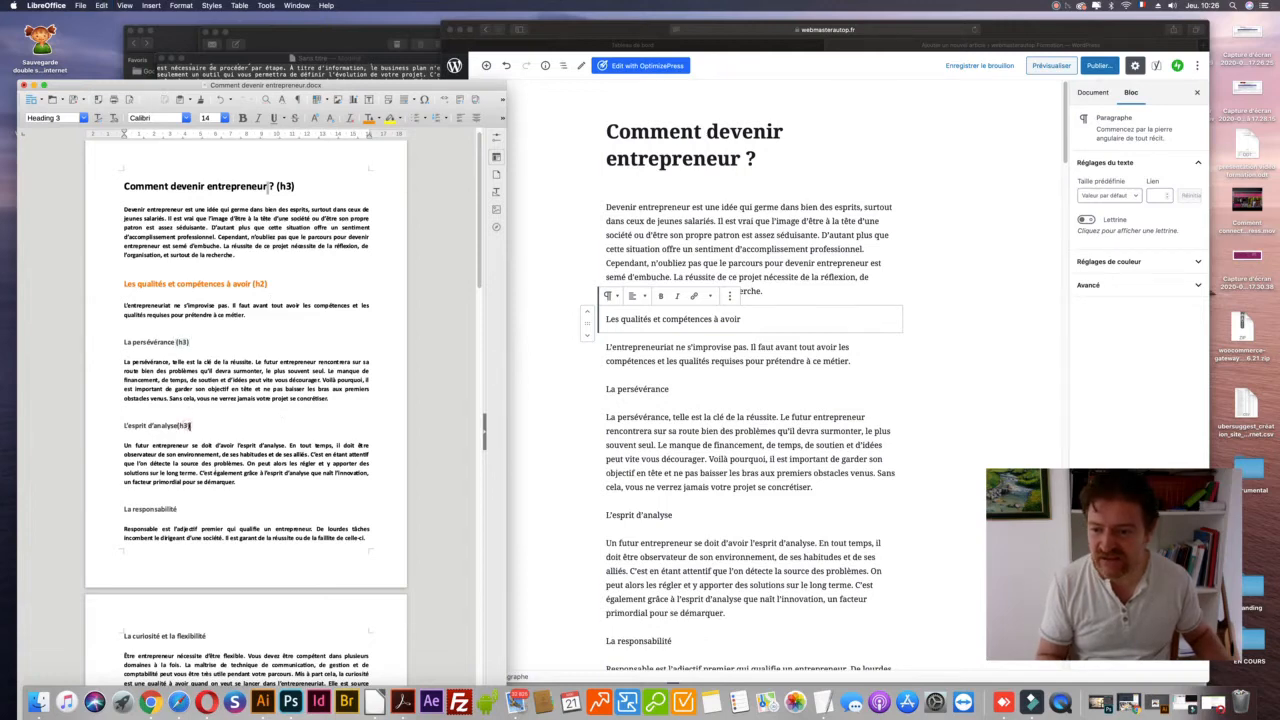
{"action": "left_click", "coordinate": [179, 426]}
{"action": "key", "text": "super+v"}
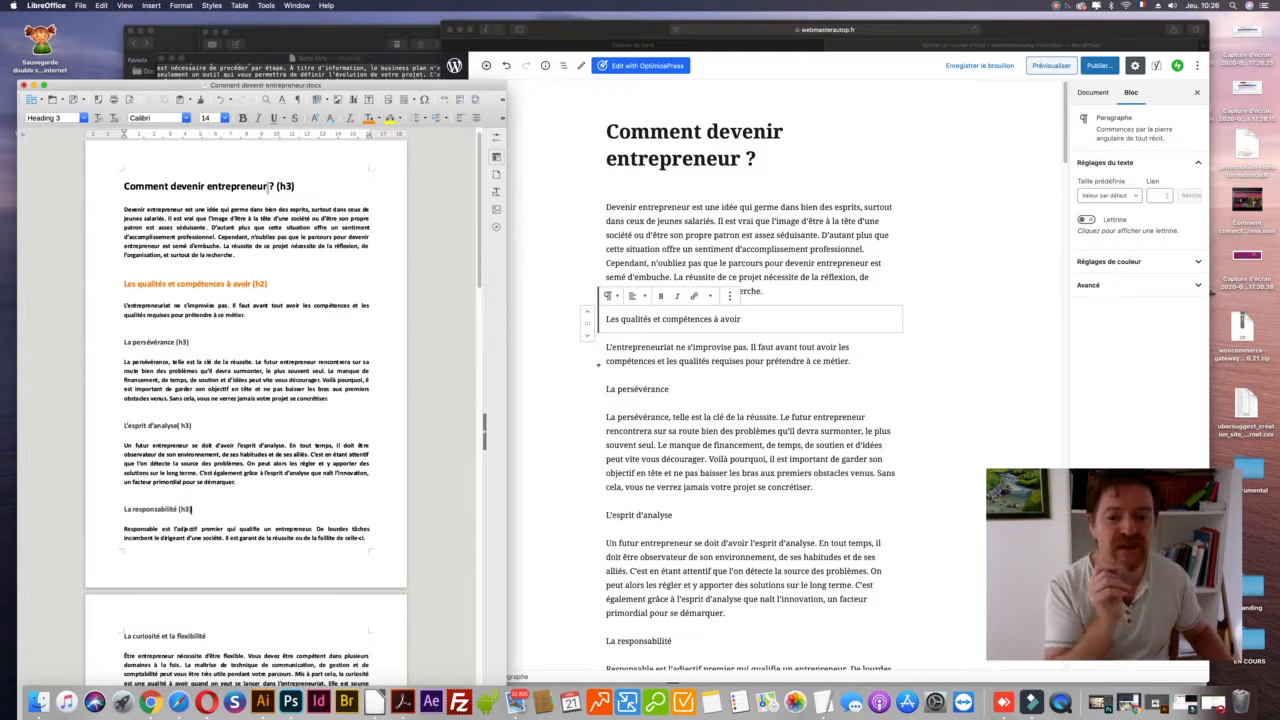
- Switch to the WordPress article and transform the paragraph "Les qualités et compétences à avoir" into a heading (Titre) block
{"action": "left_click", "coordinate": [761, 320]}
{"action": "left_click_drag", "start_coordinate": [760, 320], "coordinate": [604, 320]}
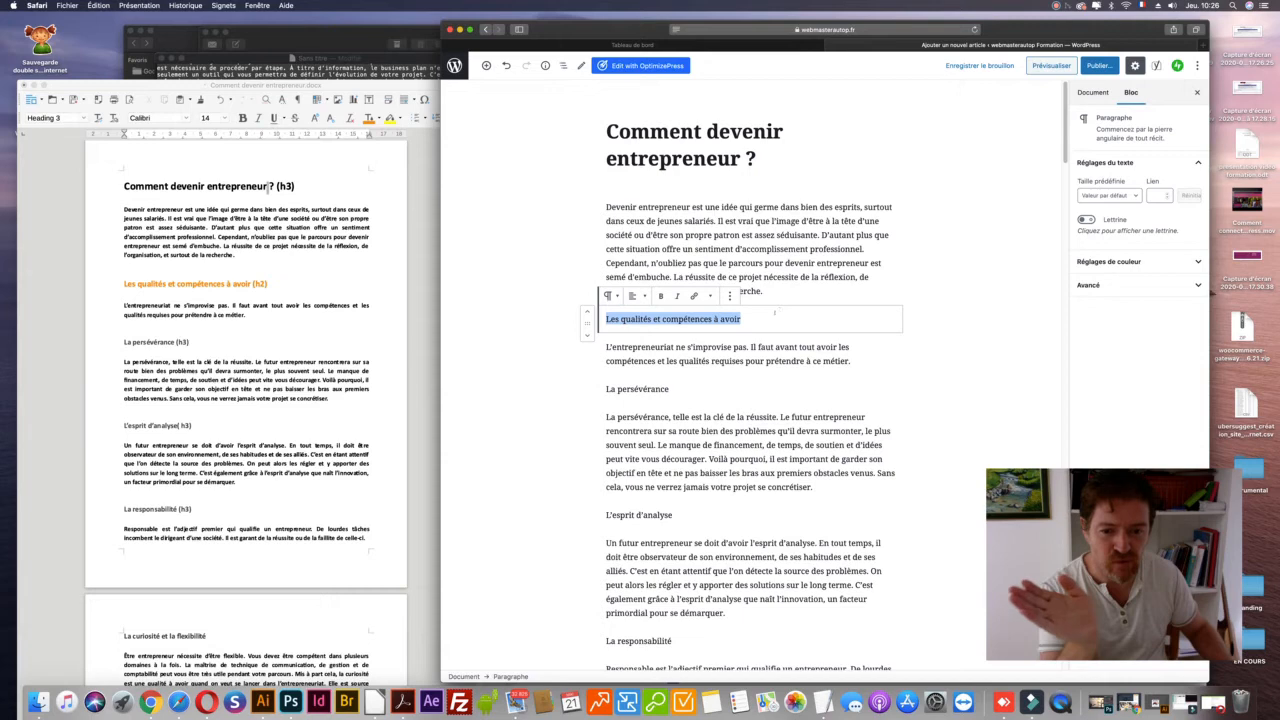
{"action": "left_click", "coordinate": [782, 317]}
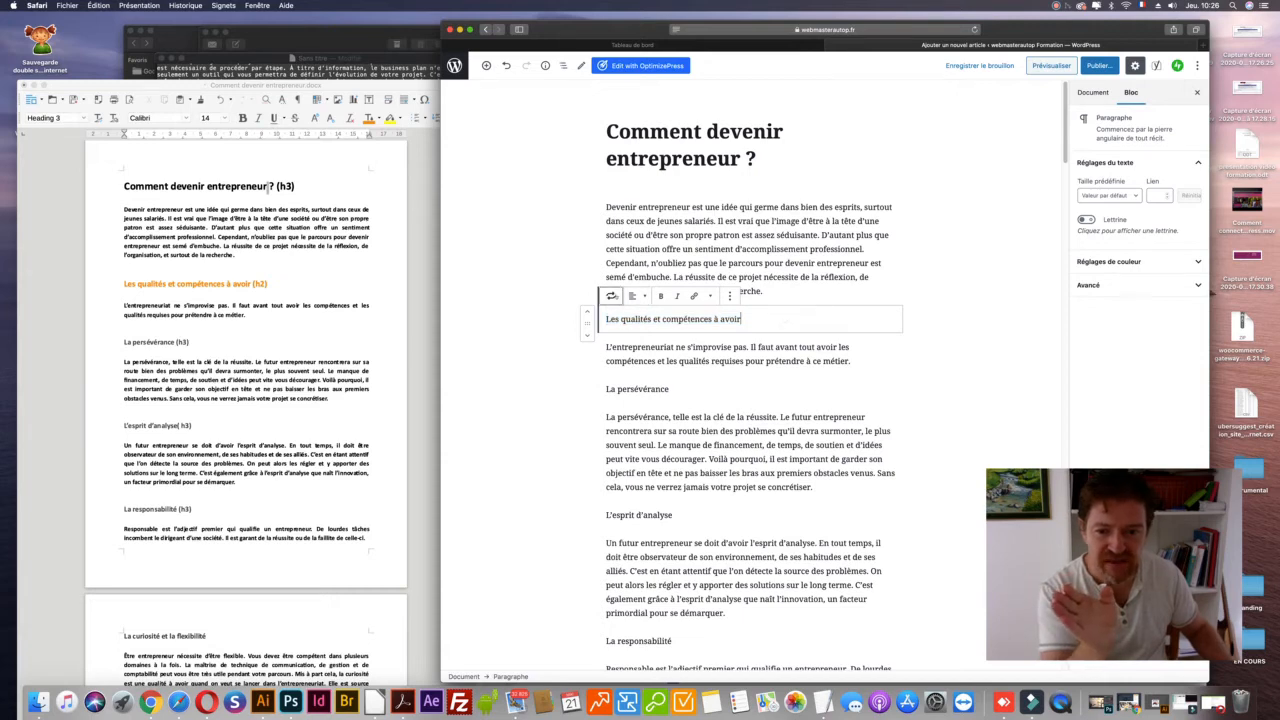
{"action": "left_click", "coordinate": [611, 296]}
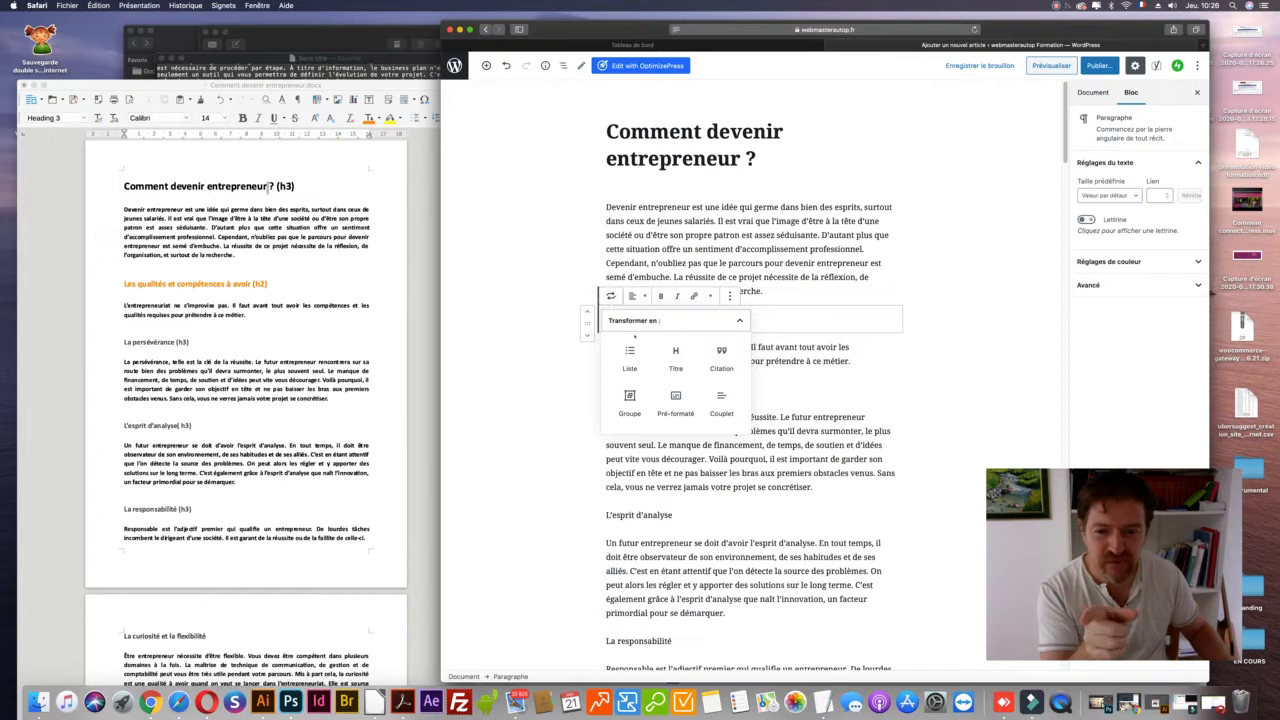
{"action": "left_click", "coordinate": [675, 353]}
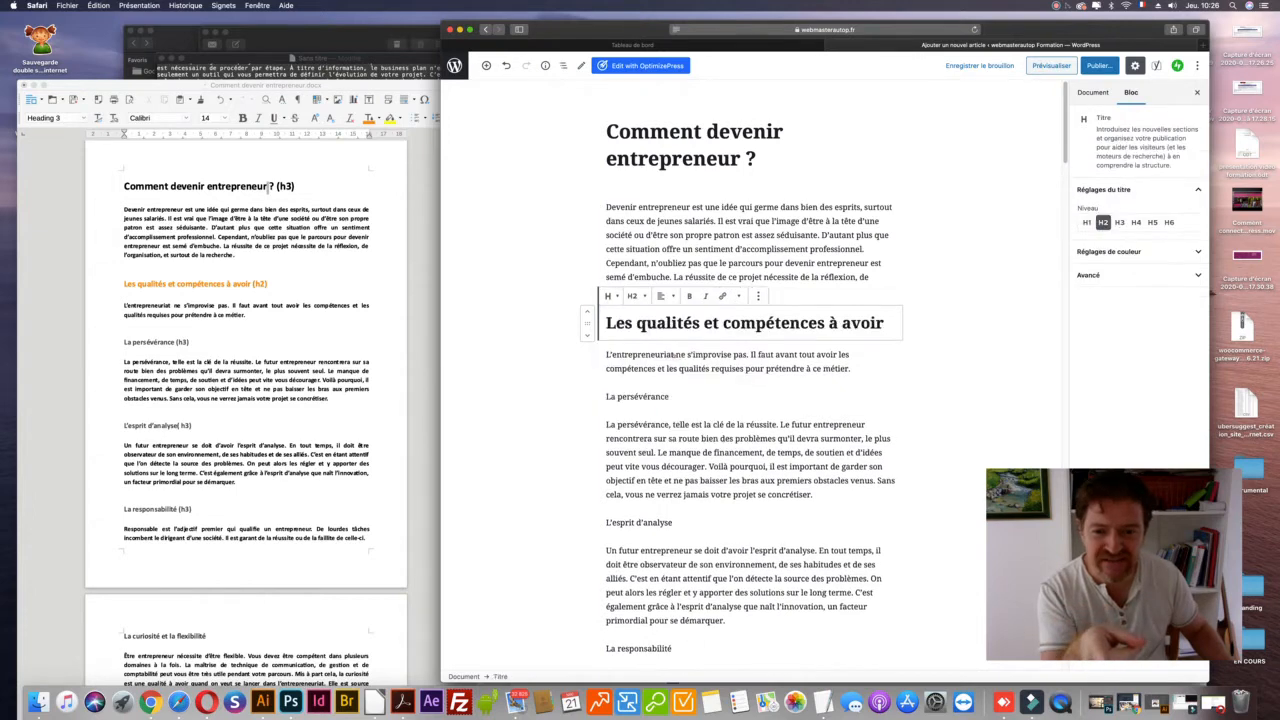
- Change the heading "Les qualités et compétences à avoir" to level Titre 3 and set it back to Titre 2
{"action": "left_click", "coordinate": [635, 296]}
{"action": "left_click", "coordinate": [598, 247]}
{"action": "left_click", "coordinate": [633, 296]}
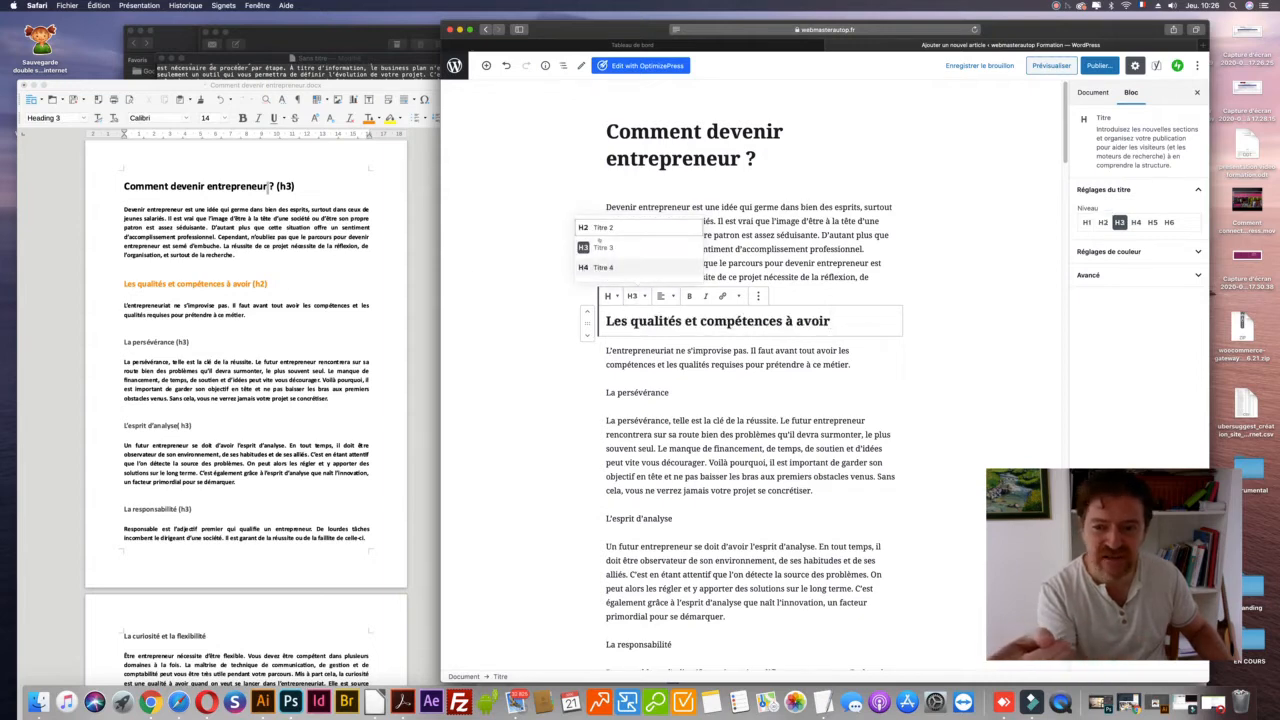
{"action": "left_click", "coordinate": [598, 227]}
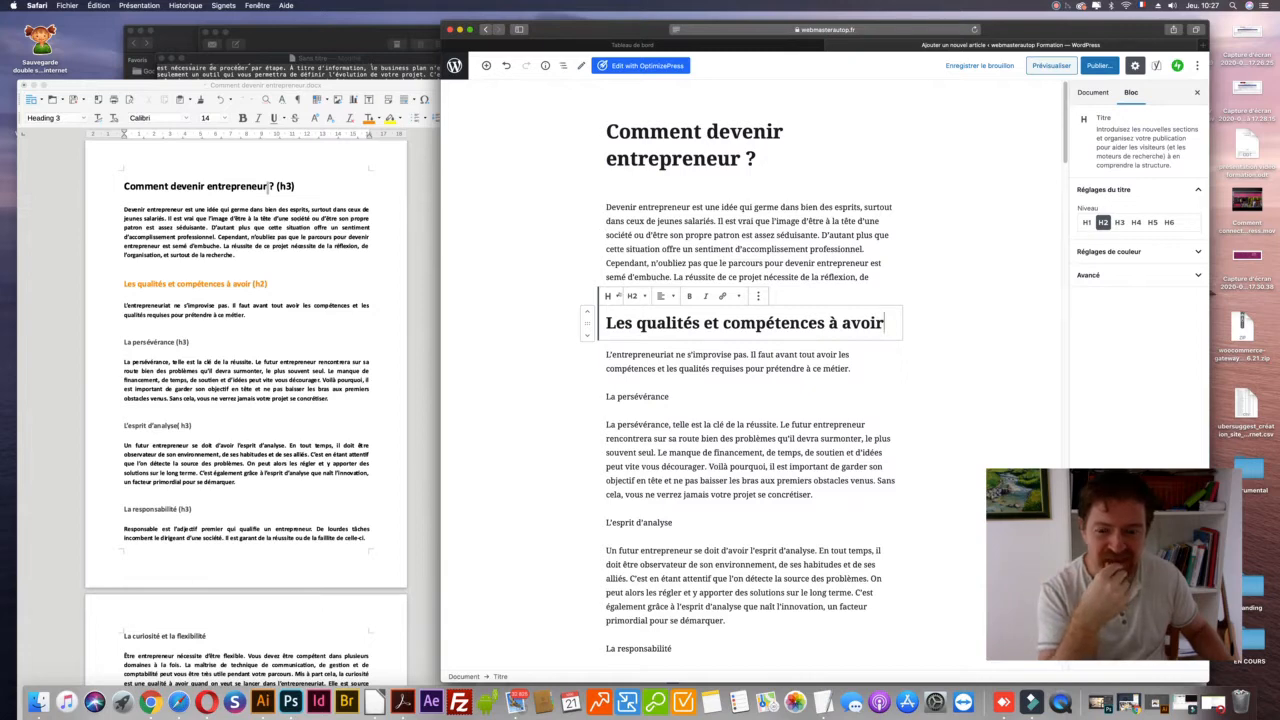
- Switch to the unformatted article in TextEdit and select its body text from the beginning
{"action": "left_click", "coordinate": [655, 394]}
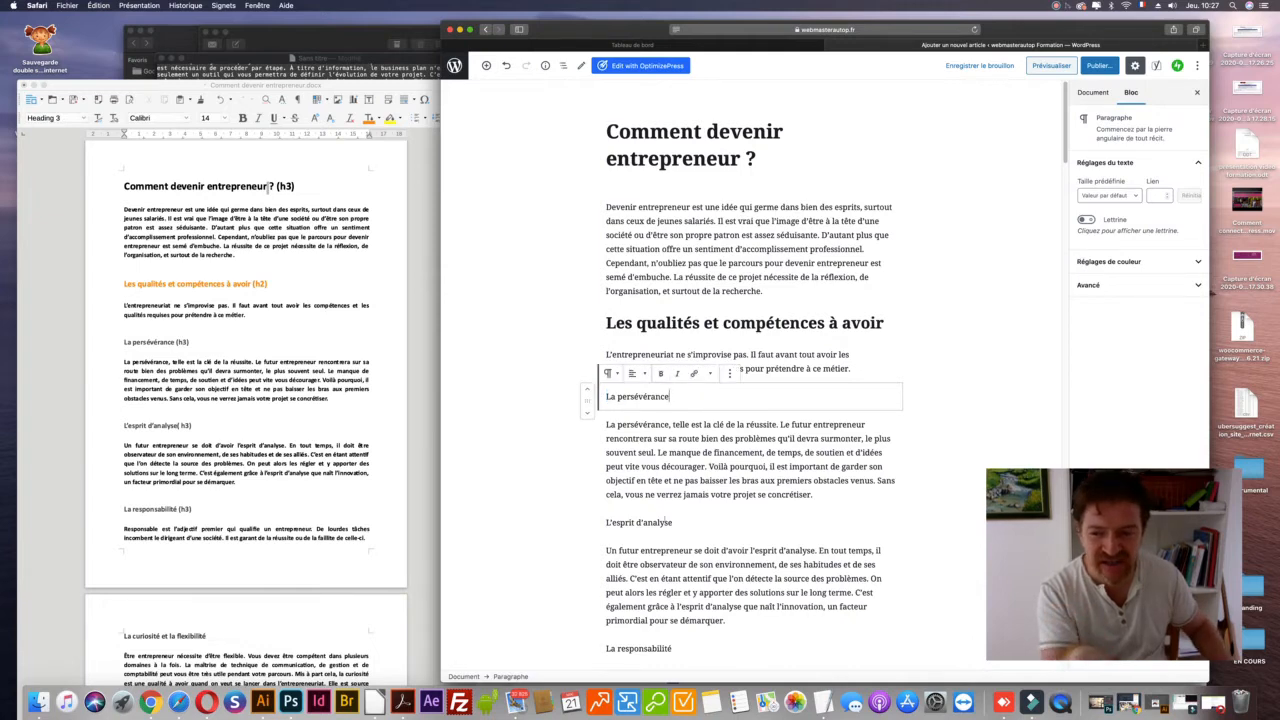
{"action": "key", "text": "super+Tab"}
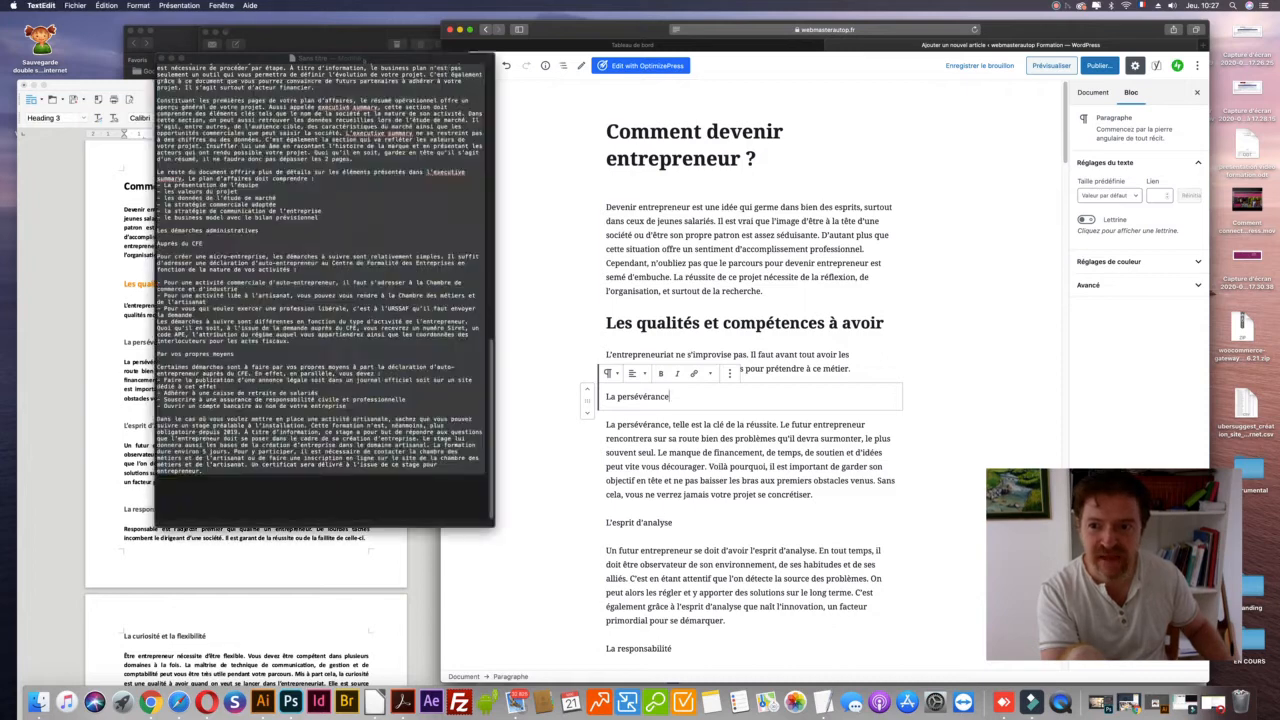
{"action": "key", "text": "super+a"}
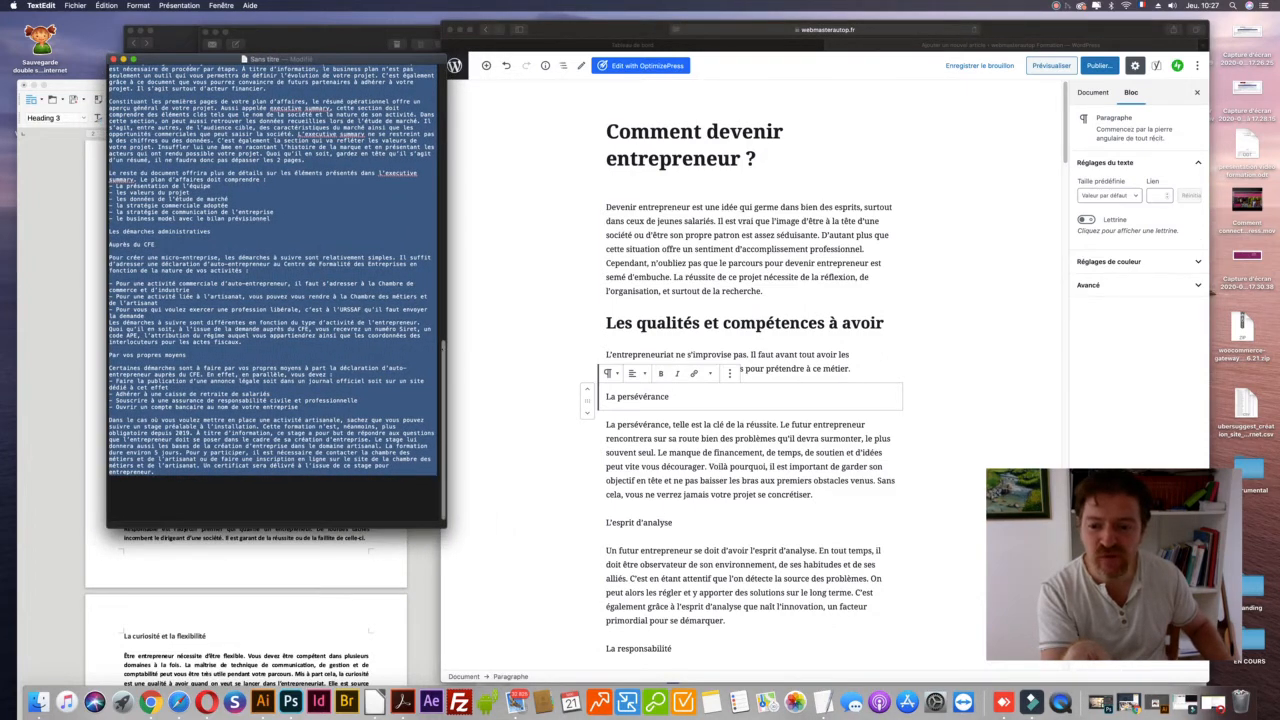
{"action": "scroll", "coordinate": [272, 290], "scroll_direction": "up", "scroll_amount": 15}
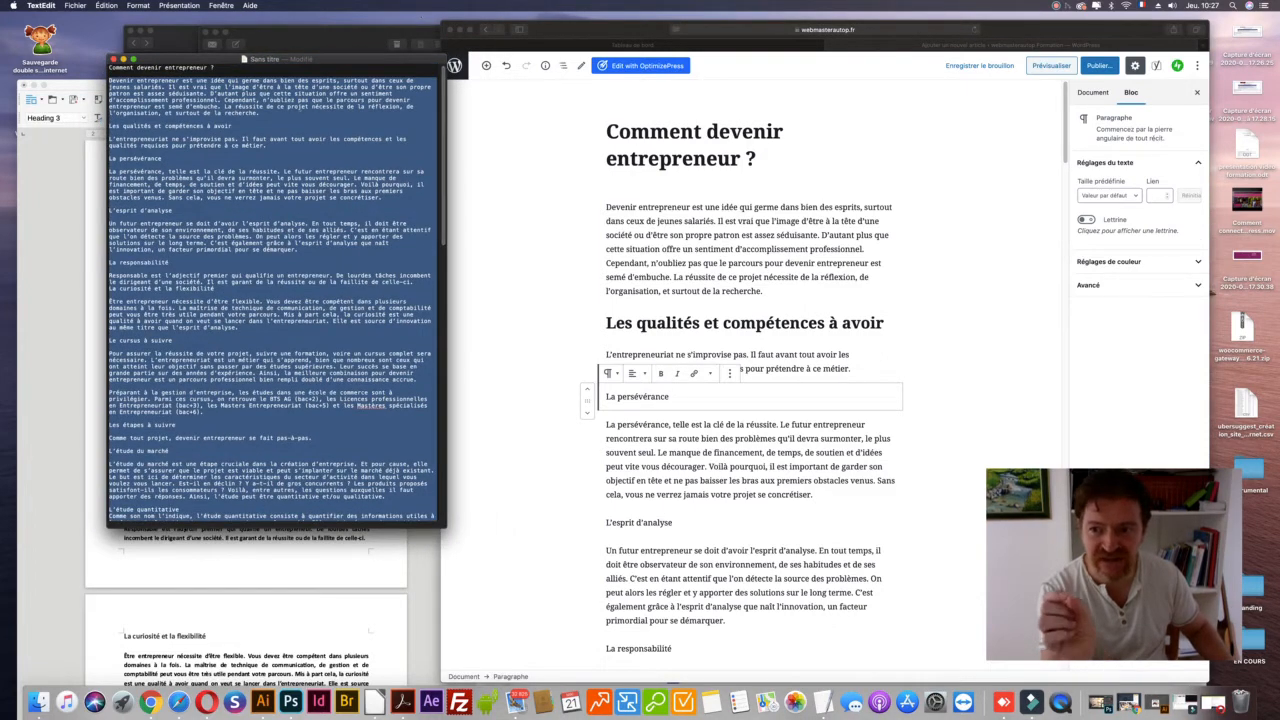
{"action": "left_click", "coordinate": [301, 112]}
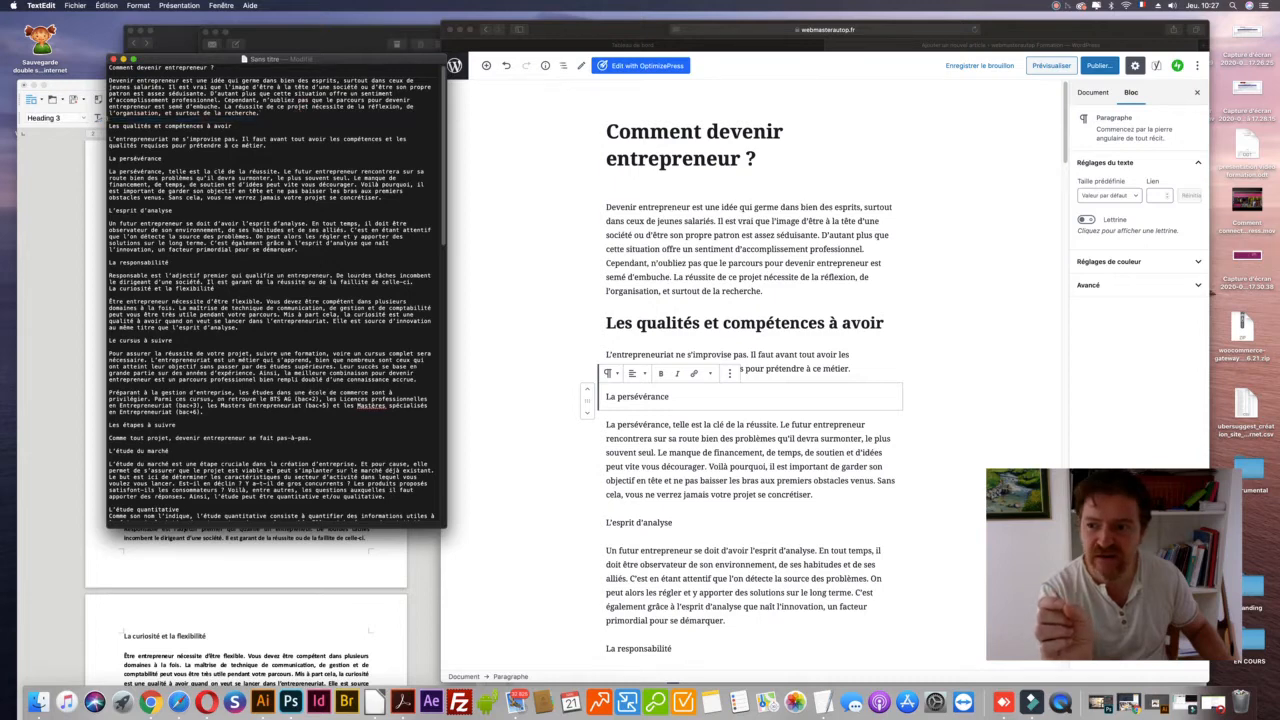
{"action": "left_click_drag", "start_coordinate": [110, 119], "coordinate": [250, 530]}
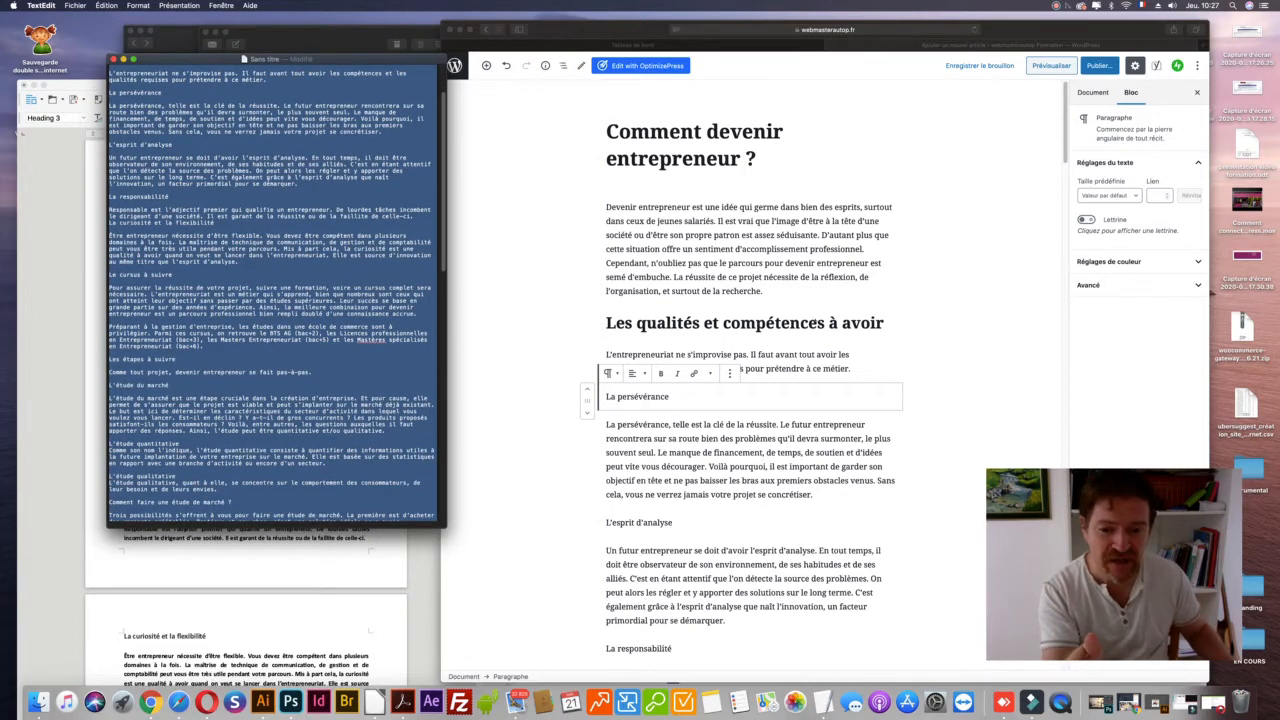
- Return to the WordPress article and bring the Word document forward to compare their headings
{"action": "left_click", "coordinate": [822, 336]}
{"action": "left_click_drag", "start_coordinate": [771, 220], "coordinate": [780, 605]}
{"action": "left_click", "coordinate": [570, 397]}
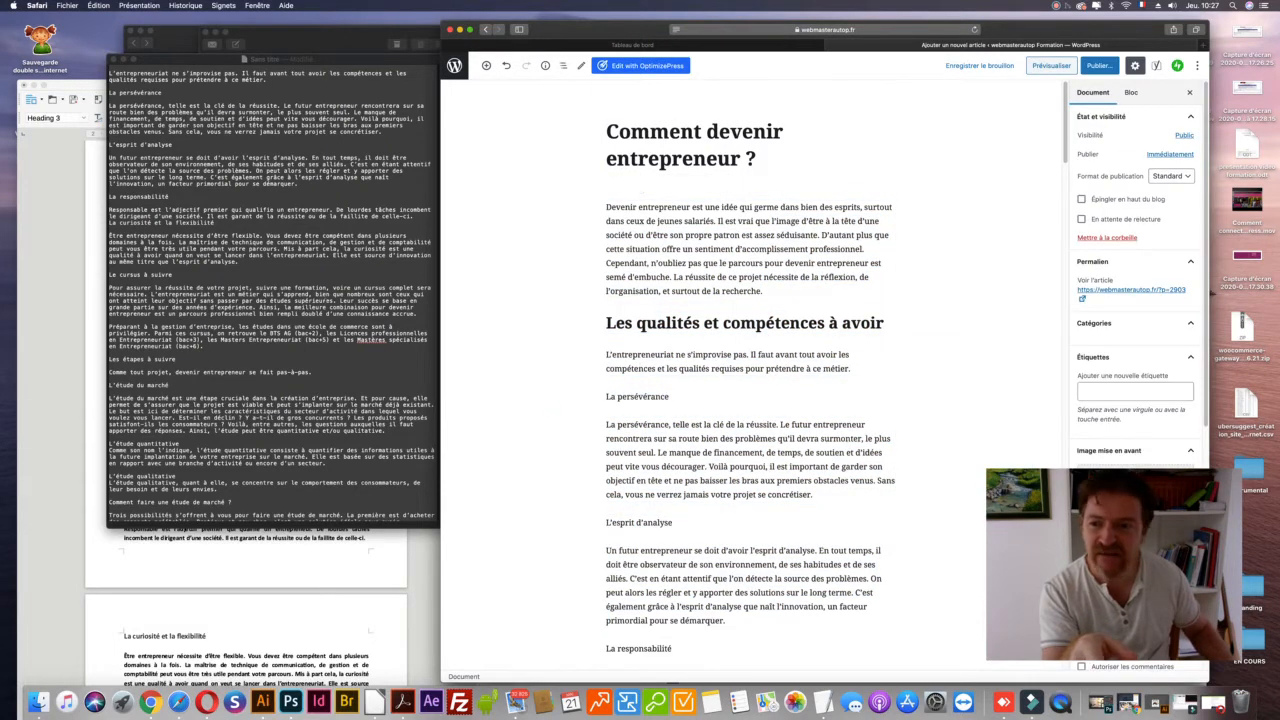
{"action": "left_click", "coordinate": [67, 174]}
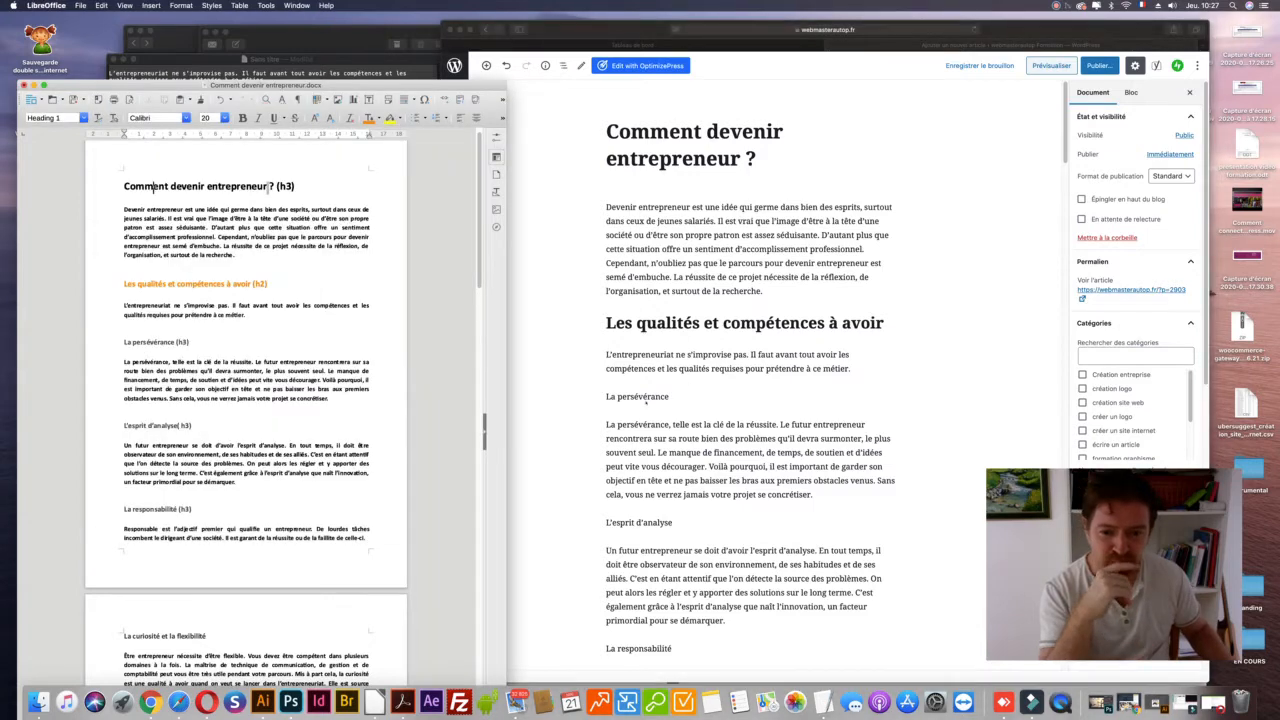
- In the WordPress article, transform the paragraph "La persévérance" into a heading (Titre) block and set it to Titre 3
{"action": "left_click", "coordinate": [655, 396]}
{"action": "left_click", "coordinate": [655, 396]}
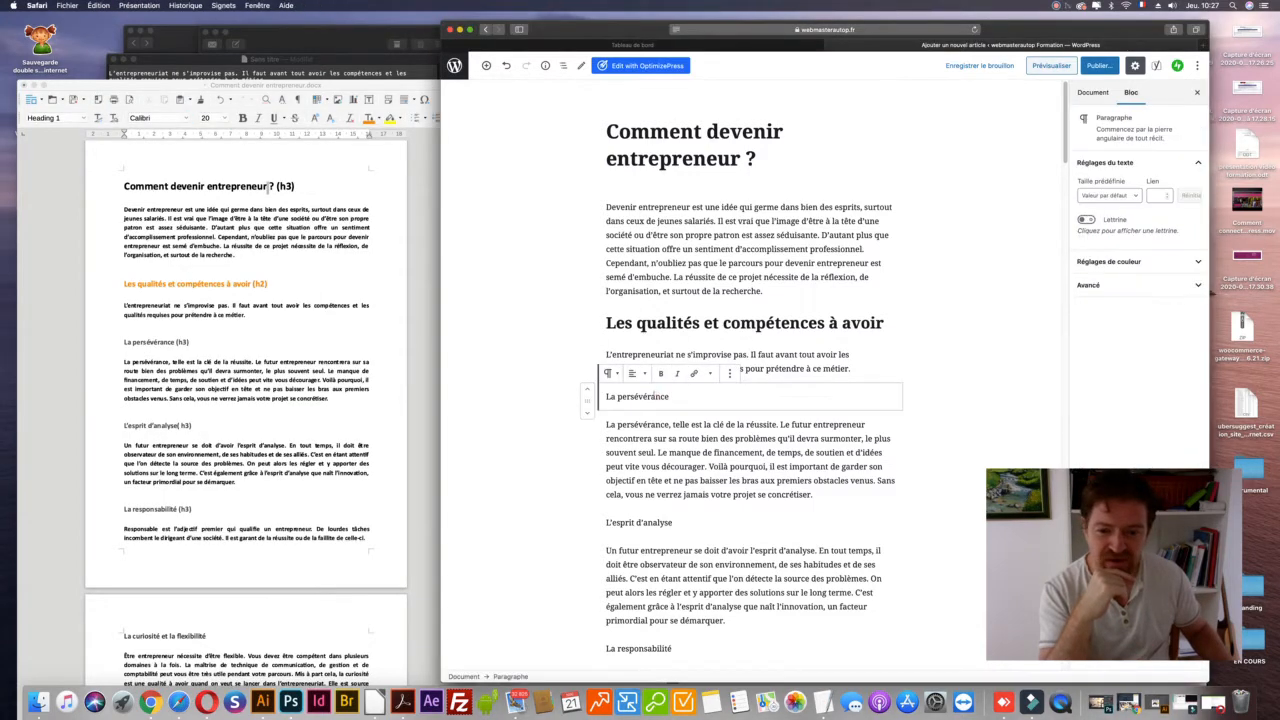
{"action": "left_click", "coordinate": [610, 373]}
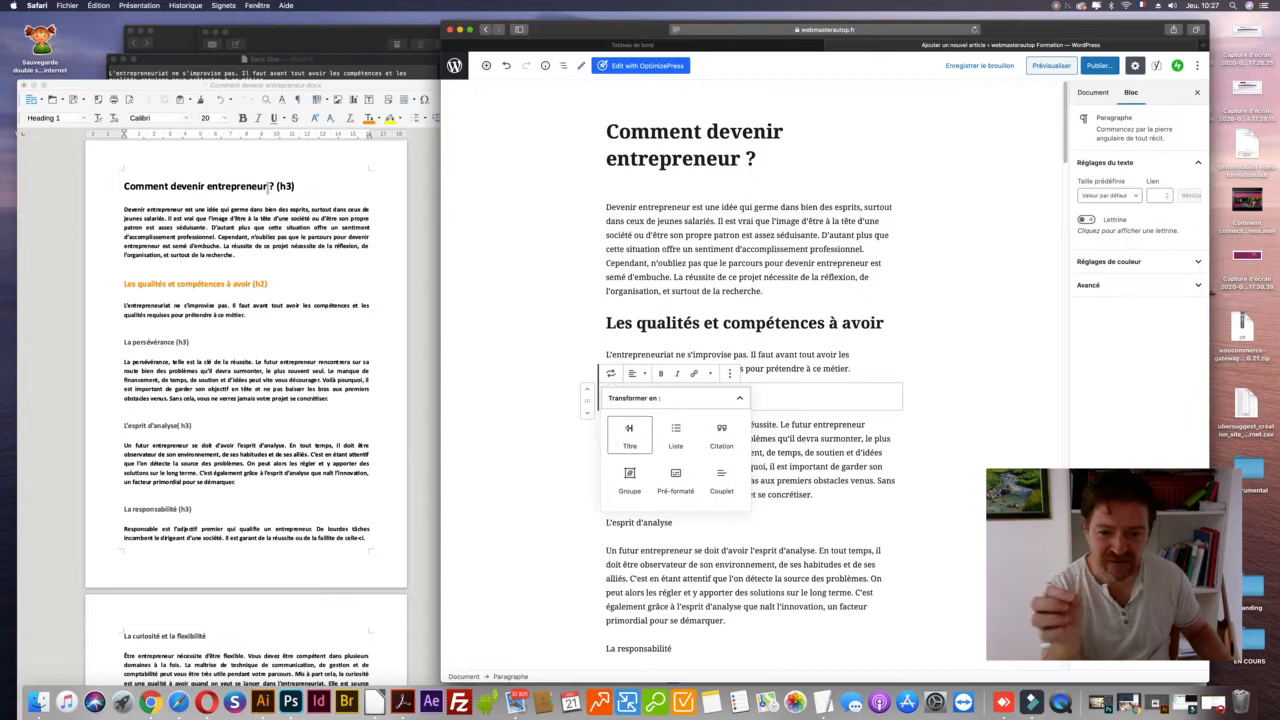
{"action": "left_click", "coordinate": [627, 428]}
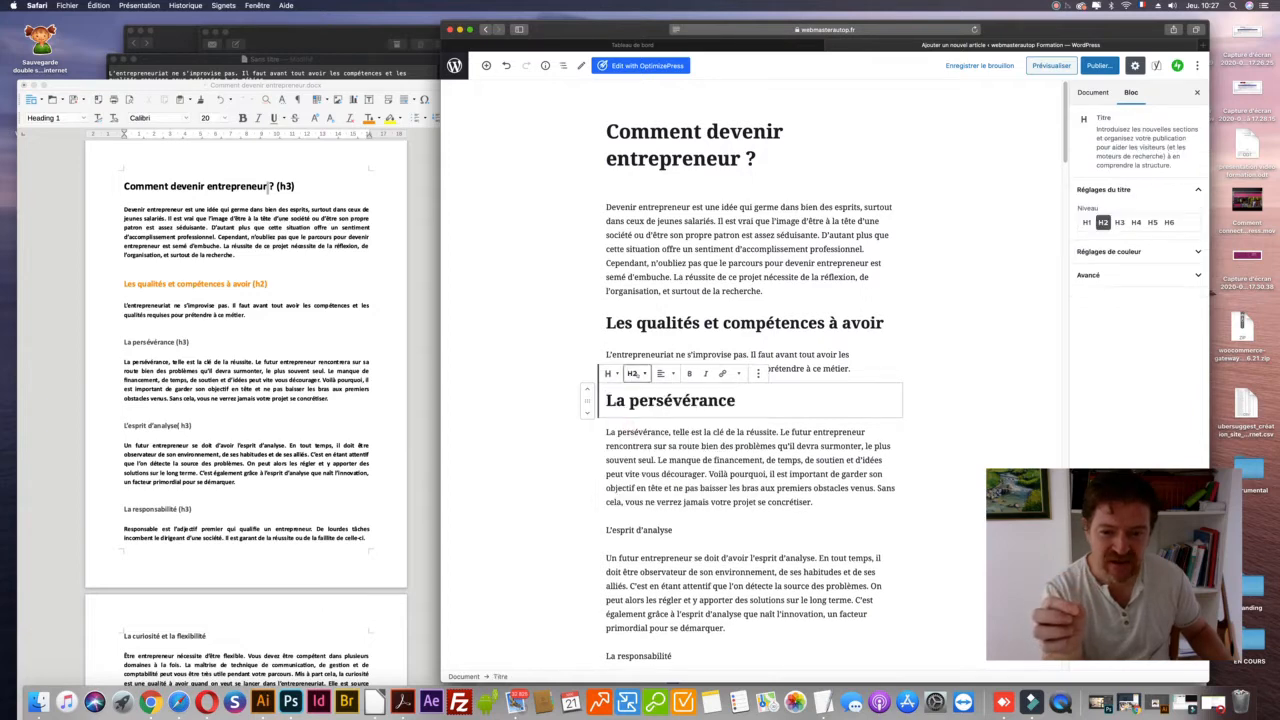
{"action": "left_click", "coordinate": [632, 373]}
{"action": "left_click", "coordinate": [598, 325]}
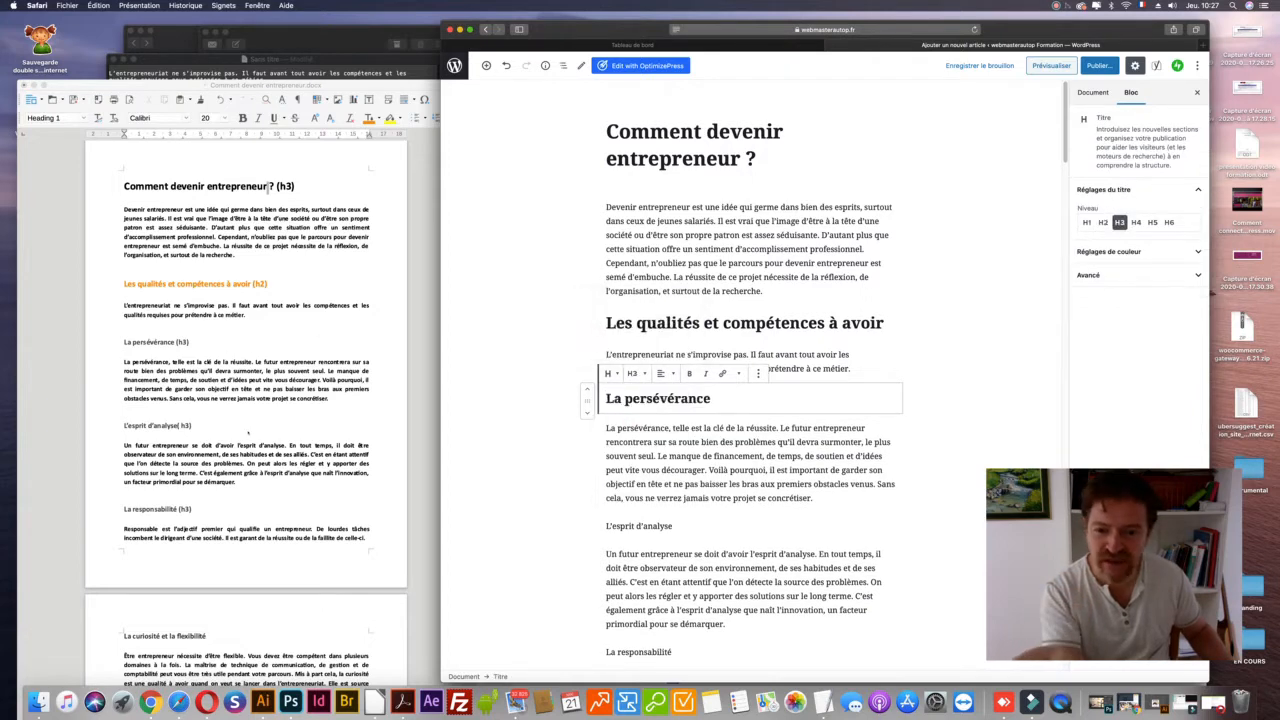
- Transform the paragraph "L'esprit d'analyse" into a heading block and set it to Titre 3
{"action": "left_click", "coordinate": [739, 538]}
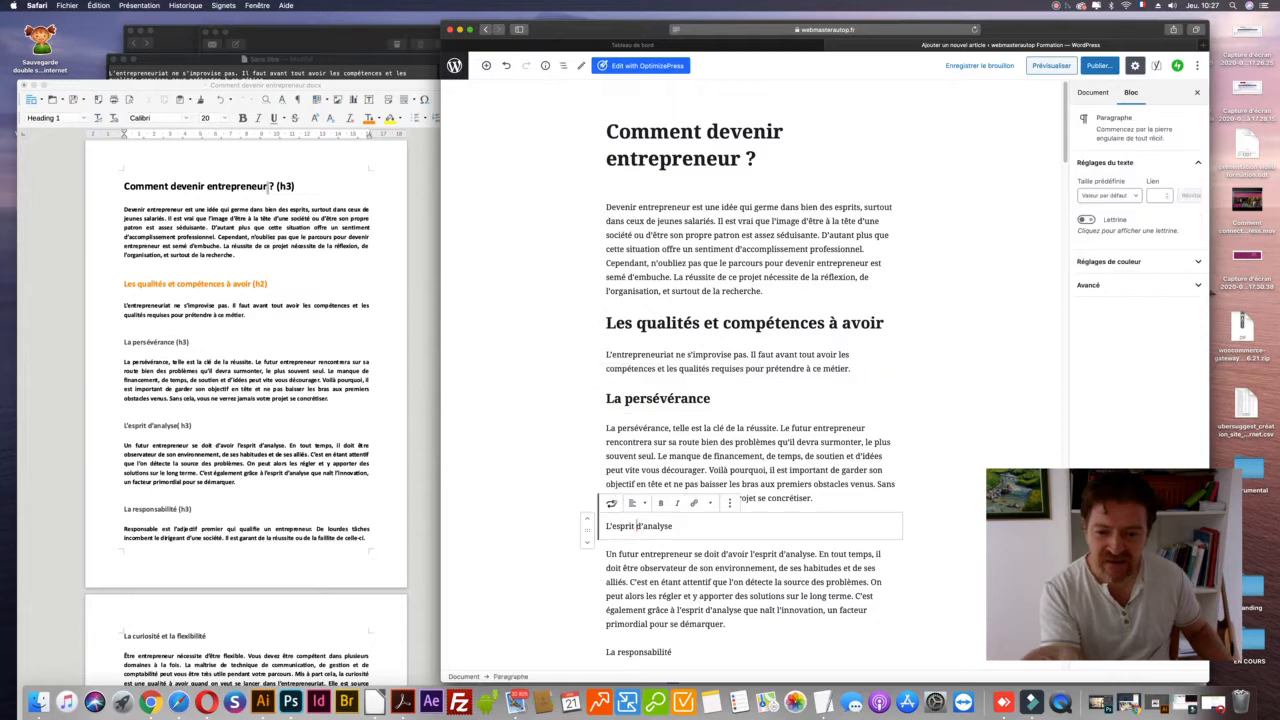
{"action": "left_click", "coordinate": [611, 503]}
{"action": "left_click", "coordinate": [634, 575]}
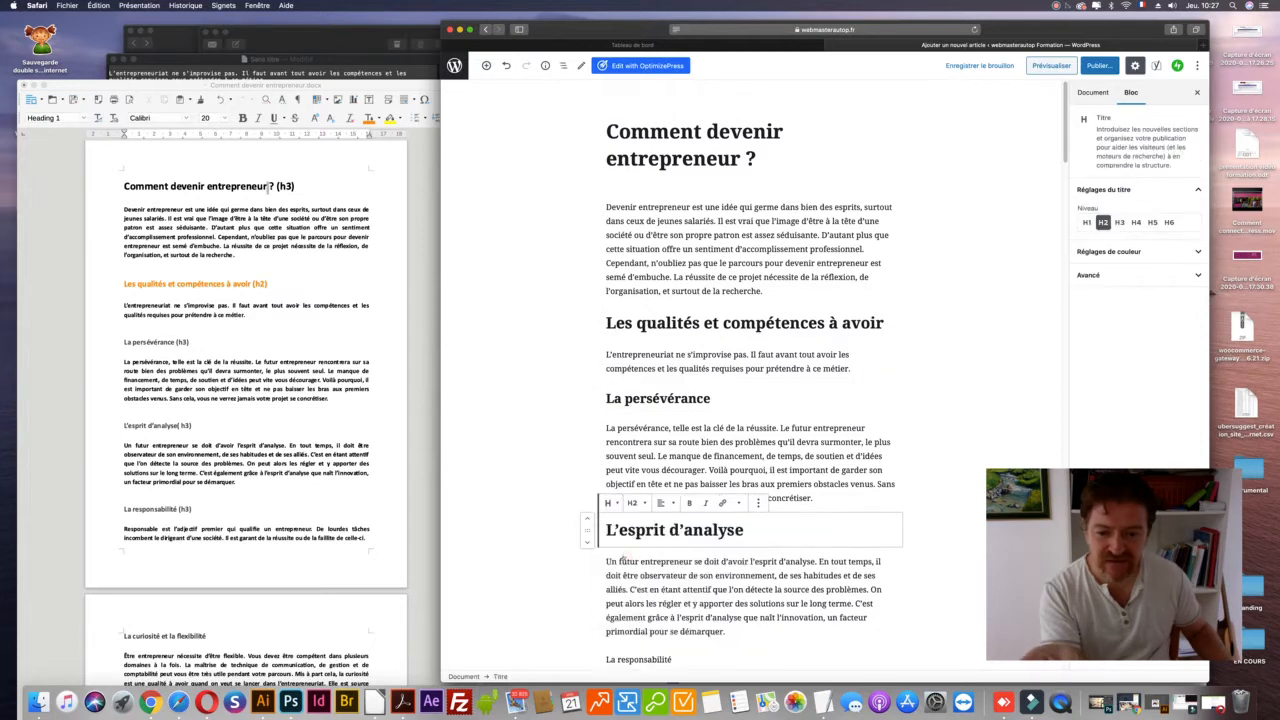
{"action": "left_click", "coordinate": [632, 503]}
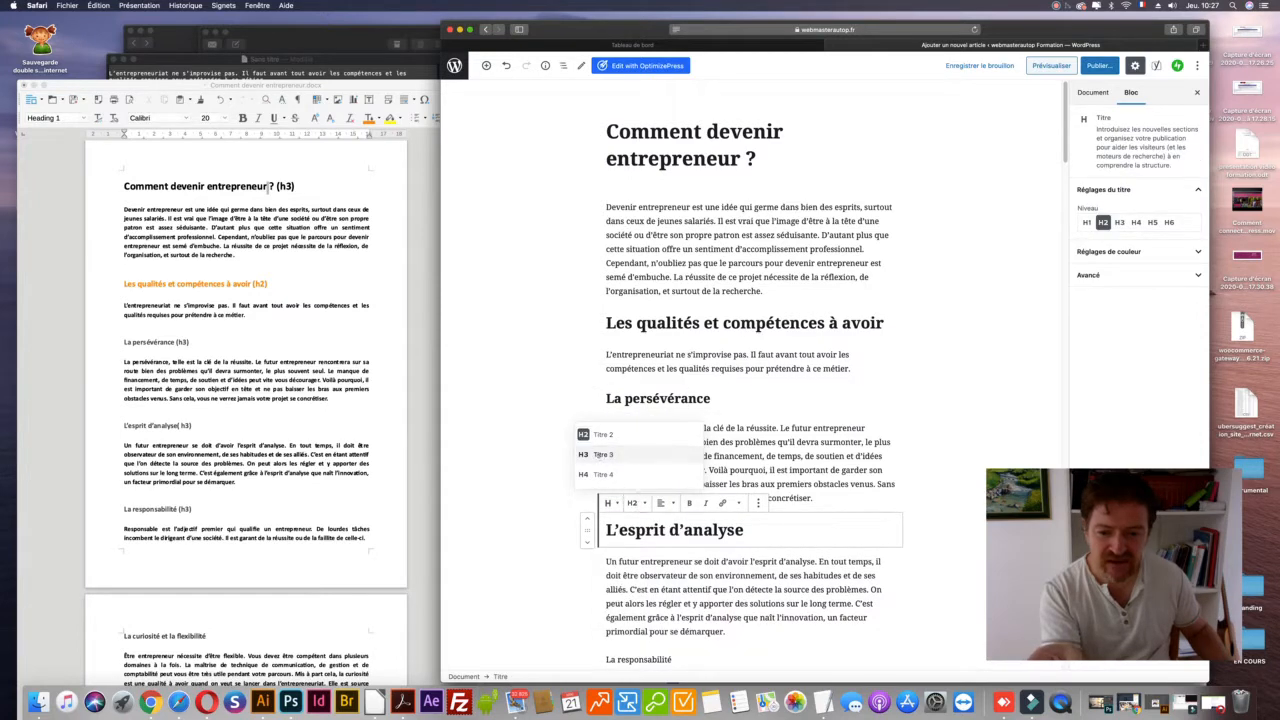
{"action": "left_click", "coordinate": [600, 456]}
- Transform the paragraph "La responsabilité" into a heading block and set it to Titre 3
{"action": "scroll", "coordinate": [750, 400], "scroll_direction": "down", "scroll_amount": 1}
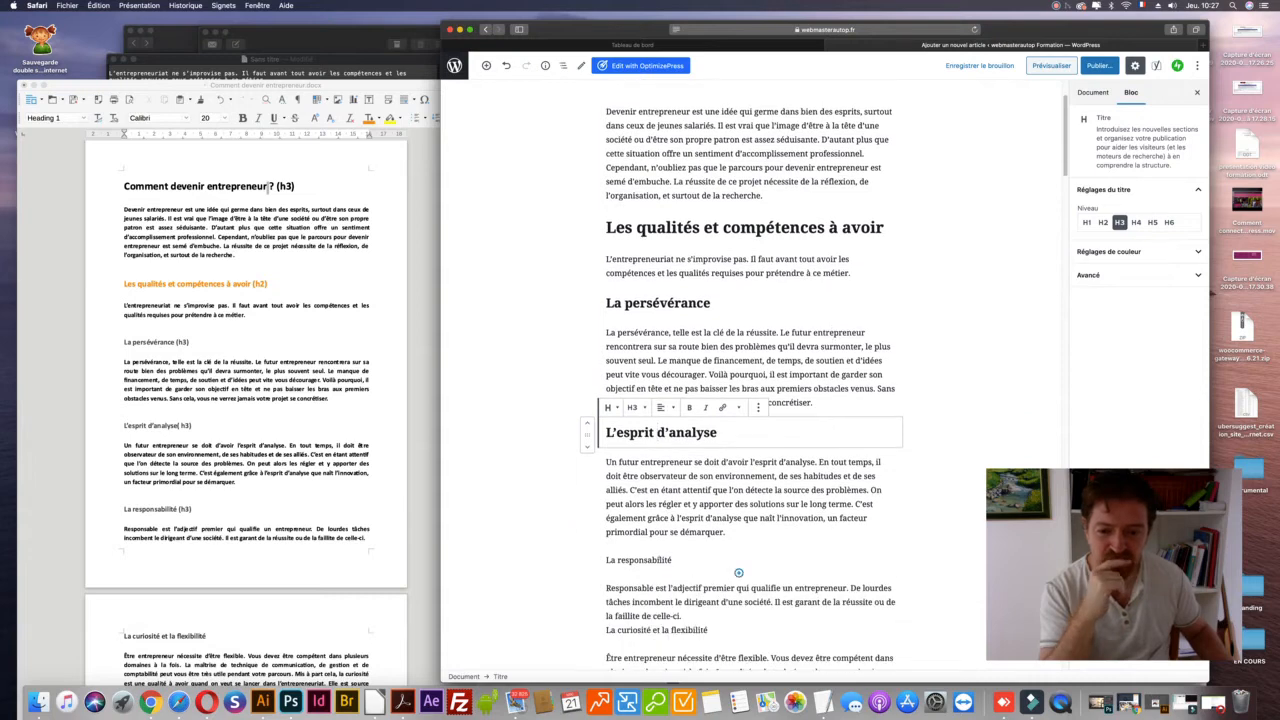
{"action": "left_click", "coordinate": [728, 562]}
{"action": "scroll", "coordinate": [715, 558], "scroll_direction": "down", "scroll_amount": 2}
{"action": "left_click", "coordinate": [609, 452]}
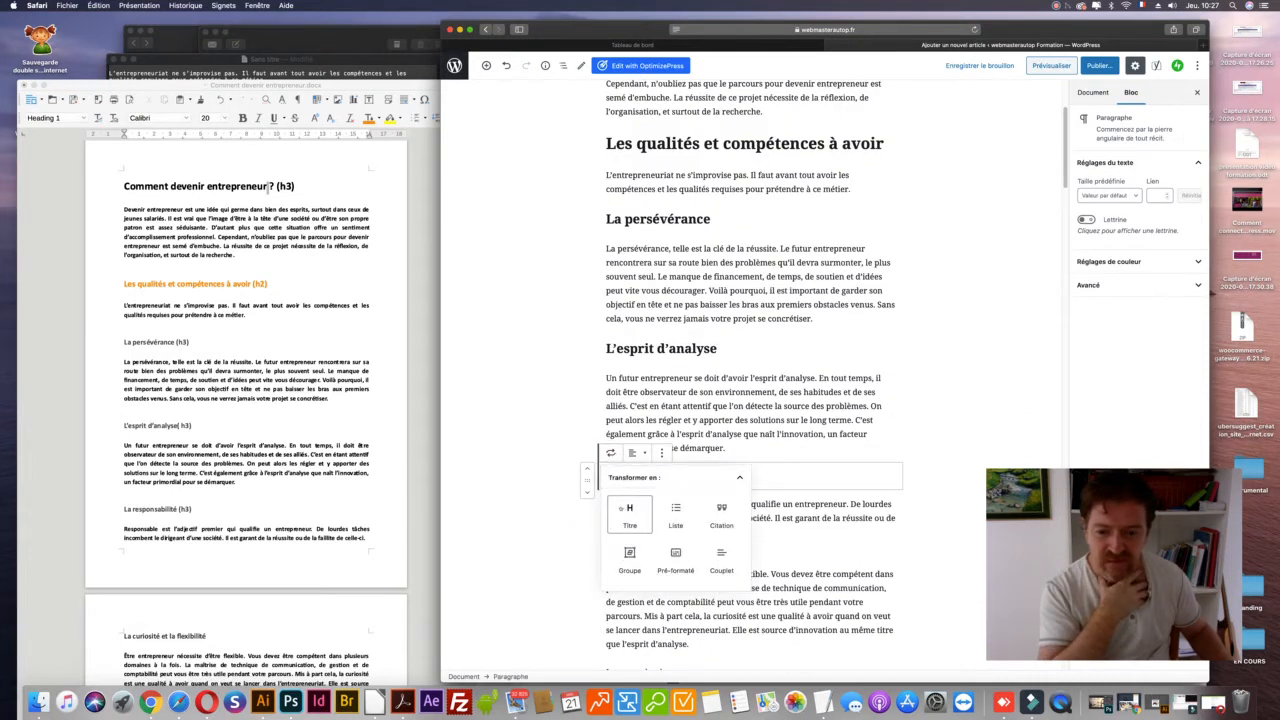
{"action": "left_click", "coordinate": [629, 512]}
{"action": "left_click", "coordinate": [632, 452]}
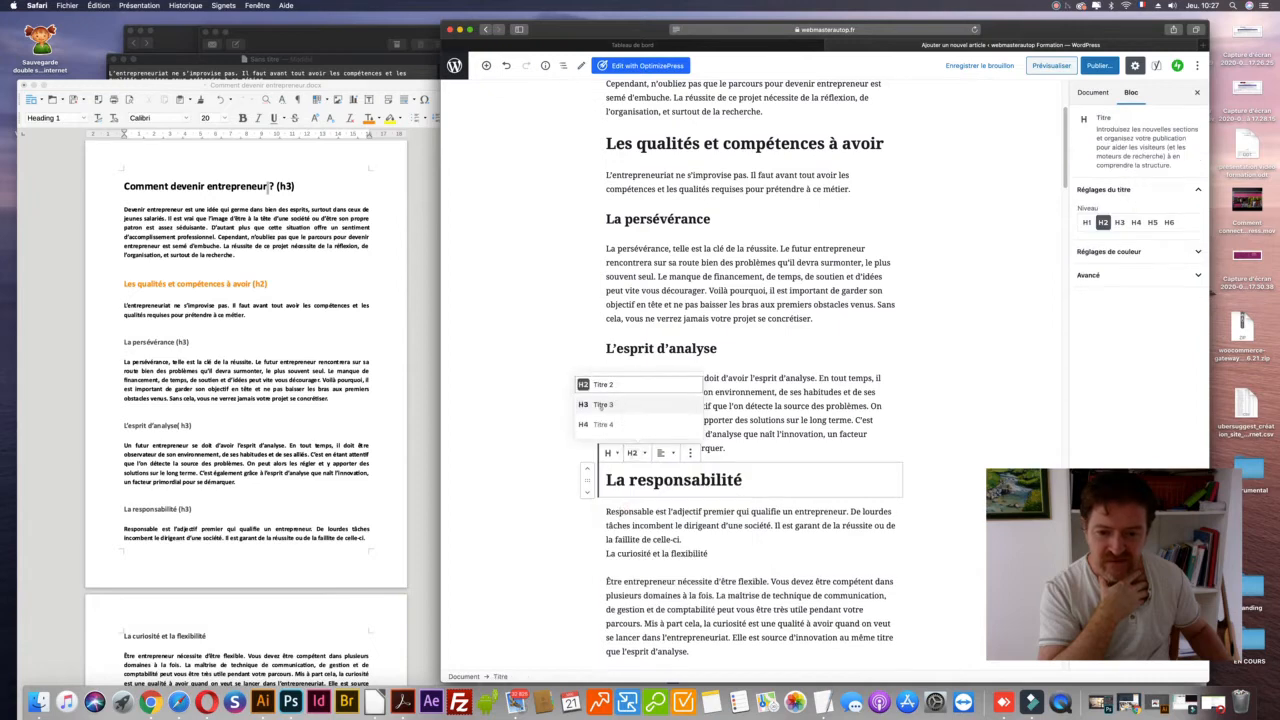
{"action": "left_click", "coordinate": [600, 404]}
- Try to separate the line "La curiosité et la flexibilité" from the paragraph under "La responsabilité" with a block break
{"action": "scroll", "coordinate": [603, 404], "scroll_direction": "down", "scroll_amount": 5}
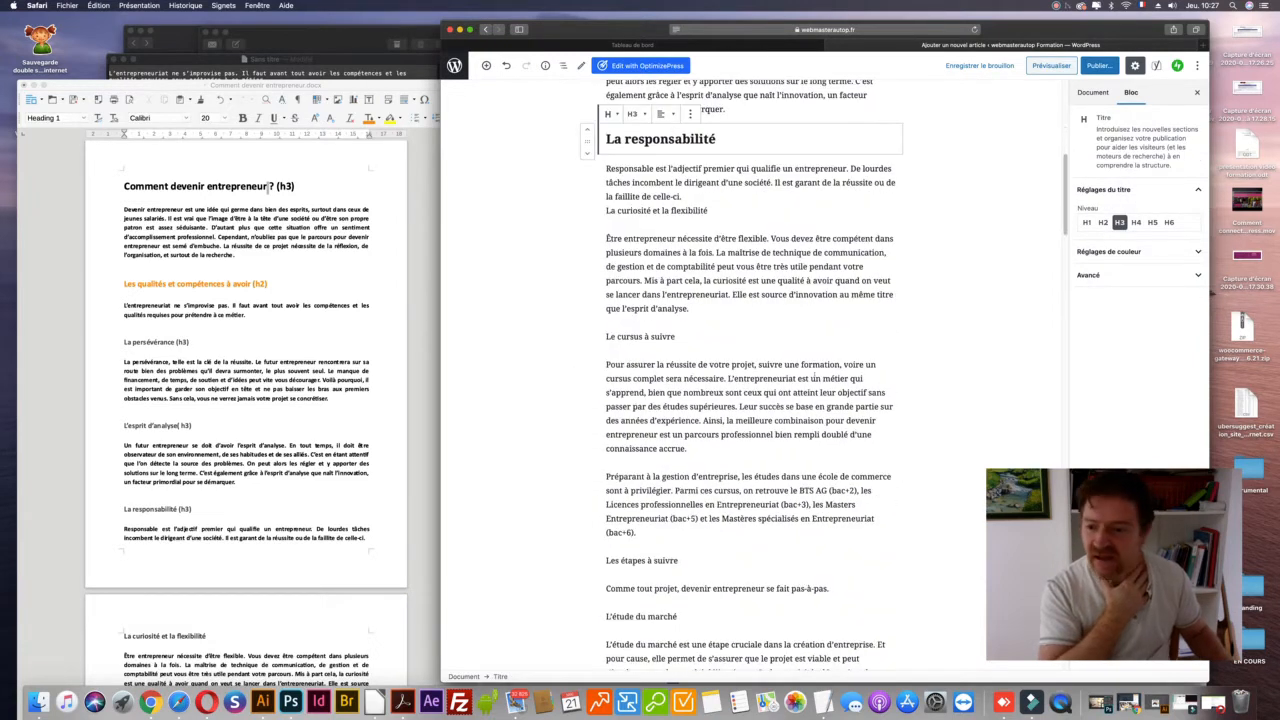
{"action": "scroll", "coordinate": [271, 440], "scroll_direction": "down", "scroll_amount": 3}
{"action": "scroll", "coordinate": [272, 440], "scroll_direction": "down", "scroll_amount": 2}
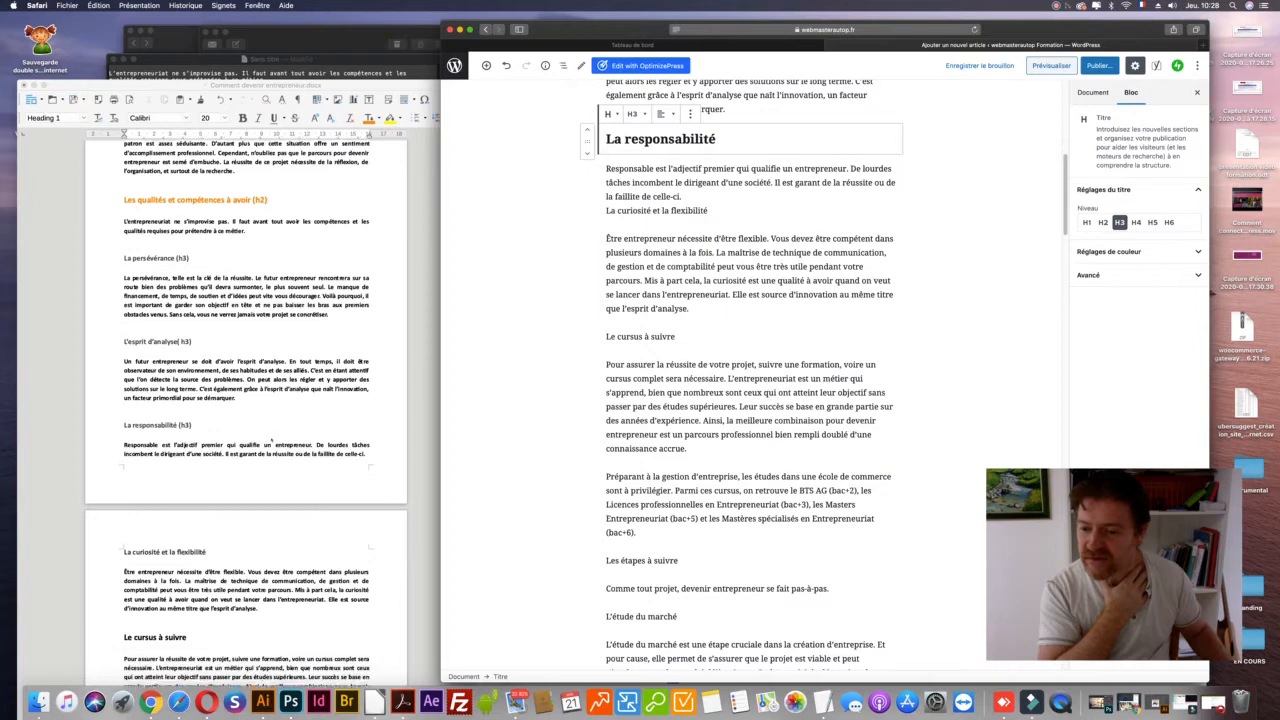
{"action": "scroll", "coordinate": [272, 440], "scroll_direction": "down", "scroll_amount": 2}
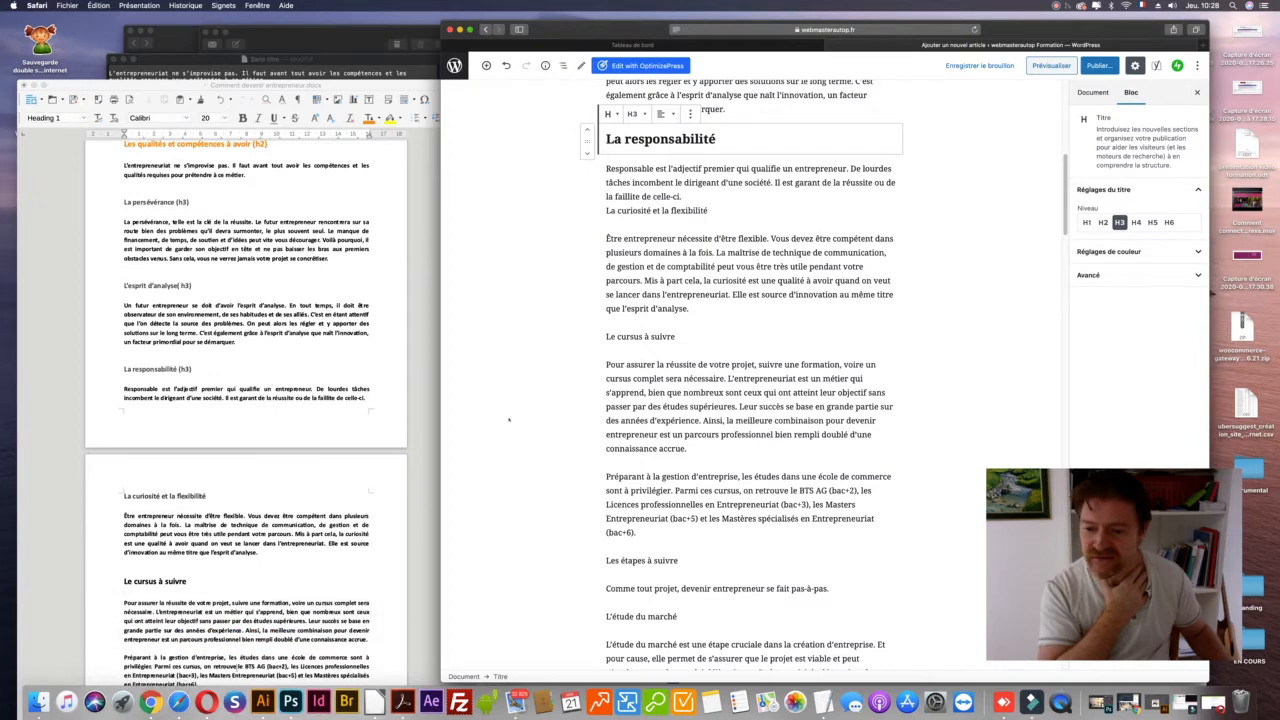
{"action": "scroll", "coordinate": [697, 287], "scroll_direction": "up", "scroll_amount": 3}
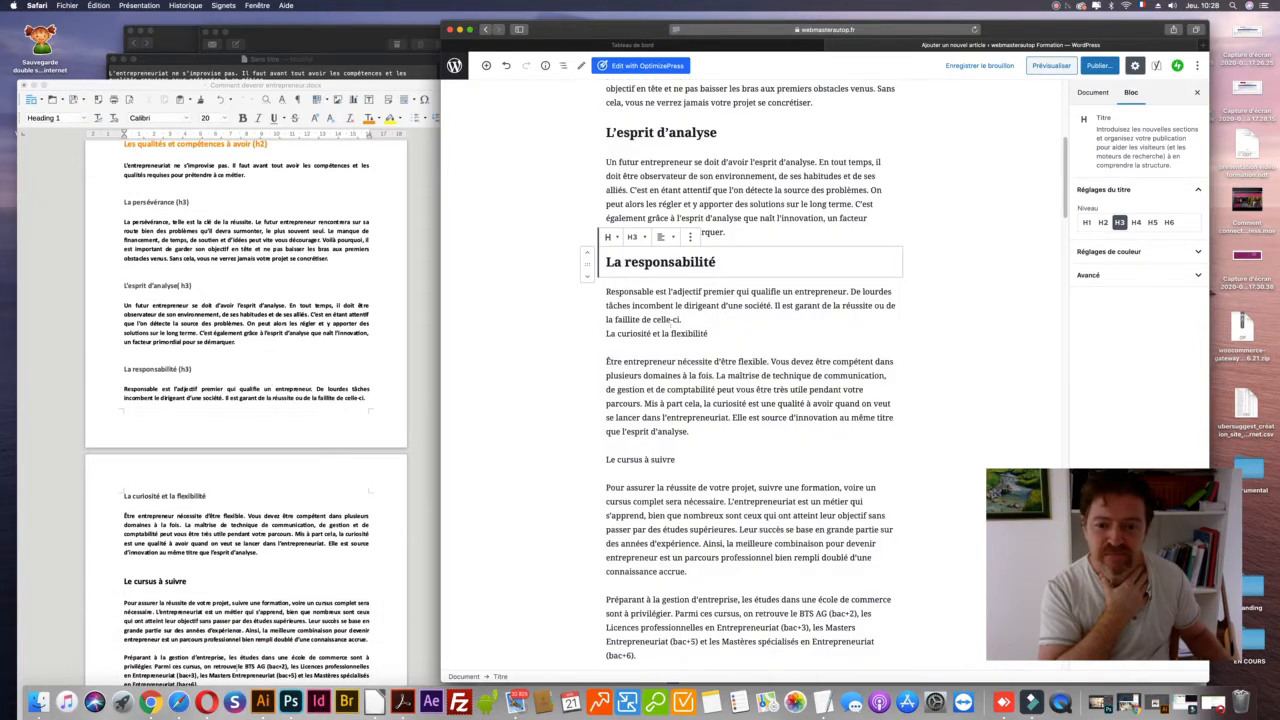
{"action": "left_click", "coordinate": [699, 320]}
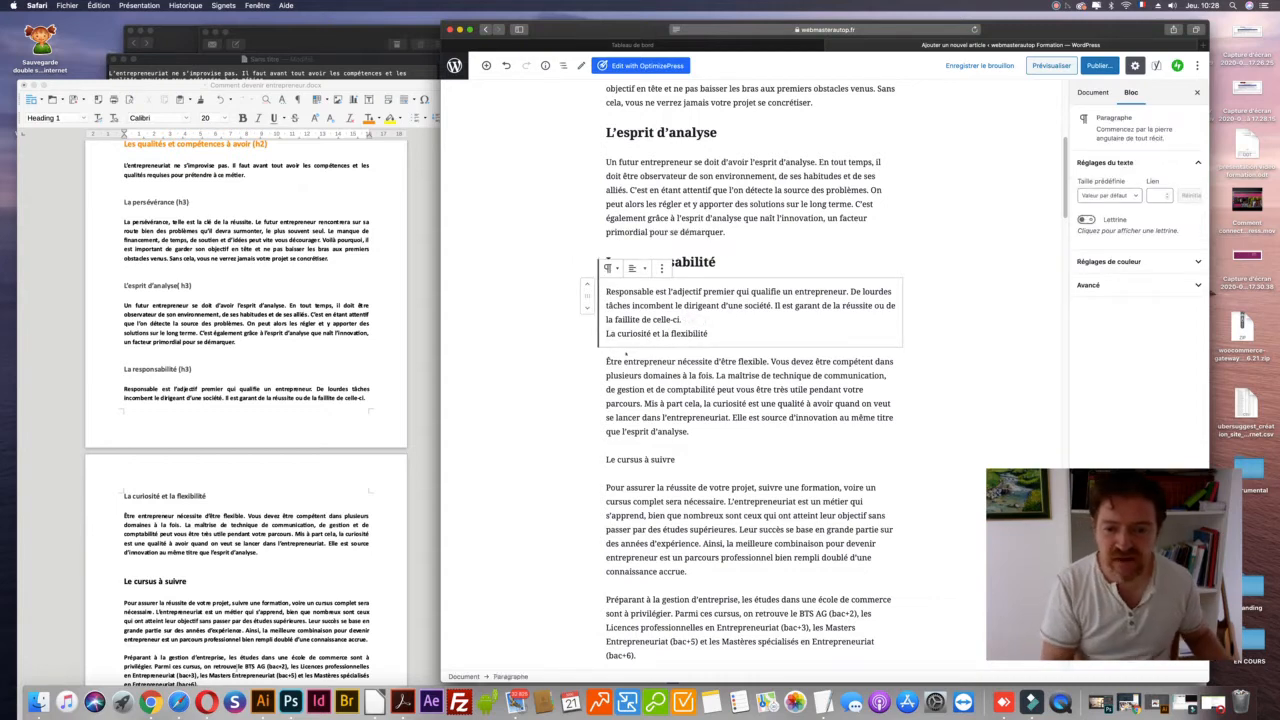
{"action": "double_click", "coordinate": [633, 333]}
{"action": "left_click", "coordinate": [695, 320]}
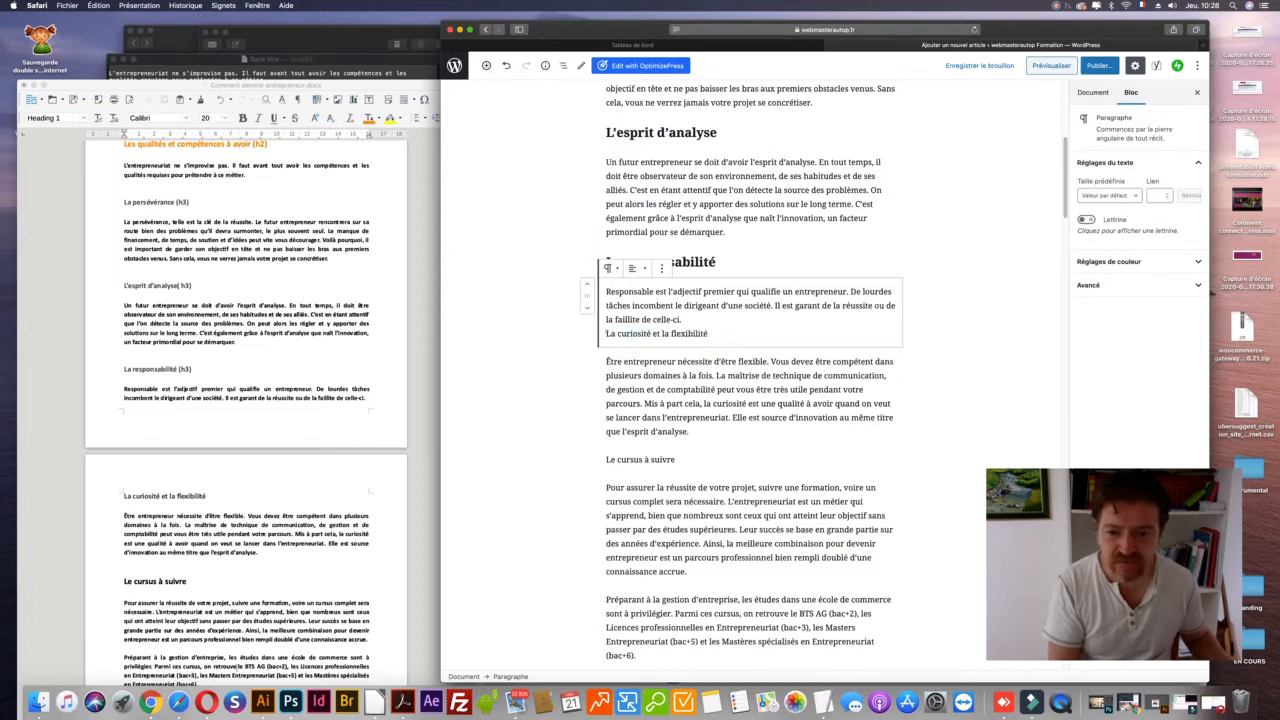
{"action": "key", "text": "Return"}
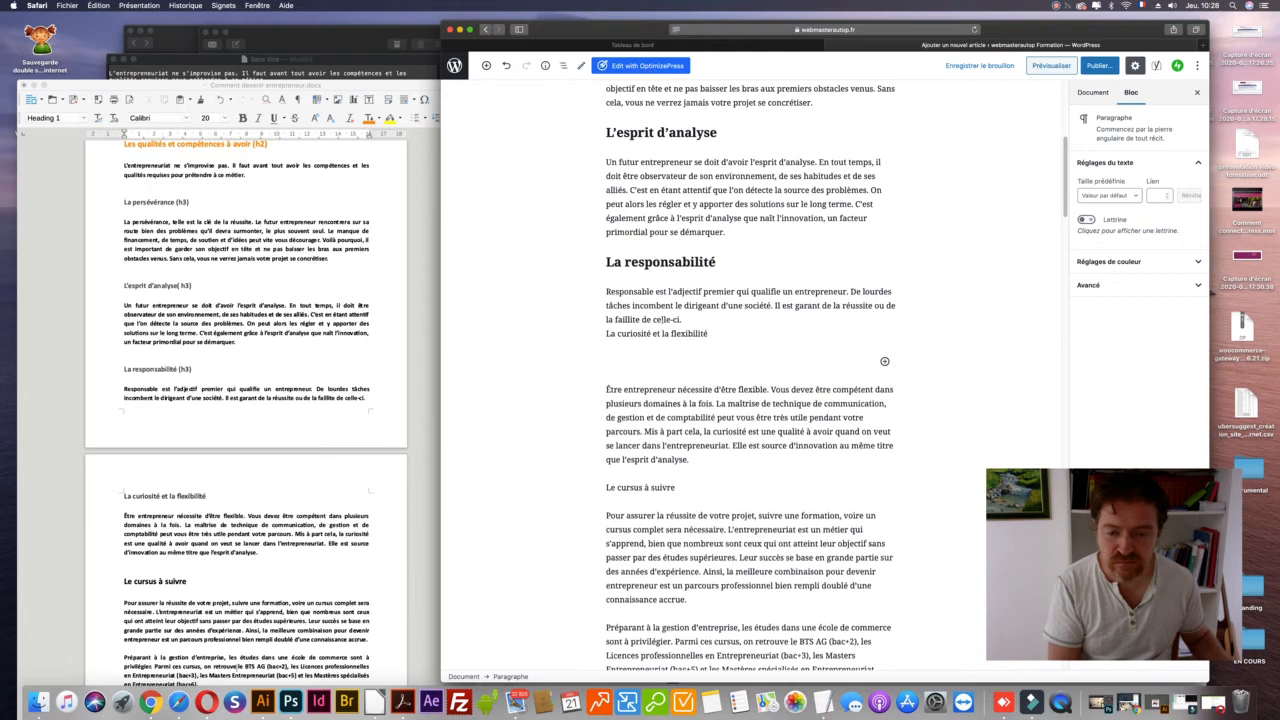
{"action": "key", "text": "BackSpace"}
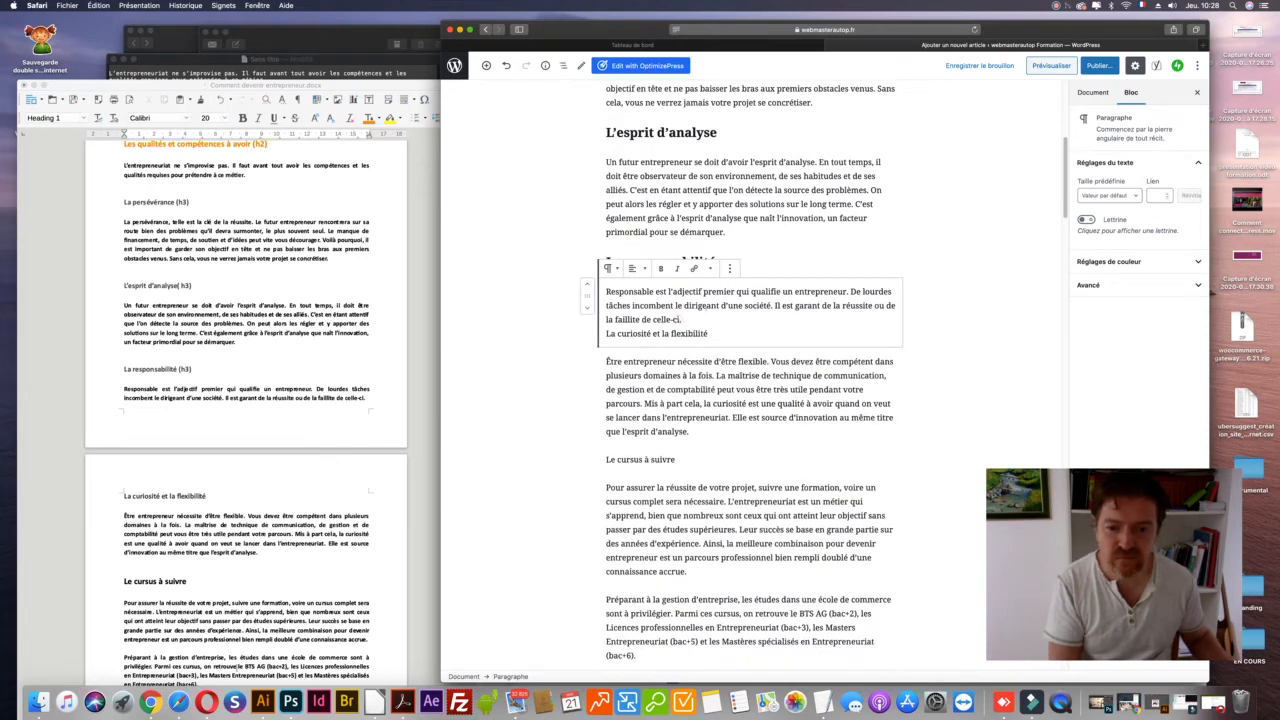
- Try again to split the paragraph after "la faillite de celle-ci." and undo each inserted break
{"action": "left_click_drag", "start_coordinate": [702, 313], "coordinate": [642, 292]}
{"action": "left_click", "coordinate": [690, 319]}
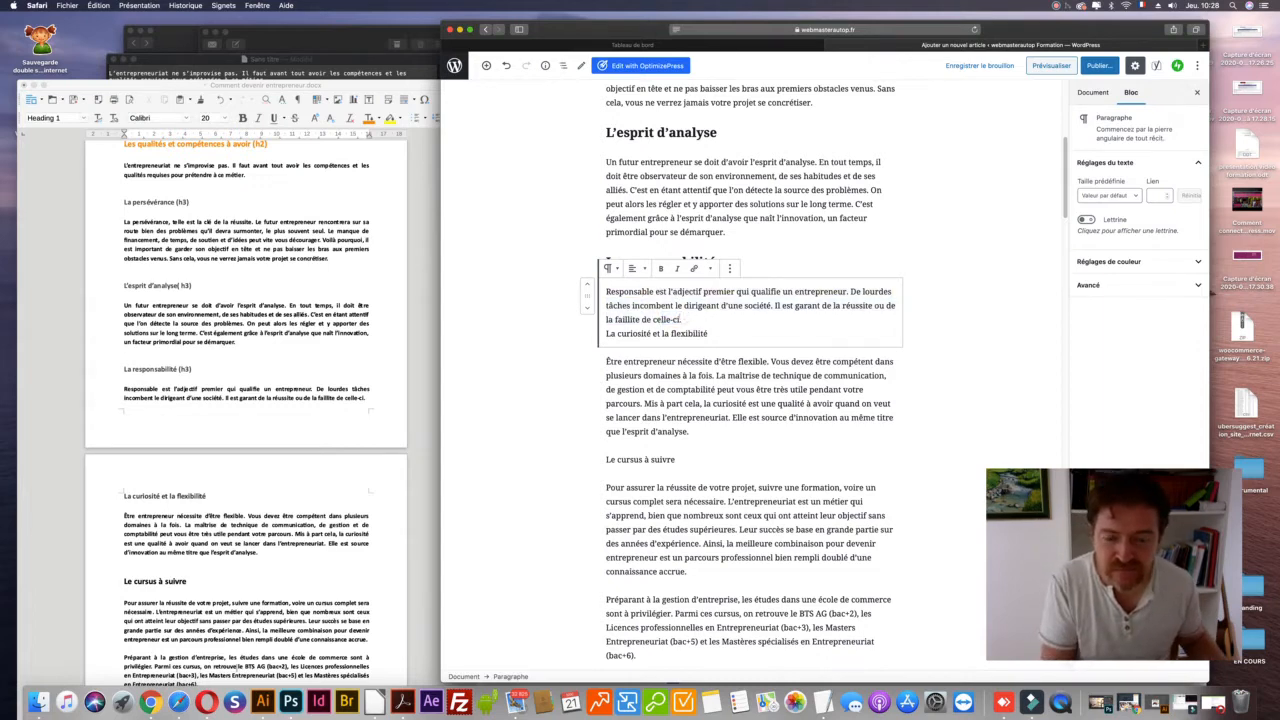
{"action": "triple_click", "coordinate": [683, 319]}
{"action": "left_click", "coordinate": [684, 319]}
{"action": "key", "text": "Return"}
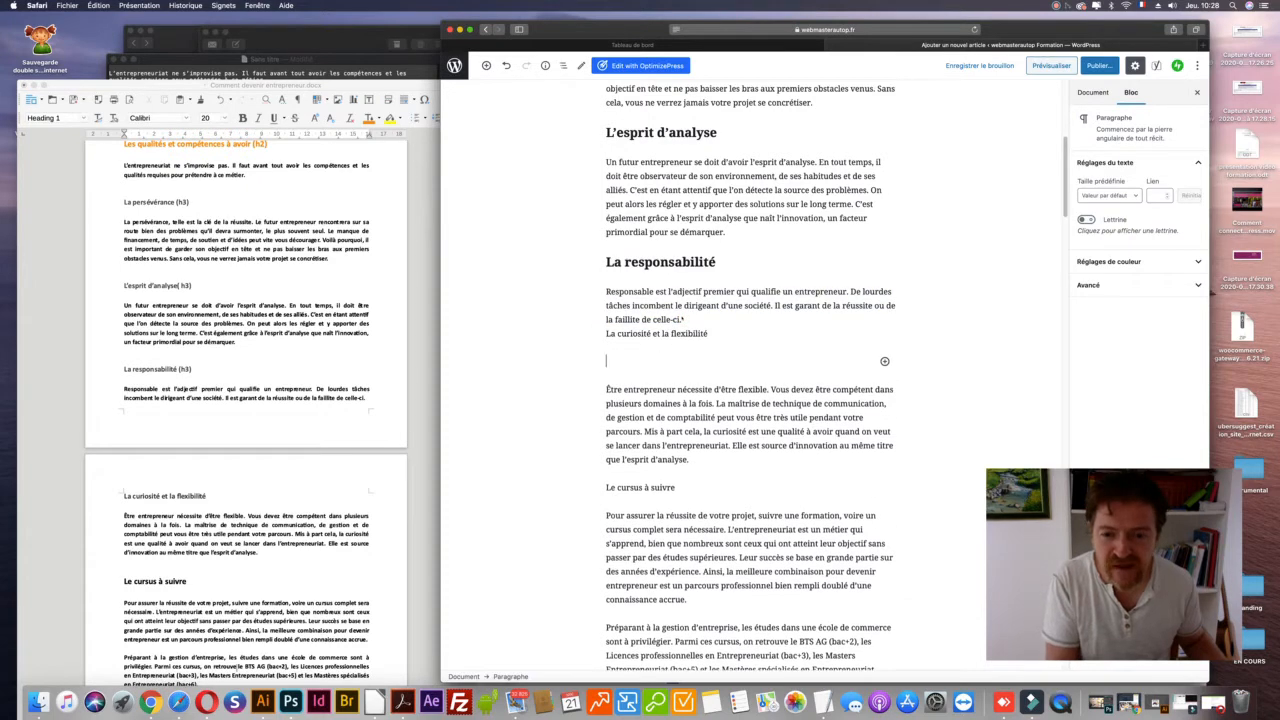
{"action": "key", "text": "super+z"}
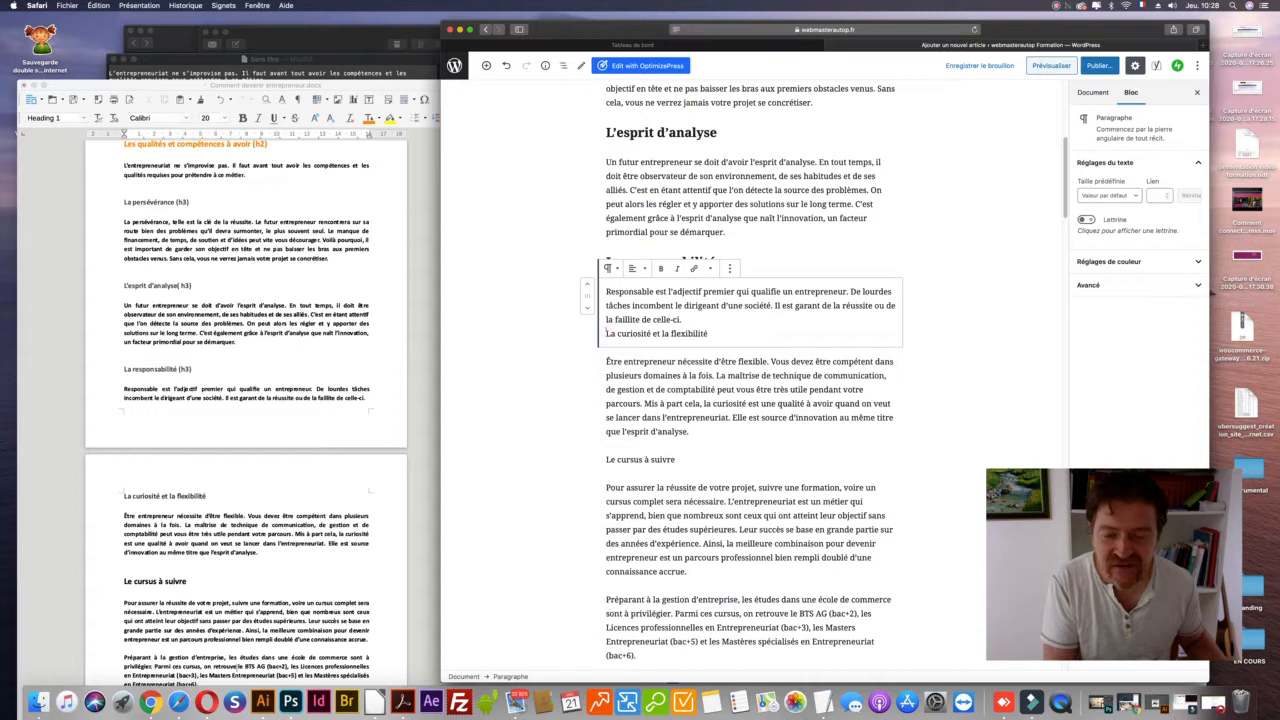
{"action": "key", "text": "Return"}
{"action": "key", "text": "super+z"}
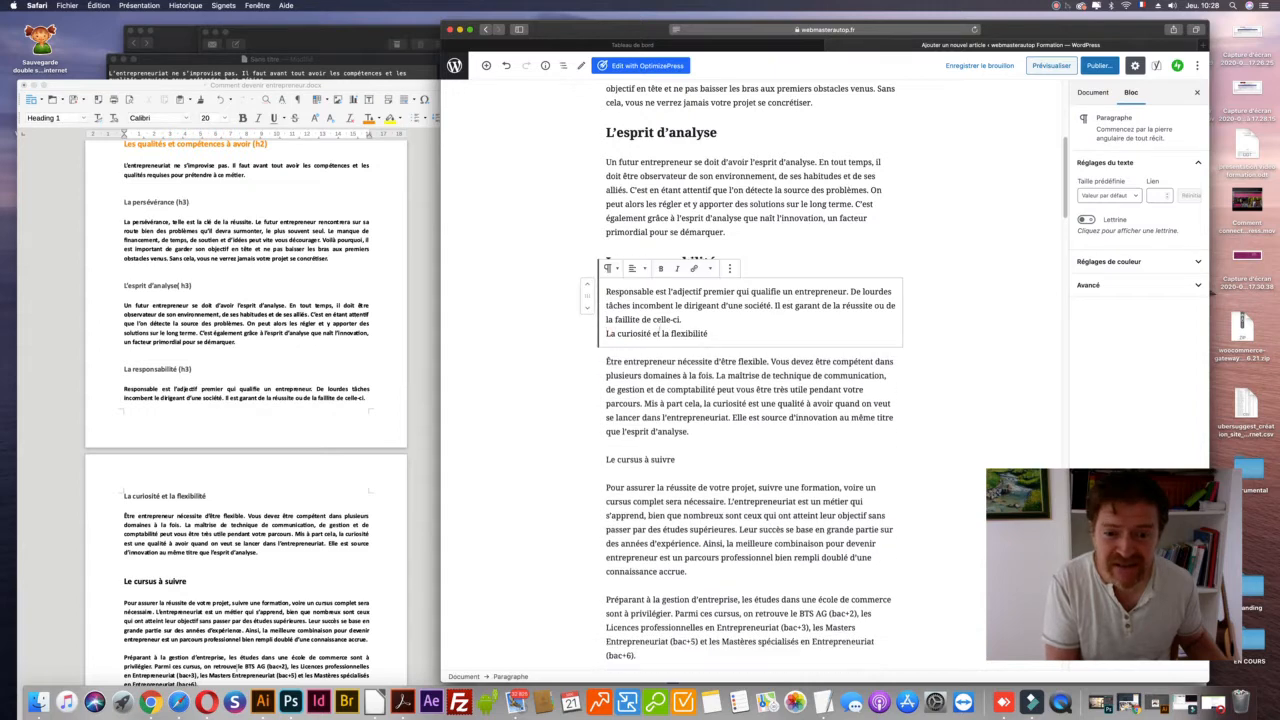
{"action": "triple_click", "coordinate": [660, 333]}
{"action": "triple_click", "coordinate": [665, 333]}
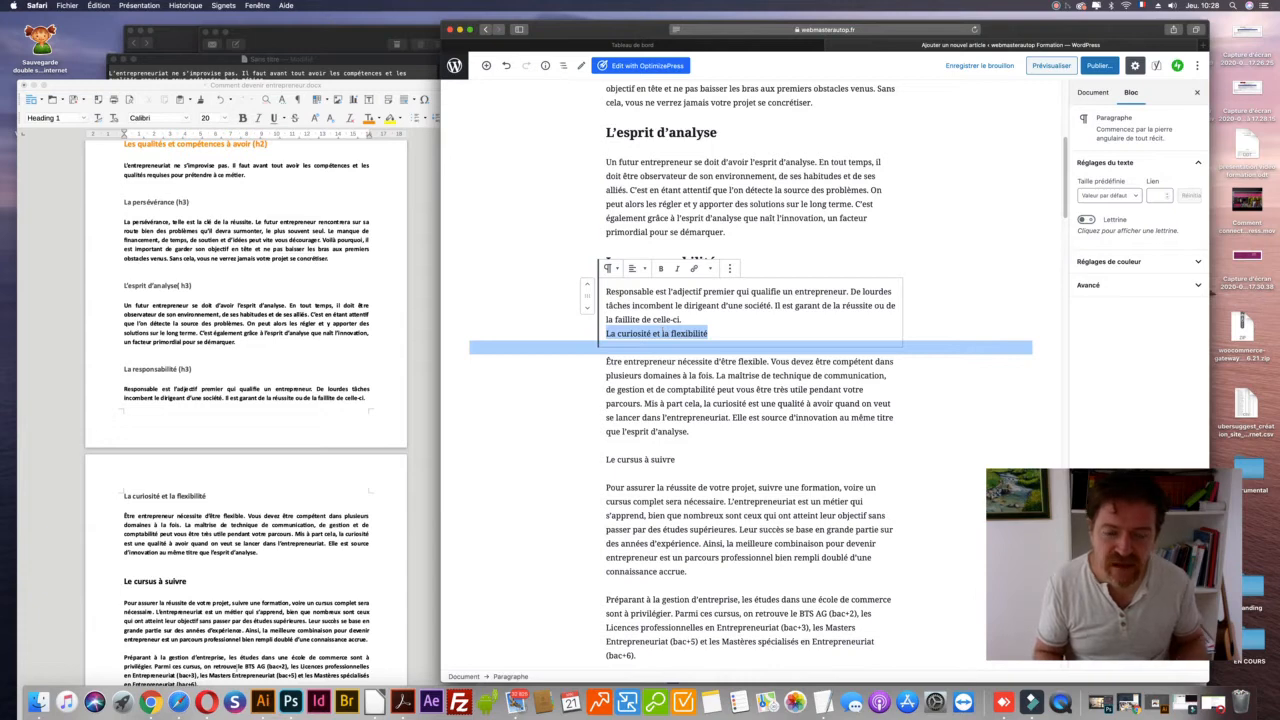
{"action": "left_click", "coordinate": [686, 319]}
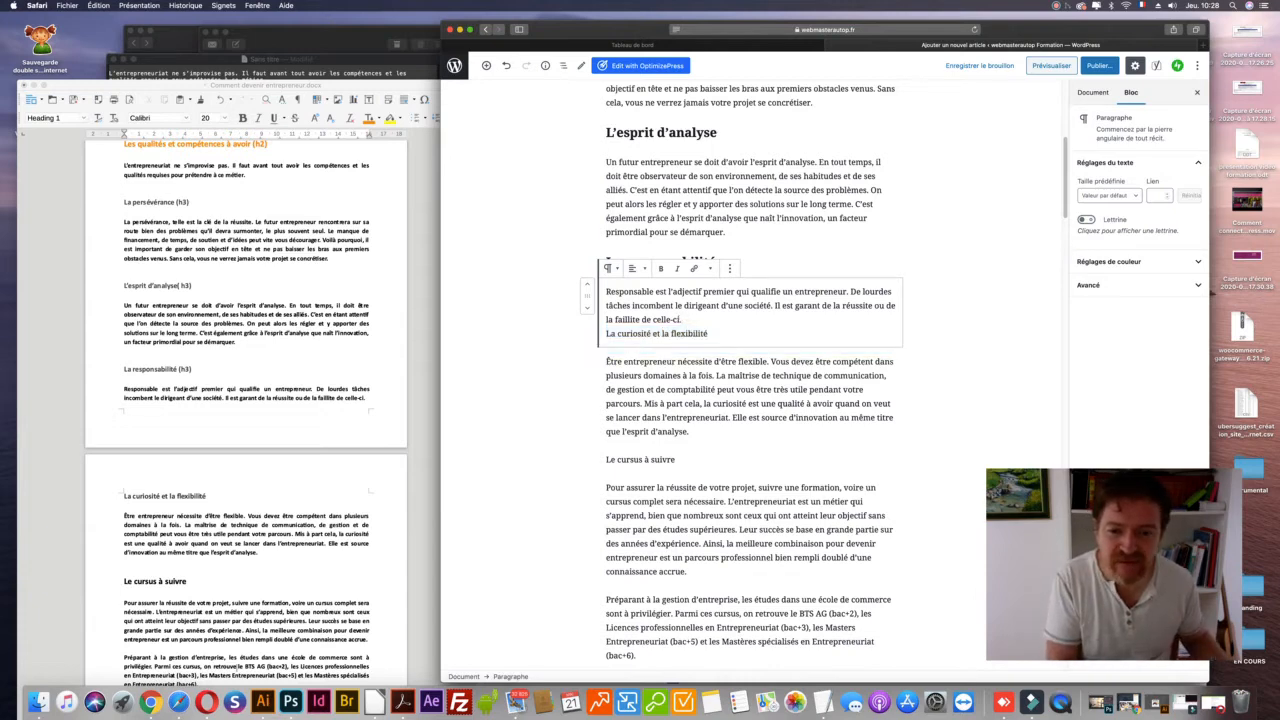
{"action": "left_click", "coordinate": [604, 334]}
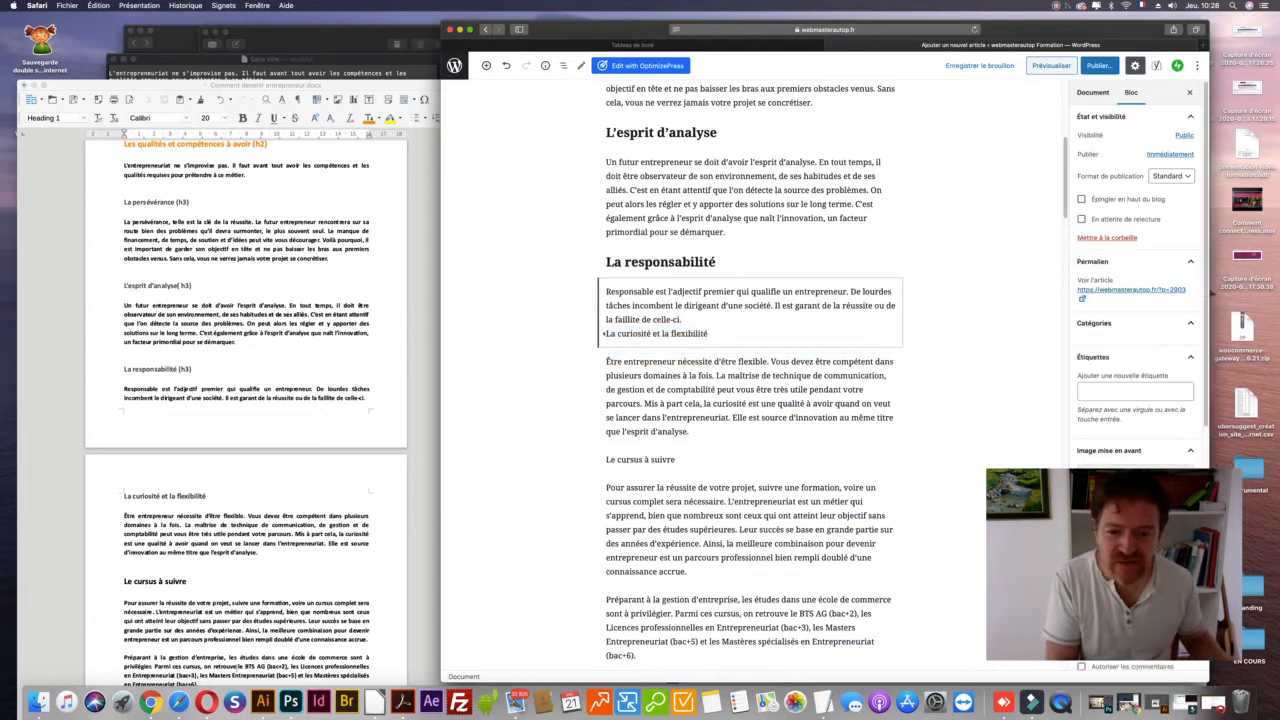
- Edit the paragraph under "La responsabilité" as HTML, add a line break before its <br> tag, and return to visual editing
{"action": "left_click", "coordinate": [655, 290]}
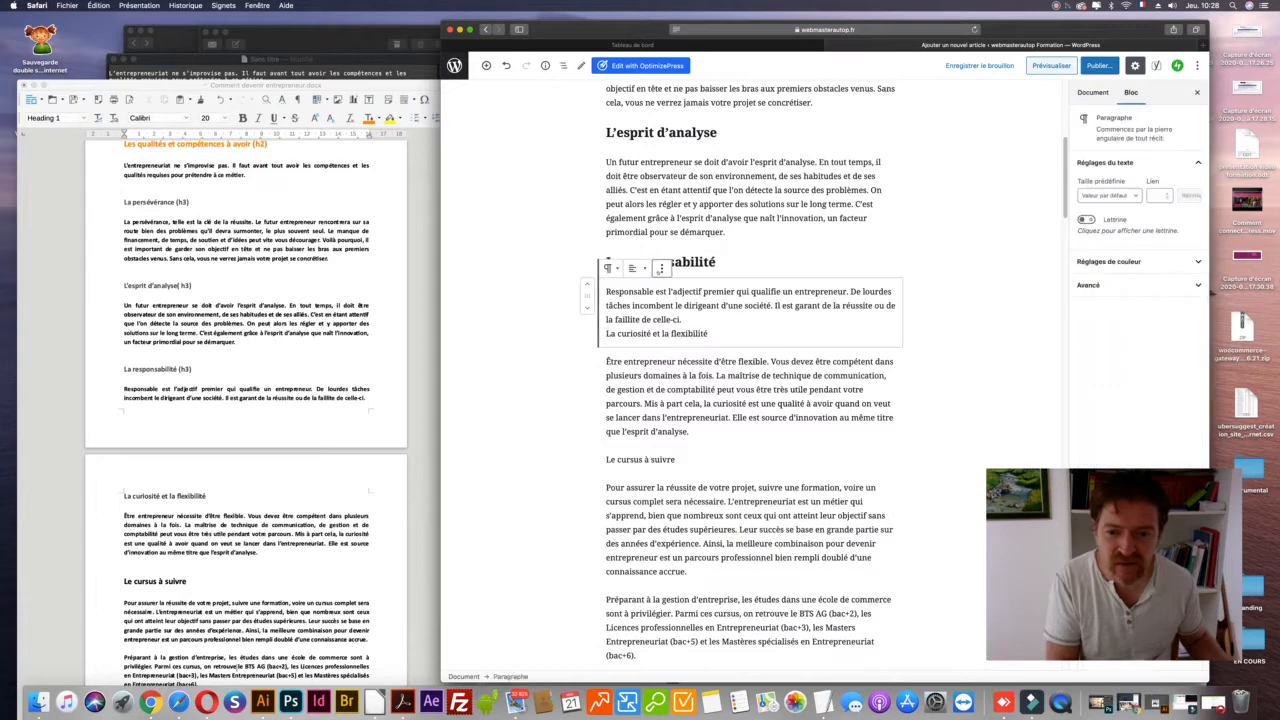
{"action": "left_click", "coordinate": [660, 269]}
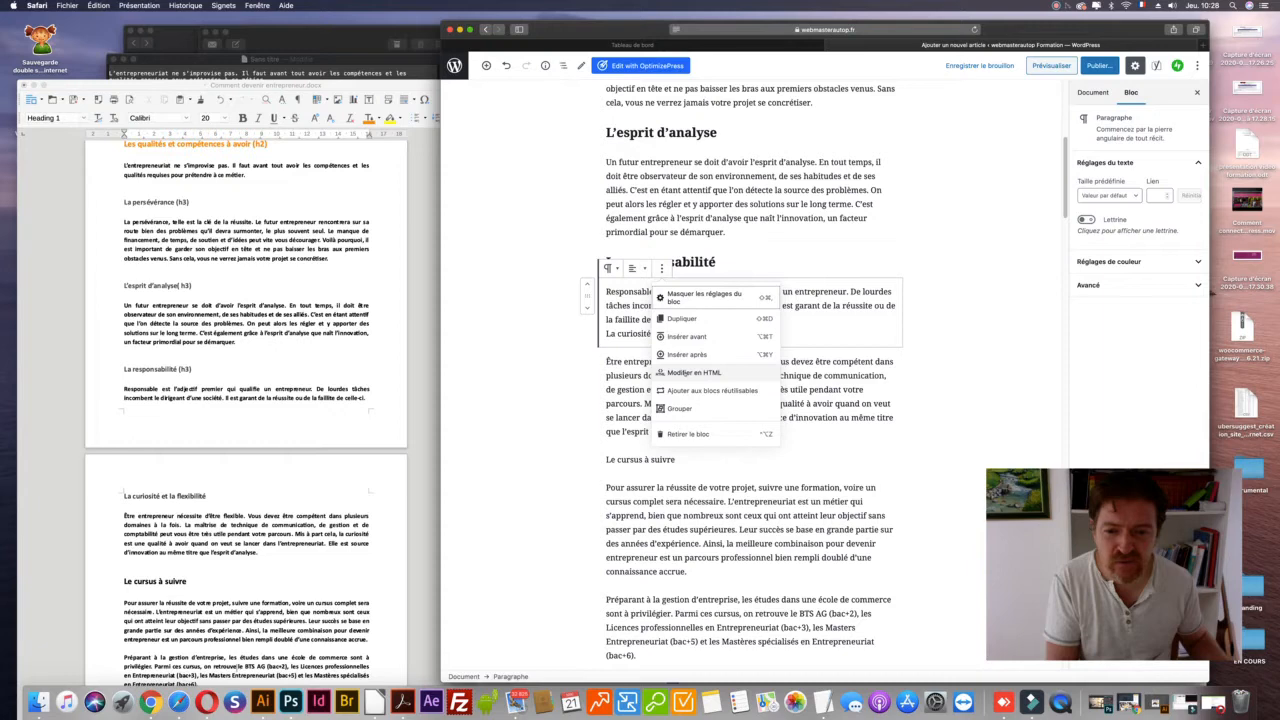
{"action": "left_click", "coordinate": [690, 372]}
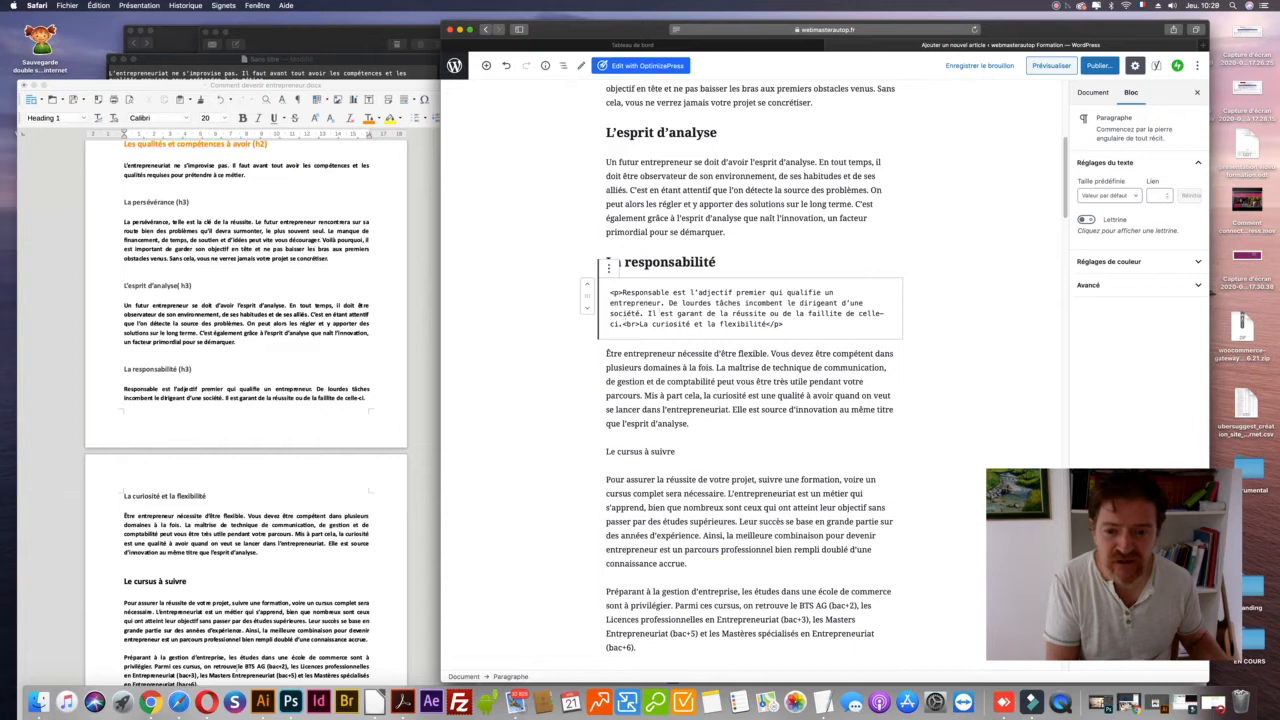
{"action": "key", "text": "Return"}
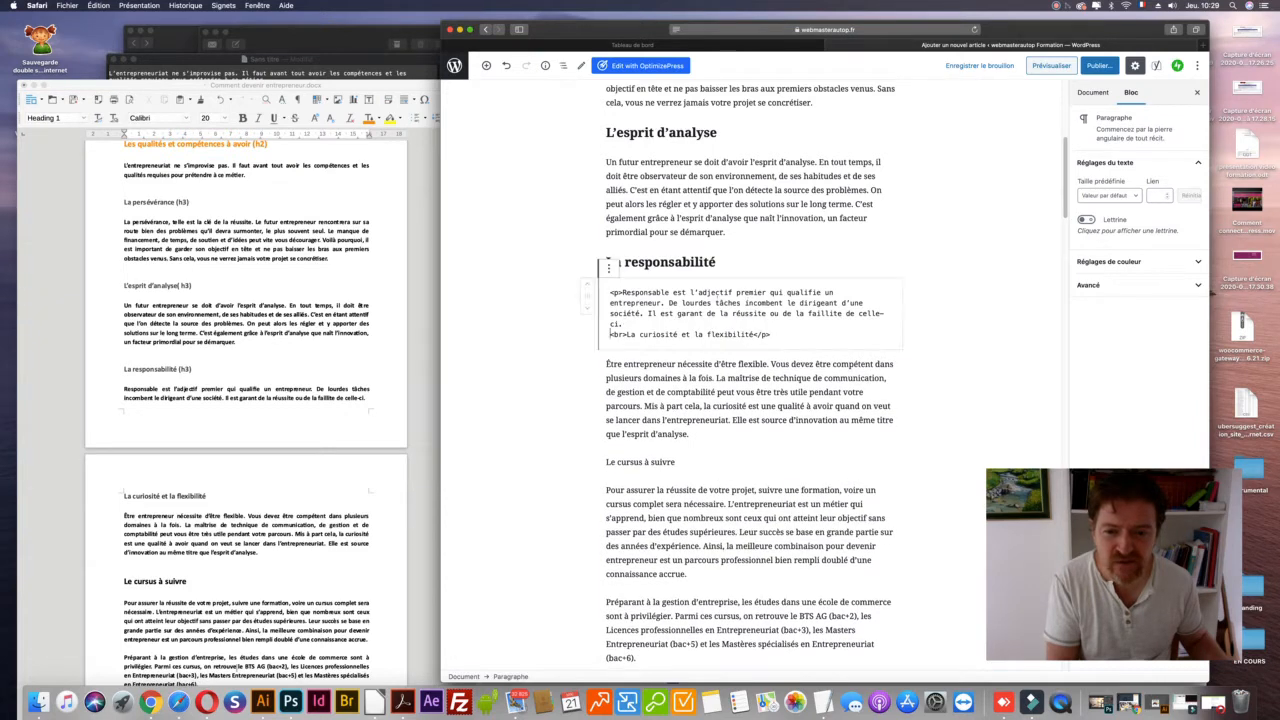
{"action": "left_click", "coordinate": [607, 268]}
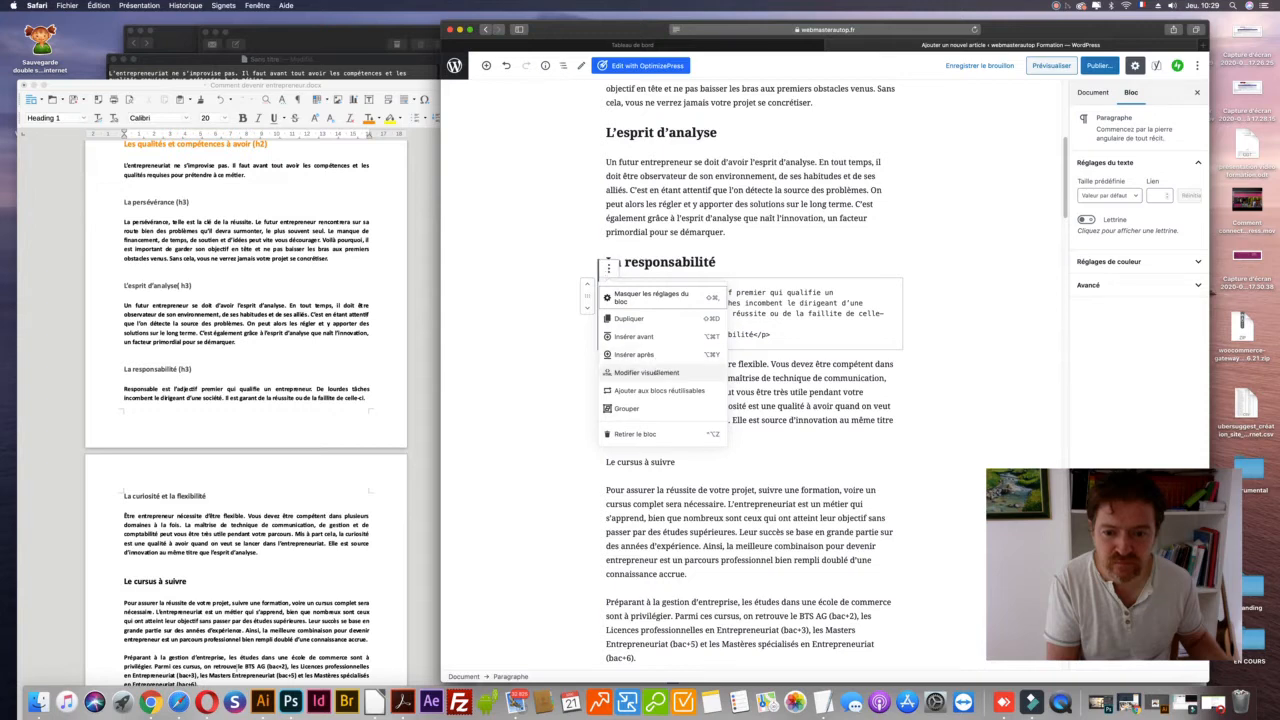
{"action": "left_click", "coordinate": [655, 372]}
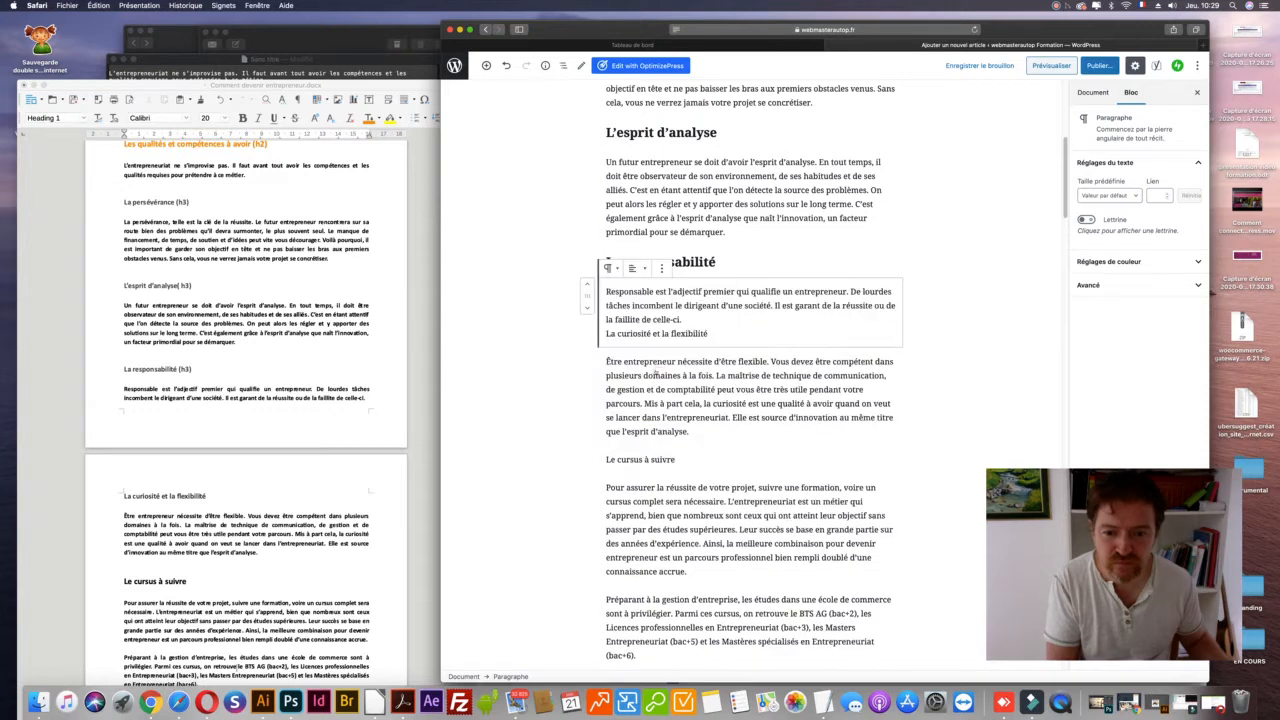
- Split the line "La curiosité et la flexibilité" off into its own paragraph block
{"action": "triple_click", "coordinate": [607, 333]}
{"action": "left_click", "coordinate": [606, 333]}
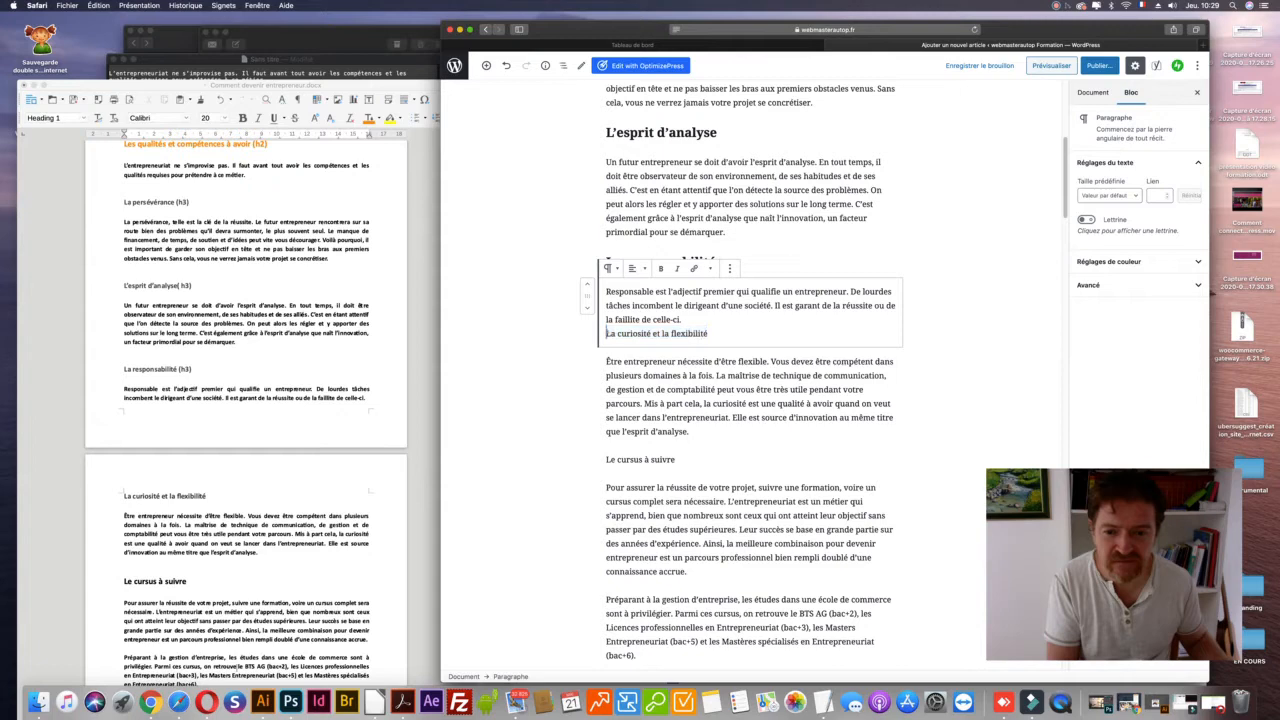
{"action": "key", "text": "Return"}
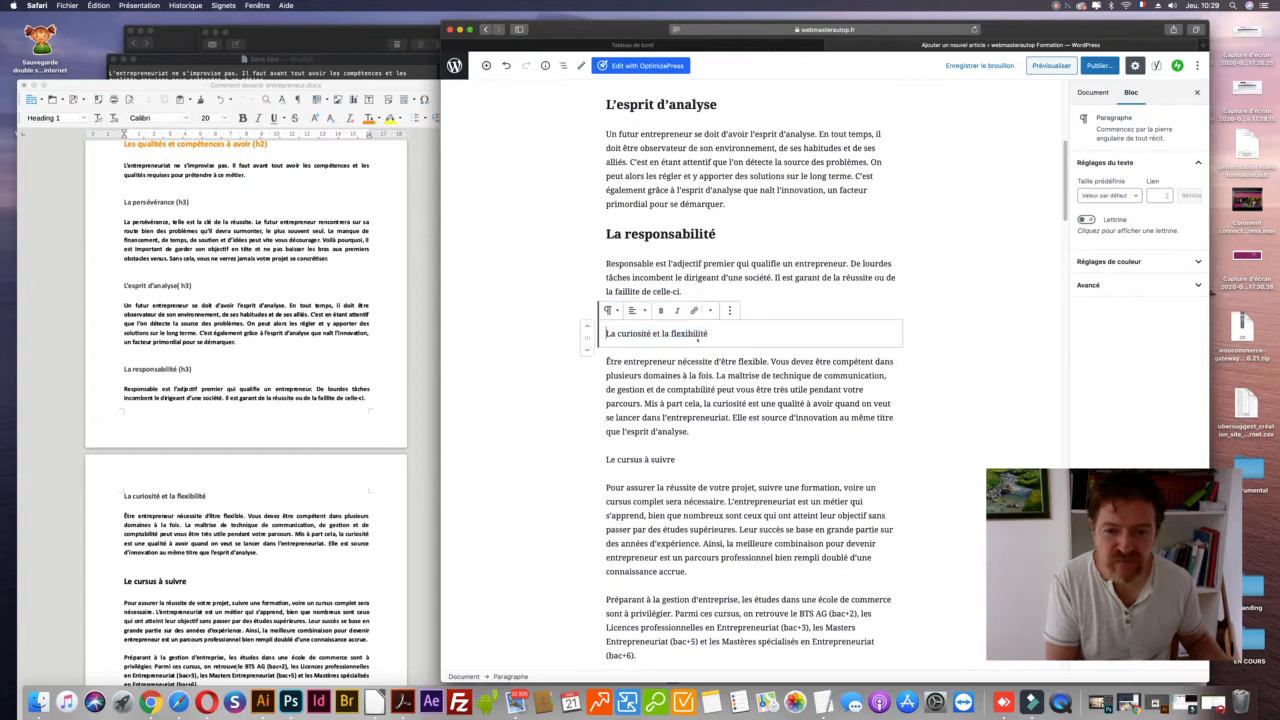
{"action": "left_click", "coordinate": [548, 265]}
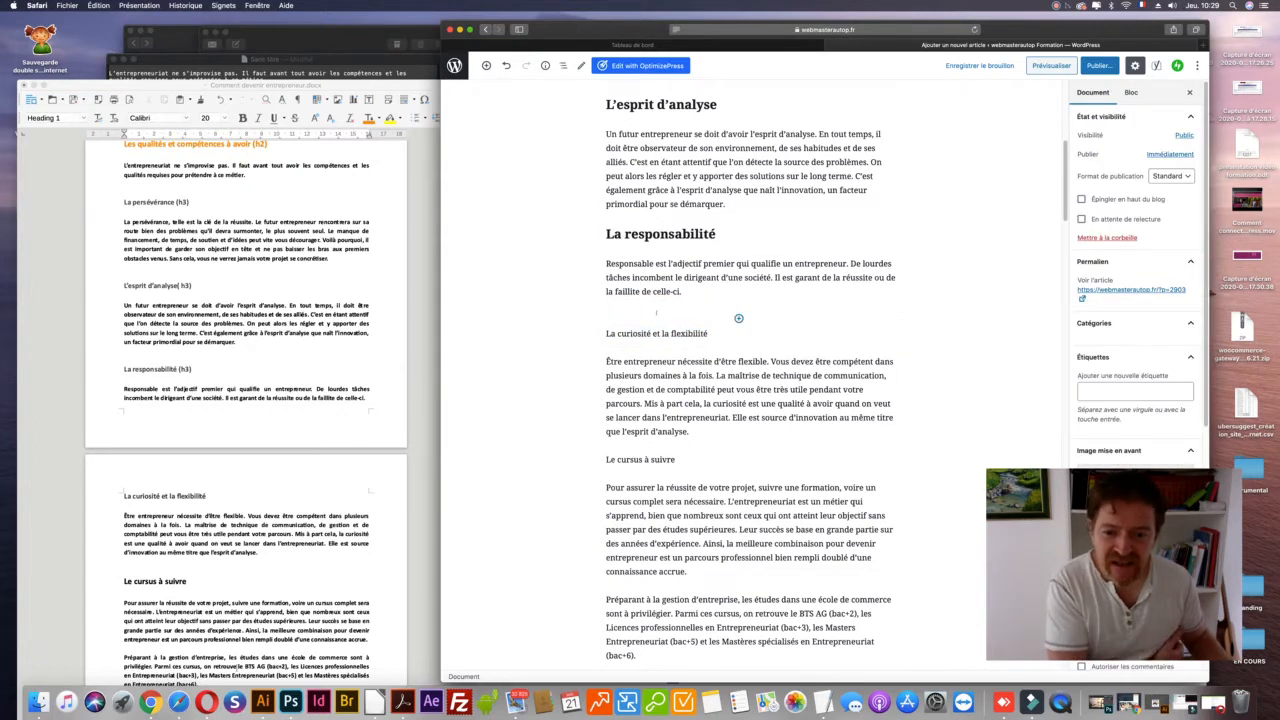
- Remove the empty line left at the end of the paragraph under "La responsabilité"
{"action": "left_click", "coordinate": [655, 311]}
{"action": "scroll", "coordinate": [655, 313], "scroll_direction": "up", "scroll_amount": 1}
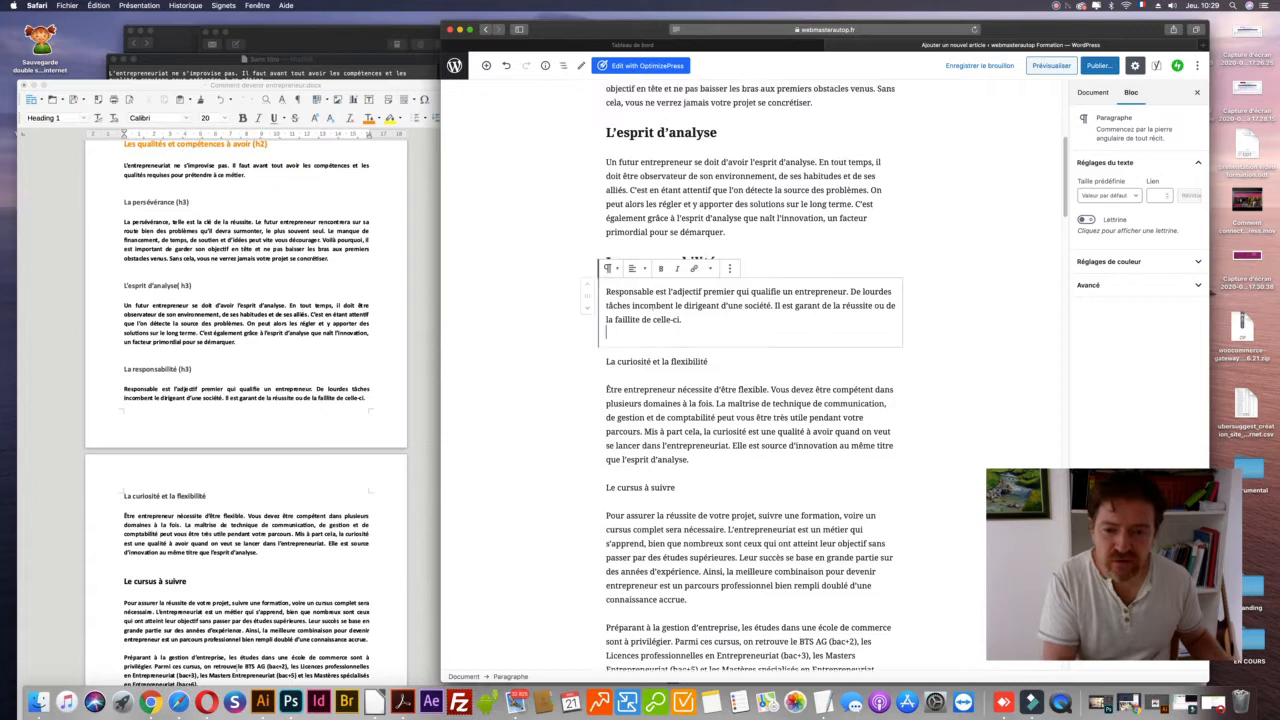
{"action": "key", "text": "BackSpace"}
{"action": "left_click", "coordinate": [543, 310]}
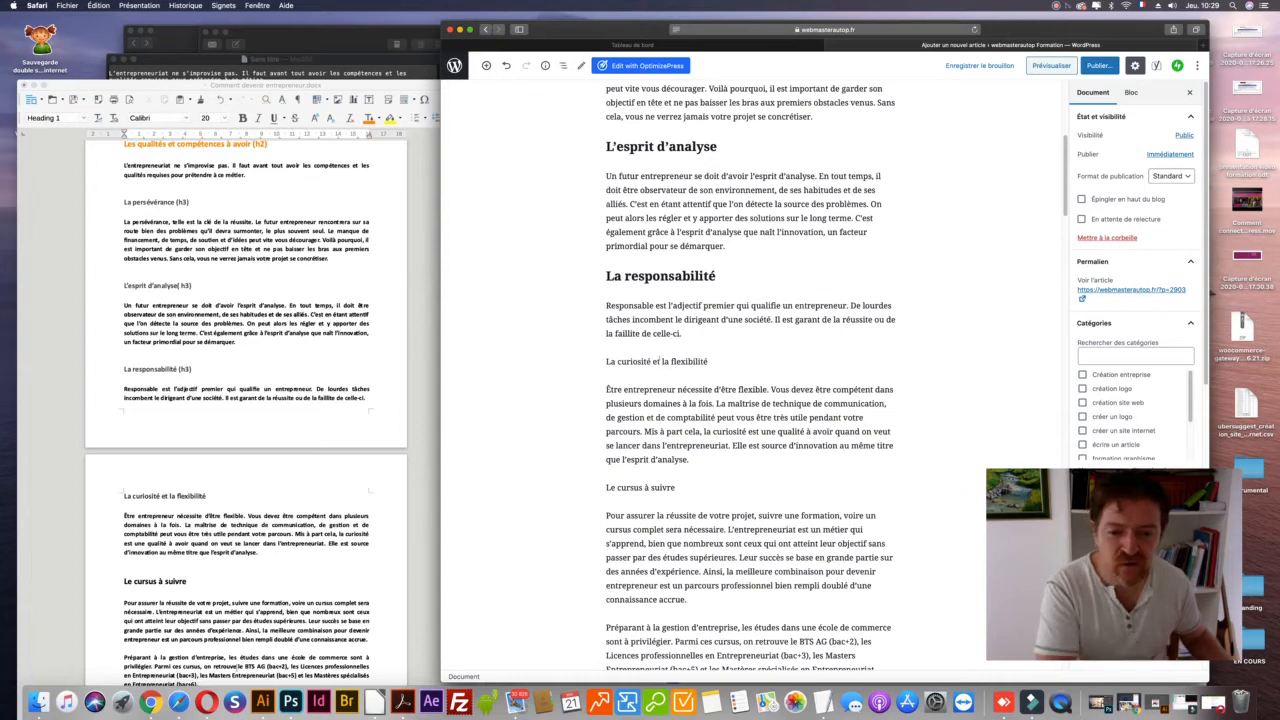
- Check the HTML code of the paragraph under "La responsabilité" and return to visual editing
{"action": "left_click", "coordinate": [659, 361]}
{"action": "left_click", "coordinate": [705, 318]}
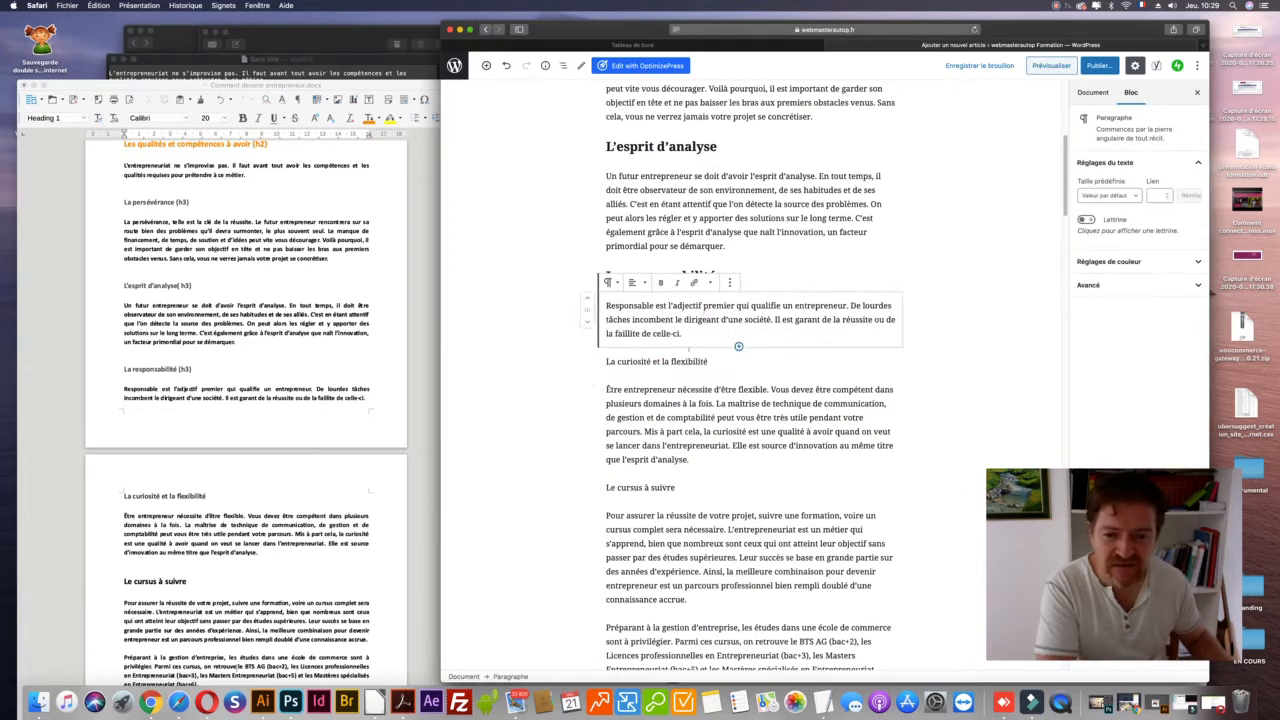
{"action": "left_click", "coordinate": [729, 282]}
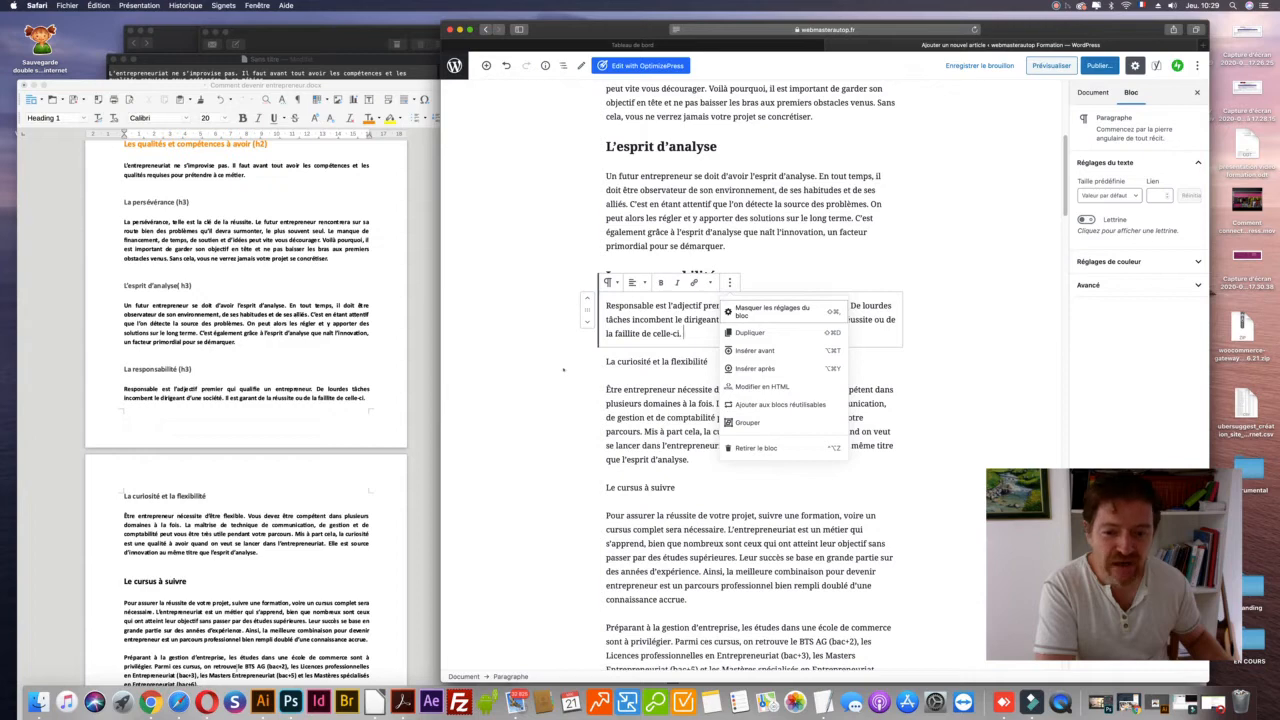
{"action": "left_click", "coordinate": [735, 386]}
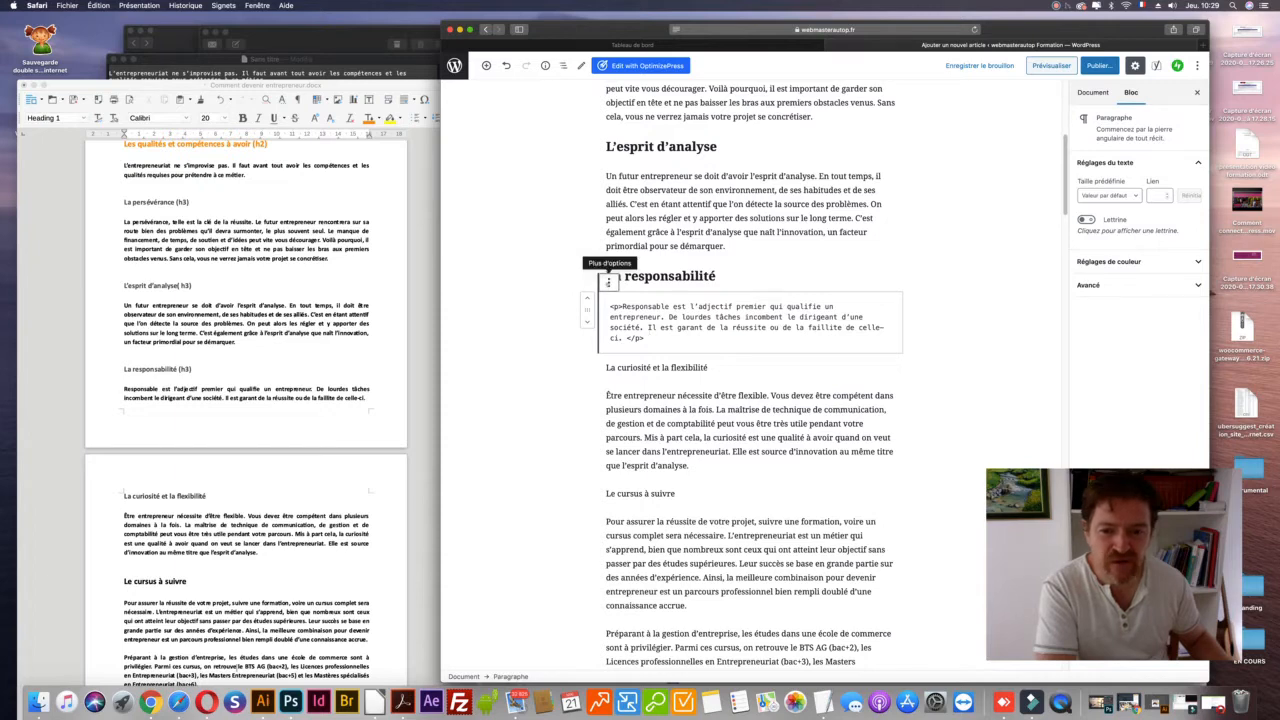
{"action": "left_click", "coordinate": [608, 282]}
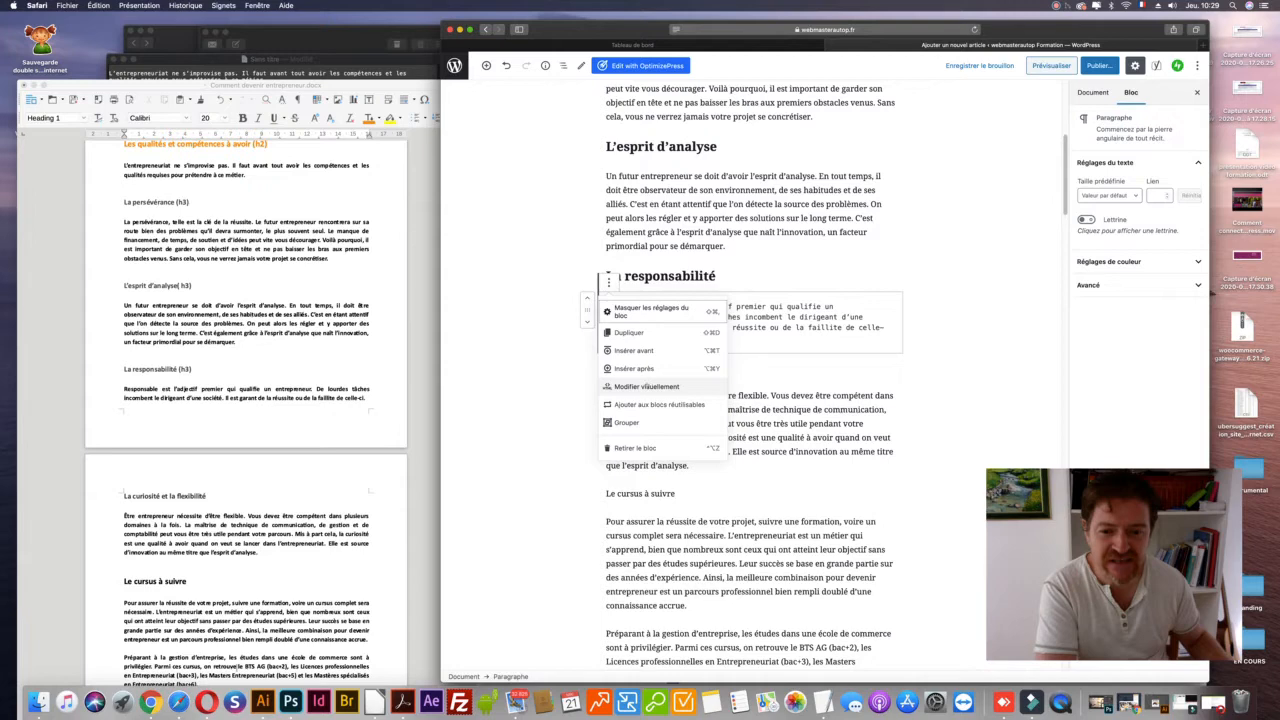
{"action": "left_click", "coordinate": [646, 386]}
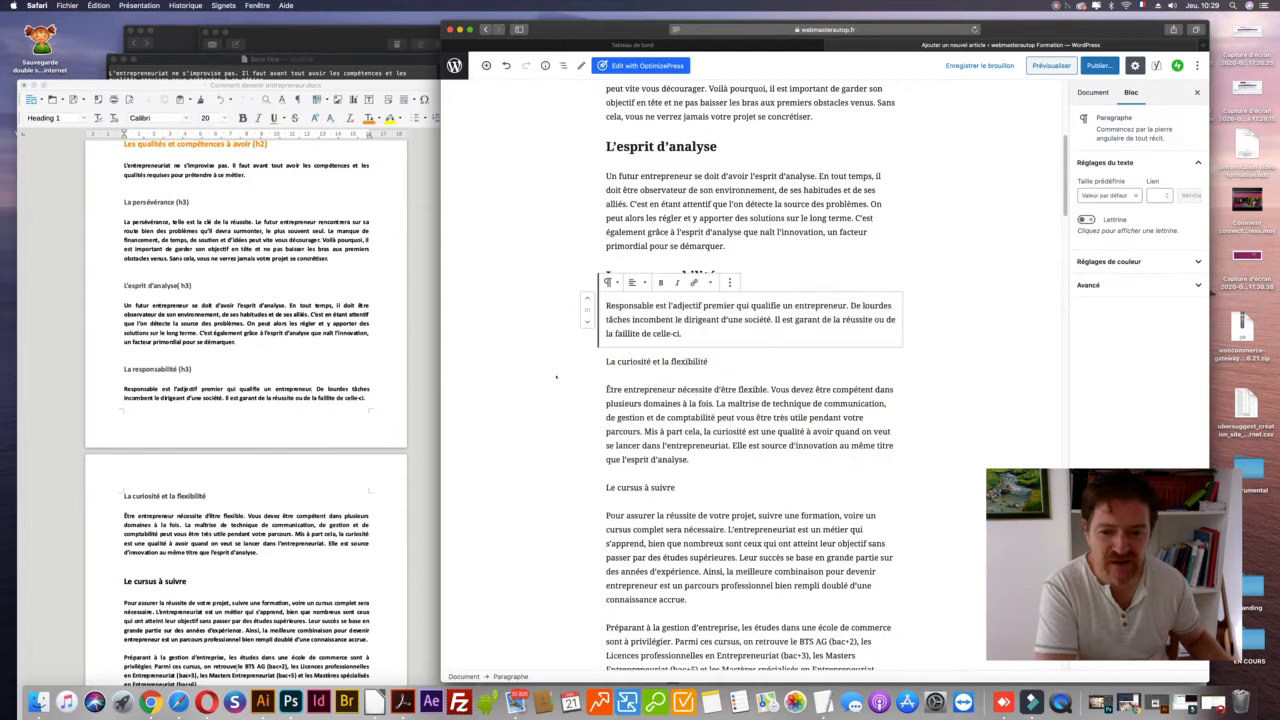
- Transform the paragraph "La curiosité et la flexibilité" into a heading block and set it to Titre 3
{"action": "left_click", "coordinate": [556, 376]}
{"action": "left_click", "coordinate": [651, 361]}
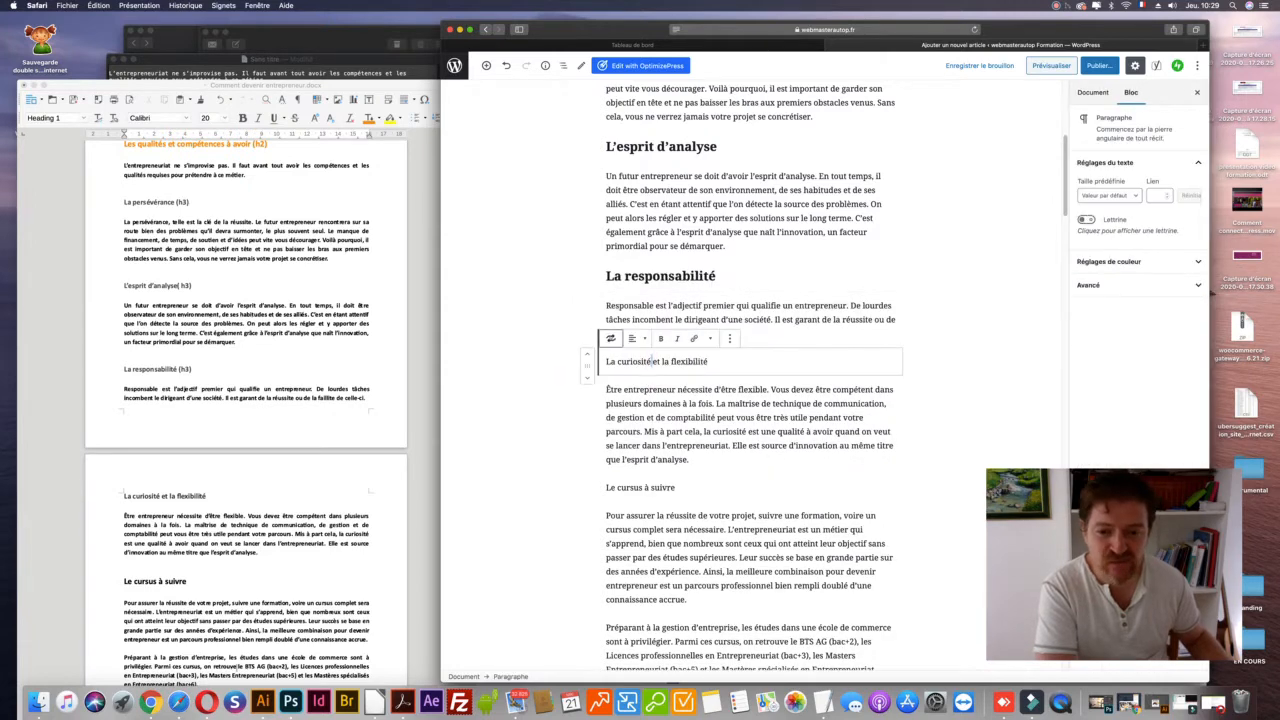
{"action": "left_click", "coordinate": [611, 338]}
{"action": "left_click", "coordinate": [629, 392]}
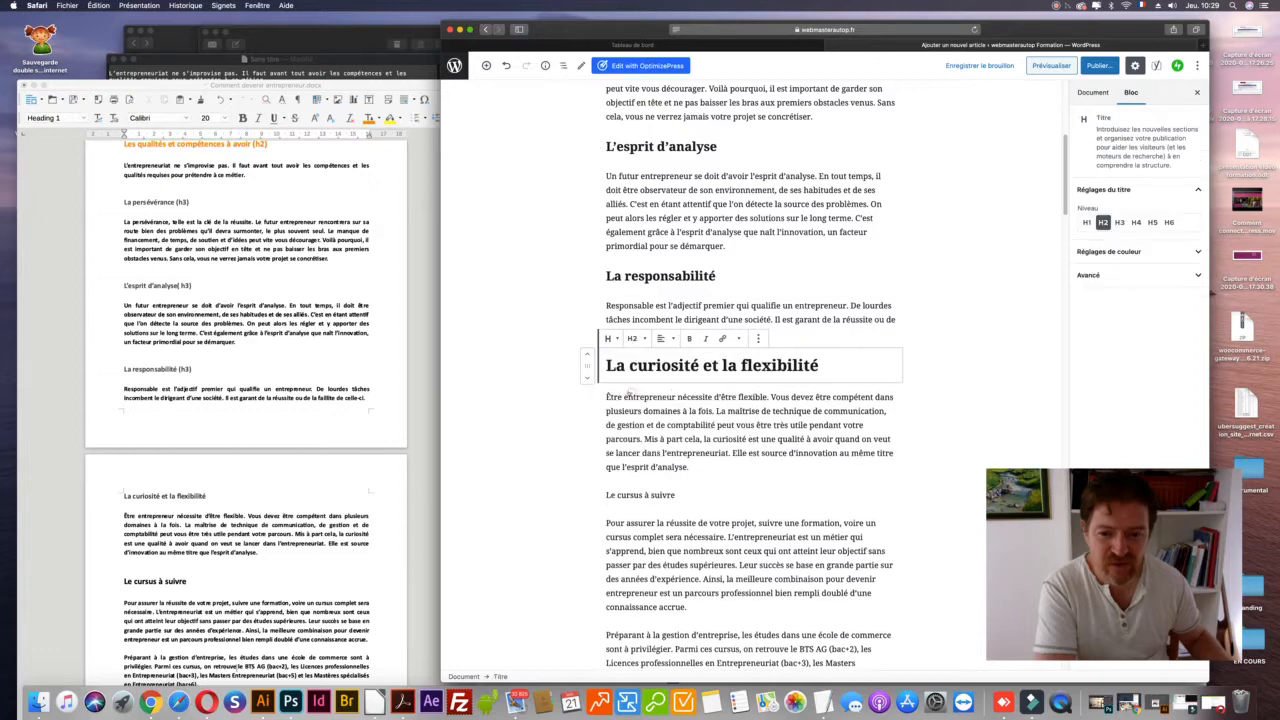
{"action": "left_click", "coordinate": [633, 338]}
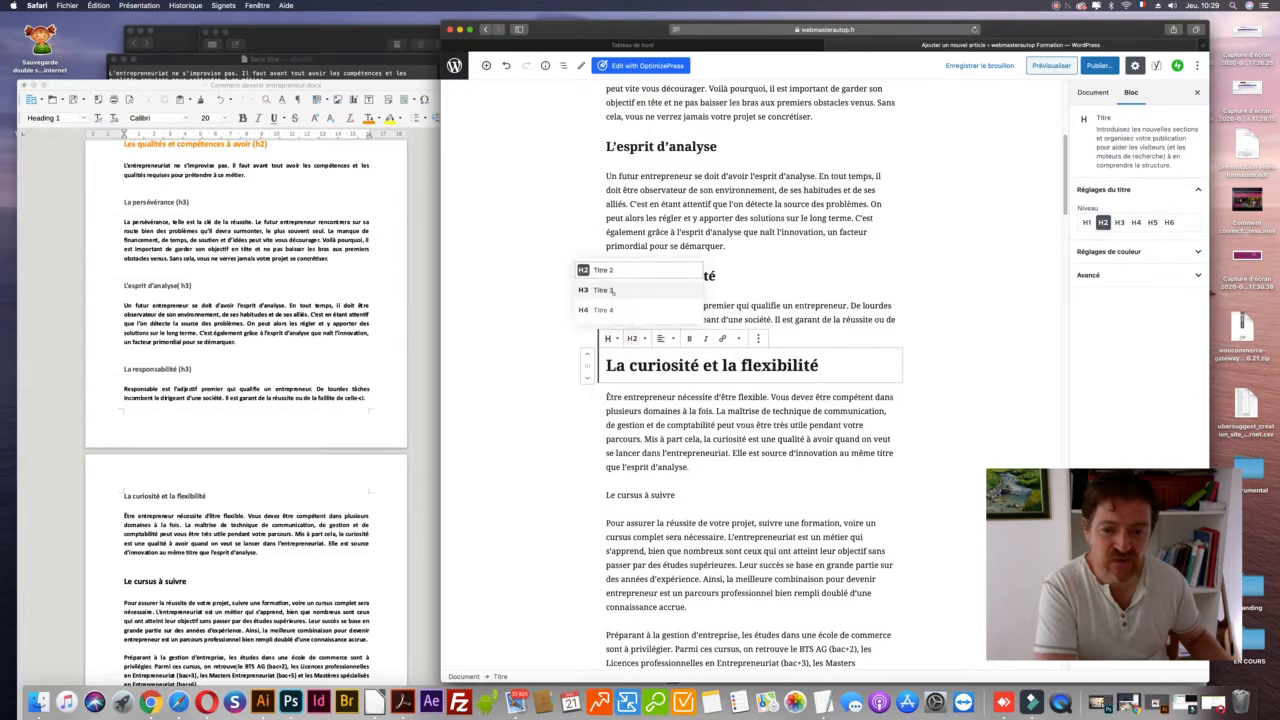
{"action": "left_click", "coordinate": [616, 293]}
{"action": "left_click", "coordinate": [531, 332]}
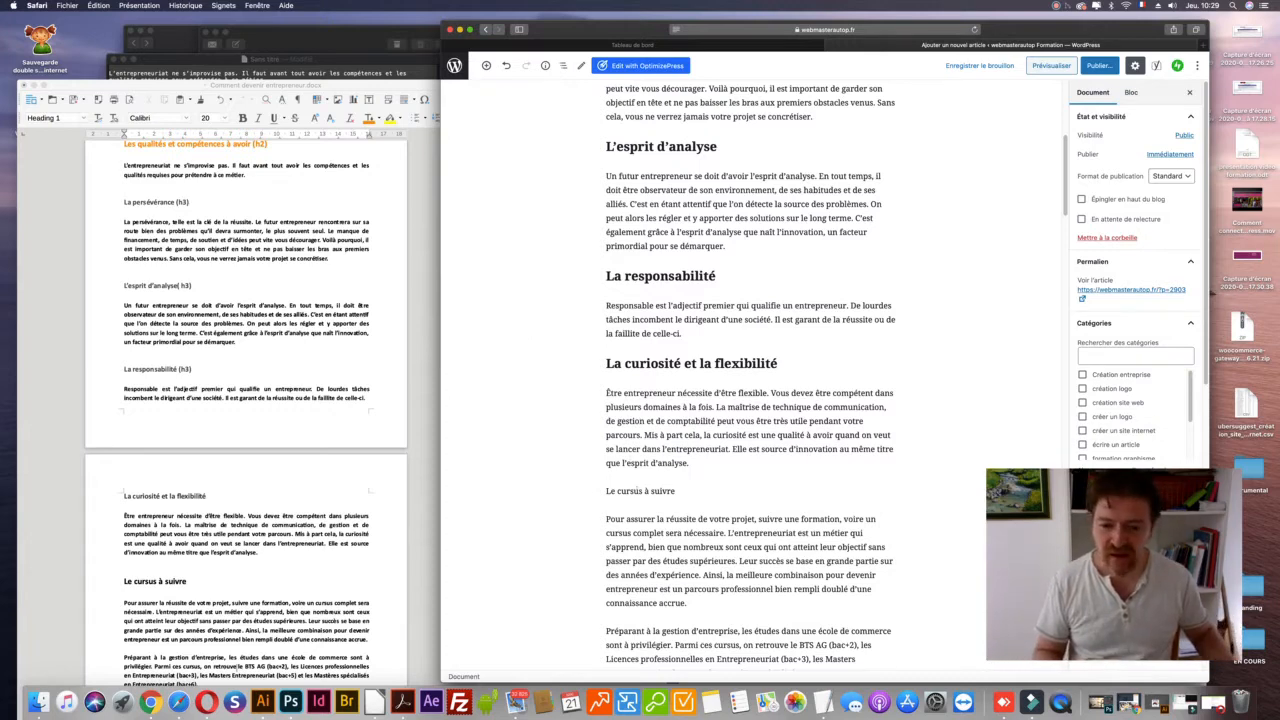
- In the LibreOffice document, append "(h3)" to the heading "La curiosité et la flexibilité" and "(h2" to "Le cursus à suivre"
{"action": "scroll", "coordinate": [310, 434], "scroll_direction": "down", "scroll_amount": 2}
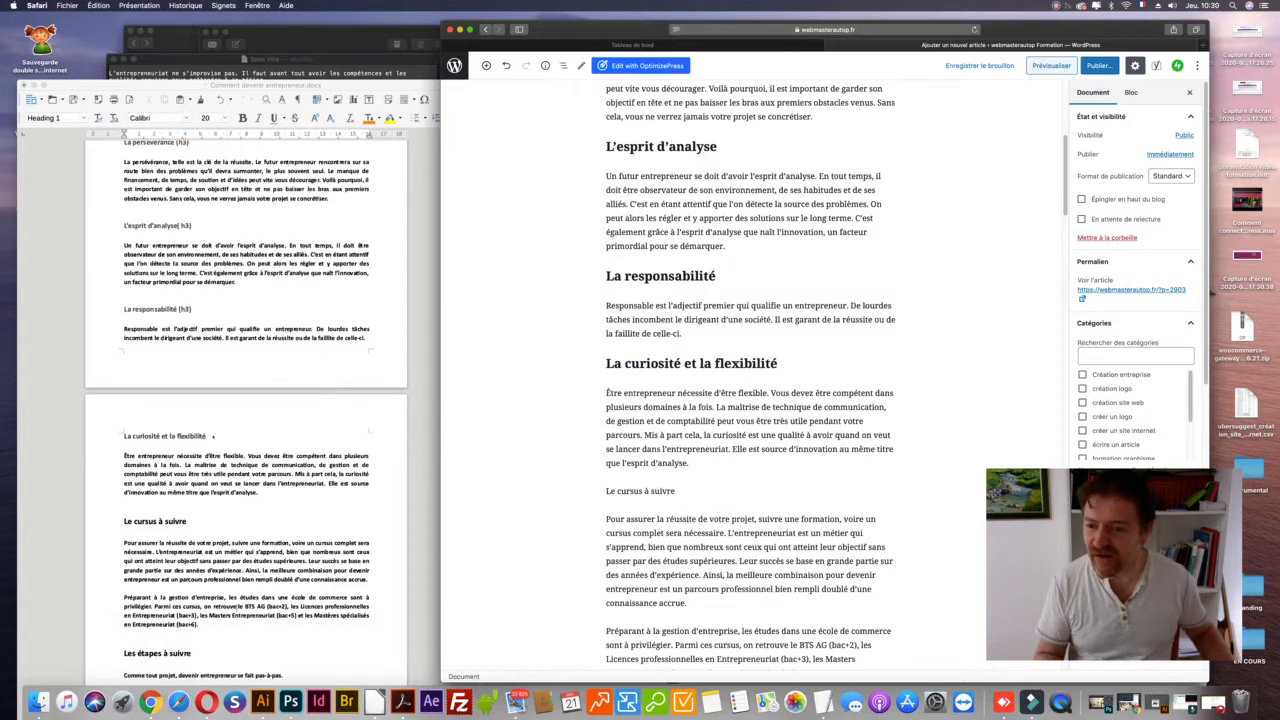
{"action": "left_click", "coordinate": [212, 436]}
{"action": "type", "text": "("}
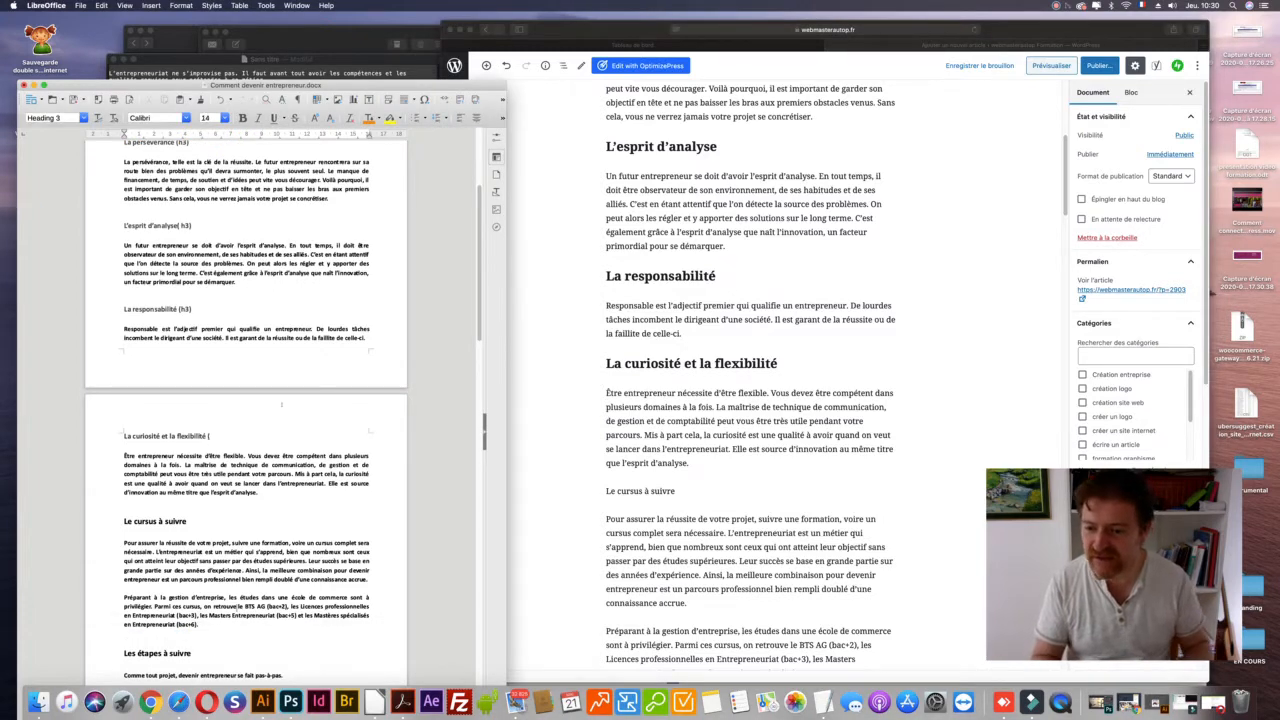
{"action": "type", "text": "h"}
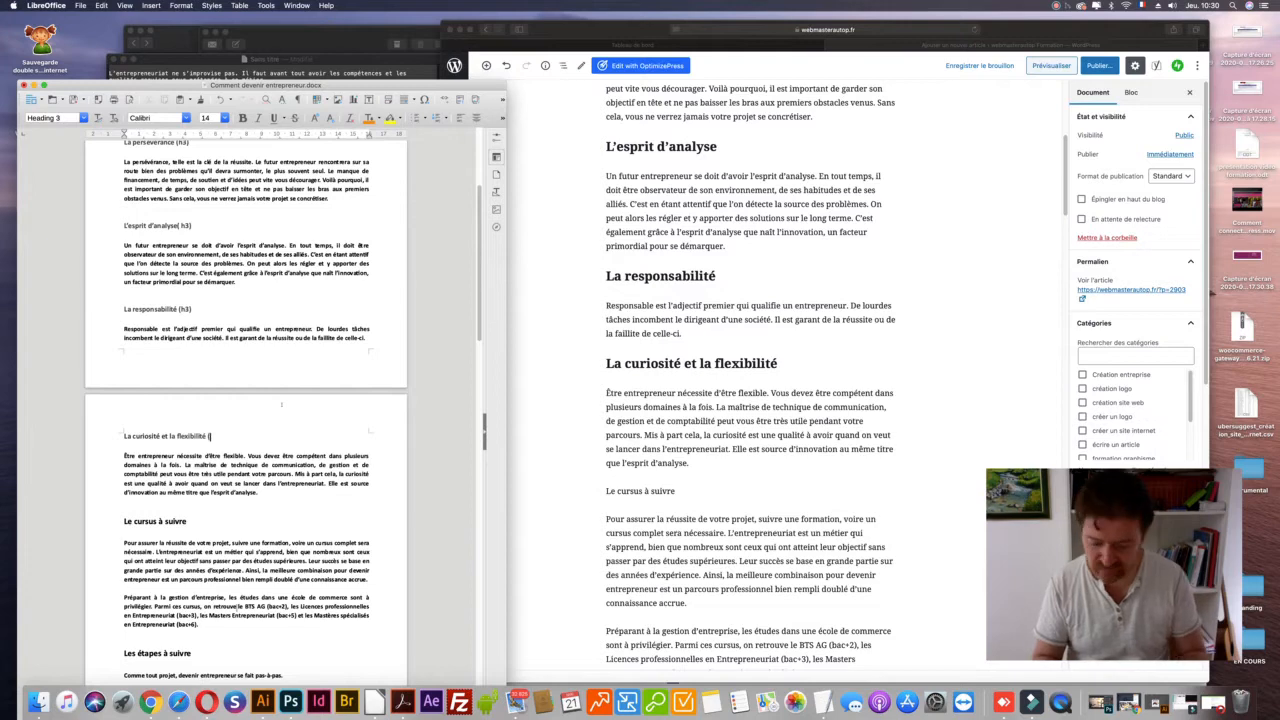
{"action": "type", "text": "3)"}
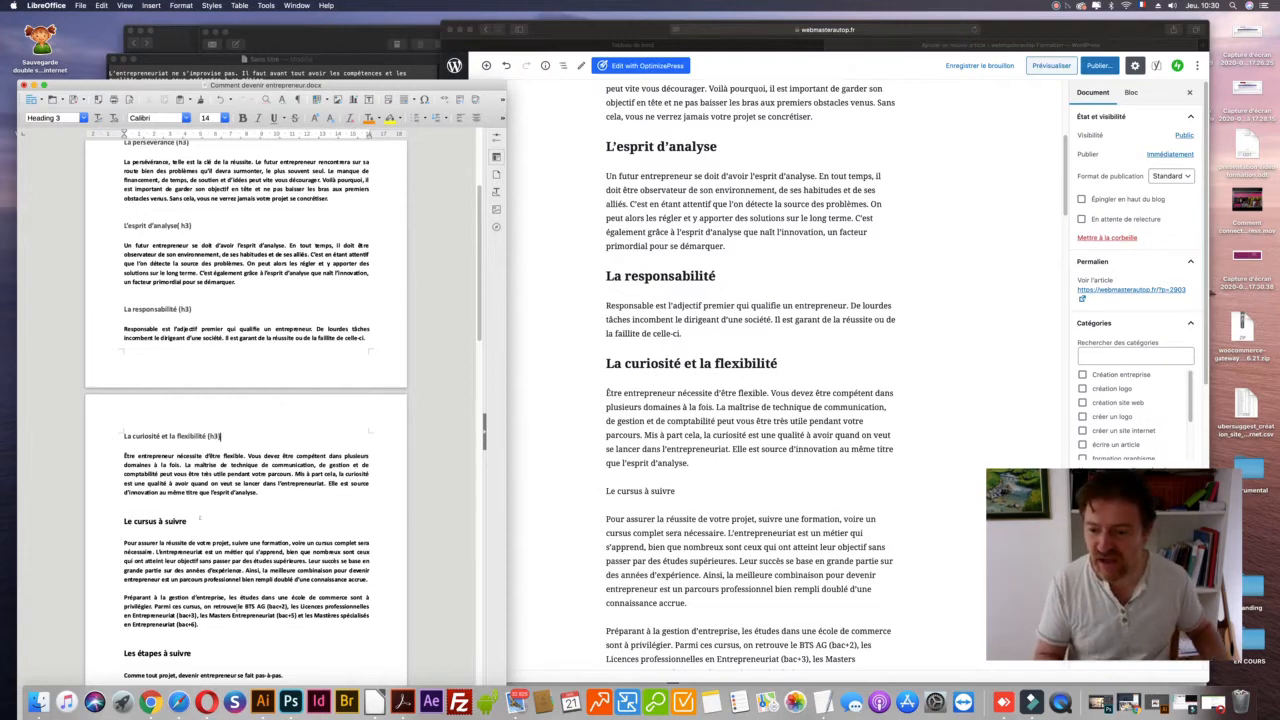
{"action": "type", "text": " ("}
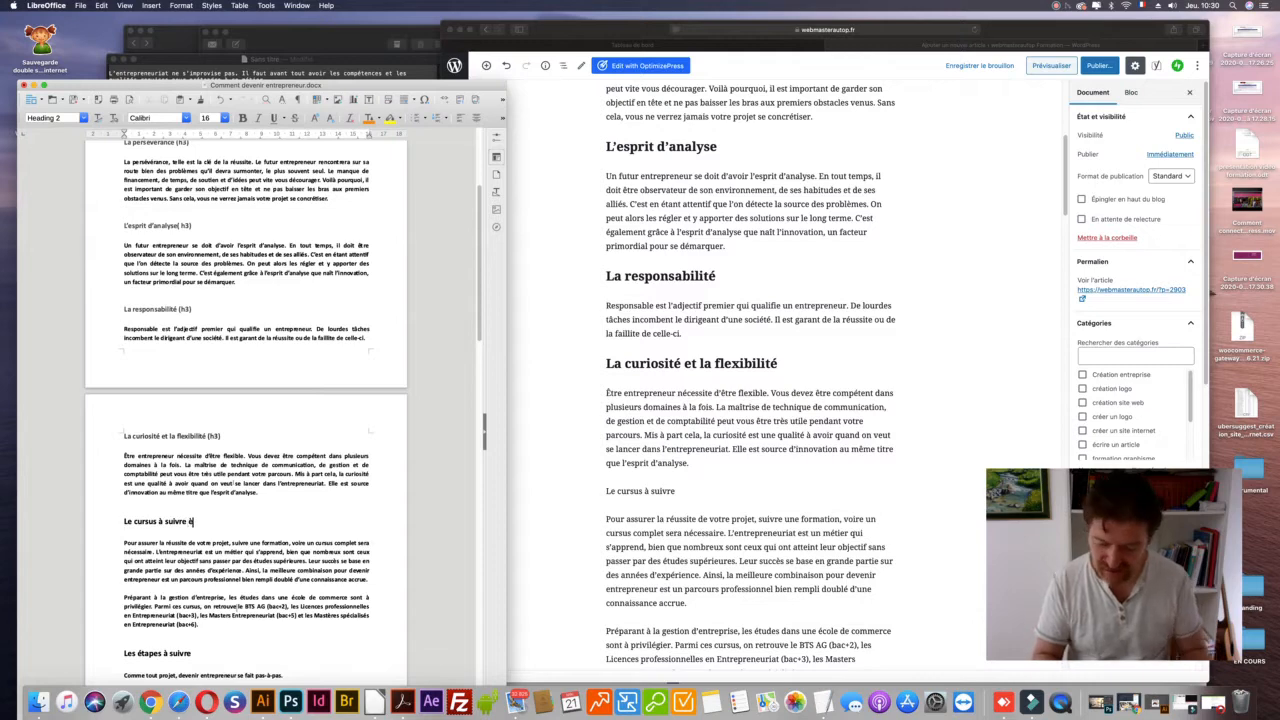
{"action": "type", "text": "h2"}
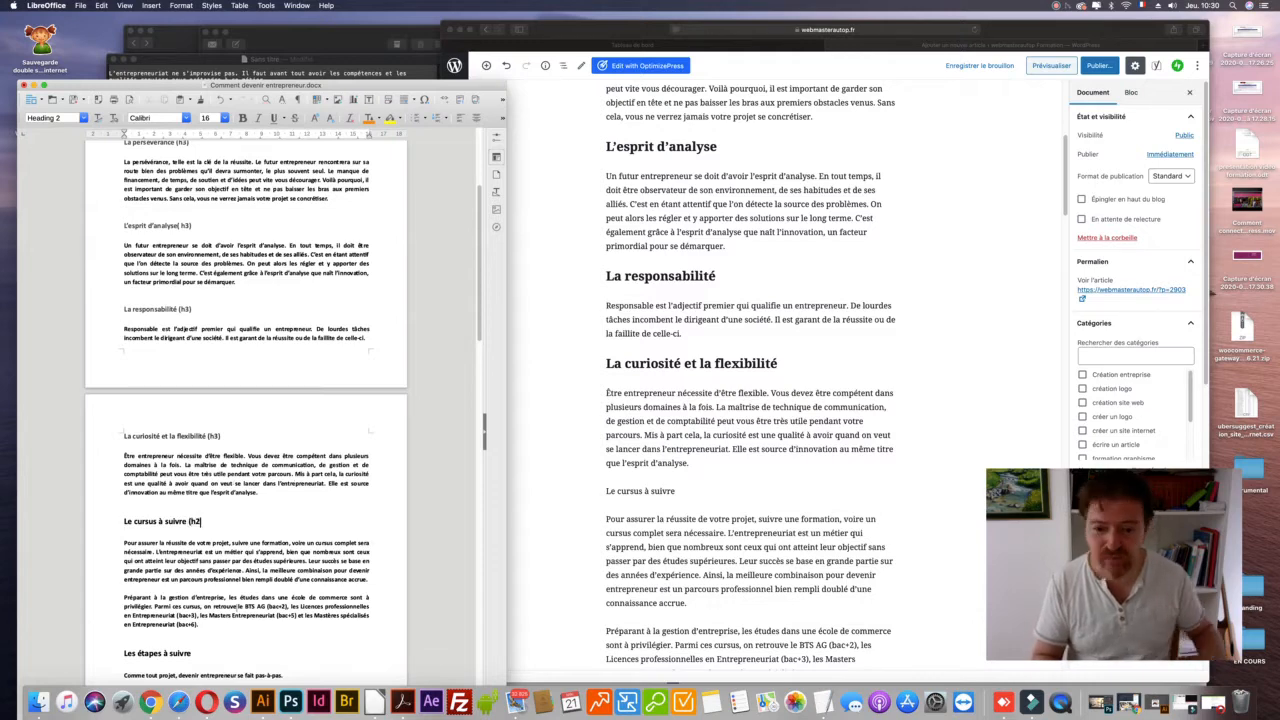
- Back in the WordPress editor, transform the paragraph "Le cursus à suivre" into an H2 heading block
{"action": "left_click", "coordinate": [645, 490]}
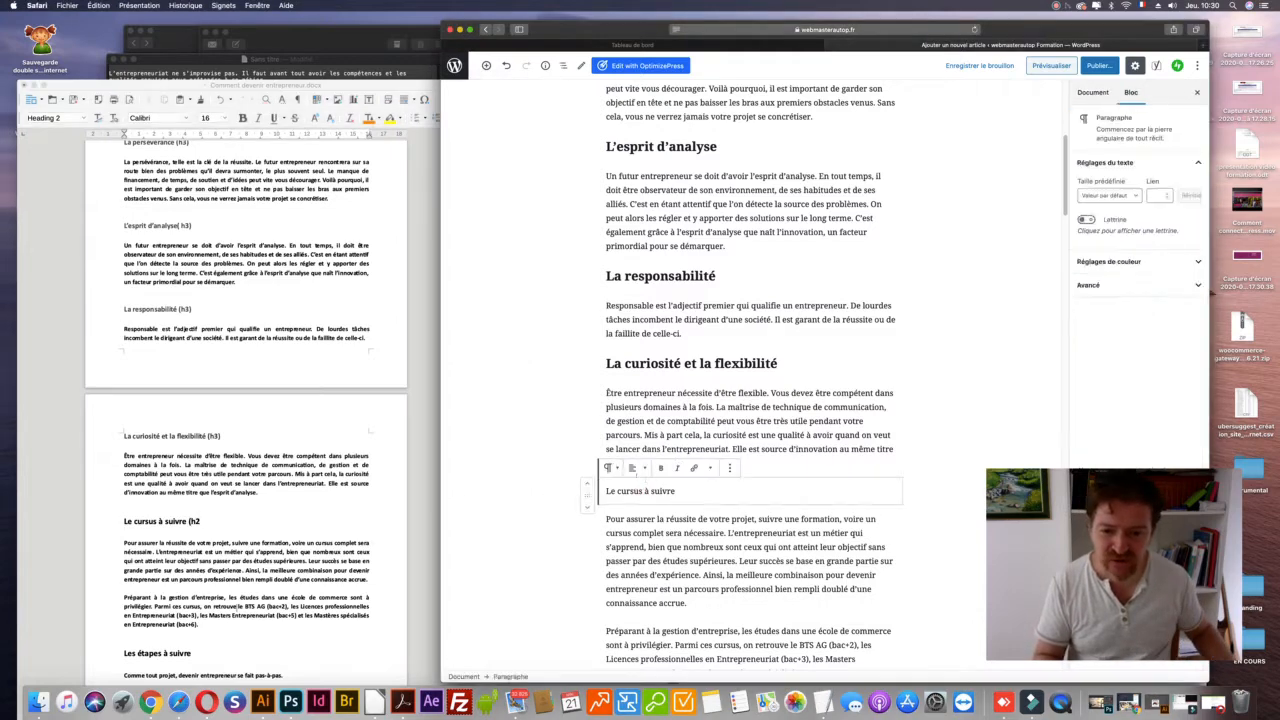
{"action": "left_click", "coordinate": [612, 467]}
{"action": "left_click", "coordinate": [628, 522]}
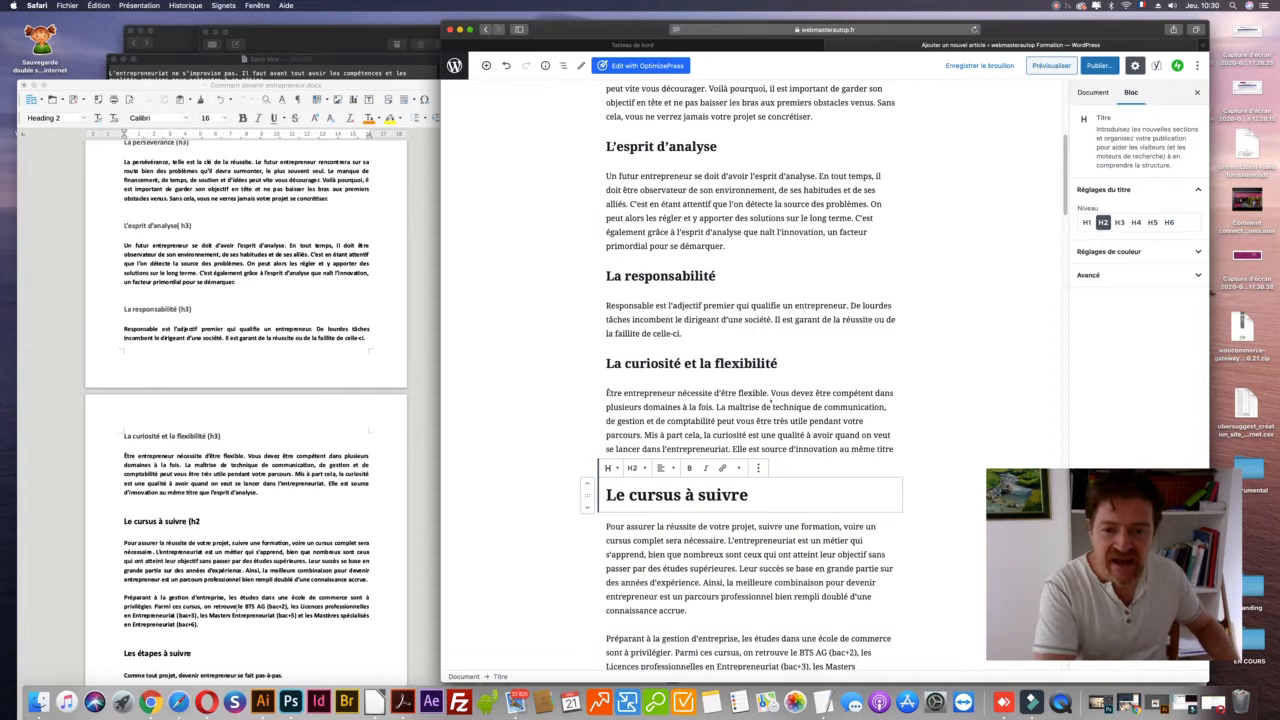
- Try to give the heading "Les qualités et compétences à avoir" an orange text colour without selecting its text
{"action": "scroll", "coordinate": [772, 399], "scroll_direction": "up", "scroll_amount": 8}
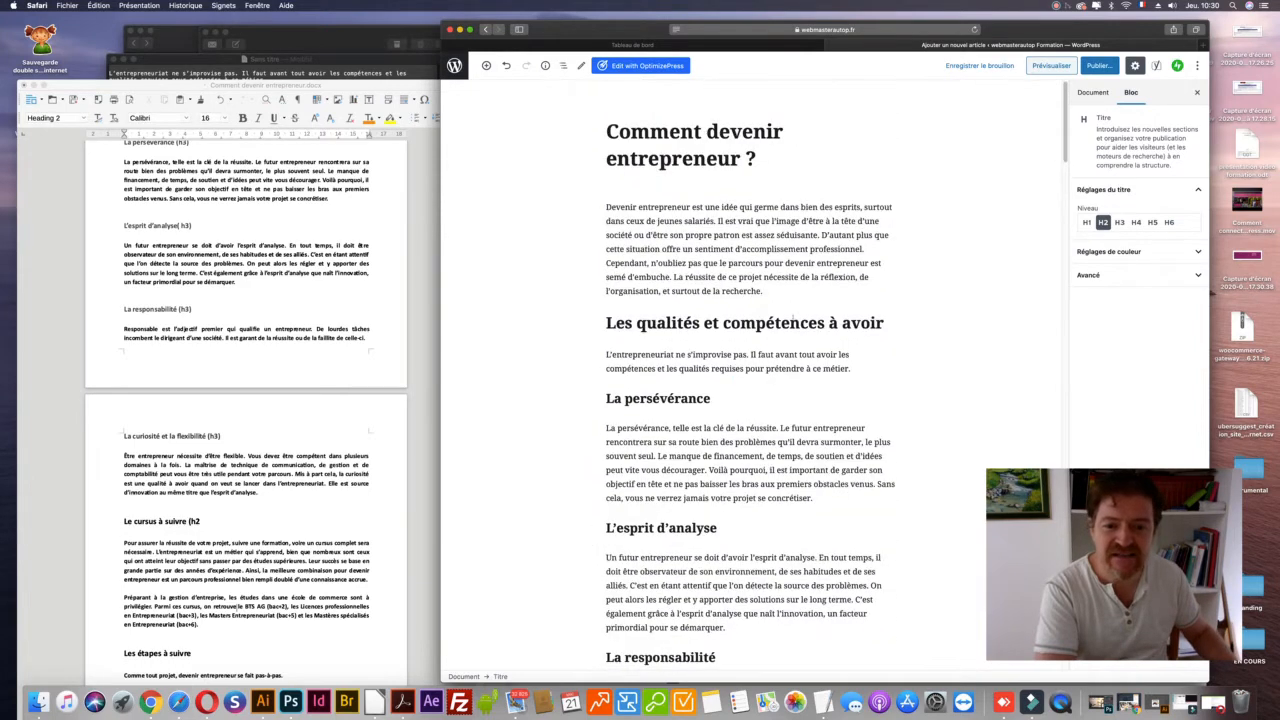
{"action": "left_click", "coordinate": [739, 296]}
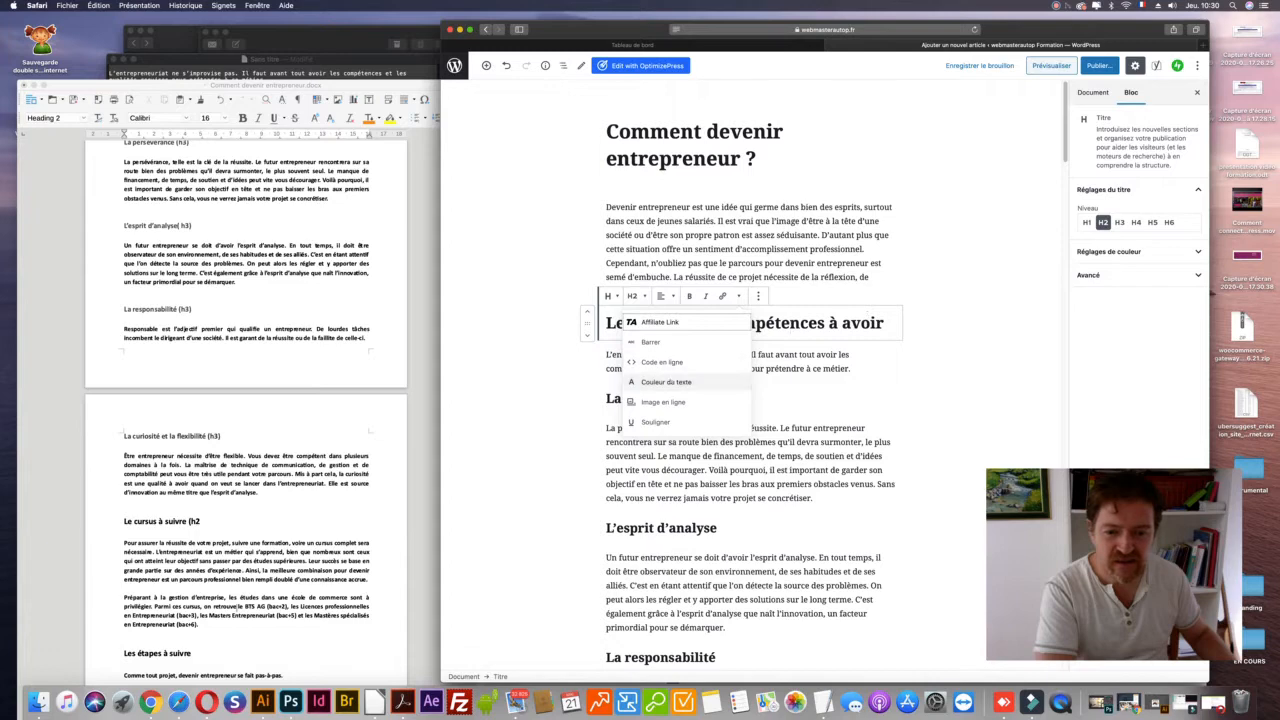
{"action": "left_click", "coordinate": [668, 382]}
{"action": "left_click", "coordinate": [782, 355]}
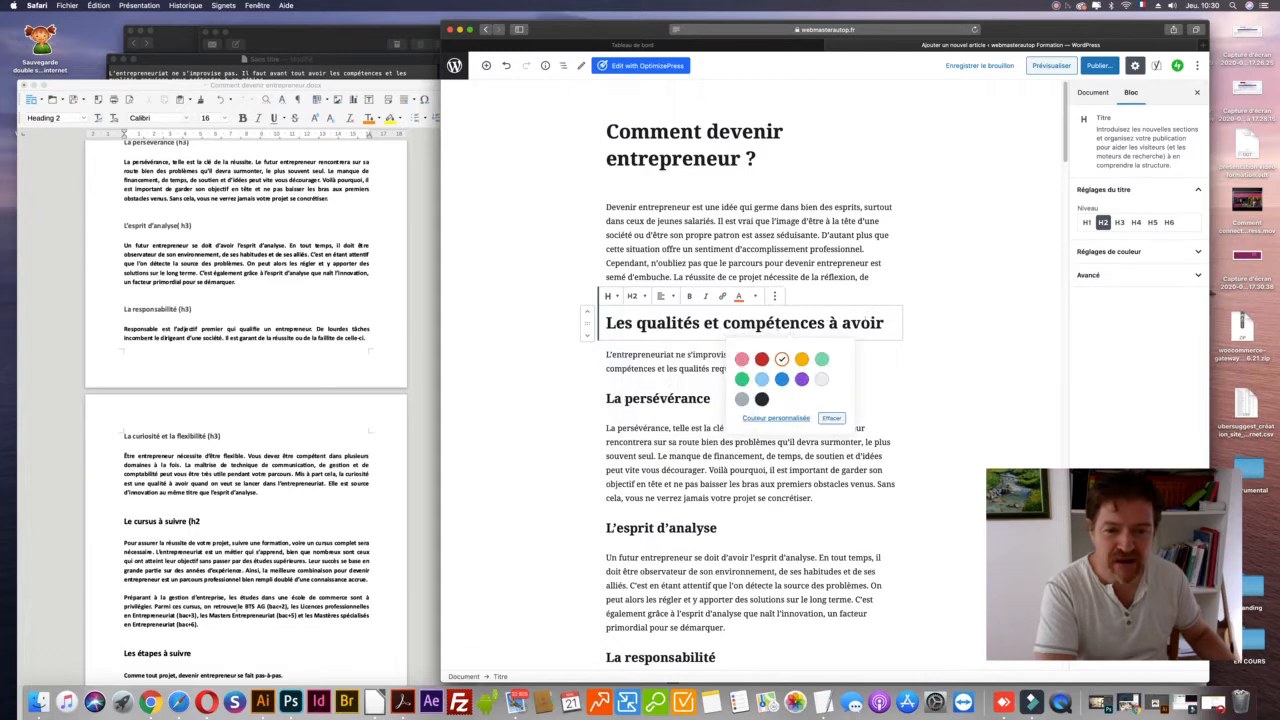
- Select the full text of the heading "Les qualités et compétences à avoir" and set its text colour to orange
{"action": "triple_click", "coordinate": [790, 323]}
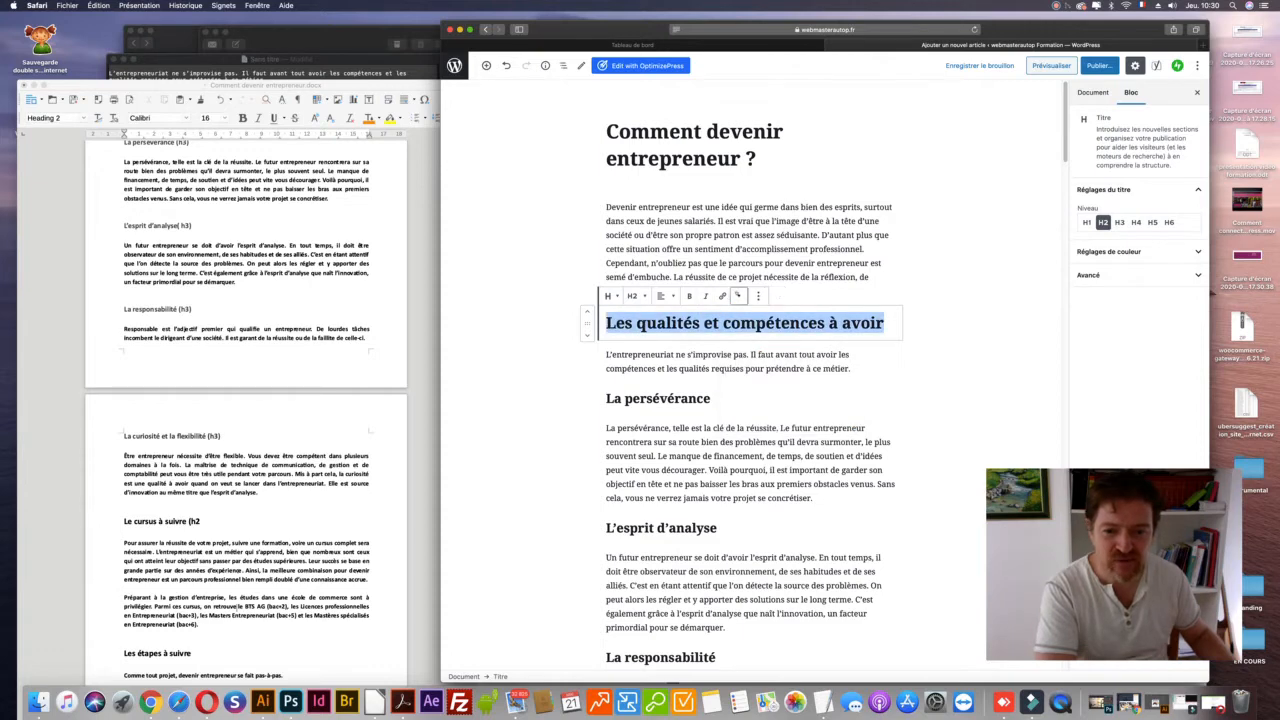
{"action": "left_click", "coordinate": [738, 296]}
{"action": "left_click", "coordinate": [666, 382]}
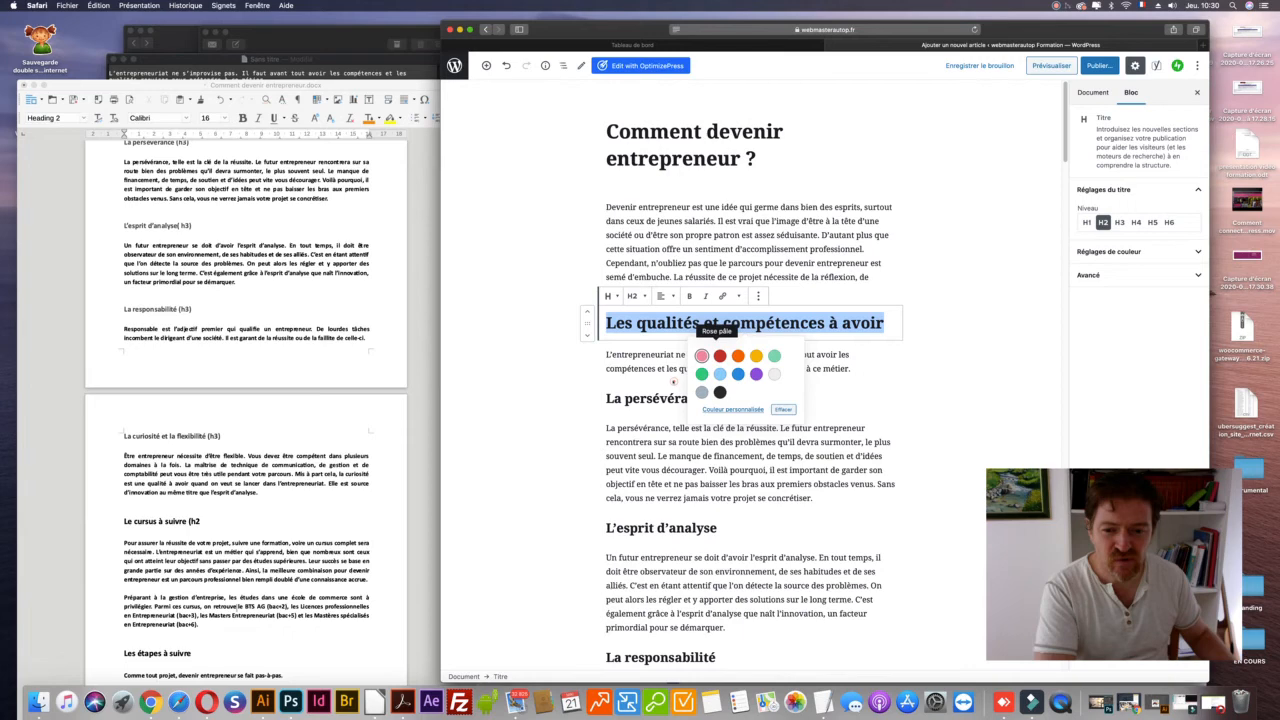
{"action": "left_click", "coordinate": [737, 358]}
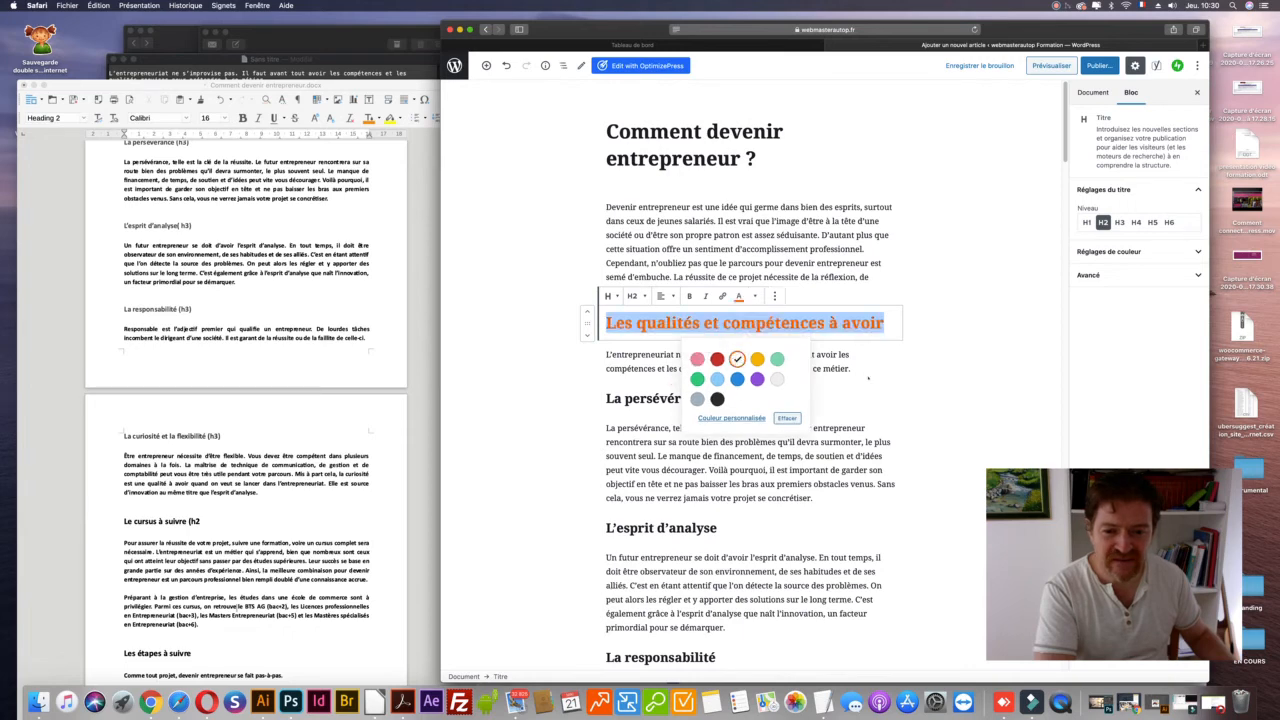
{"action": "left_click", "coordinate": [868, 372]}
- Set the text colour of the whole heading "Le cursus à suivre" to orange
{"action": "scroll", "coordinate": [898, 377], "scroll_direction": "down", "scroll_amount": 3}
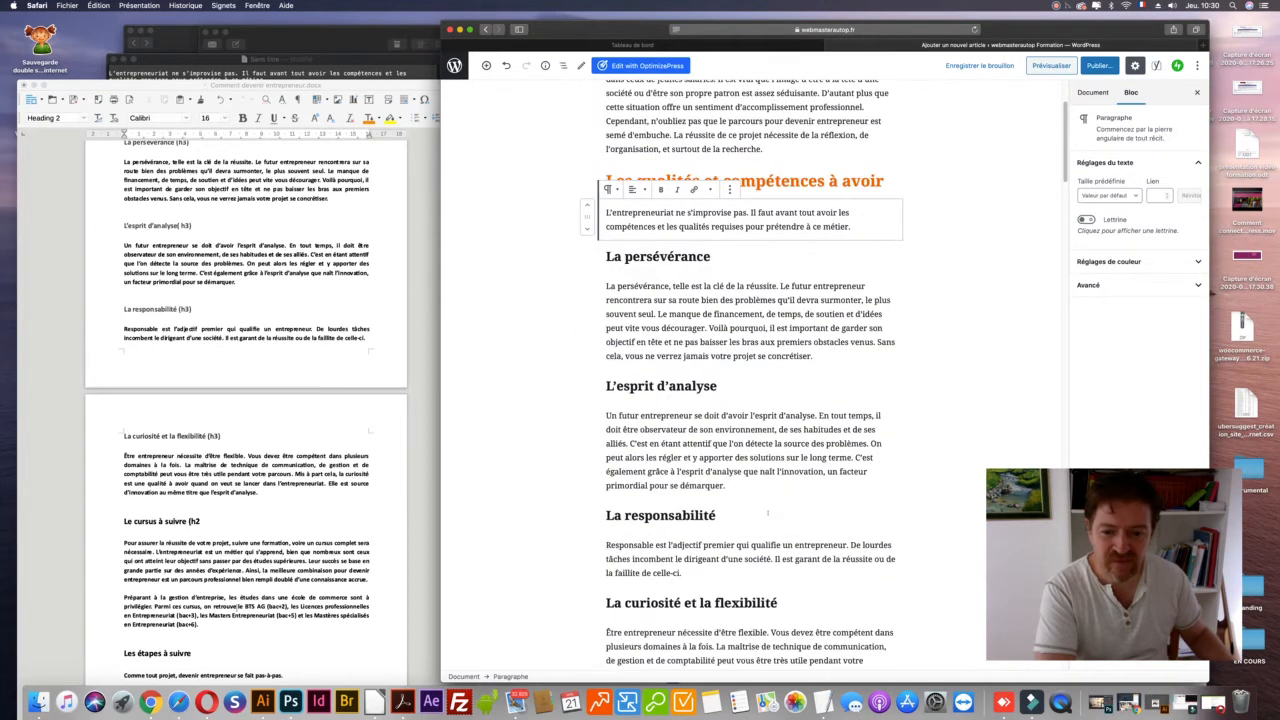
{"action": "scroll", "coordinate": [738, 532], "scroll_direction": "down", "scroll_amount": 5}
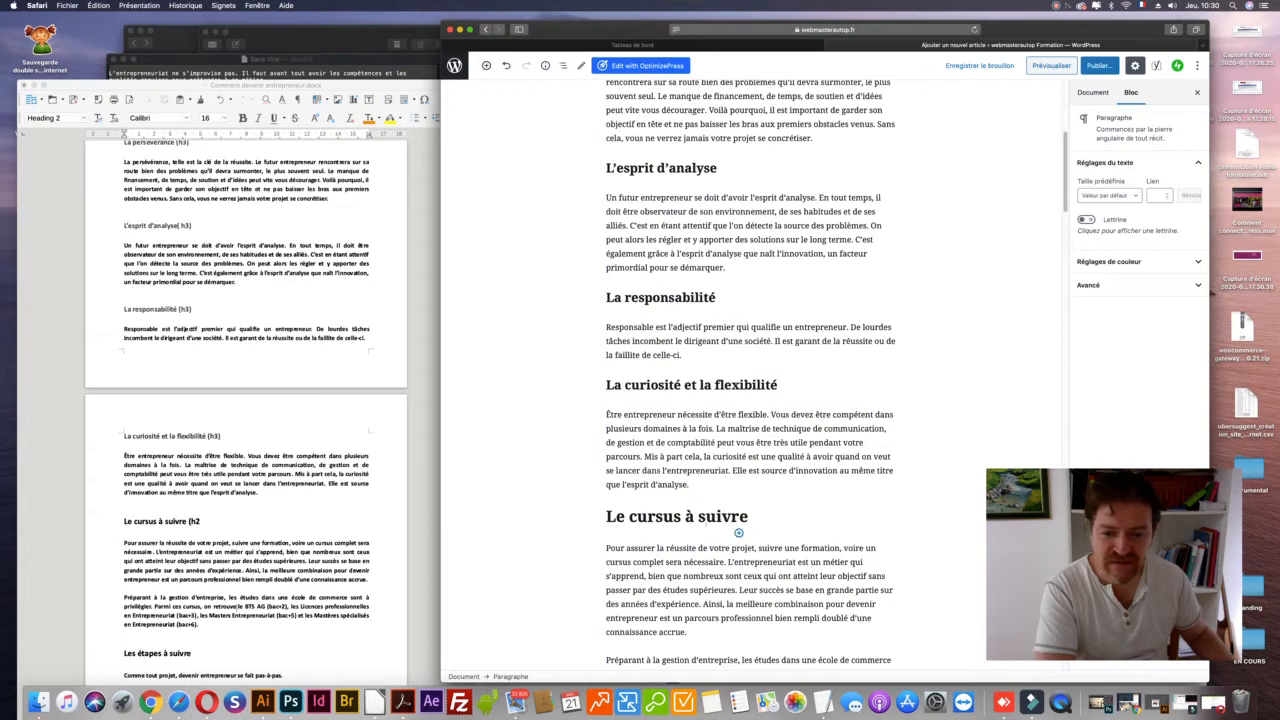
{"action": "triple_click", "coordinate": [726, 516]}
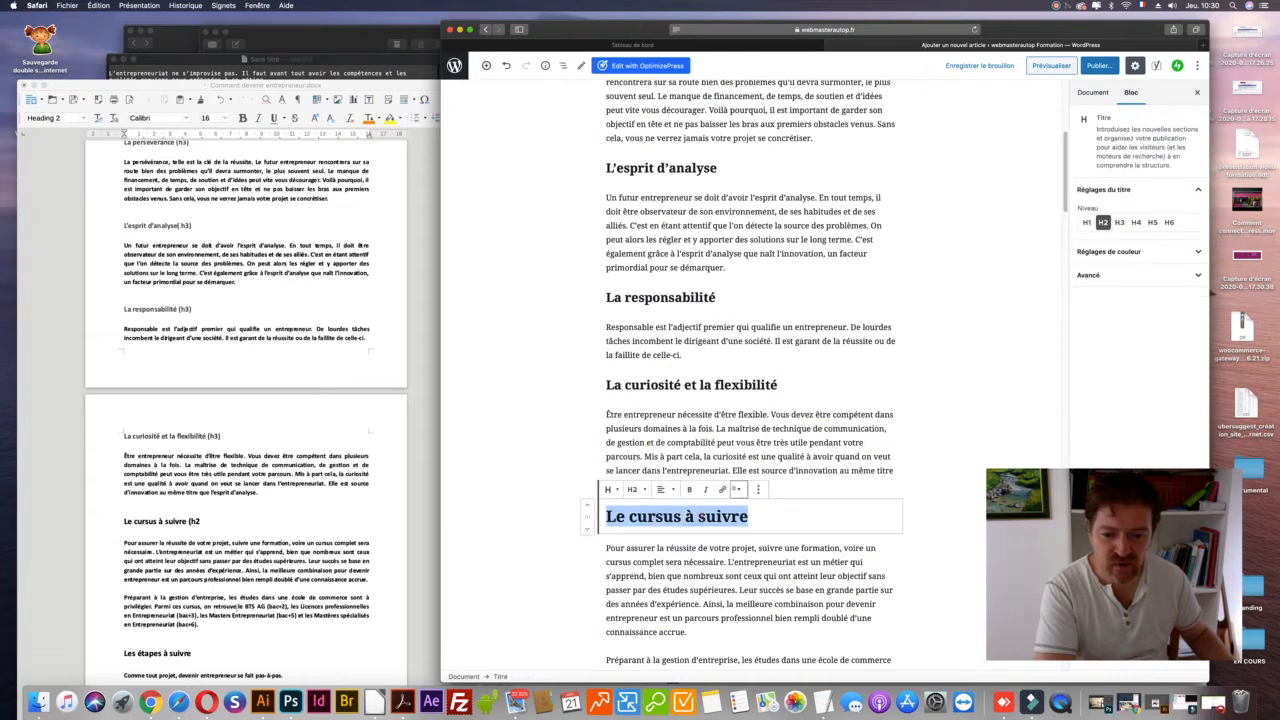
{"action": "left_click", "coordinate": [738, 489]}
{"action": "left_click", "coordinate": [645, 577]}
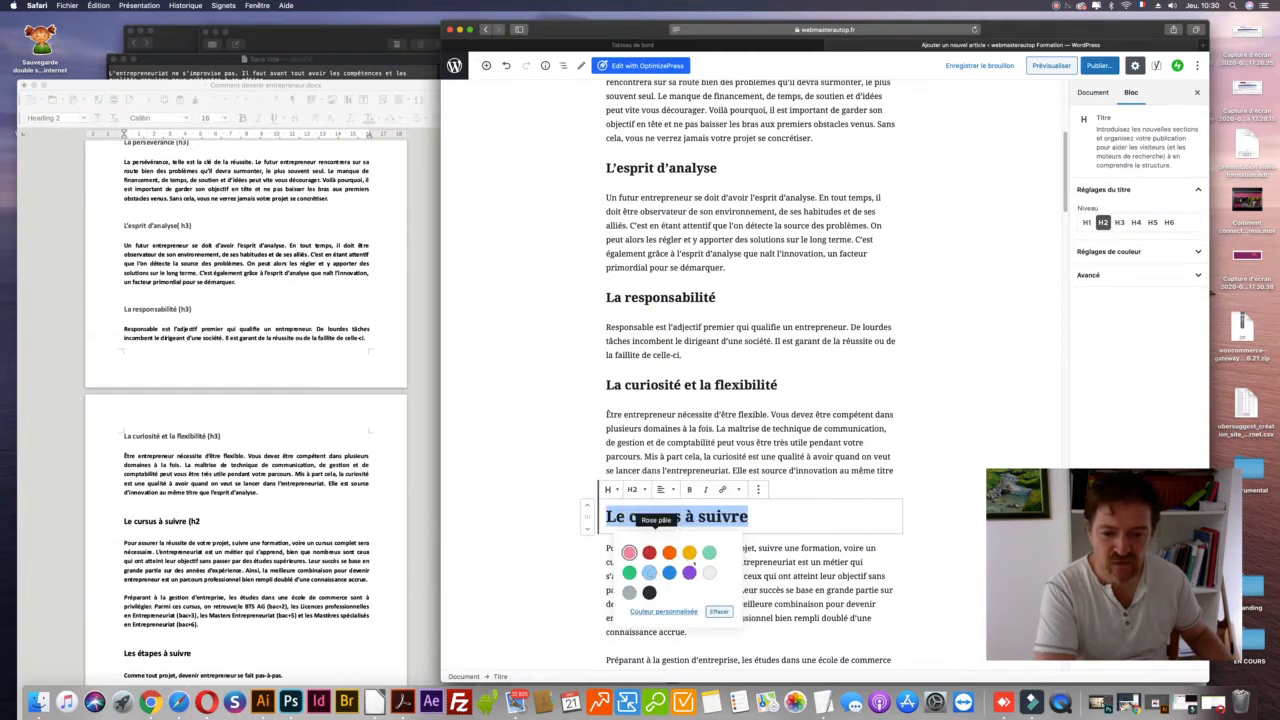
{"action": "left_click", "coordinate": [669, 552]}
- Transform the paragraph "Les étapes à suivre" into a heading block at level Titre 2
{"action": "scroll", "coordinate": [821, 451], "scroll_direction": "down", "scroll_amount": 5}
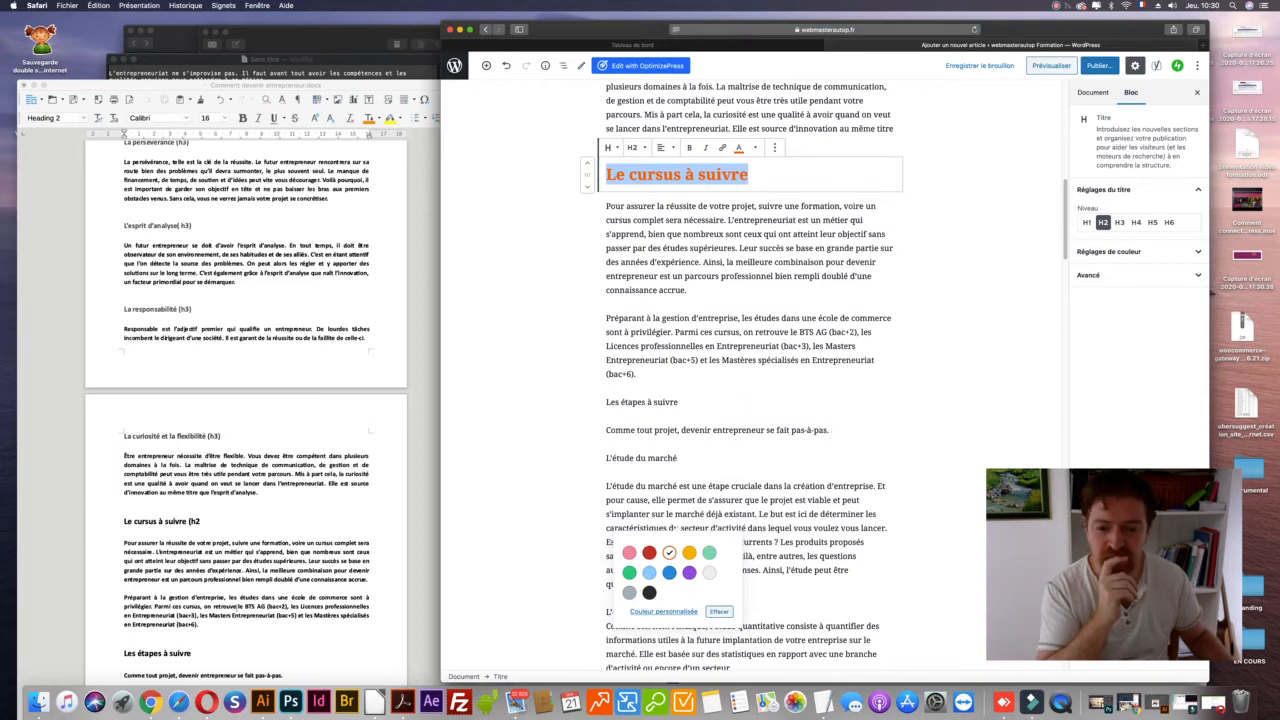
{"action": "left_click", "coordinate": [655, 402]}
{"action": "triple_click", "coordinate": [655, 402]}
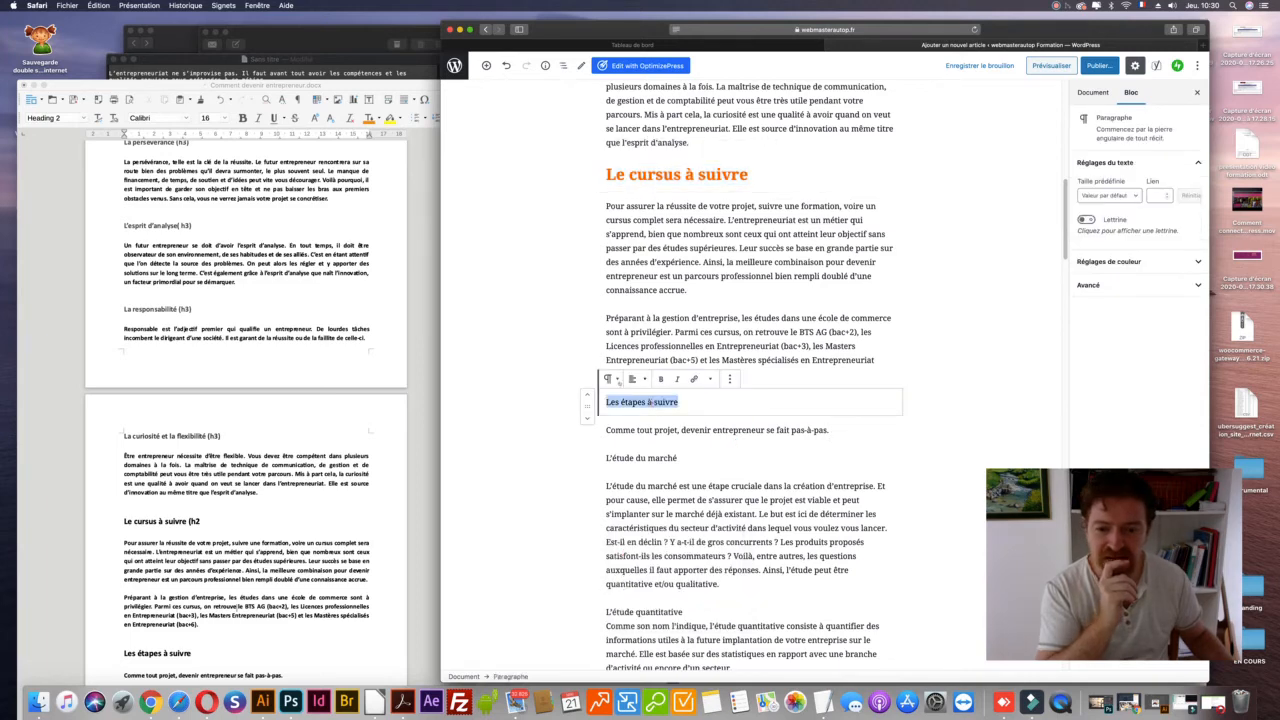
{"action": "left_click", "coordinate": [611, 379]}
{"action": "left_click", "coordinate": [632, 431]}
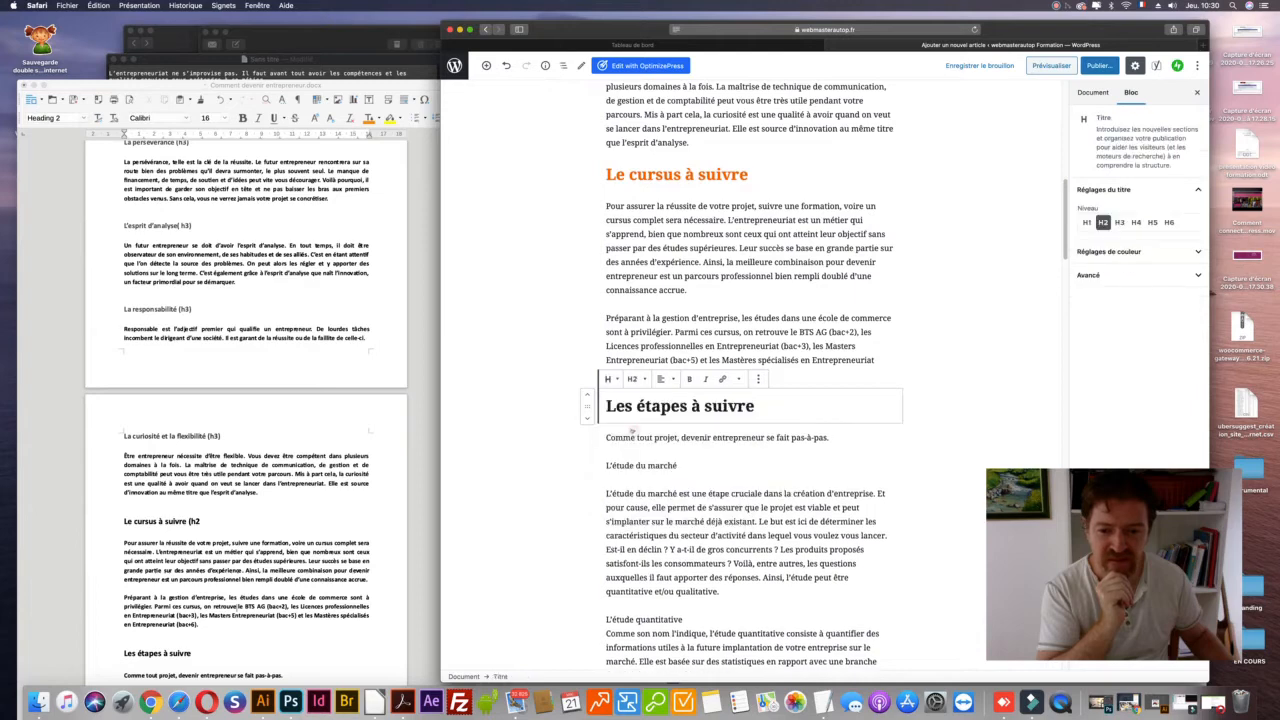
{"action": "left_click", "coordinate": [632, 379]}
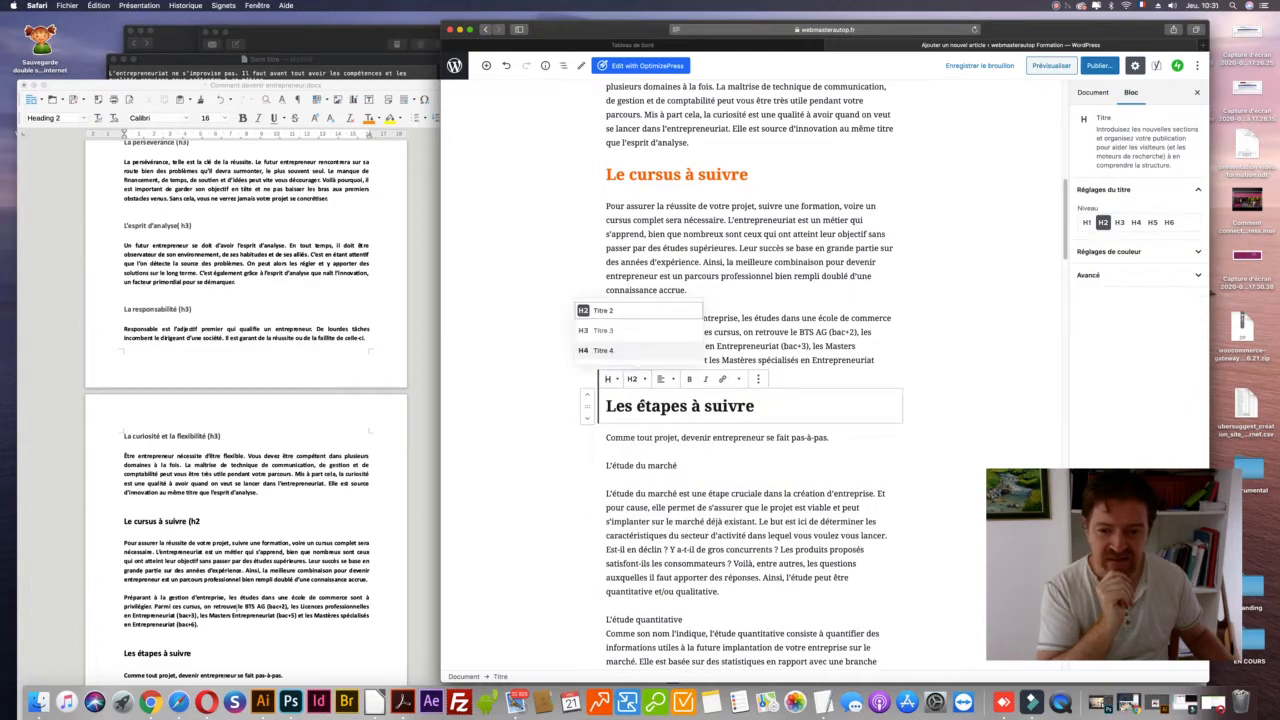
- Set the text colour of the whole heading "Les étapes à suivre" to orange
{"action": "left_click_drag", "start_coordinate": [754, 406], "coordinate": [606, 406]}
{"action": "left_click", "coordinate": [738, 379]}
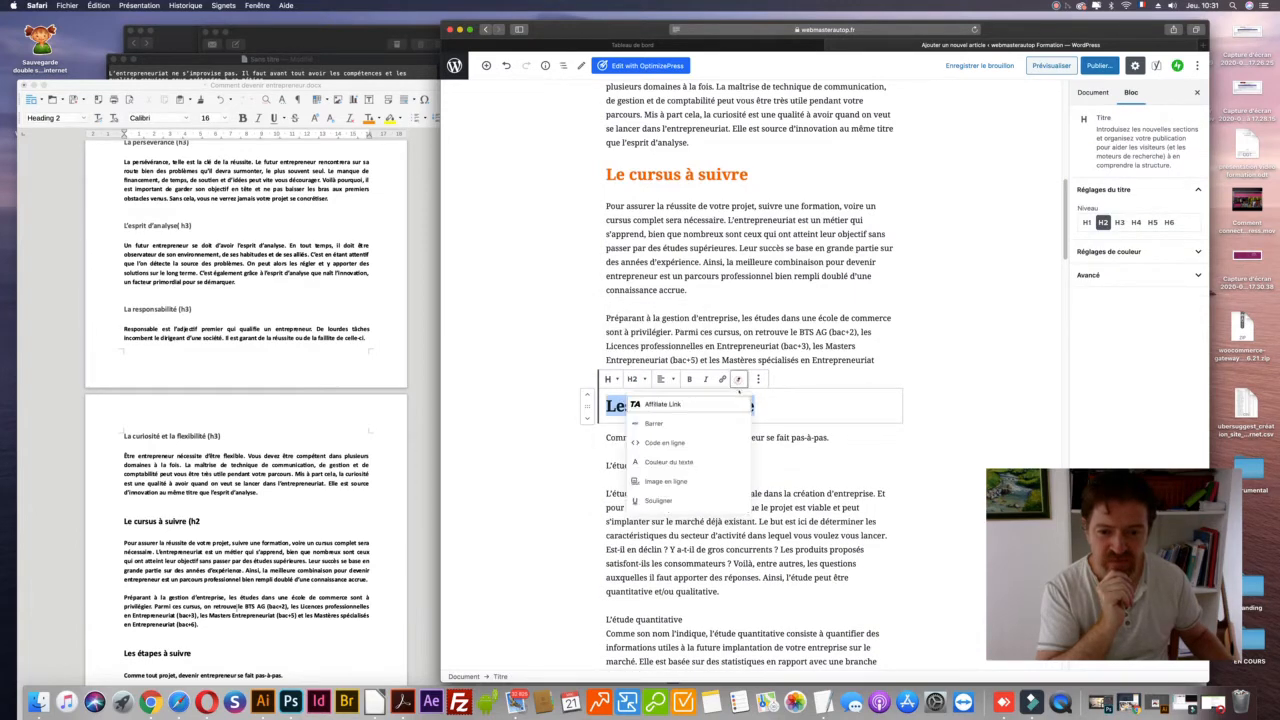
{"action": "left_click", "coordinate": [666, 465]}
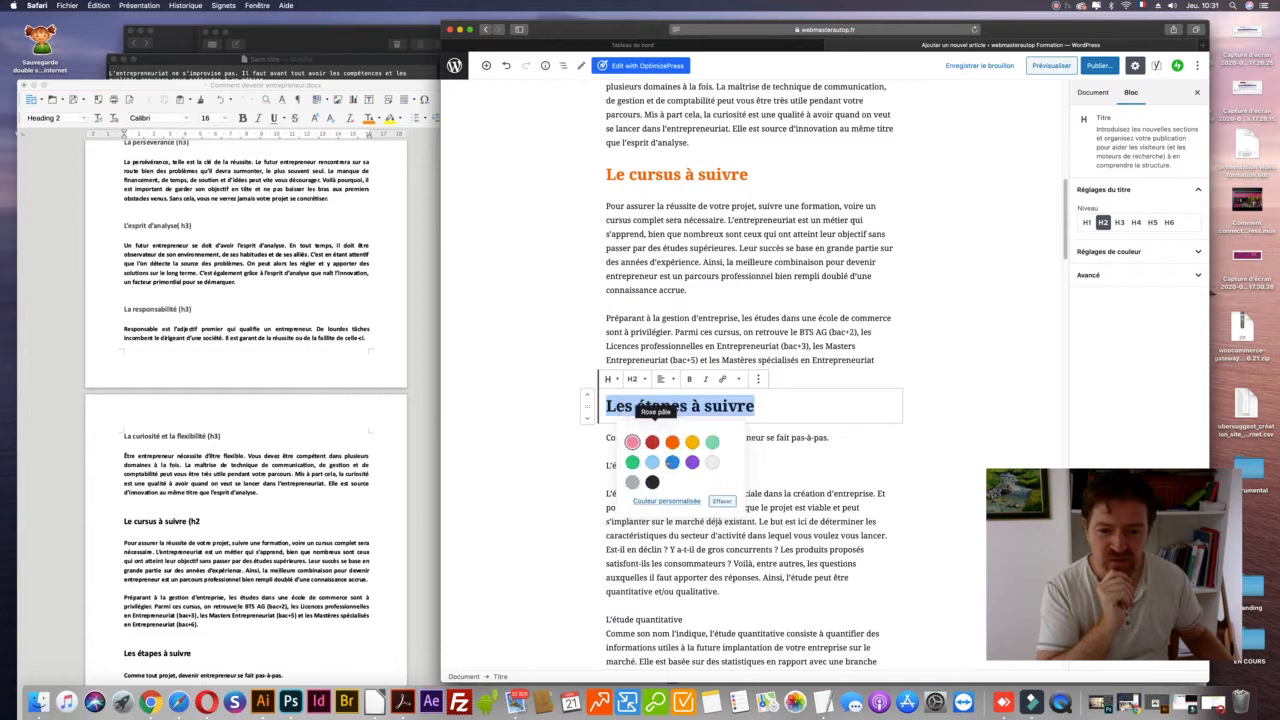
{"action": "left_click", "coordinate": [672, 441]}
{"action": "left_click", "coordinate": [829, 498]}
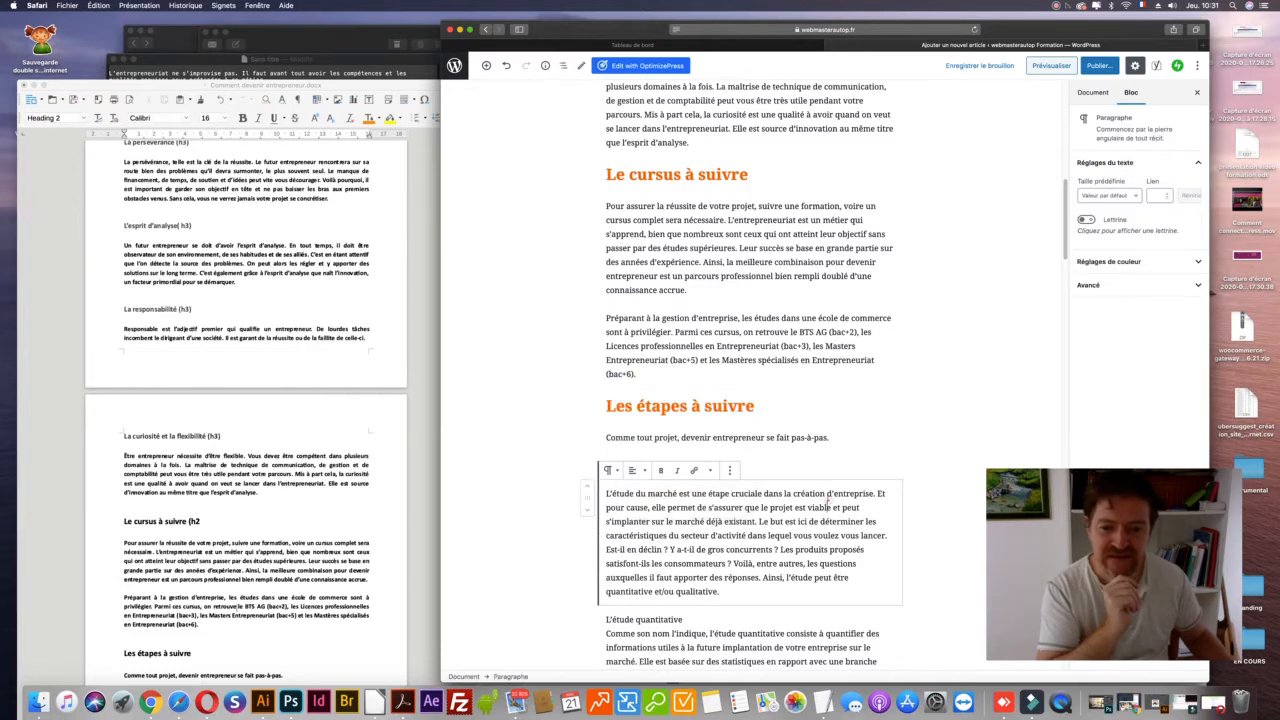
- In the LibreOffice document, complete the "(h2)" mark after "Le cursus à suivre" and copy it to the end of the heading "Les étapes à suivre"
{"action": "scroll", "coordinate": [829, 498], "scroll_direction": "down", "scroll_amount": 3}
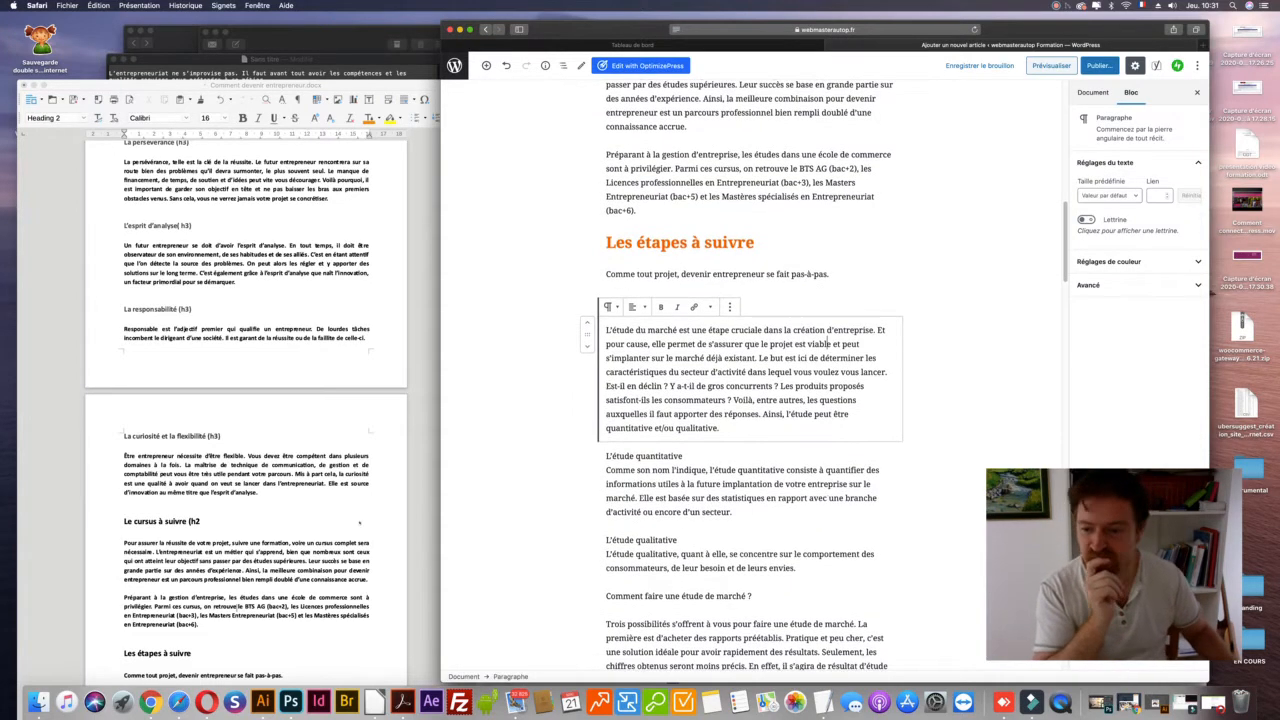
{"action": "scroll", "coordinate": [310, 520], "scroll_direction": "down", "scroll_amount": 2}
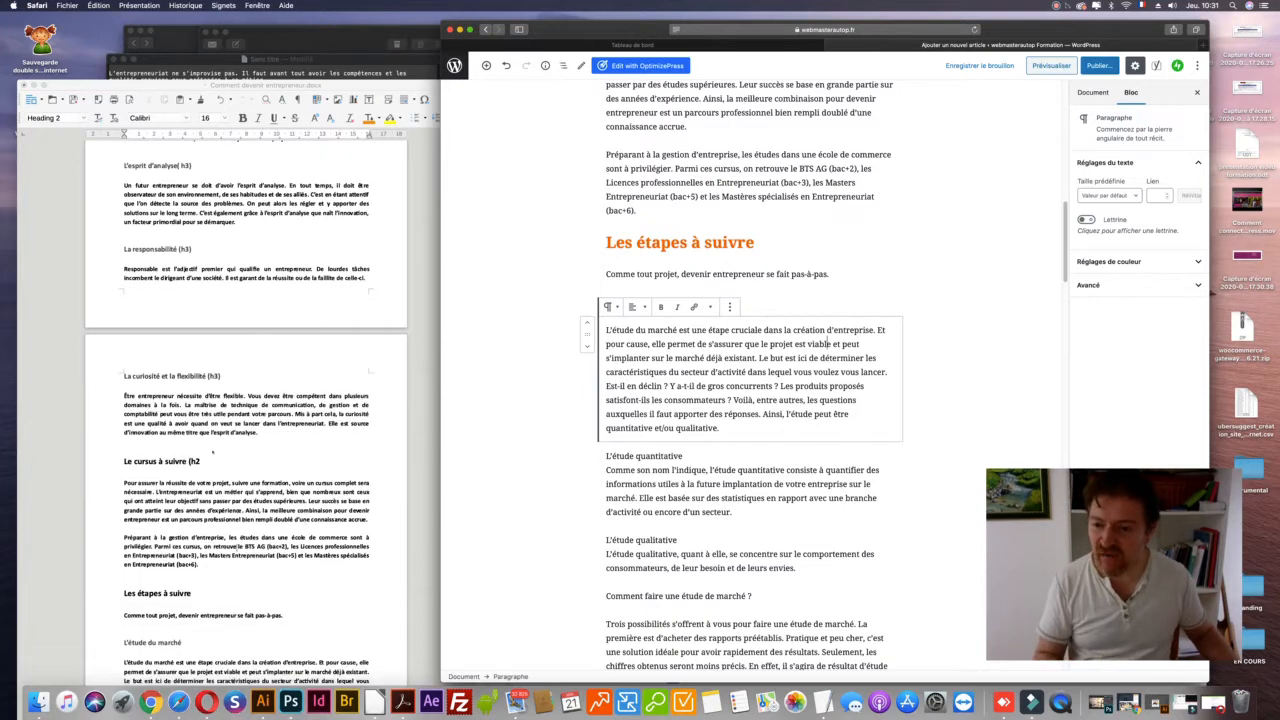
{"action": "left_click", "coordinate": [212, 455]}
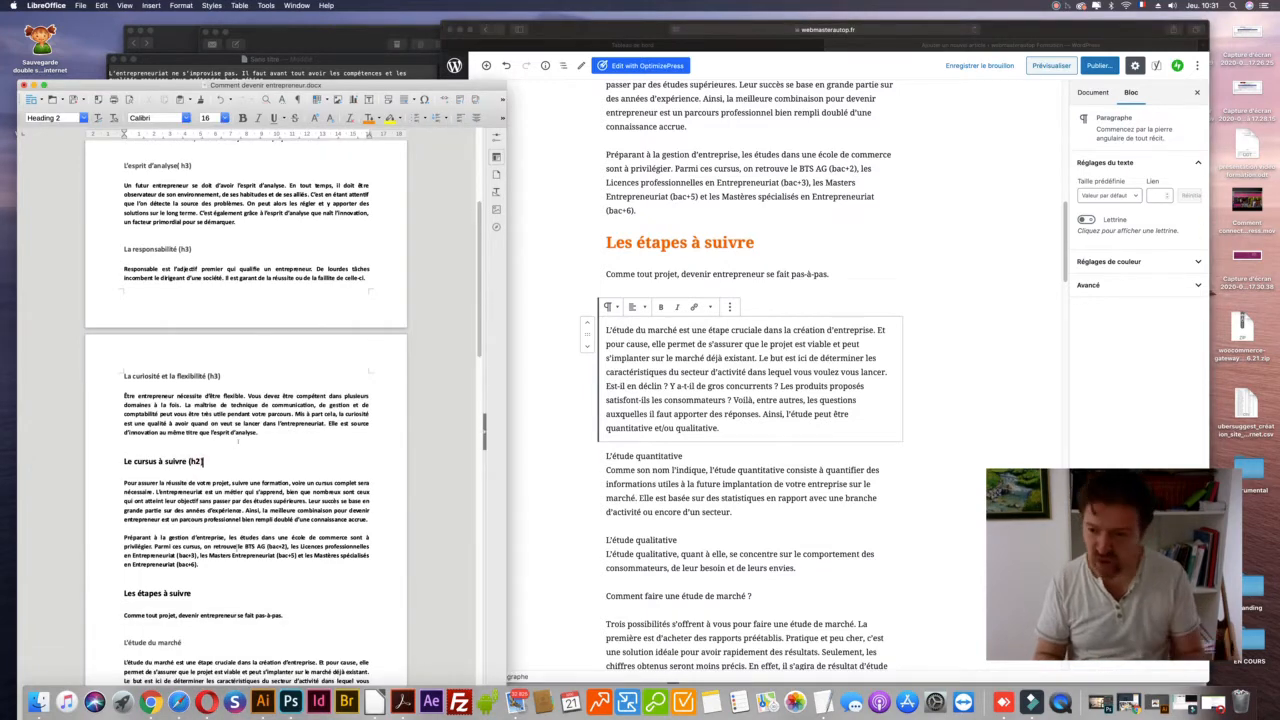
{"action": "key", "text": "shift+Left"}
{"action": "key", "text": "shift+Left"}
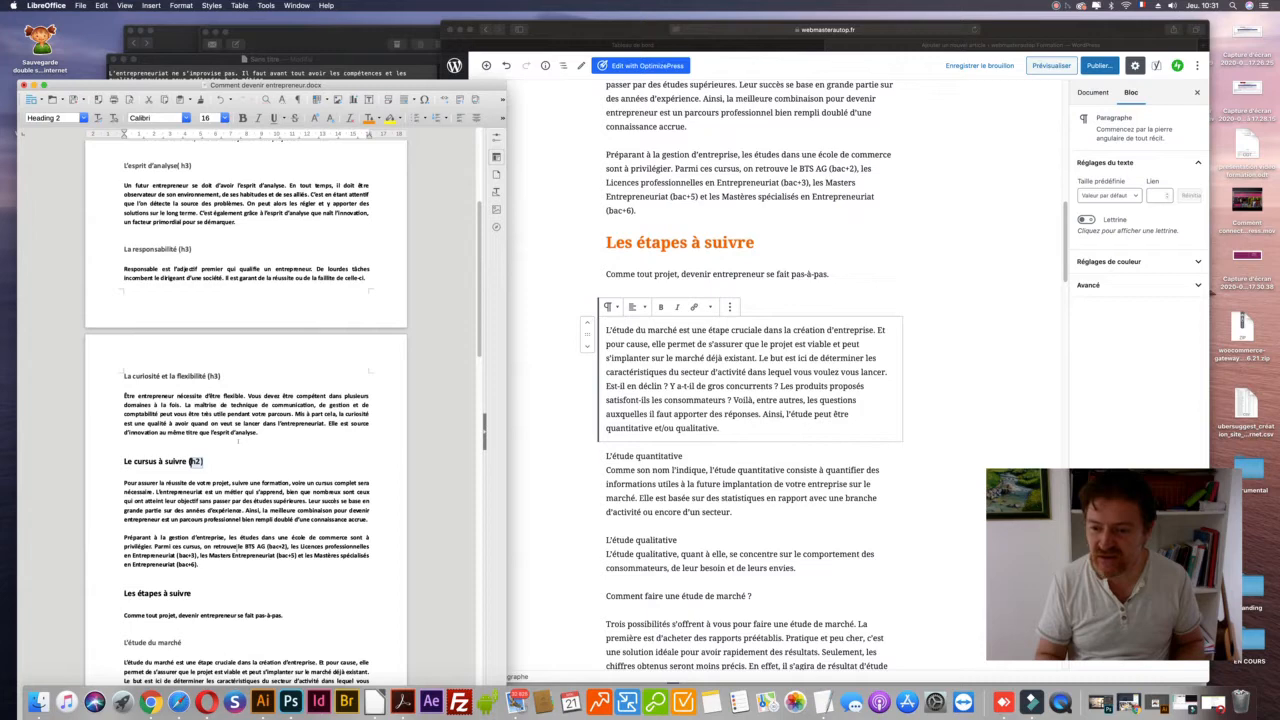
{"action": "key", "text": "super+c"}
{"action": "left_click", "coordinate": [208, 593]}
{"action": "key", "text": "super+v"}
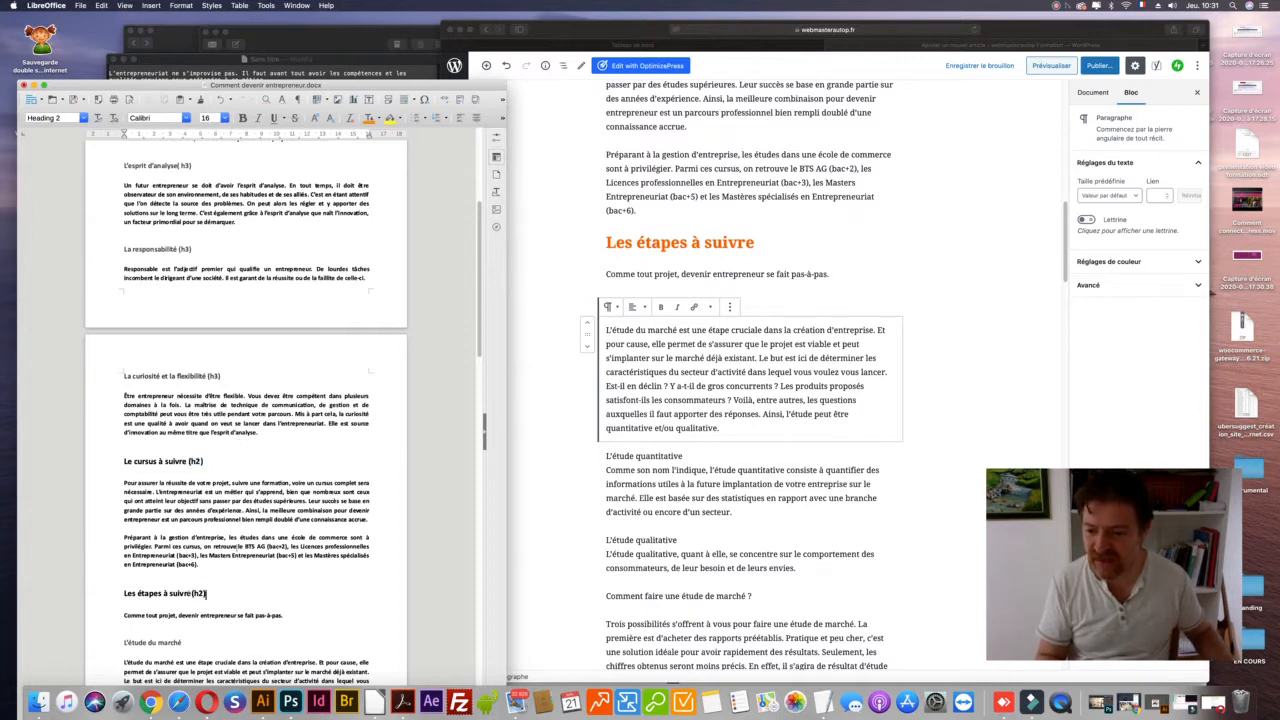
{"action": "scroll", "coordinate": [292, 548], "scroll_direction": "down", "scroll_amount": 3}
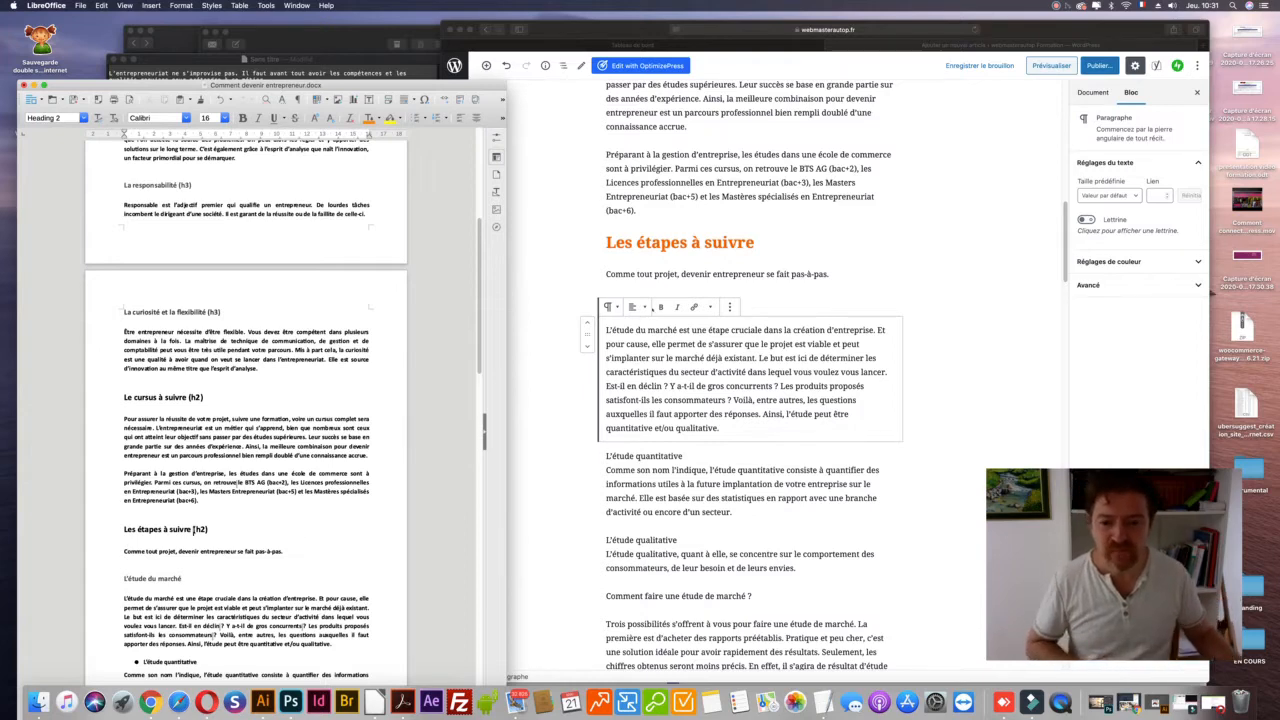
- Back in the WordPress editor, review the post's heading structure from the title down to "Les étapes à suivre"
{"action": "scroll", "coordinate": [649, 294], "scroll_direction": "up", "scroll_amount": 3}
{"action": "scroll", "coordinate": [649, 294], "scroll_direction": "up", "scroll_amount": 10}
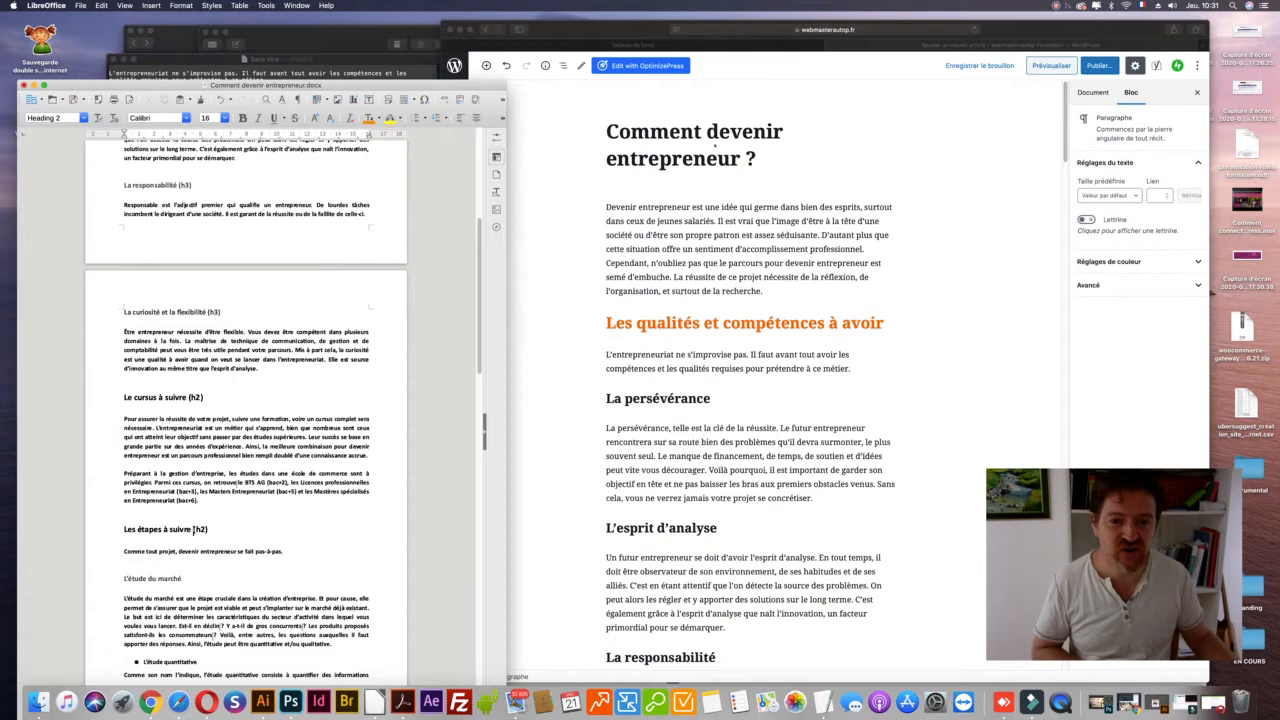
{"action": "left_click", "coordinate": [712, 125]}
{"action": "left_click", "coordinate": [706, 131]}
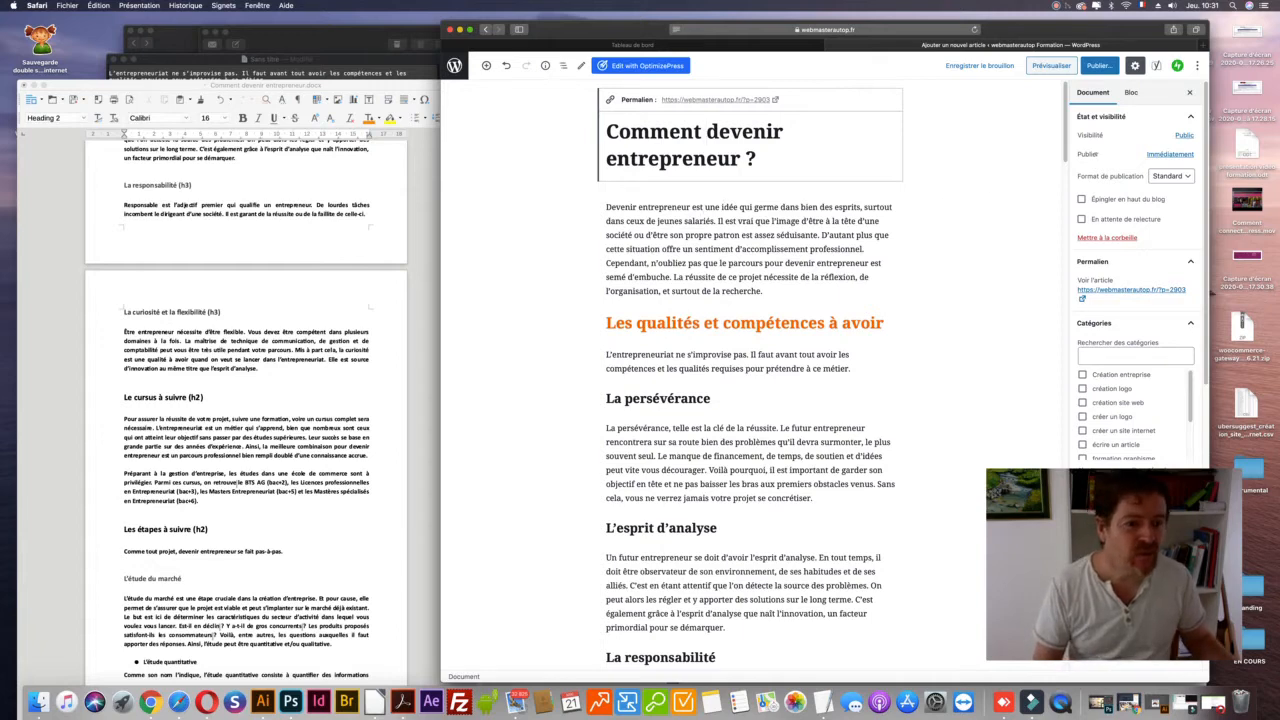
{"action": "scroll", "coordinate": [750, 380], "scroll_direction": "down", "scroll_amount": 5}
{"action": "scroll", "coordinate": [750, 380], "scroll_direction": "down", "scroll_amount": 5}
{"action": "scroll", "coordinate": [750, 380], "scroll_direction": "up", "scroll_amount": 3}
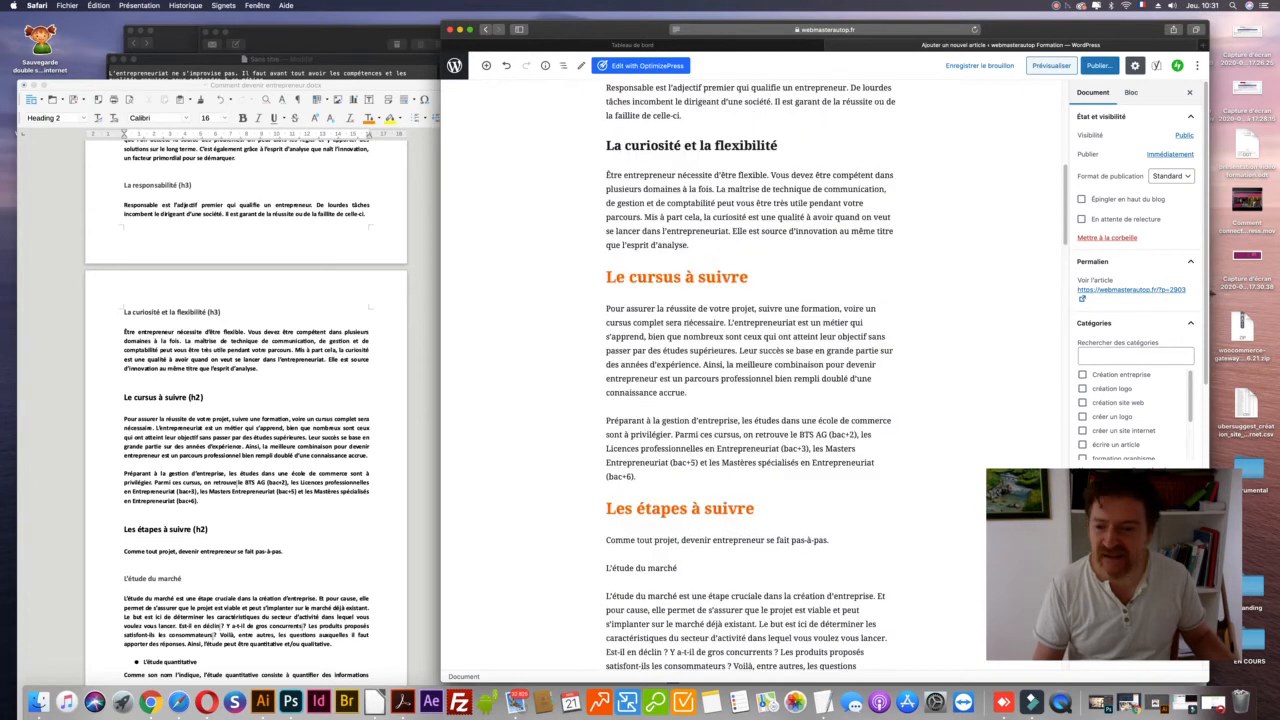
- Transform the paragraph "L'étude du marché" into a heading block and set it to level H3, matching the Word document
{"action": "scroll", "coordinate": [310, 466], "scroll_direction": "down", "scroll_amount": 2}
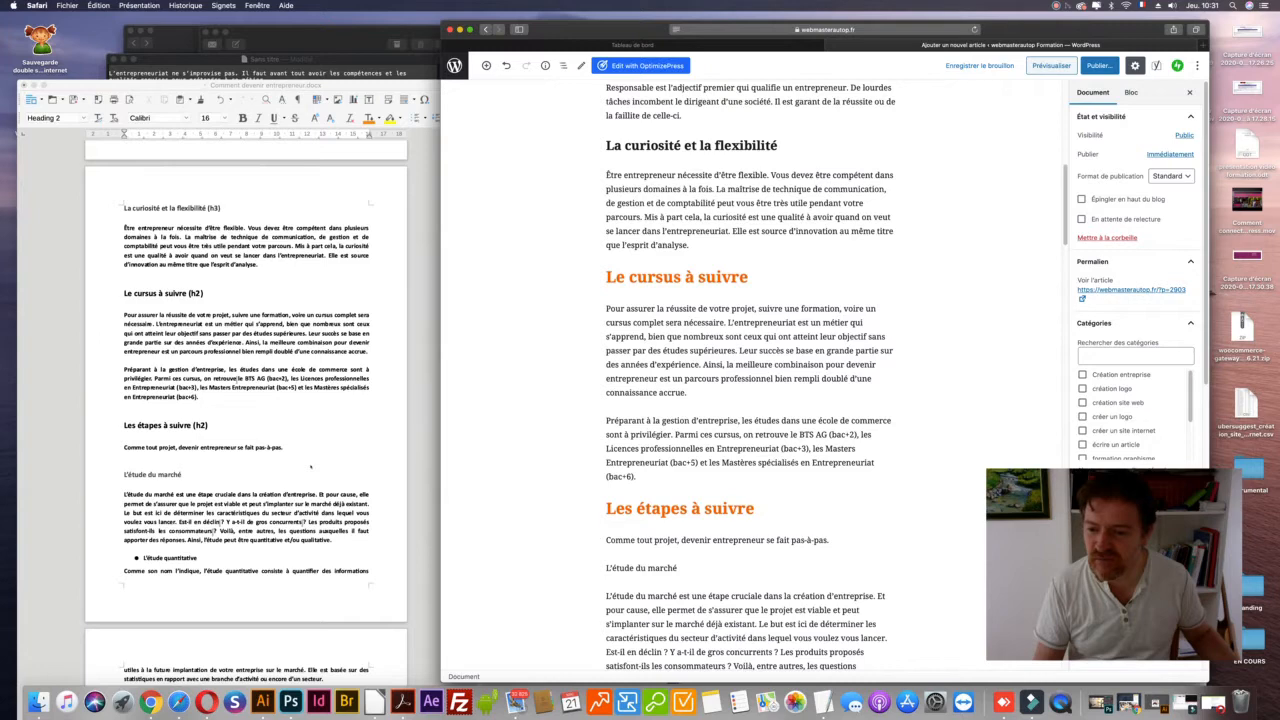
{"action": "scroll", "coordinate": [310, 466], "scroll_direction": "down", "scroll_amount": 2}
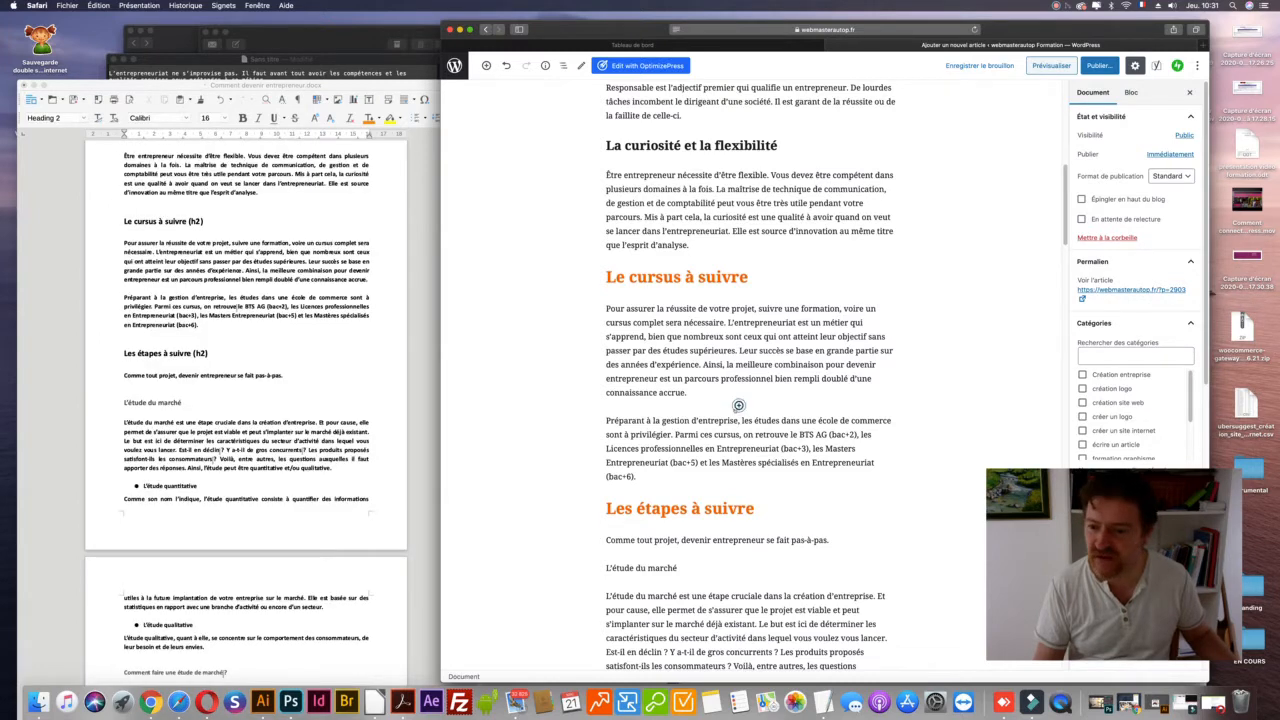
{"action": "scroll", "coordinate": [738, 308], "scroll_direction": "down", "scroll_amount": 2}
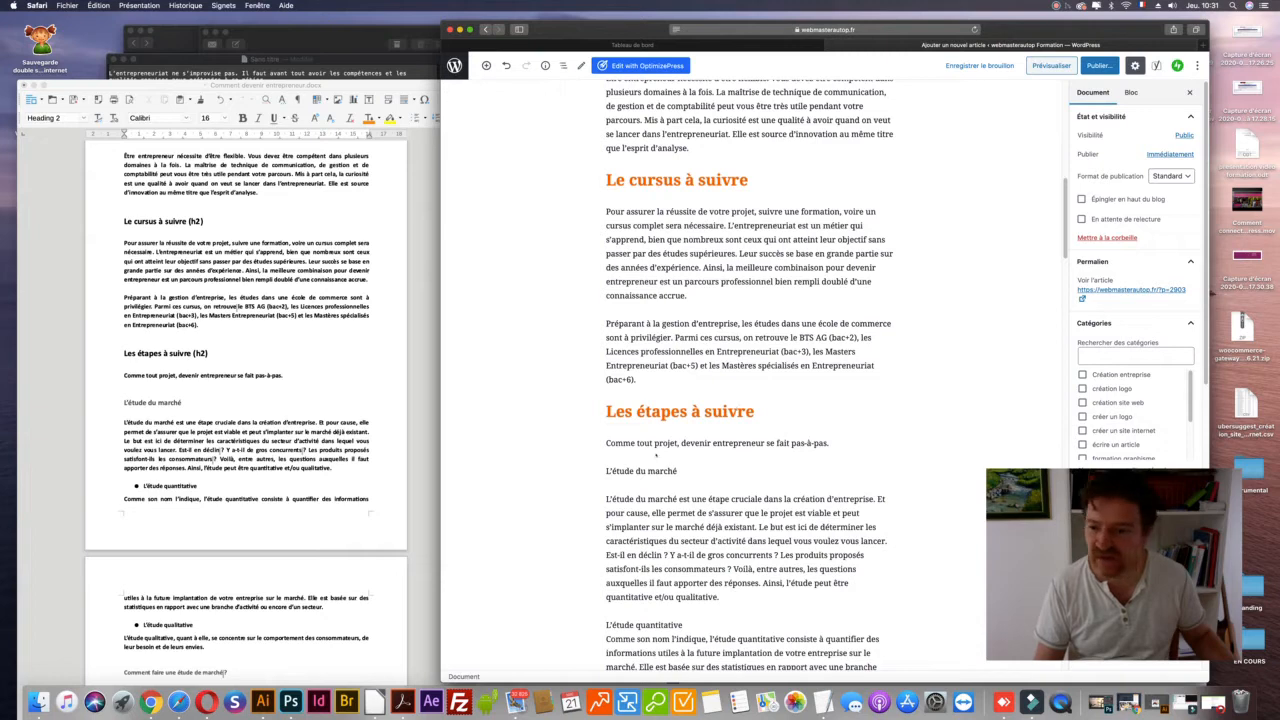
{"action": "left_click", "coordinate": [636, 470]}
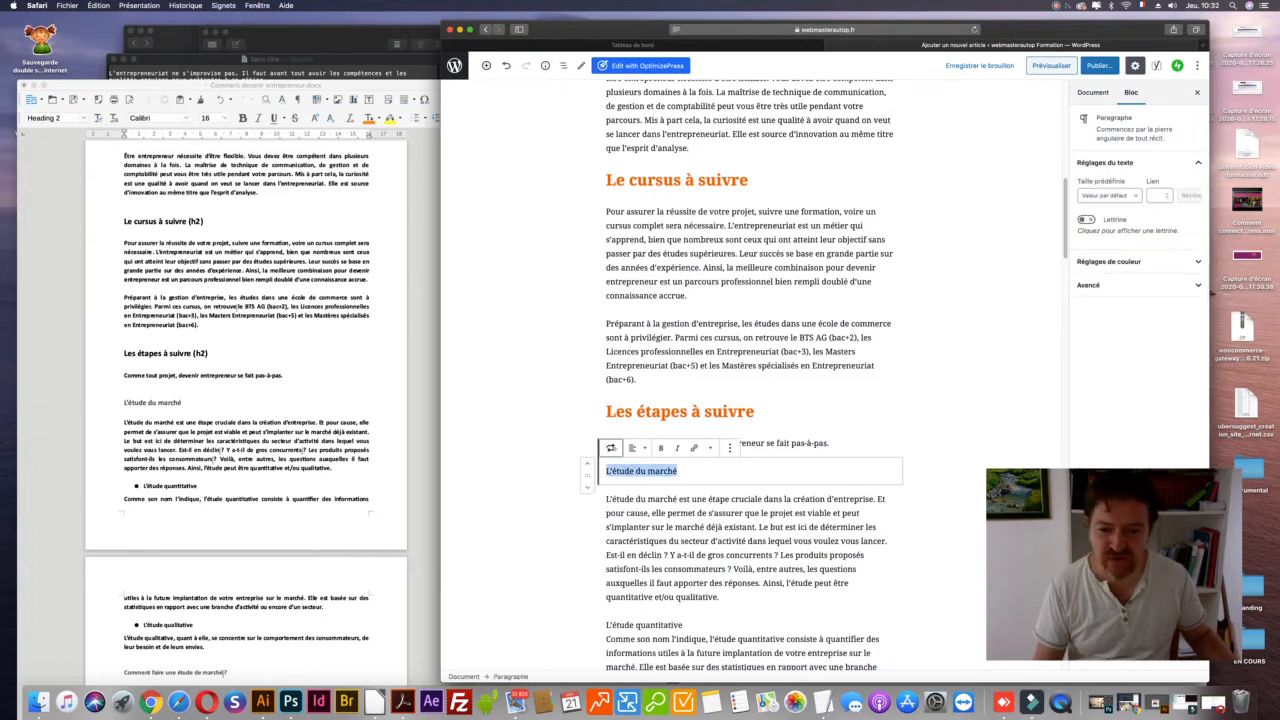
{"action": "left_click", "coordinate": [611, 447]}
{"action": "left_click", "coordinate": [630, 510]}
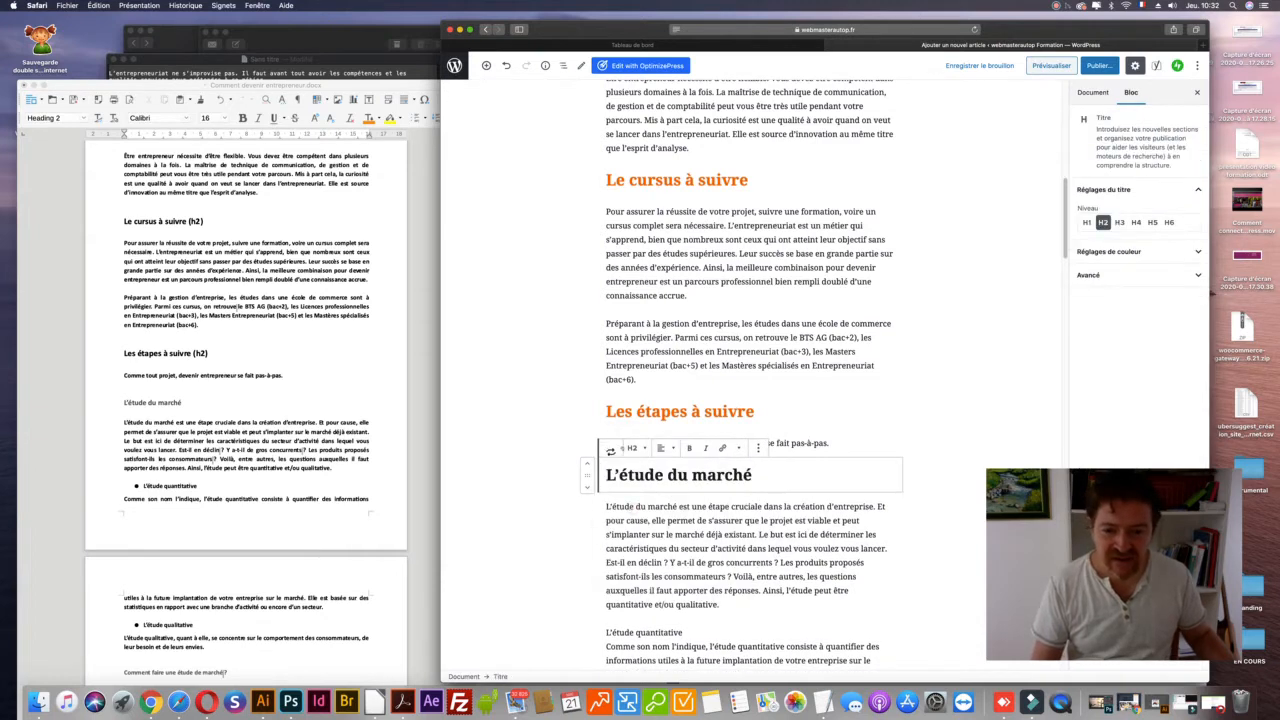
{"action": "left_click", "coordinate": [632, 449]}
{"action": "left_click", "coordinate": [606, 402]}
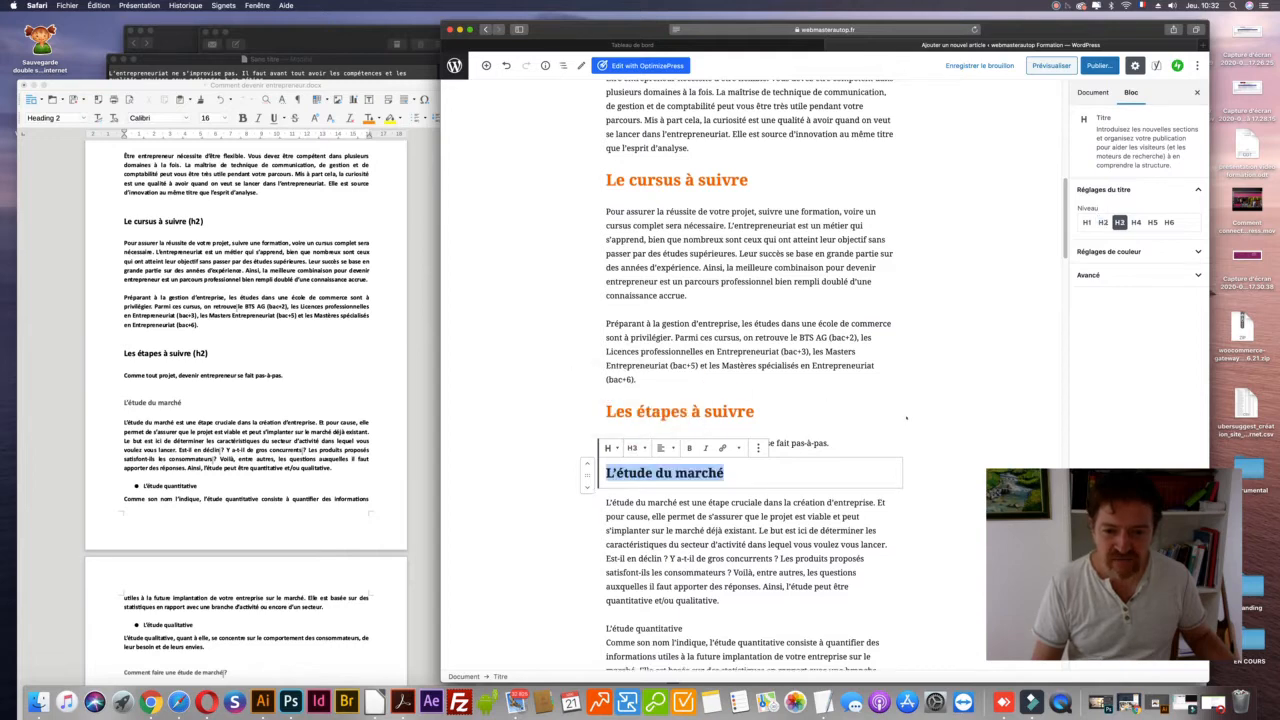
- Separate the line "L'étude quantitative" from the text that follows it, giving it its own paragraph block
{"action": "scroll", "coordinate": [906, 418], "scroll_direction": "down", "scroll_amount": 3}
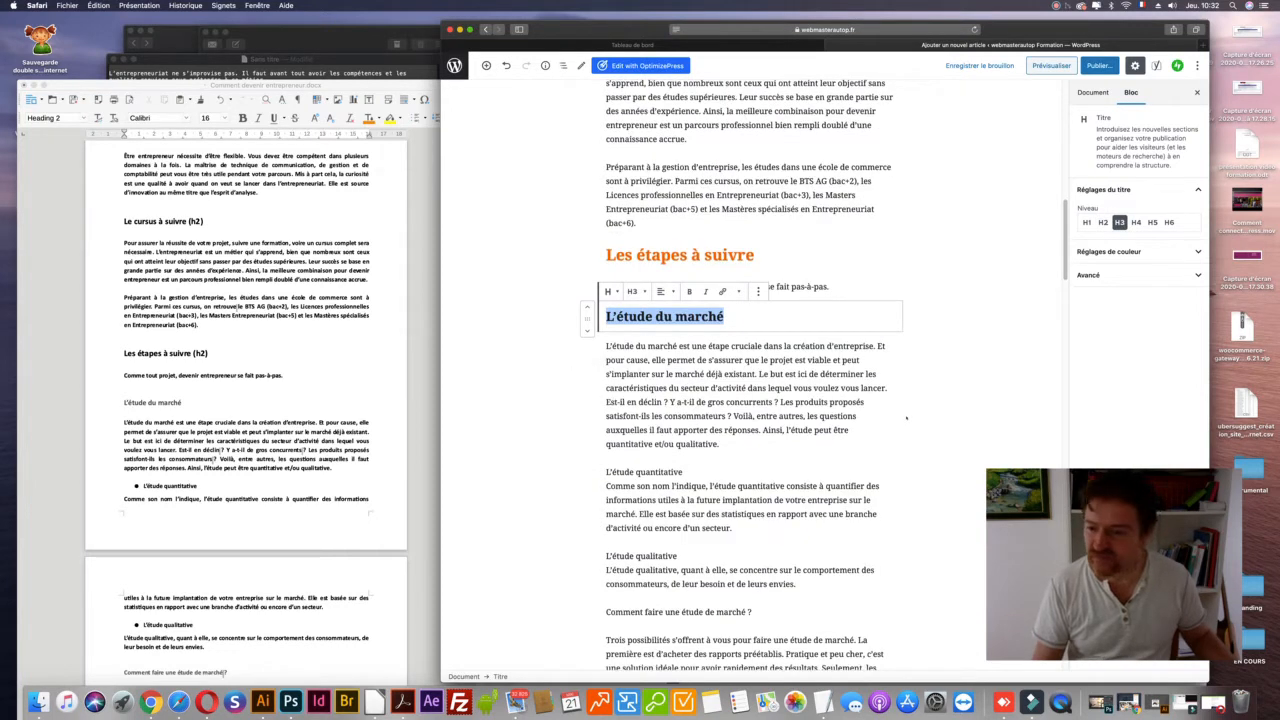
{"action": "left_click", "coordinate": [671, 485]}
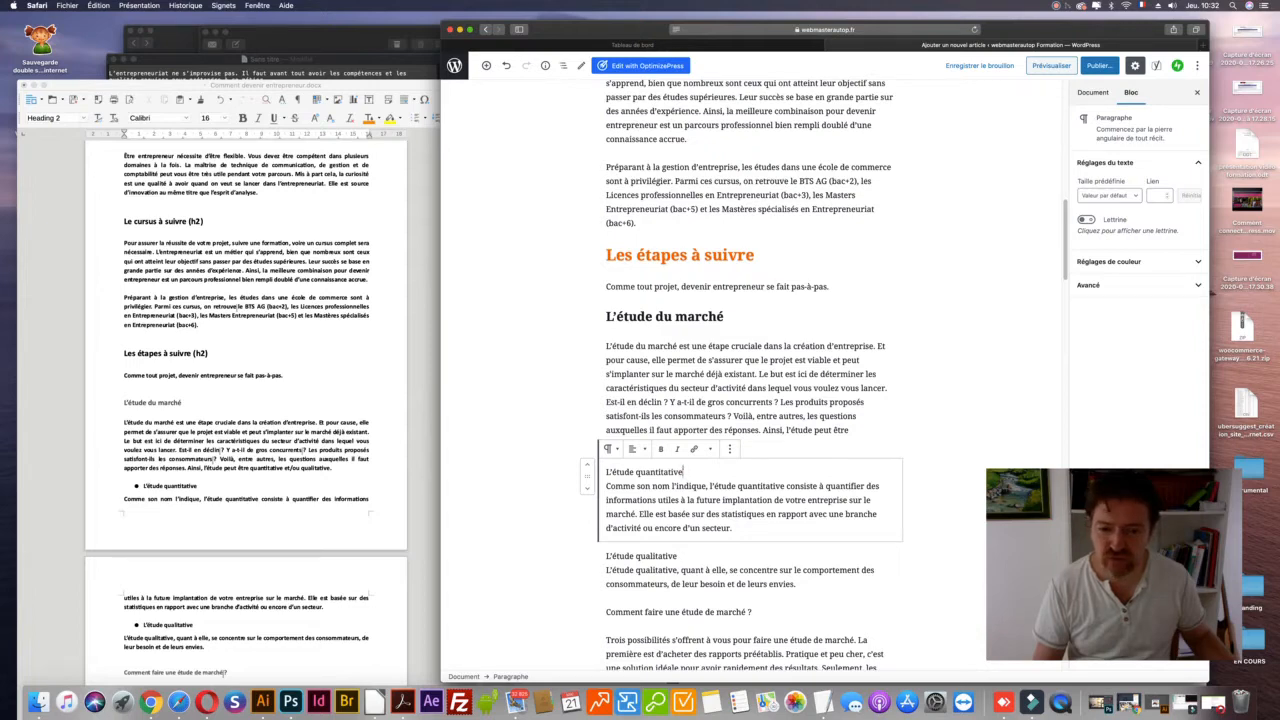
{"action": "key", "text": "shift+super+Left"}
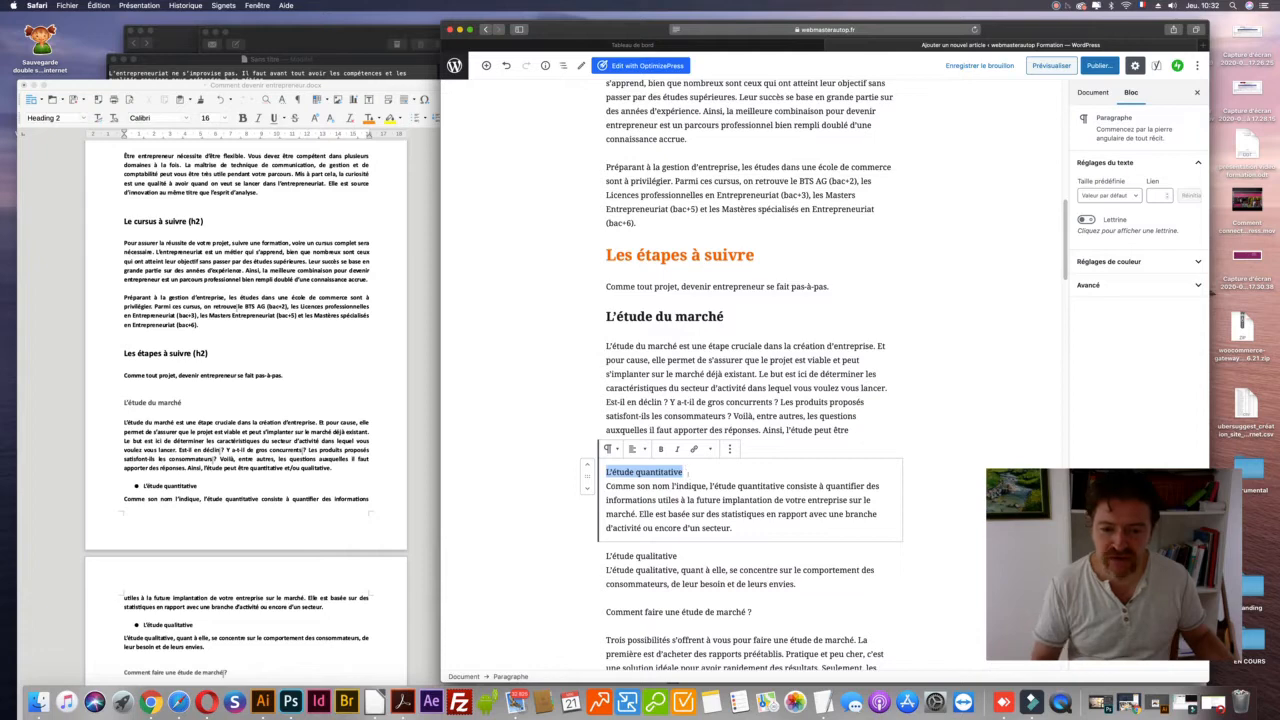
{"action": "left_click", "coordinate": [689, 469]}
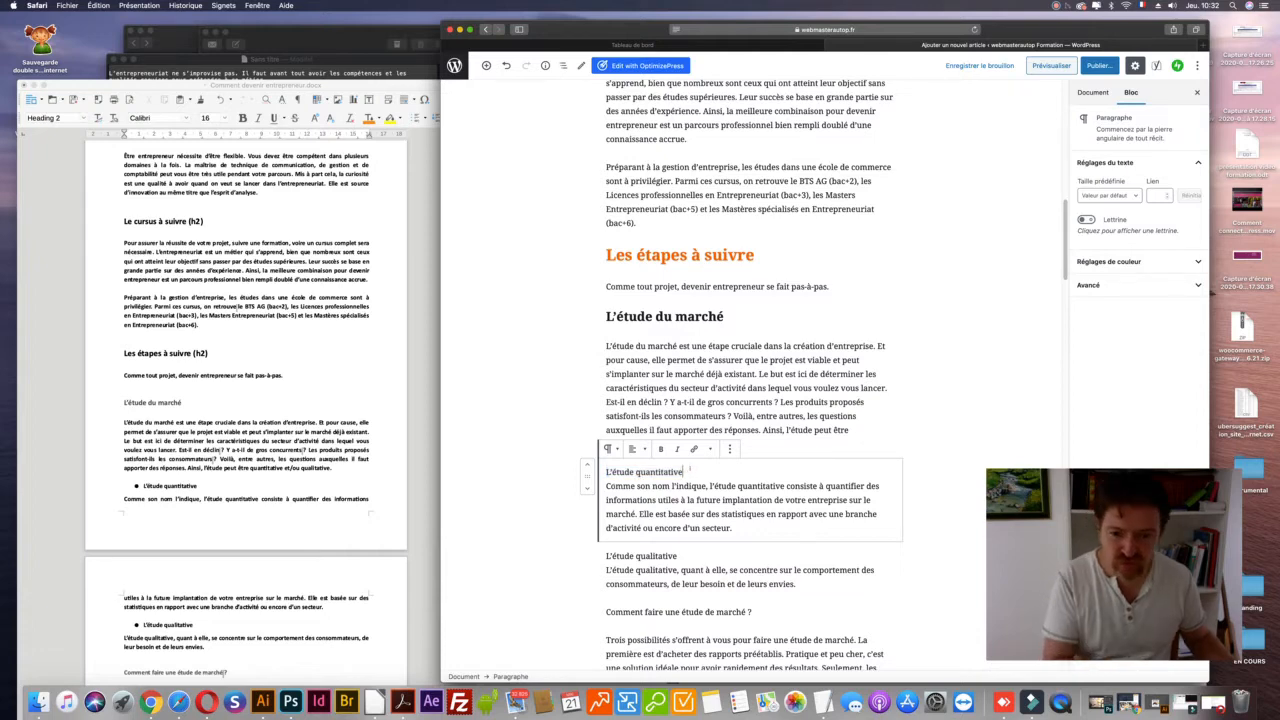
{"action": "key", "text": "super+BackSpace"}
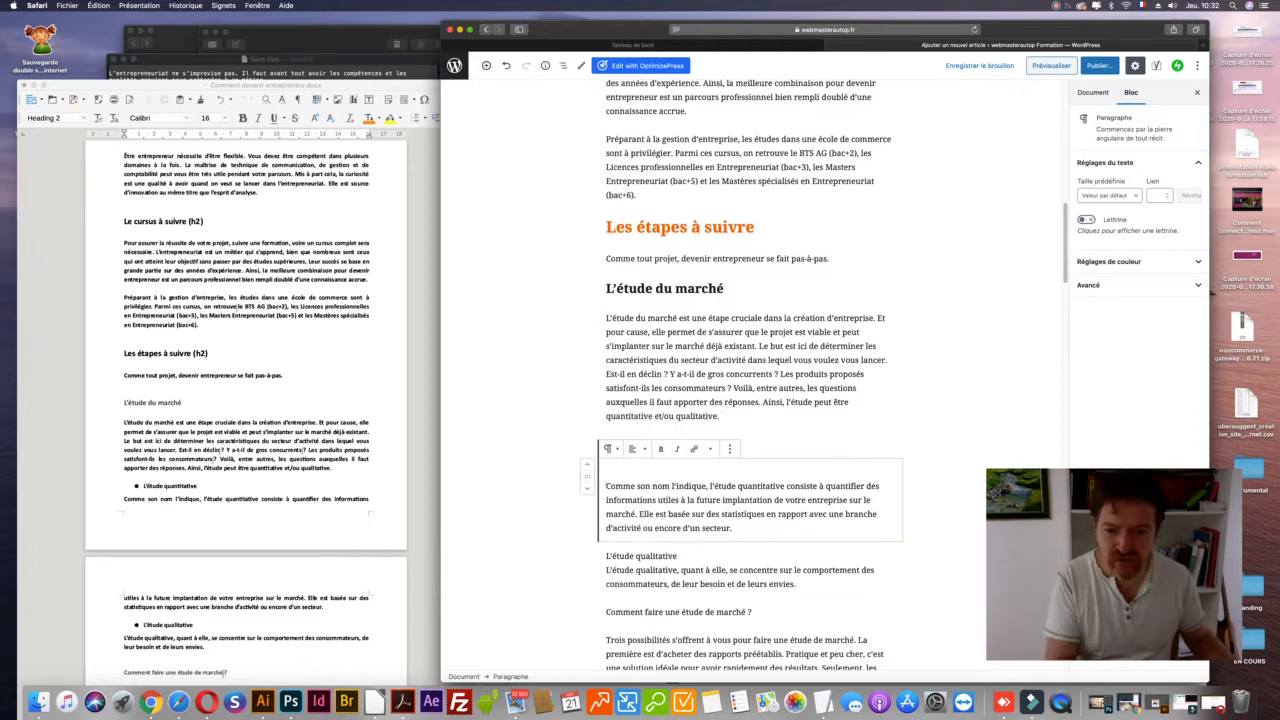
{"action": "key", "text": "BackSpace"}
{"action": "key", "text": "super+z"}
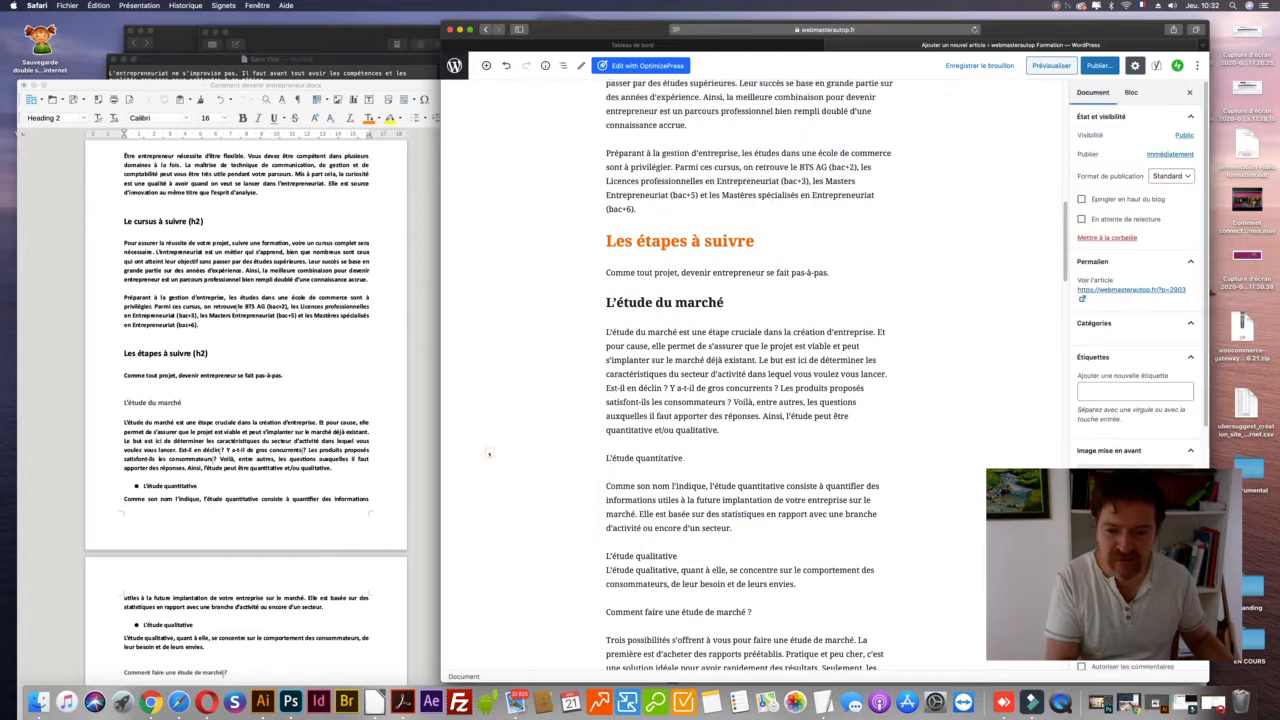
- Transform the paragraph "L'étude quantitative" into a heading block and set it to level H4
{"action": "triple_click", "coordinate": [636, 458]}
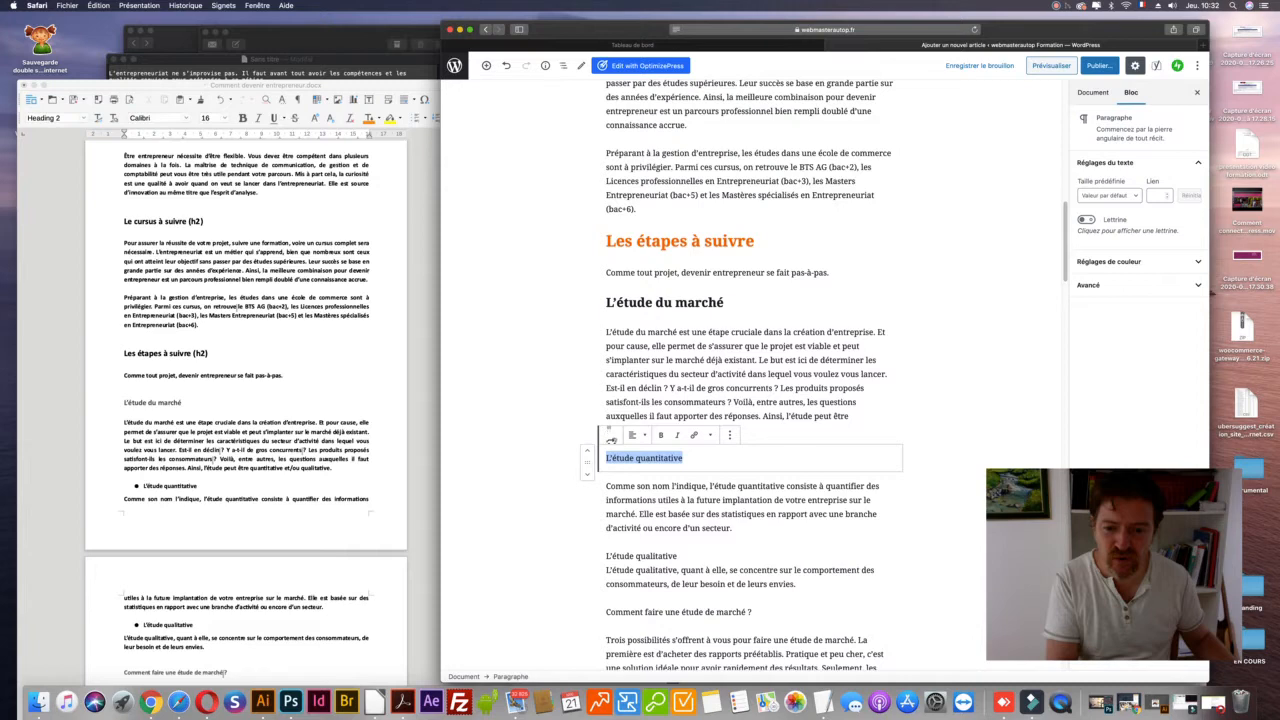
{"action": "left_click", "coordinate": [611, 435]}
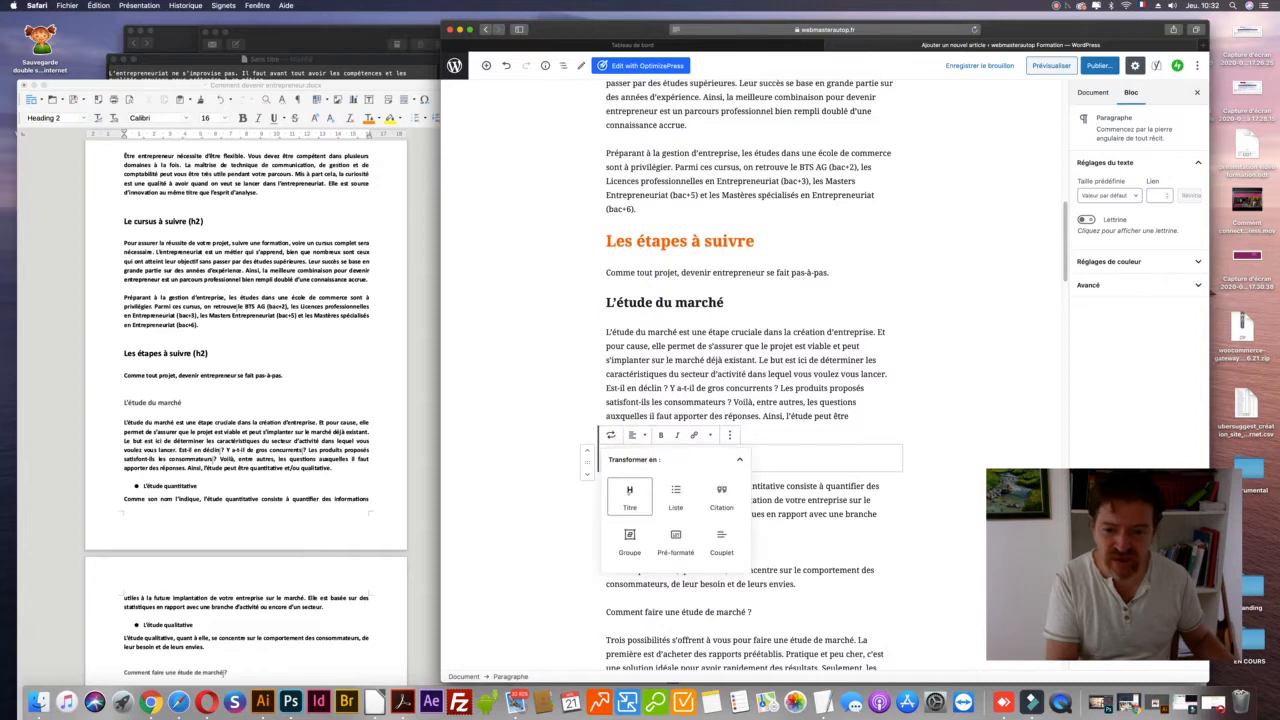
{"action": "left_click", "coordinate": [626, 484]}
{"action": "left_click", "coordinate": [632, 435]}
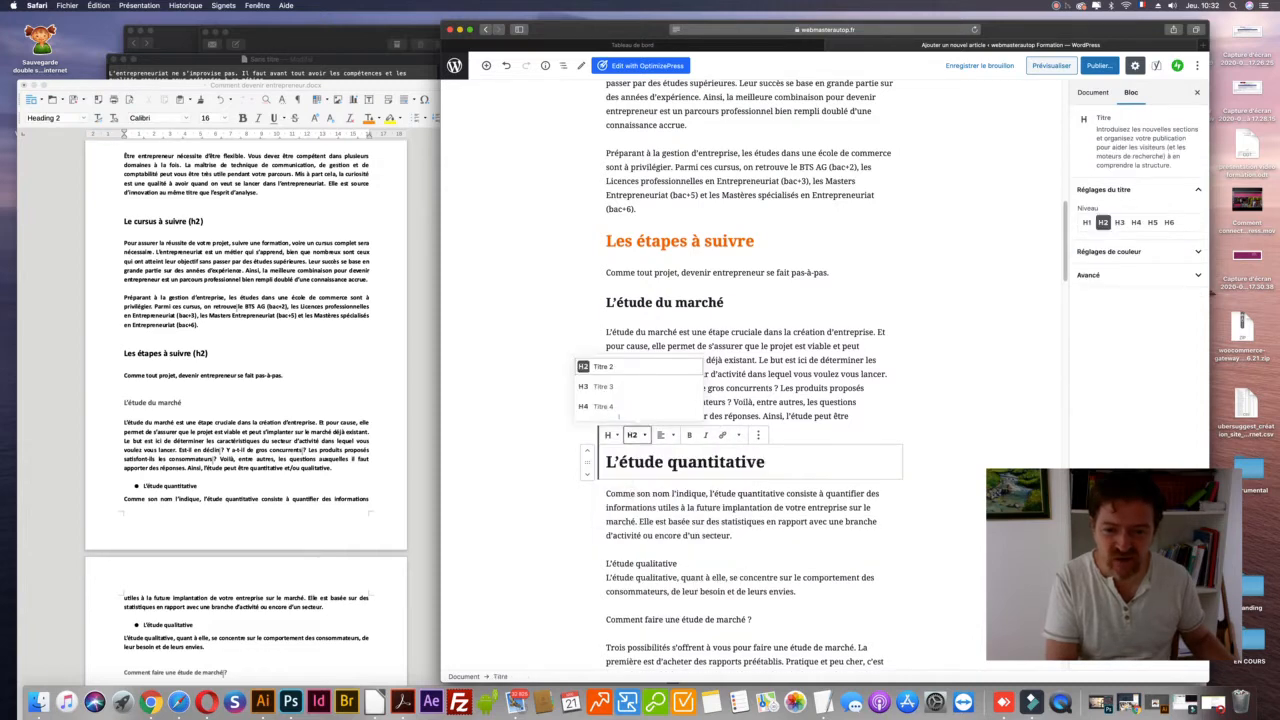
{"action": "left_click", "coordinate": [603, 406]}
{"action": "left_click", "coordinate": [495, 427]}
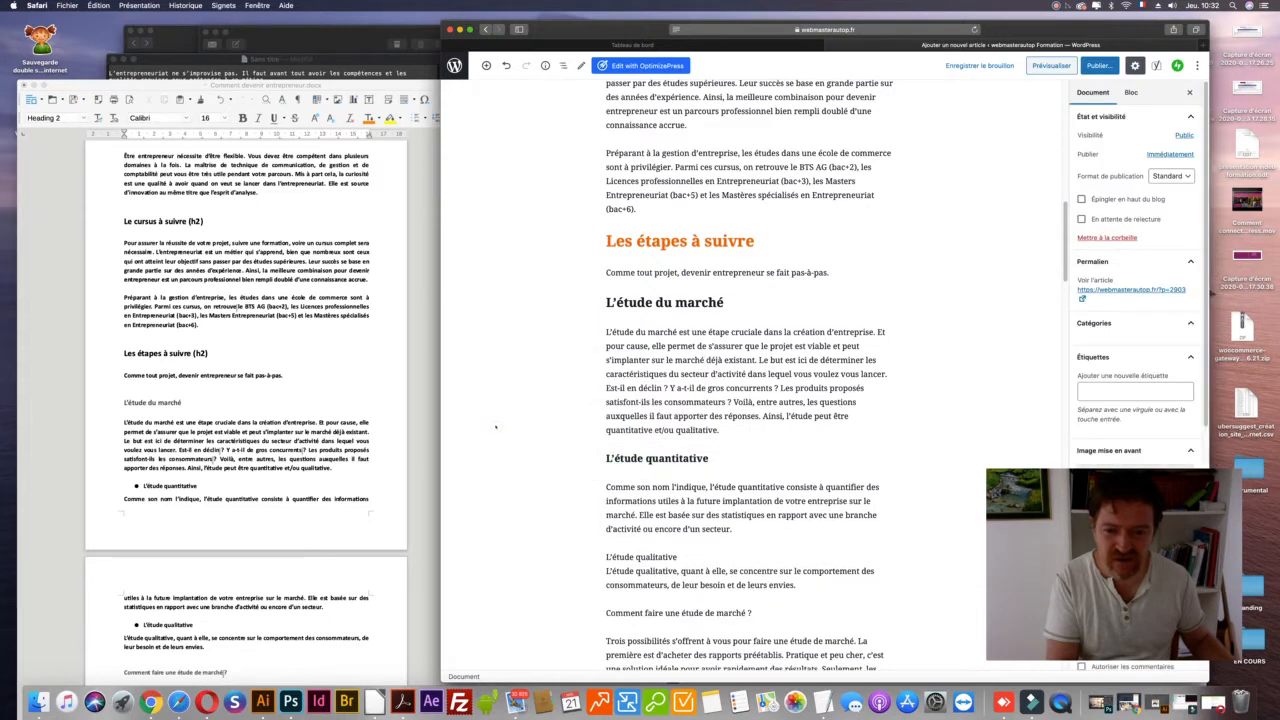
- Merge the paragraph beginning "Comme son nom l'indique" into the H4 heading "L'étude quantitative", and split it back into its own block
{"action": "scroll", "coordinate": [596, 443], "scroll_direction": "down", "scroll_amount": 3}
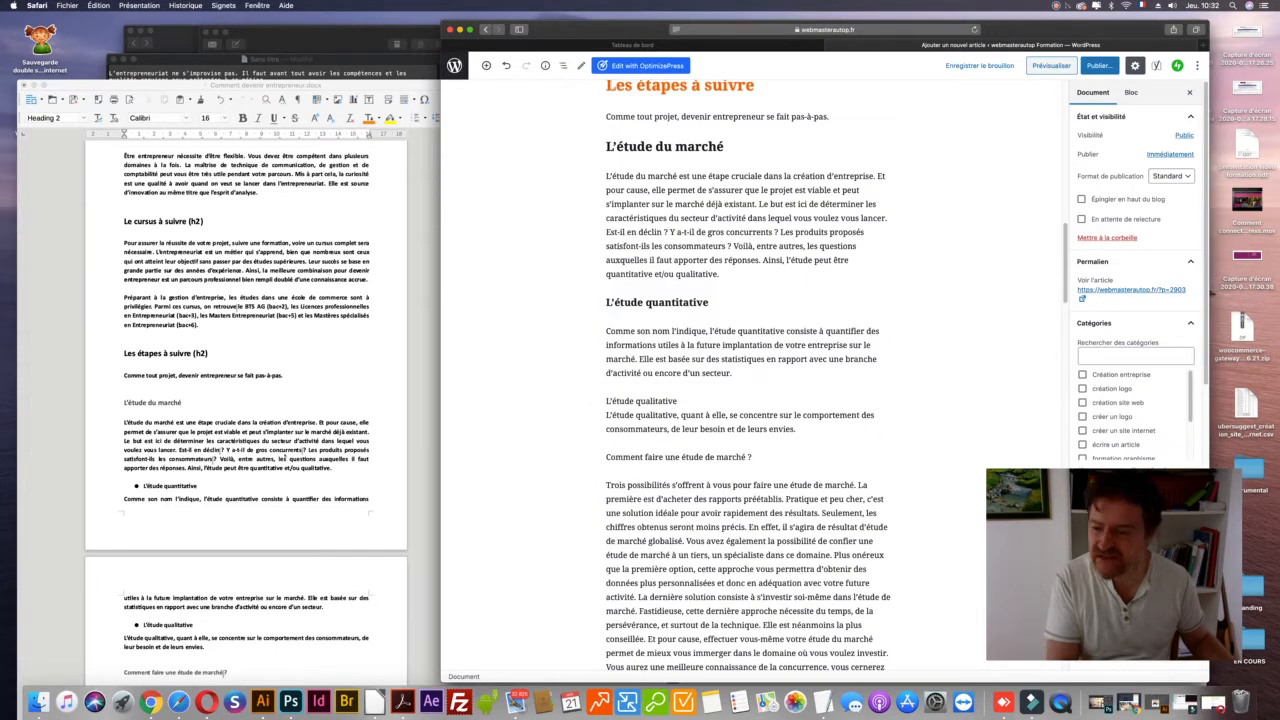
{"action": "scroll", "coordinate": [285, 455], "scroll_direction": "down", "scroll_amount": 2}
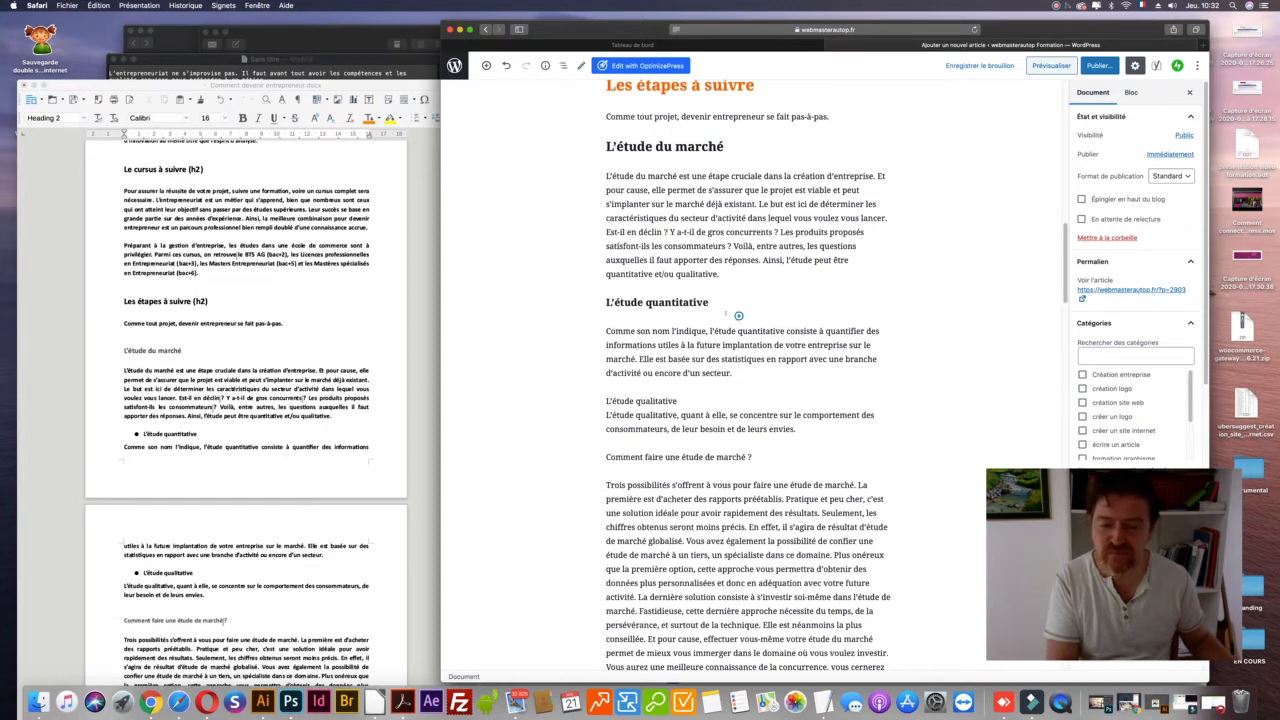
{"action": "left_click", "coordinate": [668, 330]}
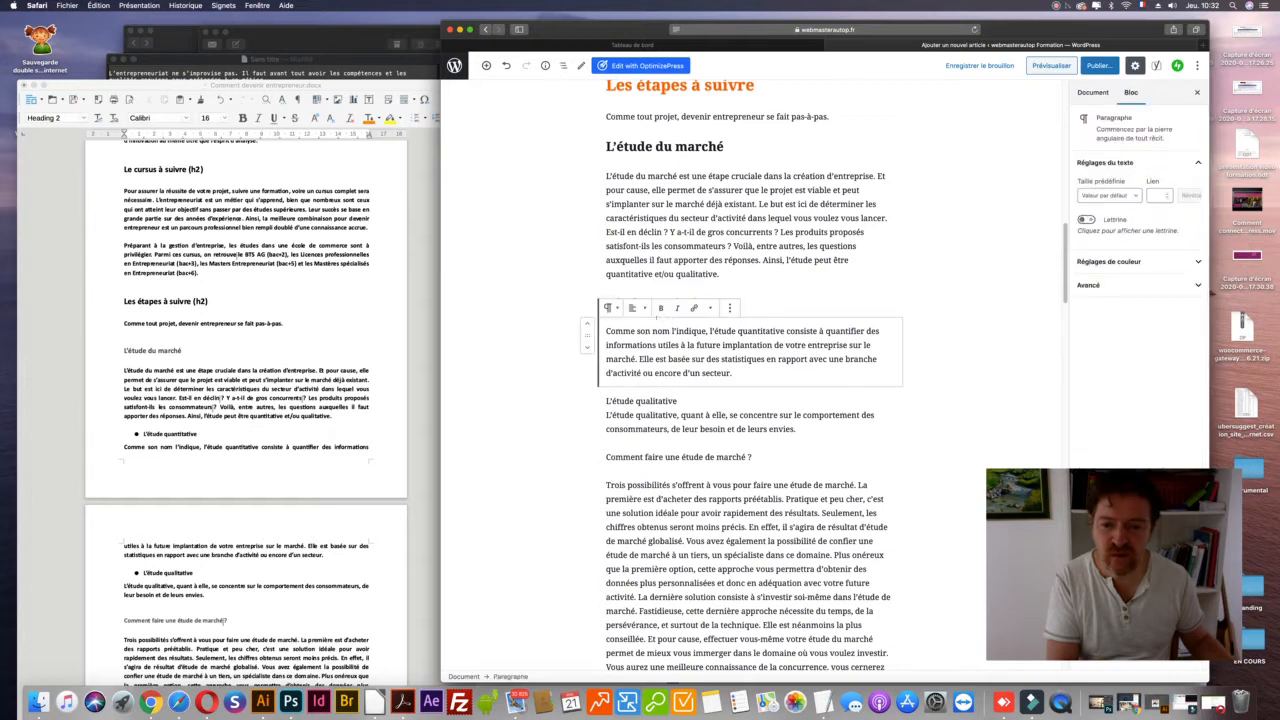
{"action": "left_click", "coordinate": [555, 308]}
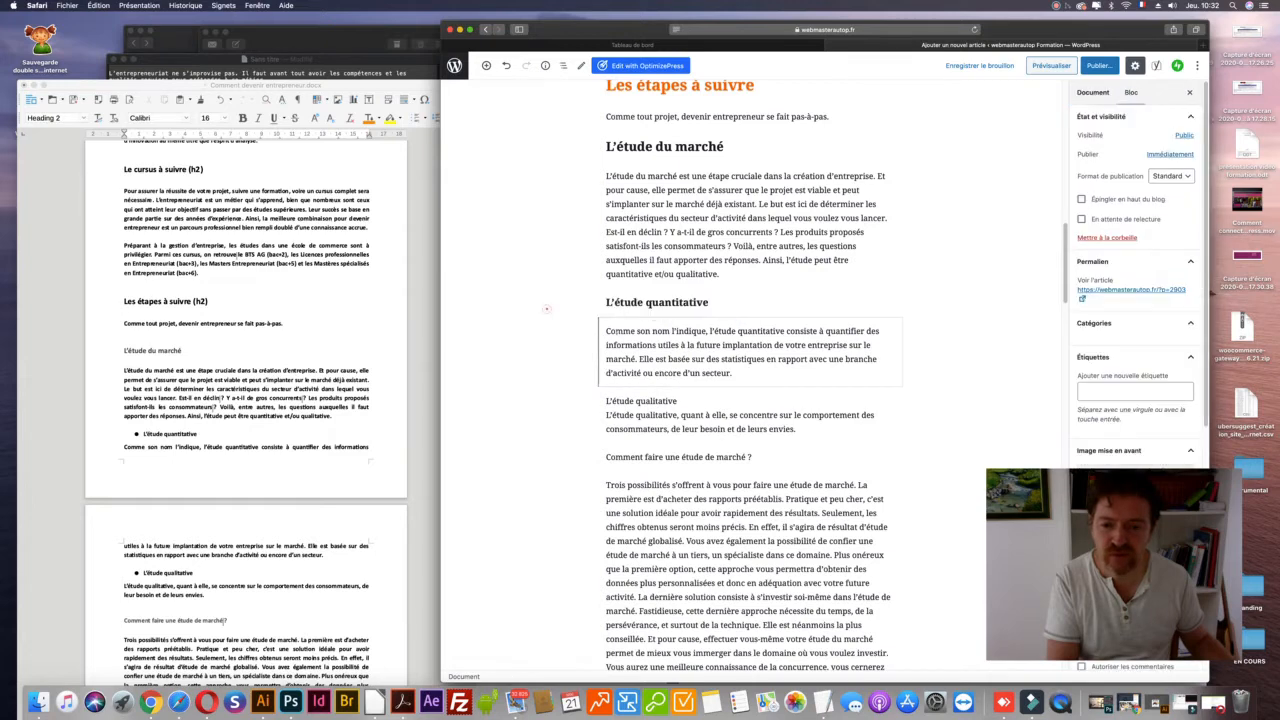
{"action": "left_click", "coordinate": [607, 331]}
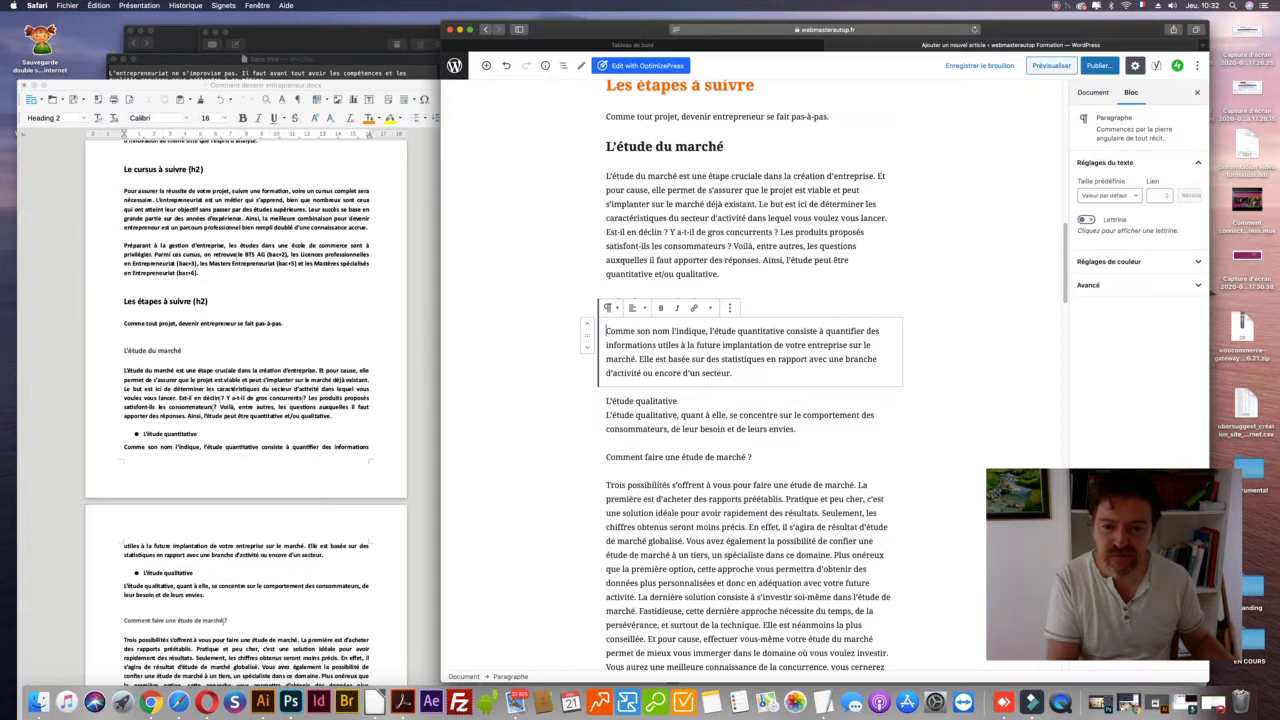
{"action": "key", "text": "BackSpace"}
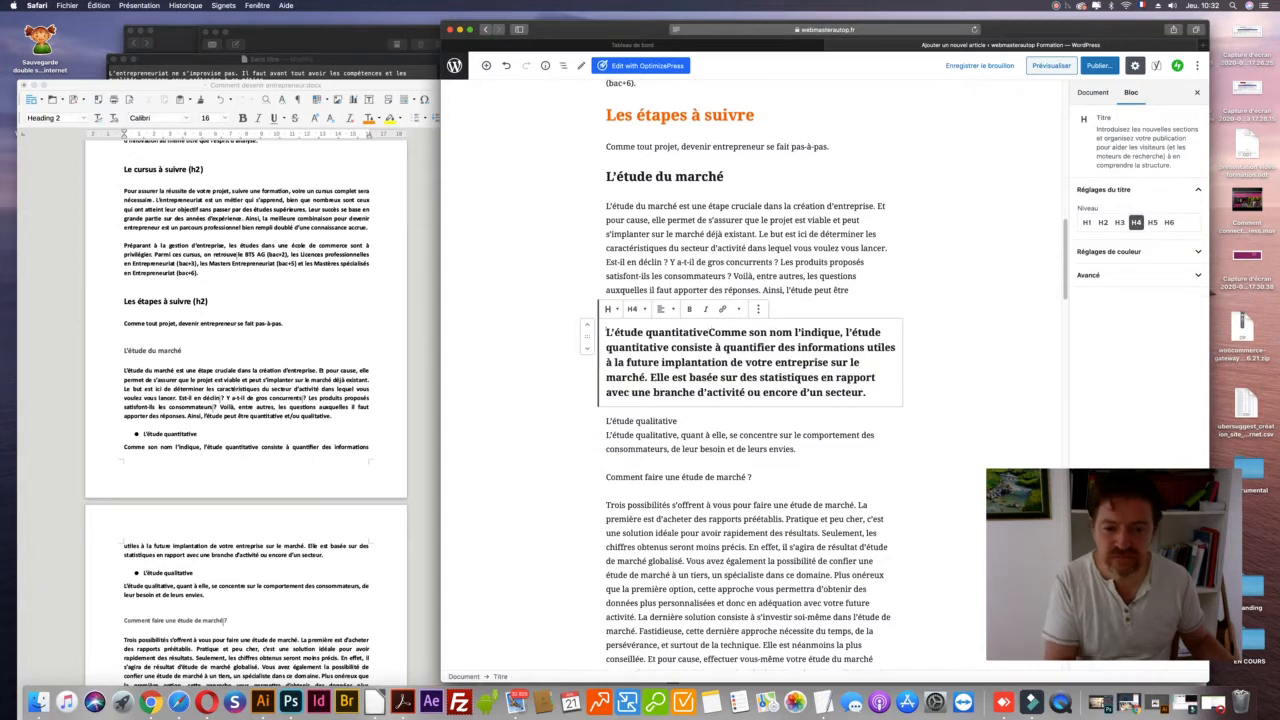
{"action": "key", "text": "Return"}
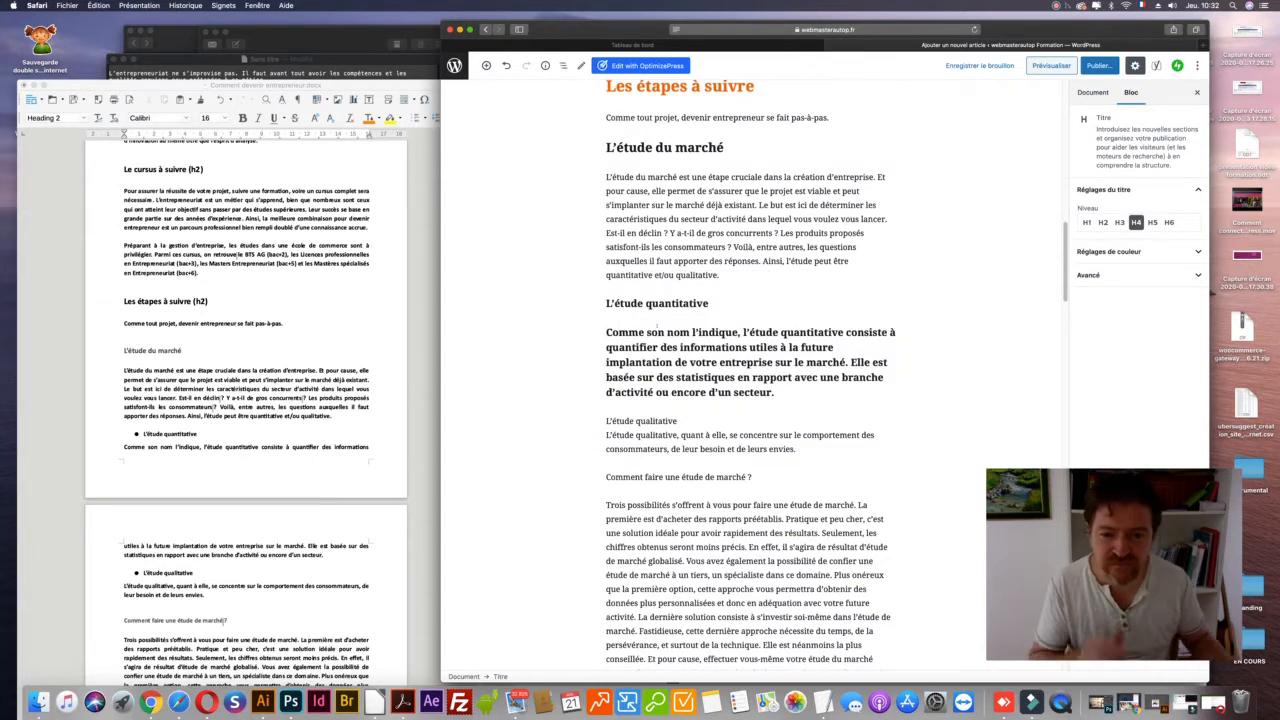
- Examine the block, alignment, text formatting and transformation options available for the H4 heading "L'étude quantitative"
{"action": "key", "text": "shift+Up"}
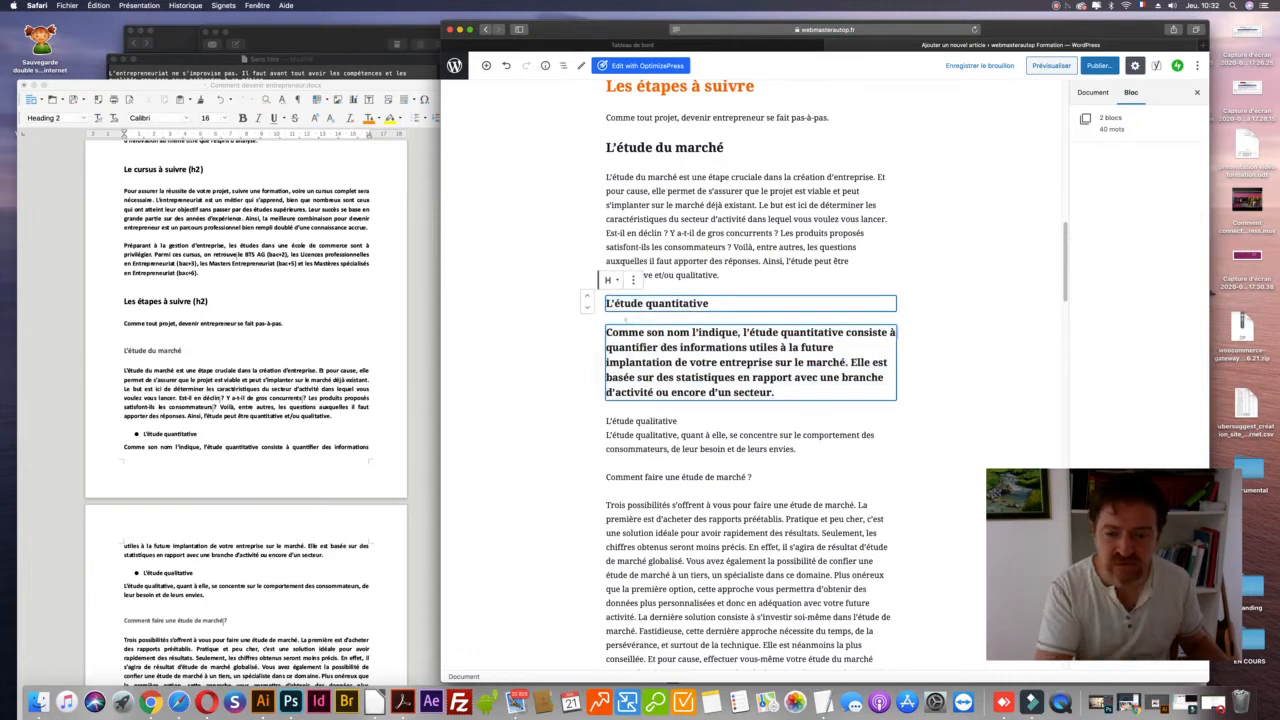
{"action": "double_click", "coordinate": [627, 303]}
{"action": "triple_click", "coordinate": [627, 303]}
{"action": "key", "text": "super+c"}
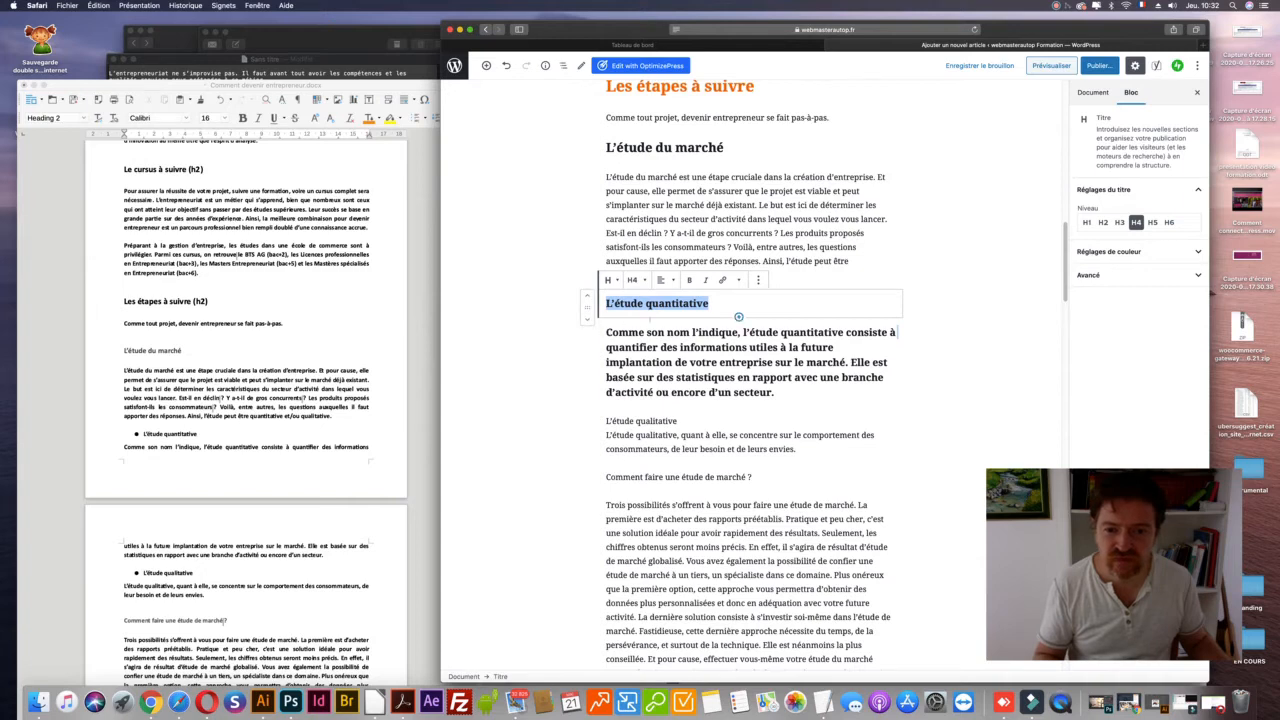
{"action": "left_click", "coordinate": [757, 281]}
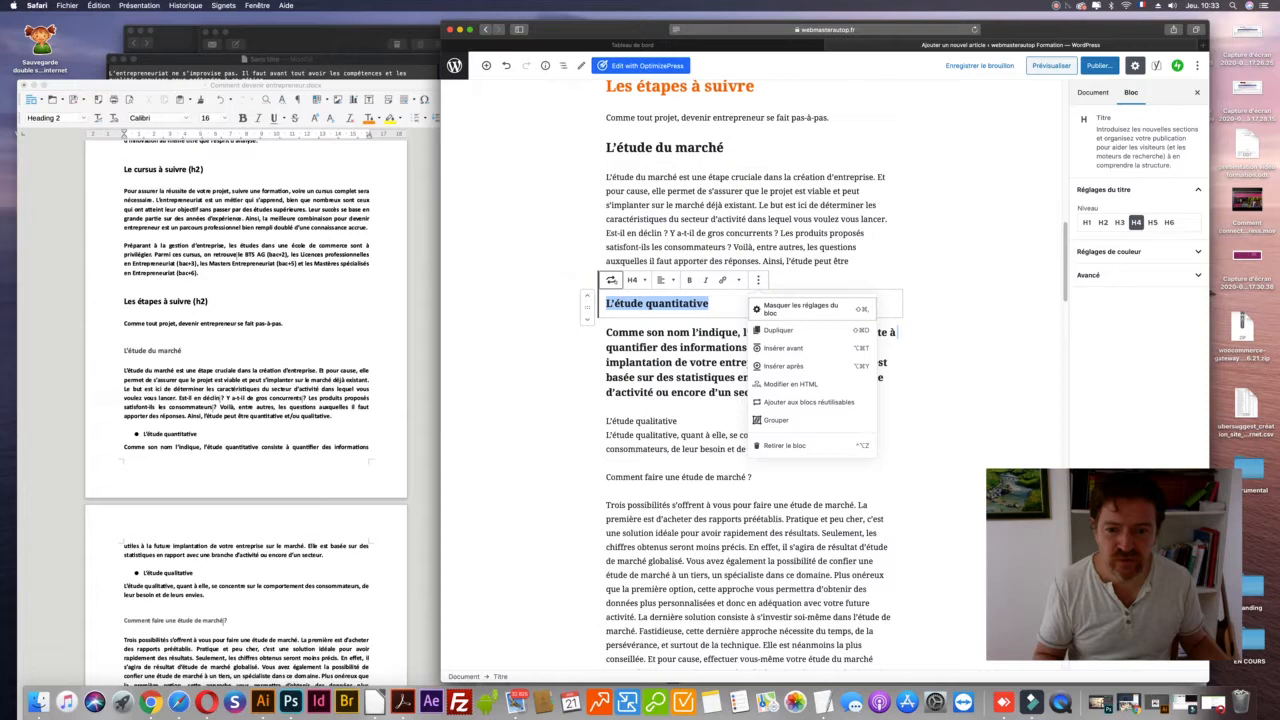
{"action": "left_click", "coordinate": [665, 280]}
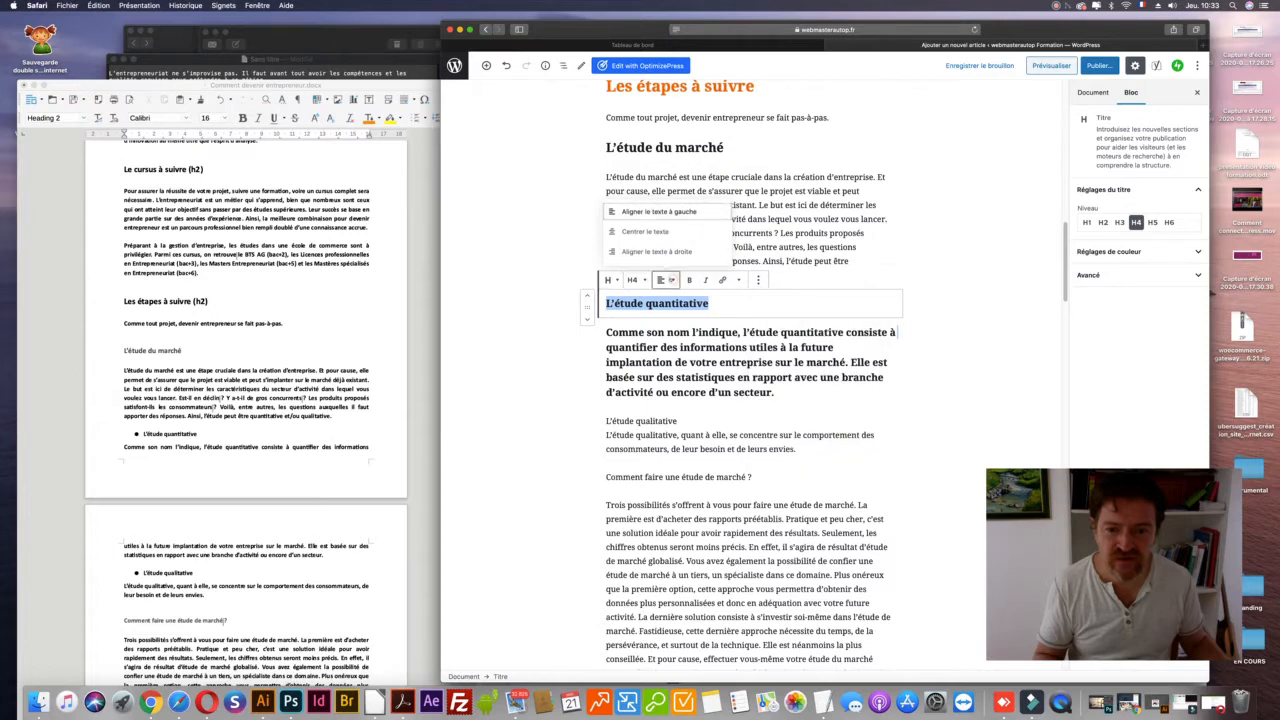
{"action": "left_click", "coordinate": [738, 280]}
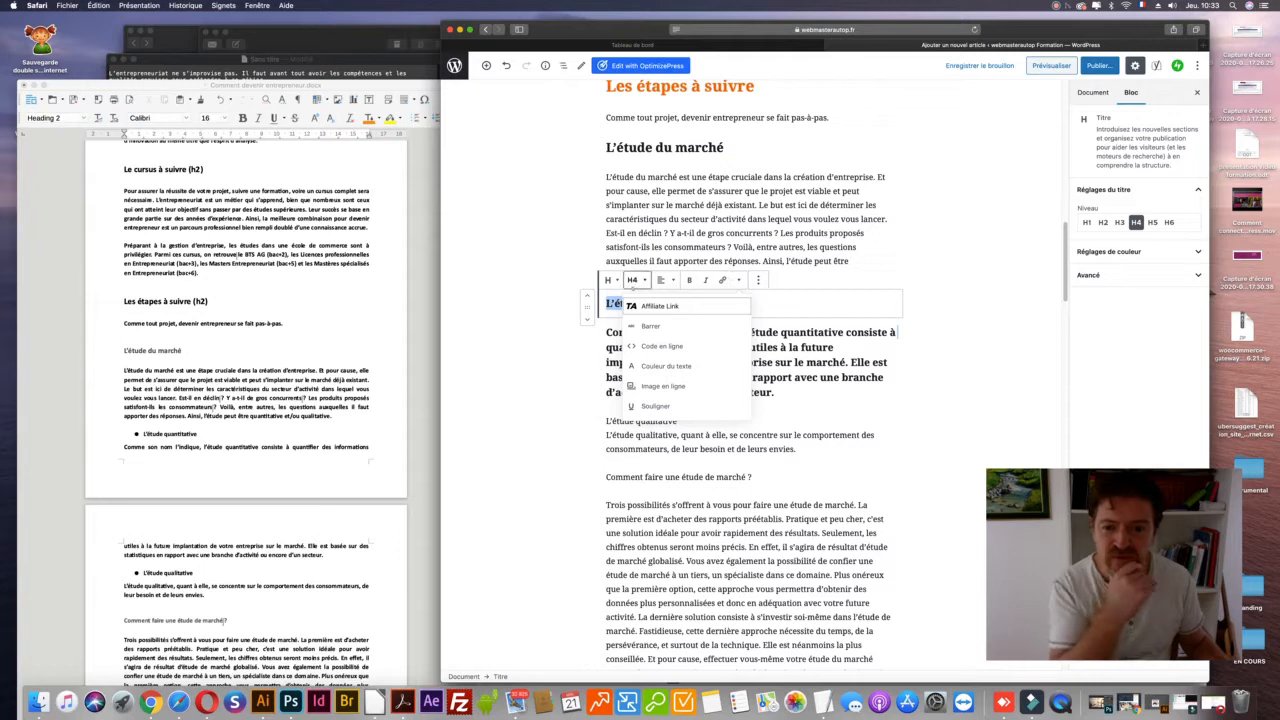
{"action": "left_click", "coordinate": [612, 280]}
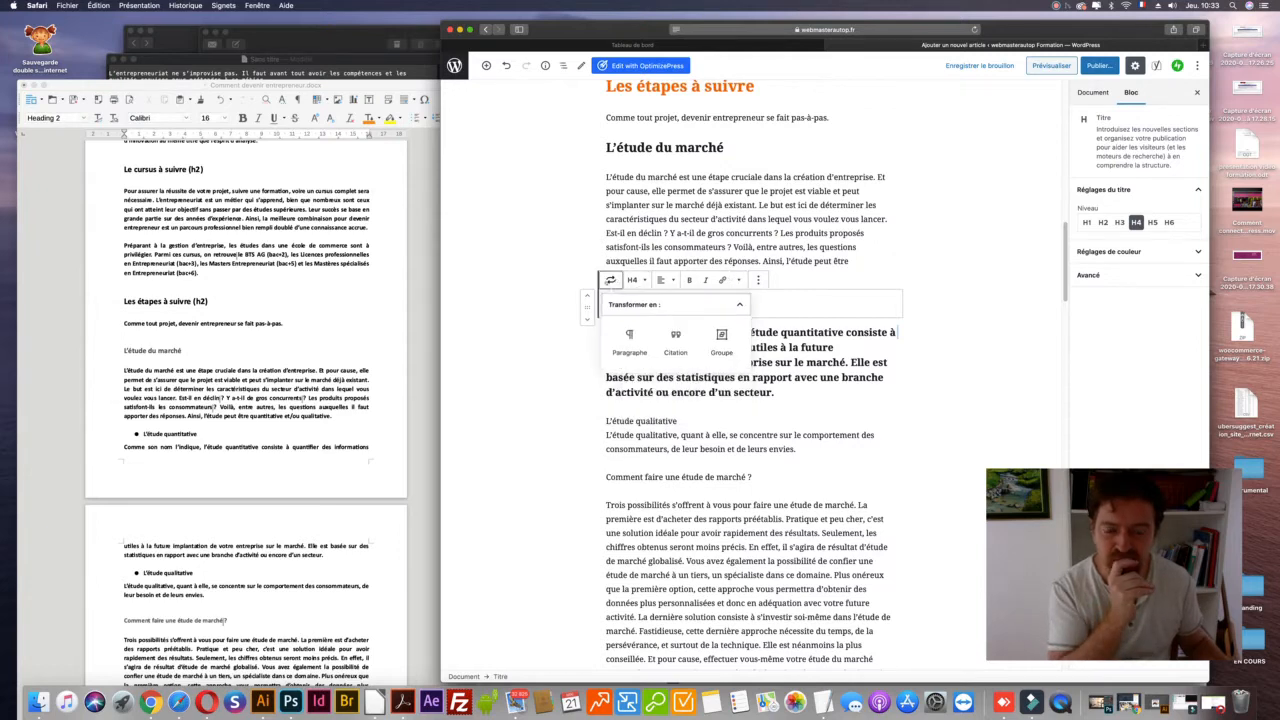
{"action": "left_click", "coordinate": [548, 314]}
{"action": "left_click", "coordinate": [651, 337]}
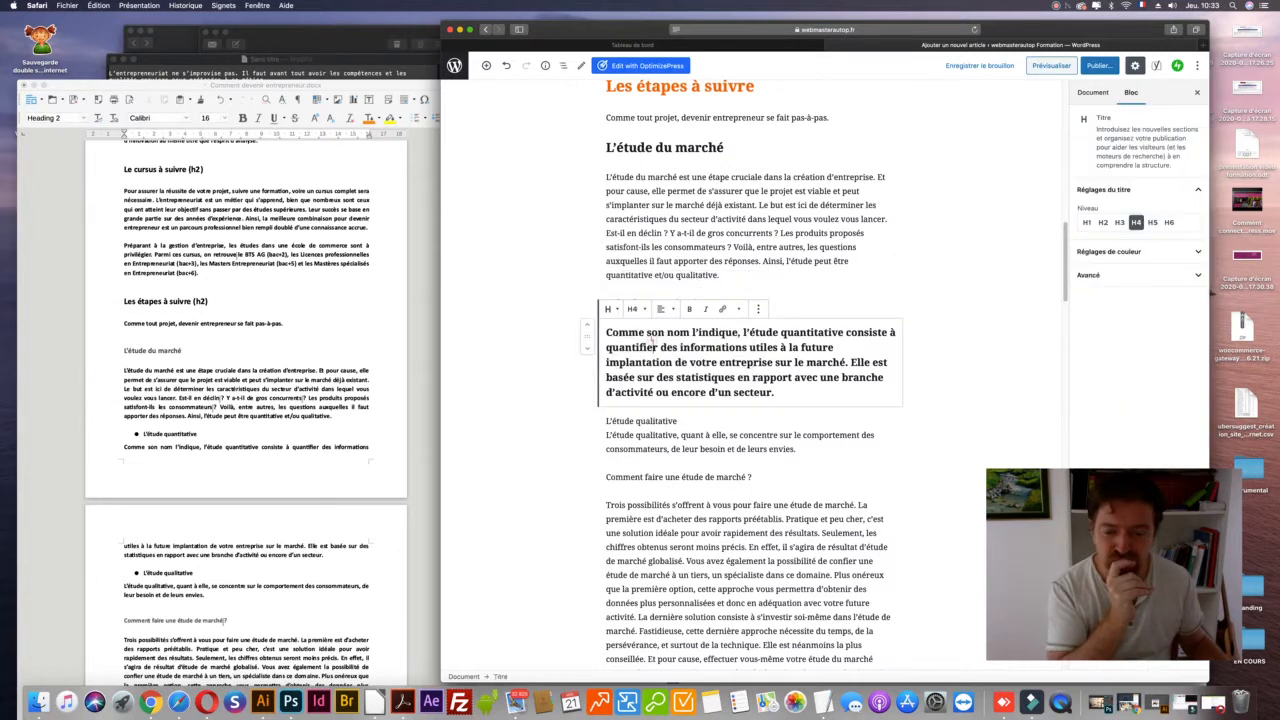
- Convert the heading block holding the description of the étude quantitative into a normal paragraph
{"action": "key", "text": "super+a"}
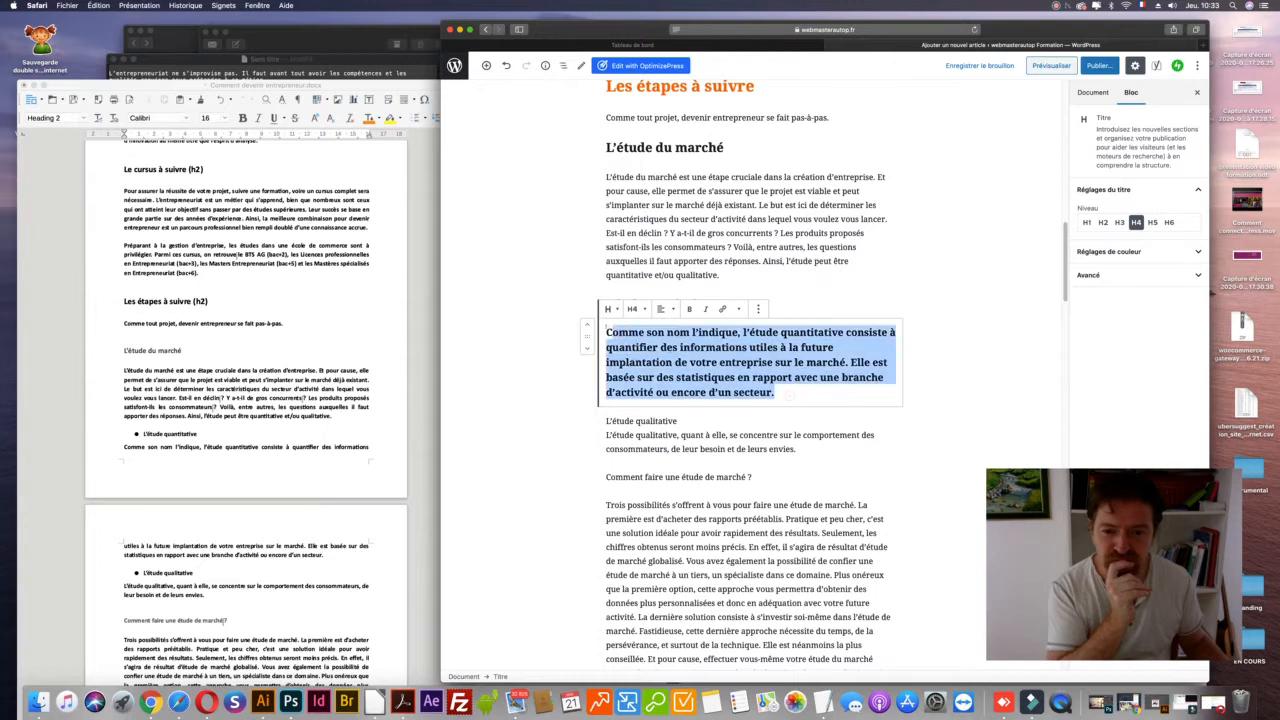
{"action": "left_click", "coordinate": [636, 309]}
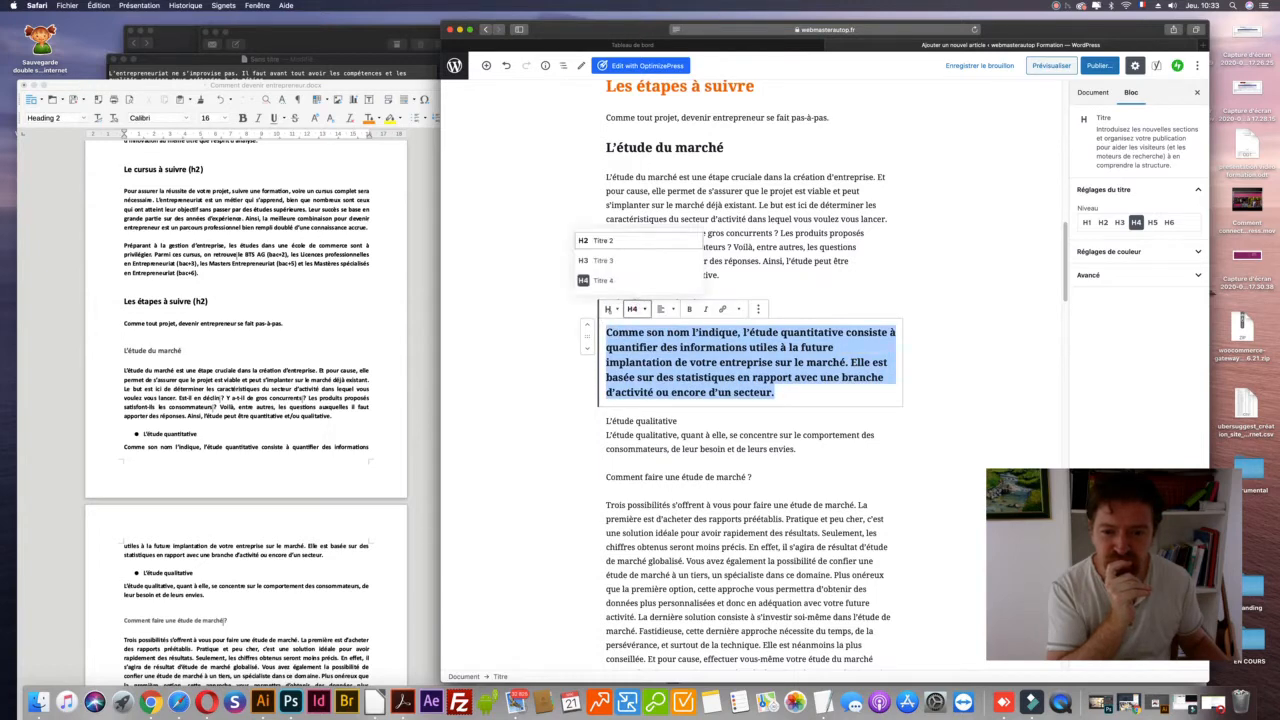
{"action": "left_click", "coordinate": [610, 309]}
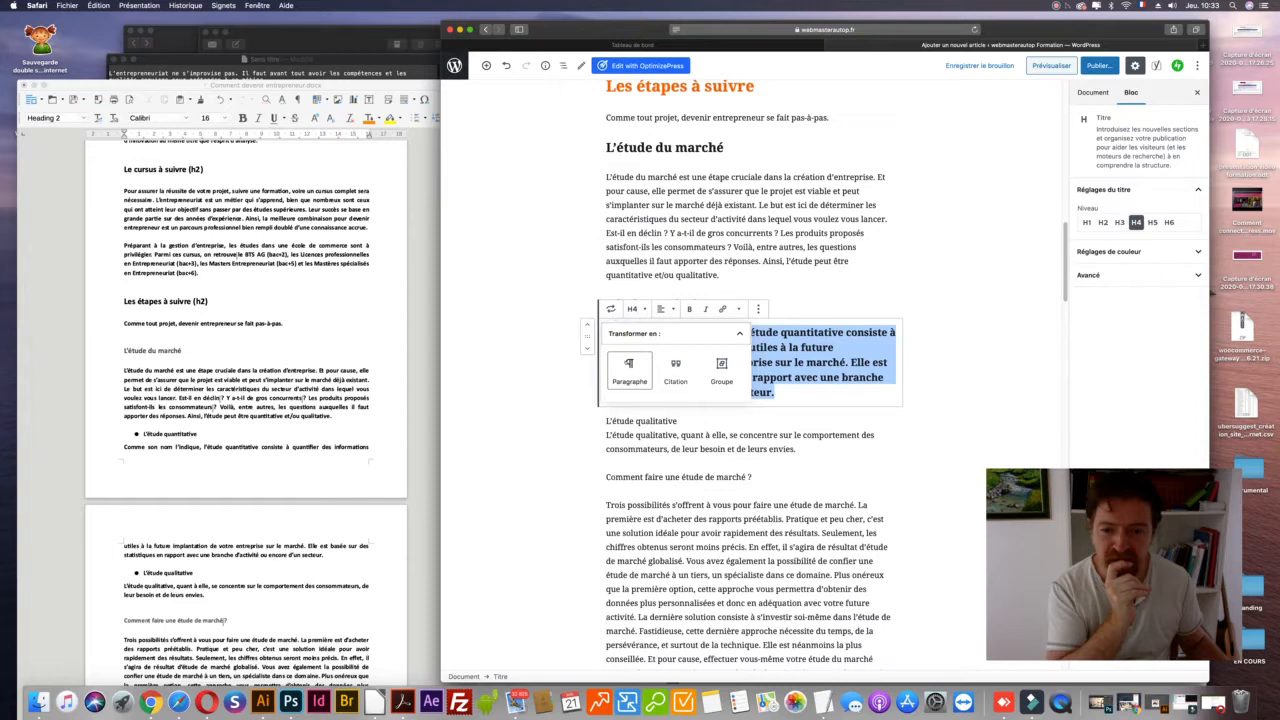
{"action": "left_click", "coordinate": [629, 368]}
{"action": "left_click", "coordinate": [517, 372]}
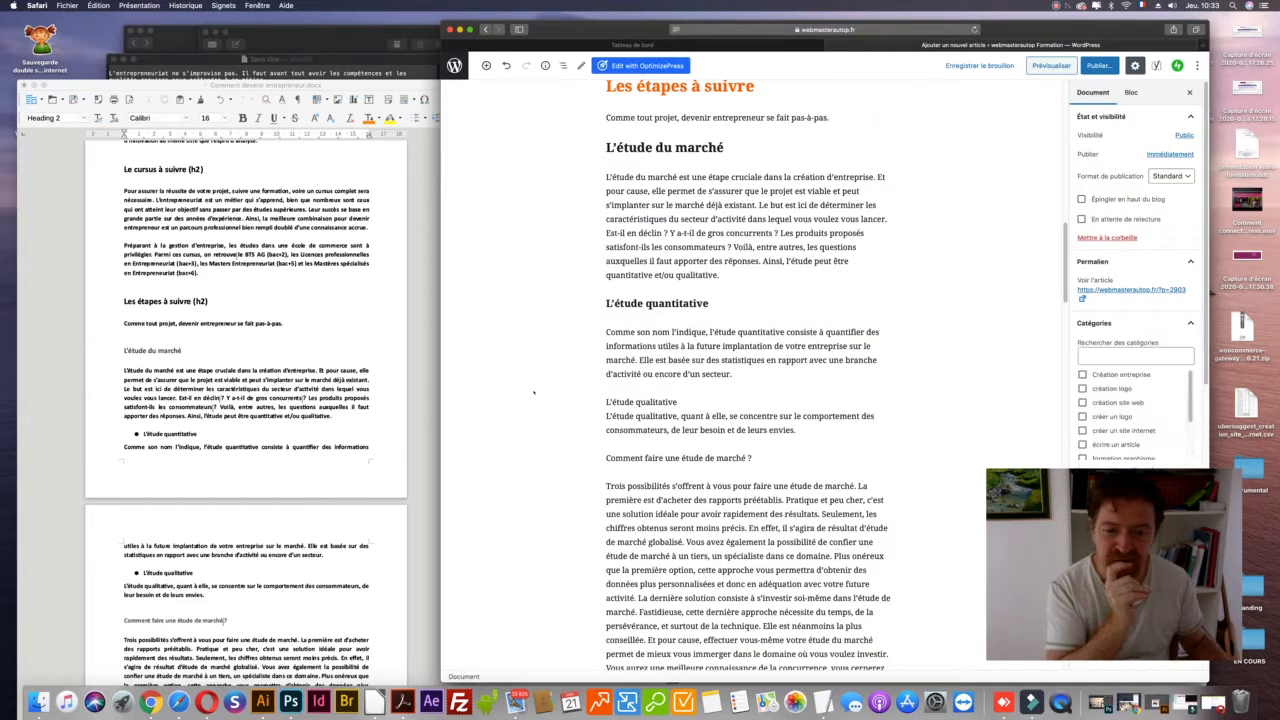
- Split the line "L'étude qualitative" from its description so that each stands in its own paragraph block
{"action": "left_click", "coordinate": [665, 420]}
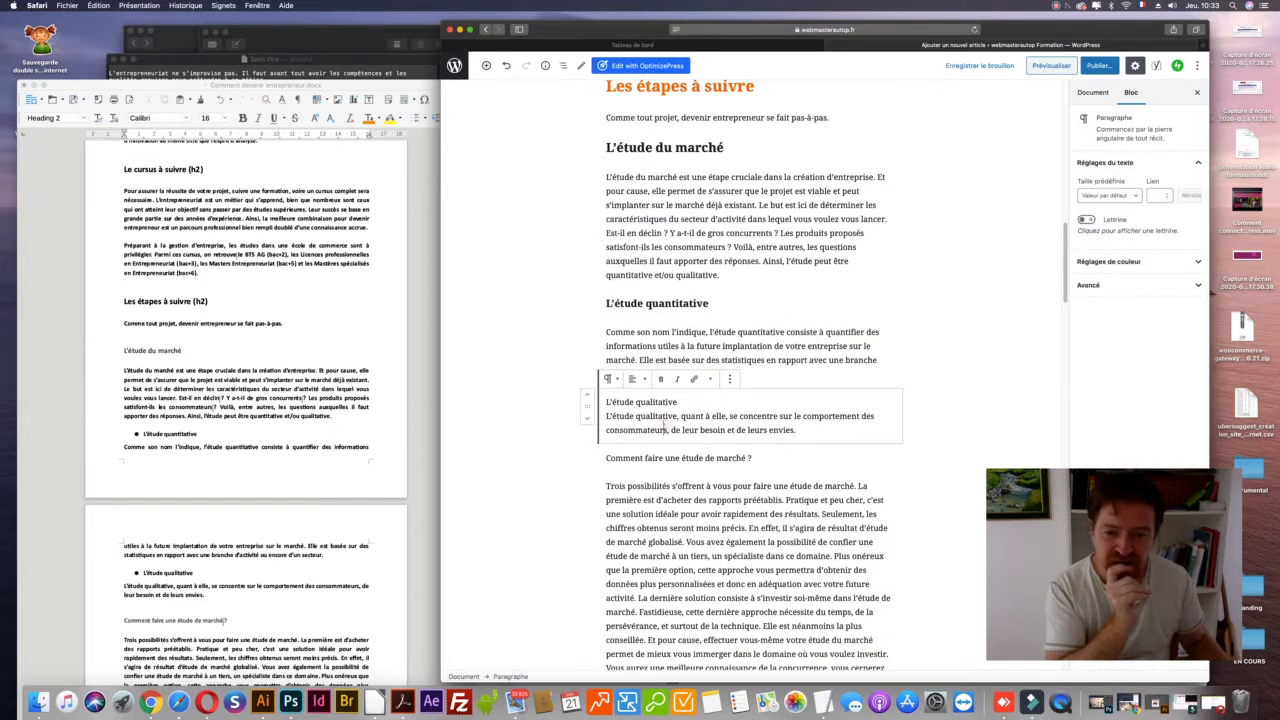
{"action": "key", "text": "Return"}
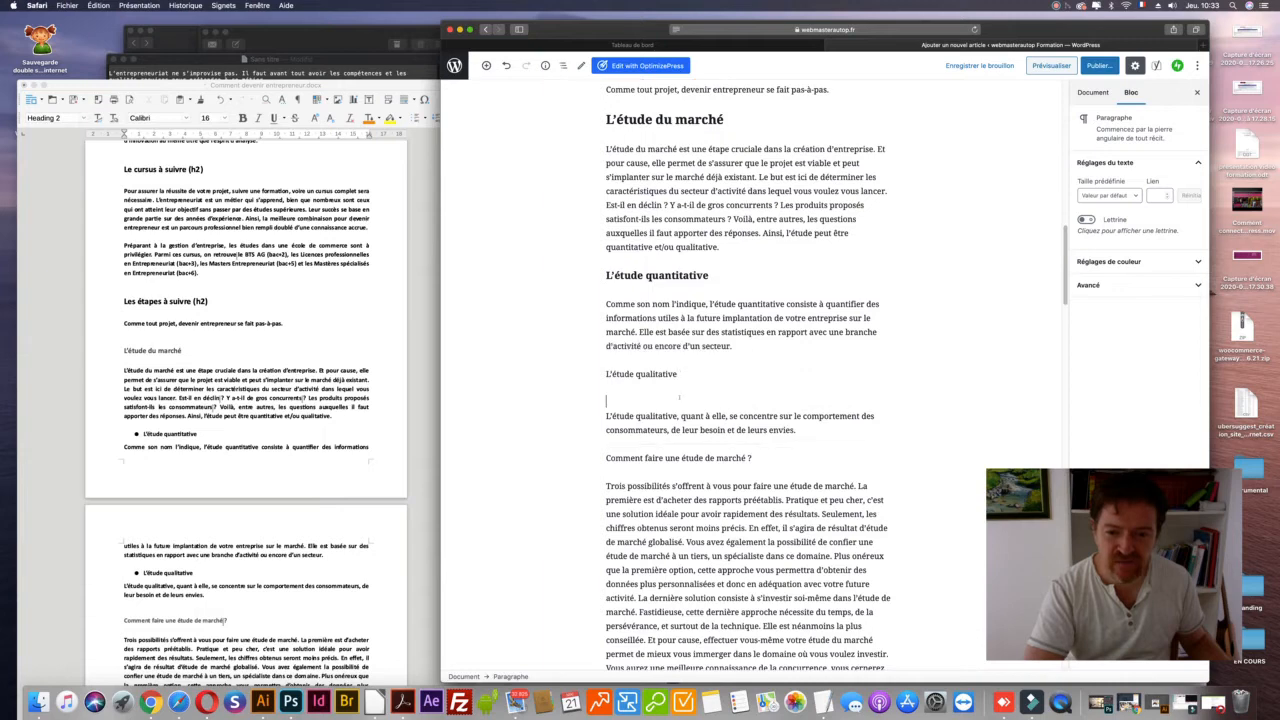
{"action": "key", "text": "BackSpace"}
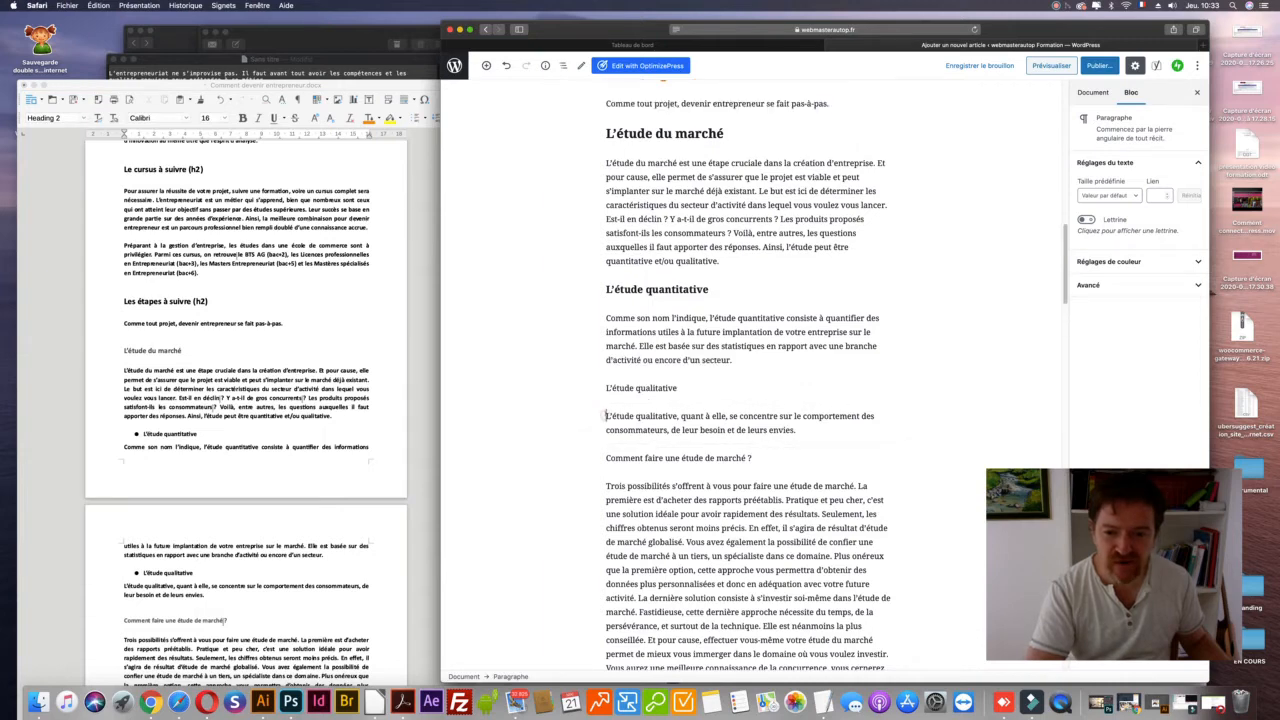
- Turn the "L'étude qualitative" line into a level 4 heading (H4), matching "L'étude quantitative"
{"action": "triple_click", "coordinate": [763, 387]}
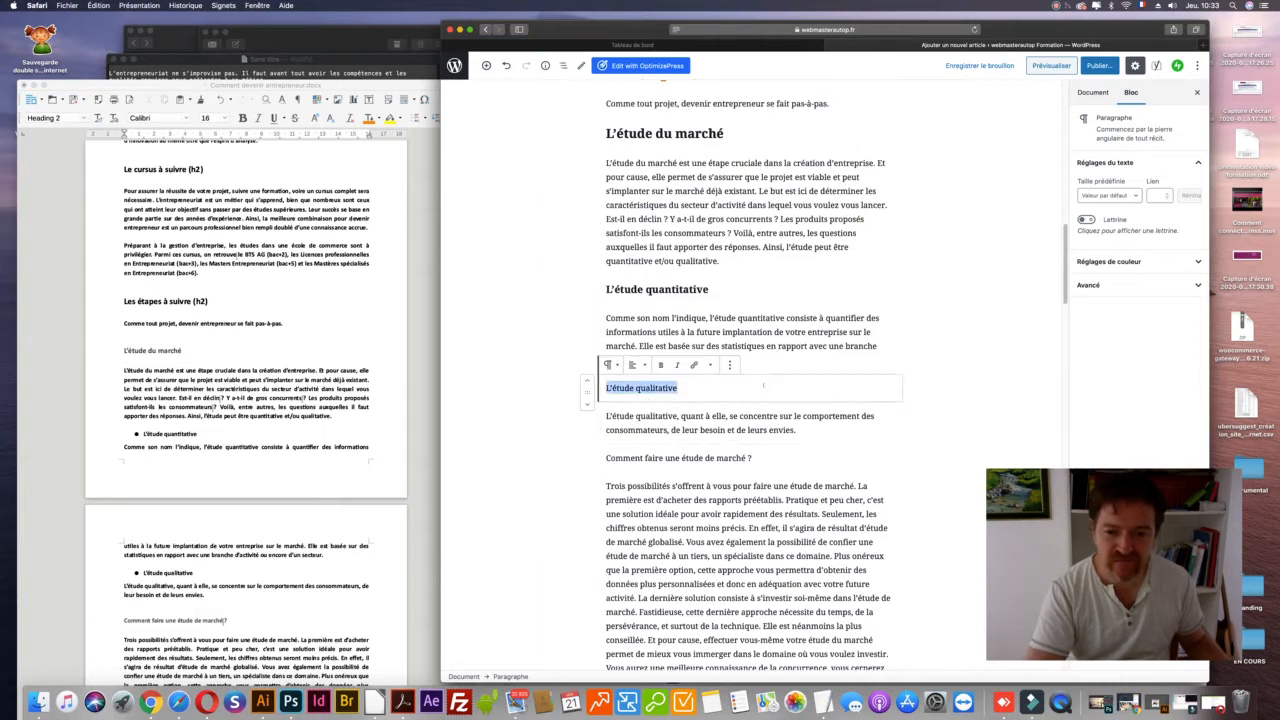
{"action": "triple_click", "coordinate": [649, 289]}
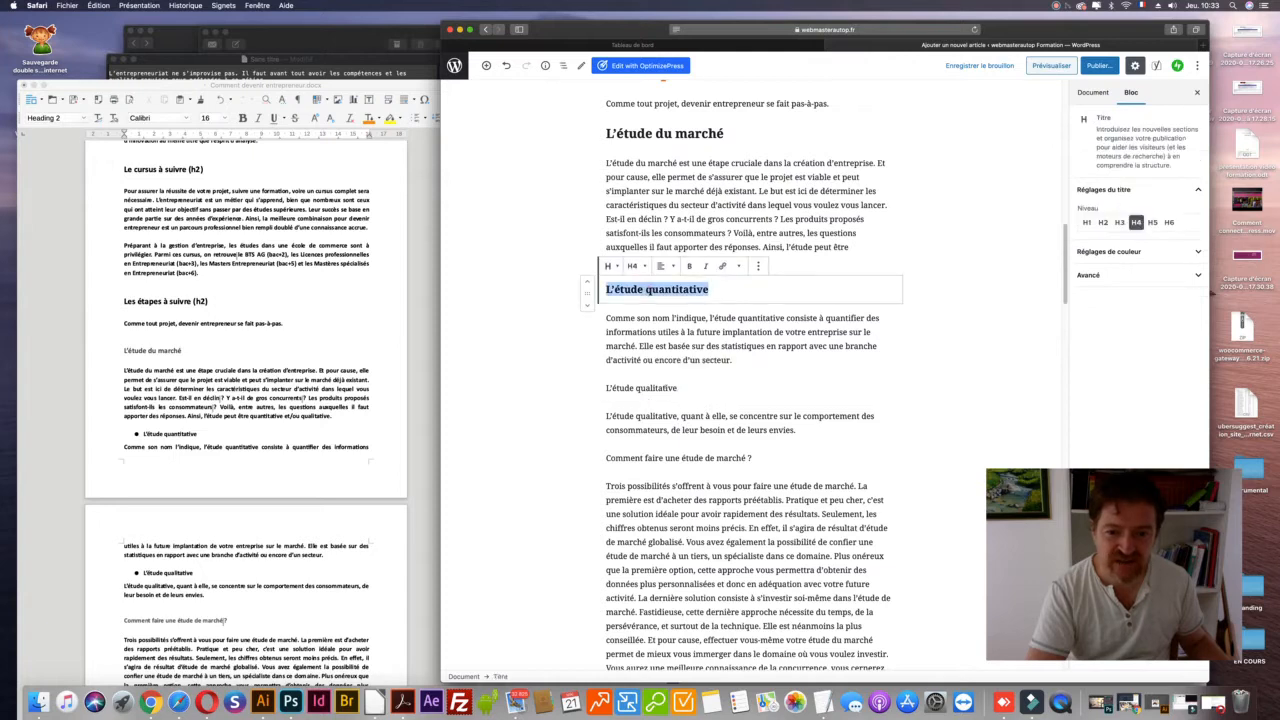
{"action": "triple_click", "coordinate": [667, 388]}
{"action": "left_click", "coordinate": [610, 364]}
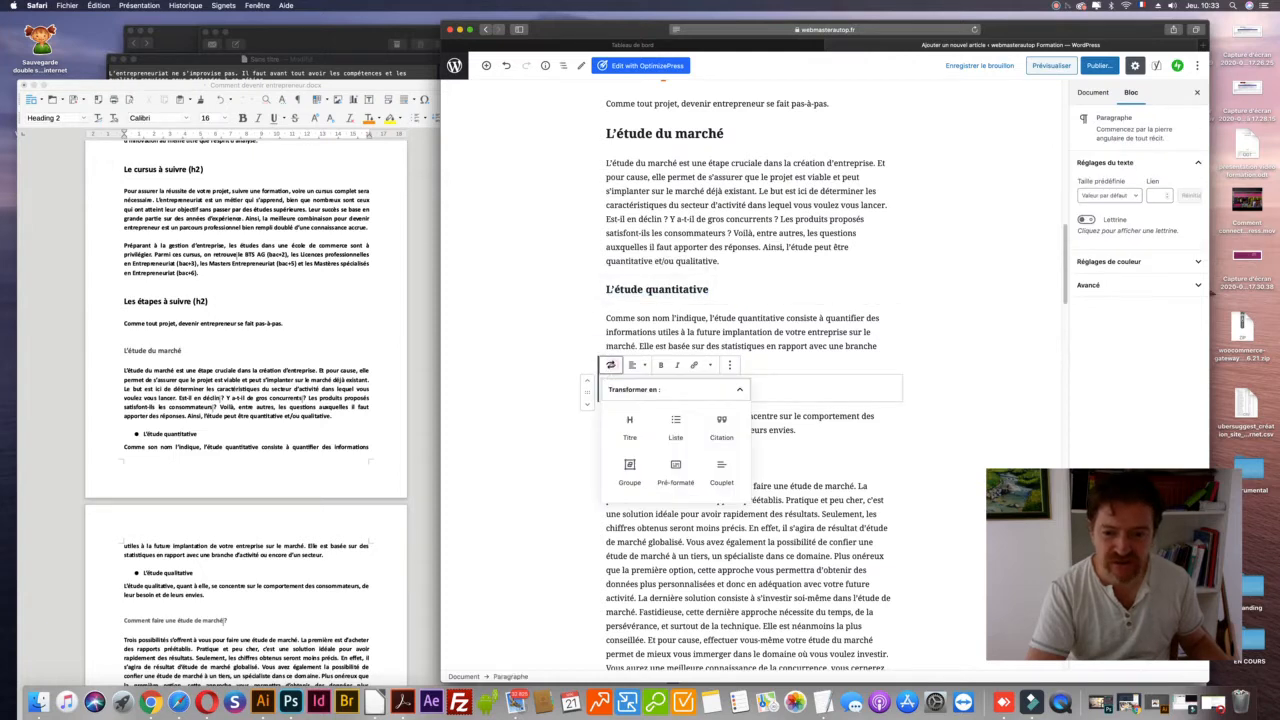
{"action": "left_click", "coordinate": [626, 418]}
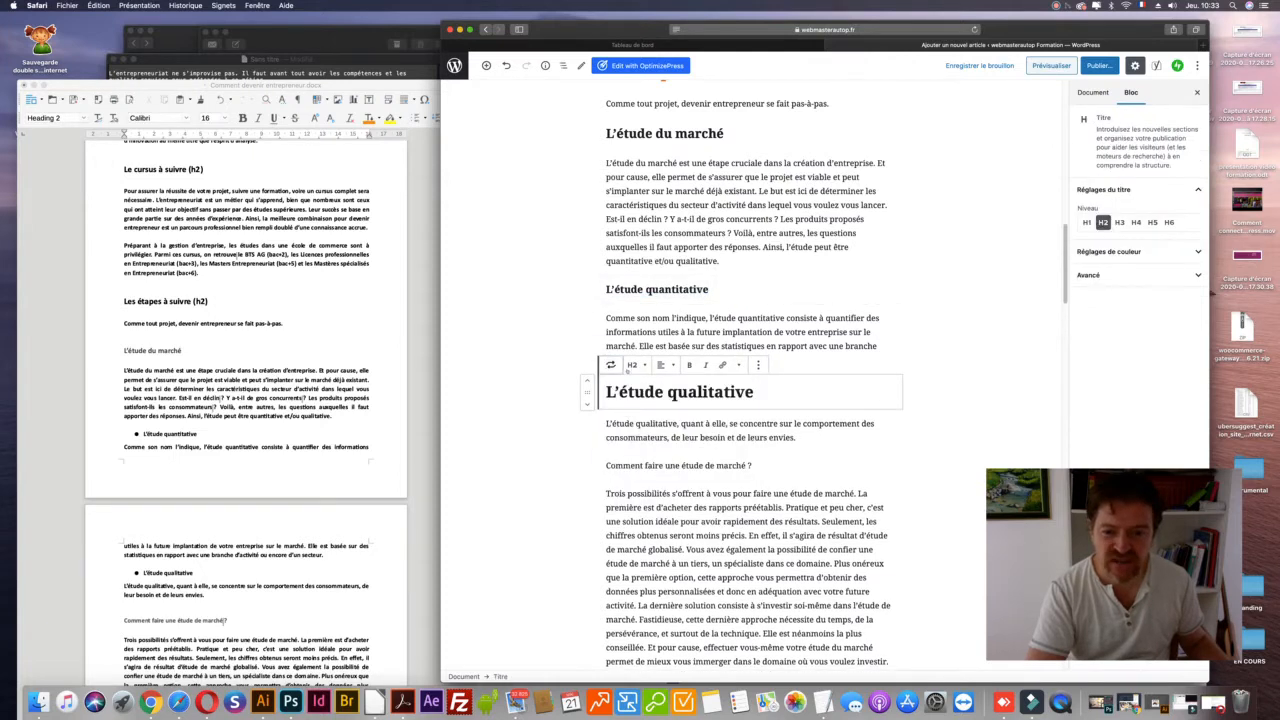
{"action": "left_click", "coordinate": [632, 365]}
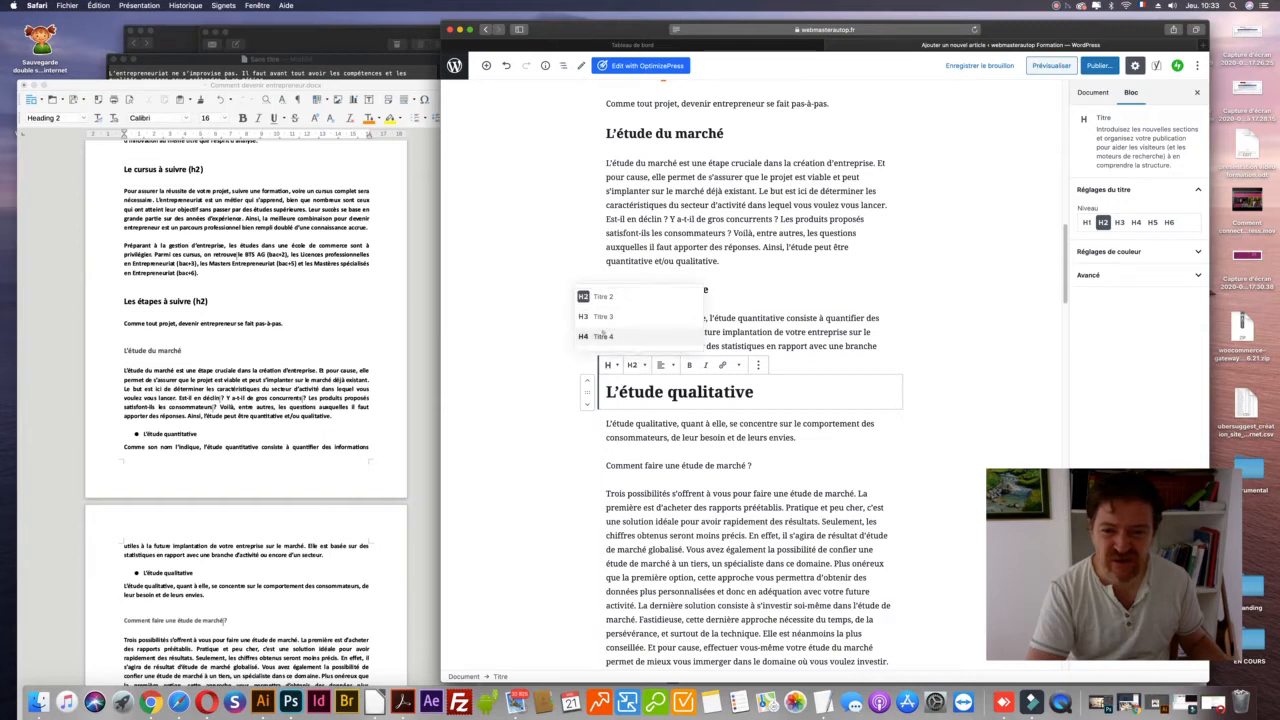
{"action": "left_click", "coordinate": [601, 336]}
{"action": "left_click", "coordinate": [544, 444]}
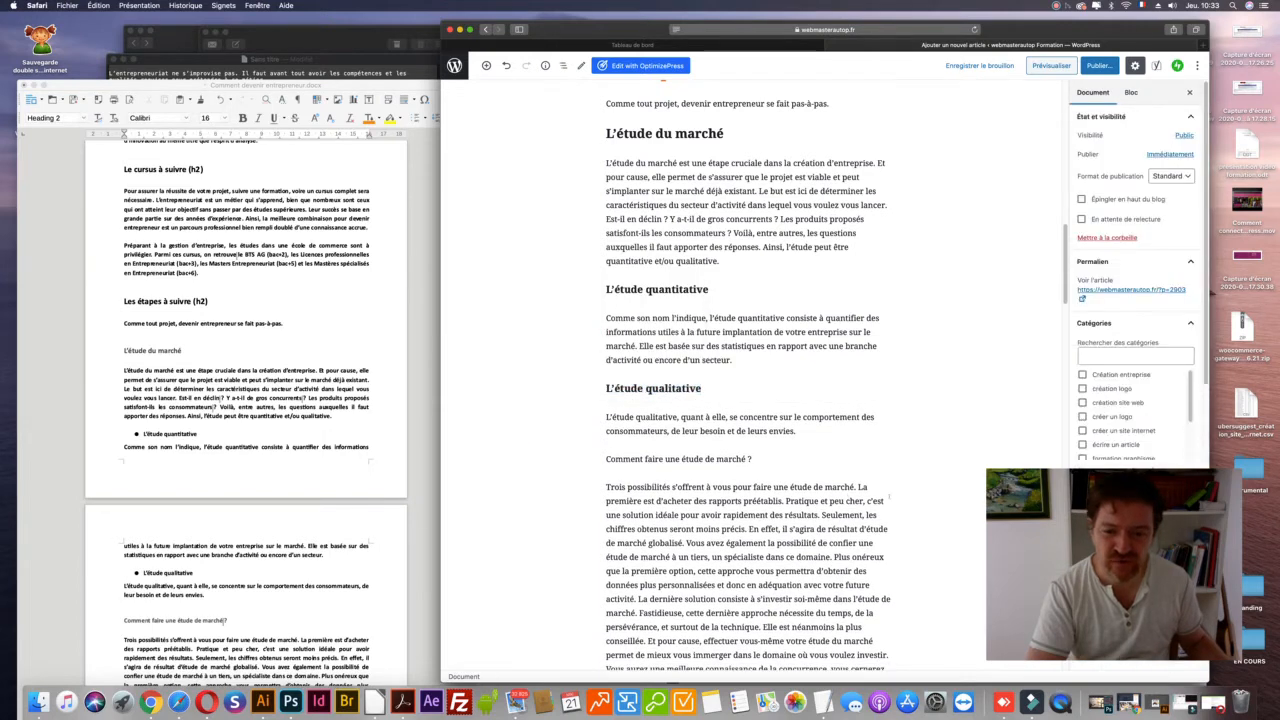
- Compare the style of "Comment faire une étude de marché ?" in the LibreOffice document with the level of the article's "L'étude du marché" heading
{"action": "scroll", "coordinate": [893, 455], "scroll_direction": "down", "scroll_amount": 1}
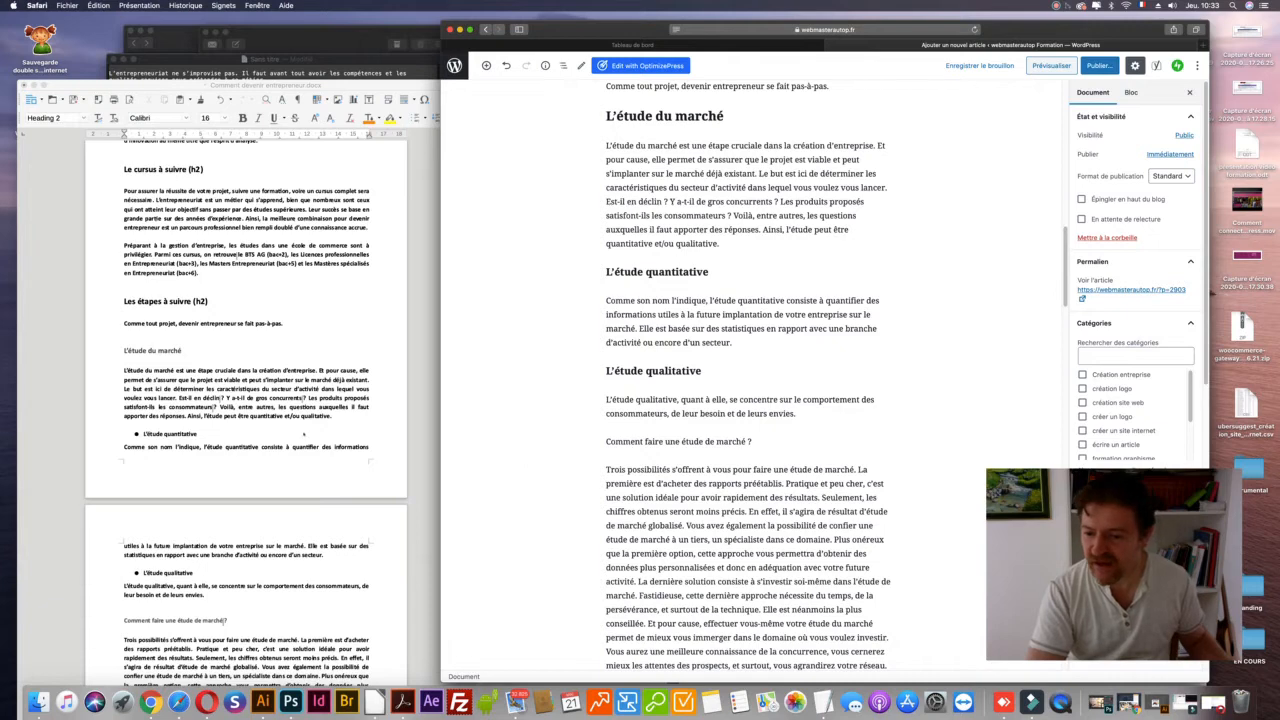
{"action": "scroll", "coordinate": [303, 432], "scroll_direction": "down", "scroll_amount": 5}
{"action": "scroll", "coordinate": [303, 432], "scroll_direction": "down", "scroll_amount": 3}
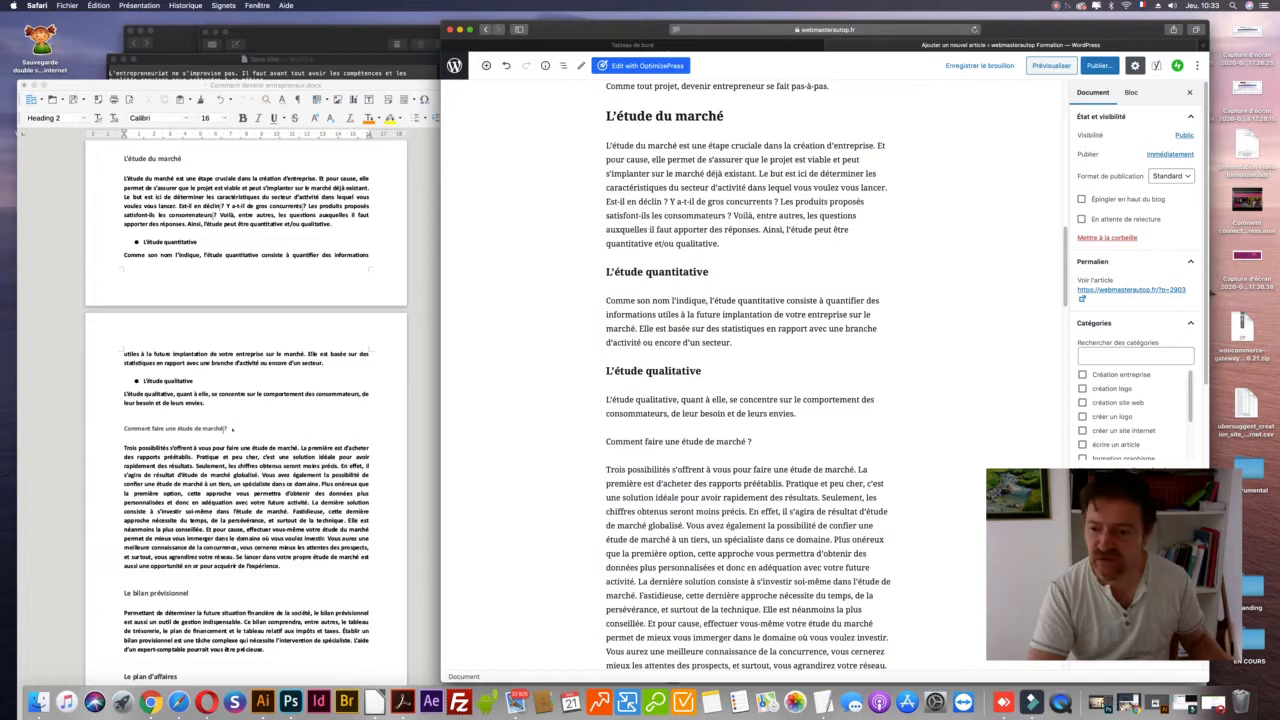
{"action": "left_click", "coordinate": [230, 428]}
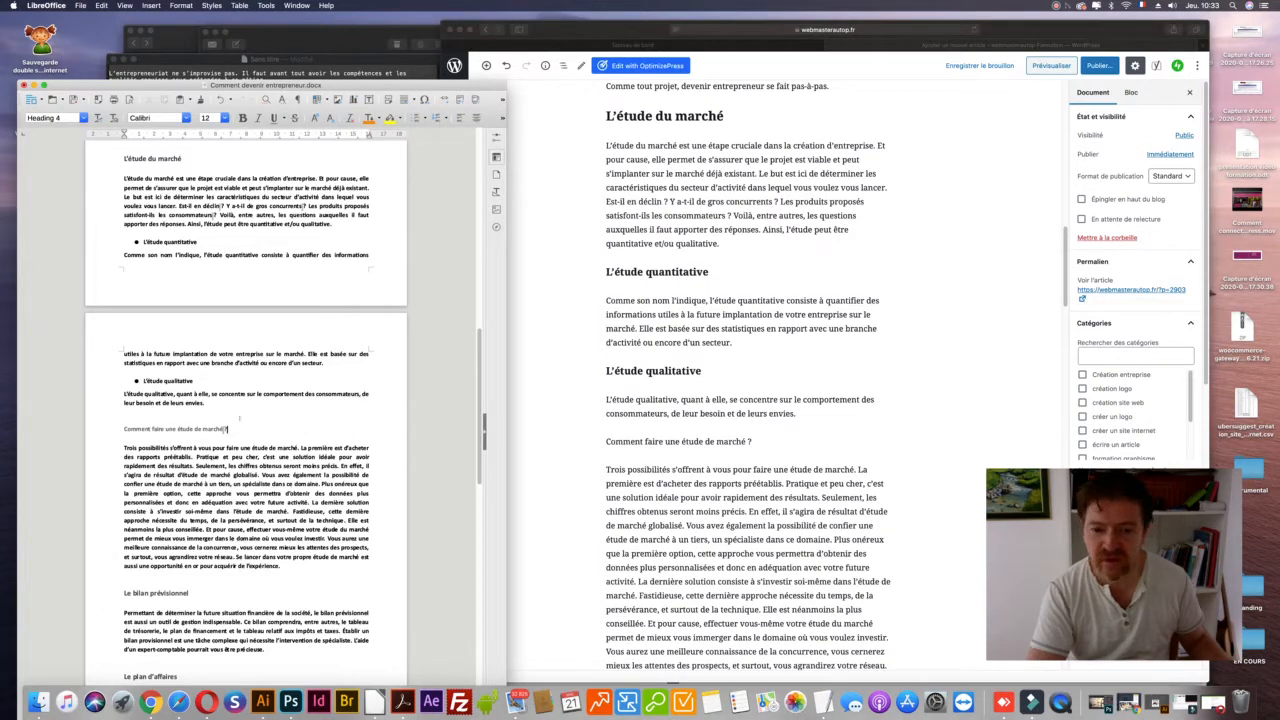
{"action": "scroll", "coordinate": [233, 424], "scroll_direction": "up", "scroll_amount": 1}
{"action": "scroll", "coordinate": [240, 418], "scroll_direction": "up", "scroll_amount": 2}
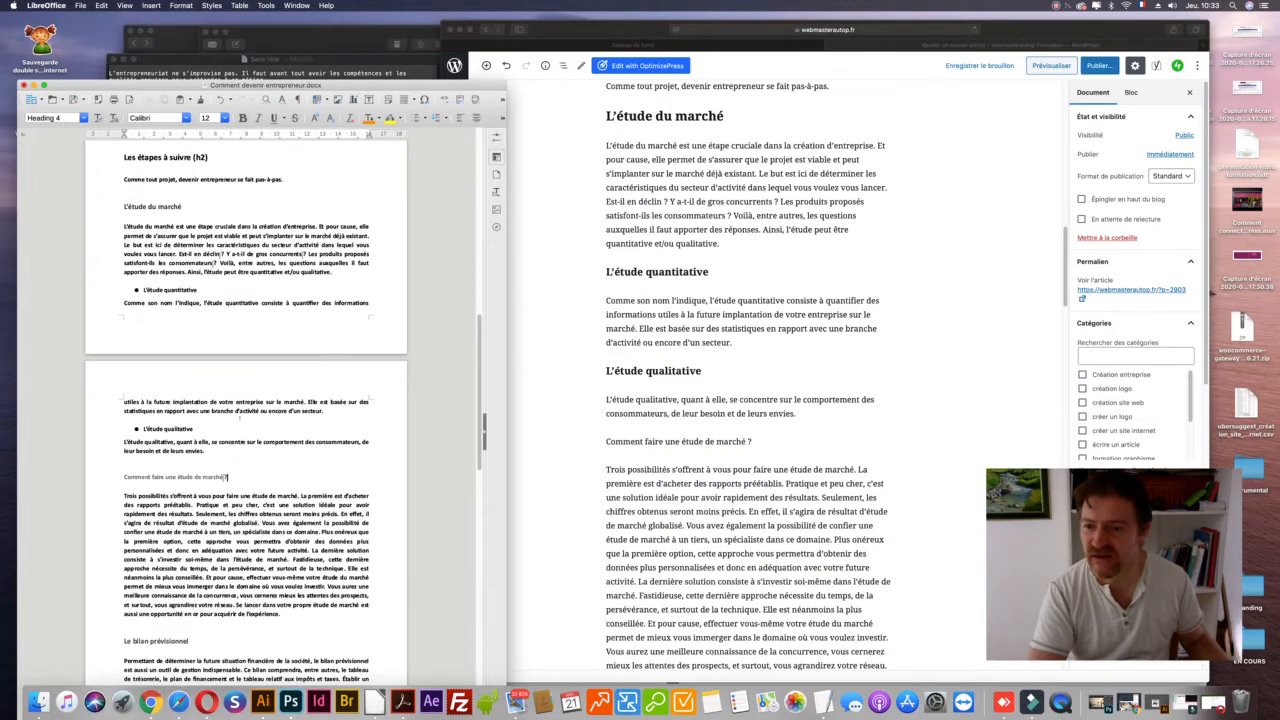
{"action": "scroll", "coordinate": [687, 318], "scroll_direction": "up", "scroll_amount": 5}
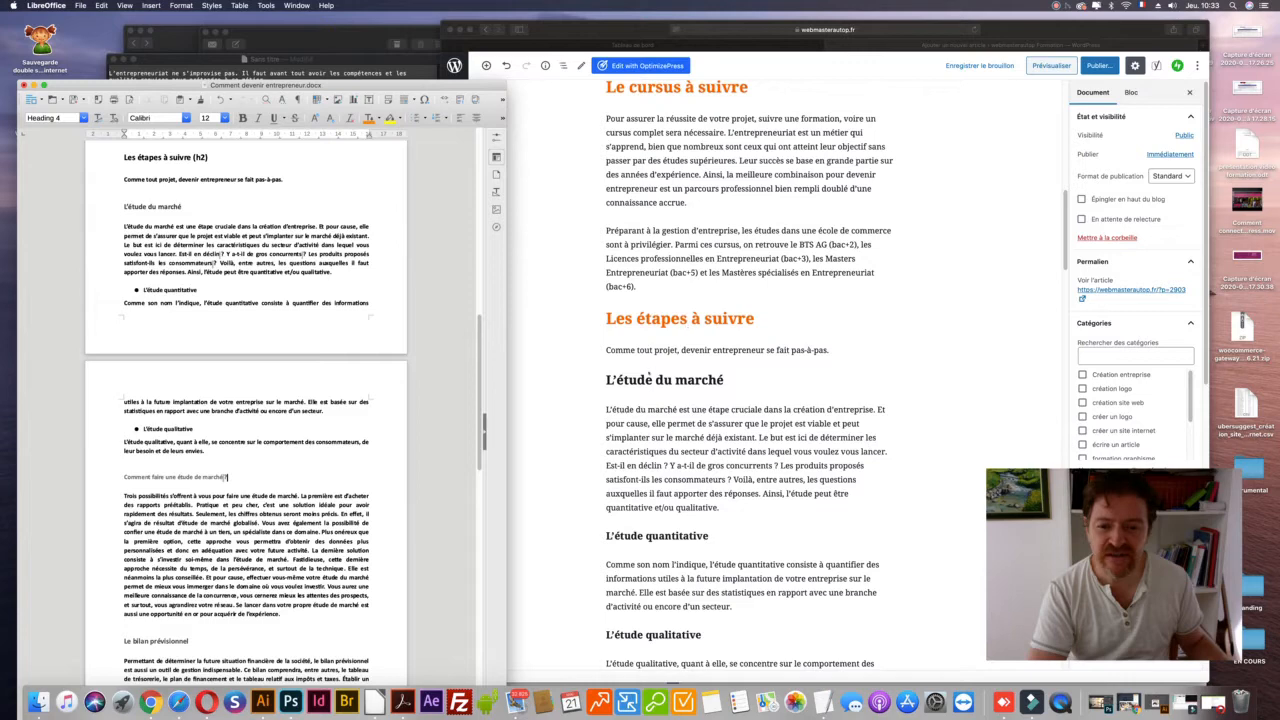
{"action": "left_click", "coordinate": [640, 380]}
{"action": "triple_click", "coordinate": [640, 380]}
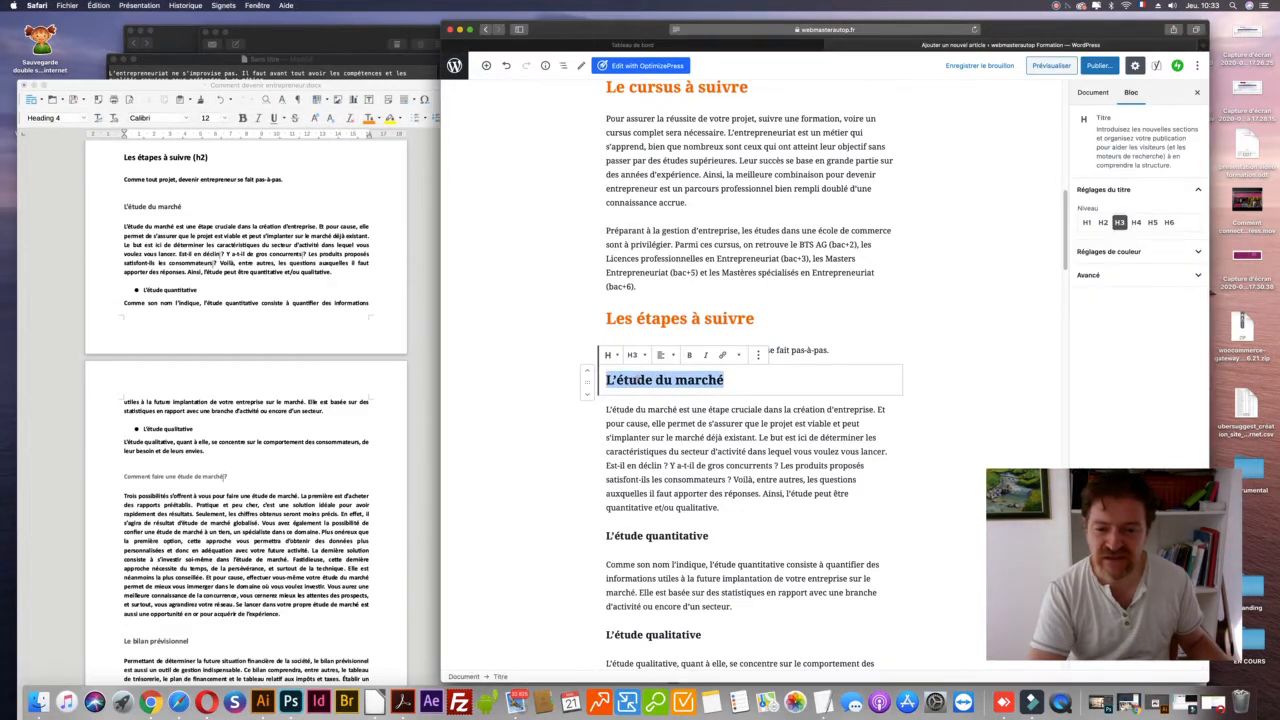
- Turn the line "Comment faire une étude de marché ?" in the WordPress article into a level 3 heading (H3)
{"action": "scroll", "coordinate": [750, 400], "scroll_direction": "down", "scroll_amount": 3}
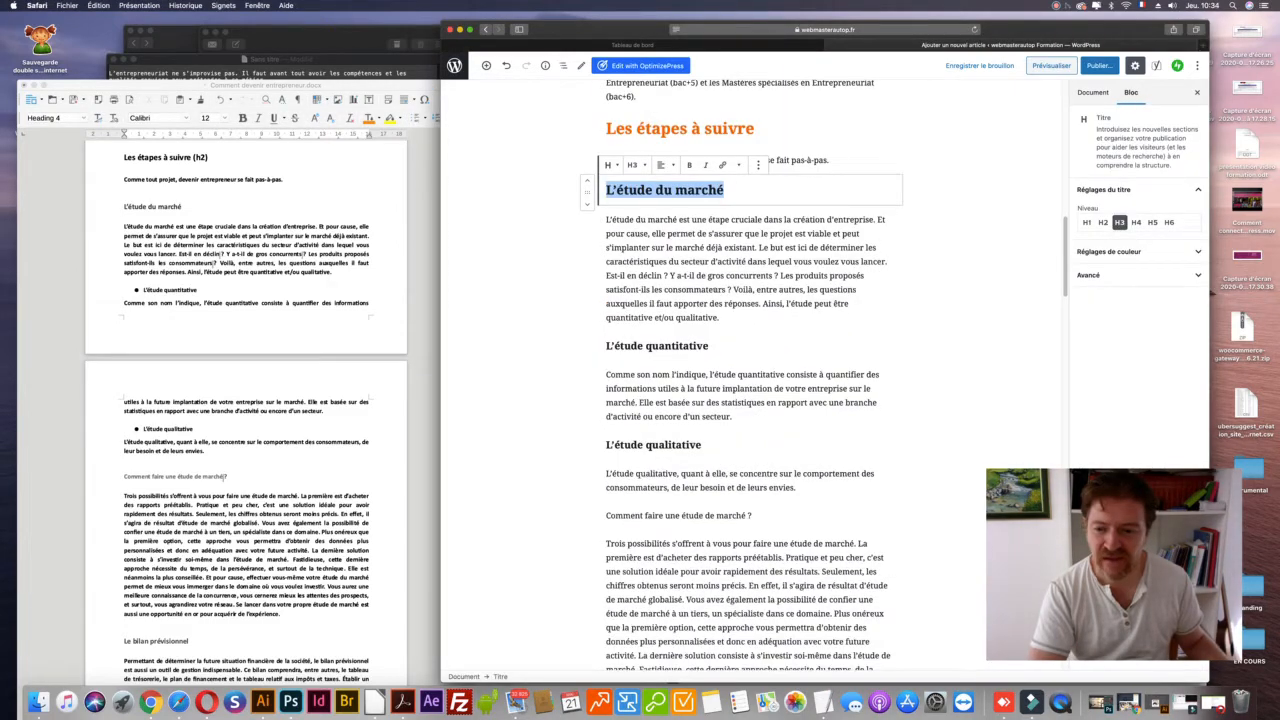
{"action": "scroll", "coordinate": [317, 435], "scroll_direction": "down", "scroll_amount": 1}
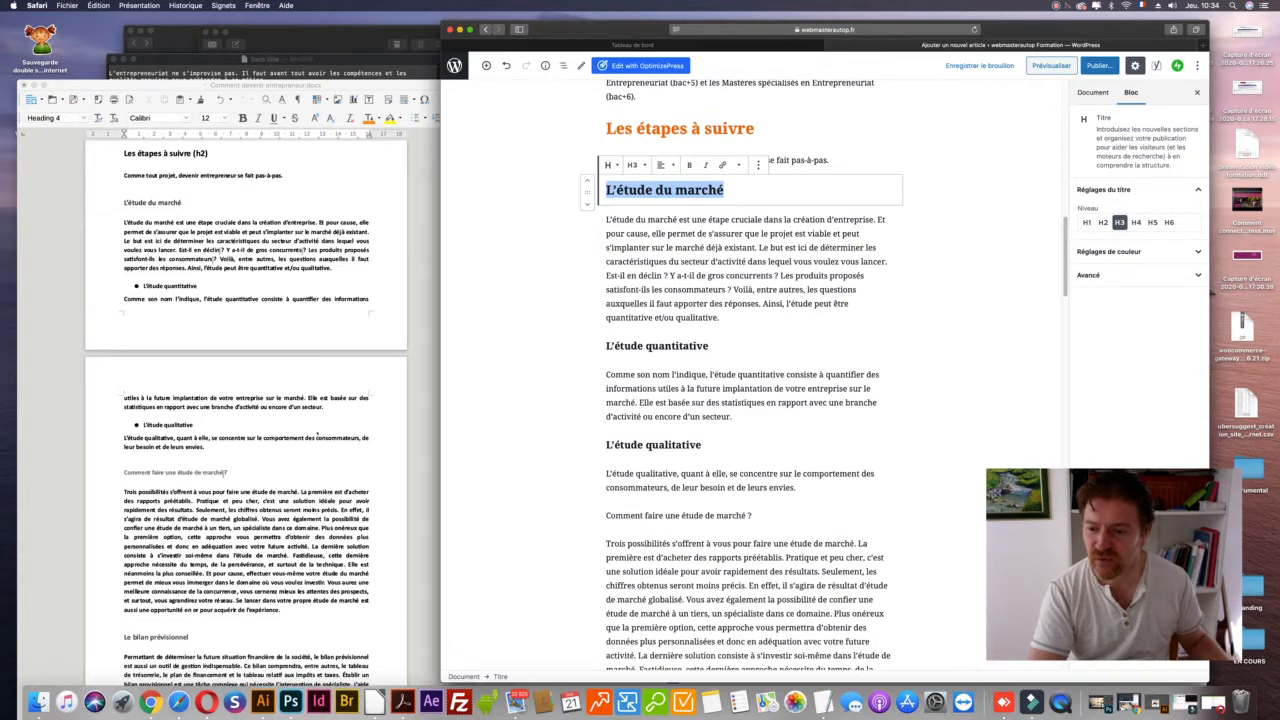
{"action": "scroll", "coordinate": [756, 460], "scroll_direction": "down", "scroll_amount": 4}
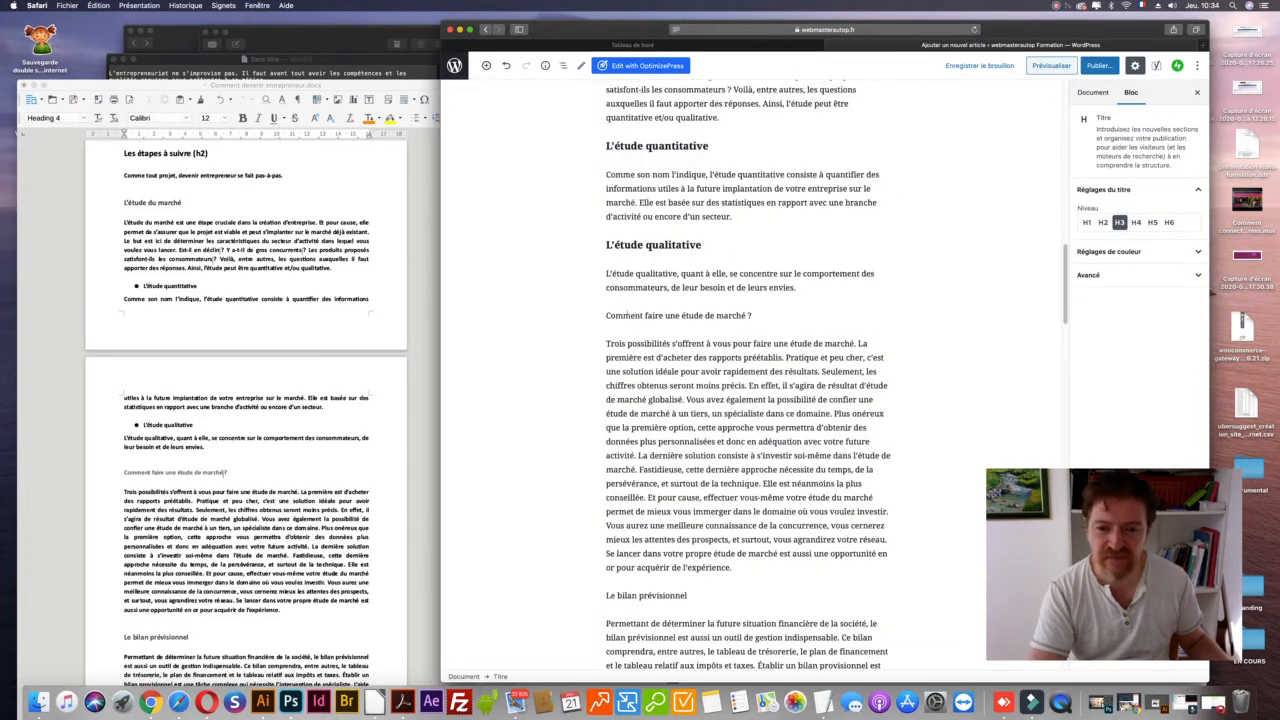
{"action": "triple_click", "coordinate": [627, 315]}
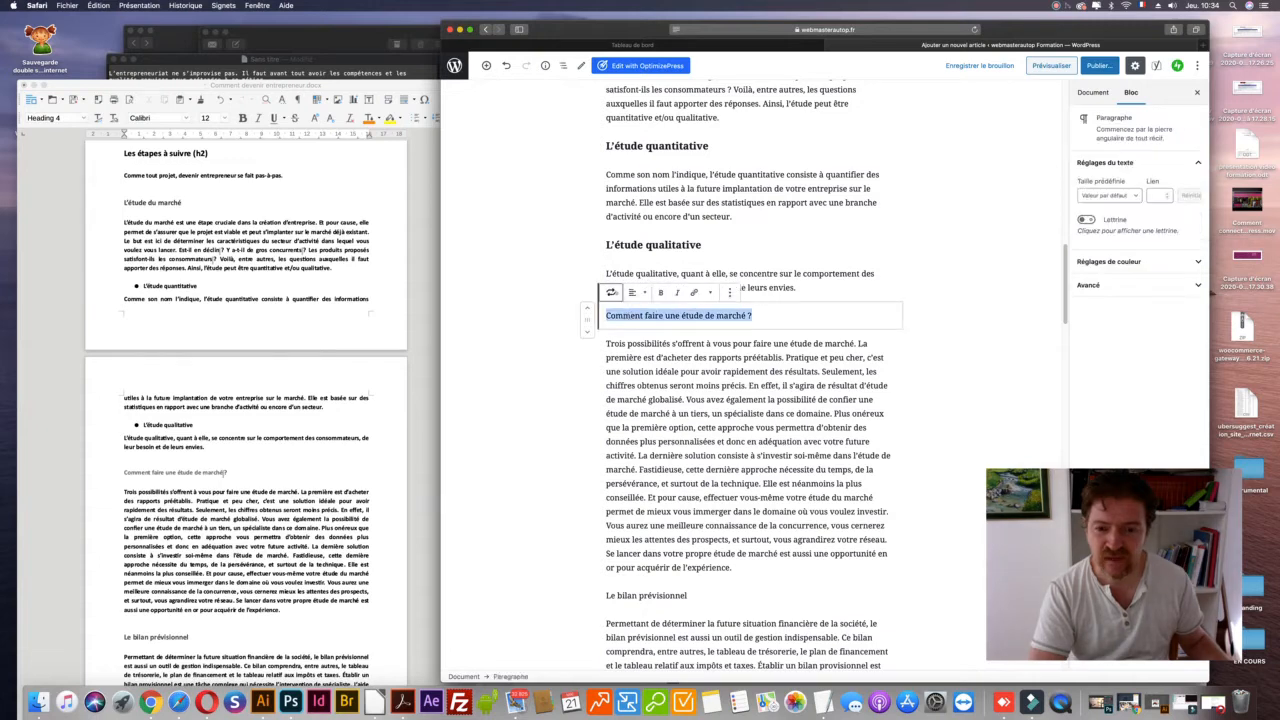
{"action": "left_click", "coordinate": [609, 292]}
{"action": "left_click", "coordinate": [629, 352]}
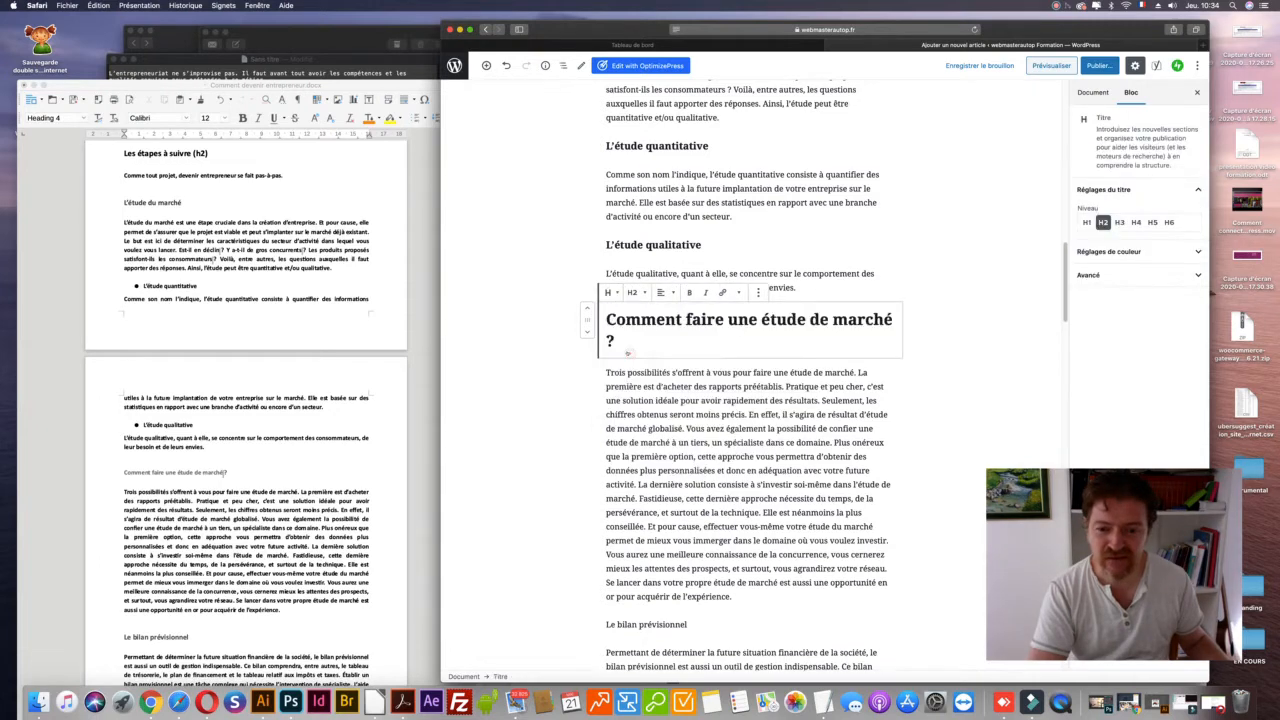
{"action": "left_click", "coordinate": [632, 292]}
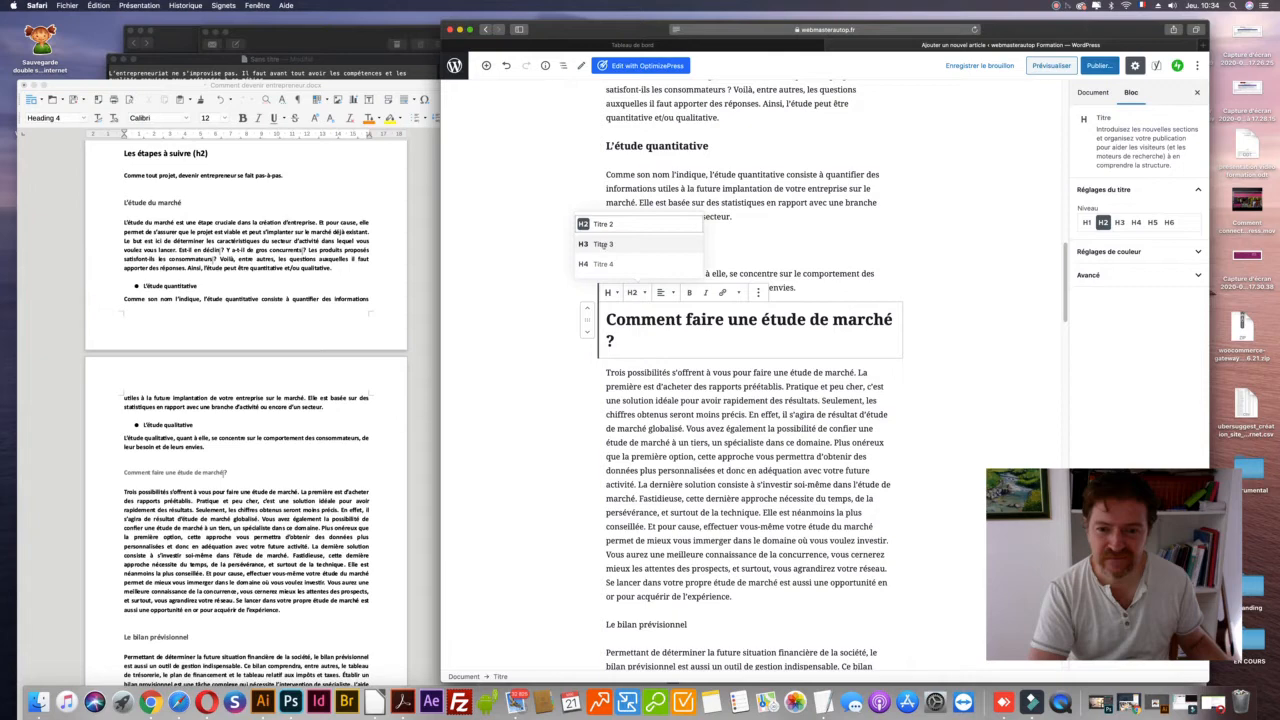
{"action": "left_click", "coordinate": [600, 244]}
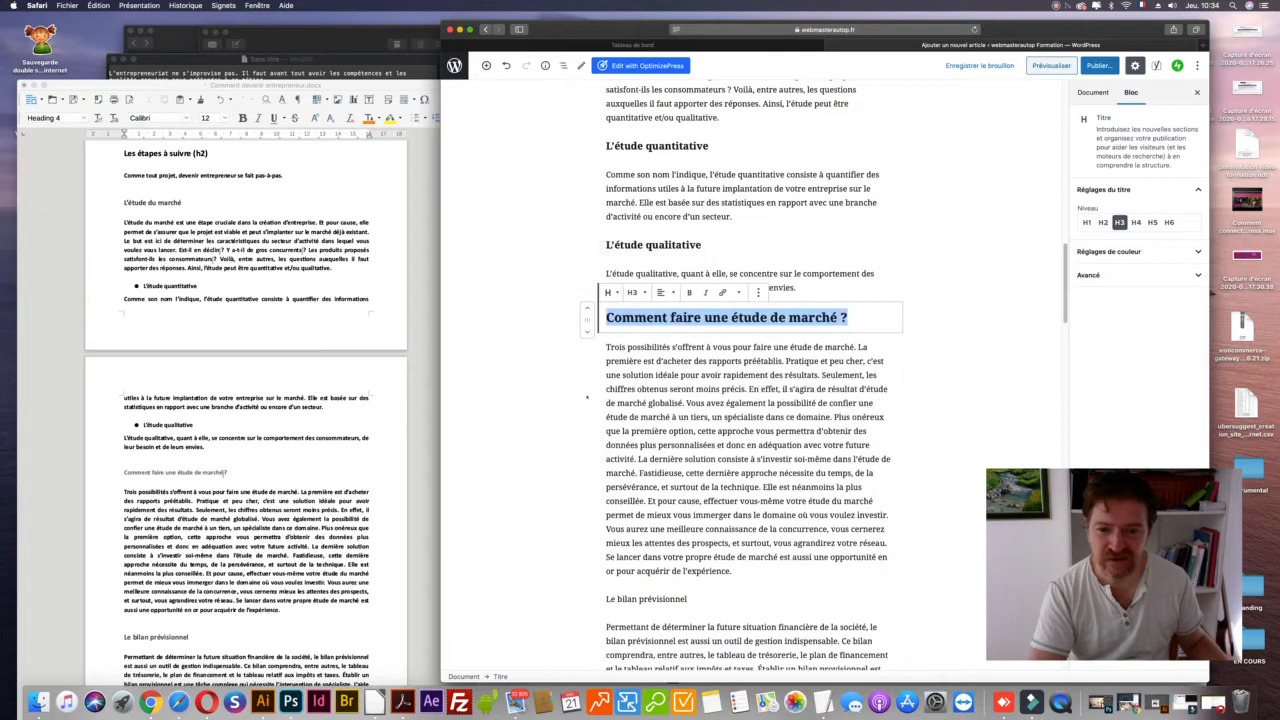
{"action": "left_click", "coordinate": [932, 290]}
- Turn the line "Le bilan prévisionnel" into a level 2 heading (H2)
{"action": "scroll", "coordinate": [932, 290], "scroll_direction": "down", "scroll_amount": 1}
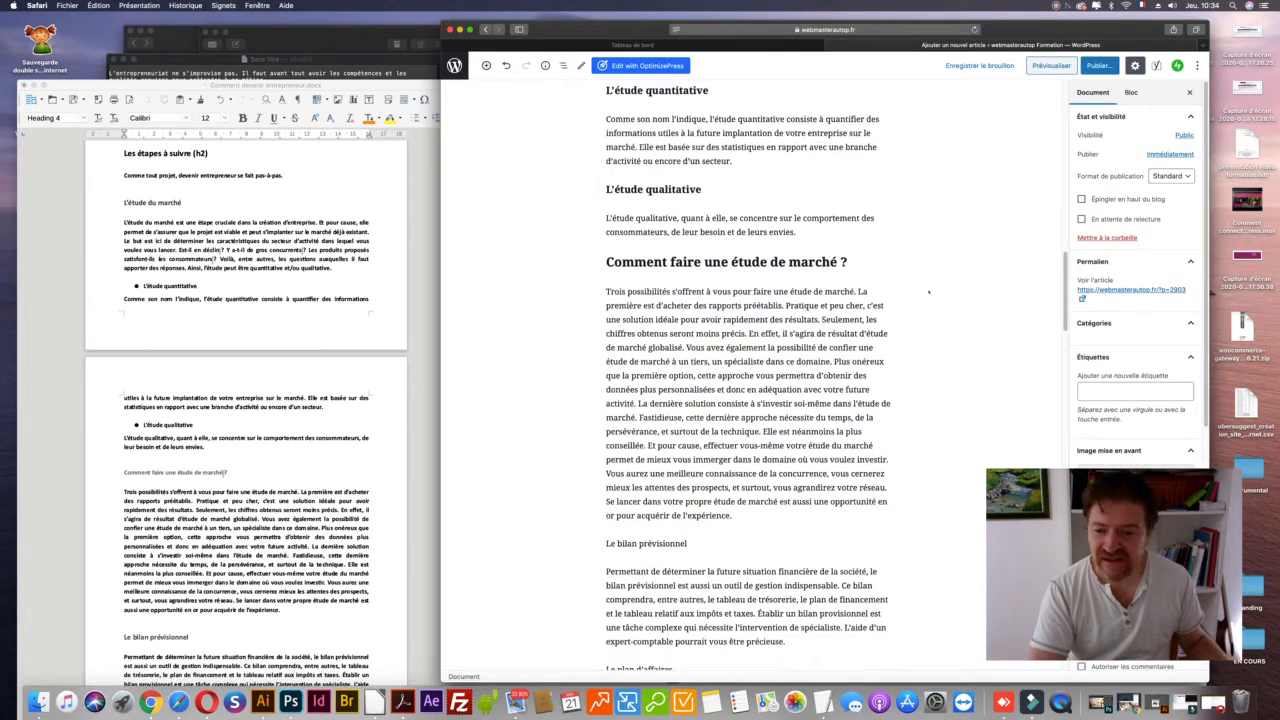
{"action": "scroll", "coordinate": [194, 406], "scroll_direction": "down", "scroll_amount": 2}
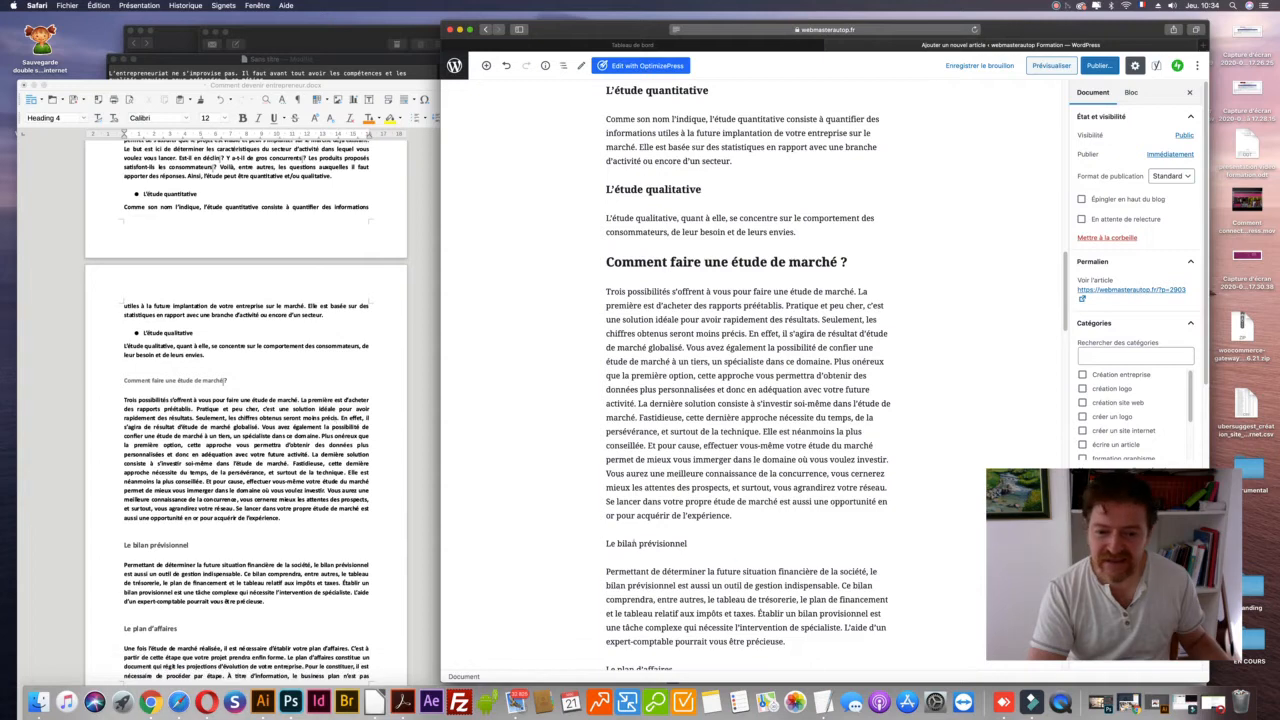
{"action": "triple_click", "coordinate": [634, 543]}
{"action": "left_click", "coordinate": [611, 520]}
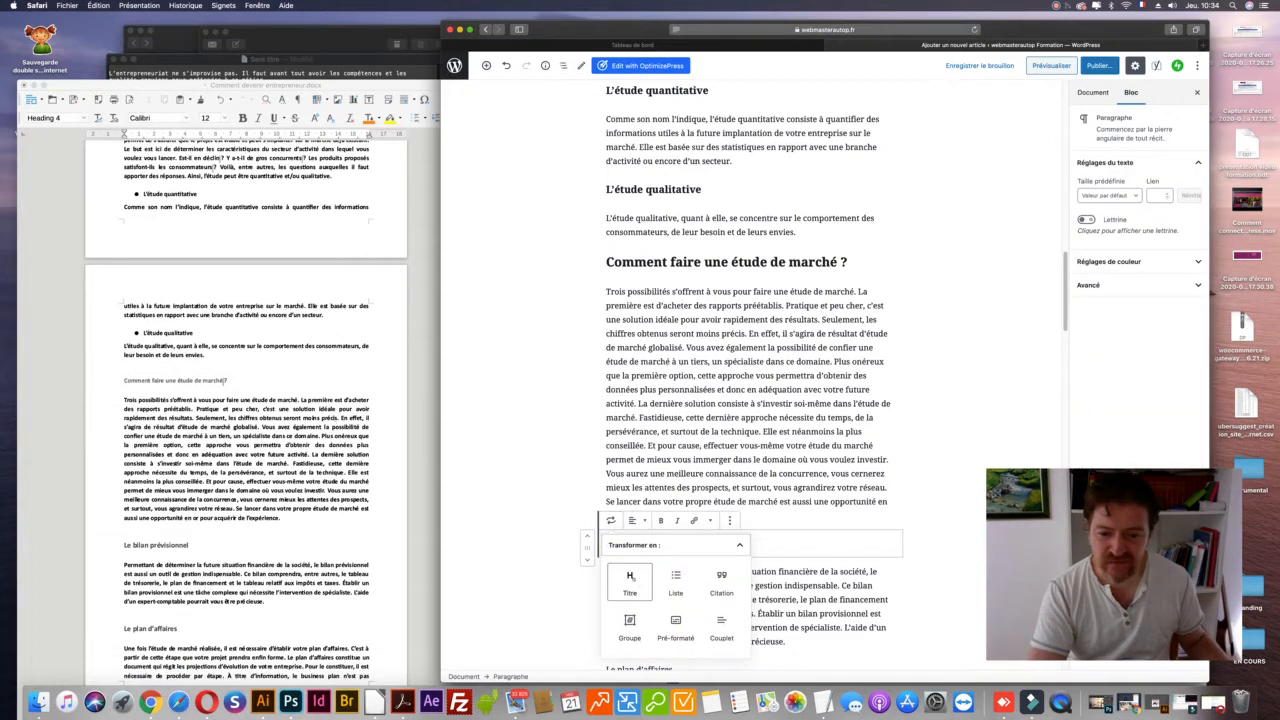
{"action": "left_click", "coordinate": [632, 578]}
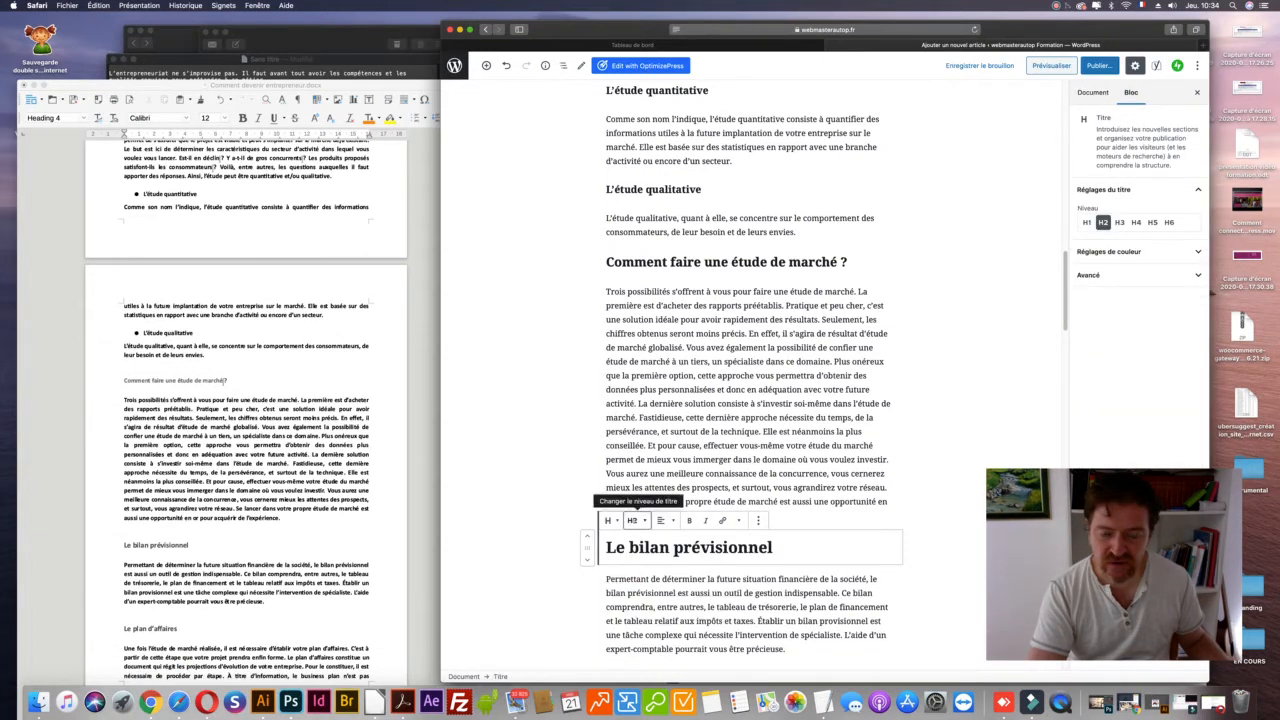
- Colour the whole "Le bilan prévisionnel" heading text orange
{"action": "left_click_drag", "start_coordinate": [771, 546], "coordinate": [604, 548]}
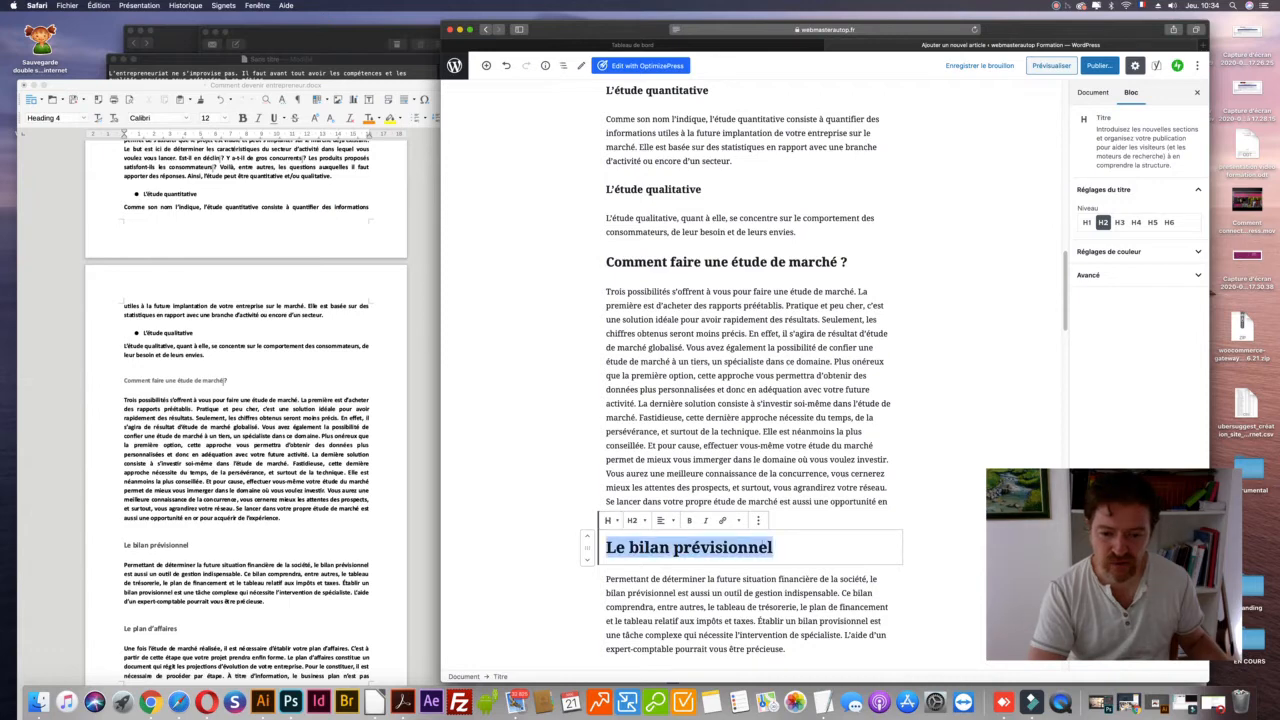
{"action": "left_click", "coordinate": [738, 520]}
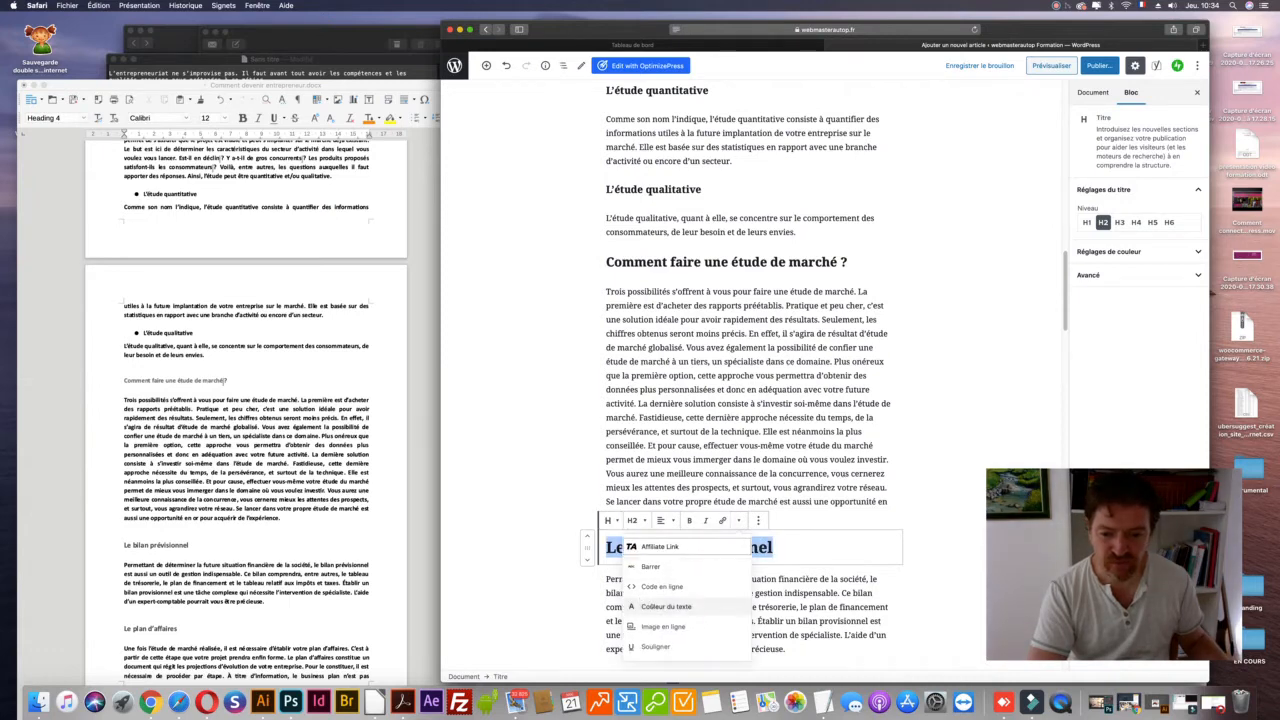
{"action": "left_click", "coordinate": [645, 606]}
{"action": "left_click", "coordinate": [641, 583]}
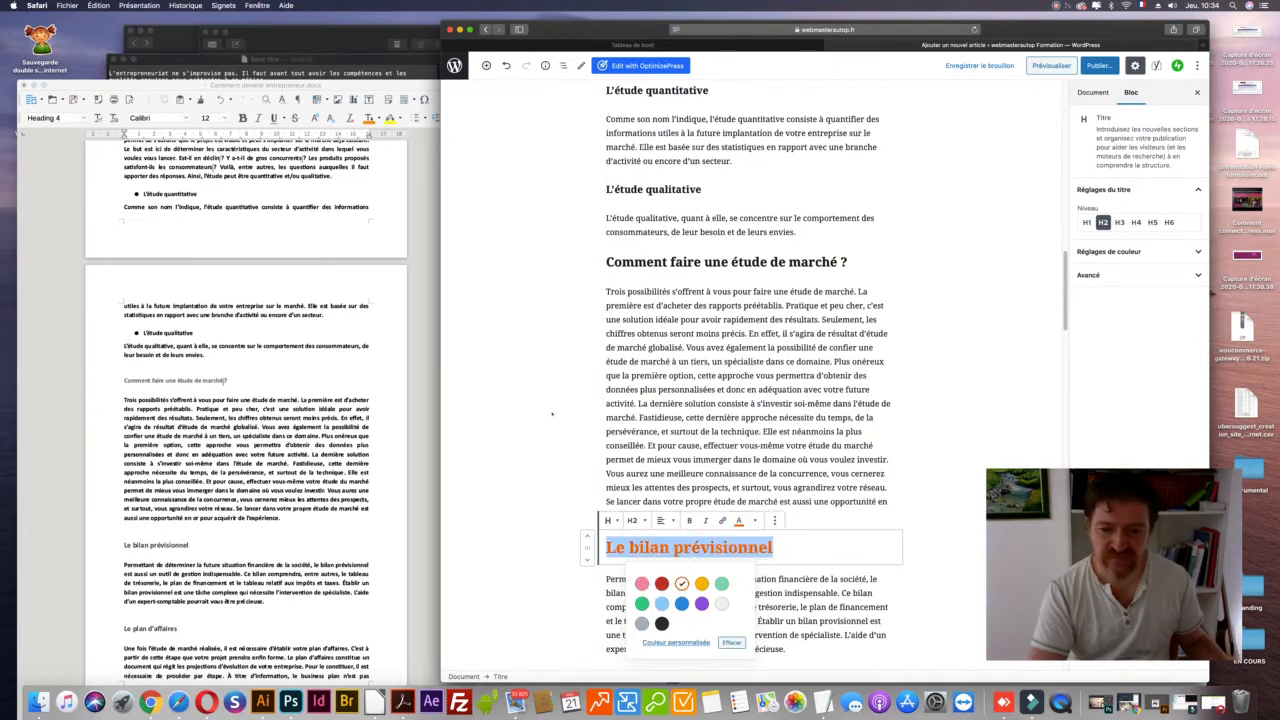
{"action": "left_click", "coordinate": [552, 413]}
{"action": "scroll", "coordinate": [551, 413], "scroll_direction": "up", "scroll_amount": 5}
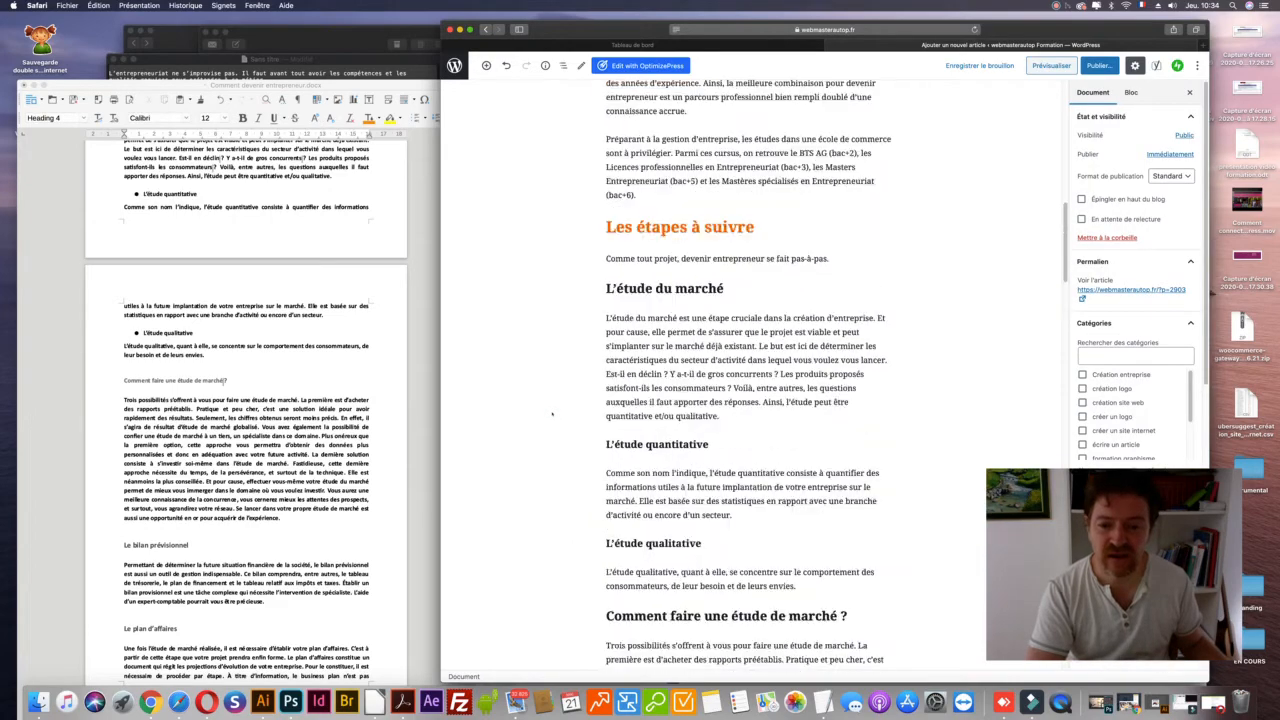
{"action": "scroll", "coordinate": [551, 413], "scroll_direction": "down", "scroll_amount": 4}
{"action": "scroll", "coordinate": [551, 413], "scroll_direction": "up", "scroll_amount": 3}
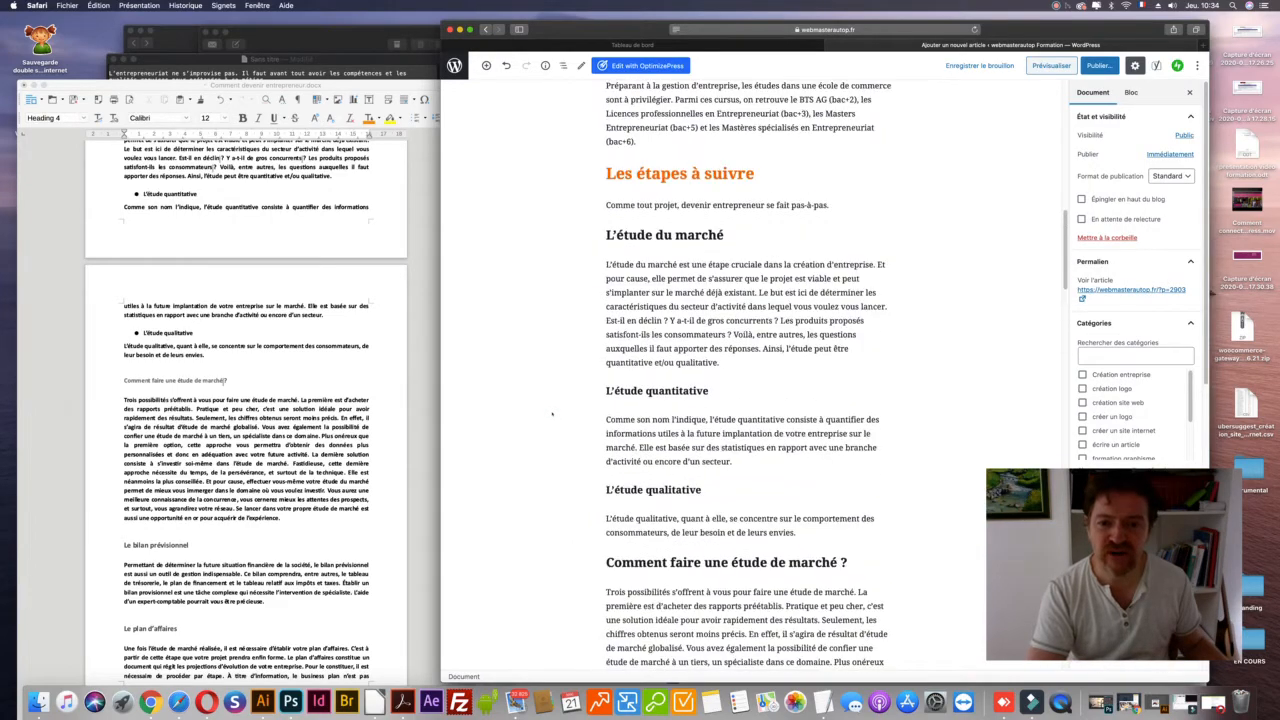
- Review the article's heading hierarchy from "La curiosité et la flexibilité" to "Le bilan prévisionnel" against the source document
{"action": "scroll", "coordinate": [551, 413], "scroll_direction": "up", "scroll_amount": 6}
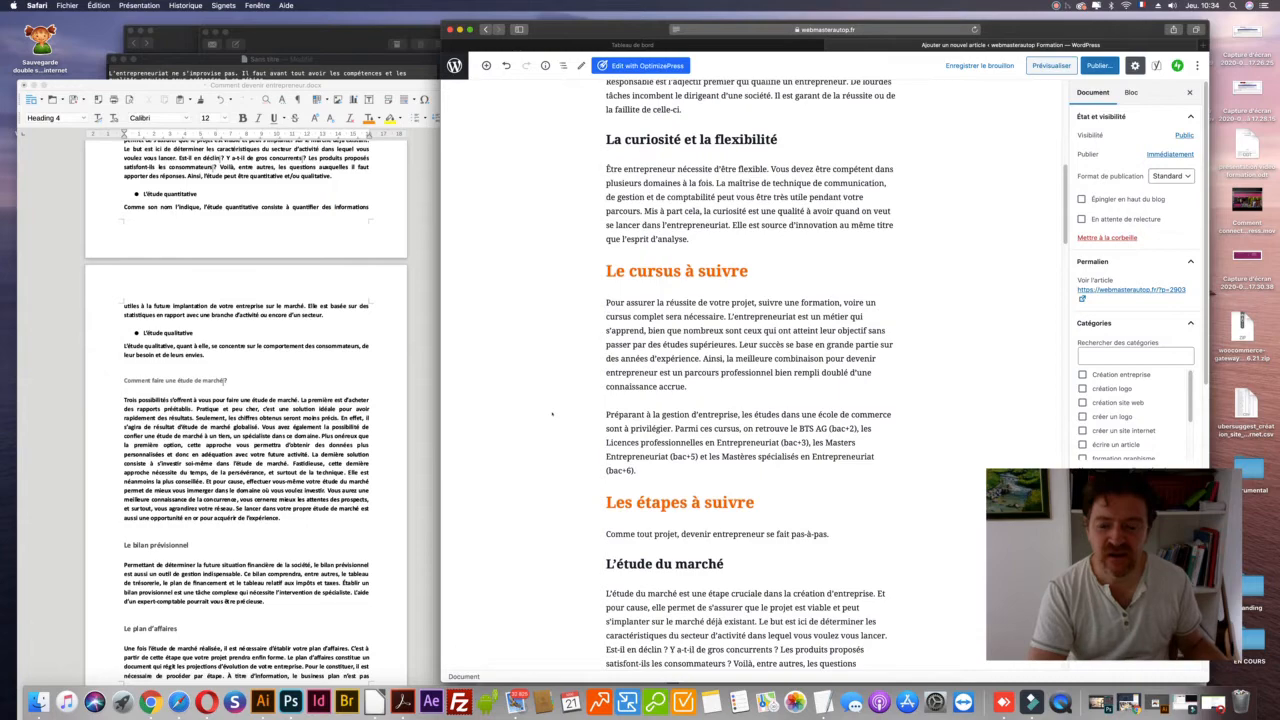
{"action": "scroll", "coordinate": [551, 413], "scroll_direction": "down", "scroll_amount": 6}
{"action": "scroll", "coordinate": [551, 413], "scroll_direction": "down", "scroll_amount": 4}
{"action": "scroll", "coordinate": [551, 413], "scroll_direction": "down", "scroll_amount": 3}
{"action": "scroll", "coordinate": [551, 413], "scroll_direction": "up", "scroll_amount": 3}
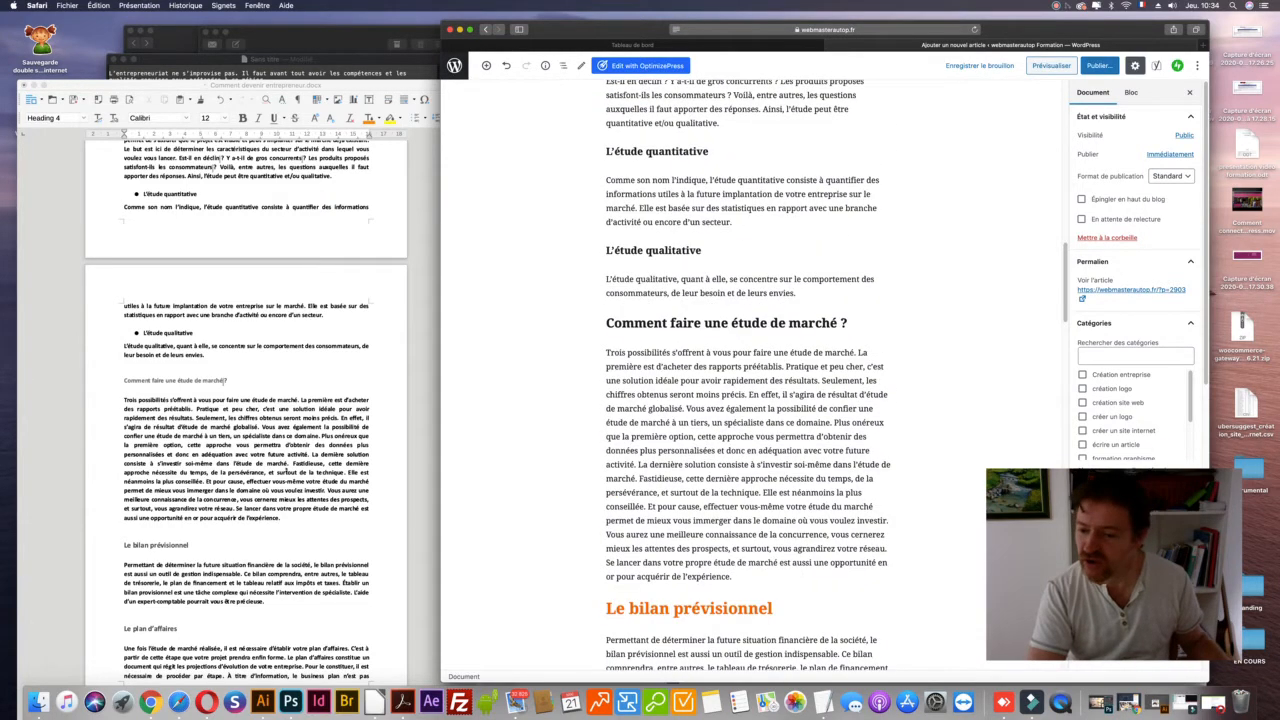
{"action": "scroll", "coordinate": [247, 411], "scroll_direction": "down", "scroll_amount": 1}
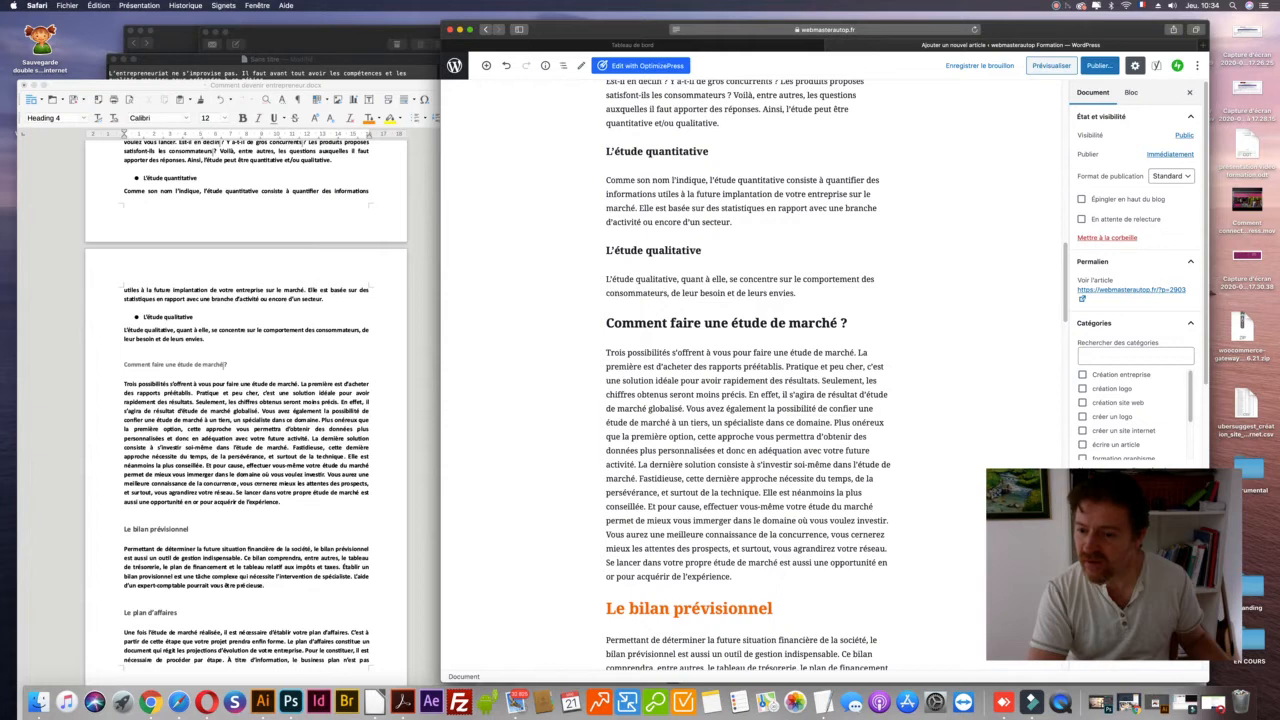
{"action": "scroll", "coordinate": [564, 465], "scroll_direction": "up", "scroll_amount": 5}
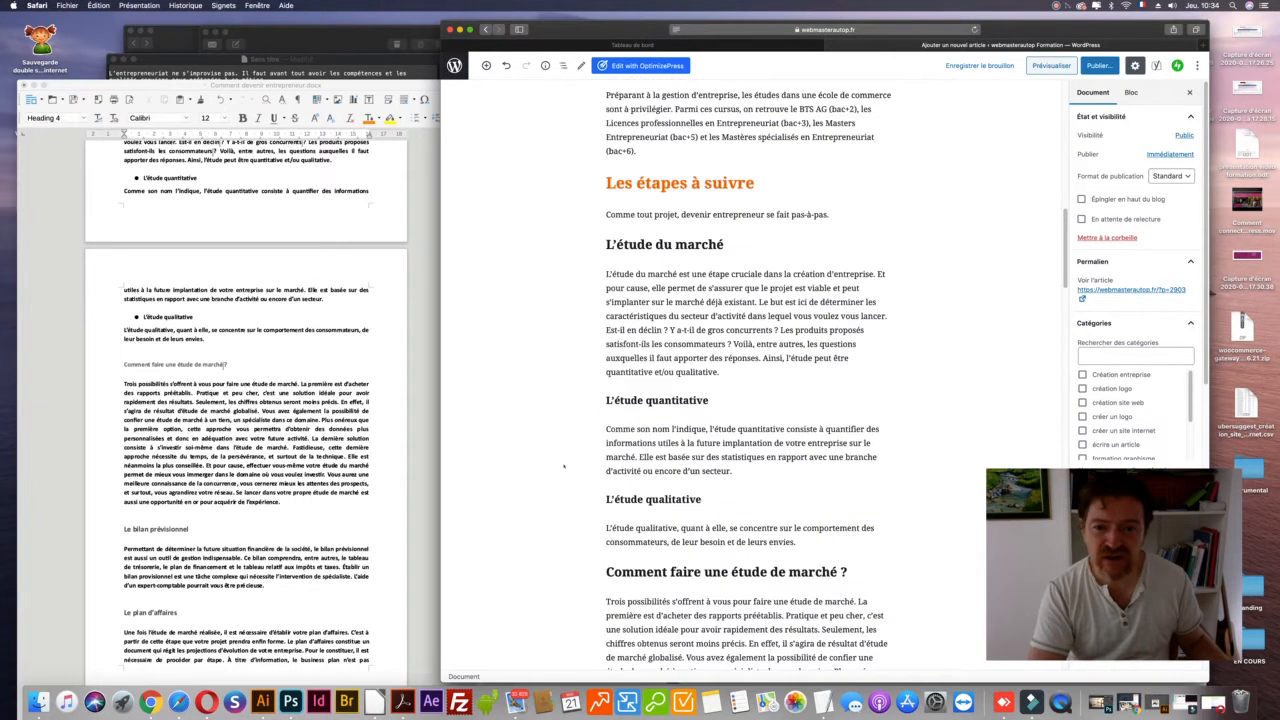
{"action": "scroll", "coordinate": [564, 465], "scroll_direction": "down", "scroll_amount": 1}
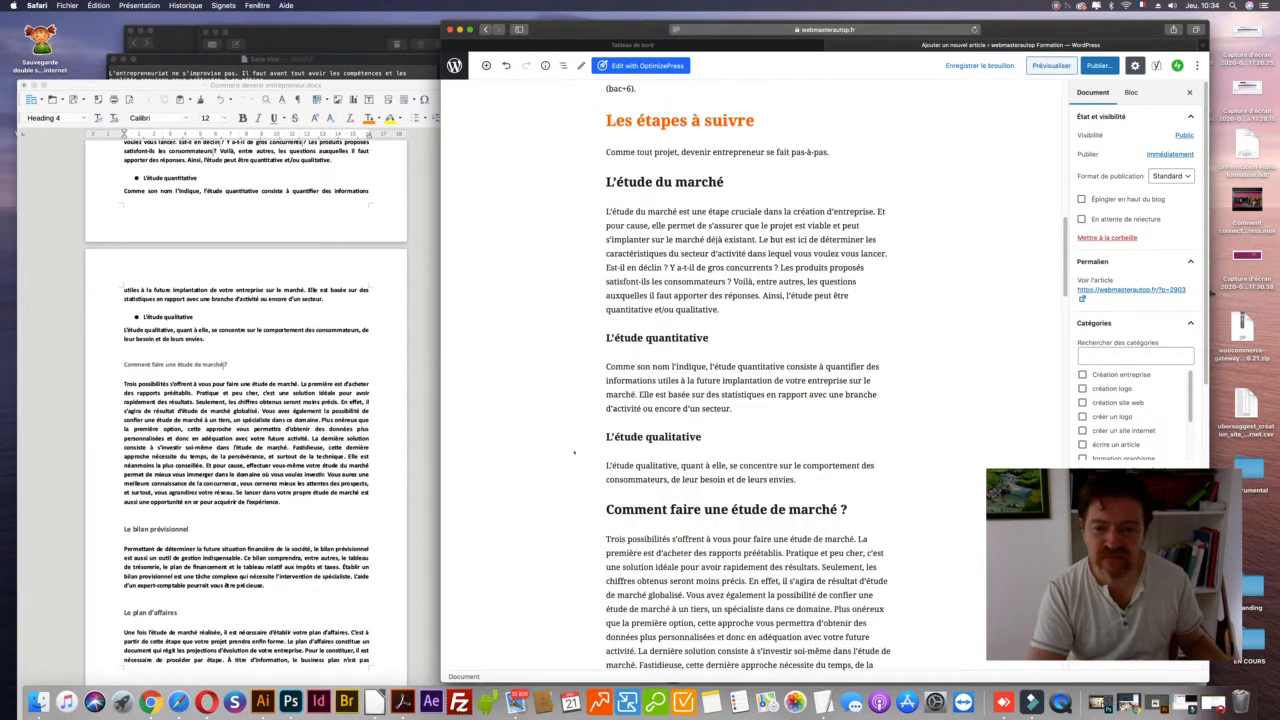
- Change the "Comment faire une étude de marché ?" heading in the article to level 4 (H4)
{"action": "triple_click", "coordinate": [726, 510]}
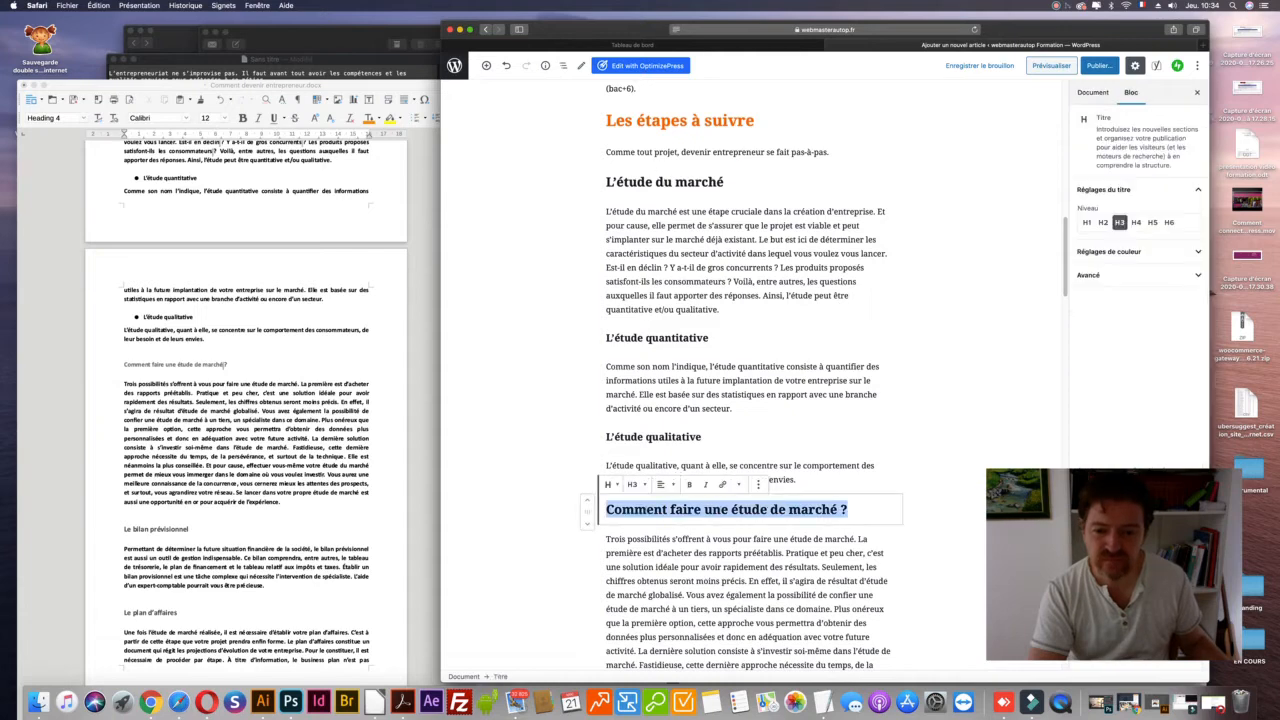
{"action": "left_click", "coordinate": [632, 484]}
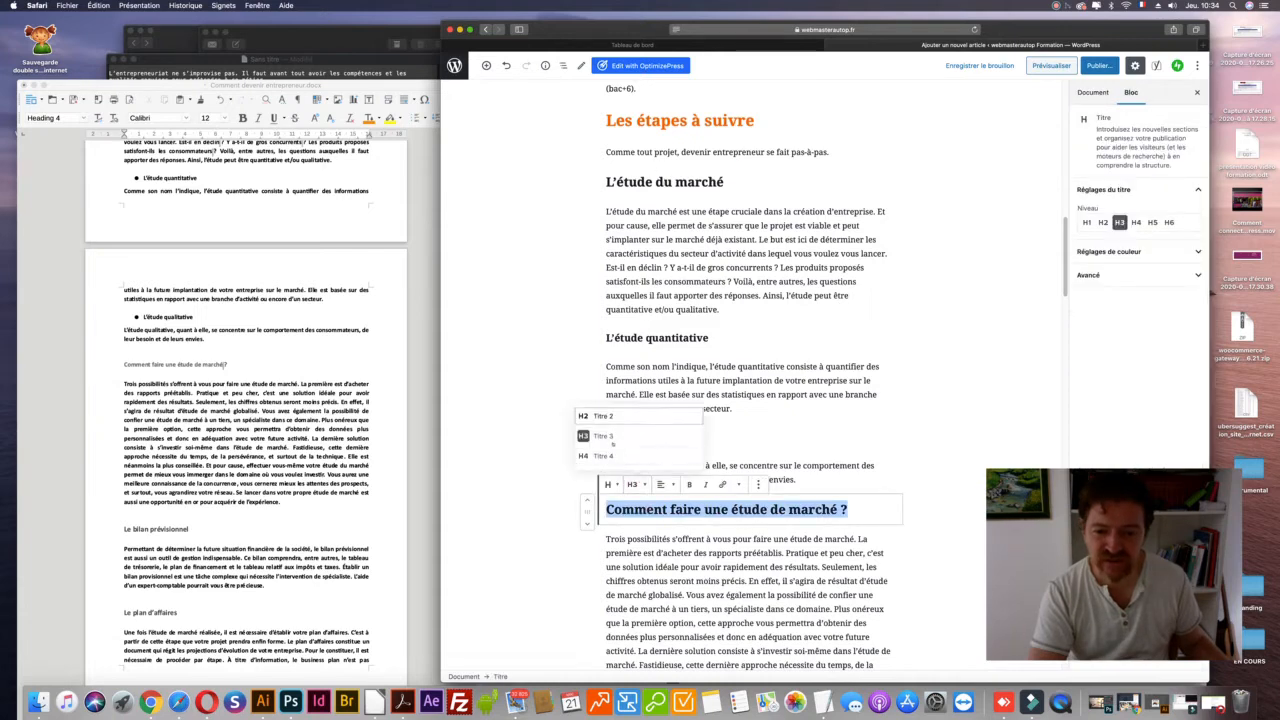
{"action": "left_click", "coordinate": [603, 455]}
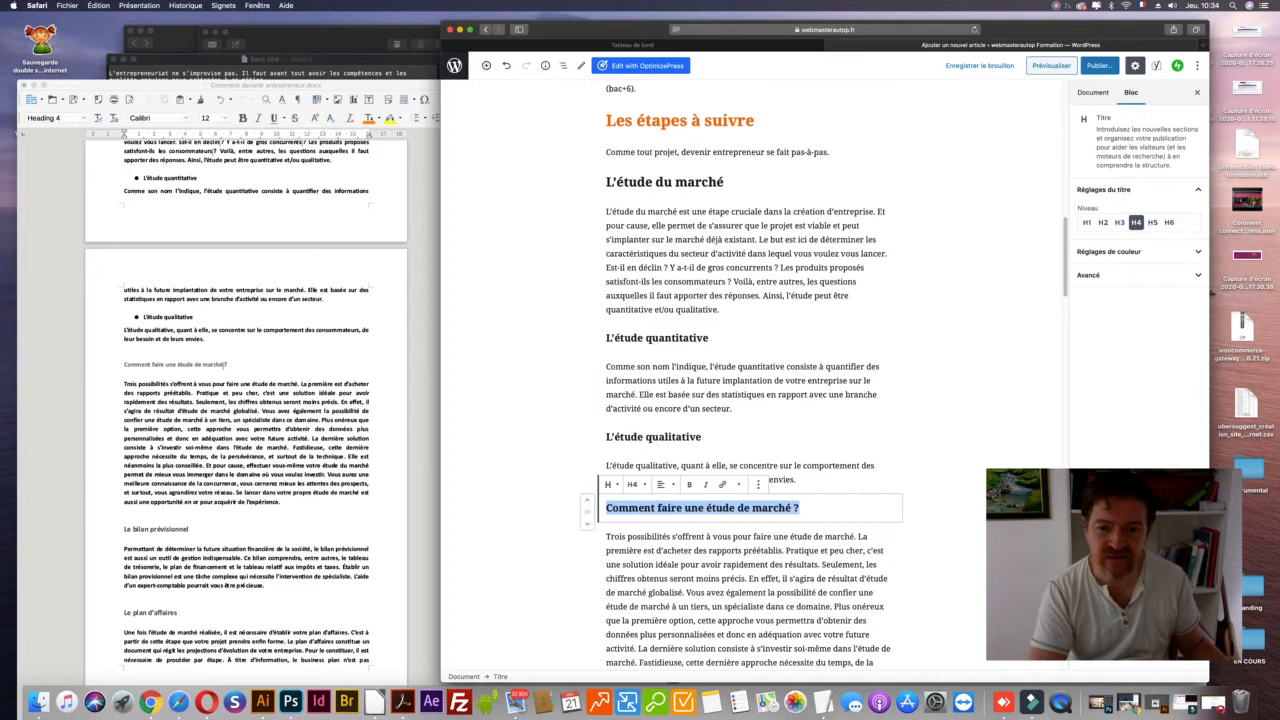
{"action": "left_click", "coordinate": [559, 313]}
- Change the orange "Le bilan prévisionnel" heading to level 4 (H4)
{"action": "scroll", "coordinate": [571, 338], "scroll_direction": "down", "scroll_amount": 3}
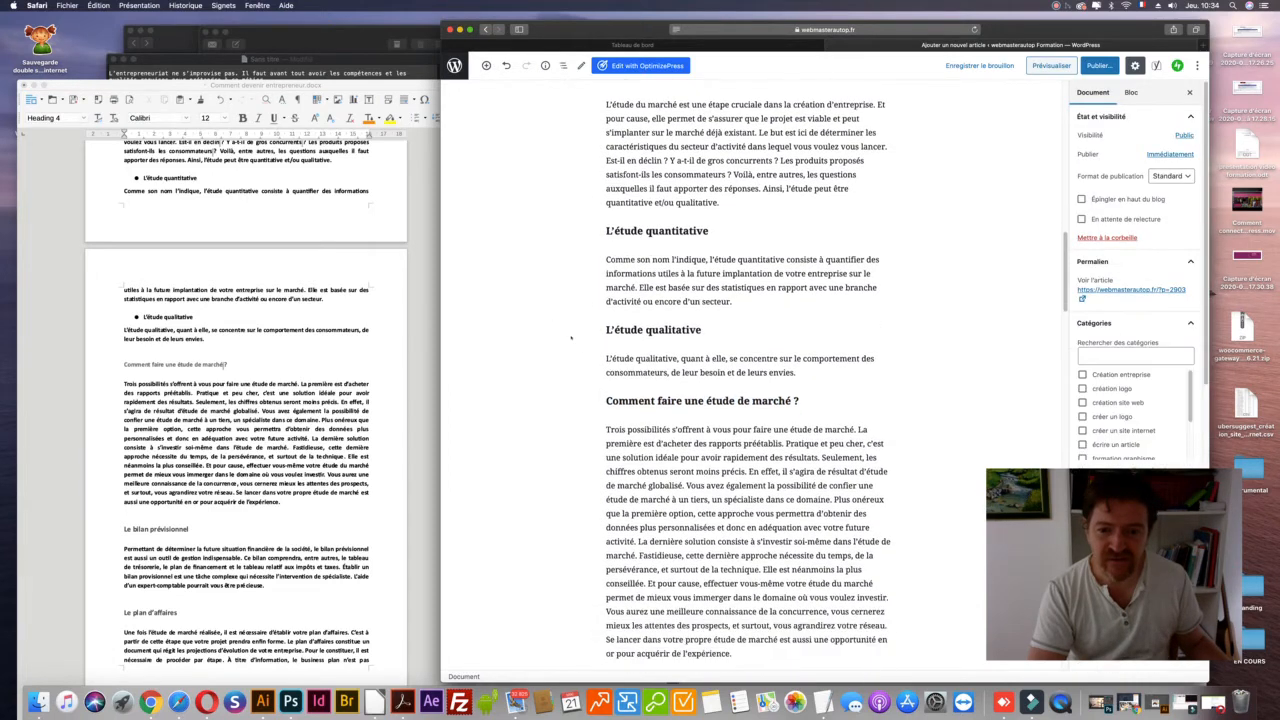
{"action": "scroll", "coordinate": [571, 338], "scroll_direction": "down", "scroll_amount": 4}
{"action": "scroll", "coordinate": [571, 338], "scroll_direction": "down", "scroll_amount": 2}
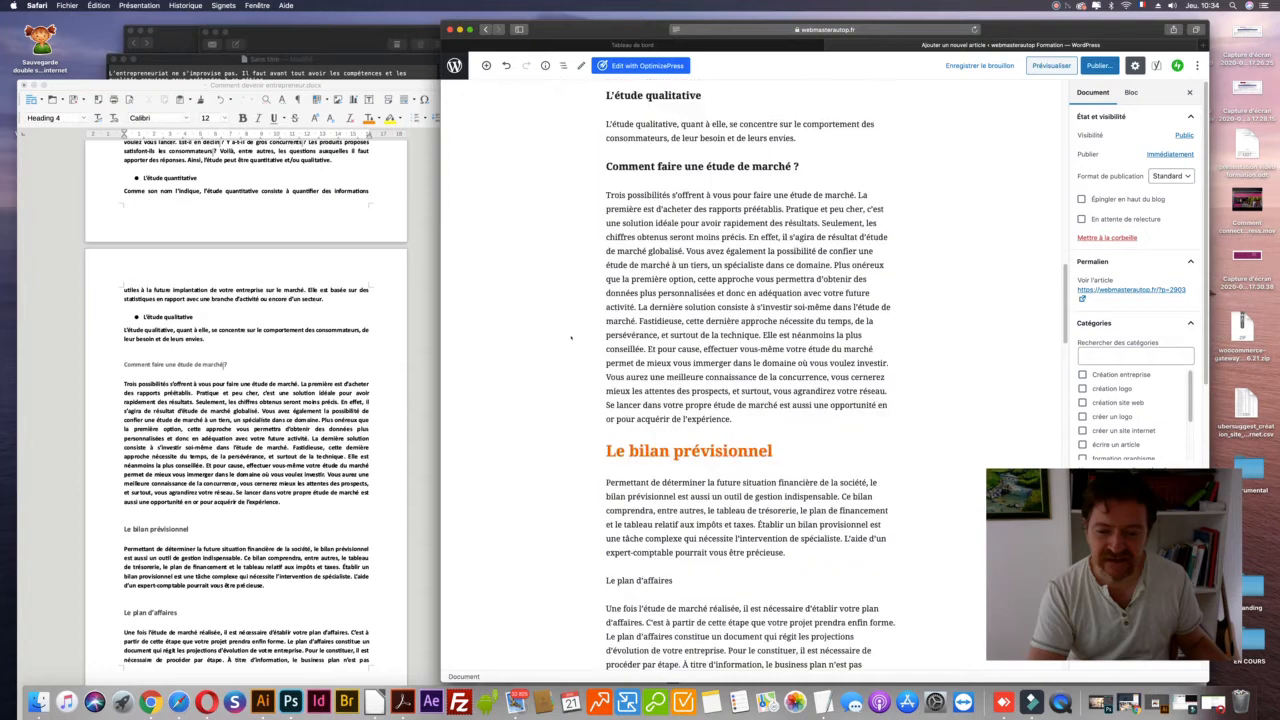
{"action": "scroll", "coordinate": [571, 338], "scroll_direction": "down", "scroll_amount": 1}
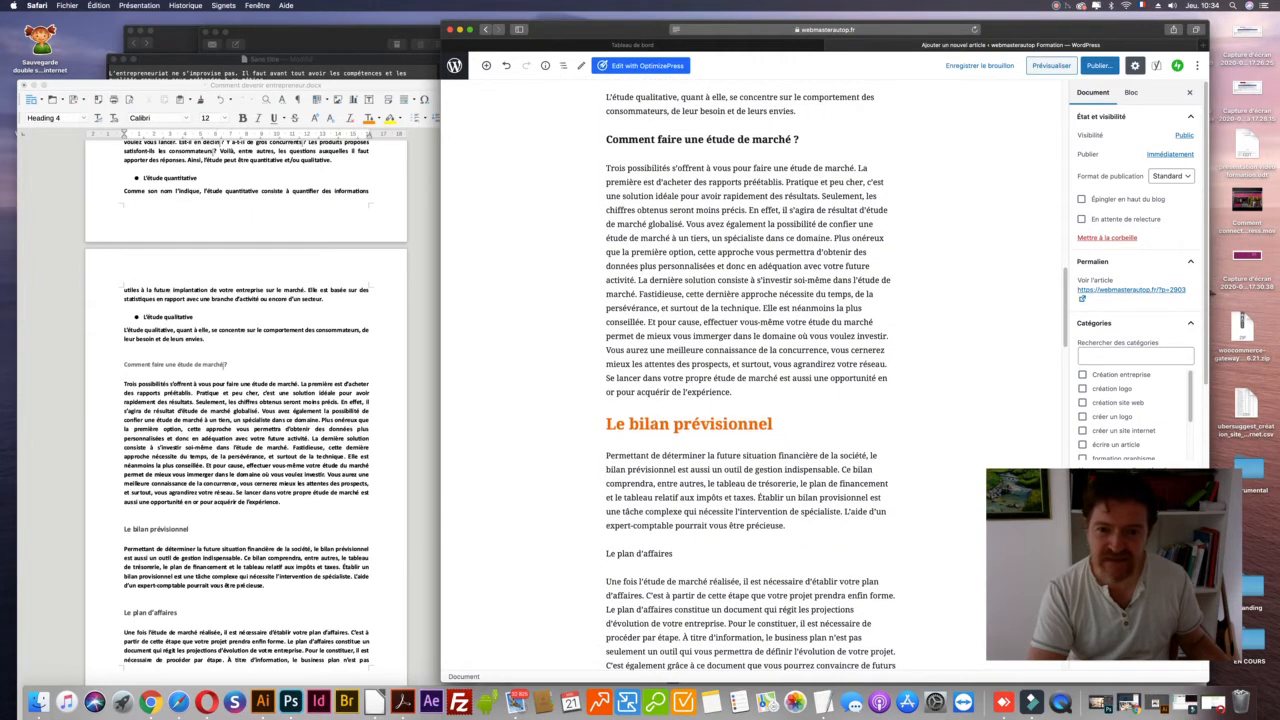
{"action": "triple_click", "coordinate": [650, 424]}
{"action": "left_click", "coordinate": [635, 397]}
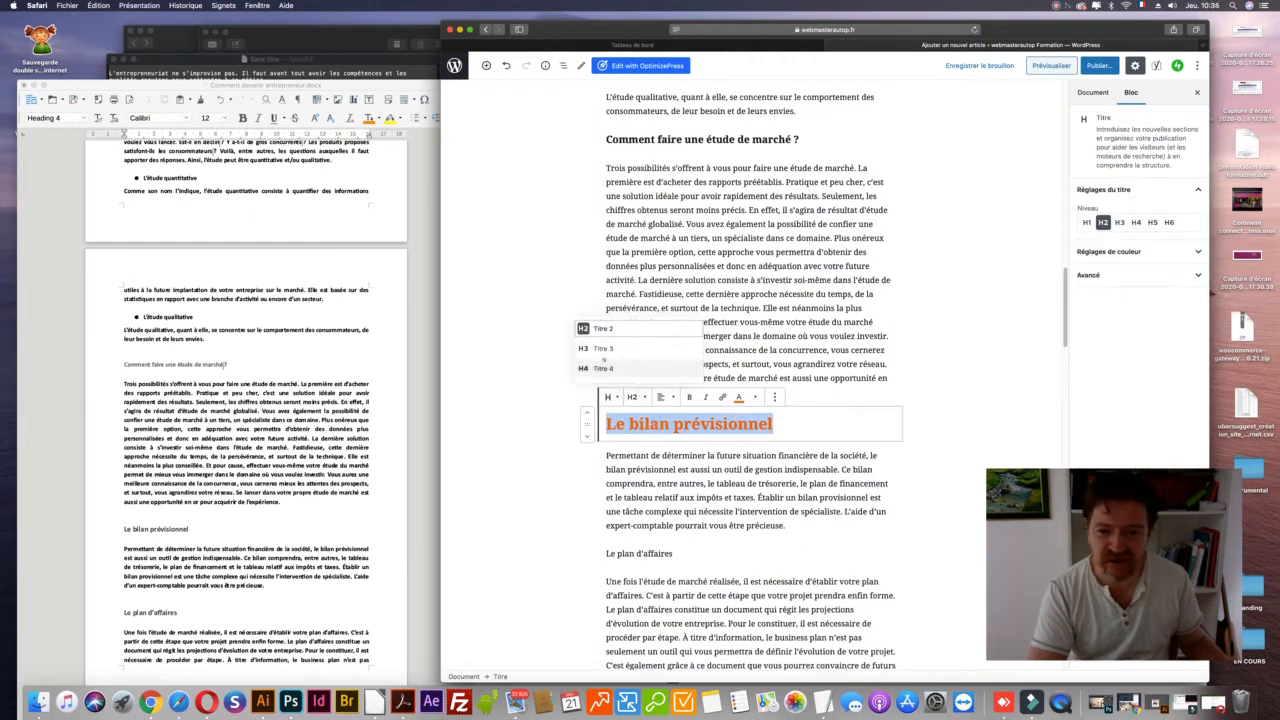
{"action": "left_click", "coordinate": [603, 368]}
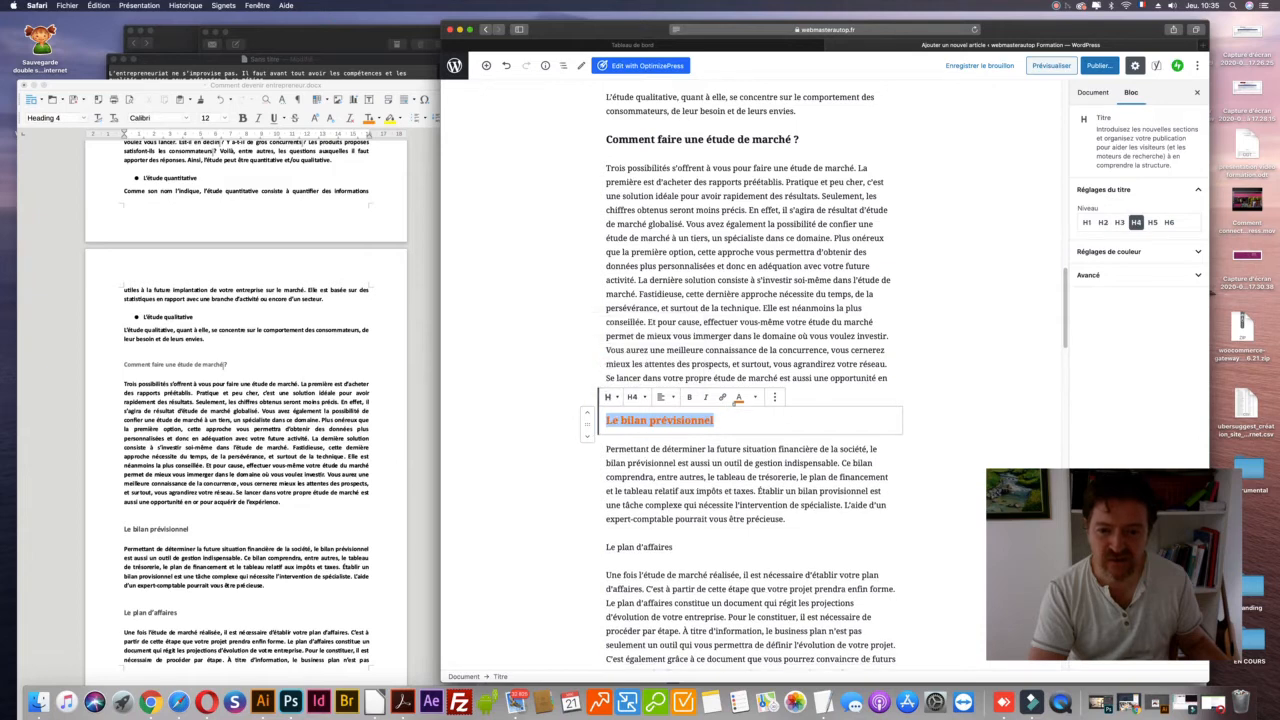
- Set the text colour of the whole "Le bilan prévisionnel" heading to black
{"action": "left_click", "coordinate": [756, 398]}
{"action": "left_click", "coordinate": [740, 398]}
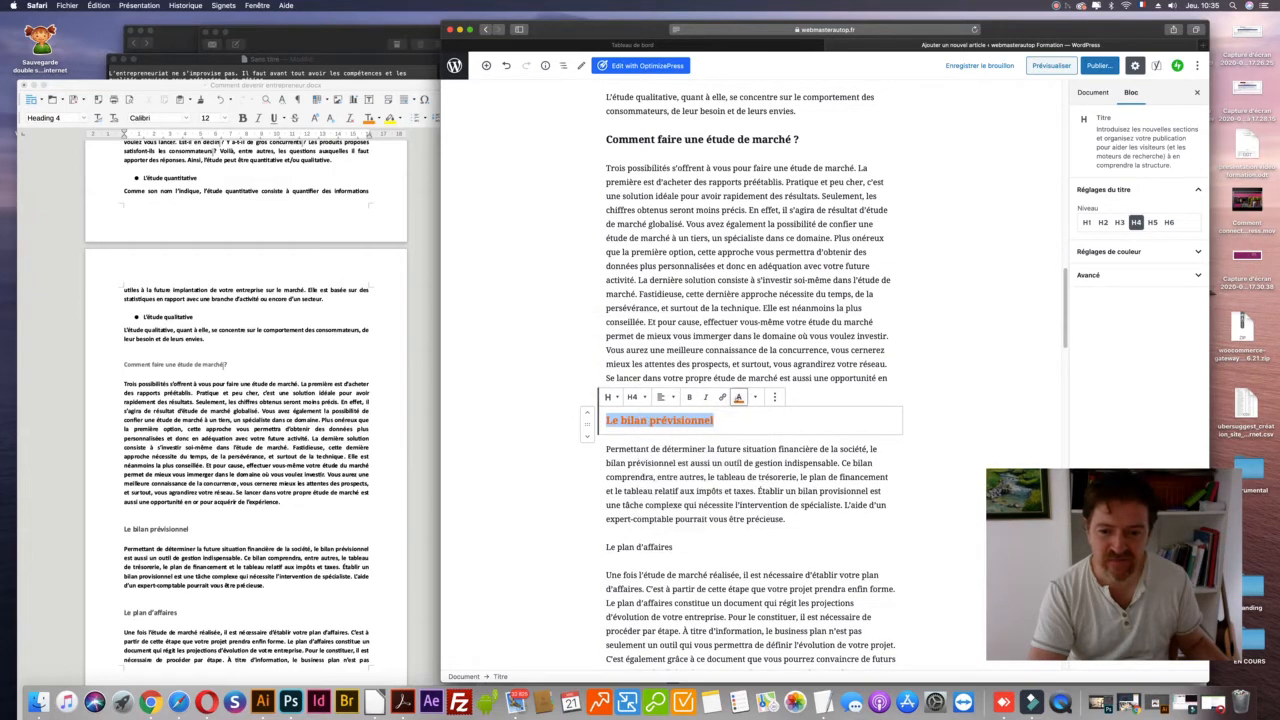
{"action": "left_click", "coordinate": [632, 493]}
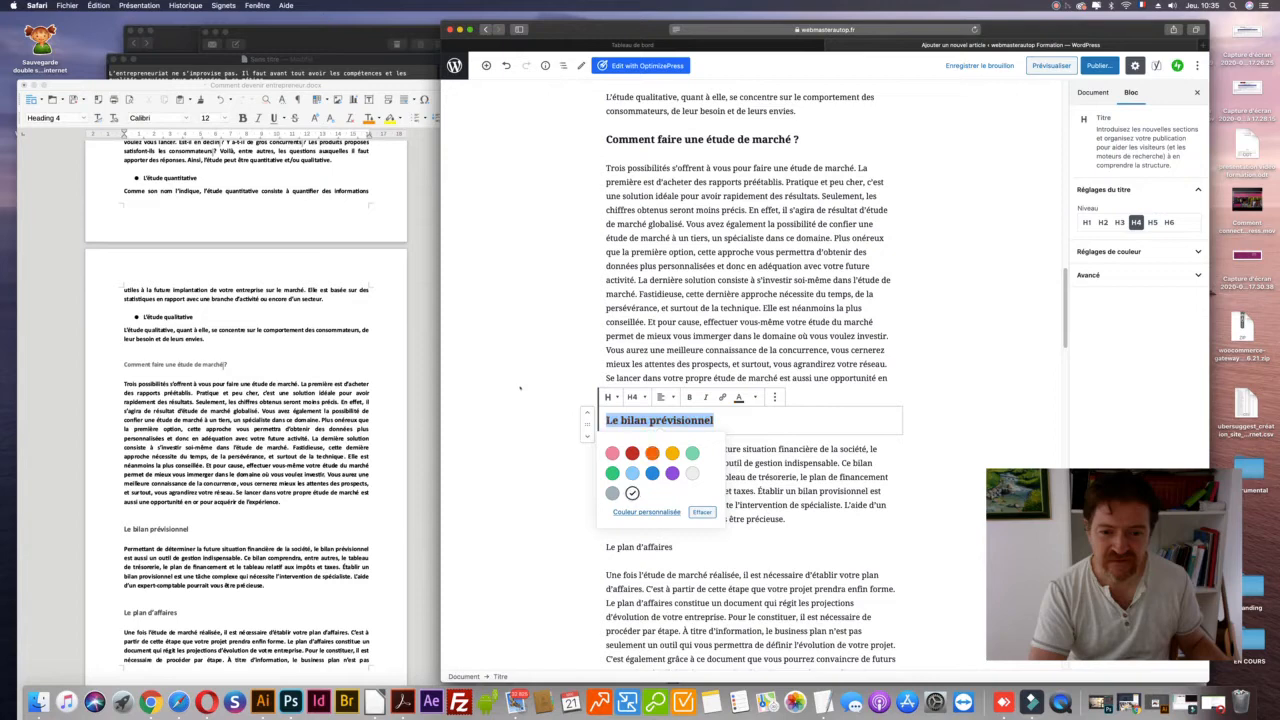
{"action": "left_click", "coordinate": [554, 456]}
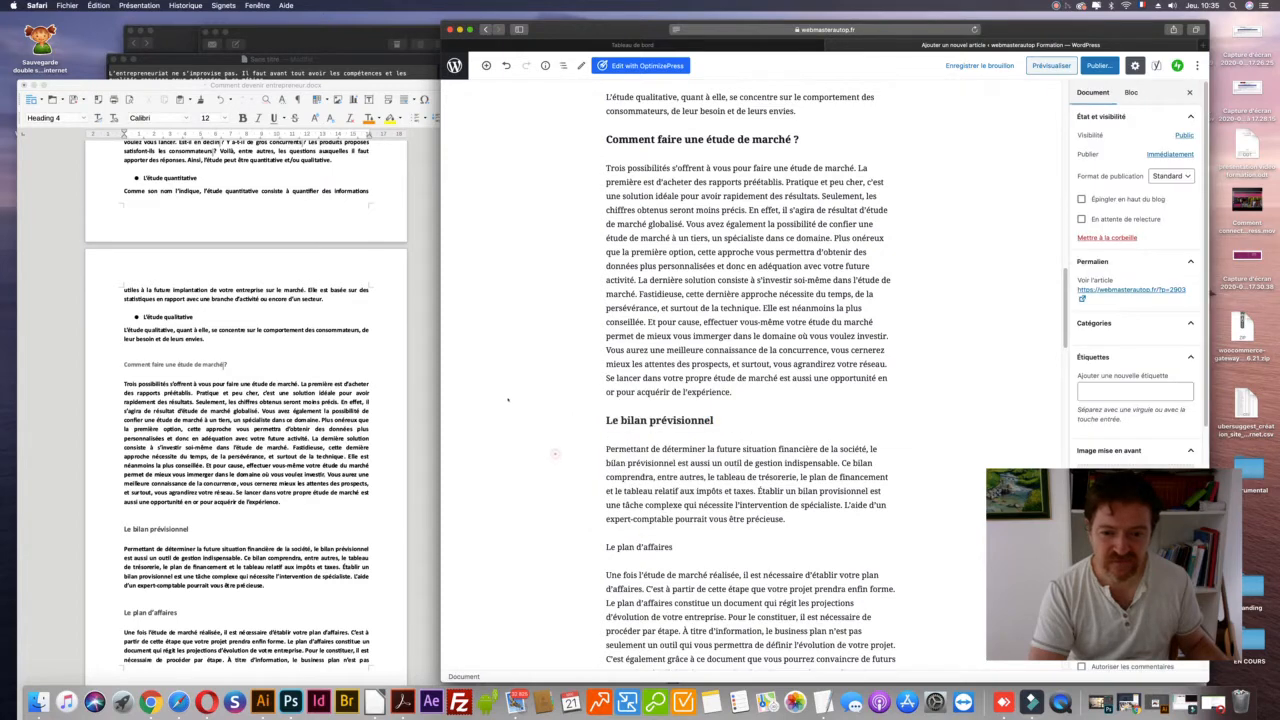
- Turn the line "Le plan d'affaires" into a level 4 heading (H4), matching "Le bilan prévisionnel"
{"action": "scroll", "coordinate": [586, 426], "scroll_direction": "down", "scroll_amount": 4}
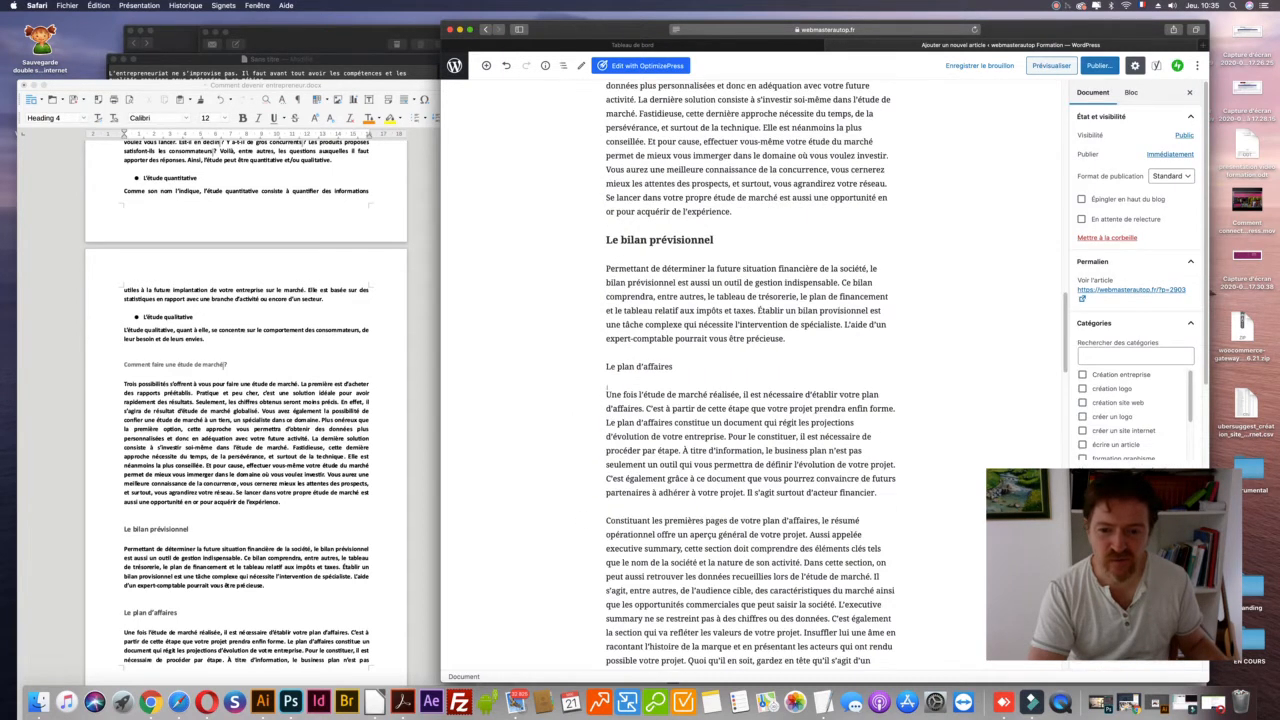
{"action": "left_click_drag", "start_coordinate": [677, 370], "coordinate": [604, 371]}
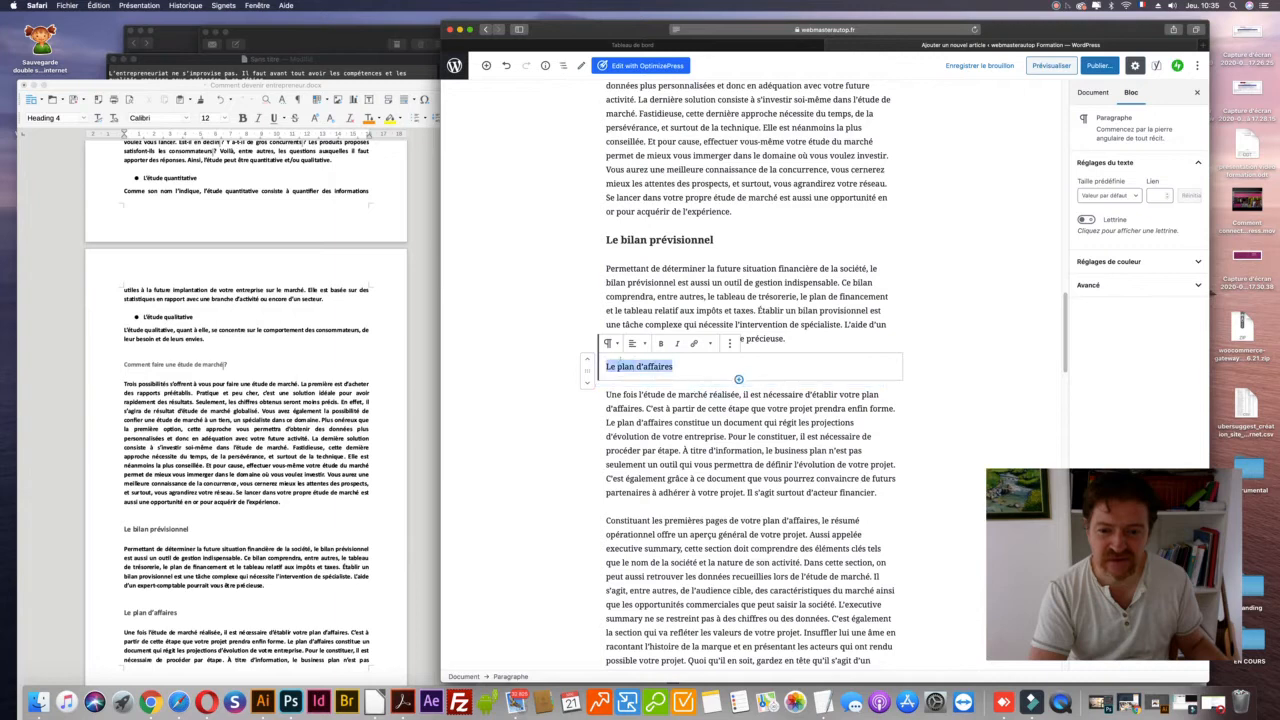
{"action": "left_click", "coordinate": [611, 343]}
{"action": "left_click", "coordinate": [632, 398]}
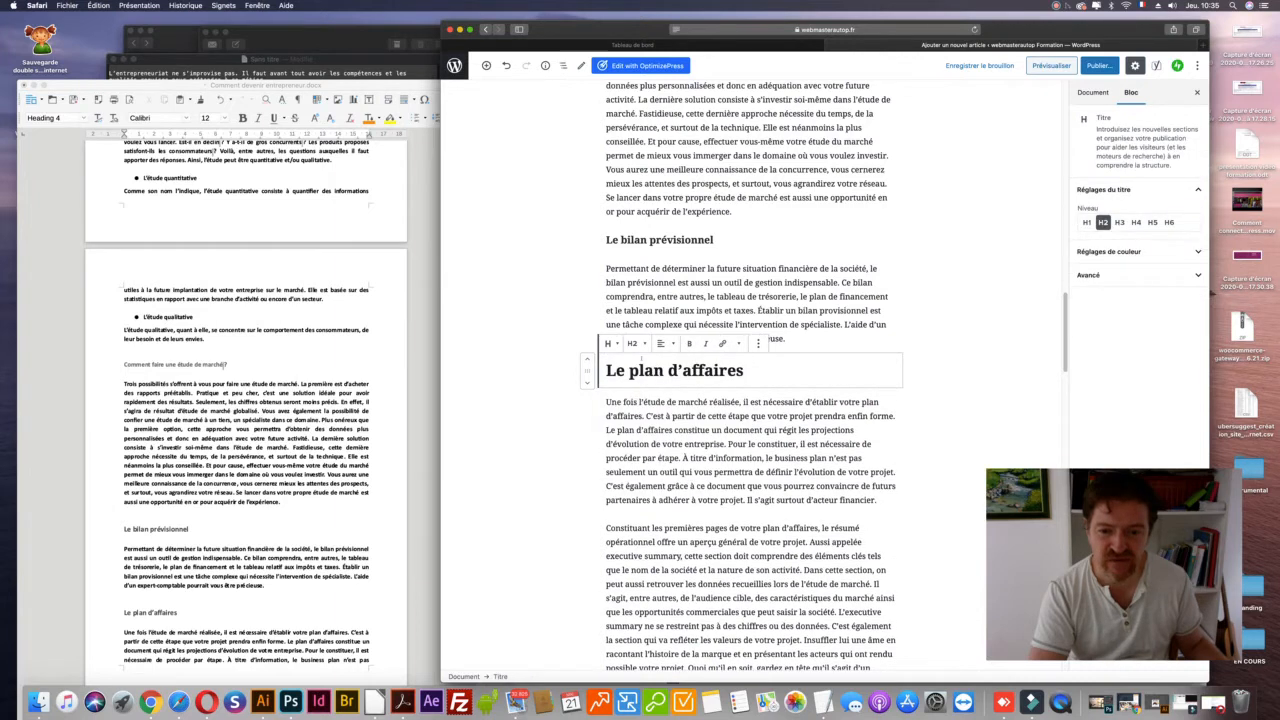
{"action": "left_click", "coordinate": [632, 343]}
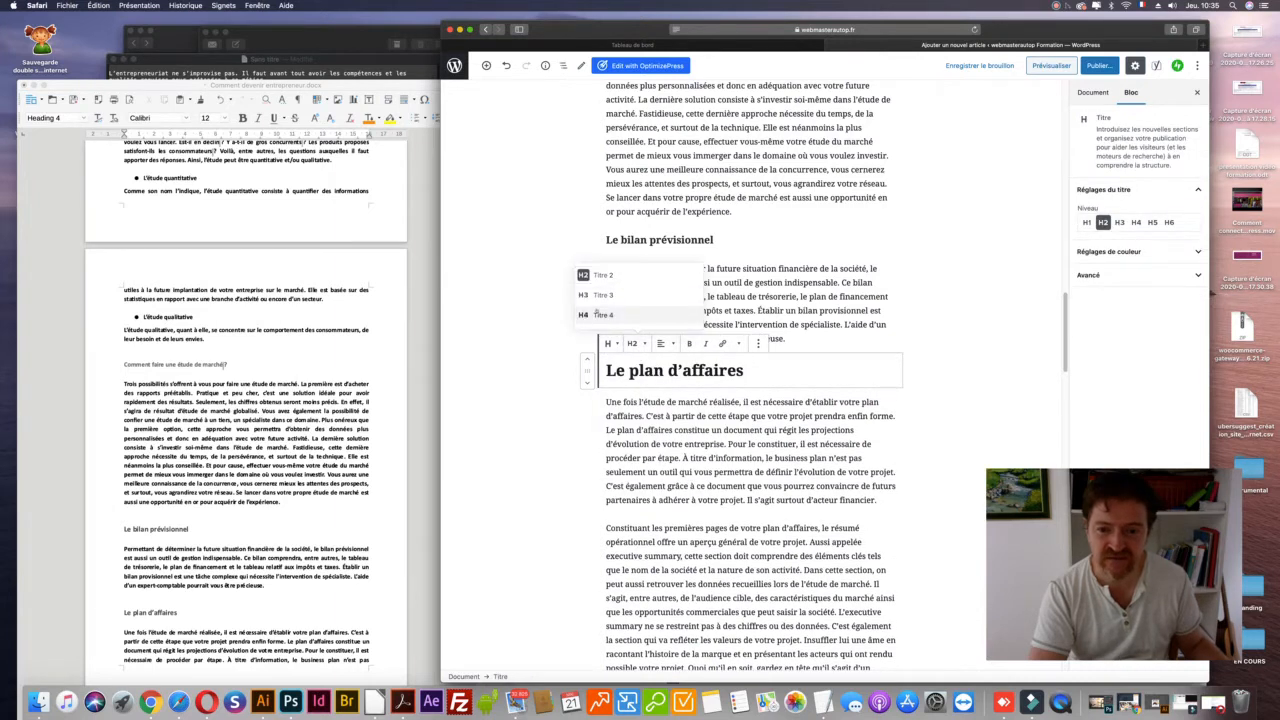
{"action": "left_click", "coordinate": [650, 300]}
{"action": "left_click_drag", "start_coordinate": [698, 239], "coordinate": [656, 240]}
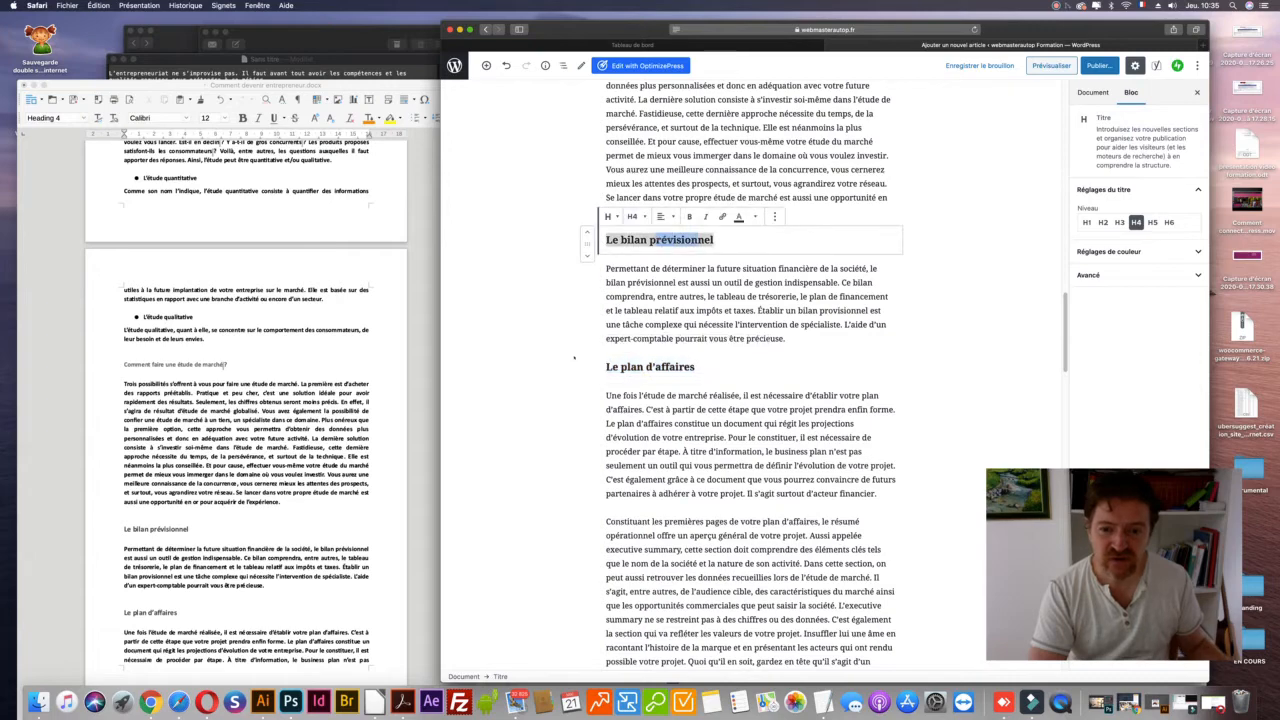
- Compare the article's bulleted list of business plan contents with the dashed lines in the LibreOffice document and the TextEdit copy
{"action": "scroll", "coordinate": [574, 357], "scroll_direction": "down", "scroll_amount": 5}
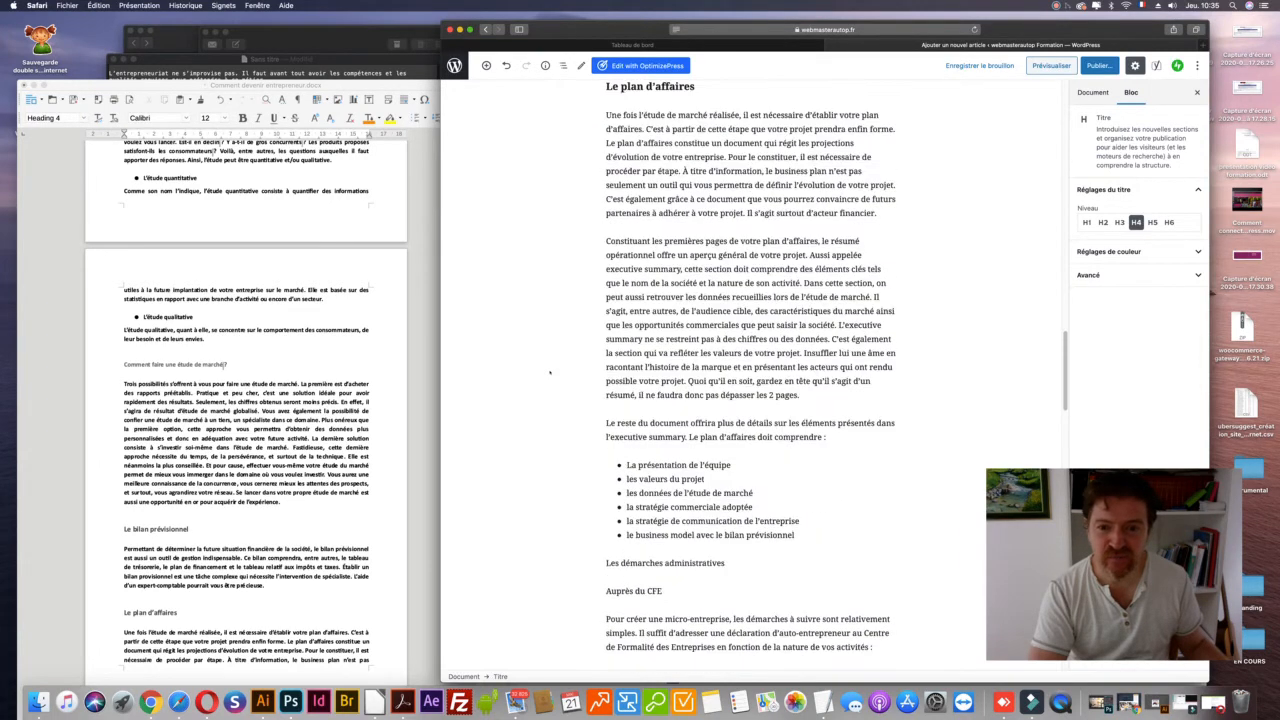
{"action": "scroll", "coordinate": [549, 372], "scroll_direction": "down", "scroll_amount": 2}
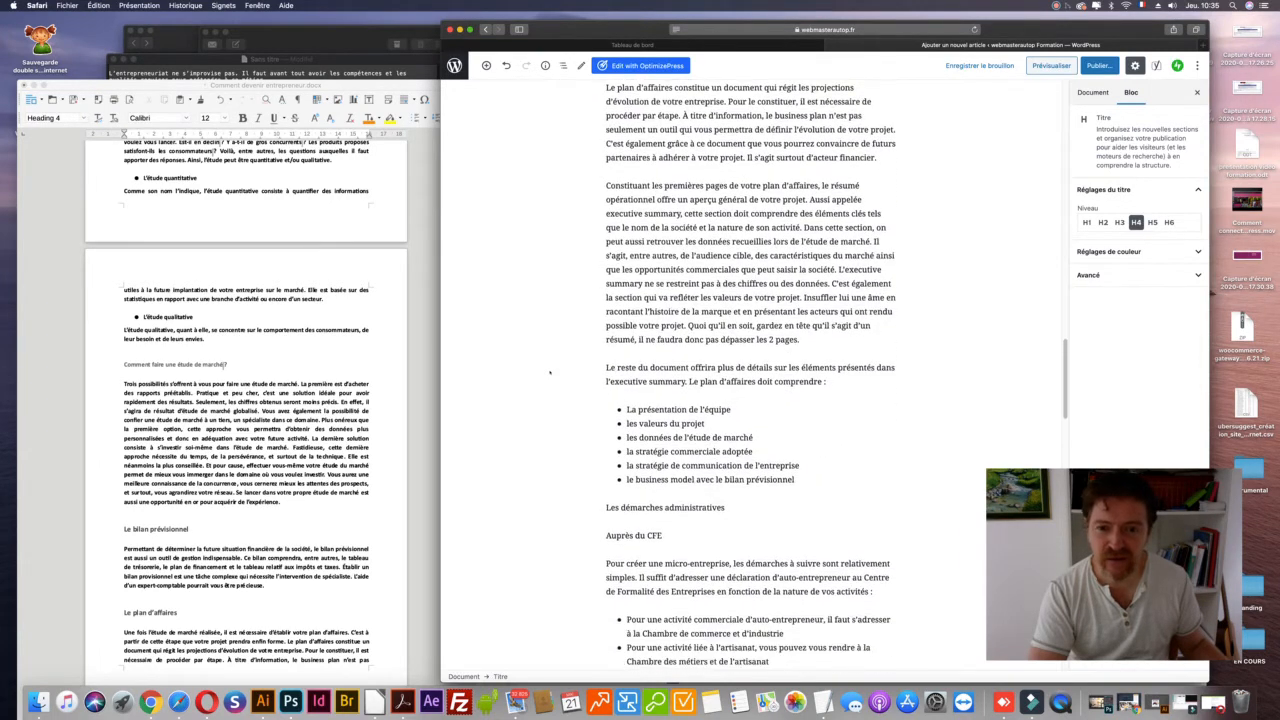
{"action": "scroll", "coordinate": [354, 427], "scroll_direction": "down", "scroll_amount": 3}
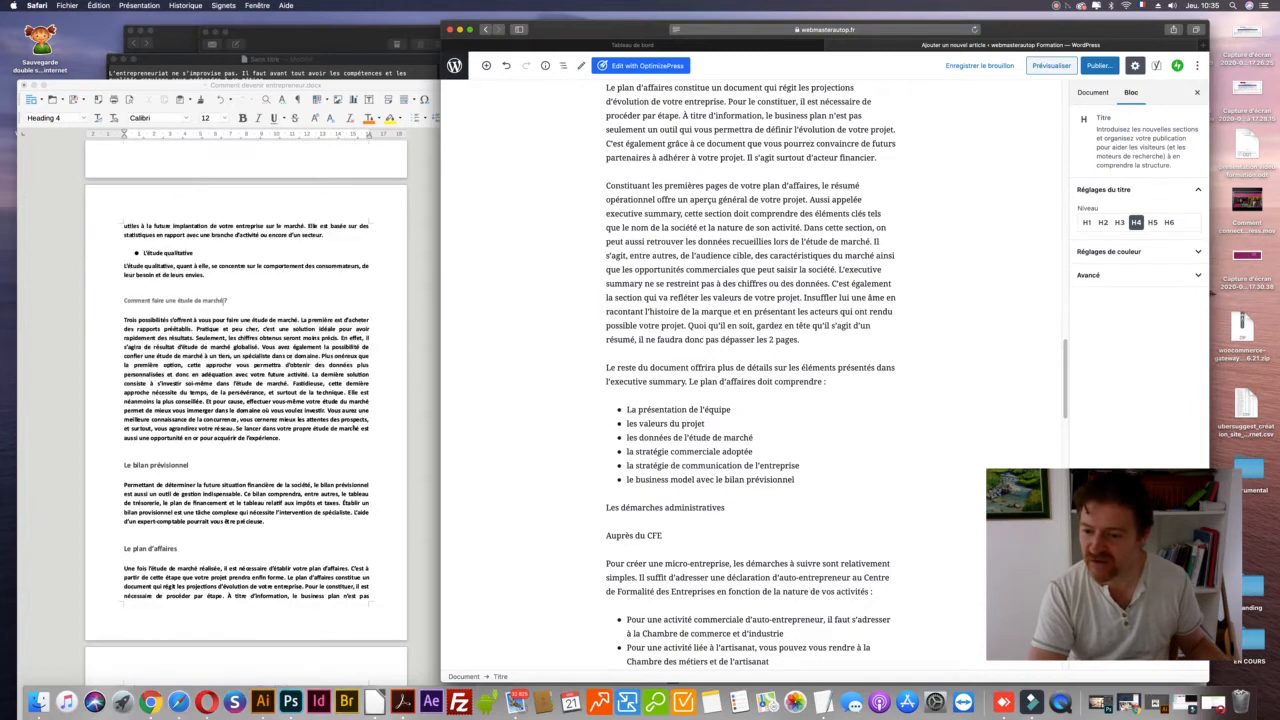
{"action": "scroll", "coordinate": [353, 427], "scroll_direction": "down", "scroll_amount": 3}
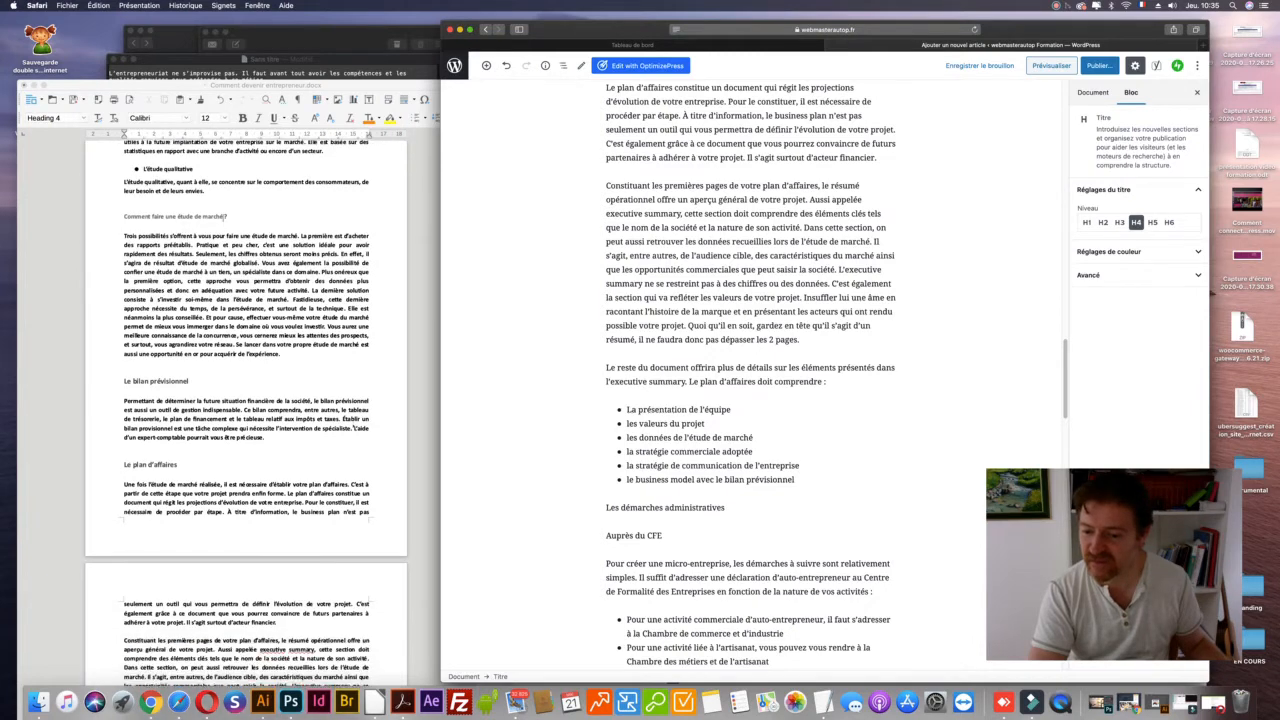
{"action": "scroll", "coordinate": [353, 427], "scroll_direction": "down", "scroll_amount": 2}
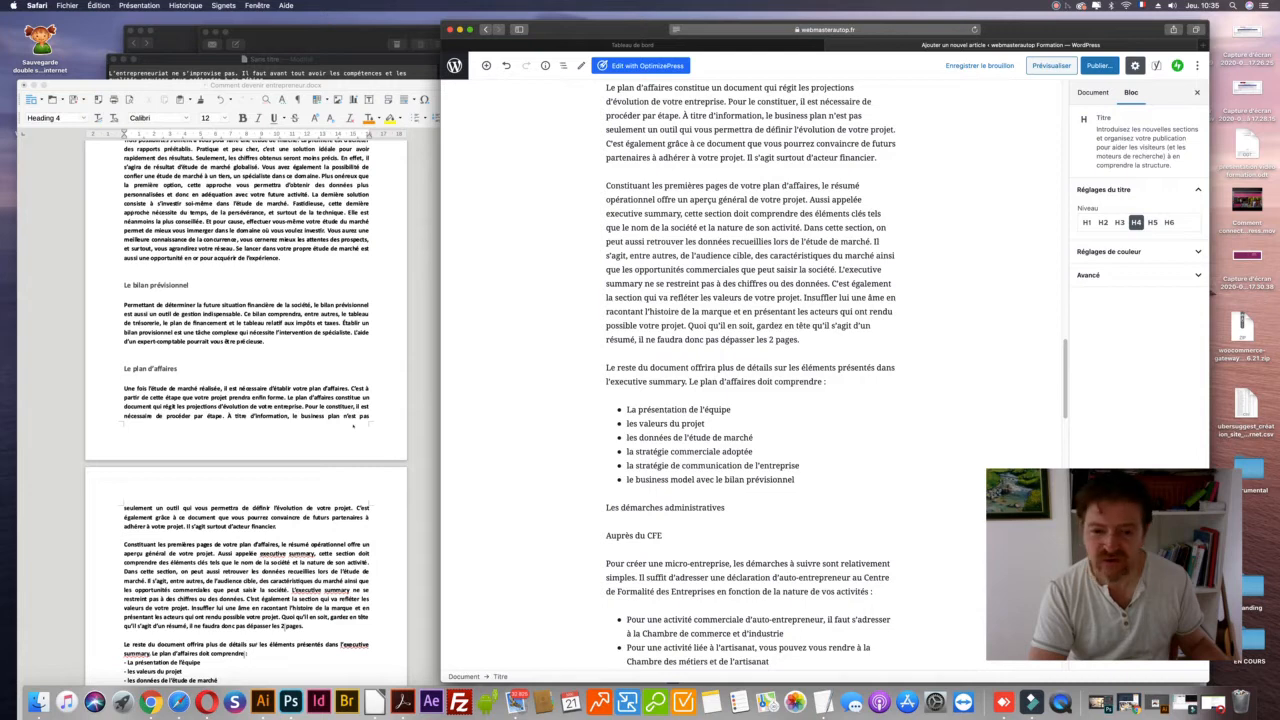
{"action": "left_click_drag", "start_coordinate": [655, 409], "coordinate": [753, 437]}
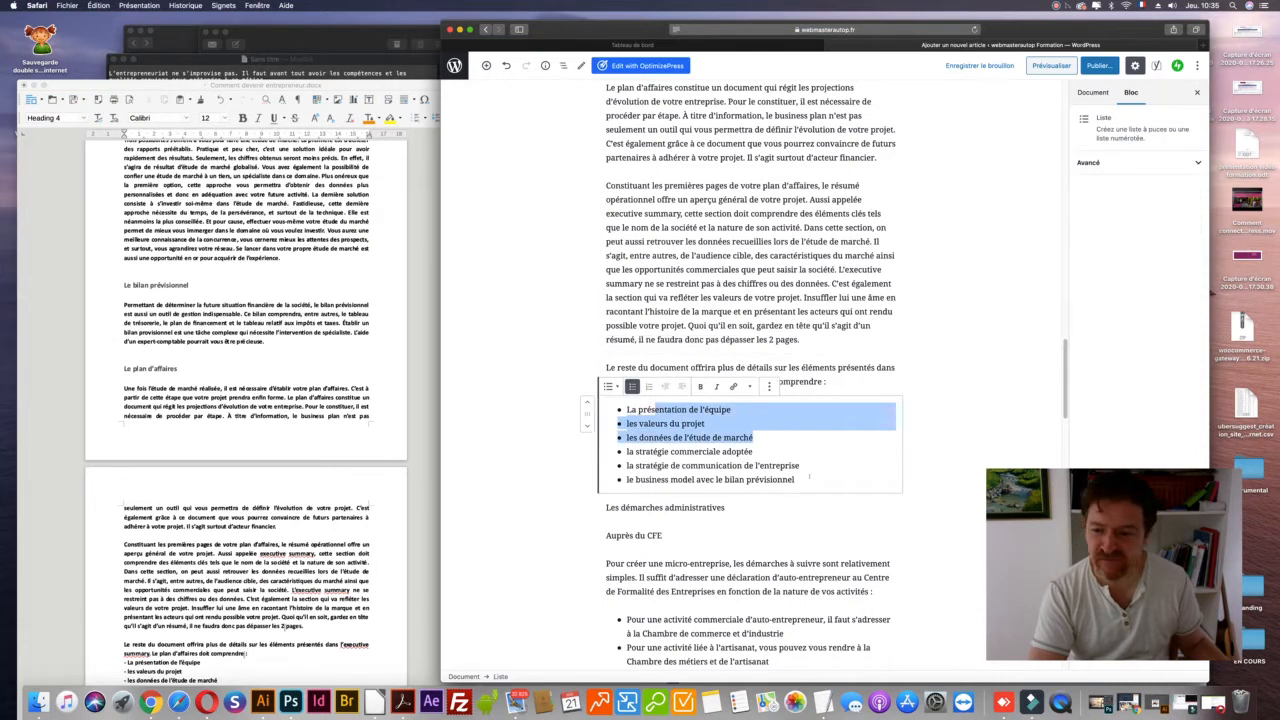
{"action": "left_click", "coordinate": [272, 60]}
{"action": "scroll", "coordinate": [275, 226], "scroll_direction": "down", "scroll_amount": 10}
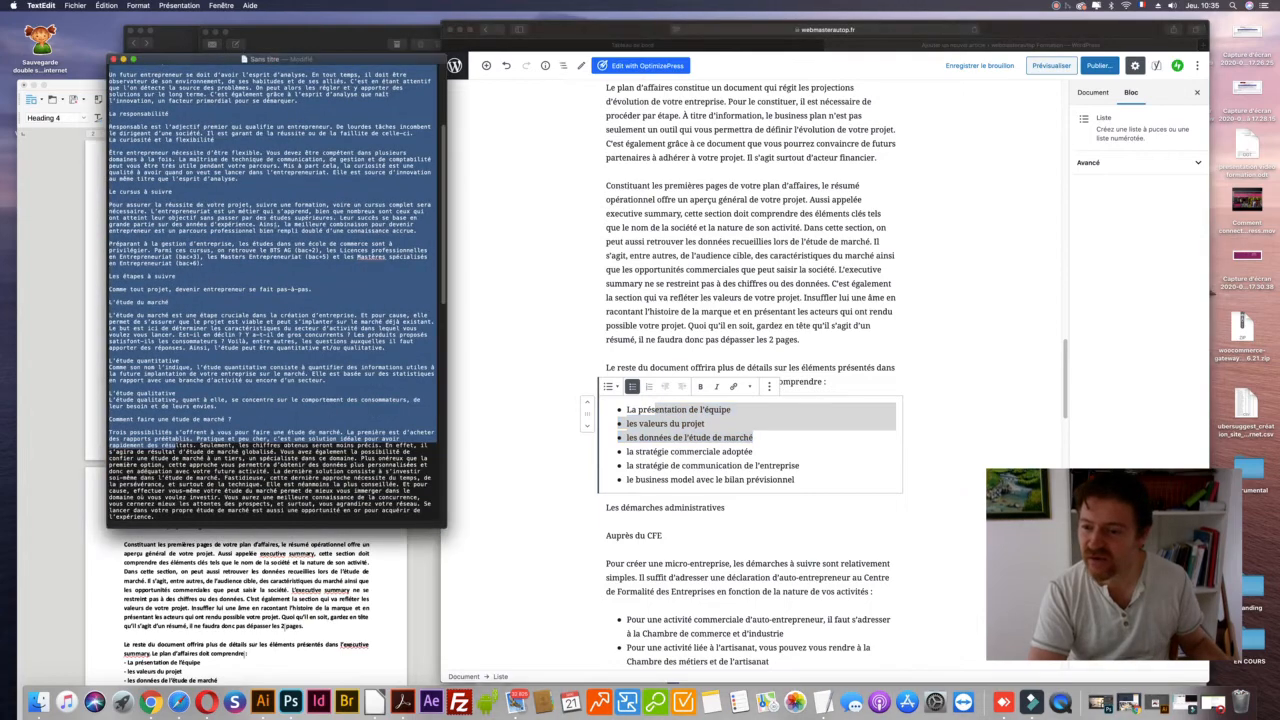
{"action": "scroll", "coordinate": [274, 227], "scroll_direction": "down", "scroll_amount": 3}
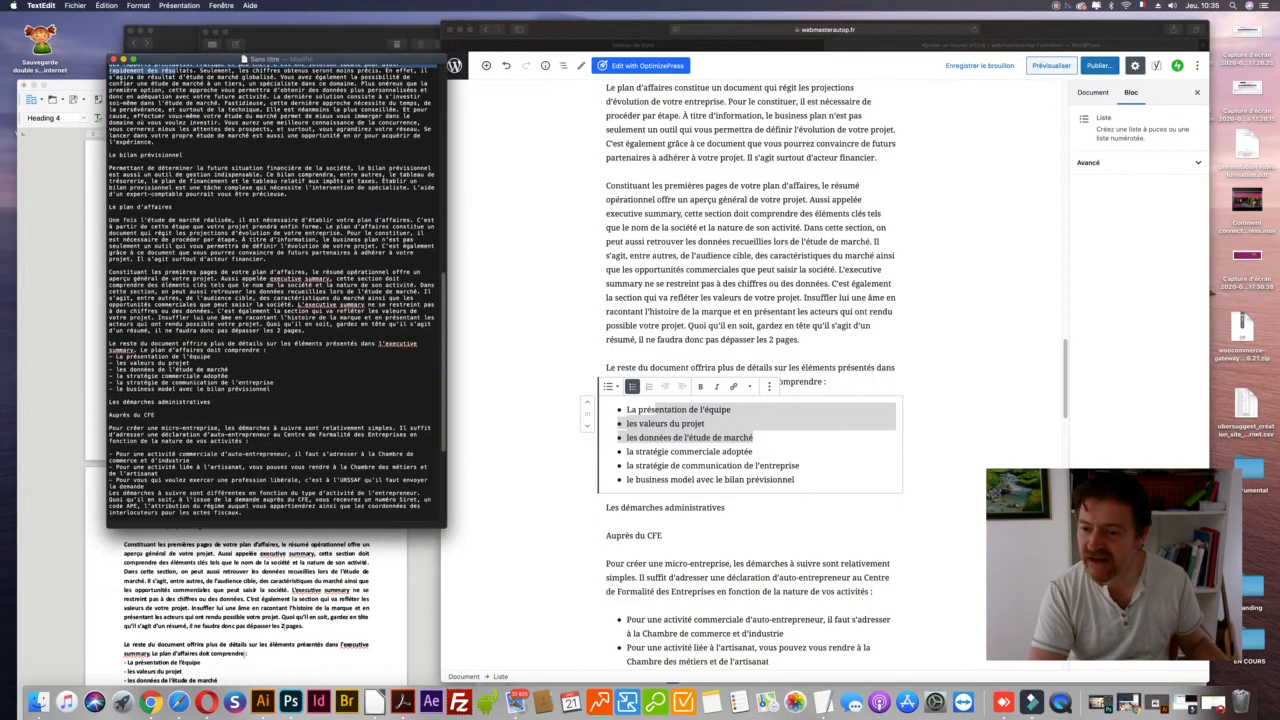
{"action": "left_click_drag", "start_coordinate": [109, 356], "coordinate": [279, 388]}
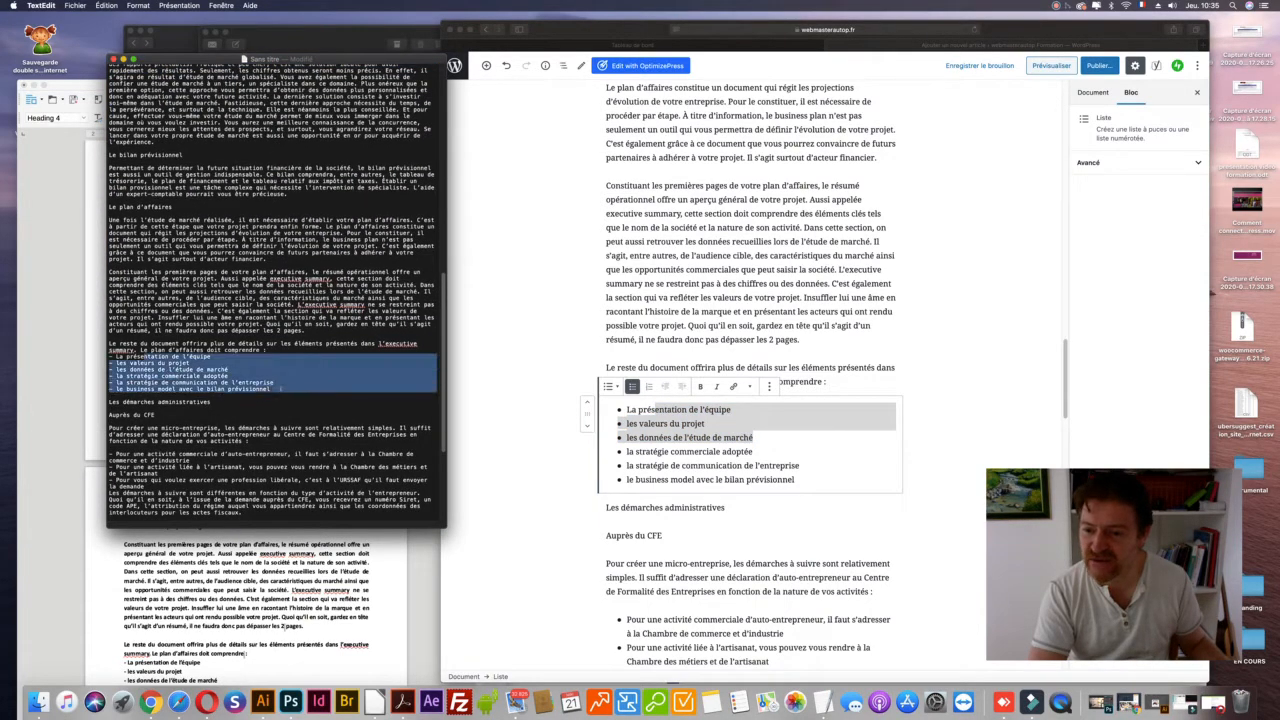
{"action": "left_click", "coordinate": [543, 313]}
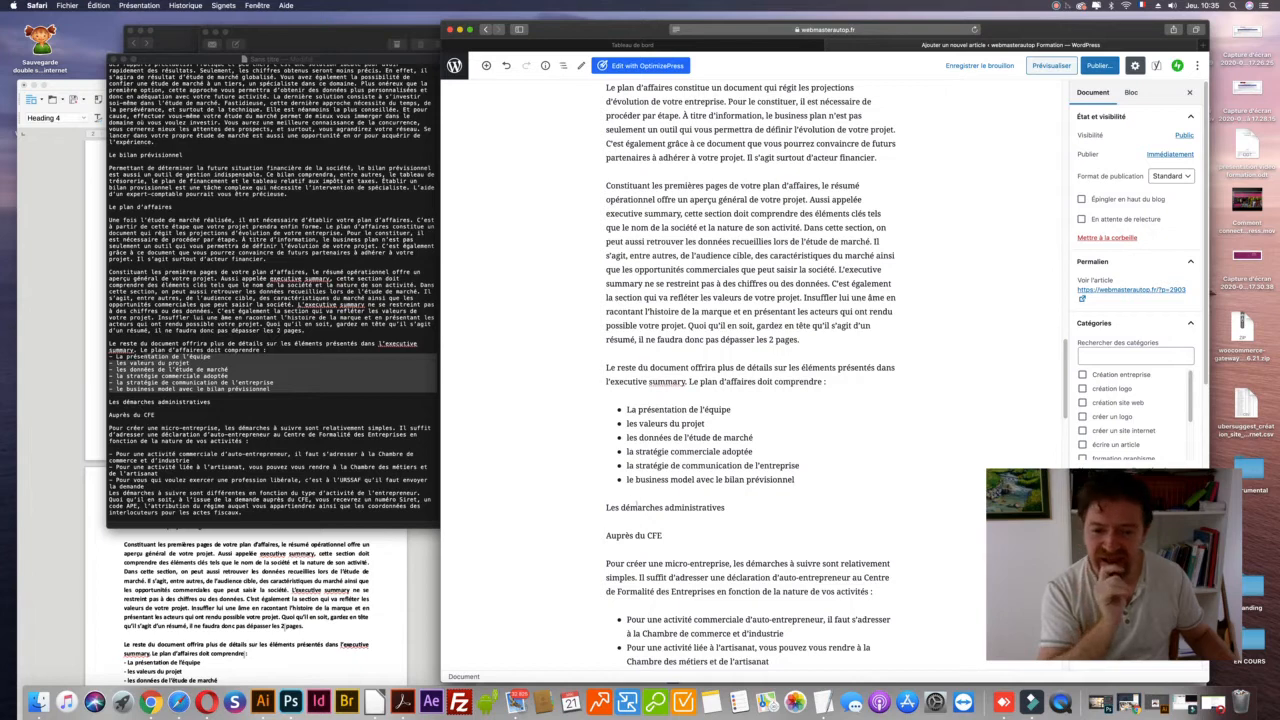
- Turn the line "Les démarches administratives" in the WordPress article into a level 2 heading (H2)
{"action": "triple_click", "coordinate": [641, 508]}
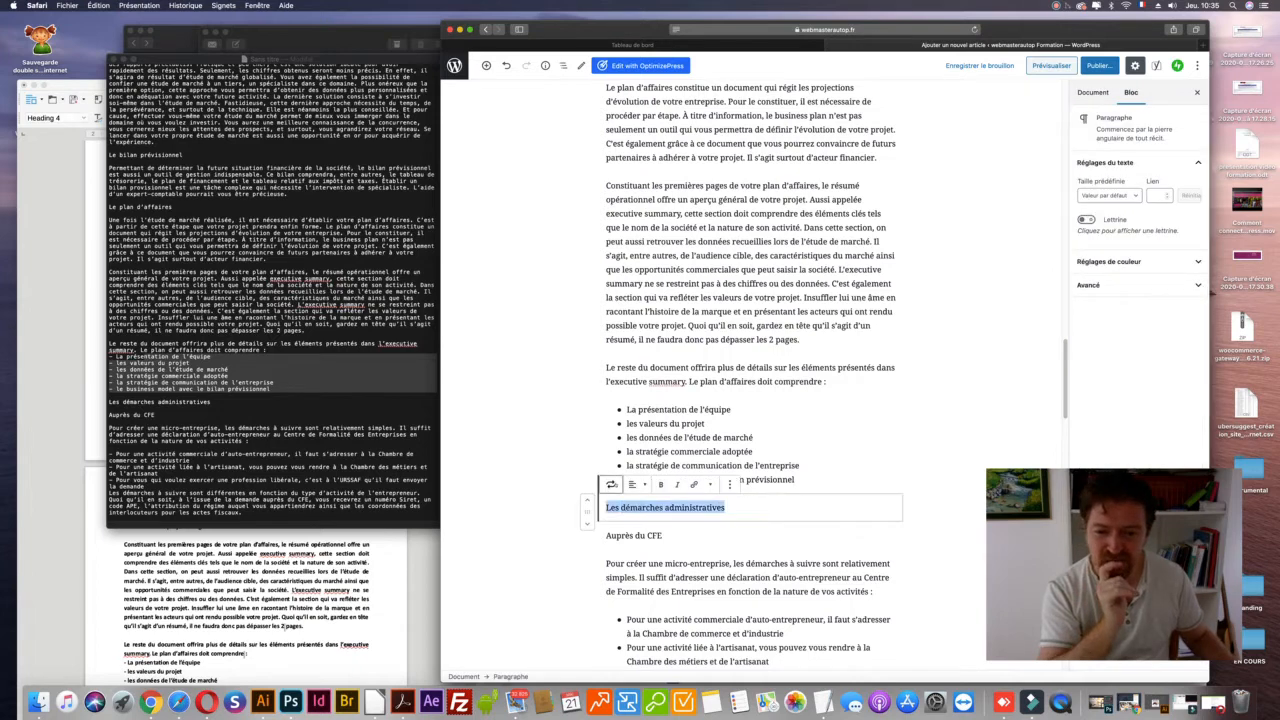
{"action": "left_click", "coordinate": [610, 484]}
{"action": "left_click", "coordinate": [630, 545]}
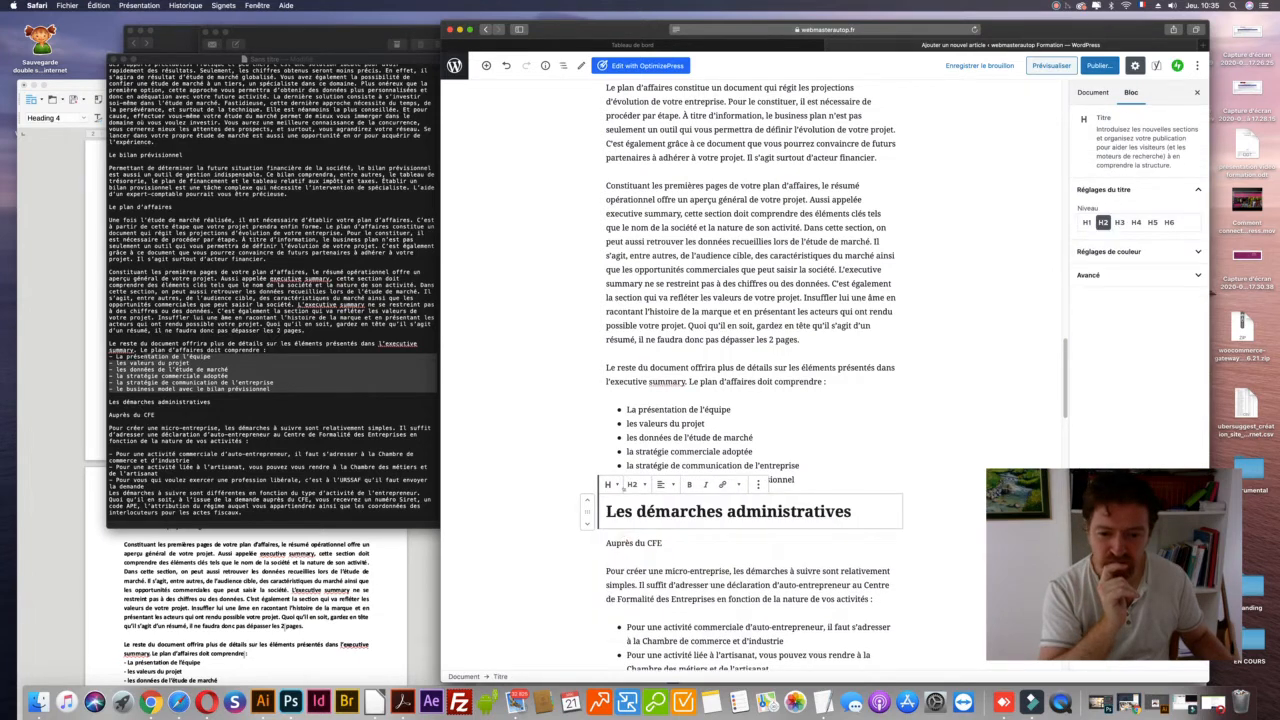
- Set the text colour of the whole "Les démarches administratives" heading to orange
{"action": "triple_click", "coordinate": [660, 511]}
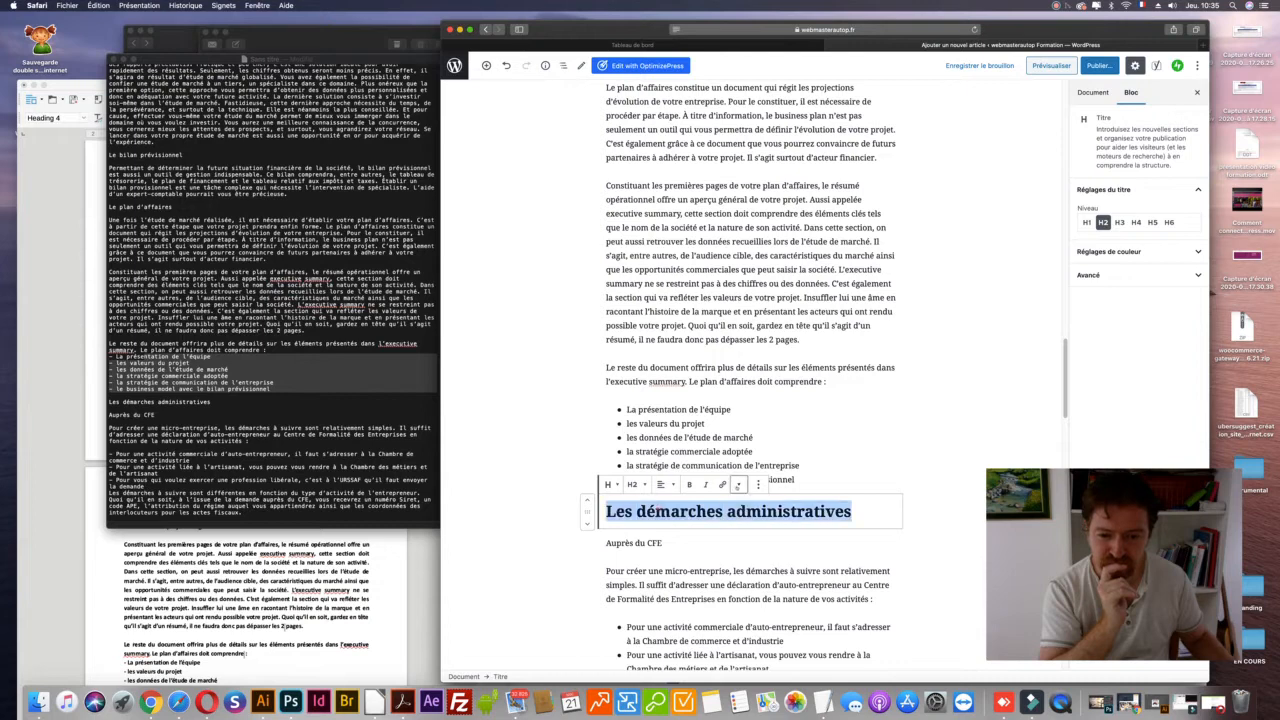
{"action": "left_click", "coordinate": [738, 485]}
{"action": "left_click", "coordinate": [655, 570]}
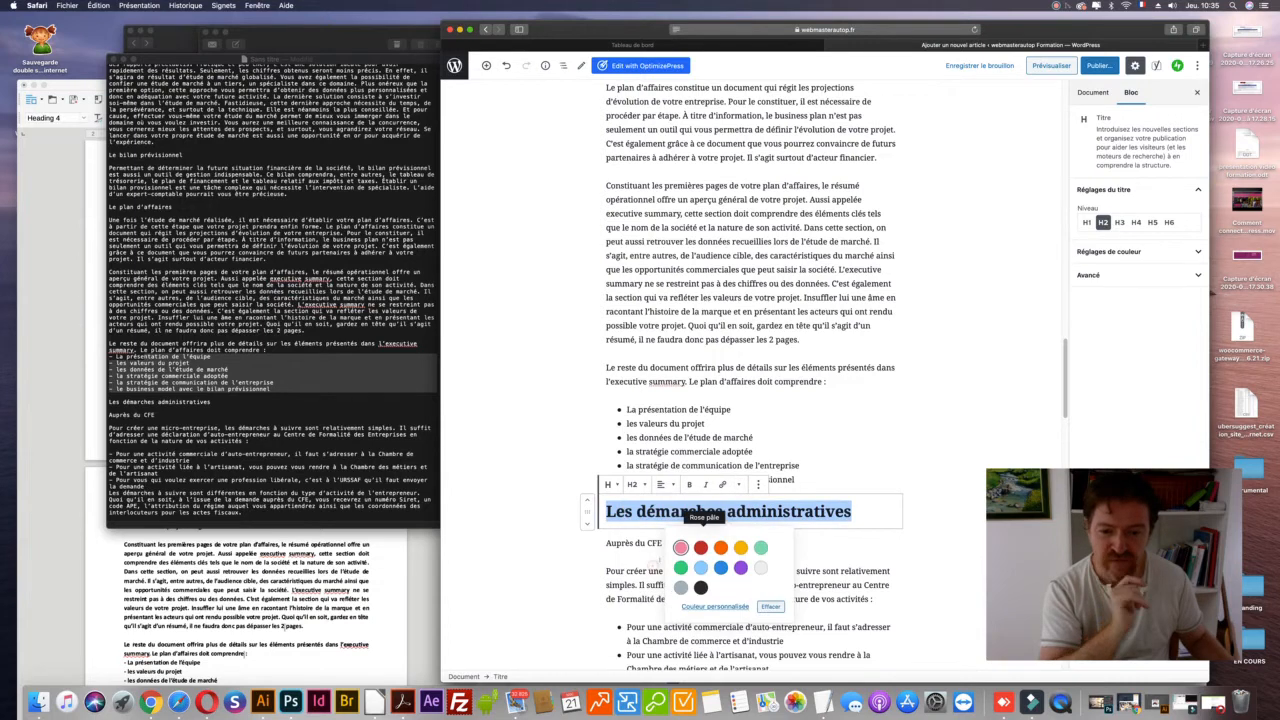
{"action": "left_click", "coordinate": [720, 547]}
{"action": "left_click", "coordinate": [552, 373]}
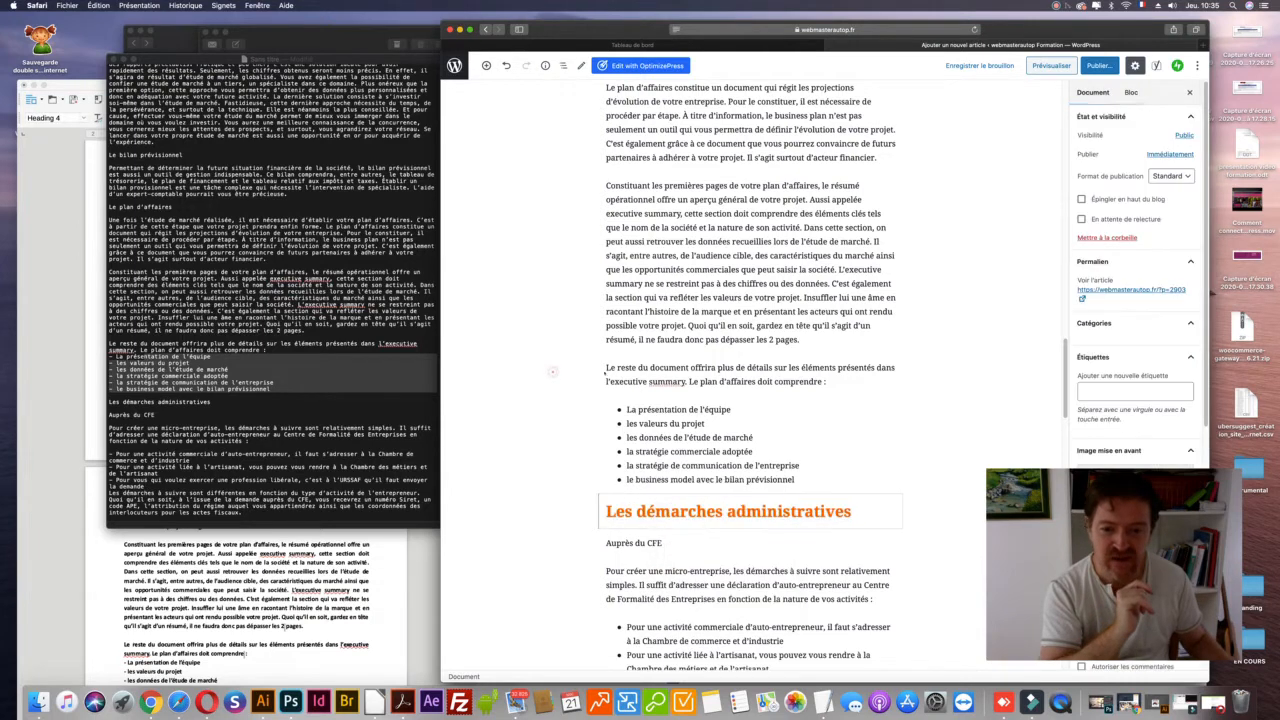
- Turn the line "Auprès du CFE" below the orange heading into a level 3 heading (H3)
{"action": "scroll", "coordinate": [560, 370], "scroll_direction": "down", "scroll_amount": 3}
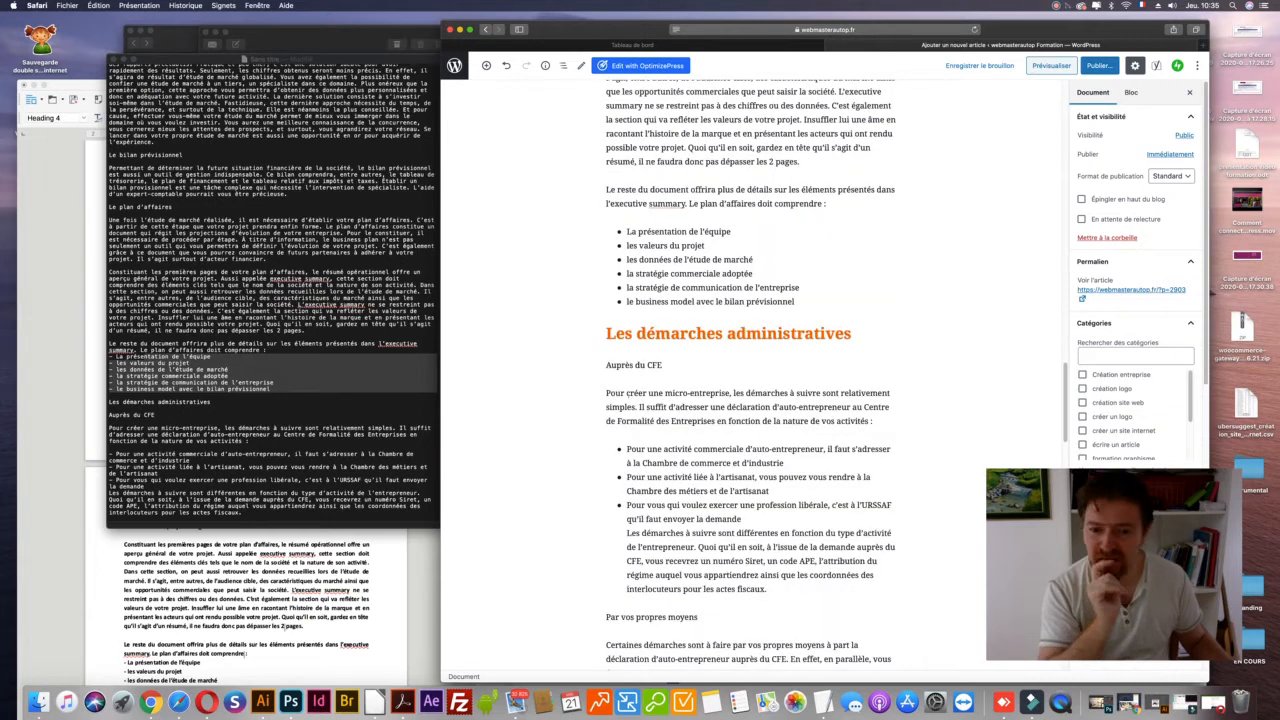
{"action": "triple_click", "coordinate": [631, 363]}
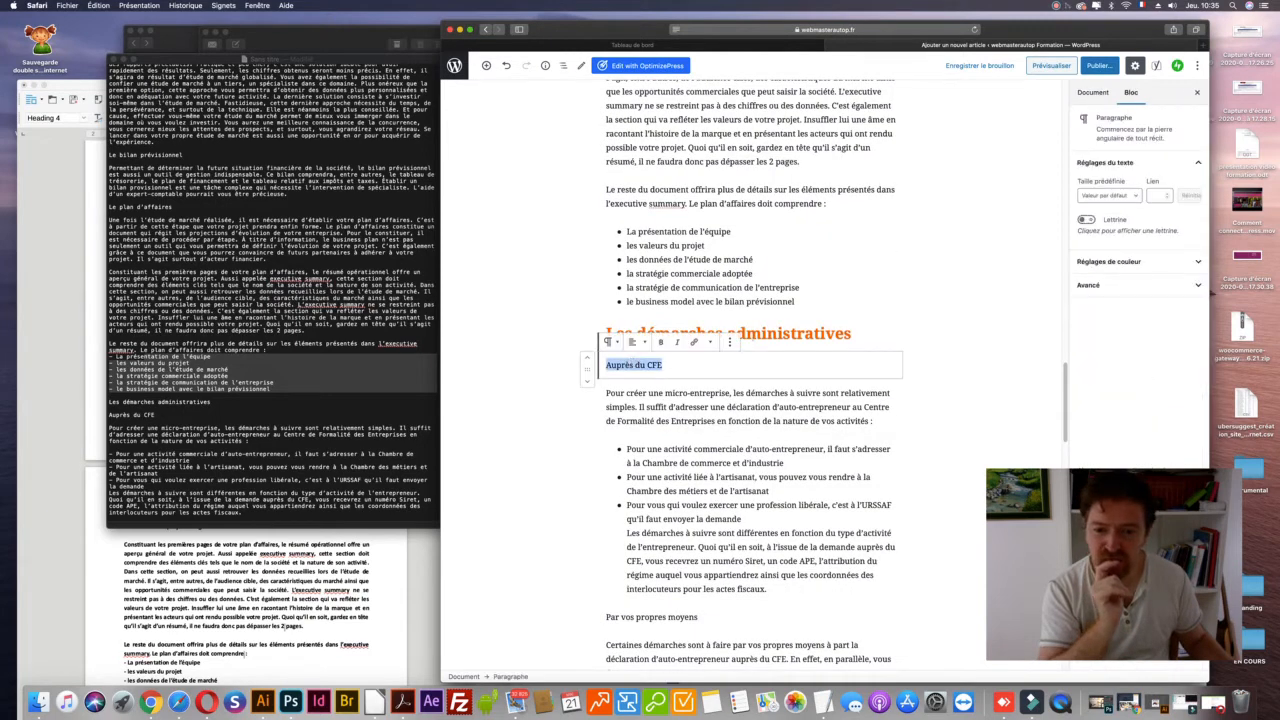
{"action": "left_click", "coordinate": [610, 342]}
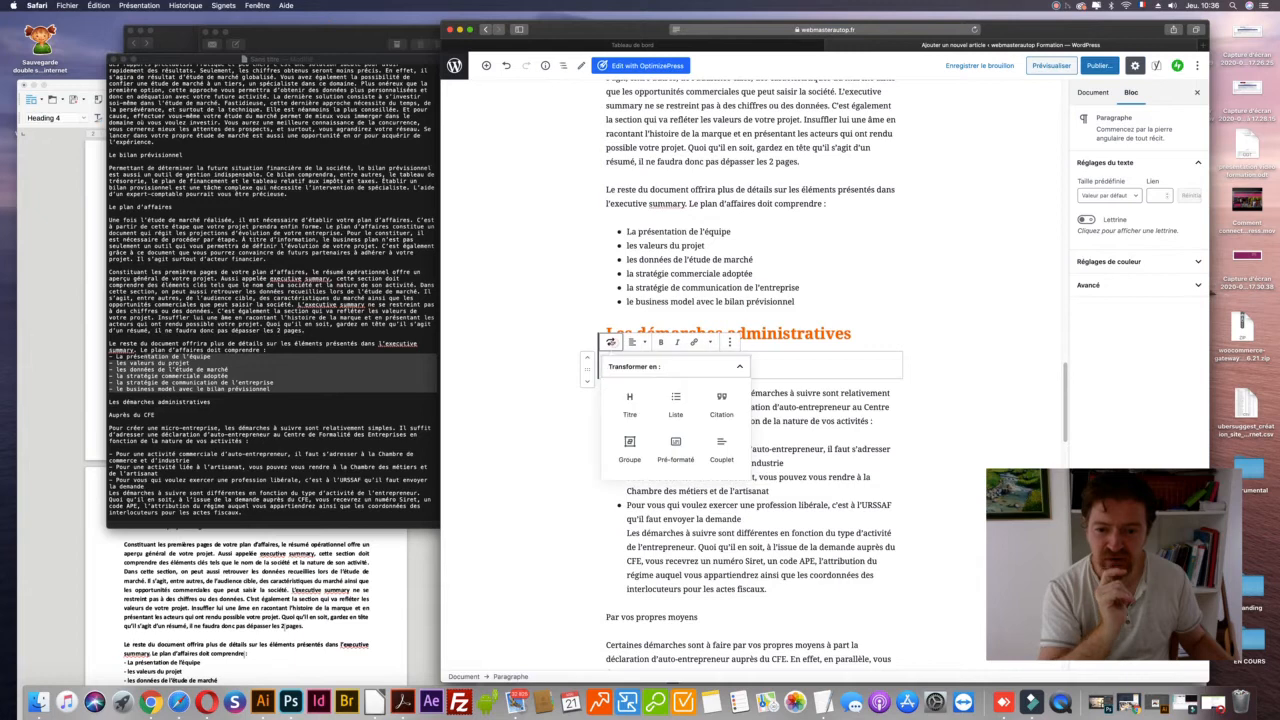
{"action": "left_click", "coordinate": [629, 403]}
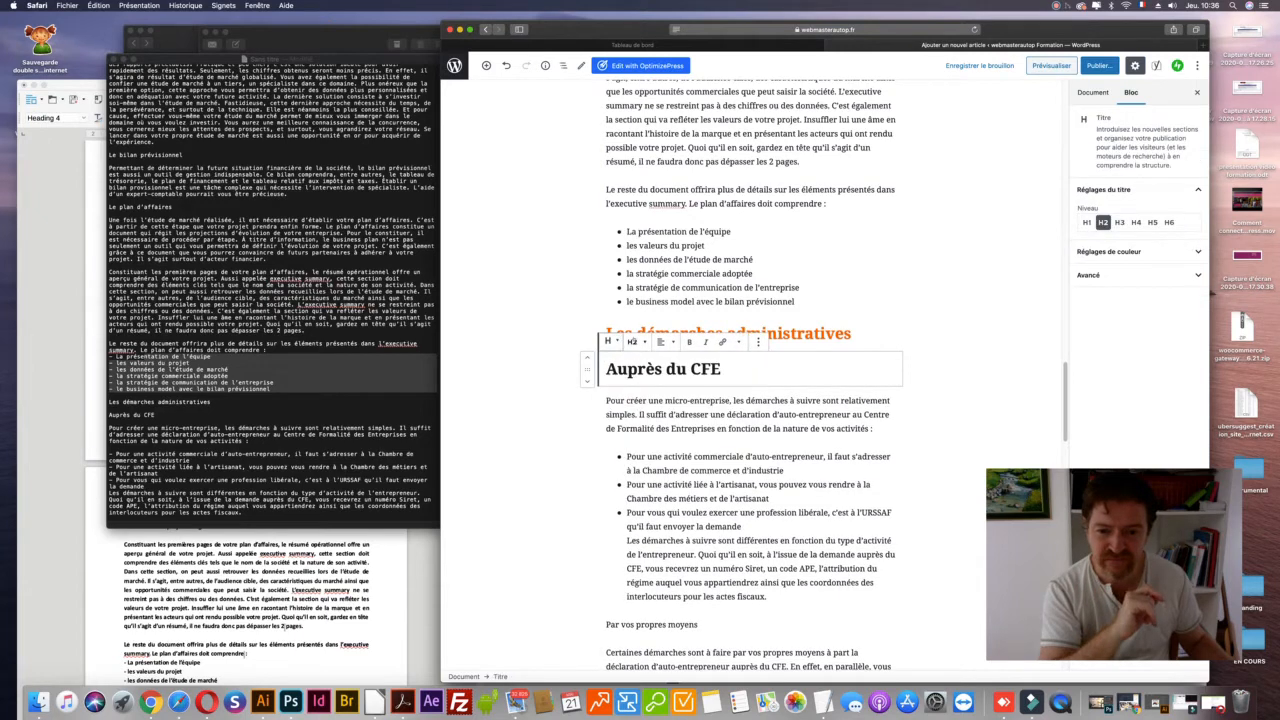
{"action": "left_click", "coordinate": [631, 342]}
{"action": "left_click", "coordinate": [611, 296]}
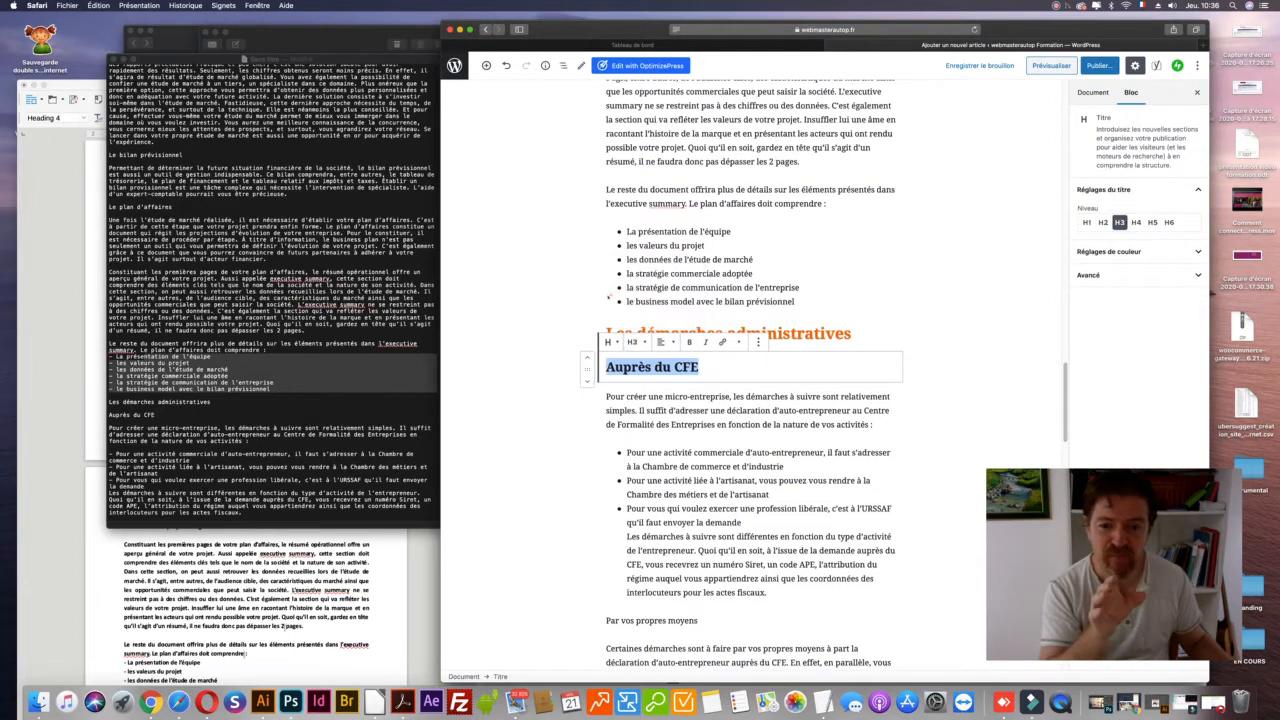
{"action": "left_click", "coordinate": [559, 430]}
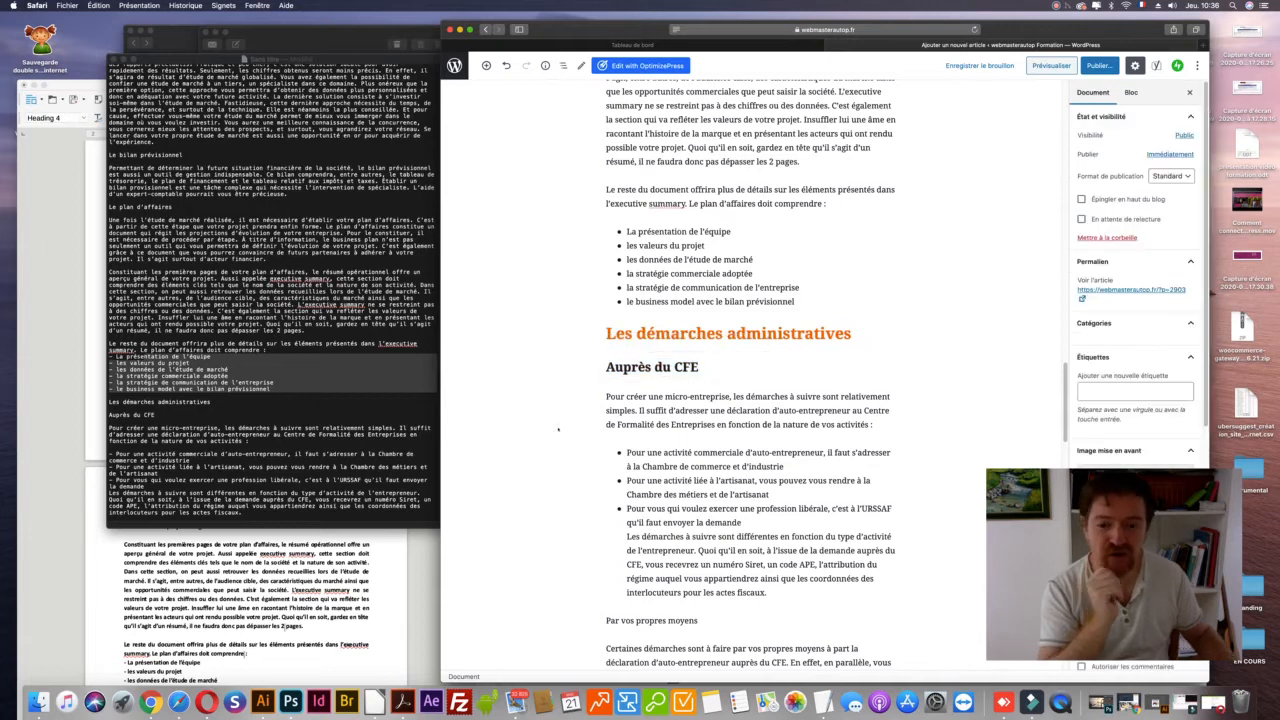
- Turn the line "Par vos propres moyens" into a level 3 heading (H3), matching "Auprès du CFE"
{"action": "scroll", "coordinate": [558, 430], "scroll_direction": "down", "scroll_amount": 1}
{"action": "scroll", "coordinate": [245, 398], "scroll_direction": "down", "scroll_amount": 2}
{"action": "scroll", "coordinate": [273, 293], "scroll_direction": "down", "scroll_amount": 2}
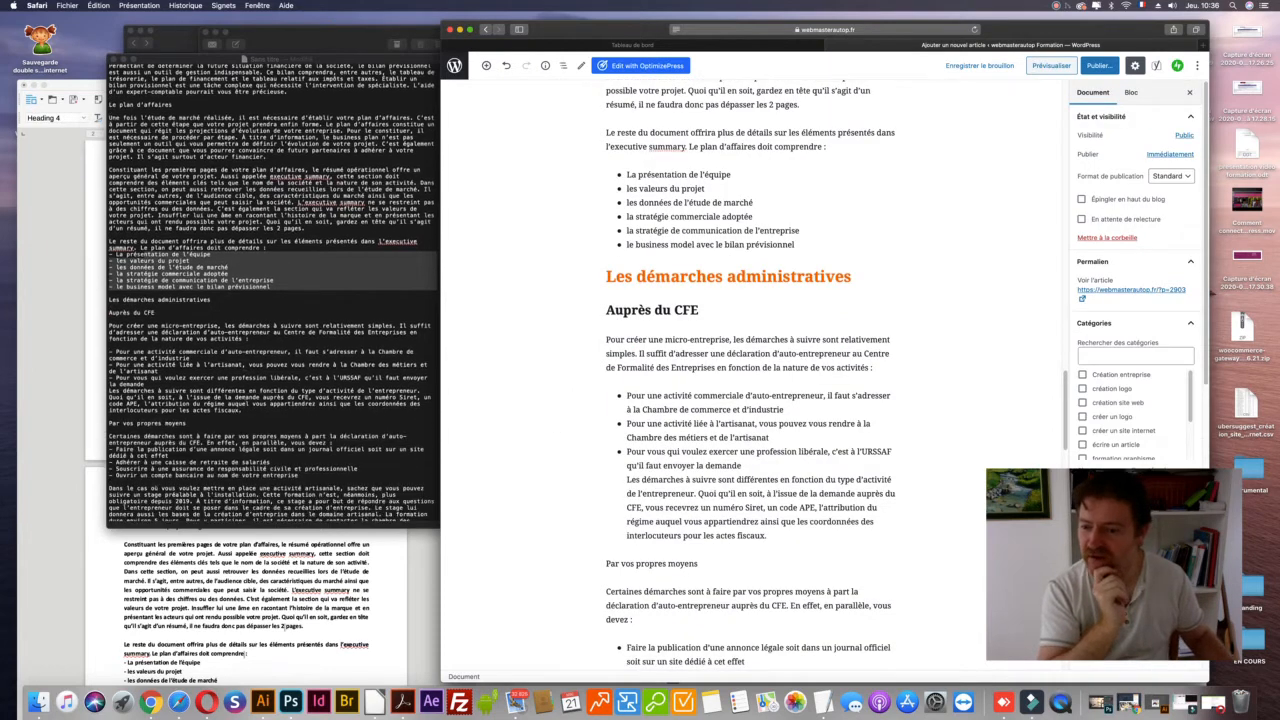
{"action": "left_click", "coordinate": [637, 563]}
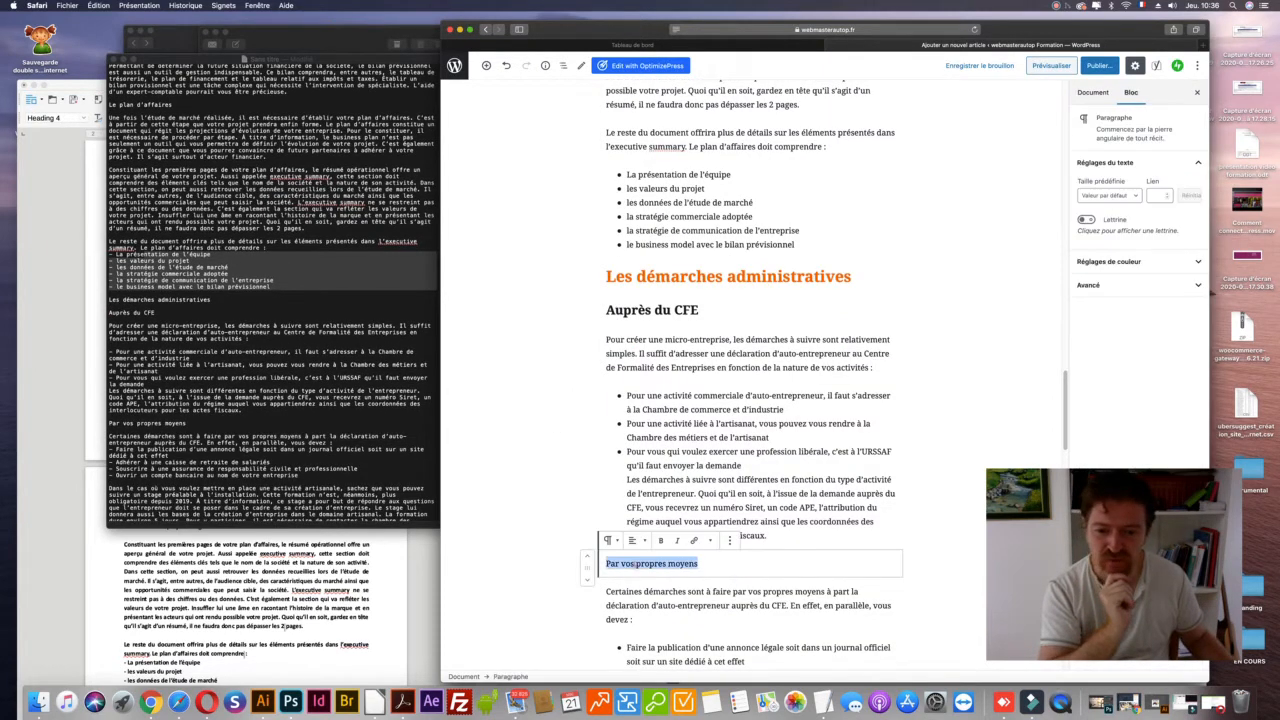
{"action": "left_click", "coordinate": [611, 540]}
{"action": "left_click", "coordinate": [629, 598]}
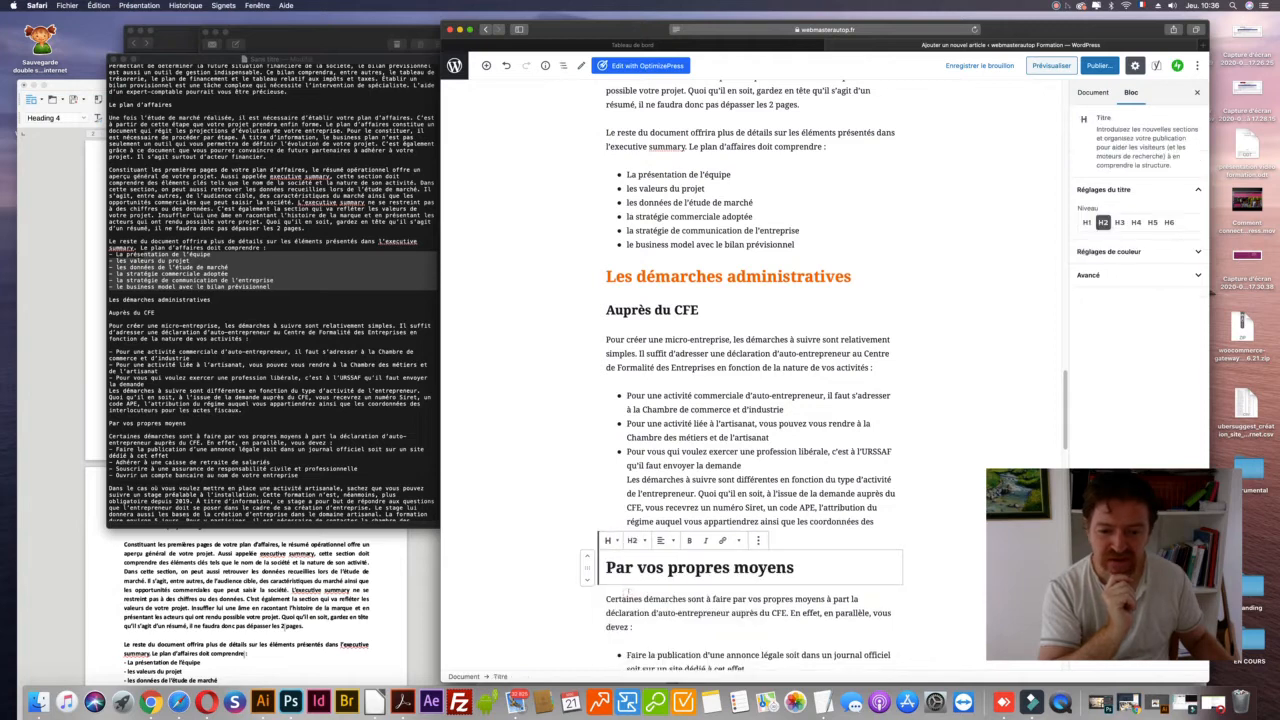
{"action": "left_click", "coordinate": [634, 540]}
{"action": "left_click", "coordinate": [600, 492]}
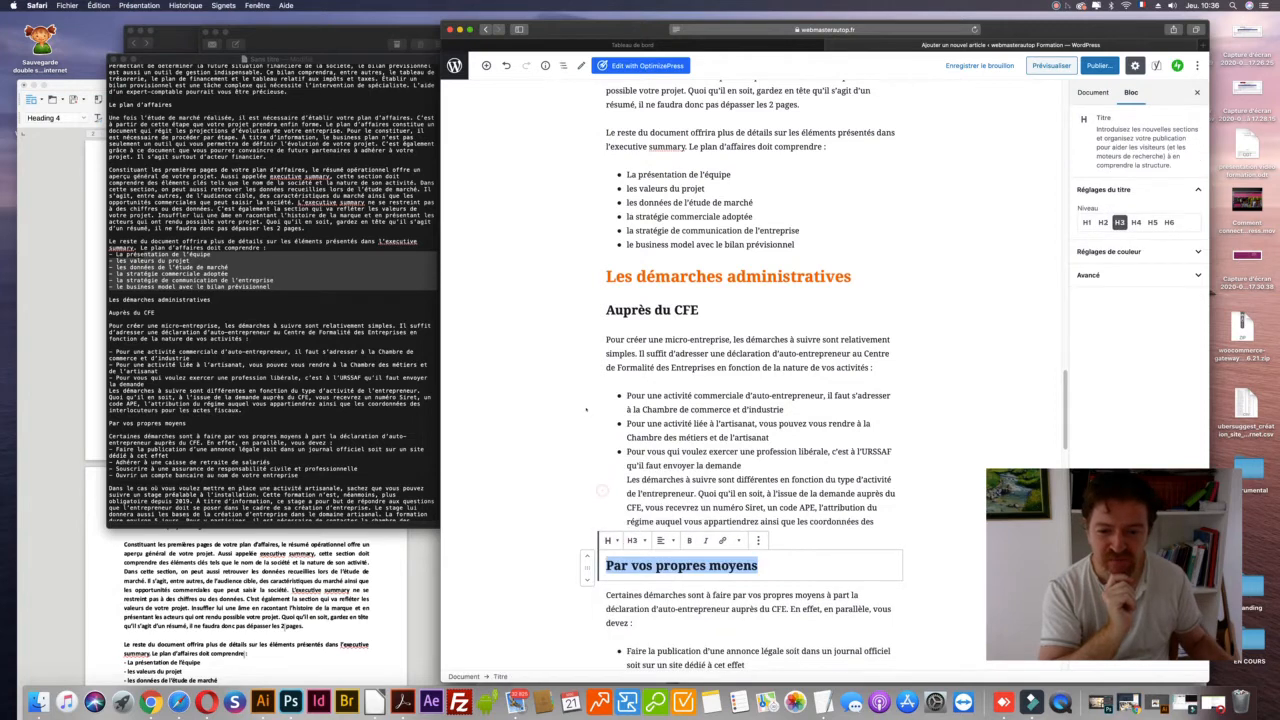
{"action": "scroll", "coordinate": [587, 408], "scroll_direction": "down", "scroll_amount": 3}
{"action": "scroll", "coordinate": [525, 479], "scroll_direction": "down", "scroll_amount": 1}
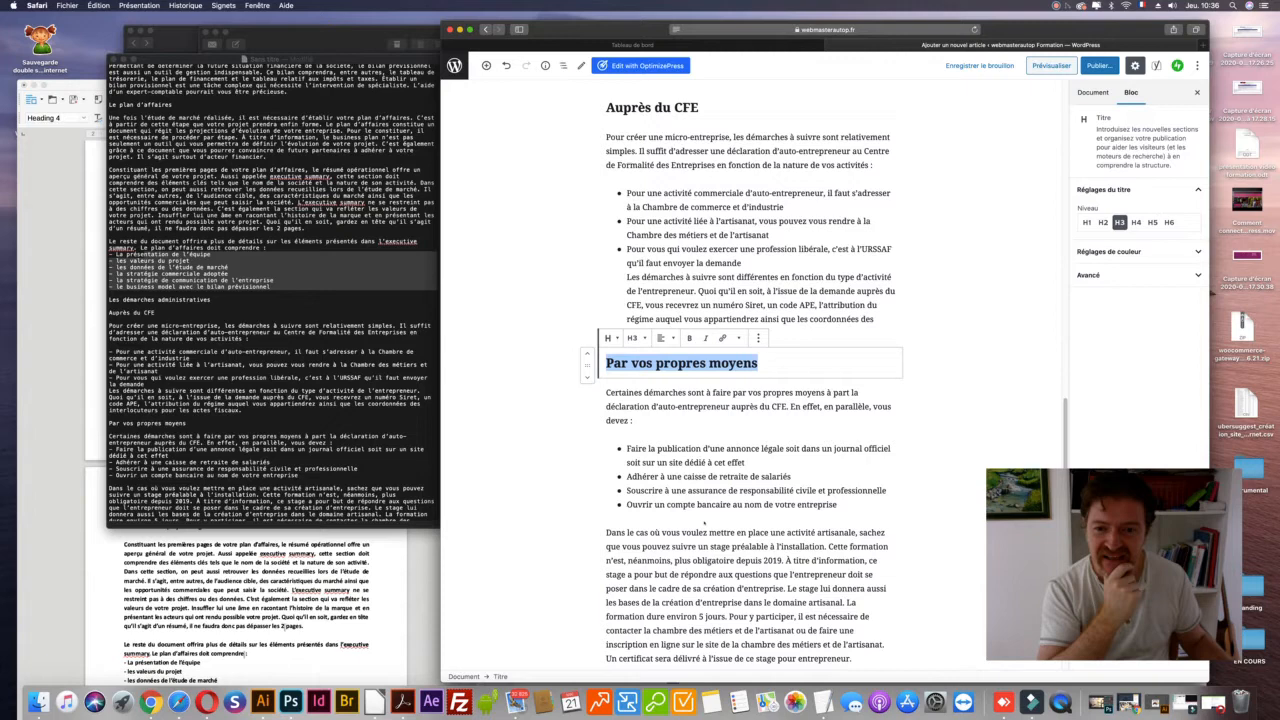
{"action": "left_click", "coordinate": [538, 498]}
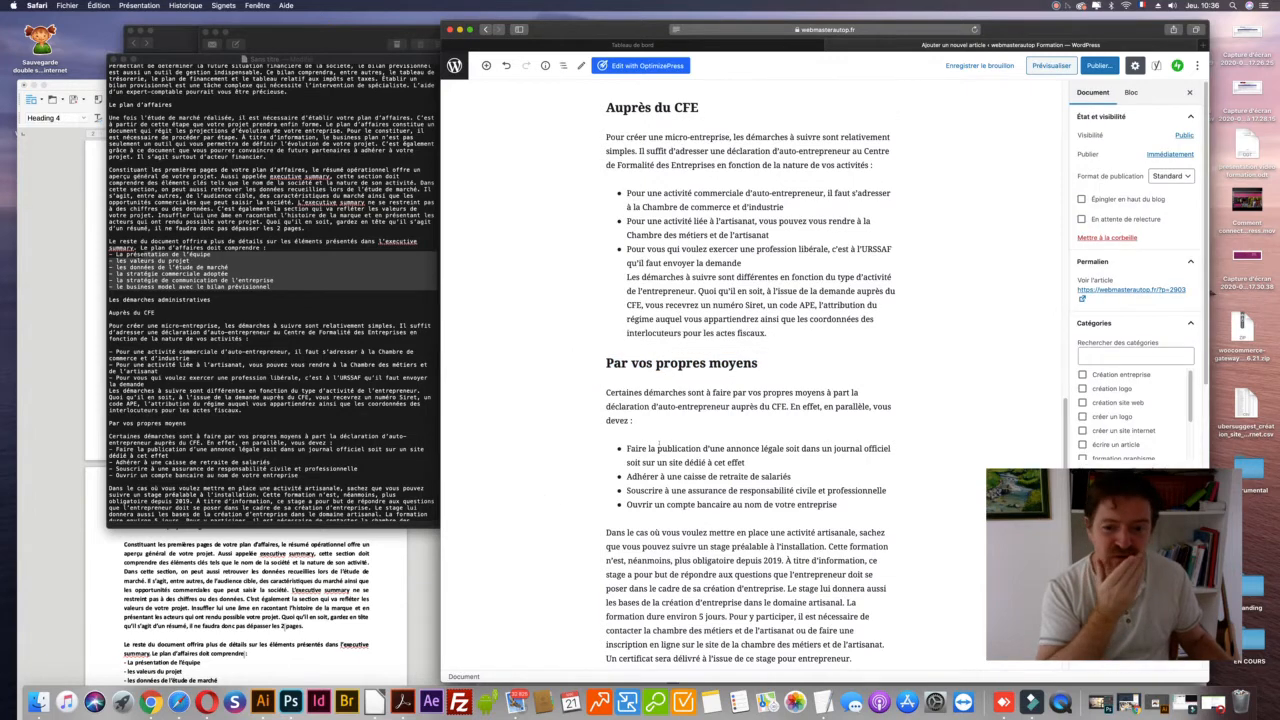
- Insert a bulleted list block below the article's last paragraph, which ends with "stage pour entrepreneur"
{"action": "scroll", "coordinate": [659, 444], "scroll_direction": "down", "scroll_amount": 4}
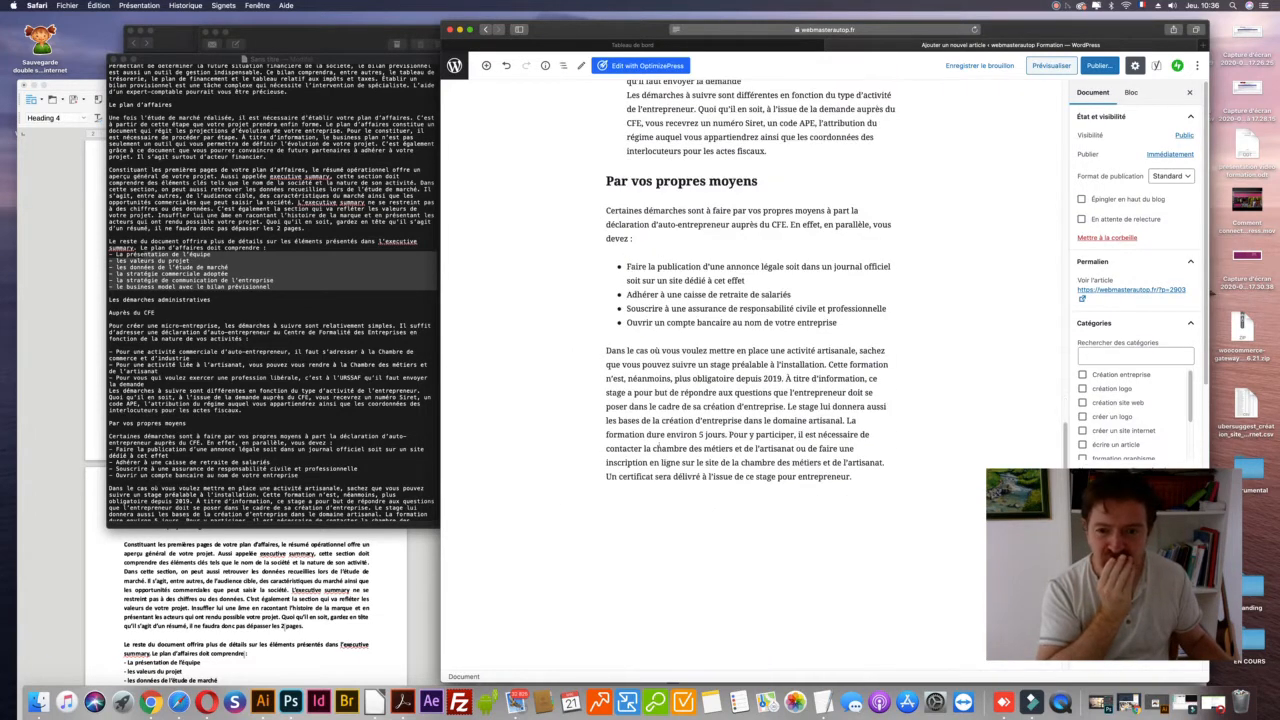
{"action": "scroll", "coordinate": [273, 293], "scroll_direction": "down", "scroll_amount": 3}
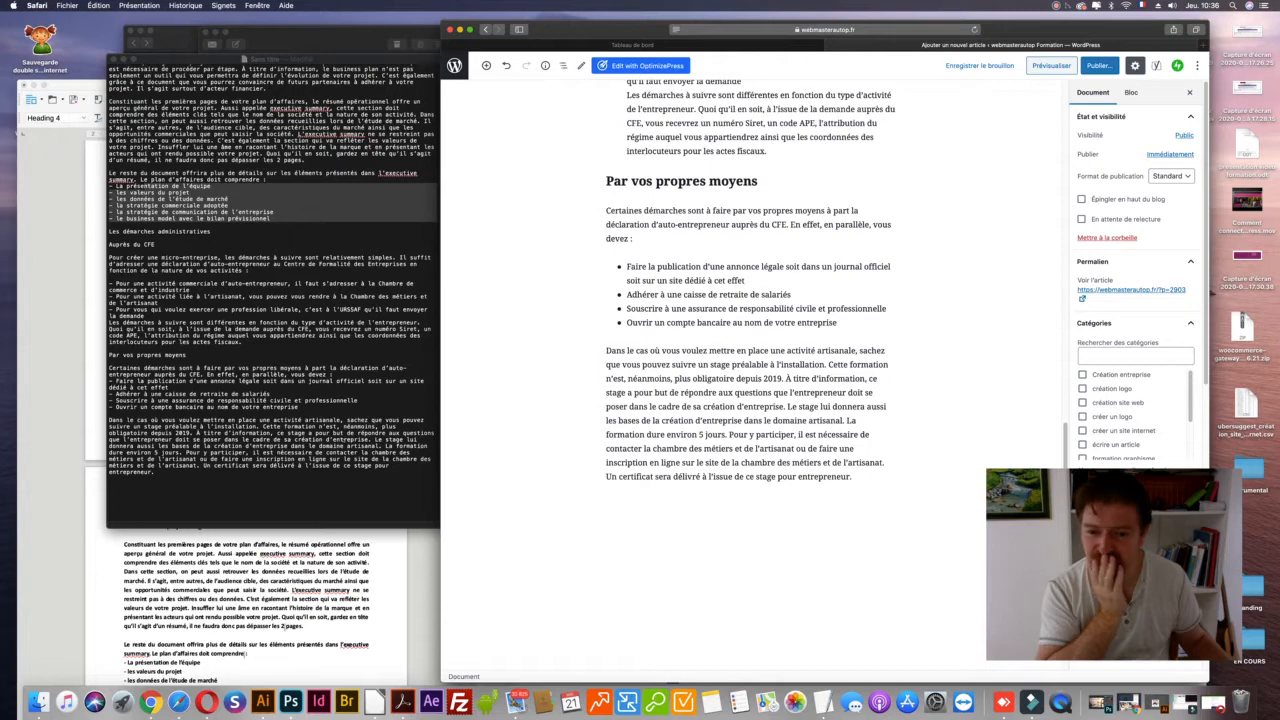
{"action": "left_click", "coordinate": [869, 477]}
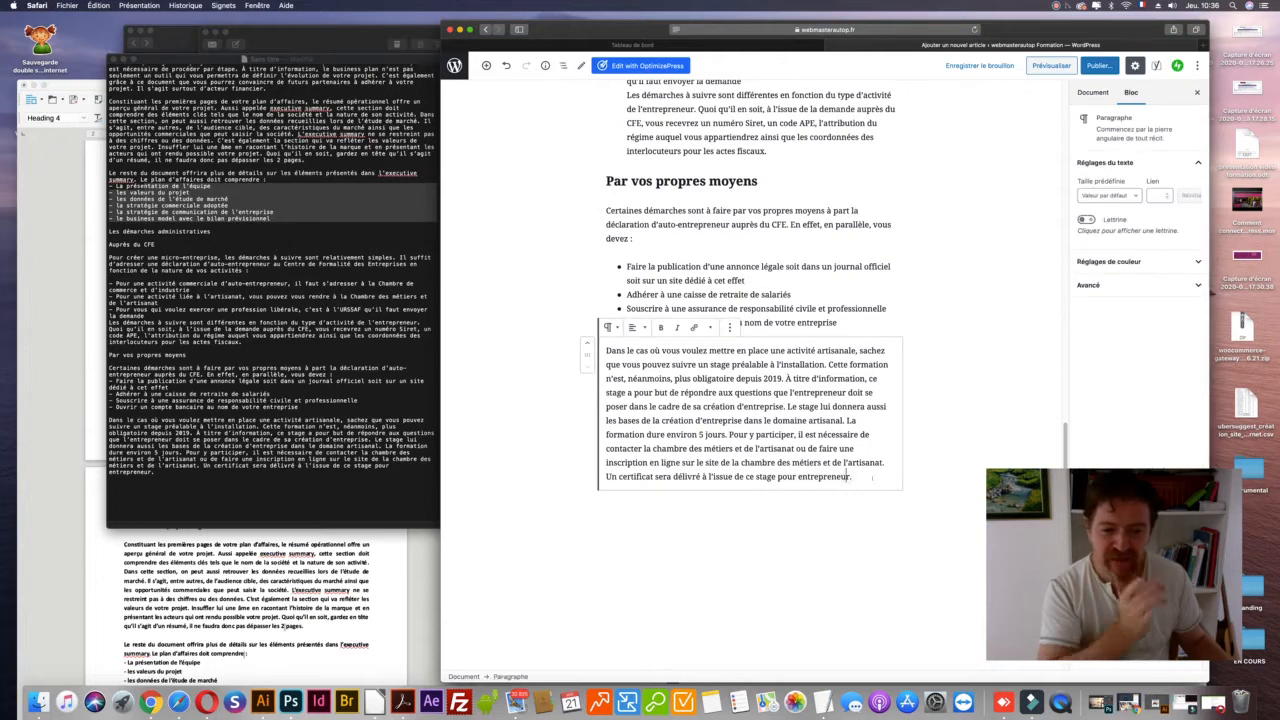
{"action": "key", "text": "Return"}
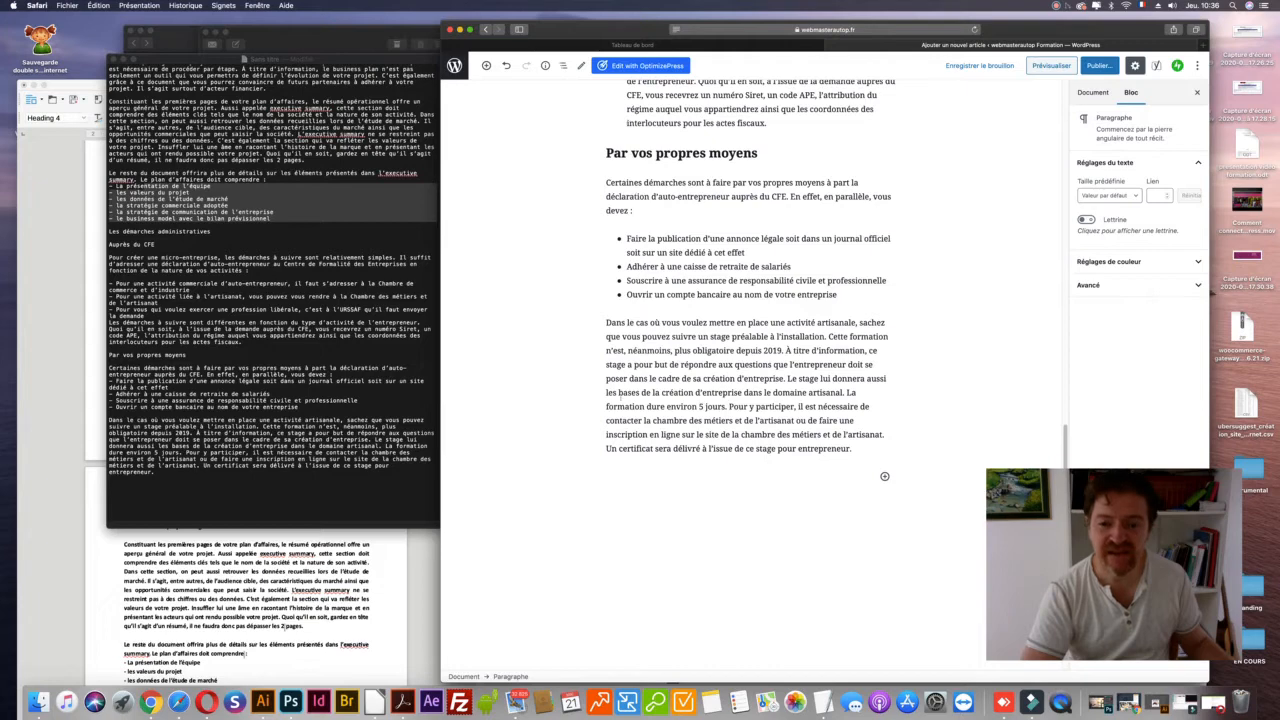
{"action": "left_click", "coordinate": [884, 476]}
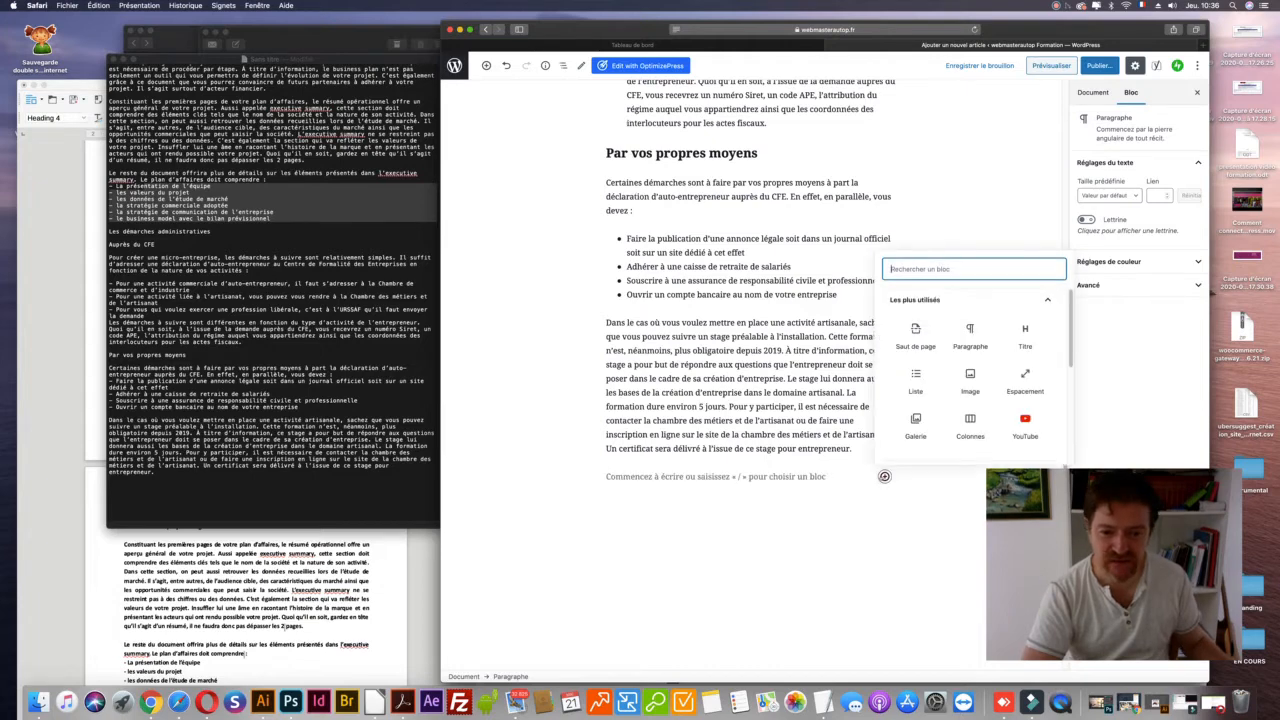
{"action": "left_click", "coordinate": [913, 379]}
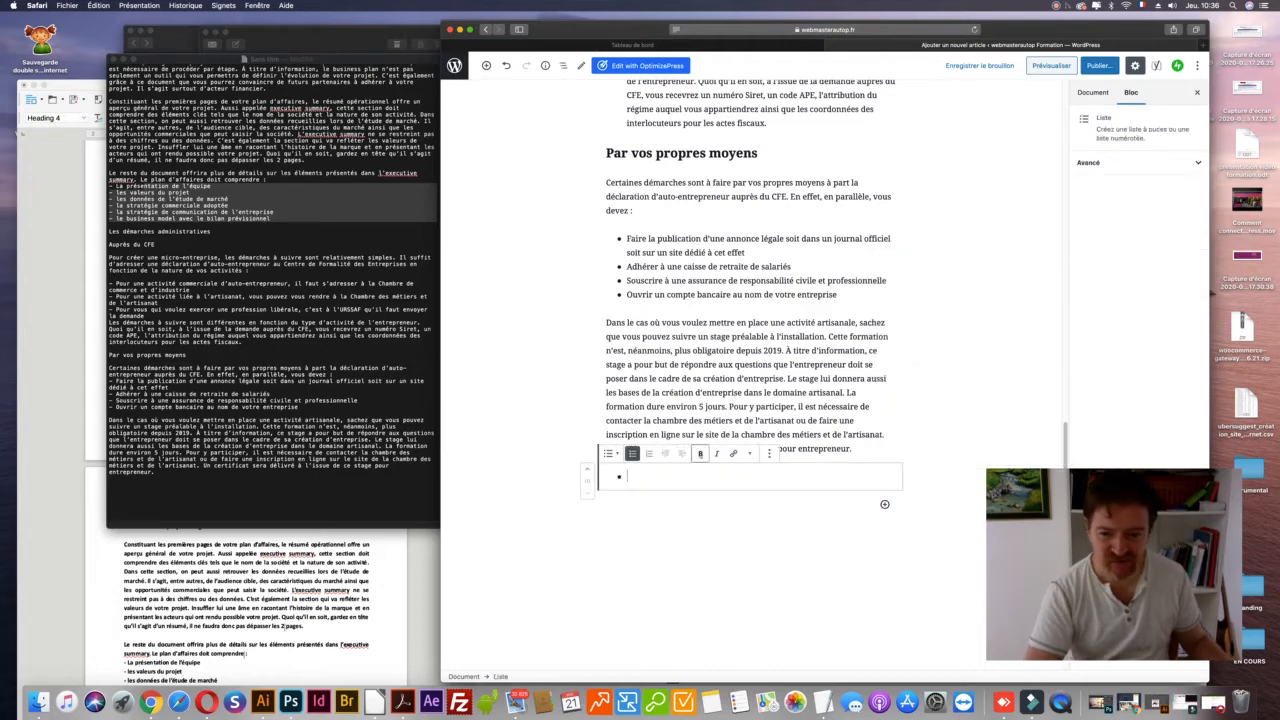
- Fill the new list with three items: "Premièrement ;", "Deuxièmement ;" and "Troisièmement."
{"action": "type", "text": "Premir"}
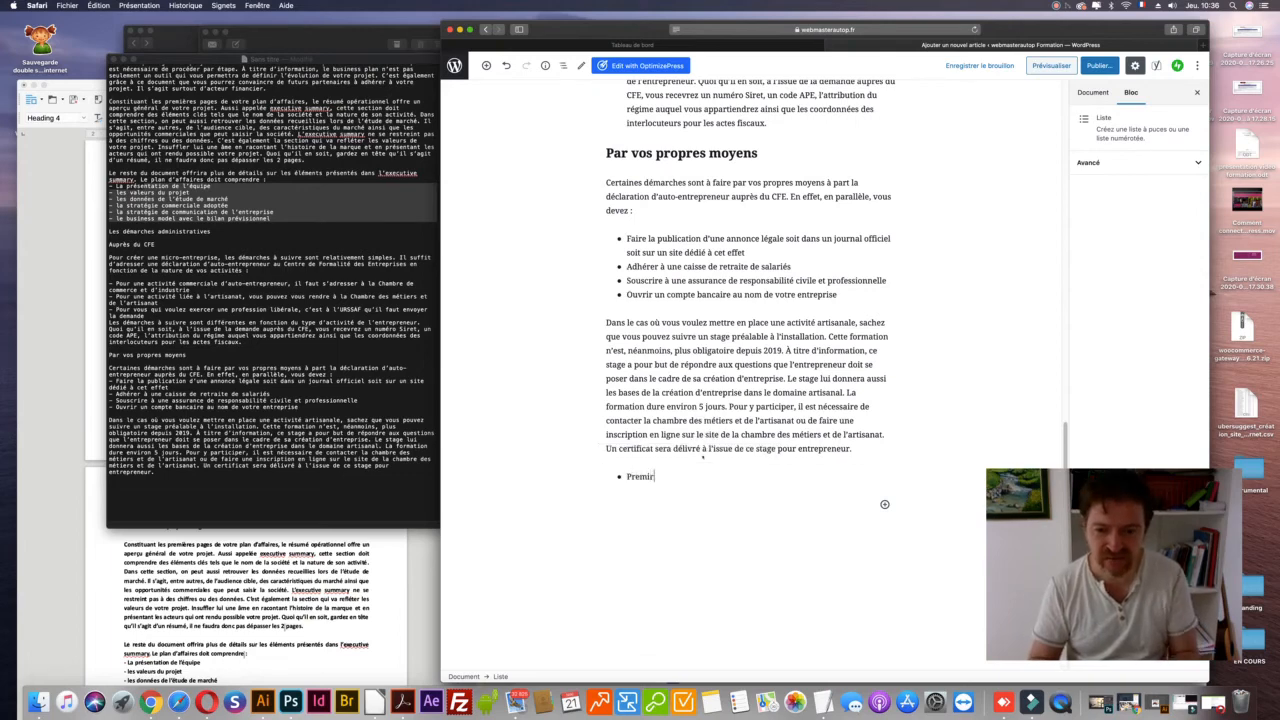
{"action": "key", "text": "BackSpace"}
{"action": "type", "text": "èrement ;"}
{"action": "key", "text": "Return"}
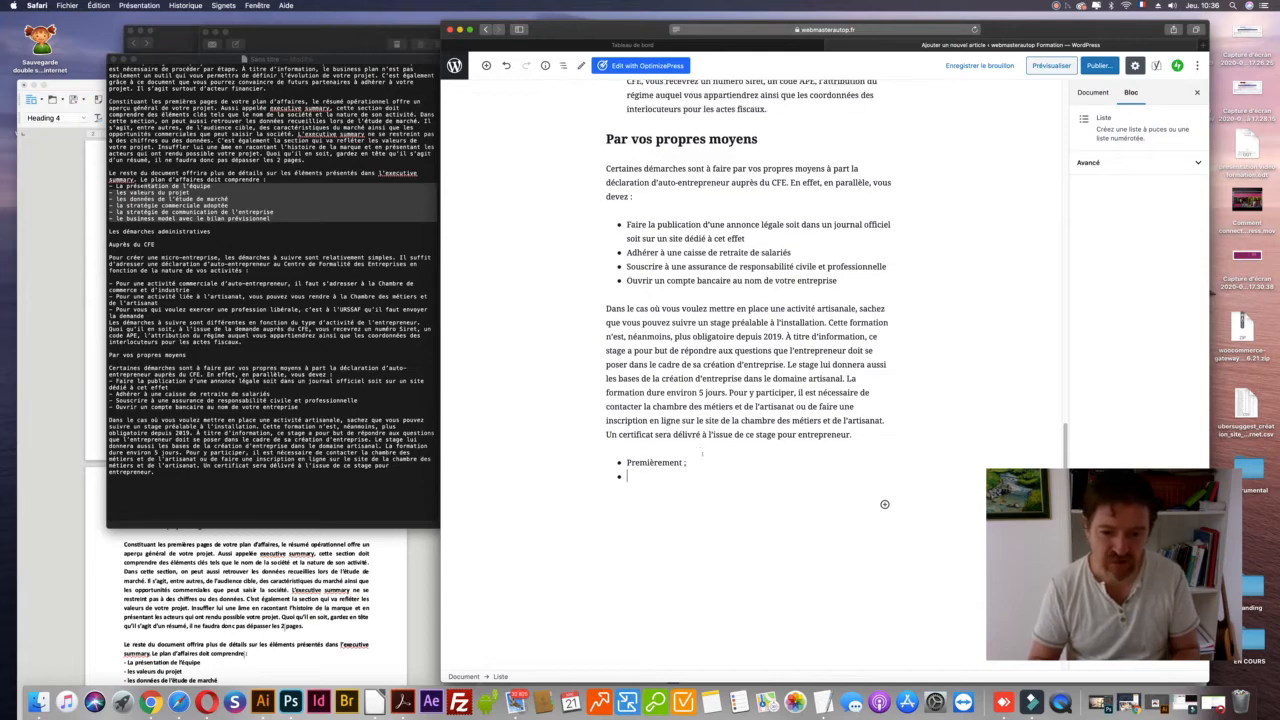
{"action": "type", "text": "Deuxièmement ;"}
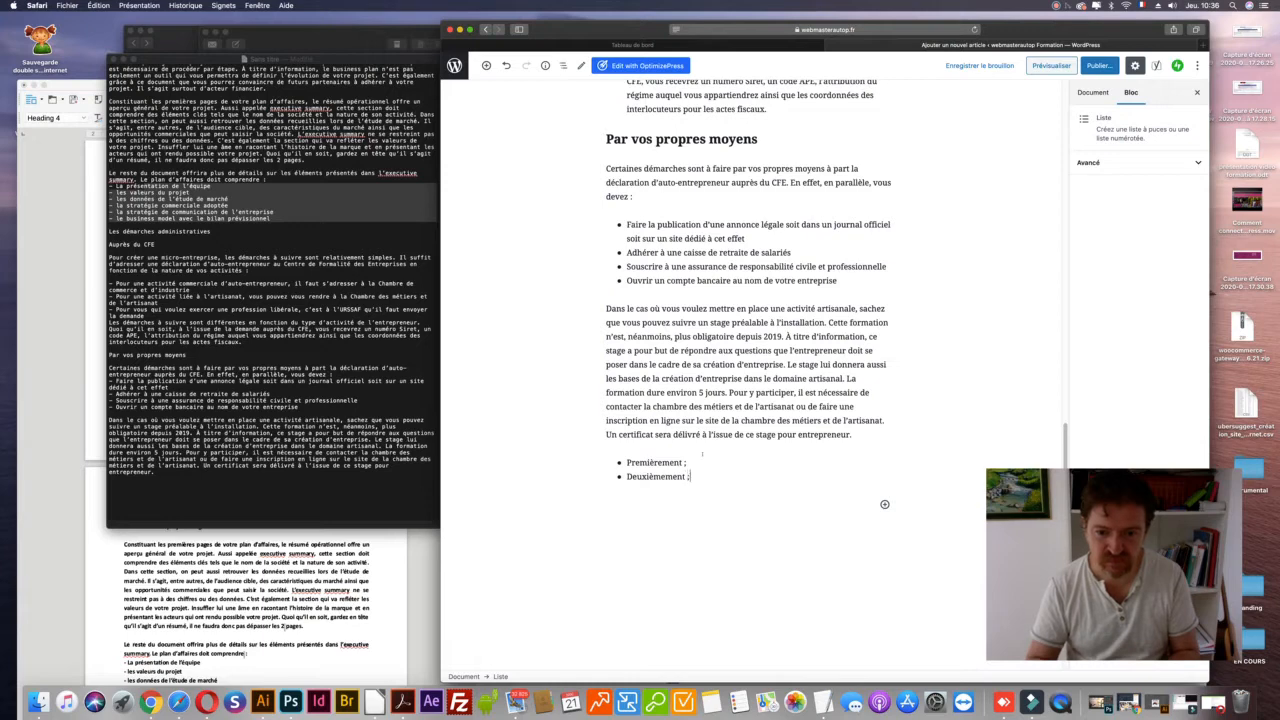
{"action": "key", "text": "Return"}
{"action": "type", "text": "Troisièmement"}
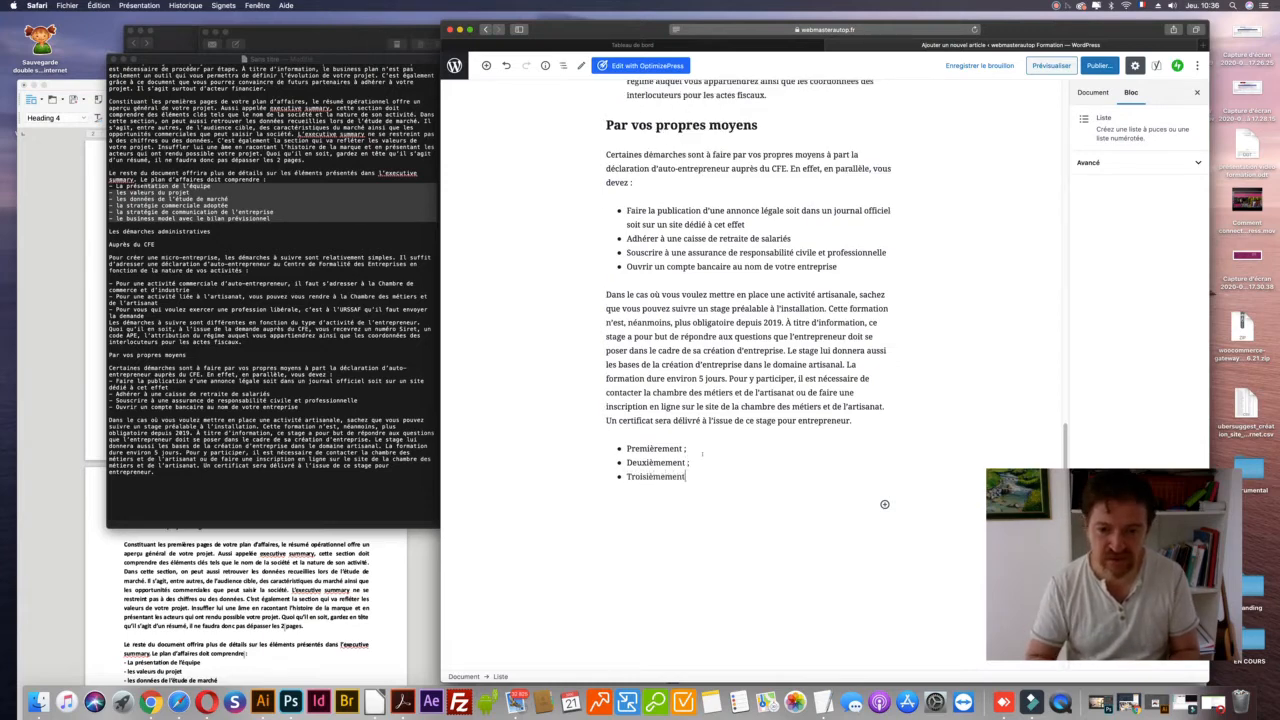
{"action": "key", "text": "BackSpace"}
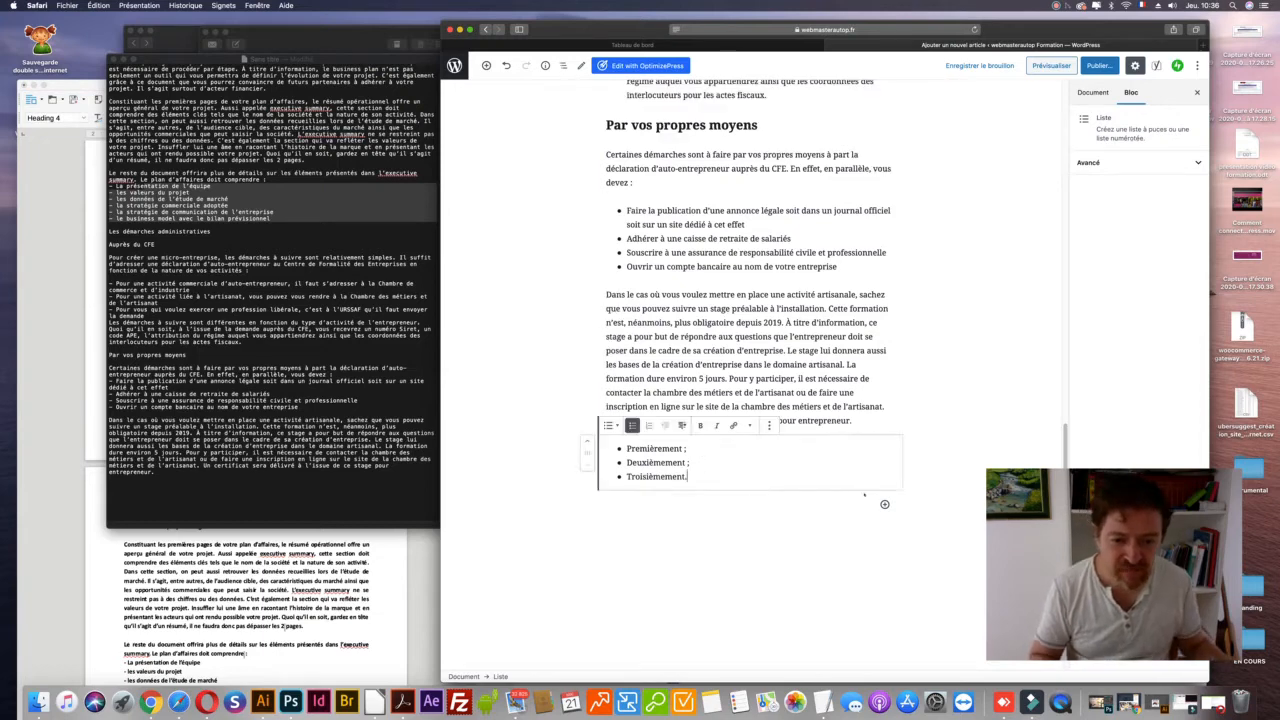
- Add a paragraph block below the three-item list containing the placeholder text "dddddd"
{"action": "left_click", "coordinate": [884, 504]}
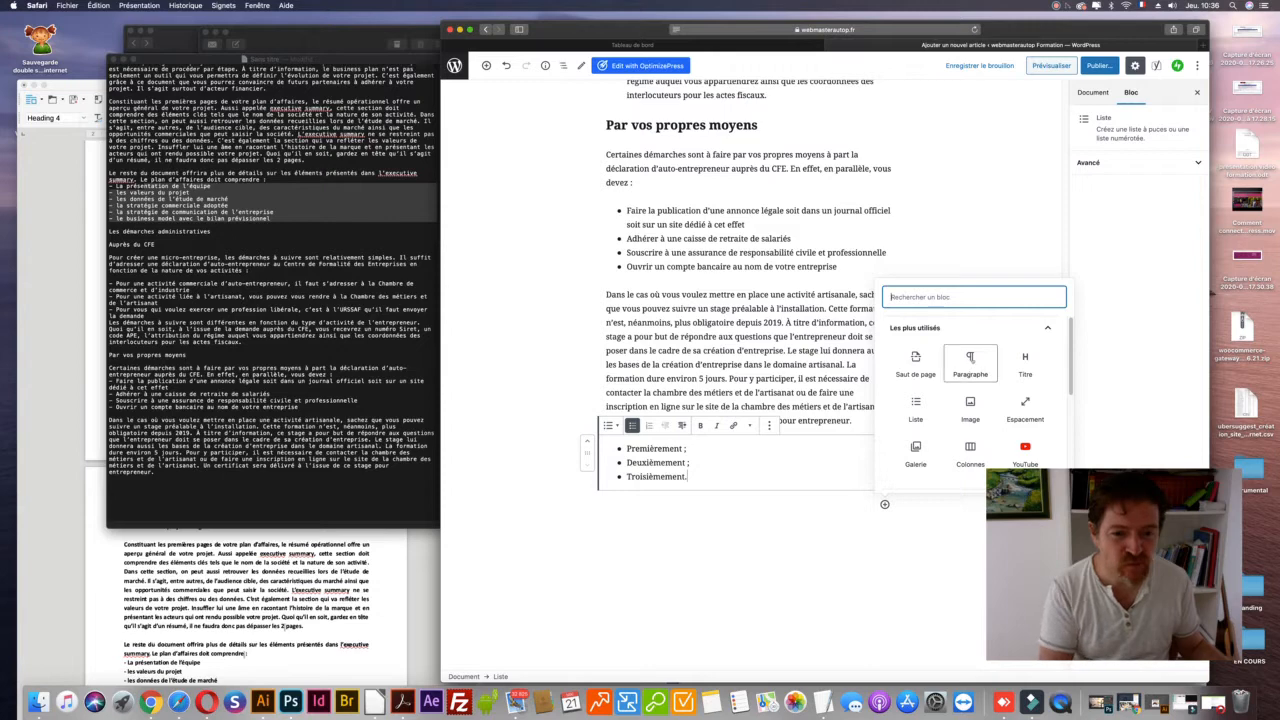
{"action": "left_click", "coordinate": [970, 365]}
{"action": "type", "text": "dddddd"}
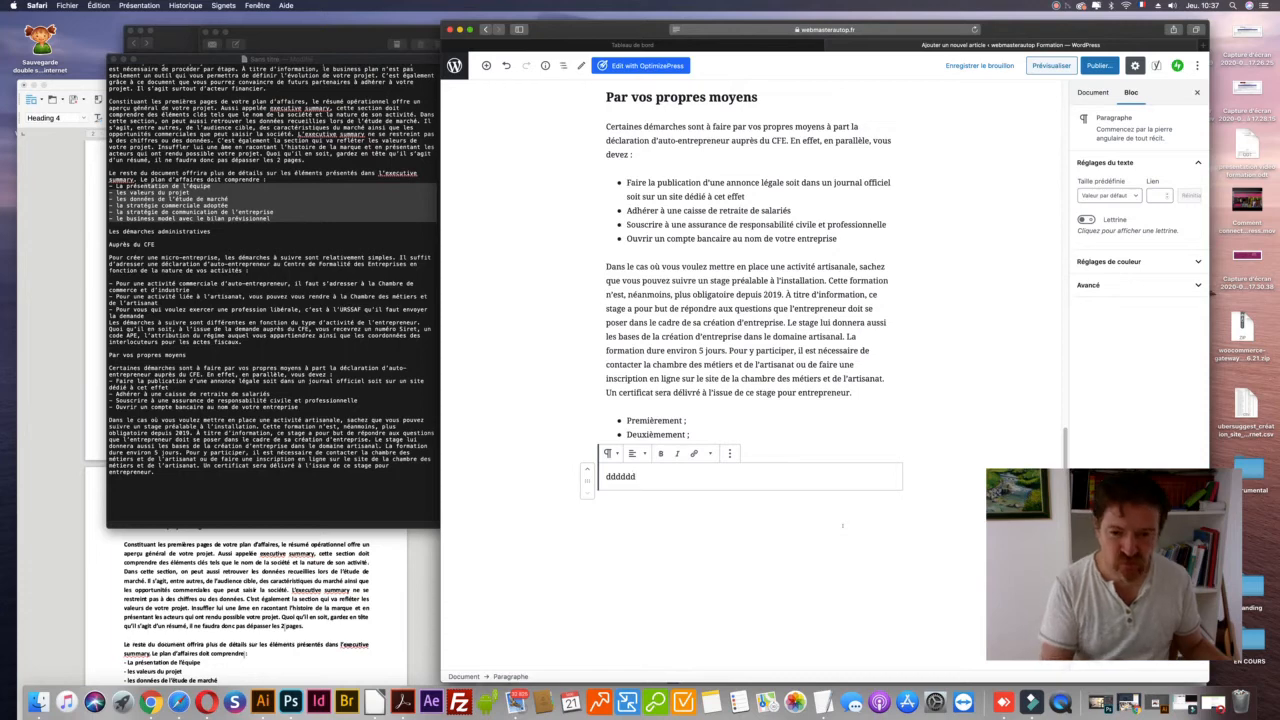
- Insert an image block below the "dddddd" paragraph using formation-wordpress-creation-site-internet.jpg from the media library
{"action": "key", "text": "Return"}
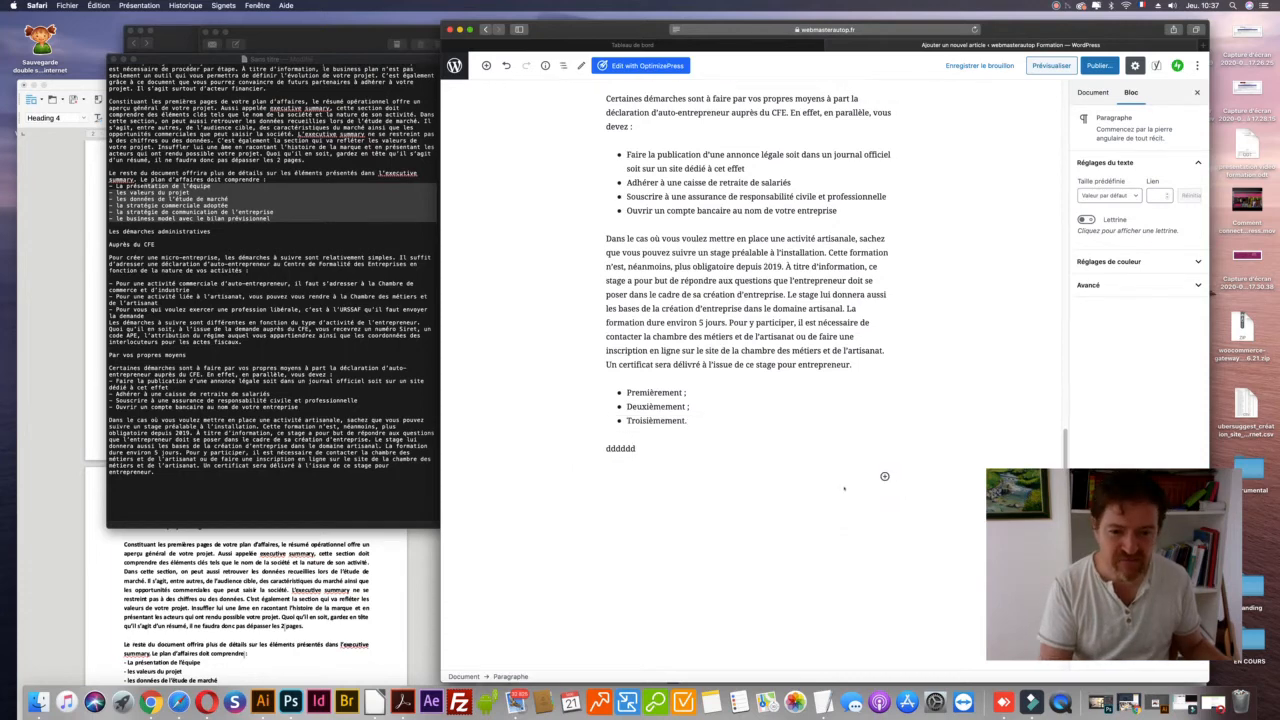
{"action": "left_click", "coordinate": [884, 476]}
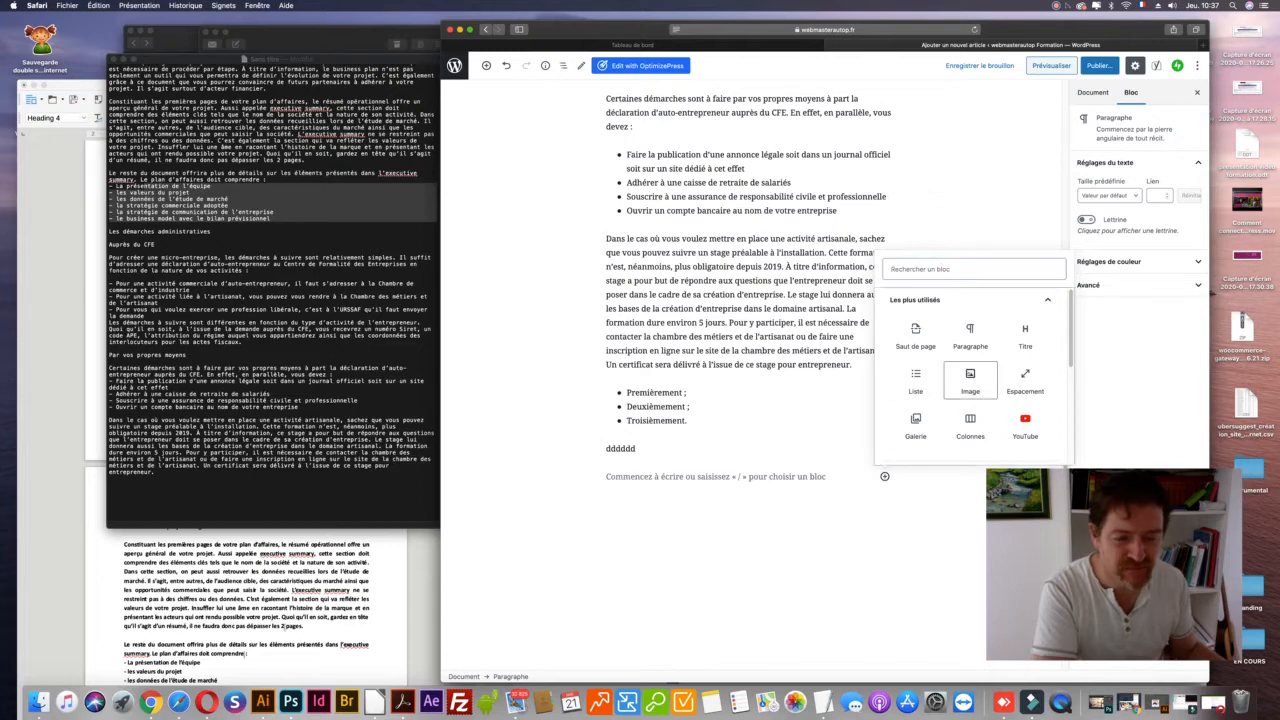
{"action": "left_click", "coordinate": [969, 378]}
{"action": "left_click", "coordinate": [684, 540]}
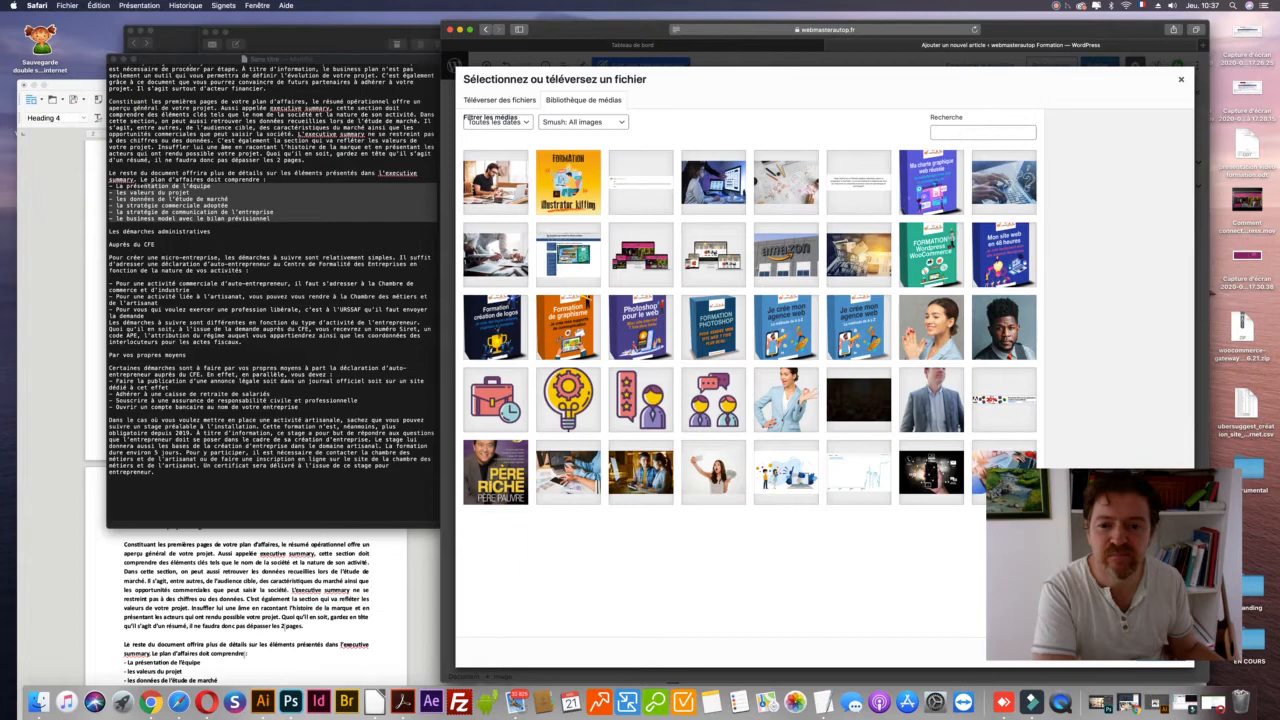
{"action": "left_click", "coordinate": [713, 182]}
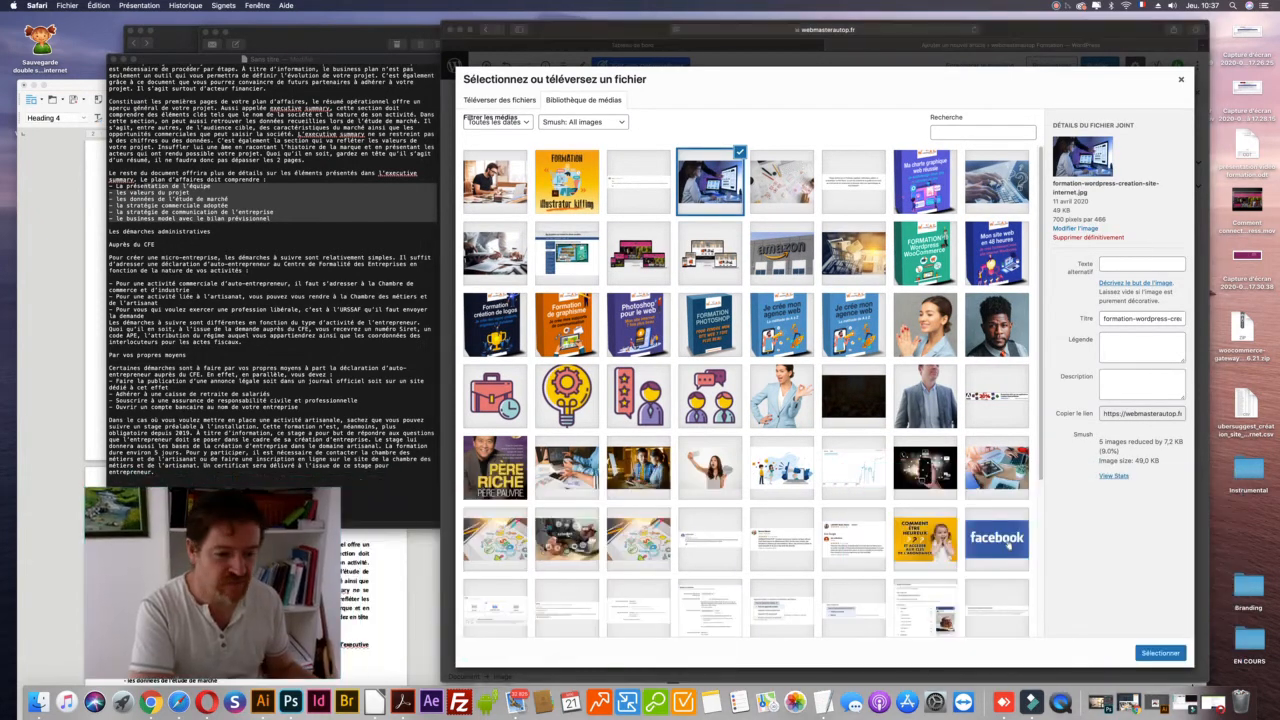
{"action": "left_click", "coordinate": [1160, 652]}
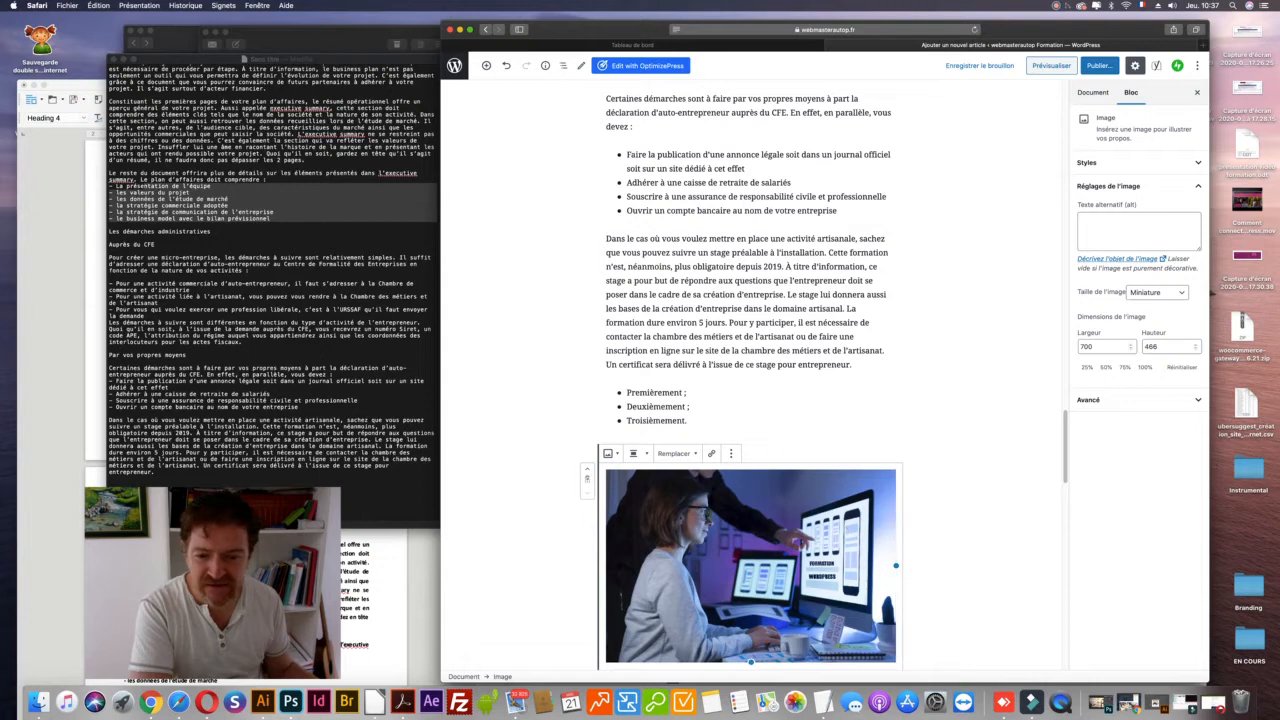
- Move the image block up so it sits between the "Par vos propres moyens" heading and its first paragraph
{"action": "left_click_drag", "start_coordinate": [586, 480], "coordinate": [598, 137]}
{"action": "left_click_drag", "start_coordinate": [586, 480], "coordinate": [644, 97]}
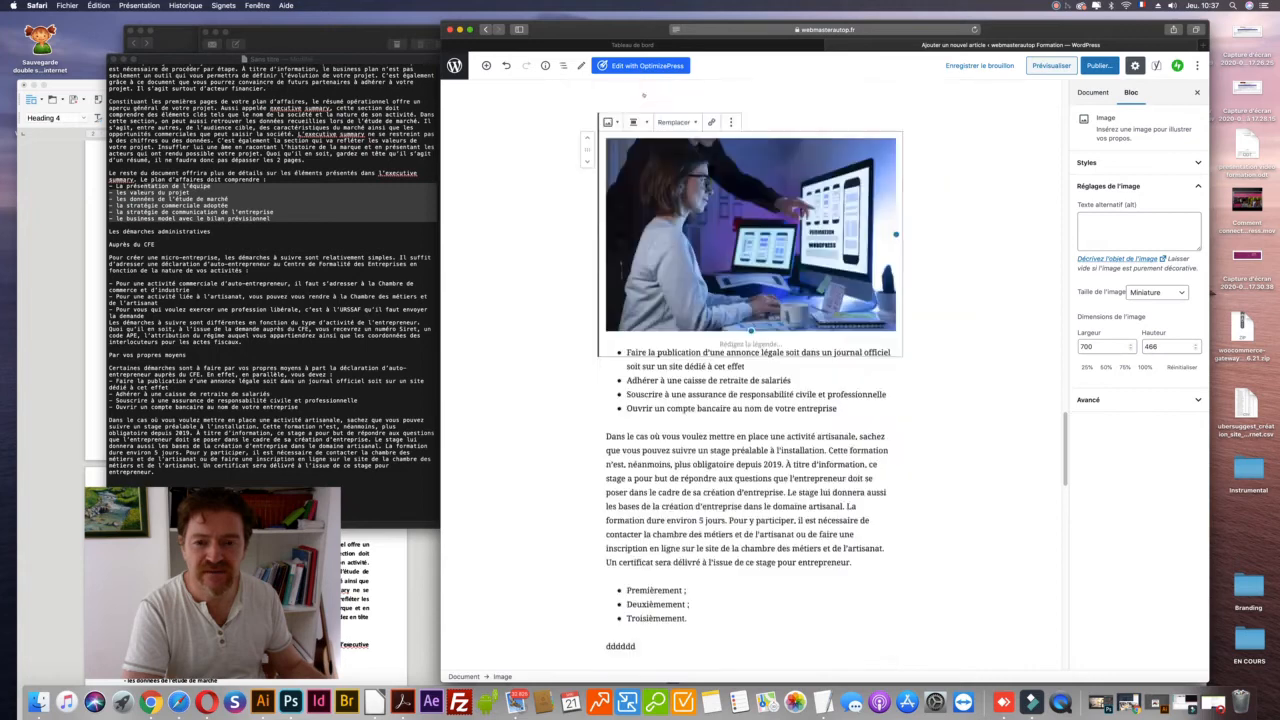
{"action": "scroll", "coordinate": [554, 267], "scroll_direction": "up", "scroll_amount": 3}
{"action": "scroll", "coordinate": [554, 269], "scroll_direction": "up", "scroll_amount": 1}
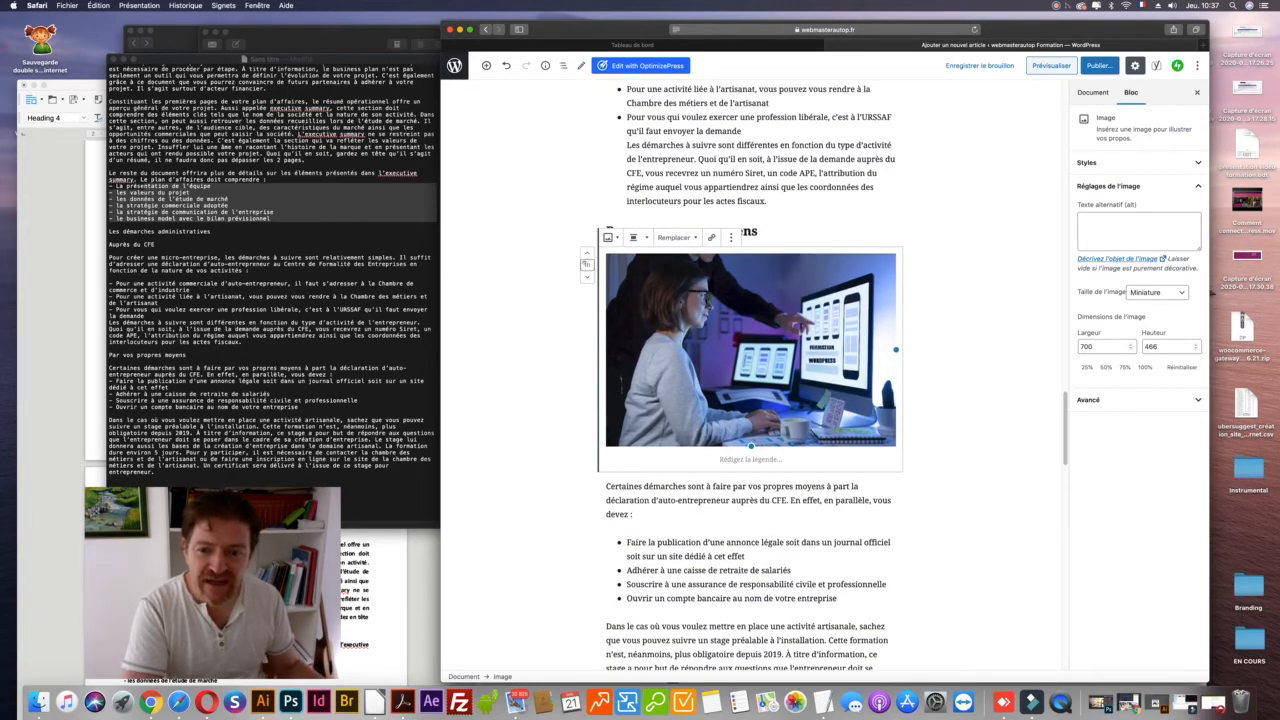
- Move the image block up so it sits above the "Par vos propres moyens" heading, and deselect it
{"action": "left_click_drag", "start_coordinate": [587, 264], "coordinate": [589, 211]}
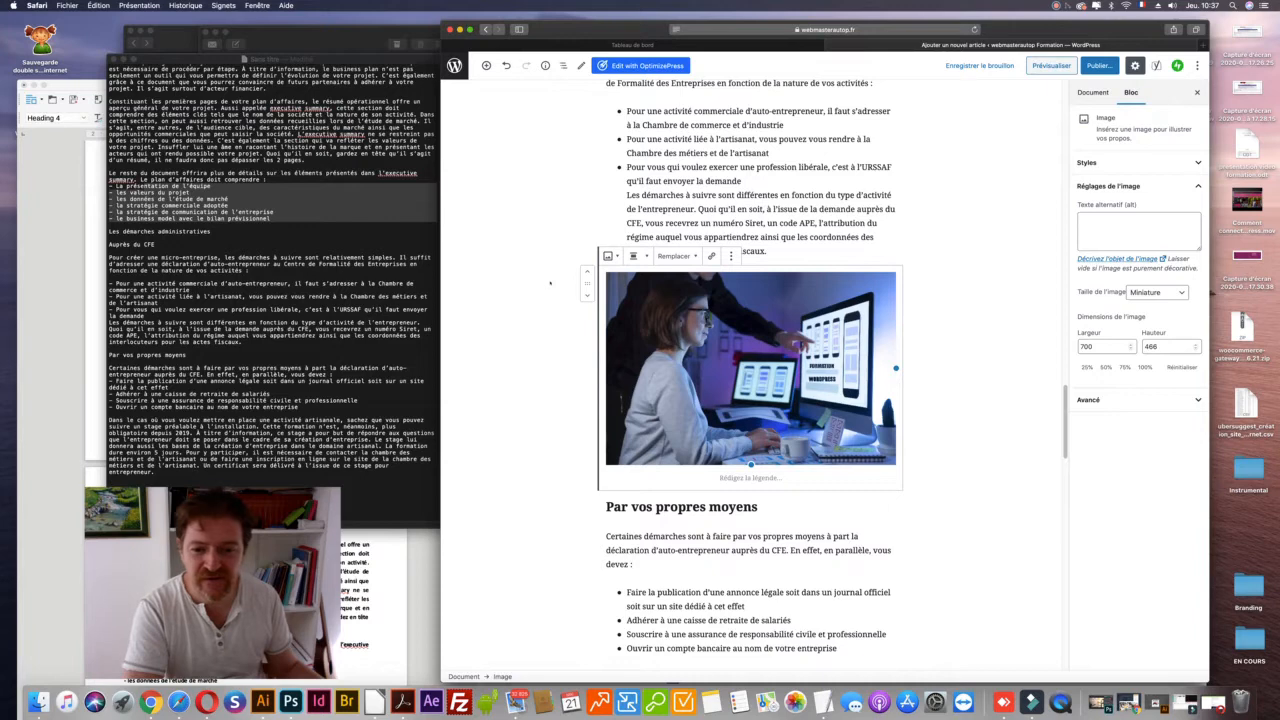
{"action": "left_click", "coordinate": [527, 361]}
{"action": "scroll", "coordinate": [528, 362], "scroll_direction": "up", "scroll_amount": 4}
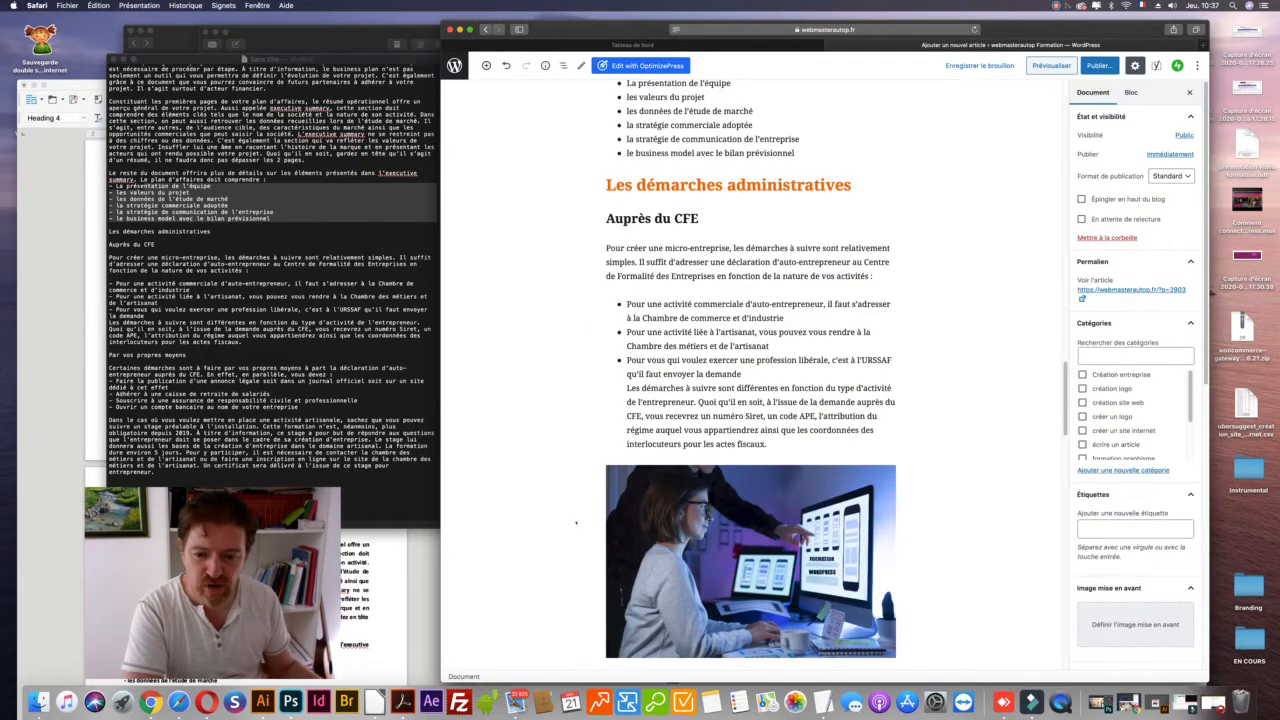
- Move the image block up between the business plan list and the "Les démarches administratives" heading
{"action": "left_click", "coordinate": [637, 515]}
{"action": "left_click_drag", "start_coordinate": [588, 485], "coordinate": [590, 169]}
{"action": "left_click_drag", "start_coordinate": [597, 458], "coordinate": [597, 326]}
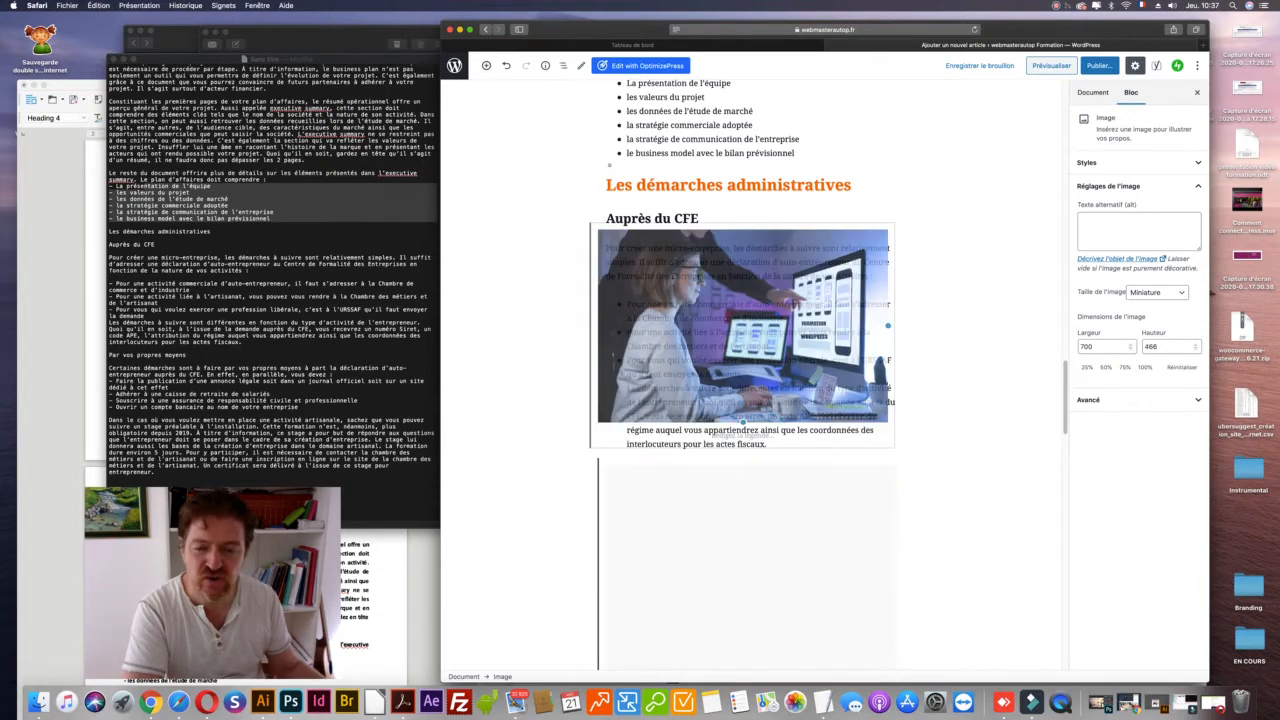
{"action": "left_click_drag", "start_coordinate": [580, 249], "coordinate": [611, 190]}
{"action": "scroll", "coordinate": [604, 276], "scroll_direction": "down", "scroll_amount": 4}
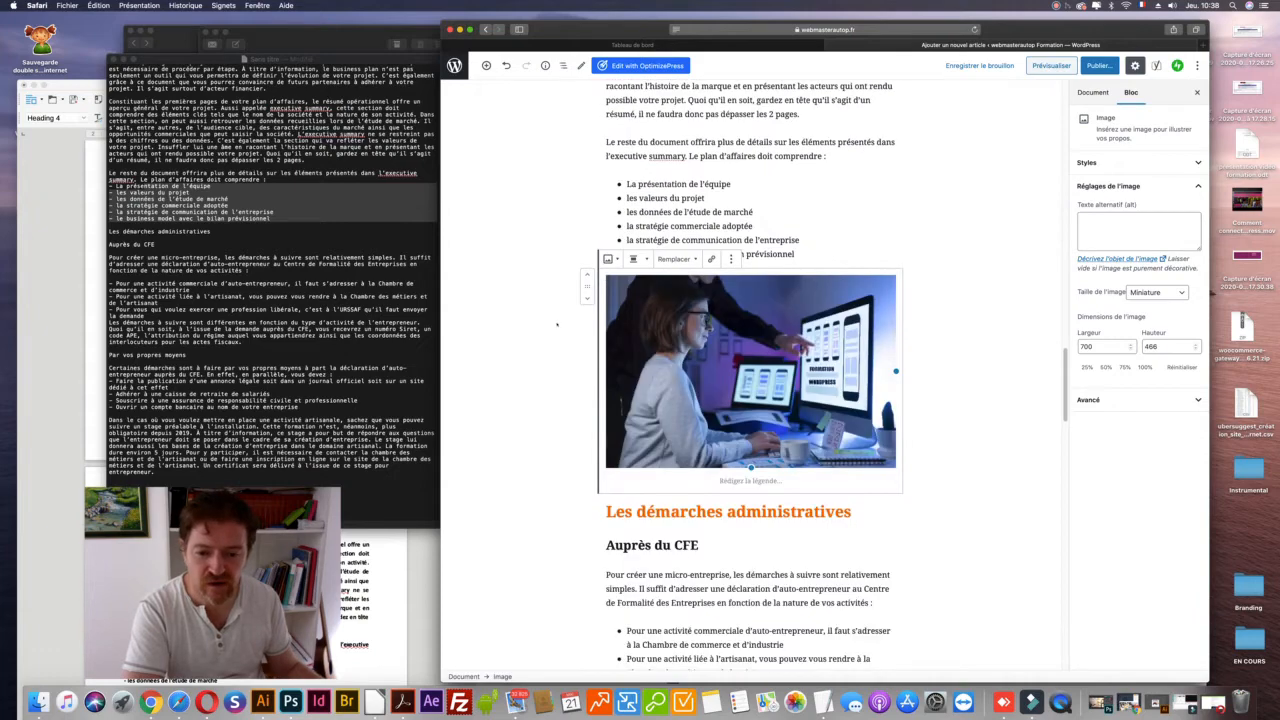
- Look over the article sections above and below the image block's new position
{"action": "scroll", "coordinate": [557, 324], "scroll_direction": "down", "scroll_amount": 4}
{"action": "scroll", "coordinate": [557, 324], "scroll_direction": "up", "scroll_amount": 4}
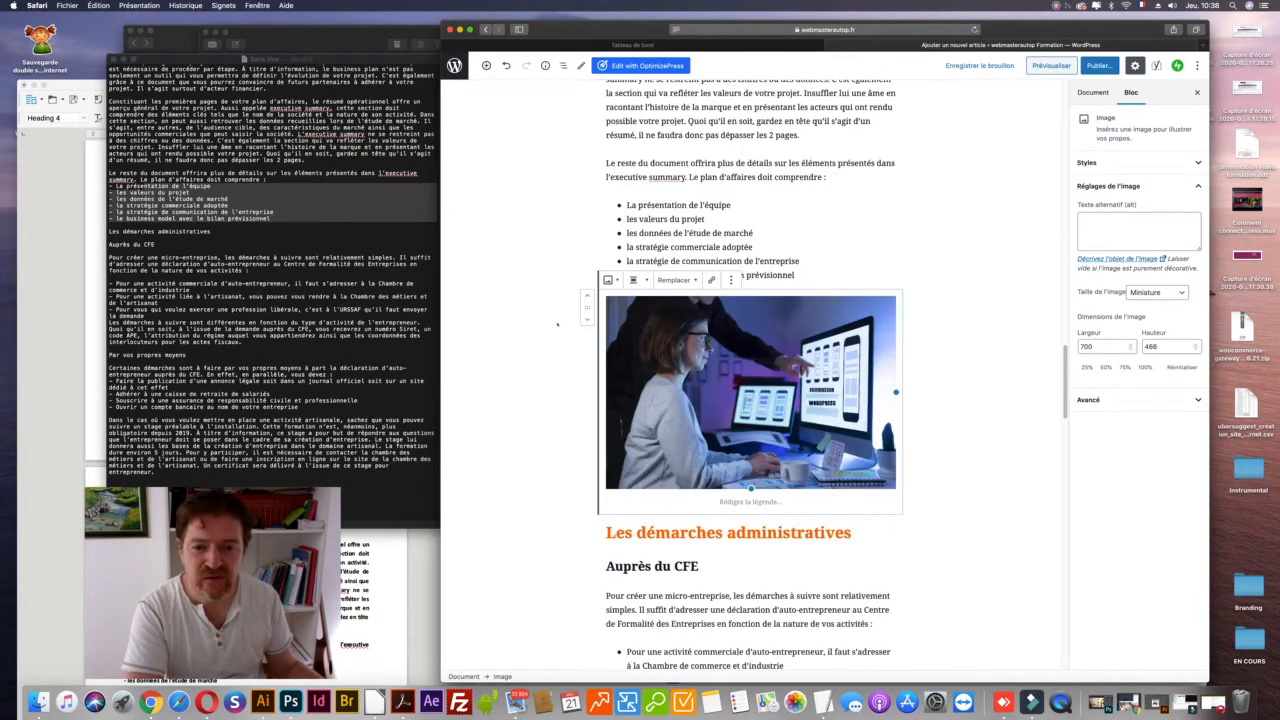
{"action": "scroll", "coordinate": [557, 324], "scroll_direction": "up", "scroll_amount": 20}
{"action": "scroll", "coordinate": [557, 324], "scroll_direction": "up", "scroll_amount": 7}
{"action": "scroll", "coordinate": [557, 324], "scroll_direction": "down", "scroll_amount": 20}
{"action": "scroll", "coordinate": [557, 324], "scroll_direction": "down", "scroll_amount": 10}
{"action": "scroll", "coordinate": [565, 310], "scroll_direction": "up", "scroll_amount": 4}
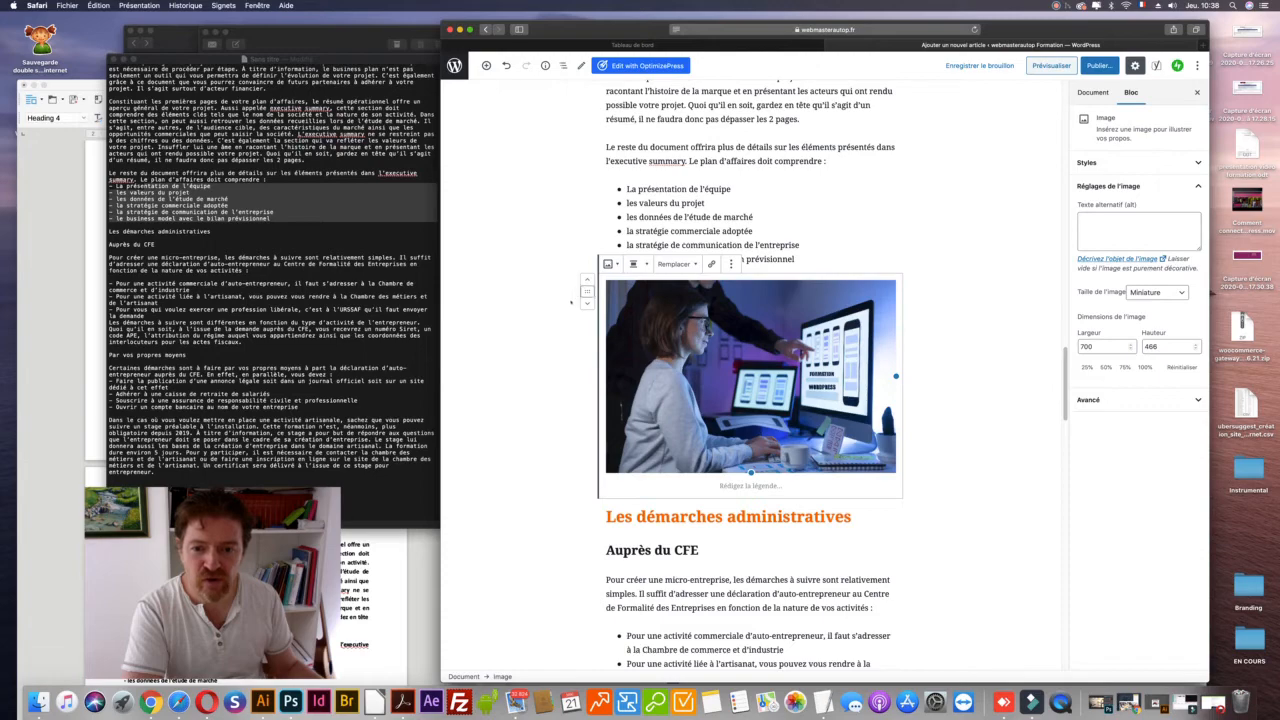
{"action": "scroll", "coordinate": [572, 302], "scroll_direction": "up", "scroll_amount": 4}
{"action": "scroll", "coordinate": [530, 456], "scroll_direction": "down", "scroll_amount": 12}
{"action": "scroll", "coordinate": [535, 450], "scroll_direction": "down", "scroll_amount": 12}
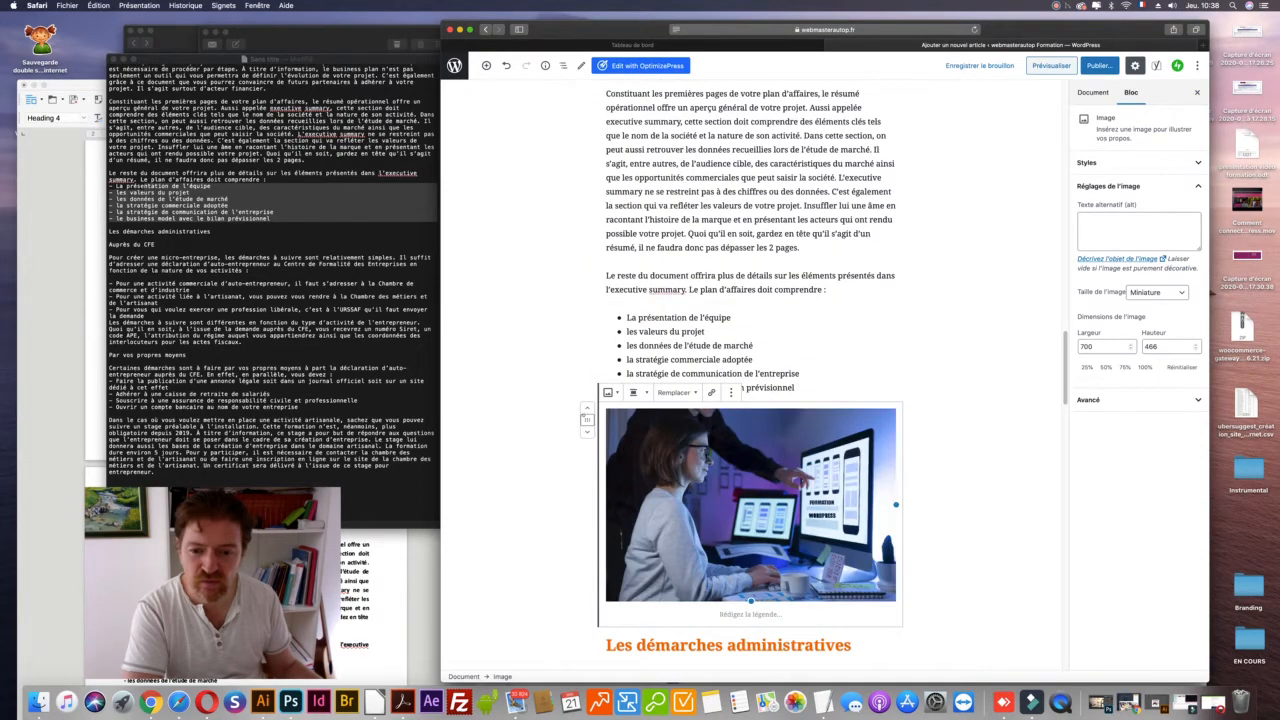
- Move the image block further up so it sits directly above the "Le bilan prévisionnel" heading
{"action": "left_click", "coordinate": [587, 408]}
{"action": "left_click_drag", "start_coordinate": [590, 187], "coordinate": [630, 82]}
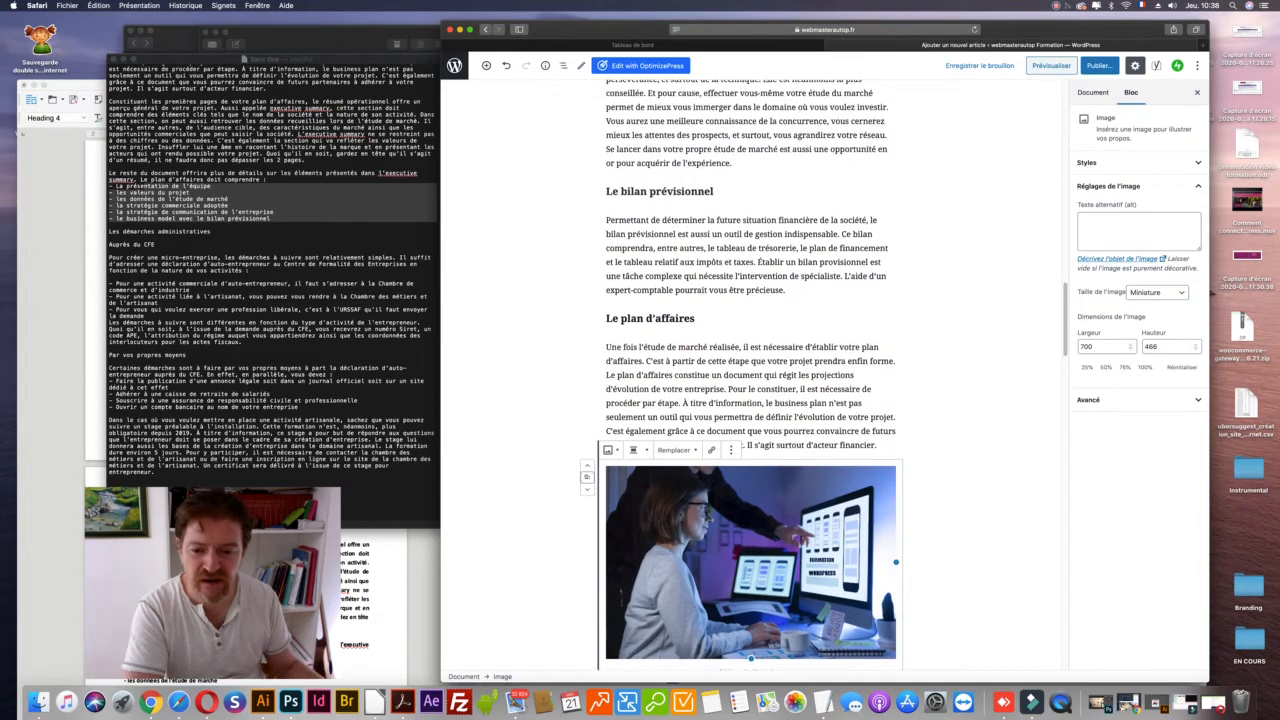
{"action": "left_click_drag", "start_coordinate": [588, 479], "coordinate": [602, 184]}
- Move the image block up between the last "Le cursus à suivre" paragraph and the "Les étapes à suivre" heading
{"action": "scroll", "coordinate": [563, 177], "scroll_direction": "up", "scroll_amount": 5}
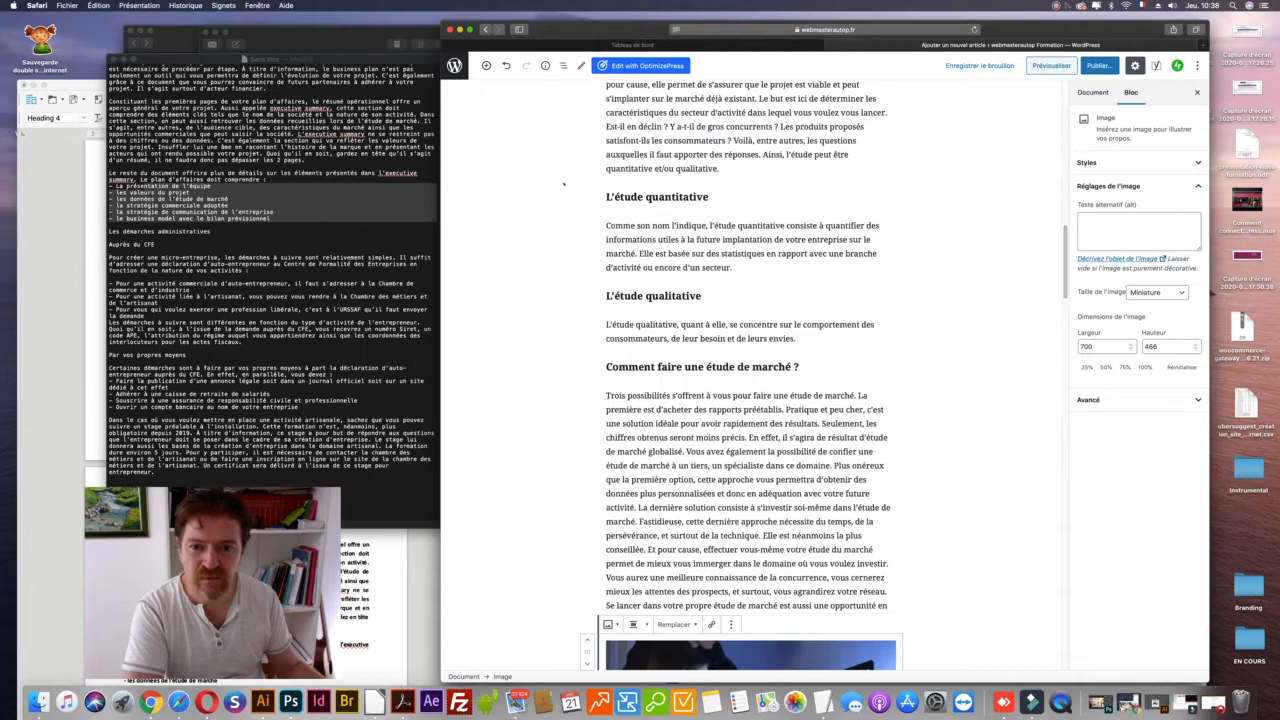
{"action": "scroll", "coordinate": [563, 184], "scroll_direction": "up", "scroll_amount": 10}
{"action": "scroll", "coordinate": [563, 184], "scroll_direction": "down", "scroll_amount": 13}
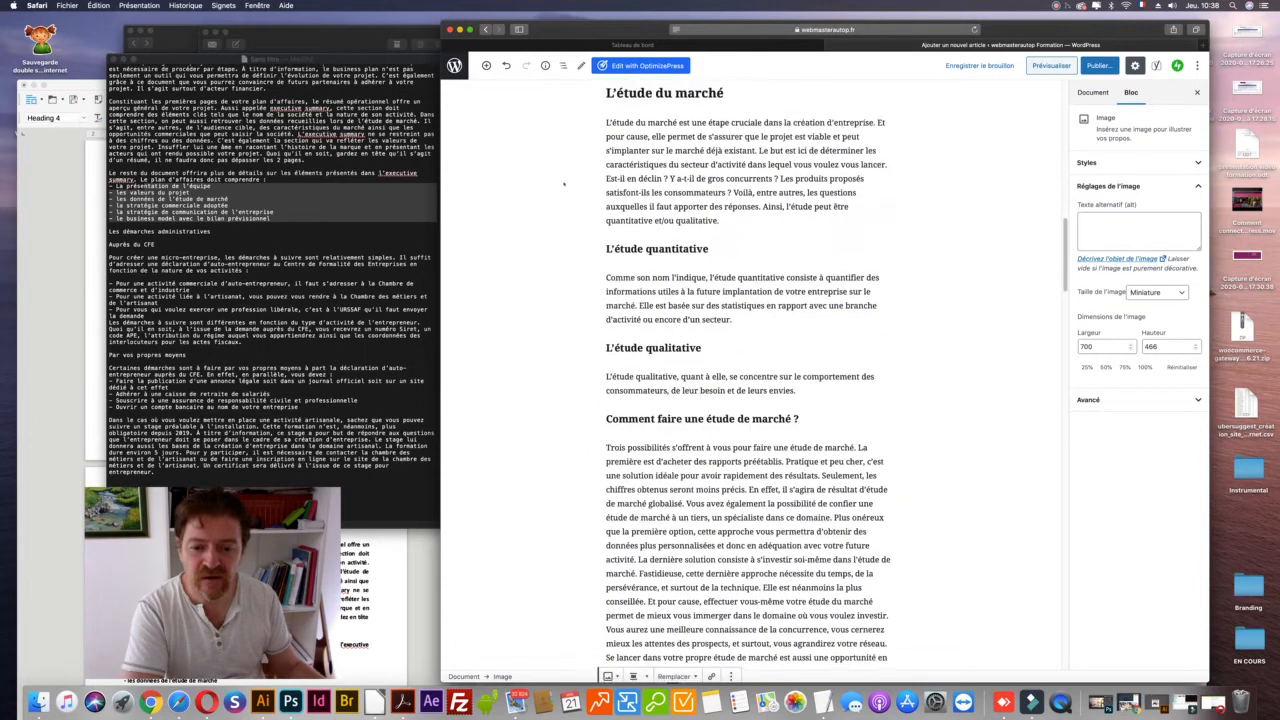
{"action": "left_click_drag", "start_coordinate": [587, 523], "coordinate": [603, 150]}
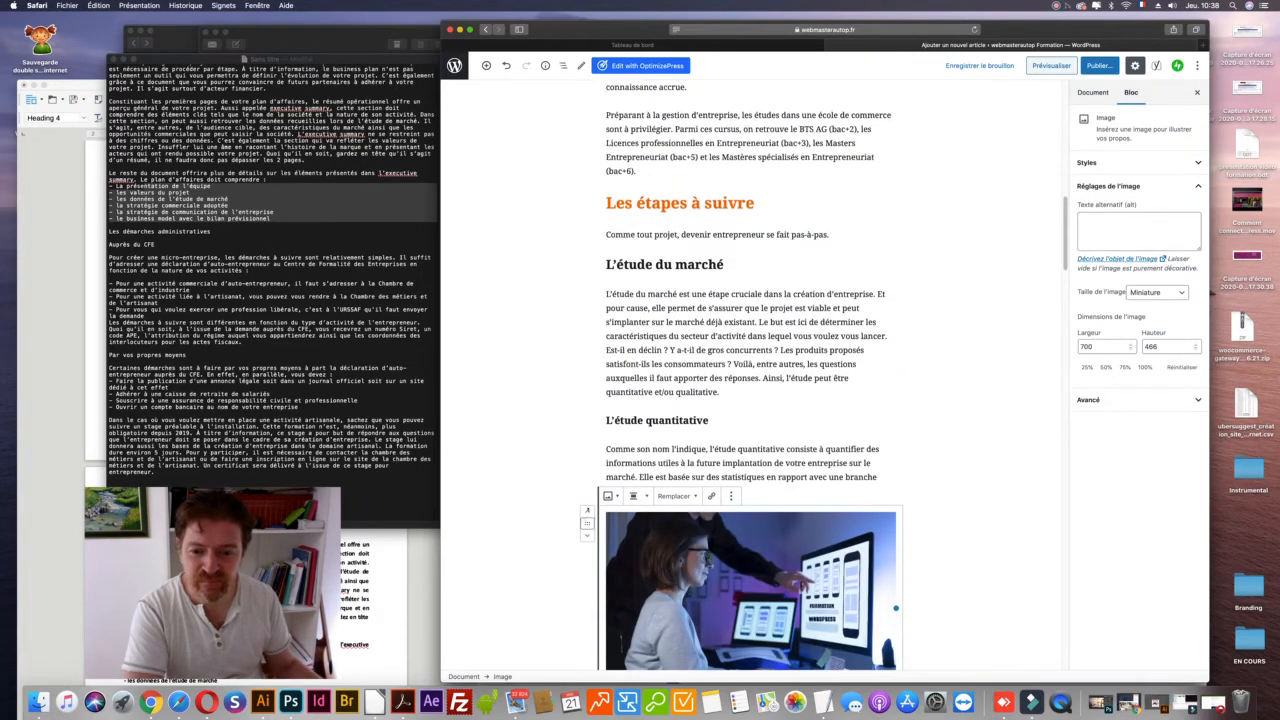
{"action": "mouse_move", "coordinate": [602, 206]}
{"action": "left_mouse_down"}
{"action": "mouse_move", "coordinate": [608, 236]}
{"action": "mouse_move", "coordinate": [609, 184]}
{"action": "left_mouse_up"}
{"action": "scroll", "coordinate": [548, 346], "scroll_direction": "down", "scroll_amount": 4}
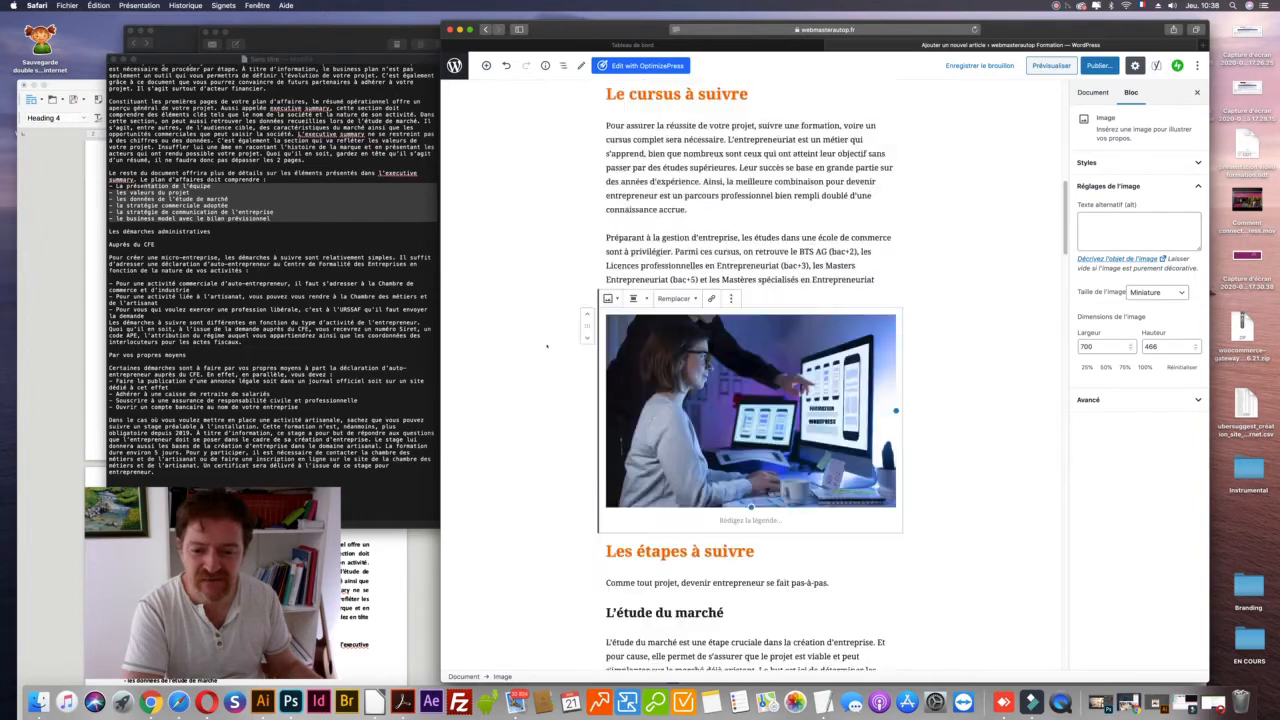
{"action": "left_click", "coordinate": [522, 353]}
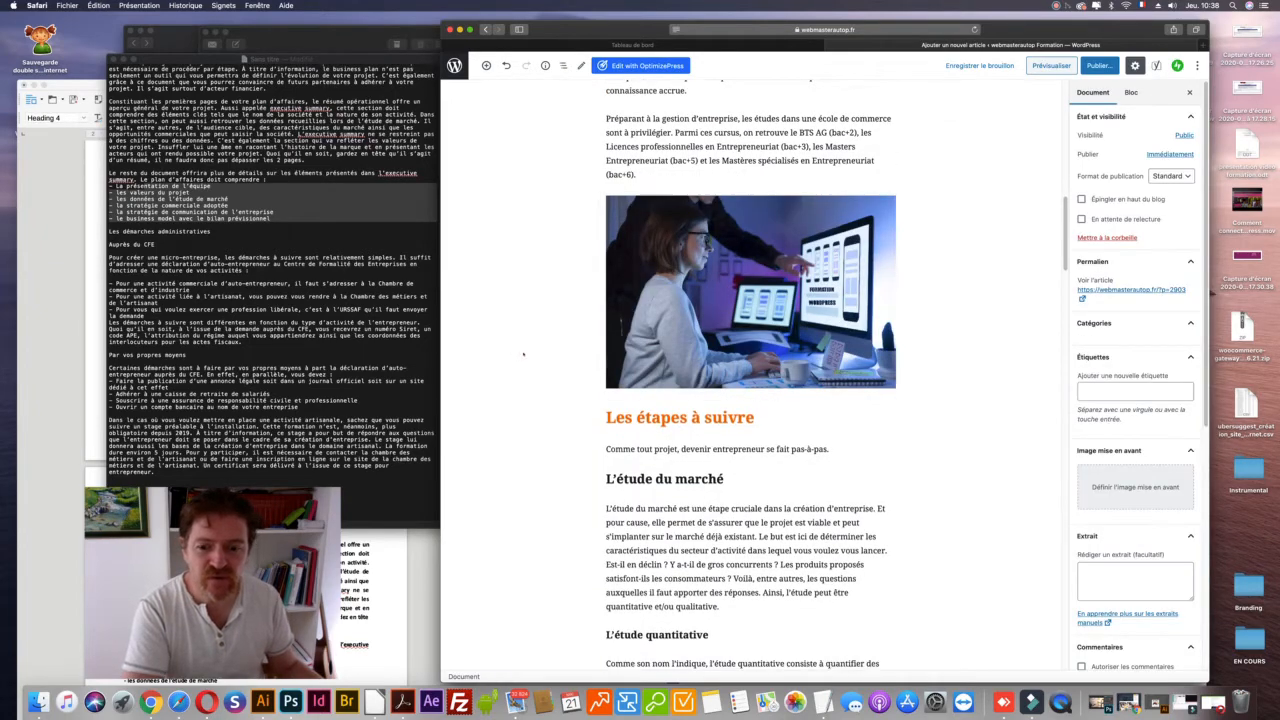
- Review the article's headings, text, image placement and lists from the title down to the end, including the "La persévérance" heading's settings
{"action": "scroll", "coordinate": [522, 353], "scroll_direction": "down", "scroll_amount": 5}
{"action": "scroll", "coordinate": [522, 353], "scroll_direction": "up", "scroll_amount": 15}
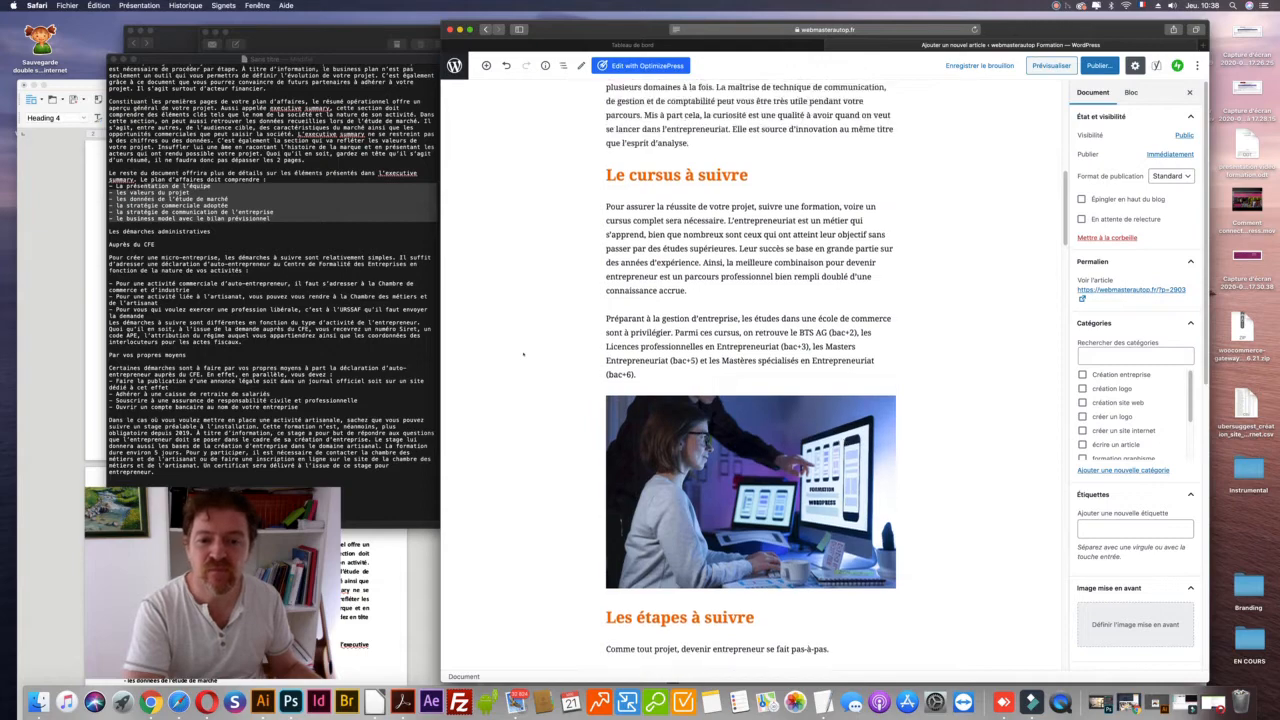
{"action": "scroll", "coordinate": [522, 353], "scroll_direction": "up", "scroll_amount": 7}
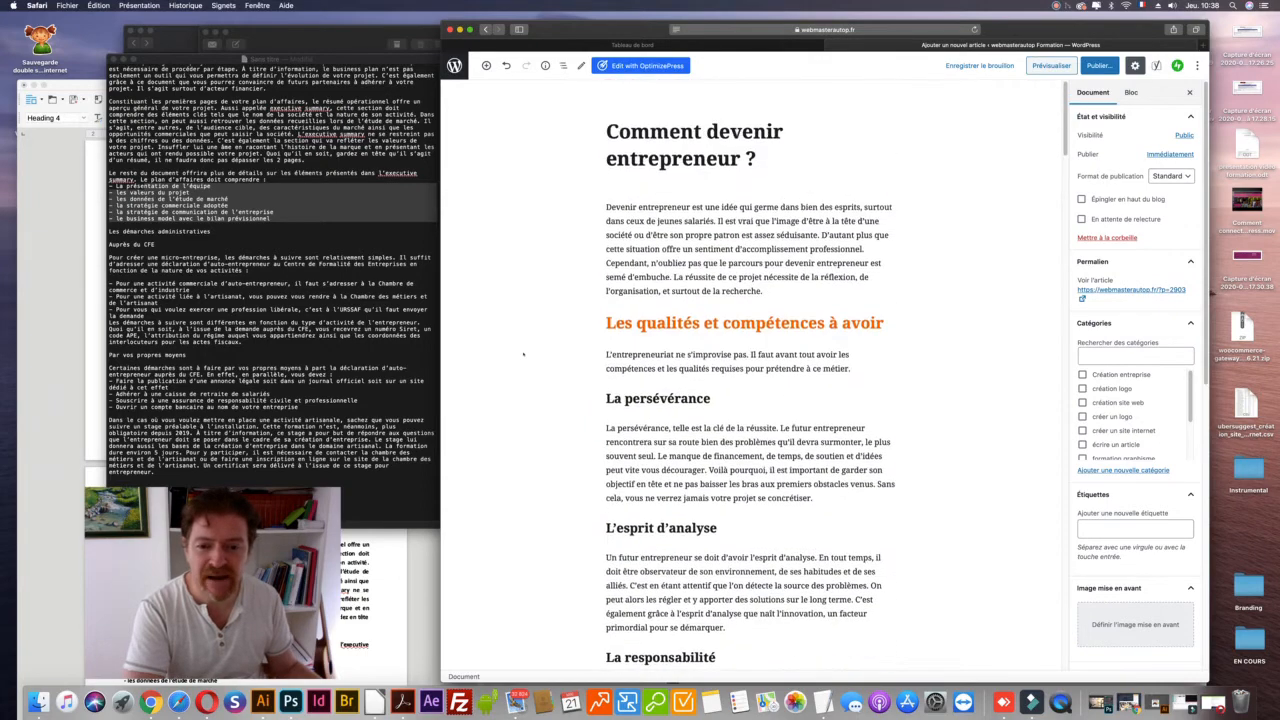
{"action": "scroll", "coordinate": [522, 353], "scroll_direction": "down", "scroll_amount": 2}
{"action": "scroll", "coordinate": [522, 353], "scroll_direction": "down", "scroll_amount": 2}
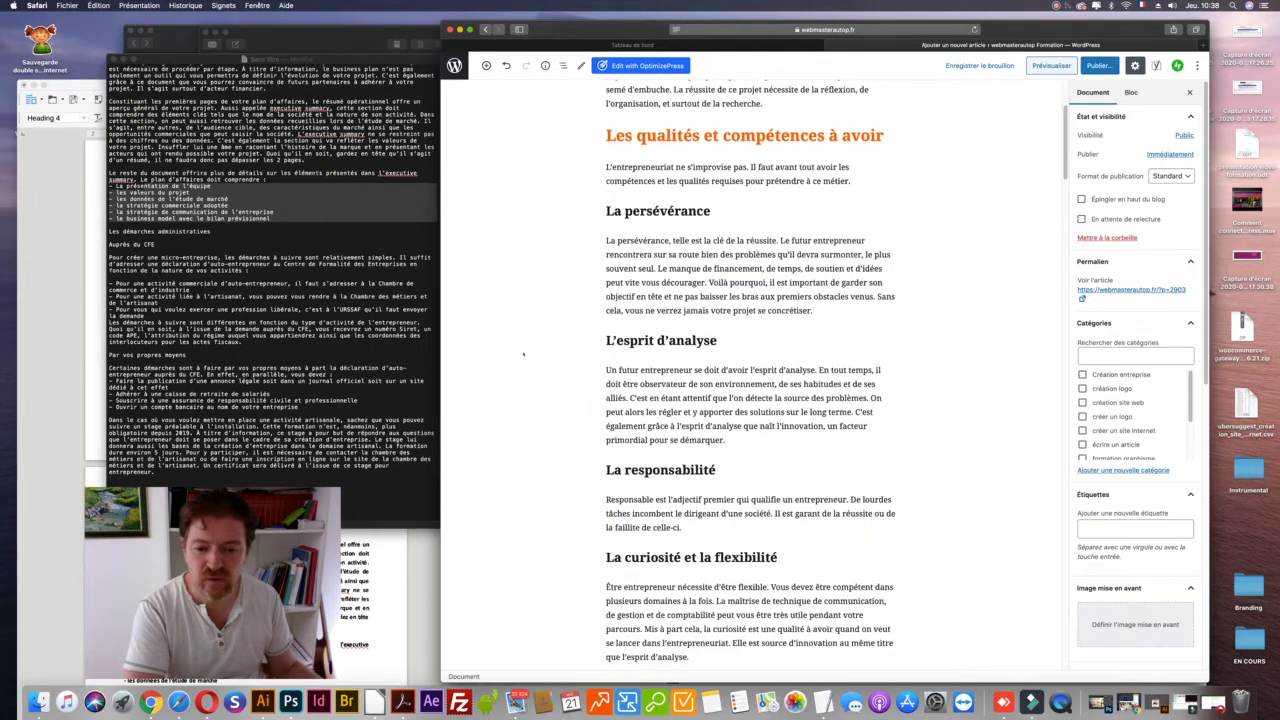
{"action": "scroll", "coordinate": [522, 353], "scroll_direction": "up", "scroll_amount": 1}
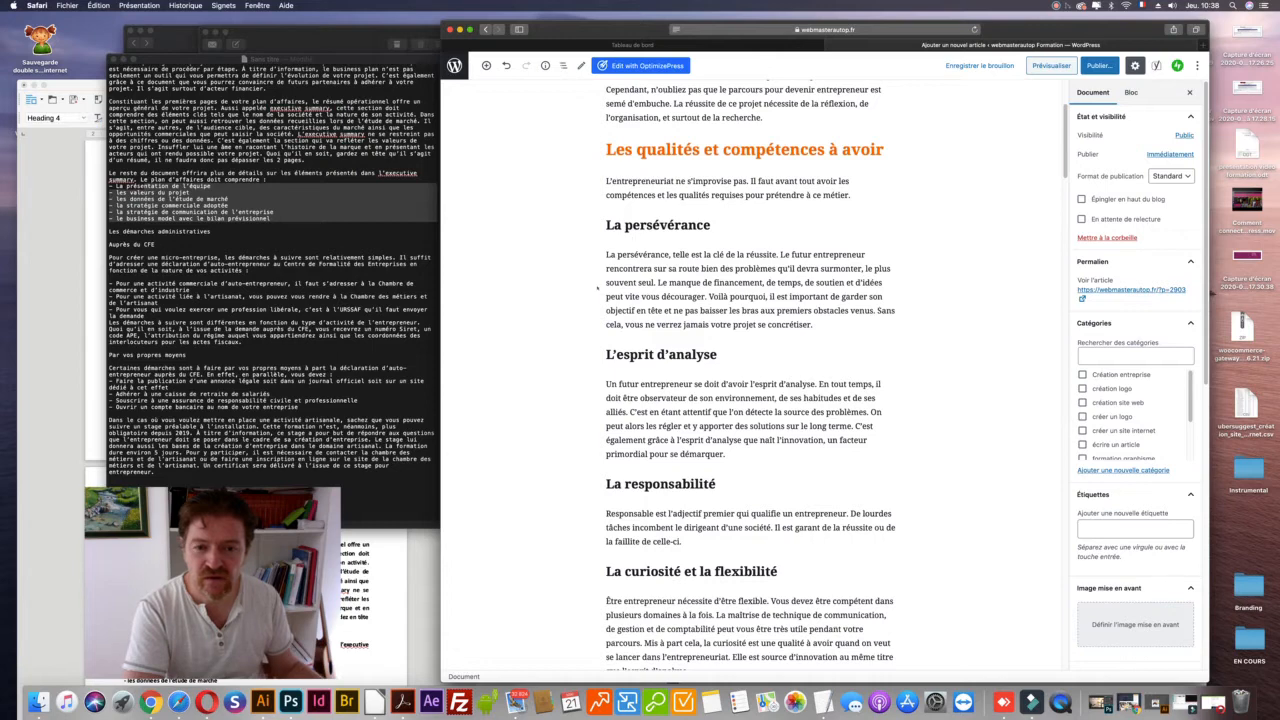
{"action": "scroll", "coordinate": [597, 287], "scroll_direction": "up", "scroll_amount": 3}
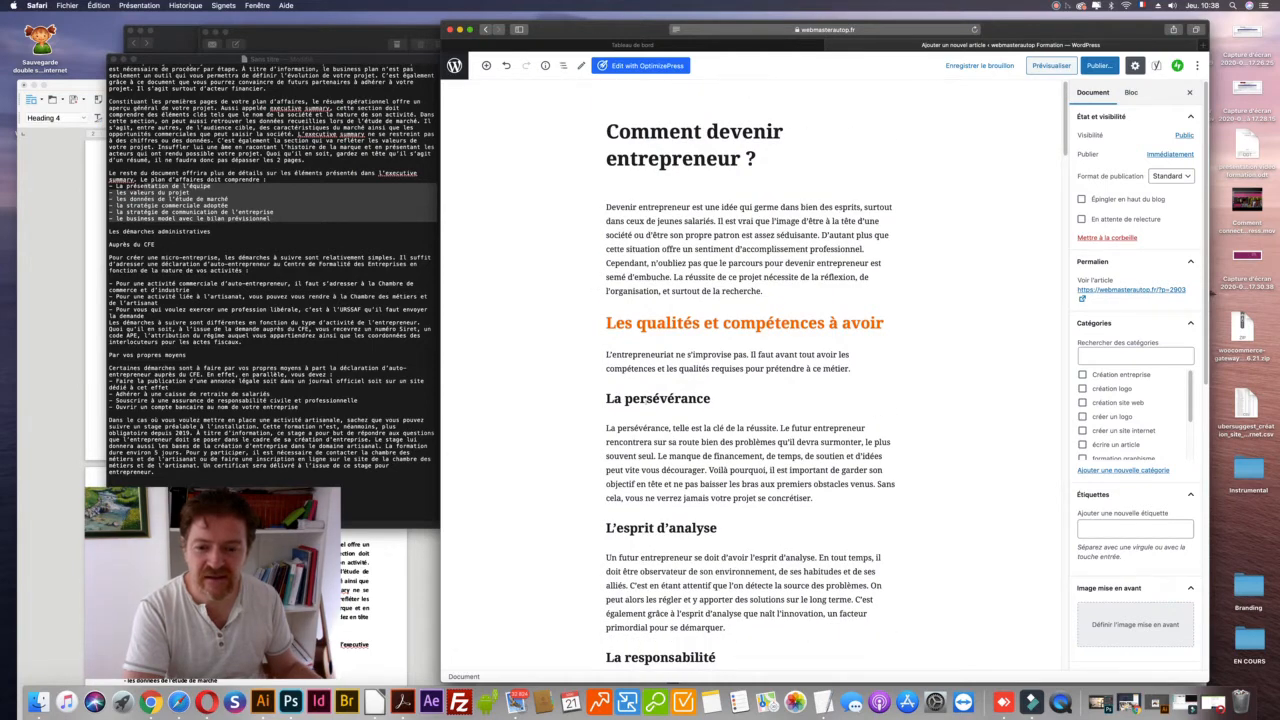
{"action": "triple_click", "coordinate": [658, 398]}
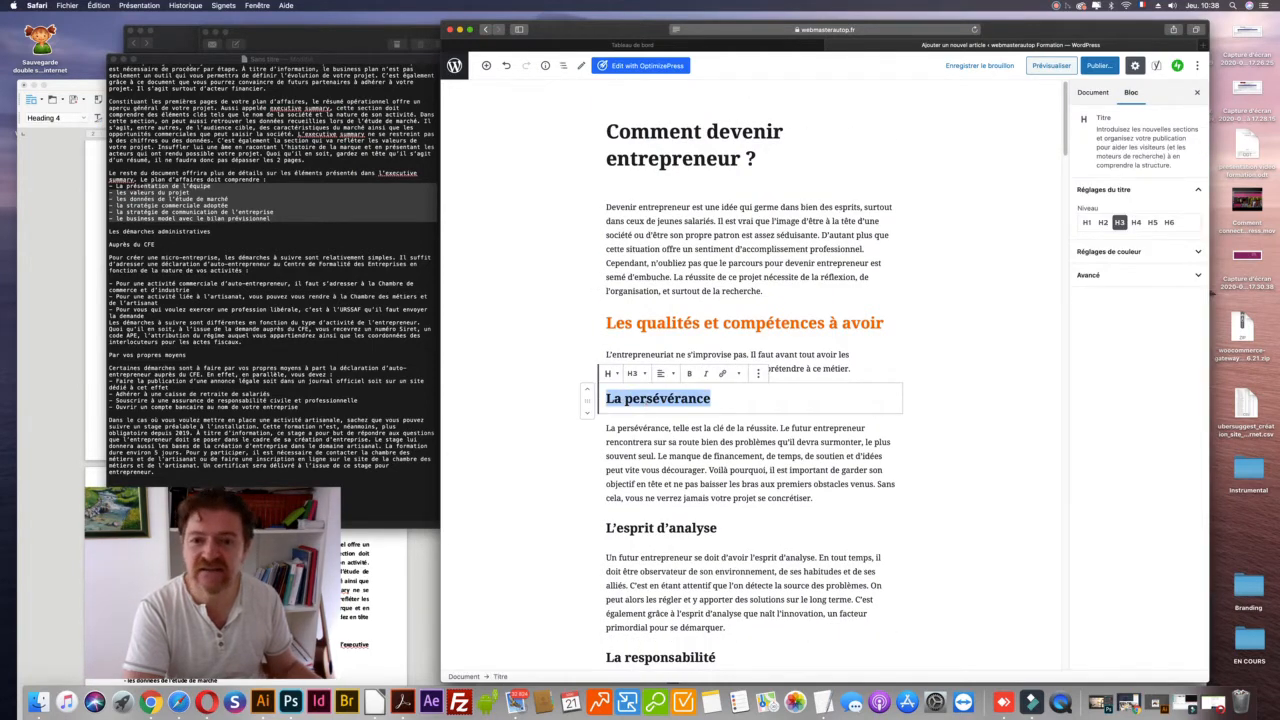
{"action": "scroll", "coordinate": [657, 408], "scroll_direction": "down", "scroll_amount": 9}
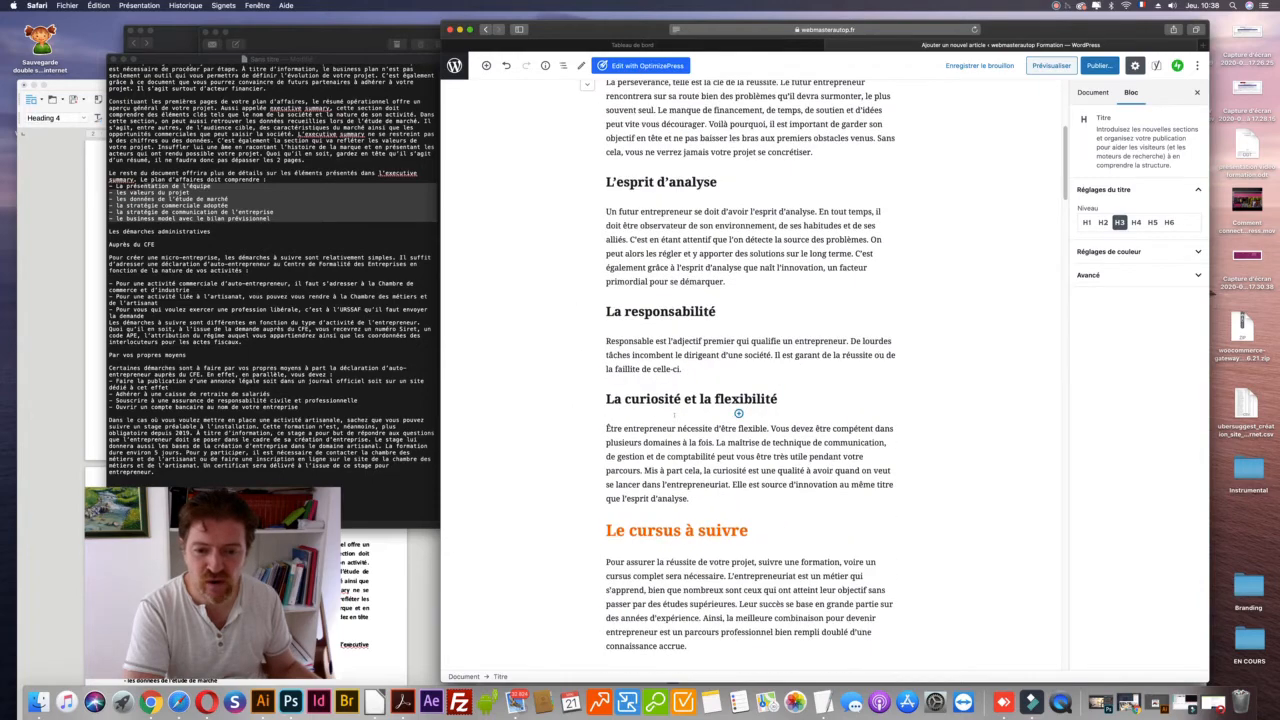
{"action": "scroll", "coordinate": [750, 380], "scroll_direction": "down", "scroll_amount": 3}
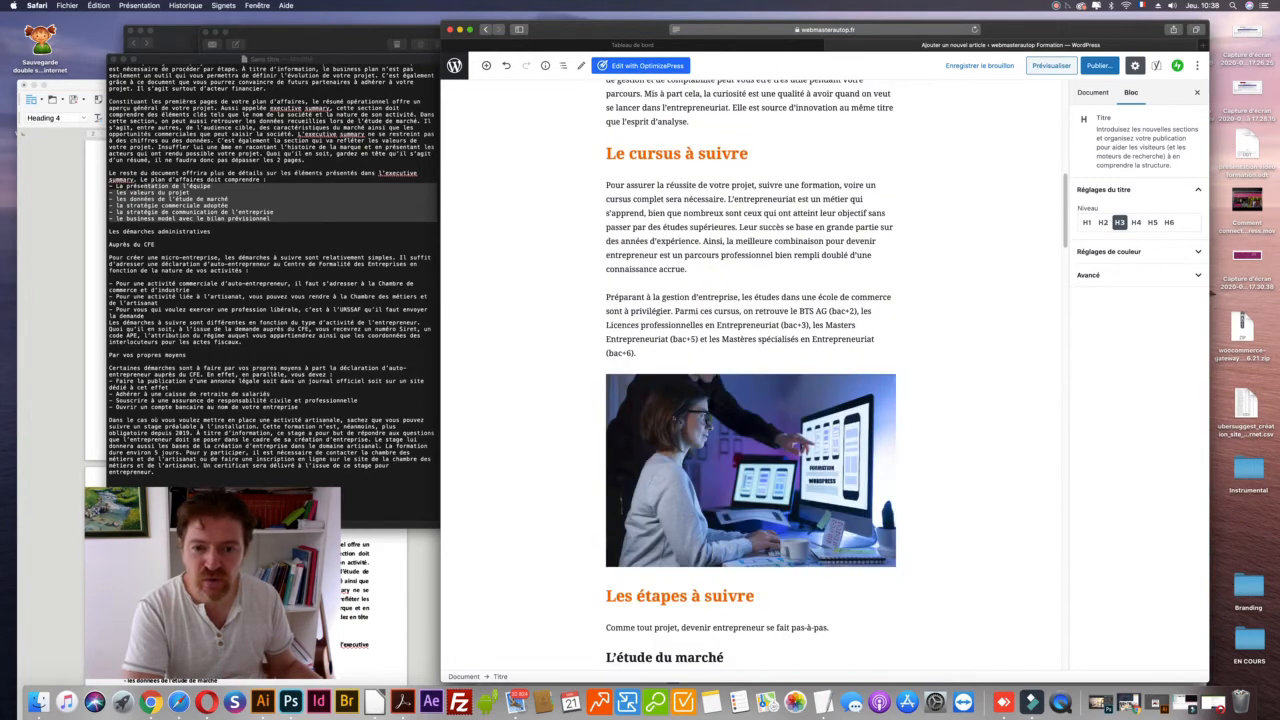
{"action": "scroll", "coordinate": [750, 380], "scroll_direction": "up", "scroll_amount": 3}
{"action": "scroll", "coordinate": [750, 380], "scroll_direction": "down", "scroll_amount": 5}
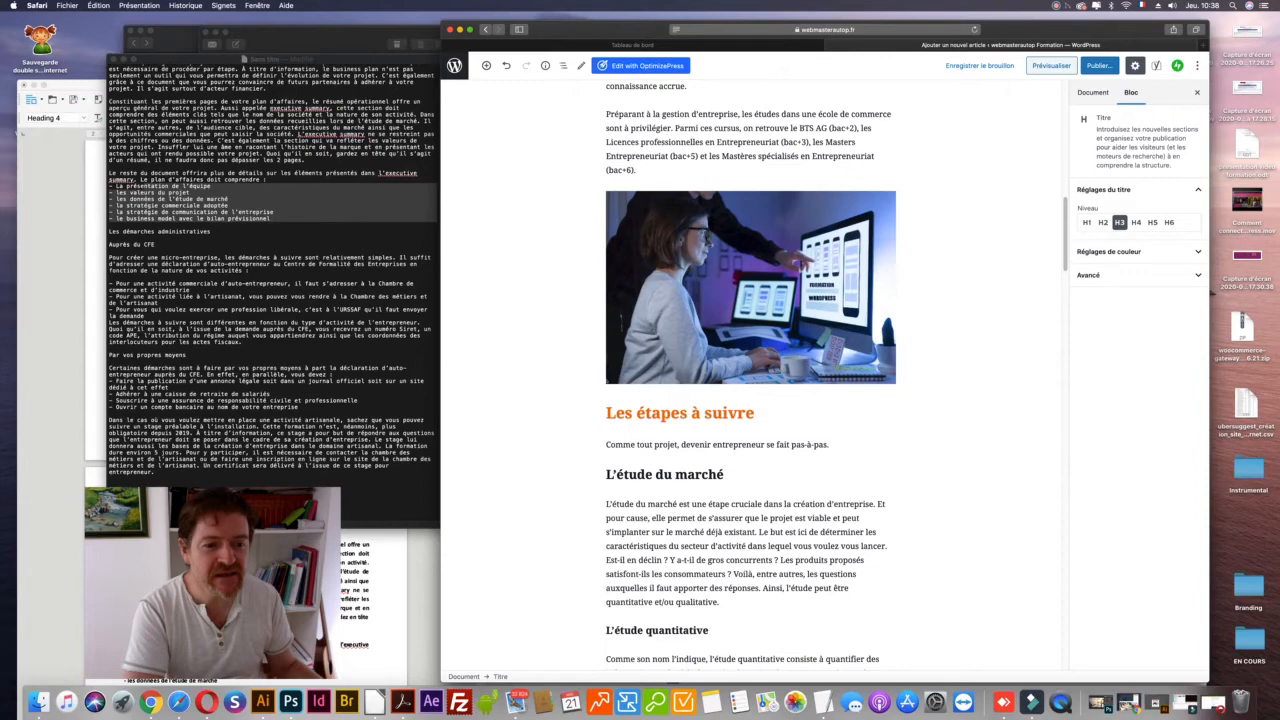
{"action": "scroll", "coordinate": [750, 380], "scroll_direction": "down", "scroll_amount": 2}
{"action": "scroll", "coordinate": [606, 378], "scroll_direction": "down", "scroll_amount": 20}
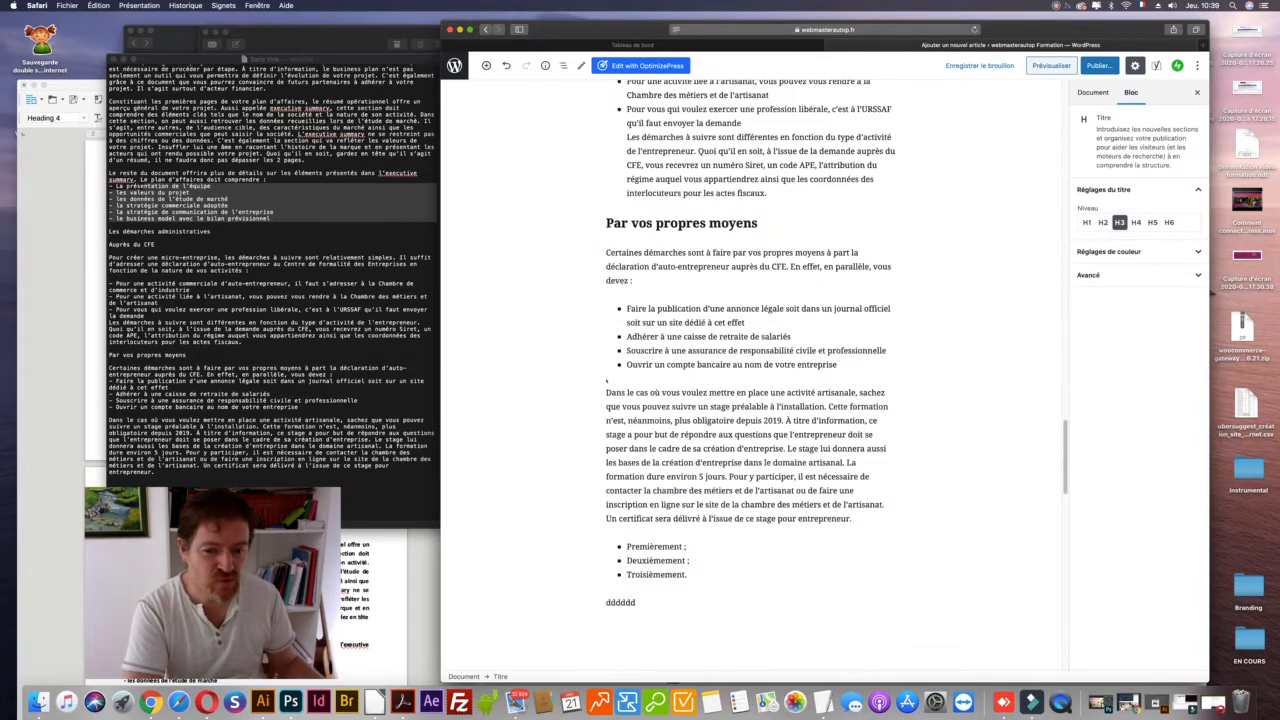
- Remove the "Premièrement ; Deuxièmement ; Troisièmement." list block from the end of the article
{"action": "scroll", "coordinate": [606, 378], "scroll_direction": "up", "scroll_amount": 2}
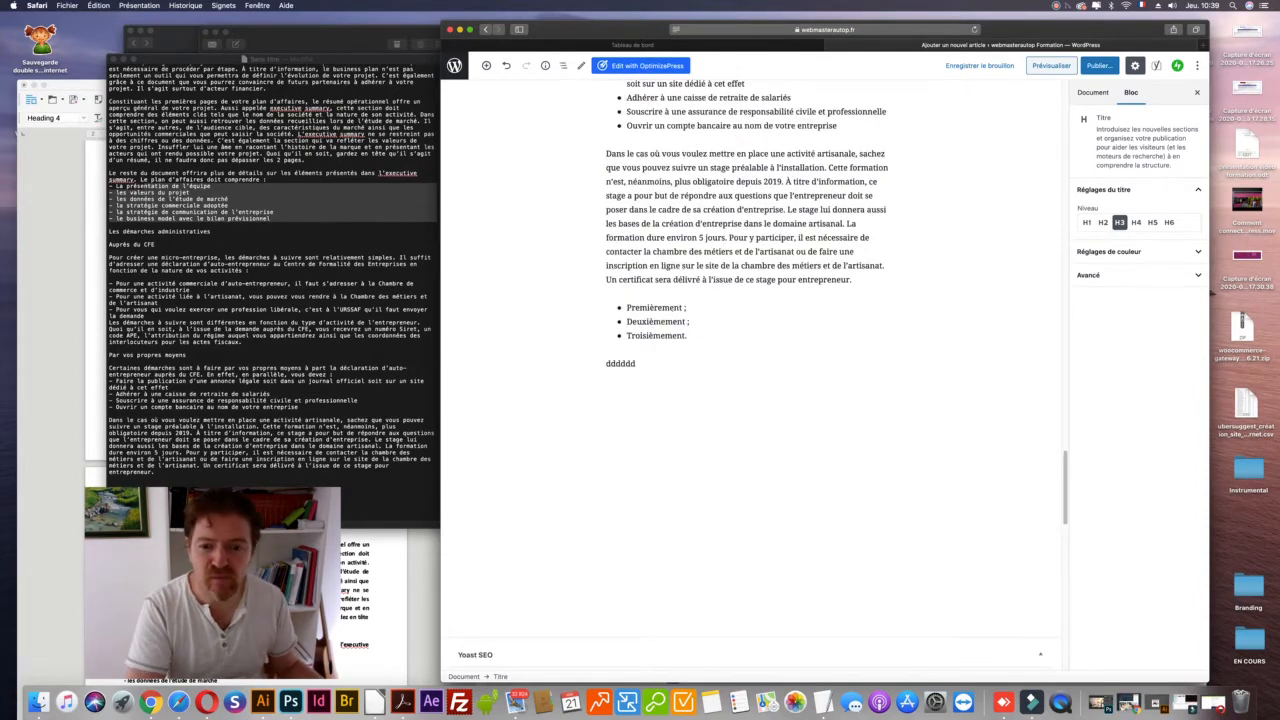
{"action": "left_click", "coordinate": [675, 308]}
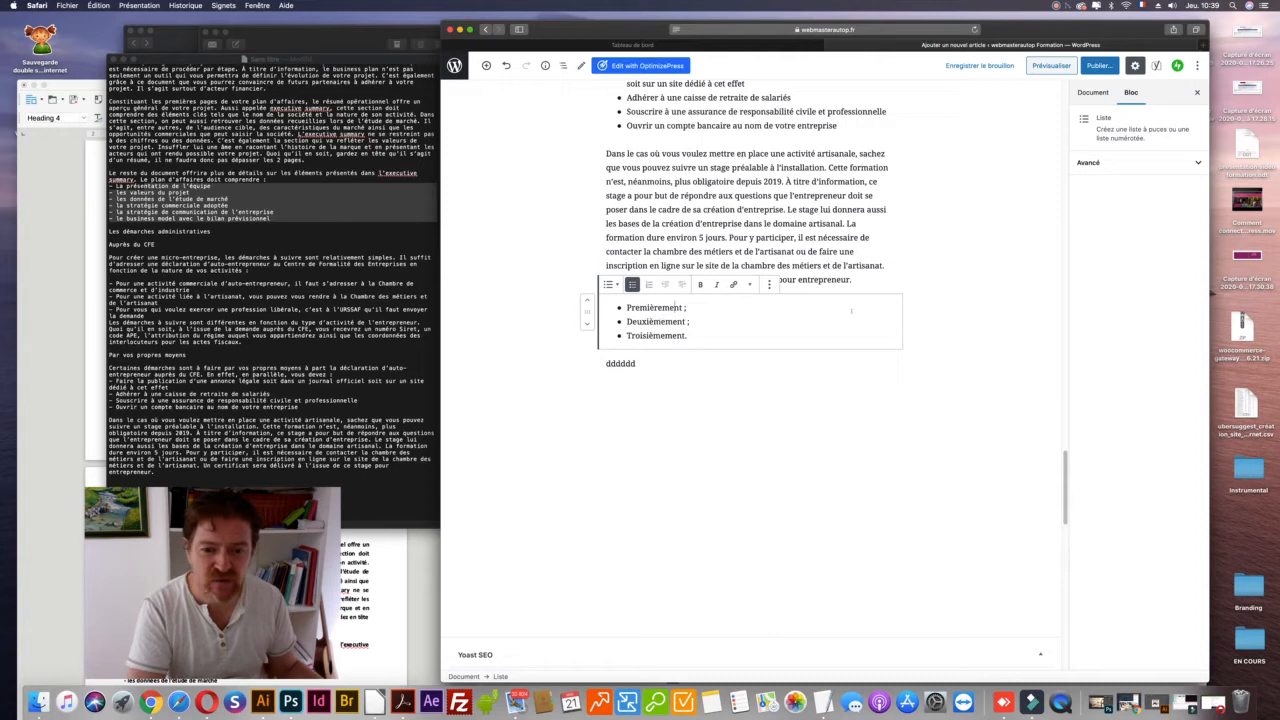
{"action": "left_click", "coordinate": [768, 284]}
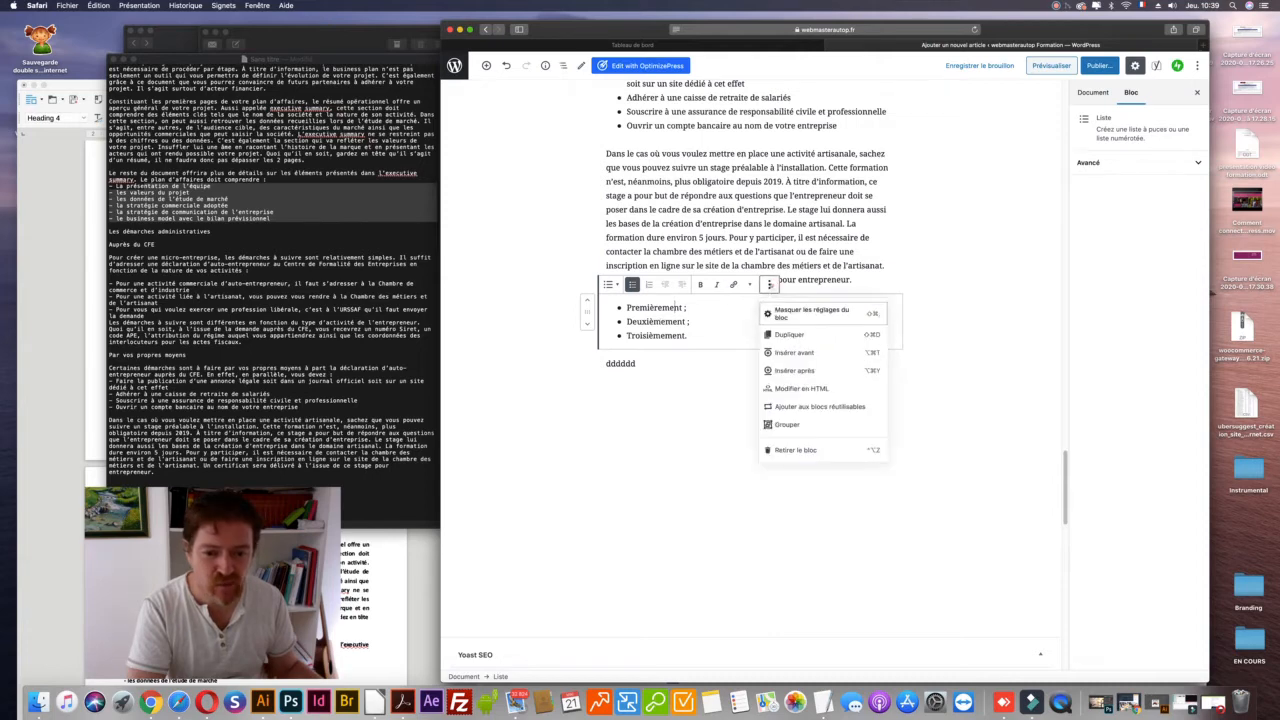
{"action": "left_click", "coordinate": [796, 450]}
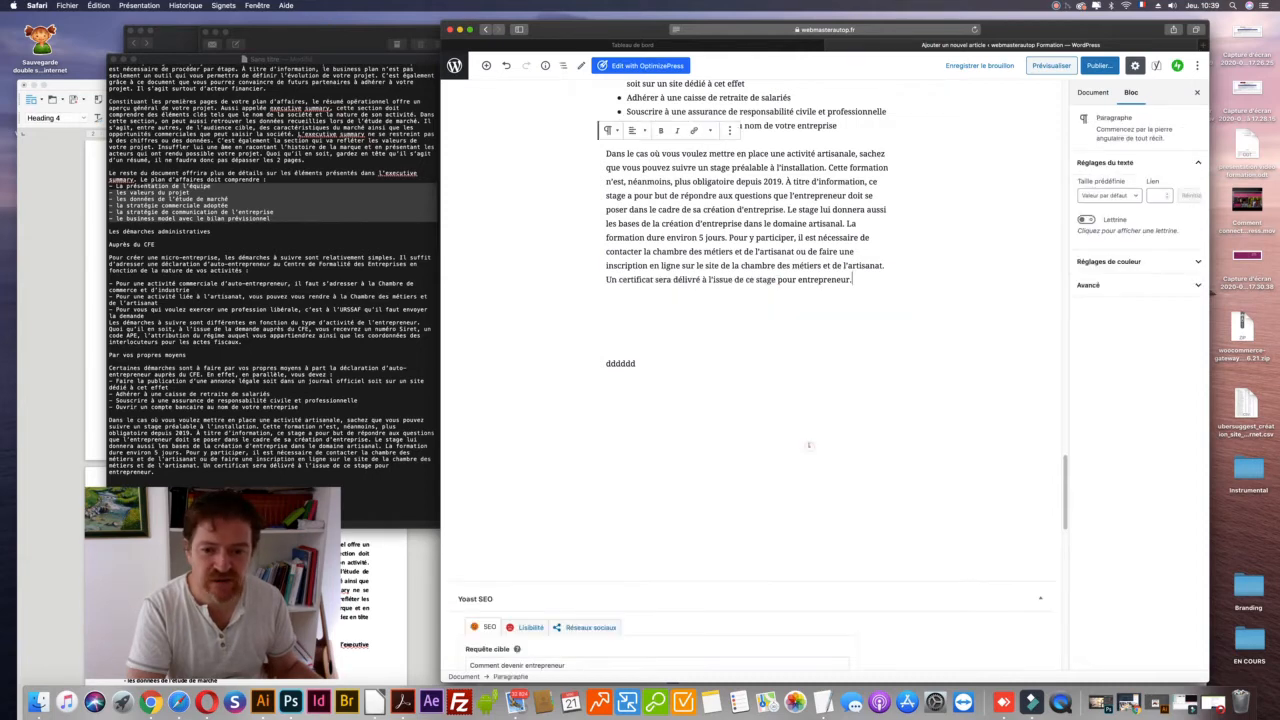
- Remove the "dddddd" paragraph block from the end of the article and deselect the remaining paragraph
{"action": "left_click", "coordinate": [656, 302]}
{"action": "left_click", "coordinate": [728, 284]}
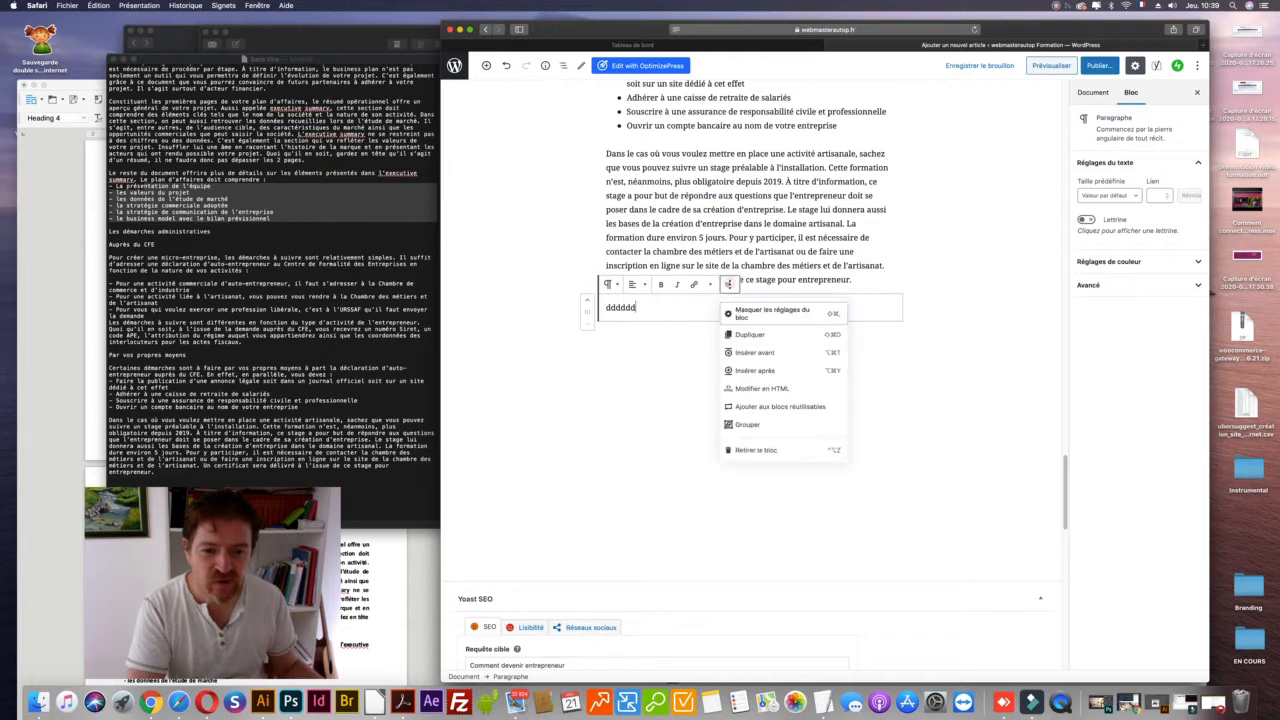
{"action": "left_click", "coordinate": [751, 450]}
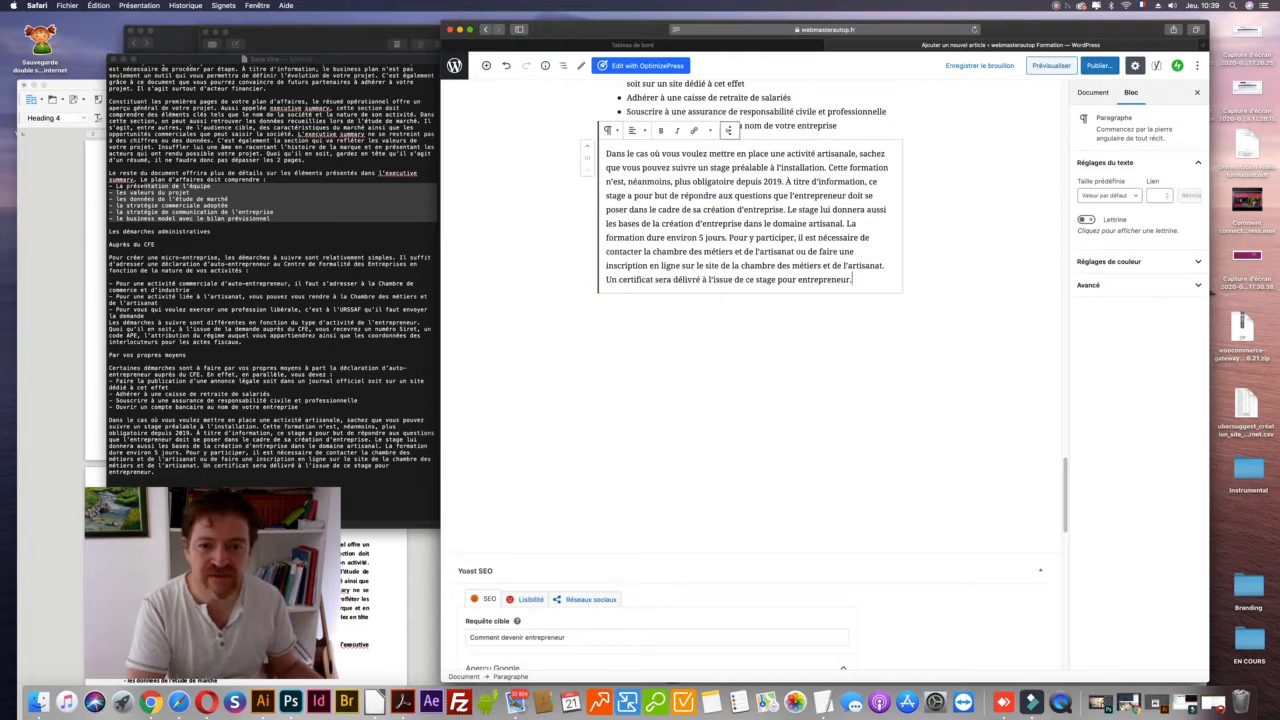
{"action": "left_click", "coordinate": [728, 131]}
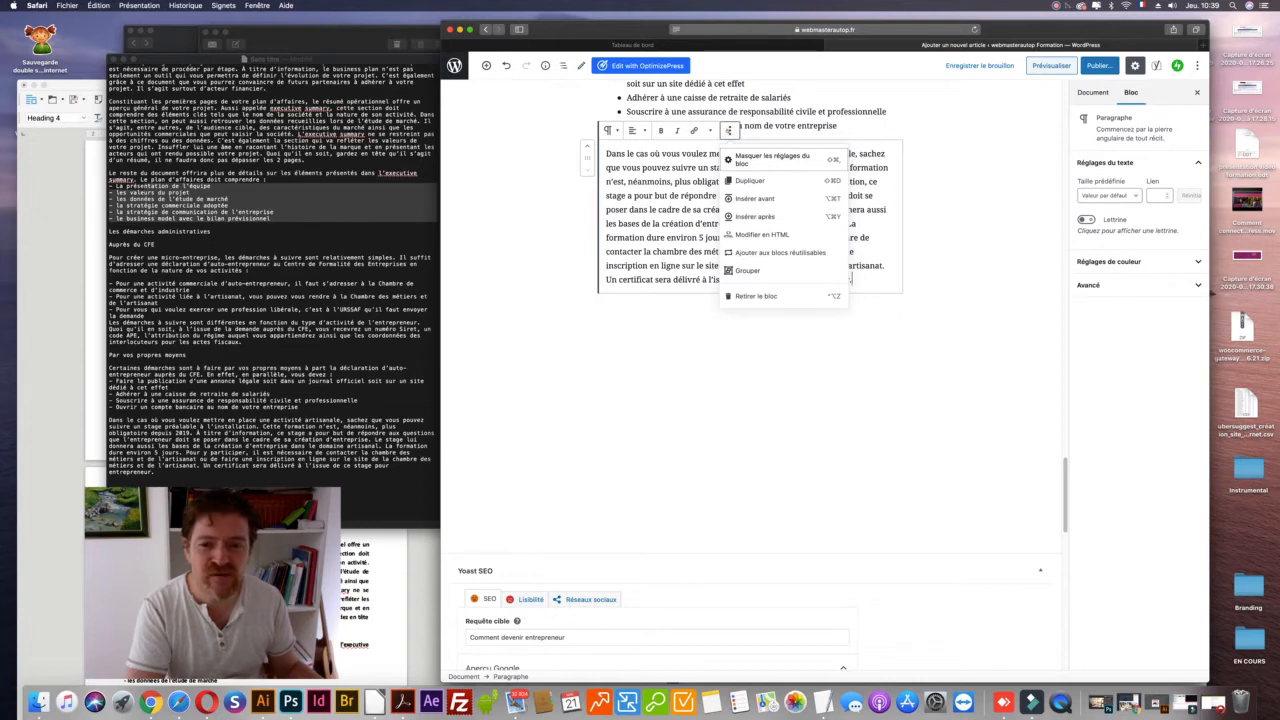
{"action": "left_click", "coordinate": [551, 272]}
- Switch to Opera, open the blog page of webmasterautop.fr and look through its published articles
{"action": "scroll", "coordinate": [551, 274], "scroll_direction": "up", "scroll_amount": 10}
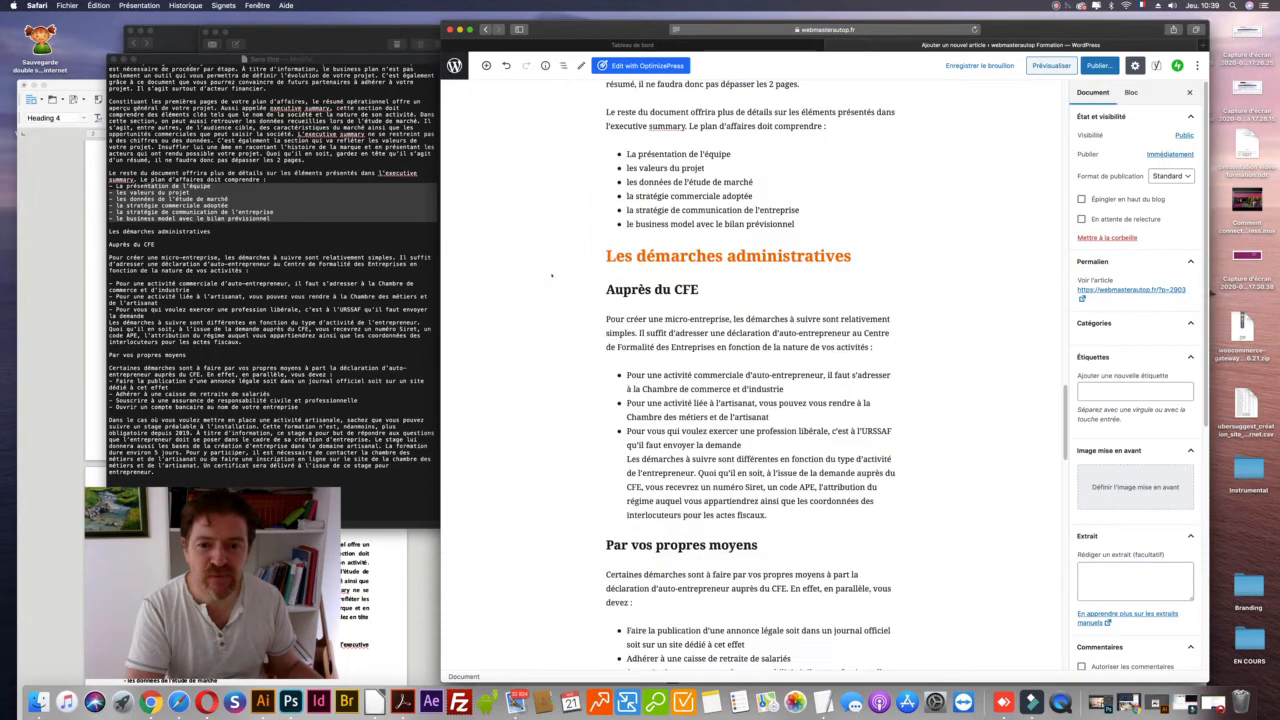
{"action": "scroll", "coordinate": [551, 275], "scroll_direction": "up", "scroll_amount": 3}
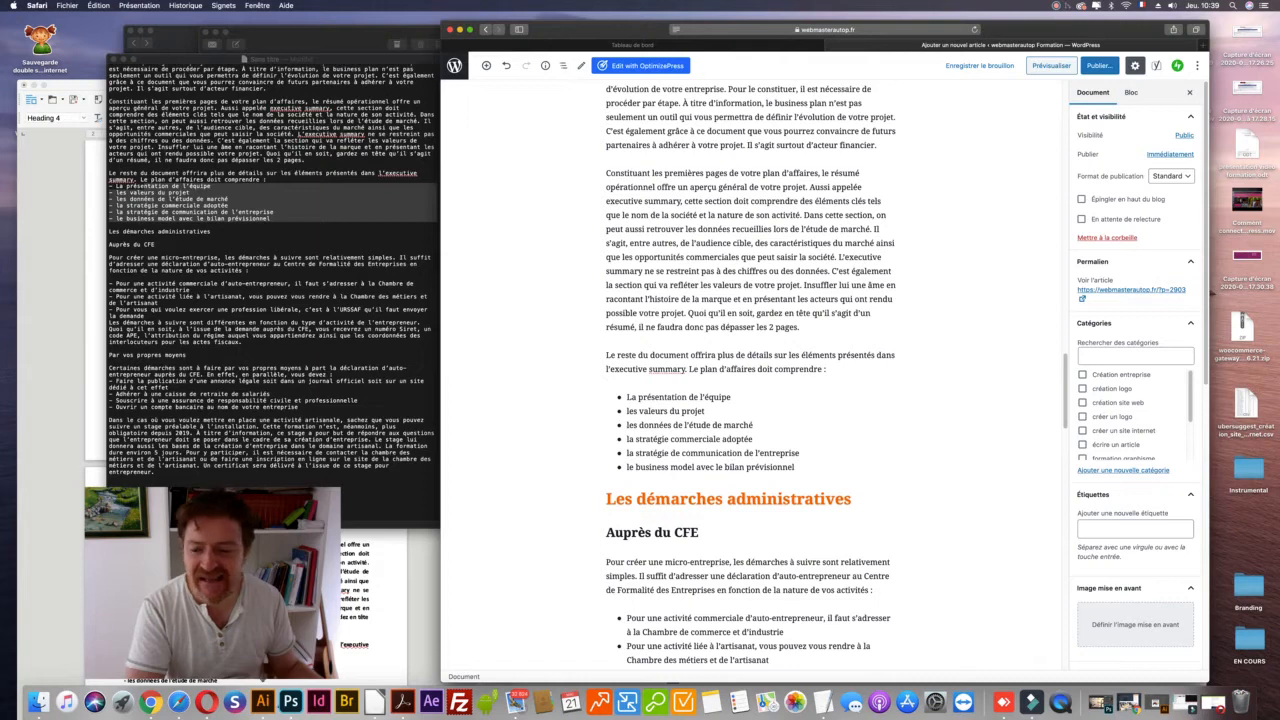
{"action": "key", "text": "super+m"}
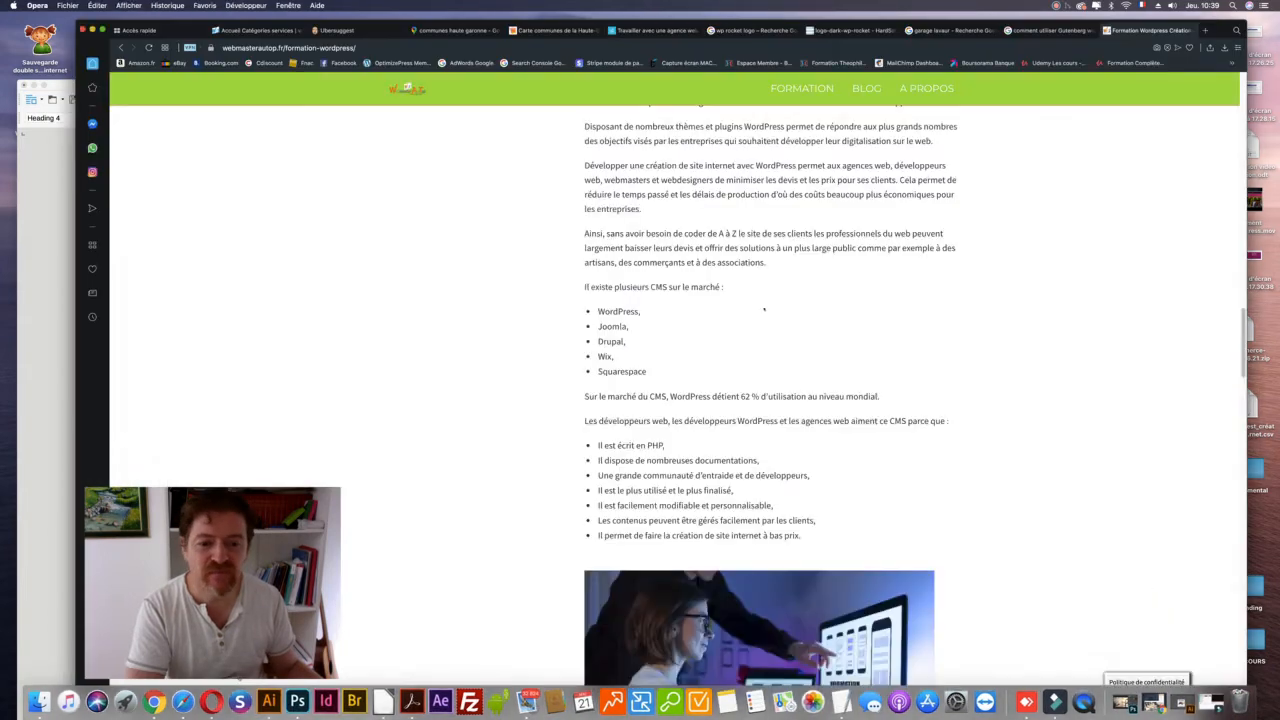
{"action": "scroll", "coordinate": [790, 407], "scroll_direction": "down", "scroll_amount": 5}
{"action": "left_click", "coordinate": [866, 88]}
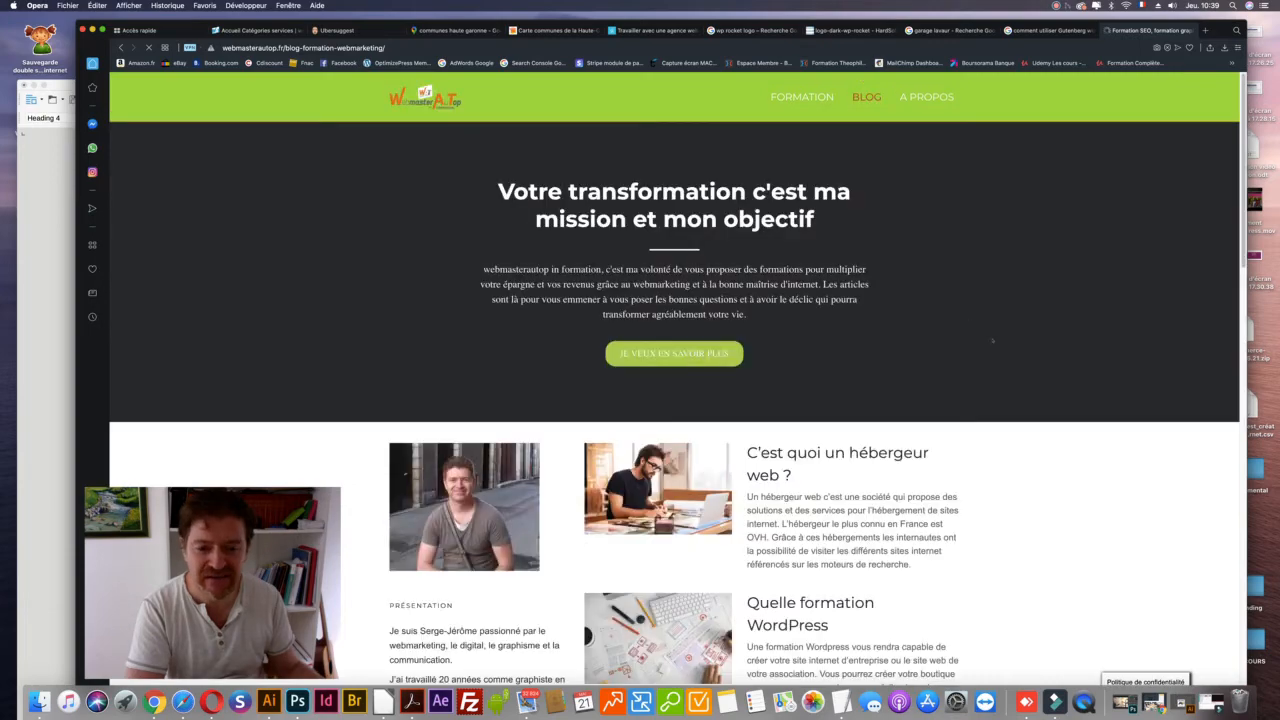
{"action": "scroll", "coordinate": [992, 341], "scroll_direction": "down", "scroll_amount": 10}
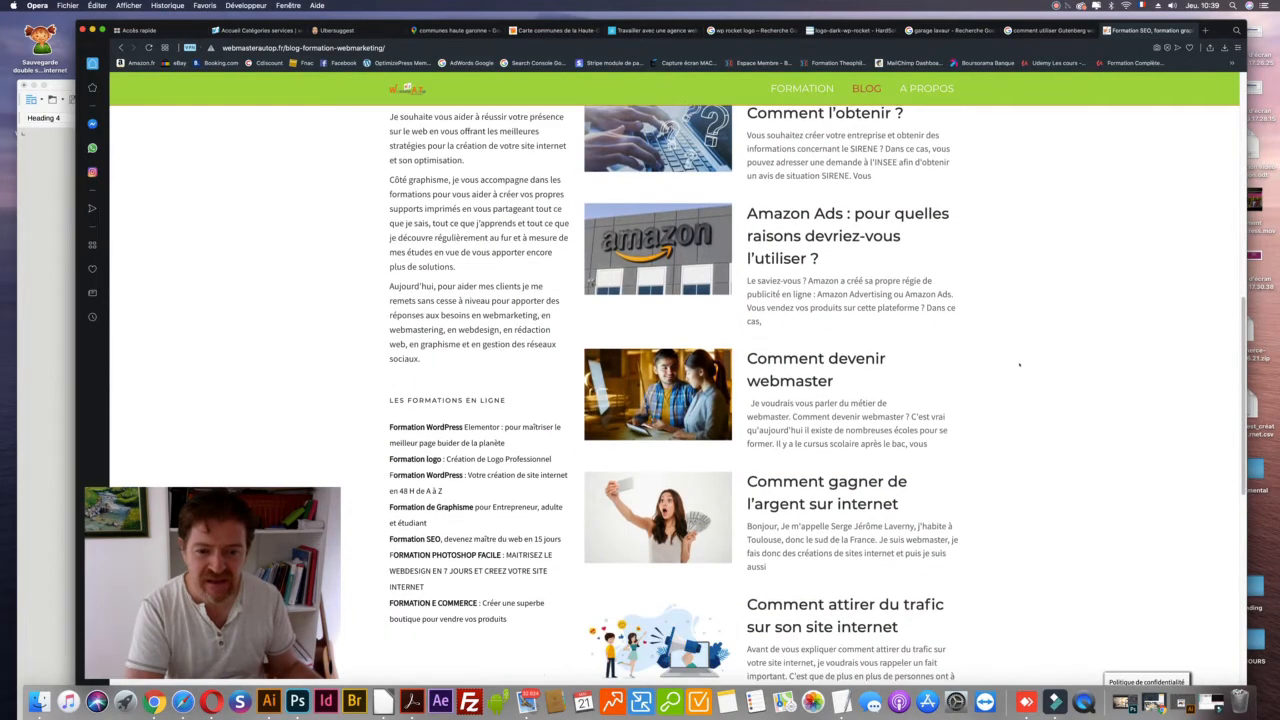
- Page through the older blog articles and look over their titles down to the end of the third page
{"action": "scroll", "coordinate": [1019, 365], "scroll_direction": "down", "scroll_amount": 3}
{"action": "scroll", "coordinate": [680, 486], "scroll_direction": "down", "scroll_amount": 7}
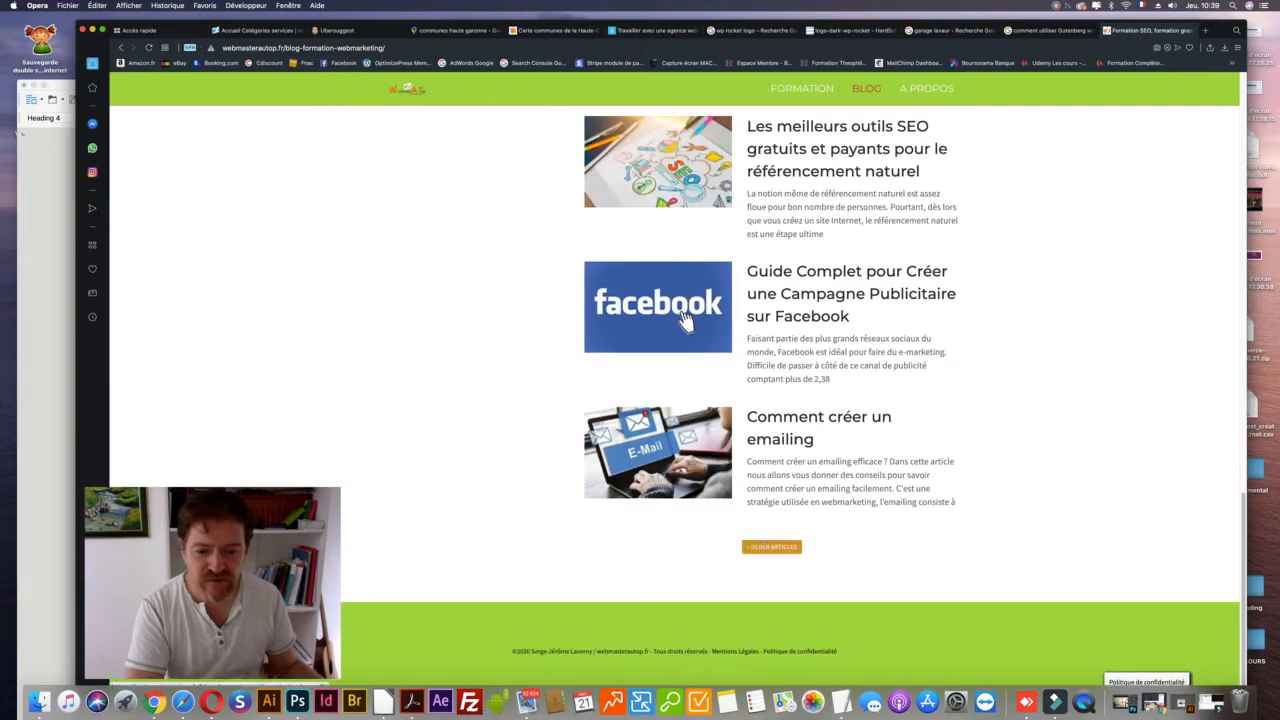
{"action": "left_click", "coordinate": [771, 546]}
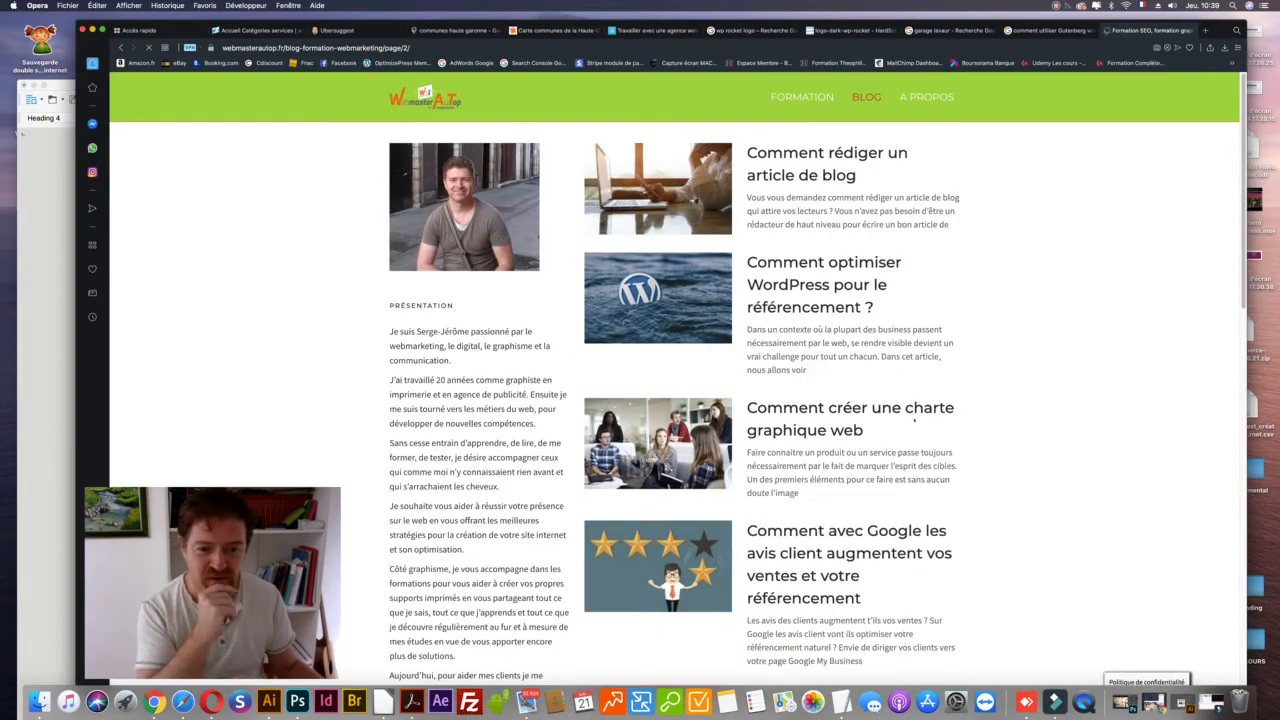
{"action": "scroll", "coordinate": [1118, 451], "scroll_direction": "down", "scroll_amount": 6}
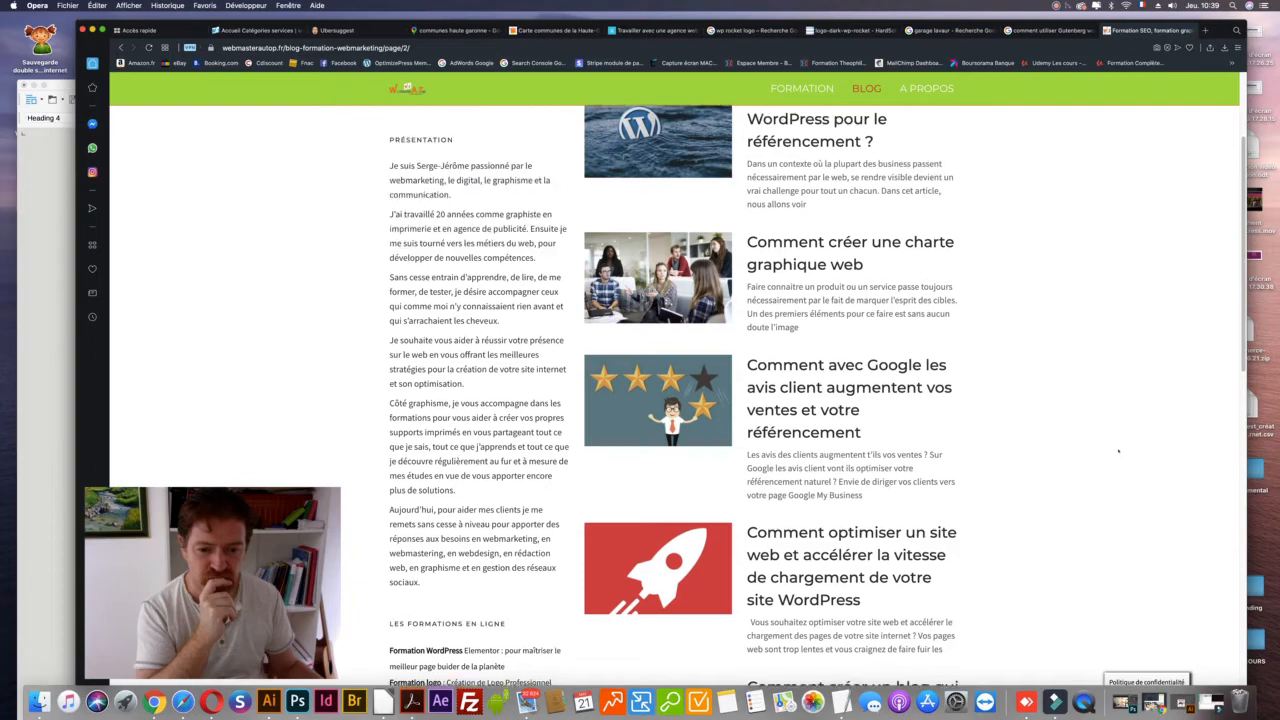
{"action": "scroll", "coordinate": [1118, 451], "scroll_direction": "down", "scroll_amount": 6}
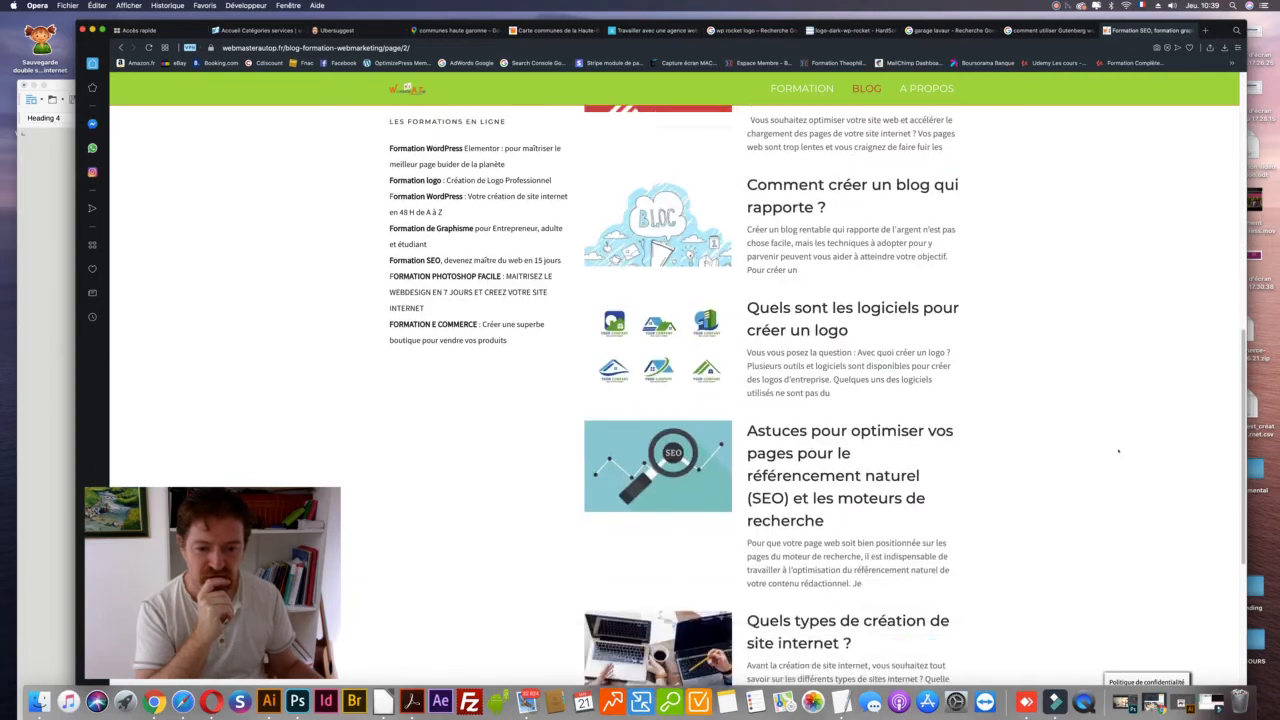
{"action": "scroll", "coordinate": [1118, 451], "scroll_direction": "down", "scroll_amount": 4}
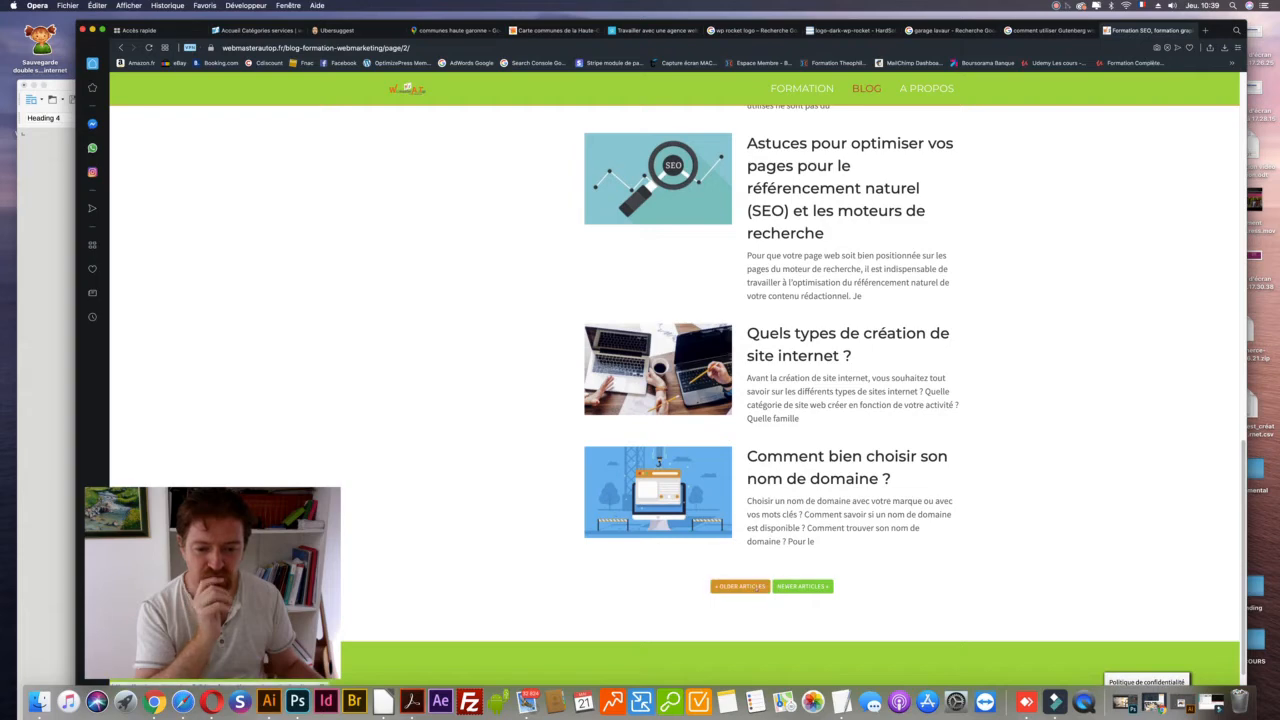
{"action": "left_click", "coordinate": [740, 586]}
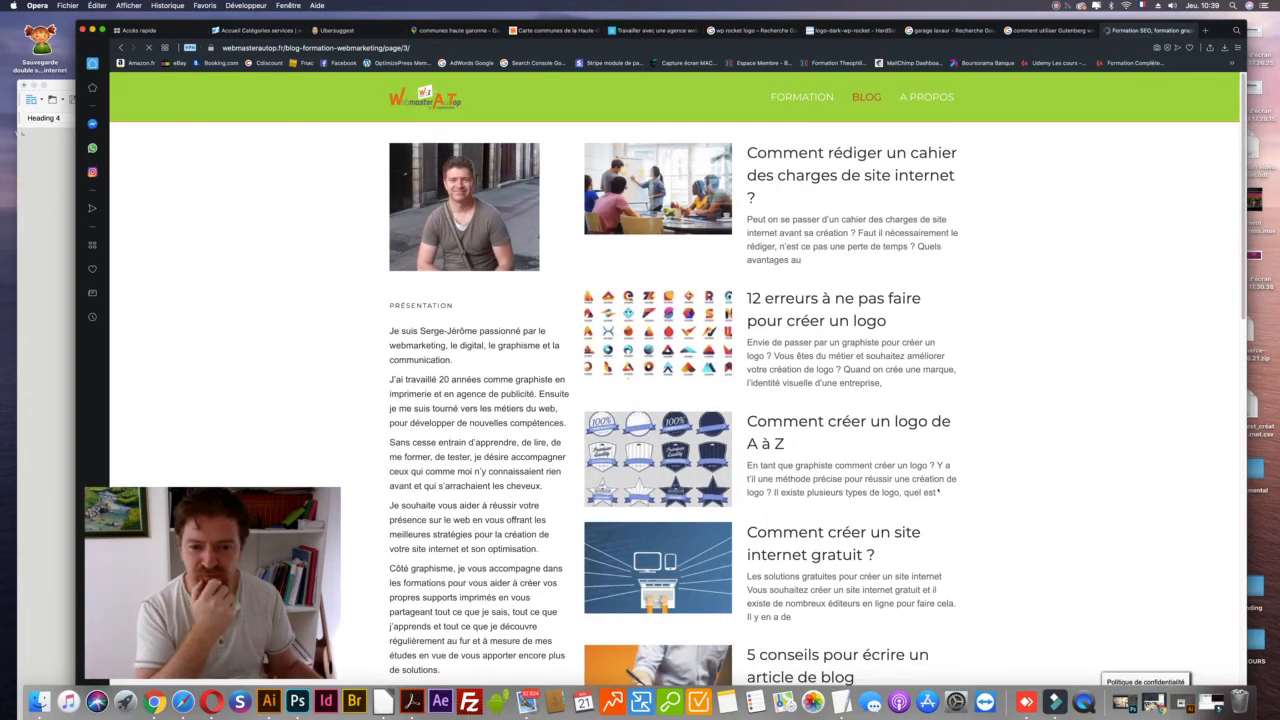
{"action": "scroll", "coordinate": [938, 489], "scroll_direction": "down", "scroll_amount": 5}
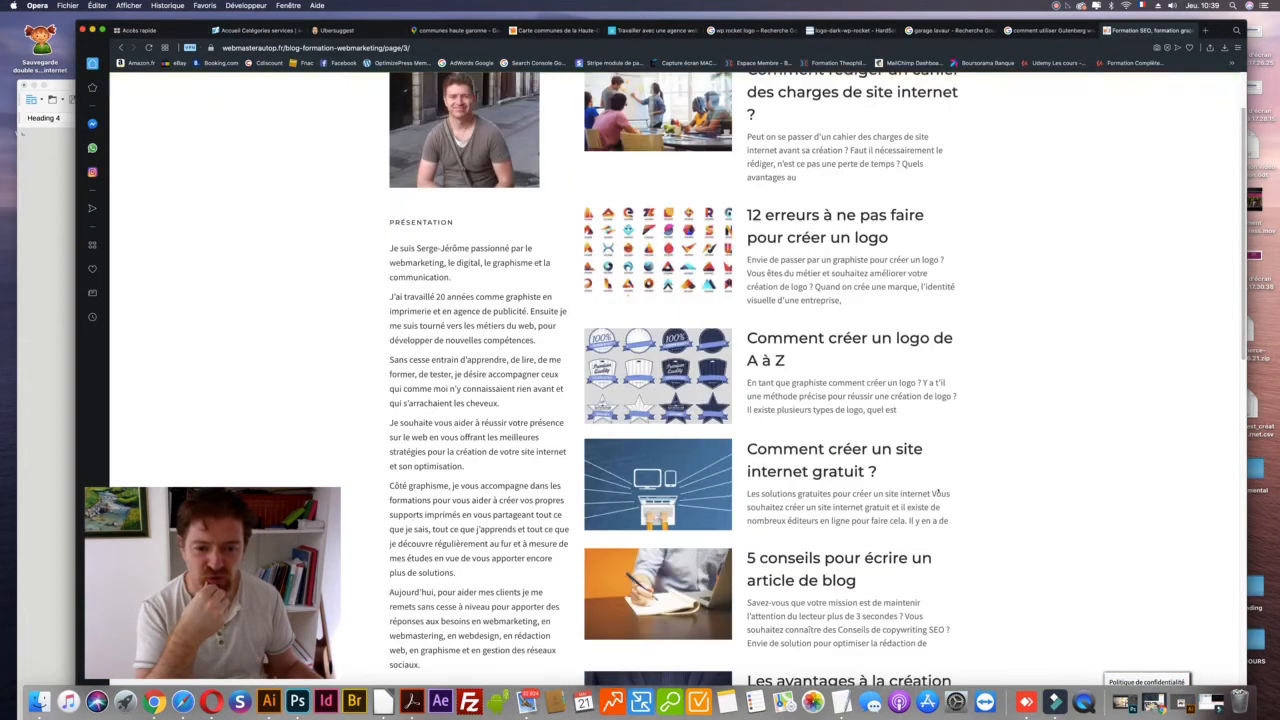
{"action": "scroll", "coordinate": [1032, 504], "scroll_direction": "down", "scroll_amount": 7}
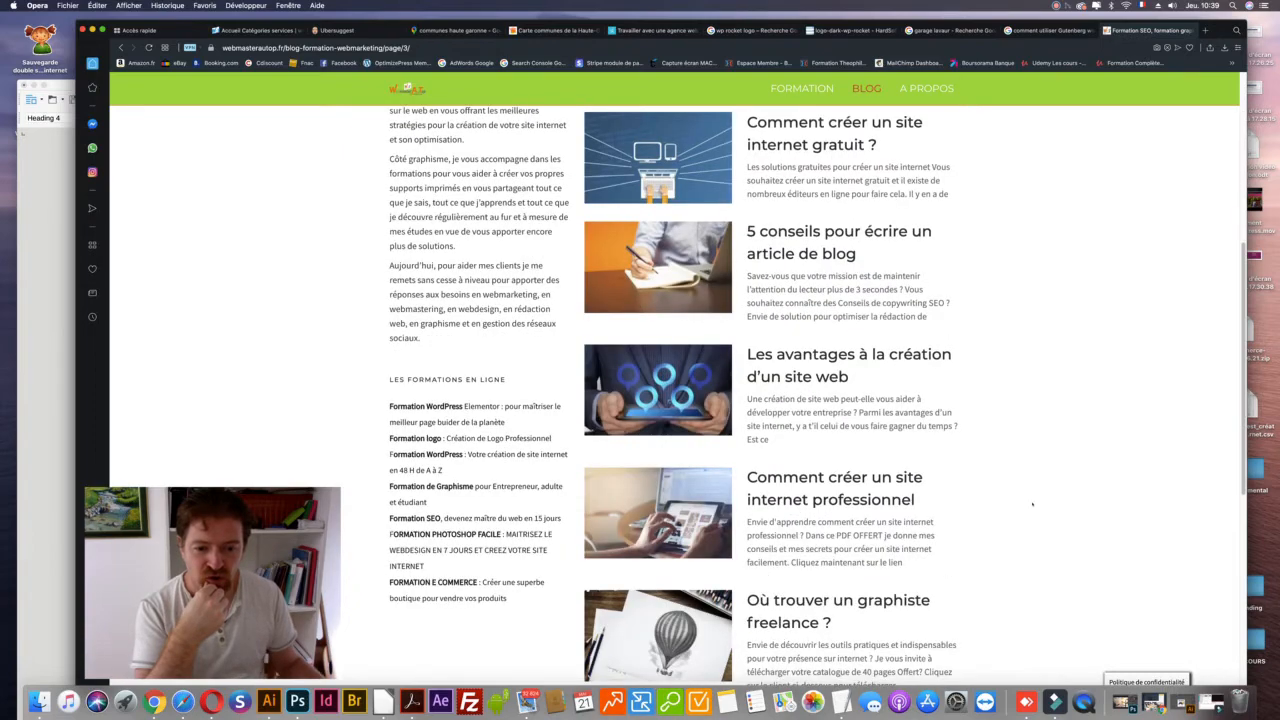
{"action": "scroll", "coordinate": [1032, 504], "scroll_direction": "down", "scroll_amount": 4}
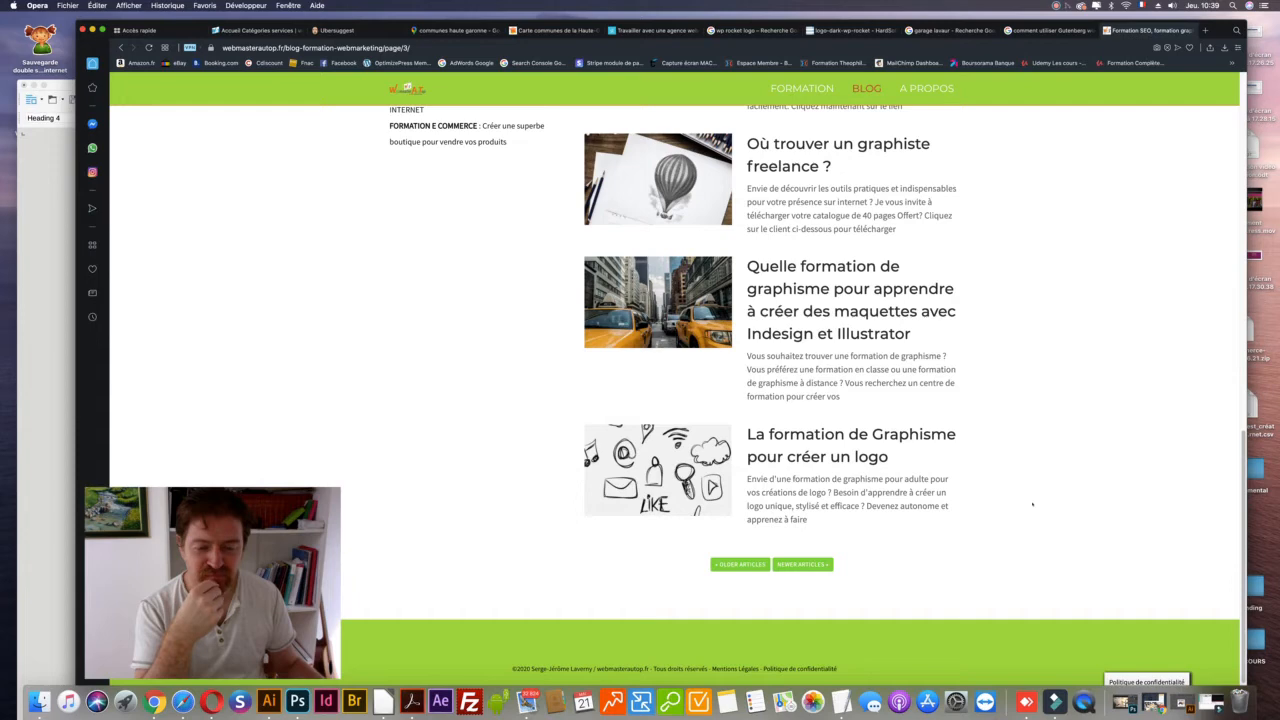
- Open "Pourquoi créer un site internet pour votre entreprise ?" from the fourth blog page and select its web address
{"action": "left_click", "coordinate": [740, 564]}
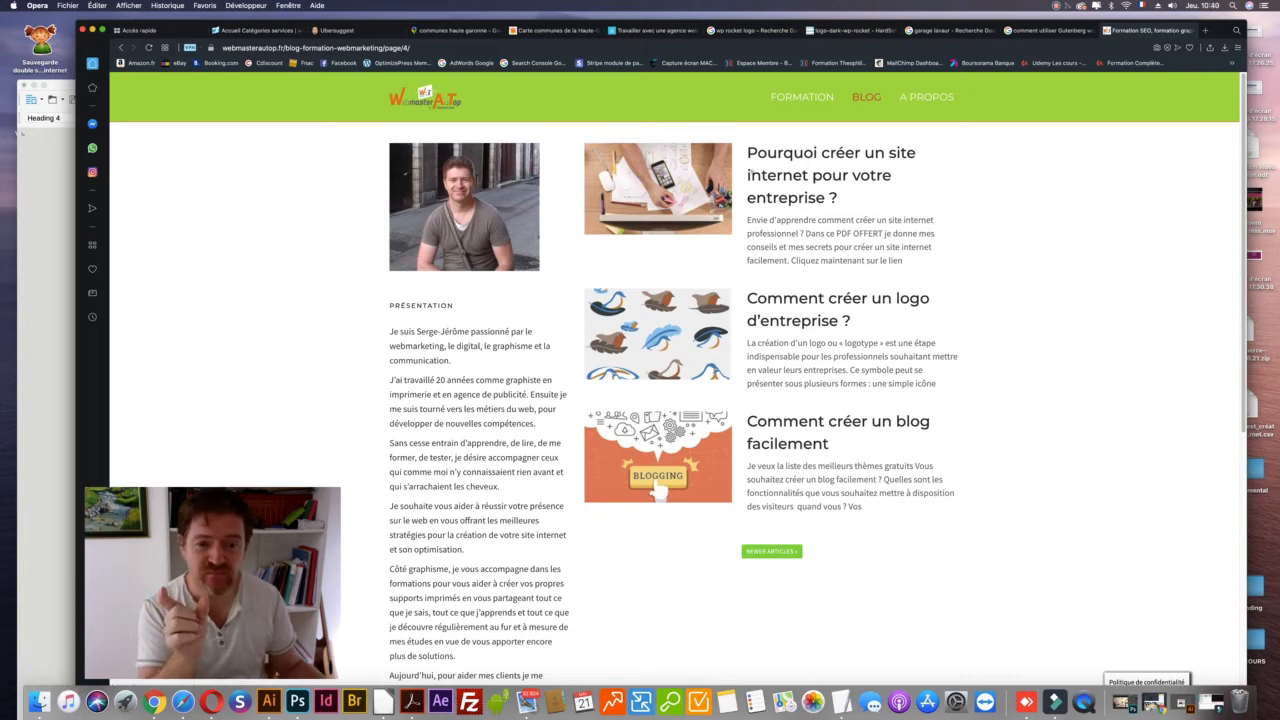
{"action": "left_click", "coordinate": [820, 175]}
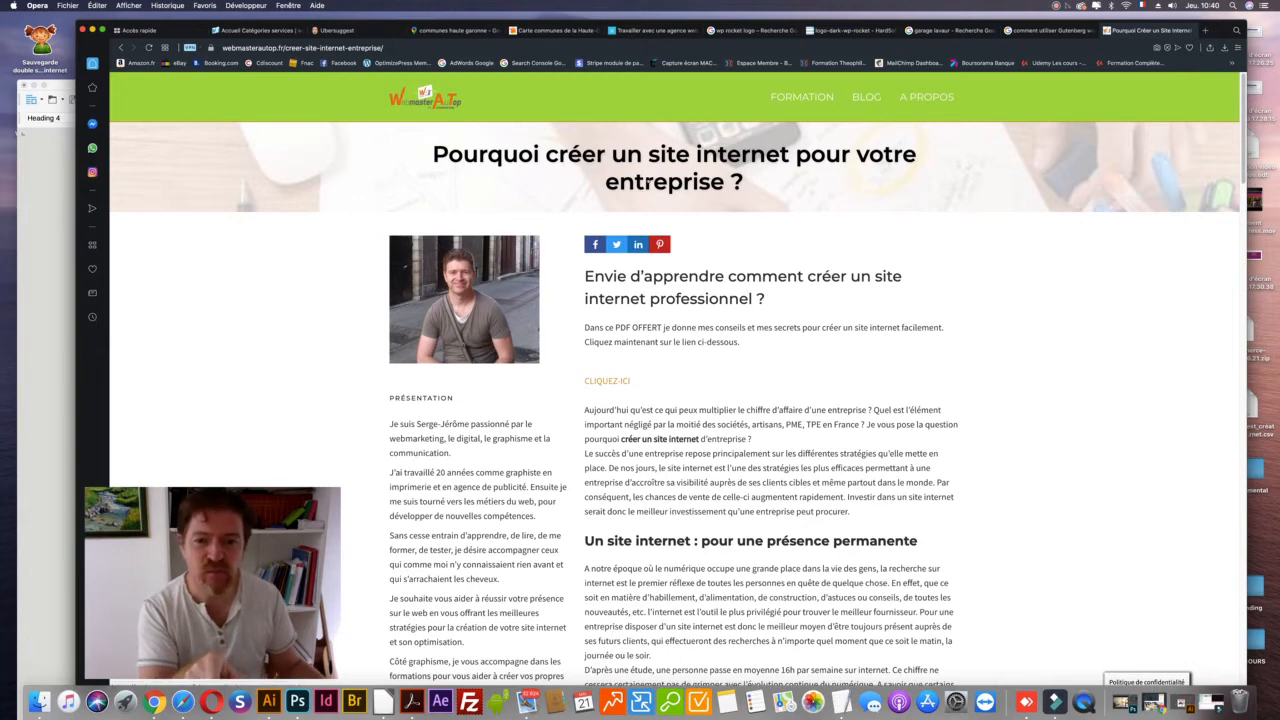
{"action": "key", "text": "super+l"}
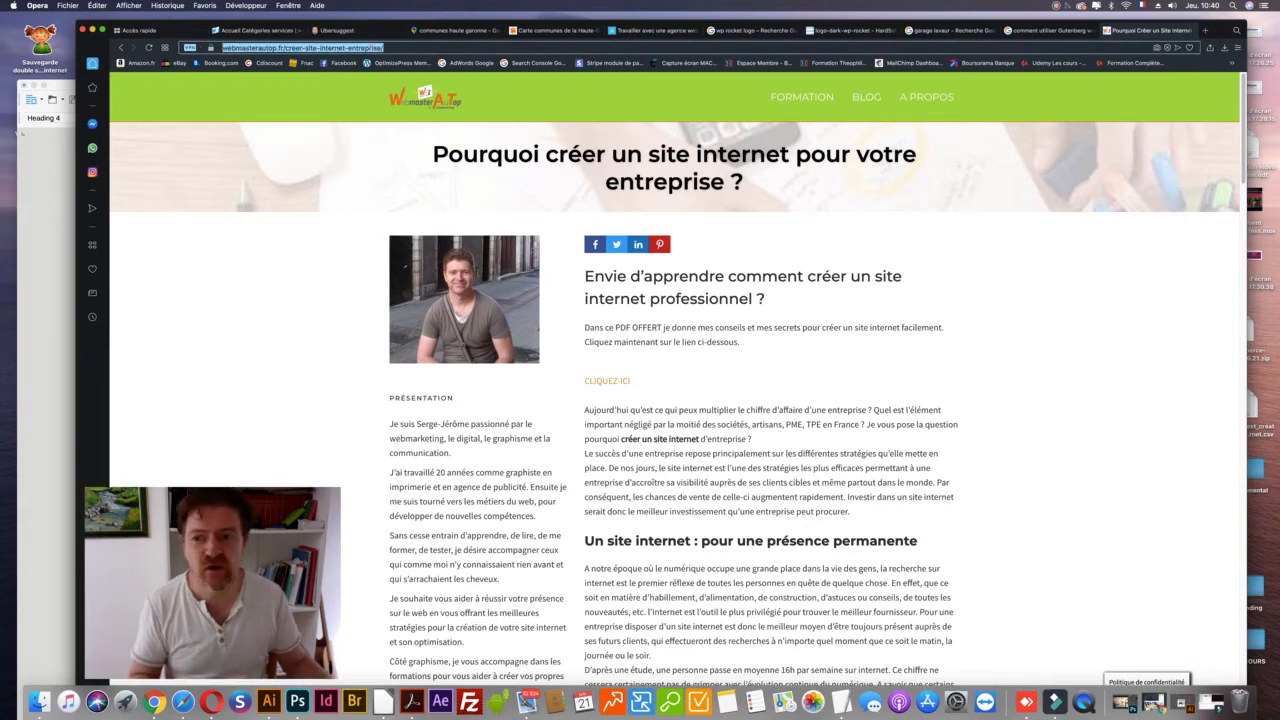
- Switch to Safari and add an H2 heading block after the article's last paragraph
{"action": "key", "text": "super+Tab"}
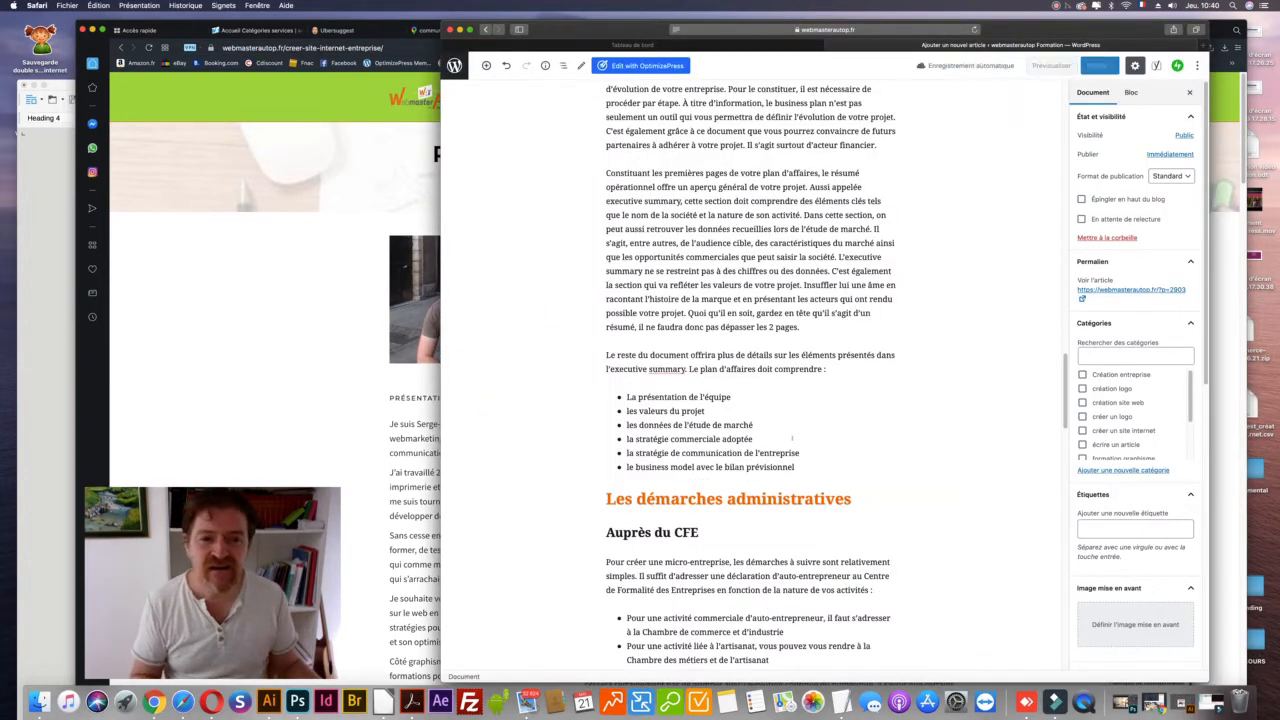
{"action": "scroll", "coordinate": [792, 438], "scroll_direction": "down", "scroll_amount": 15}
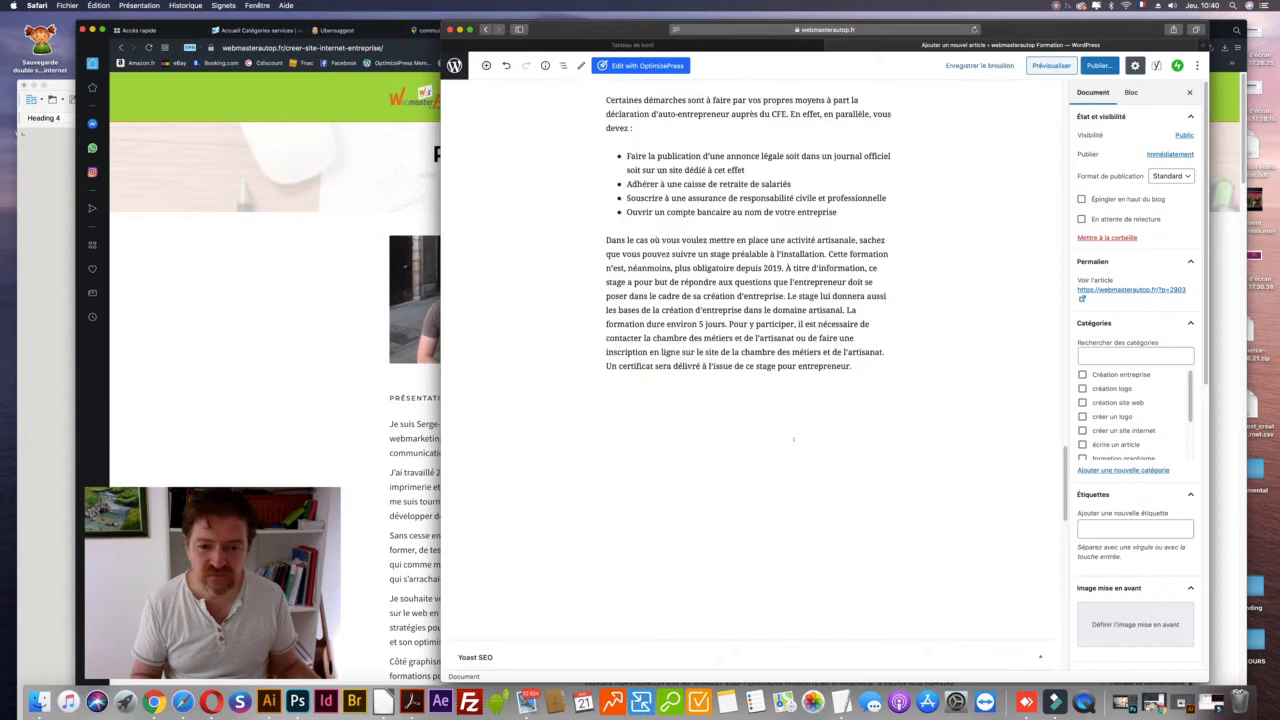
{"action": "left_click", "coordinate": [858, 368]}
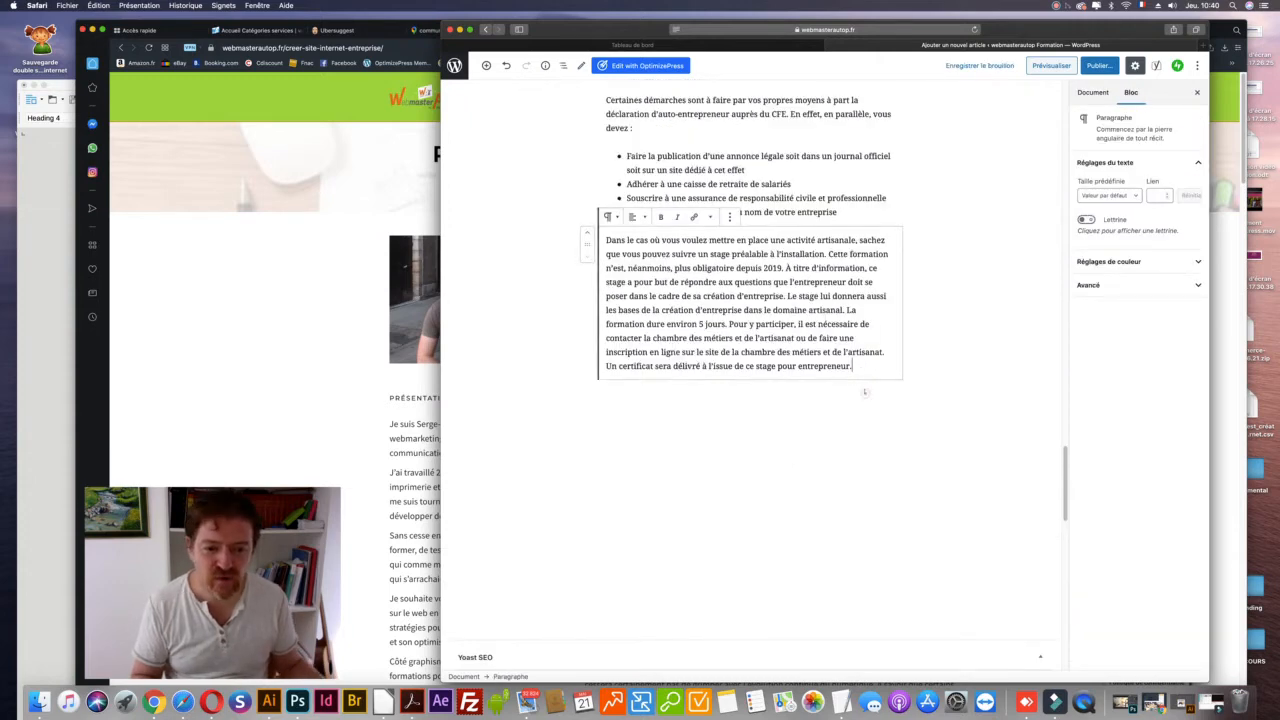
{"action": "scroll", "coordinate": [875, 380], "scroll_direction": "down", "scroll_amount": 1}
{"action": "left_click", "coordinate": [884, 365]}
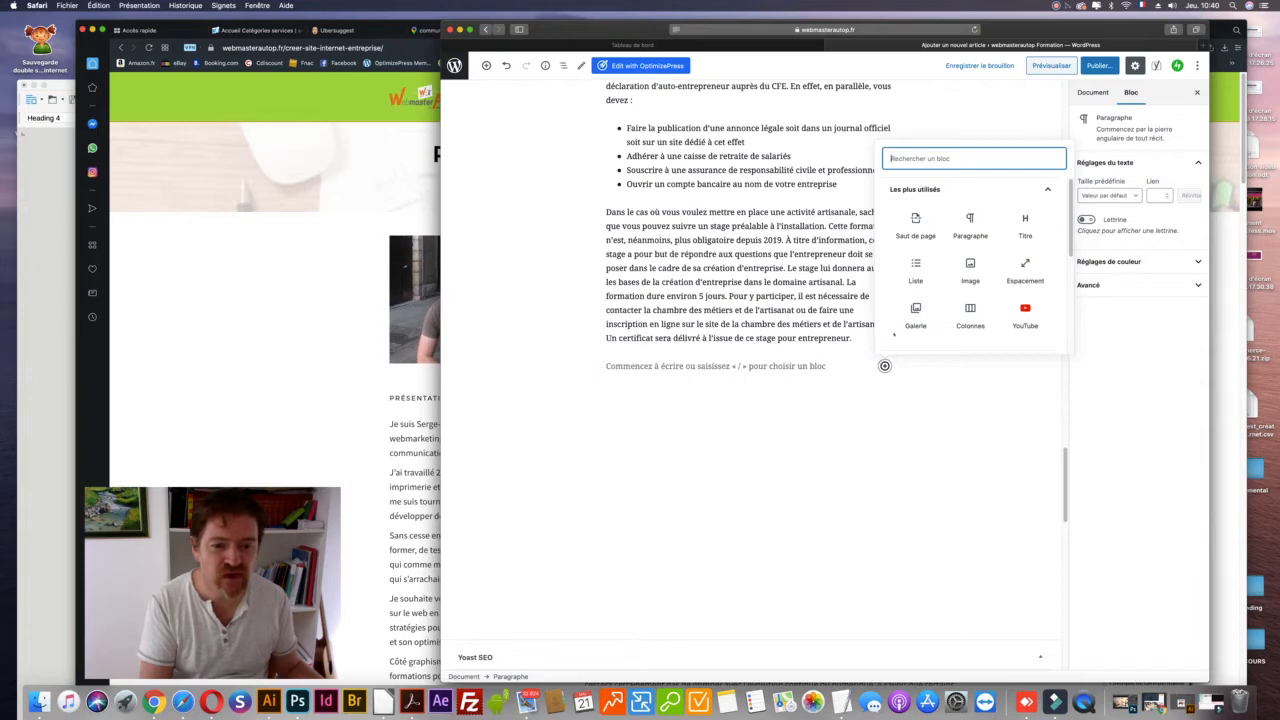
{"action": "left_click", "coordinate": [1024, 225]}
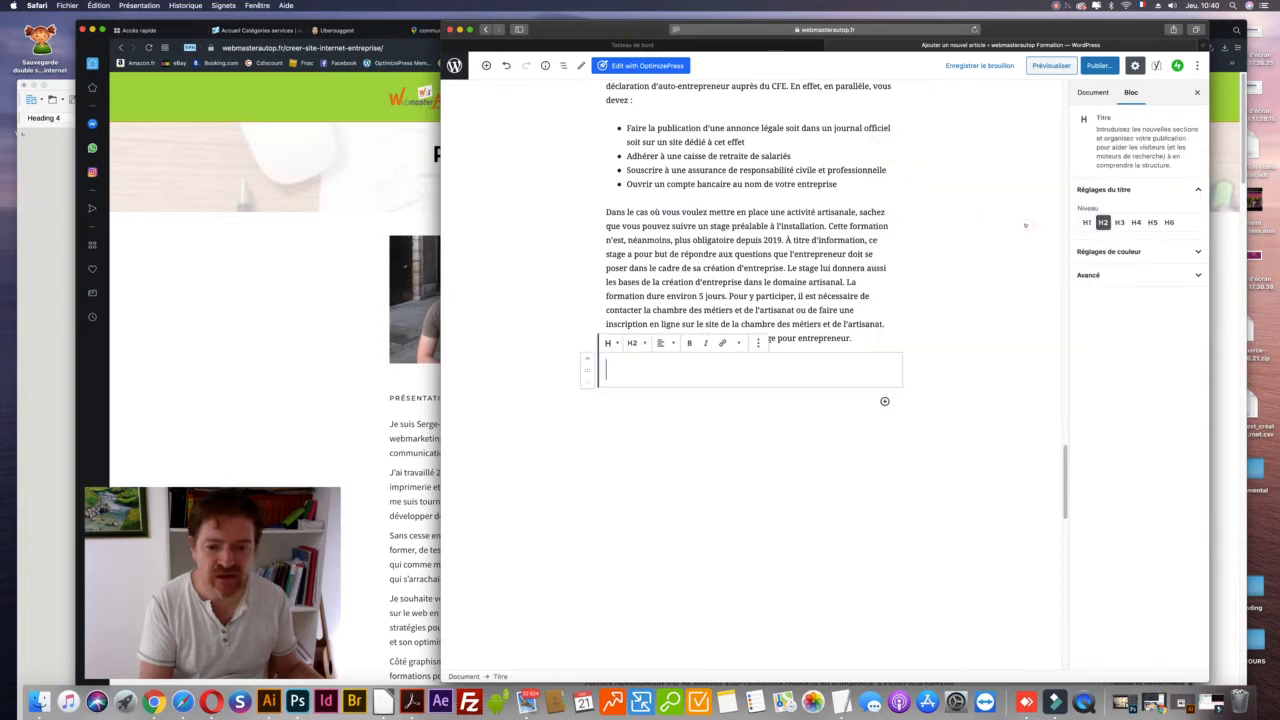
- Copy the title "Pourquoi créer un site internet pour votre entreprise ?" from the Opera page into the empty heading block in Safari
{"action": "left_click", "coordinate": [211, 701]}
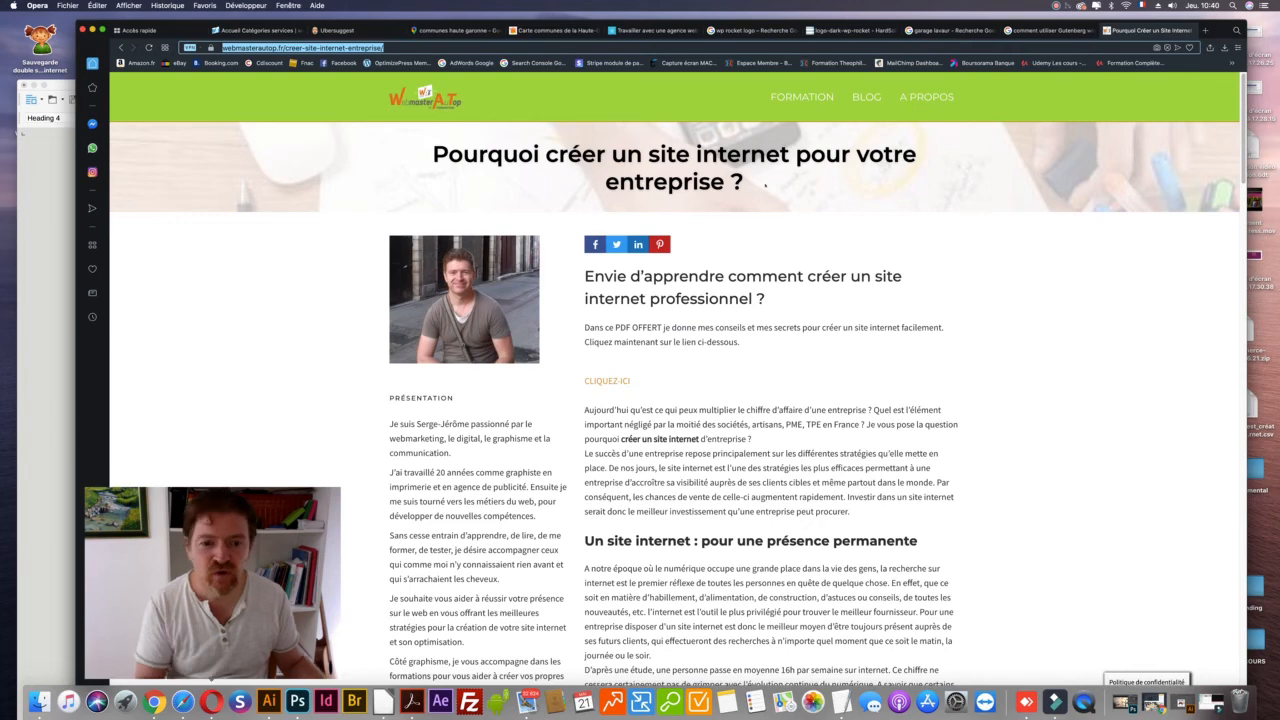
{"action": "left_click_drag", "start_coordinate": [428, 152], "coordinate": [745, 183]}
{"action": "key", "text": "super+c"}
{"action": "key", "text": "super+Tab"}
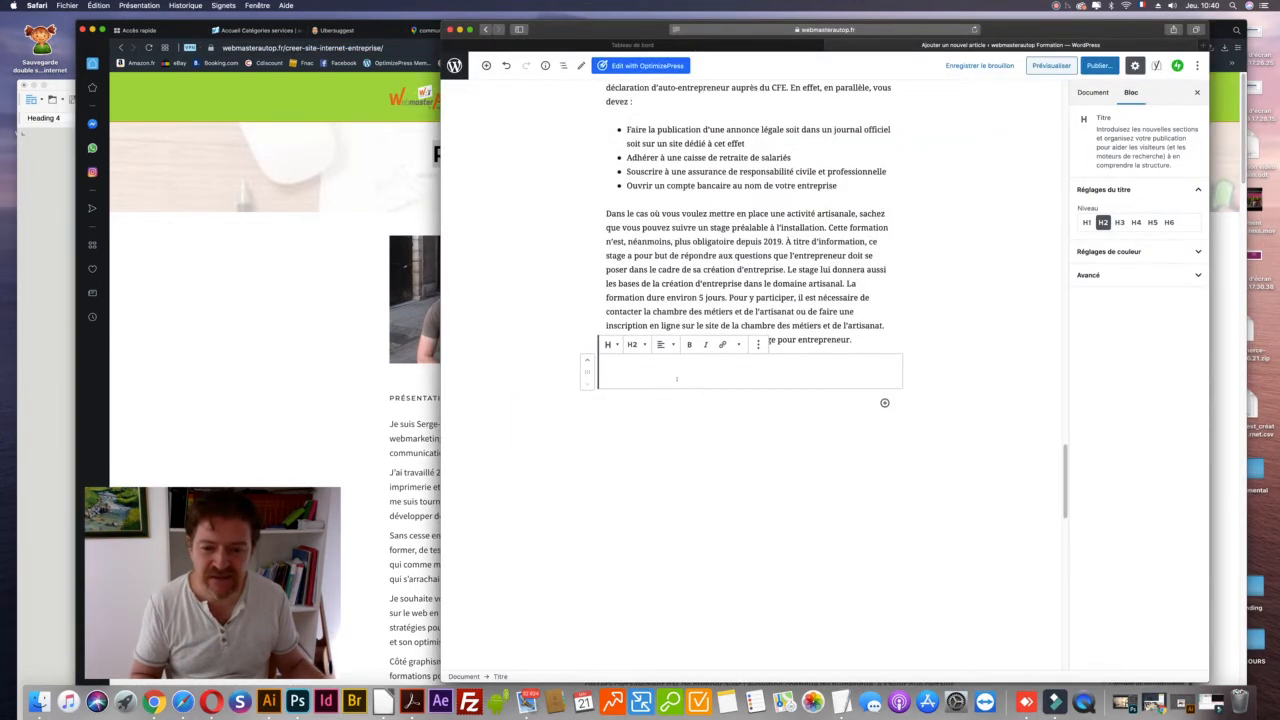
{"action": "key", "text": "super+v"}
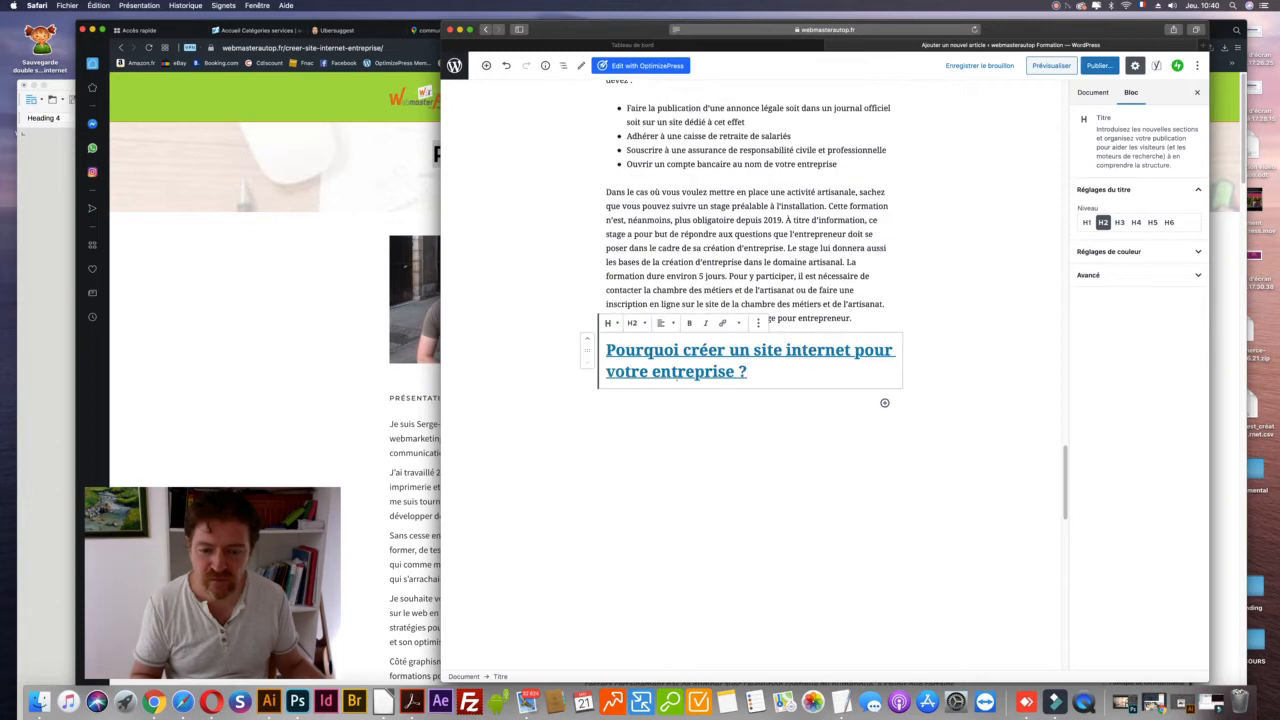
- Copy and clear the linked title from the heading block, replace the untitled TextEdit document's contents with it, and copy the plain text
{"action": "key", "text": "super+a"}
{"action": "key", "text": "super+c"}
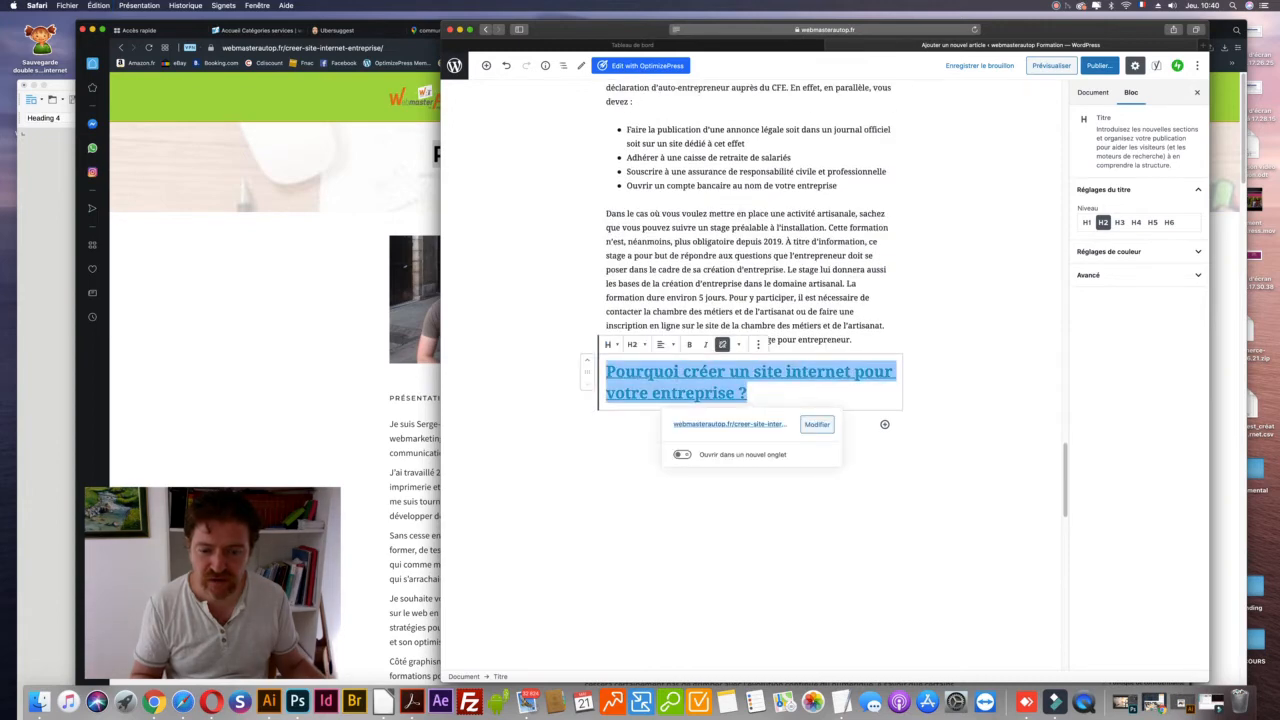
{"action": "key", "text": "BackSpace"}
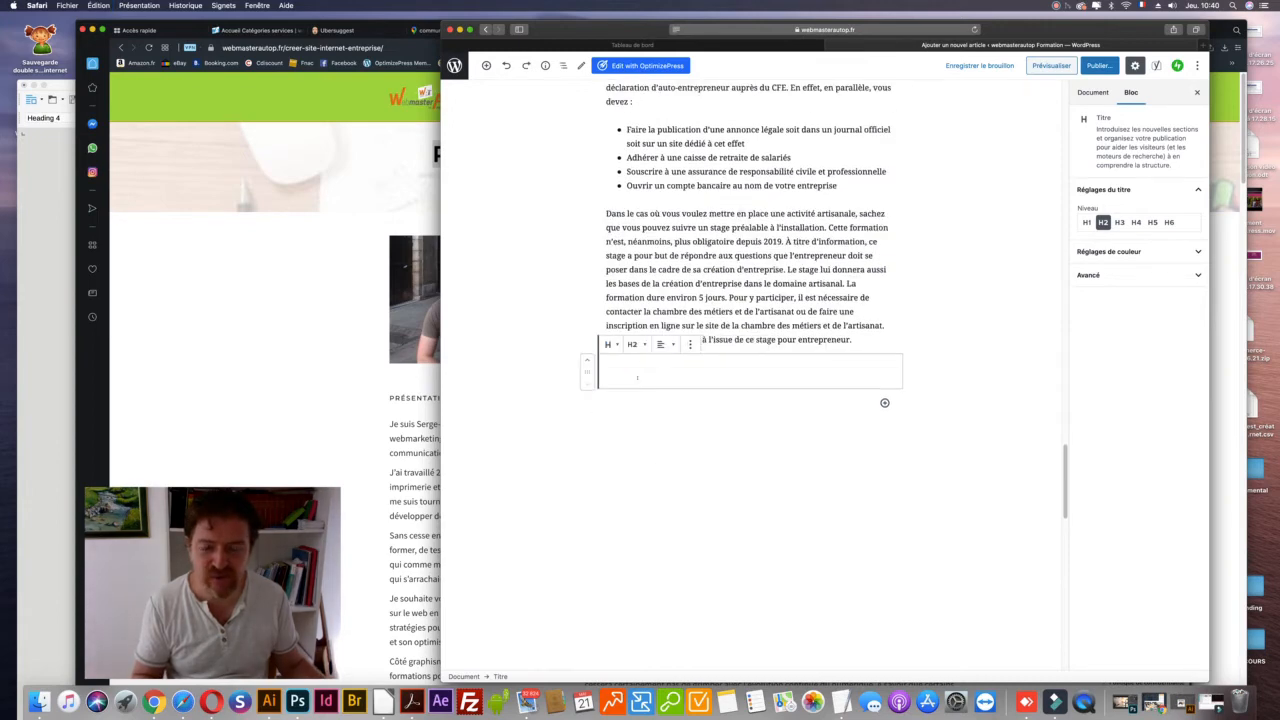
{"action": "key", "text": "super+Tab"}
{"action": "key", "text": "super+Tab"}
{"action": "key", "text": "Tab"}
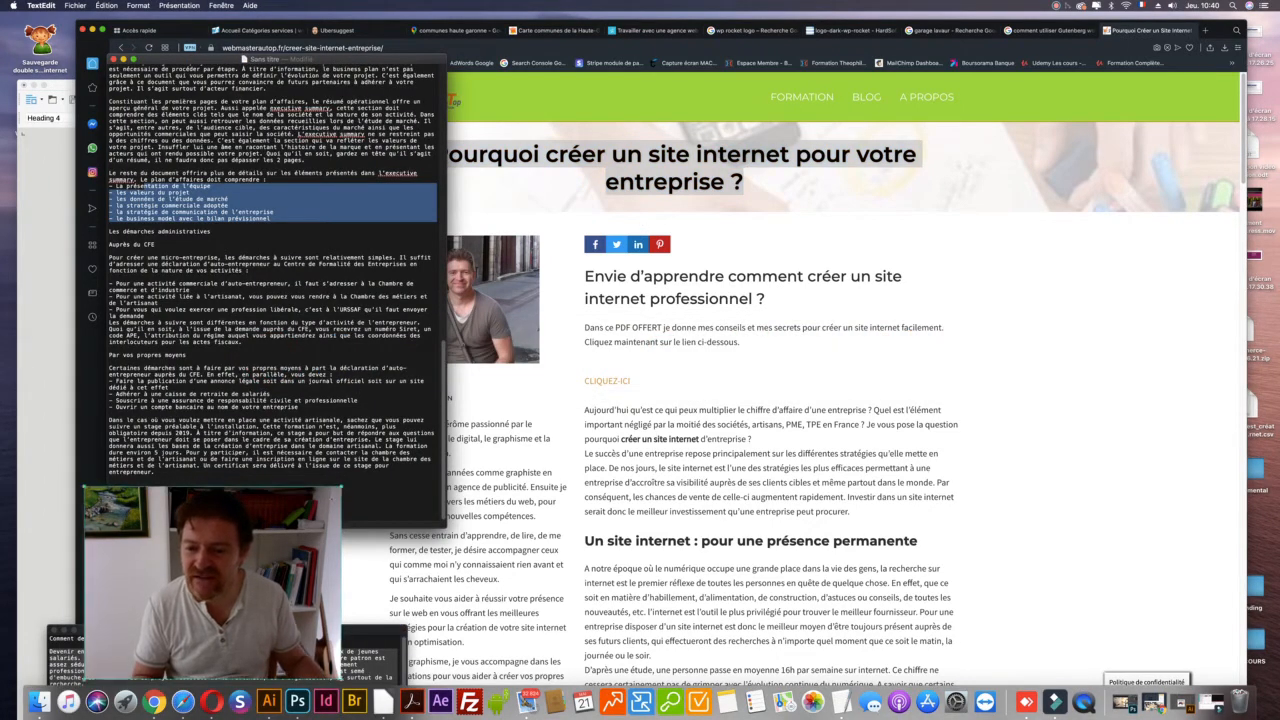
{"action": "left_click_drag", "start_coordinate": [250, 58], "coordinate": [582, 74]}
{"action": "key", "text": "super+a"}
{"action": "key", "text": "super+v"}
{"action": "key", "text": "super+a"}
{"action": "key", "text": "super+c"}
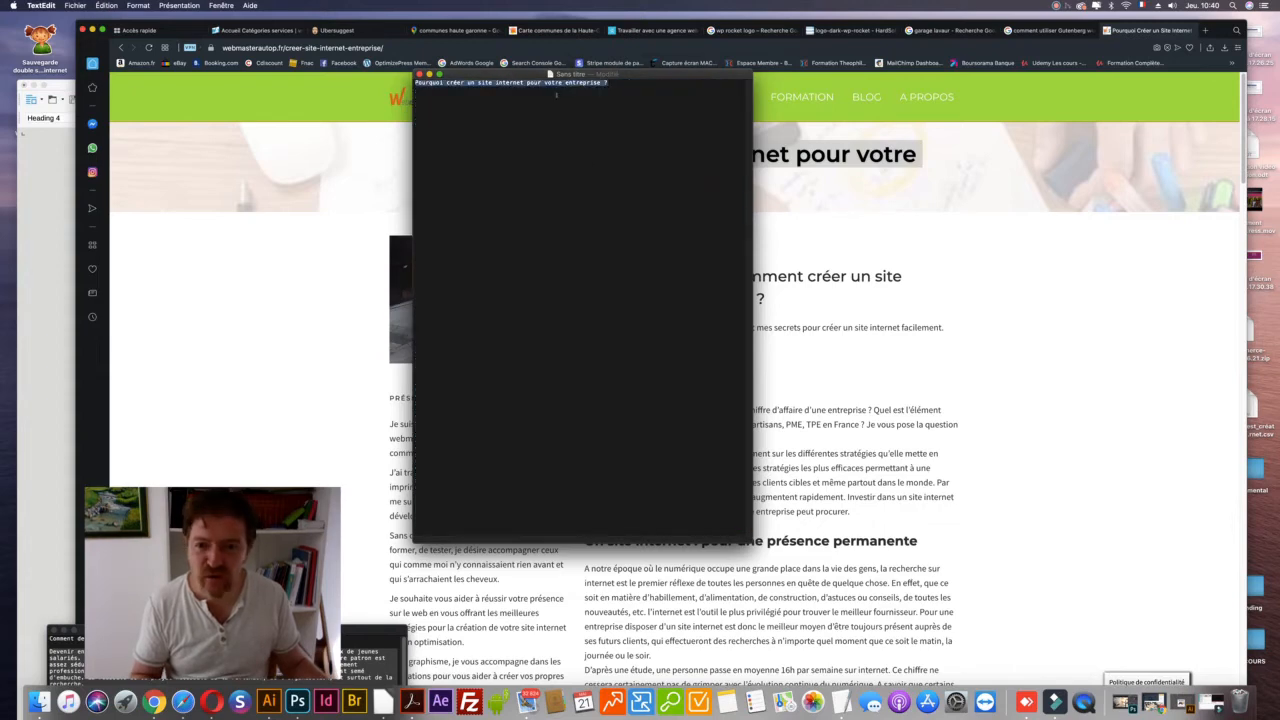
- Switch back to Safari and fill the empty heading block with the unlinked title "Pourquoi créer un site internet pour votre entreprise ?"
{"action": "key", "text": "super+Tab"}
{"action": "key", "text": "super+Tab"}
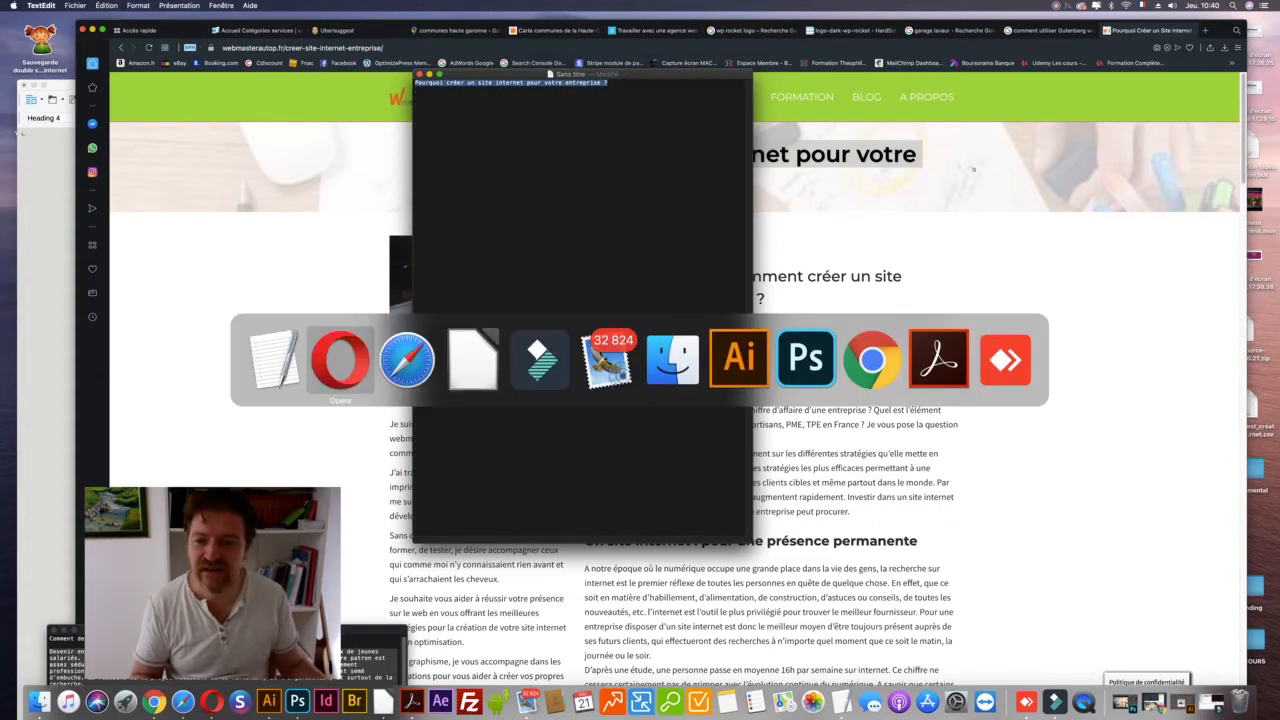
{"action": "key", "text": "super+v"}
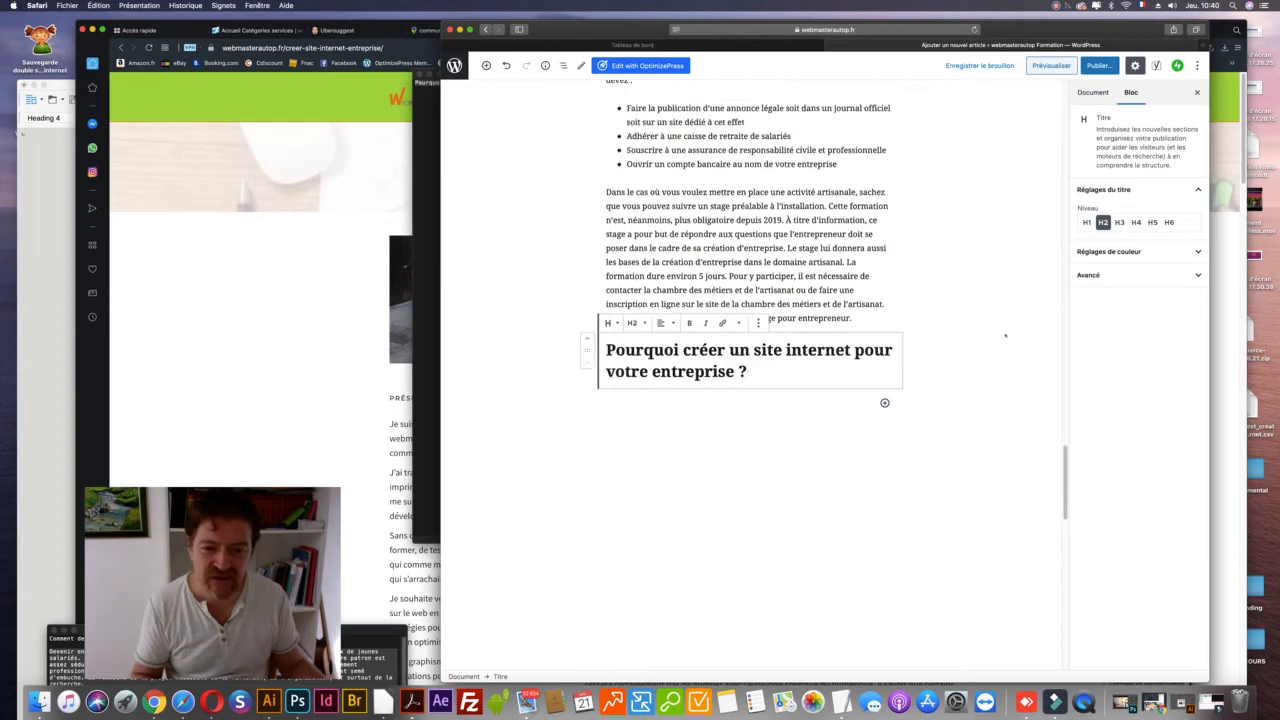
- Colour the whole "Pourquoi créer un site internet pour votre entreprise ?" heading text orange and leave the colour palette
{"action": "key", "text": "super+a"}
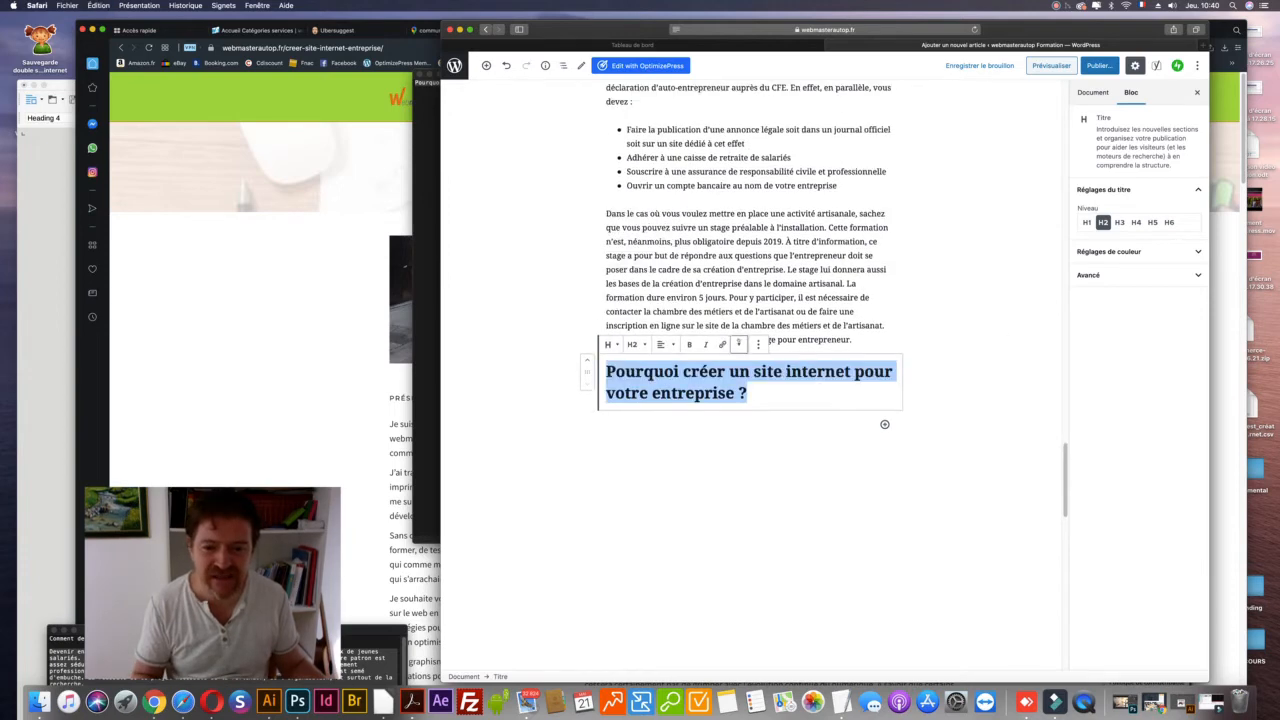
{"action": "left_click", "coordinate": [739, 344]}
{"action": "left_click", "coordinate": [666, 430]}
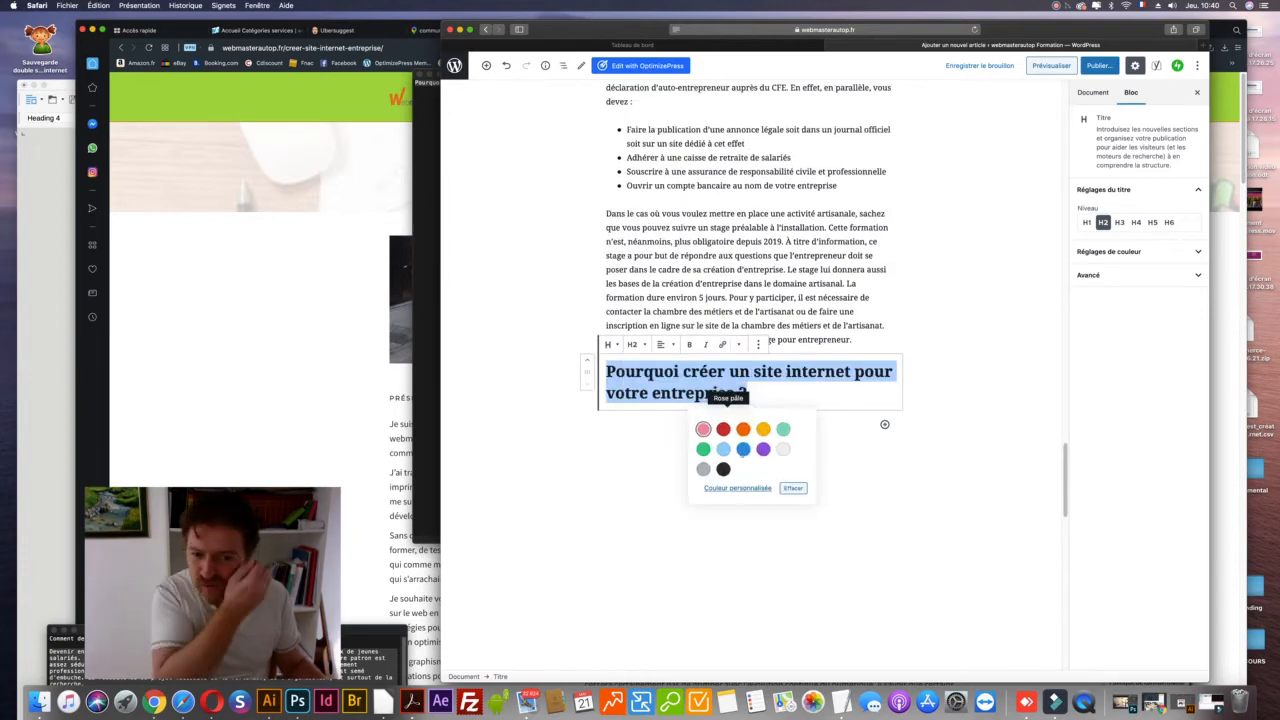
{"action": "left_click", "coordinate": [743, 429]}
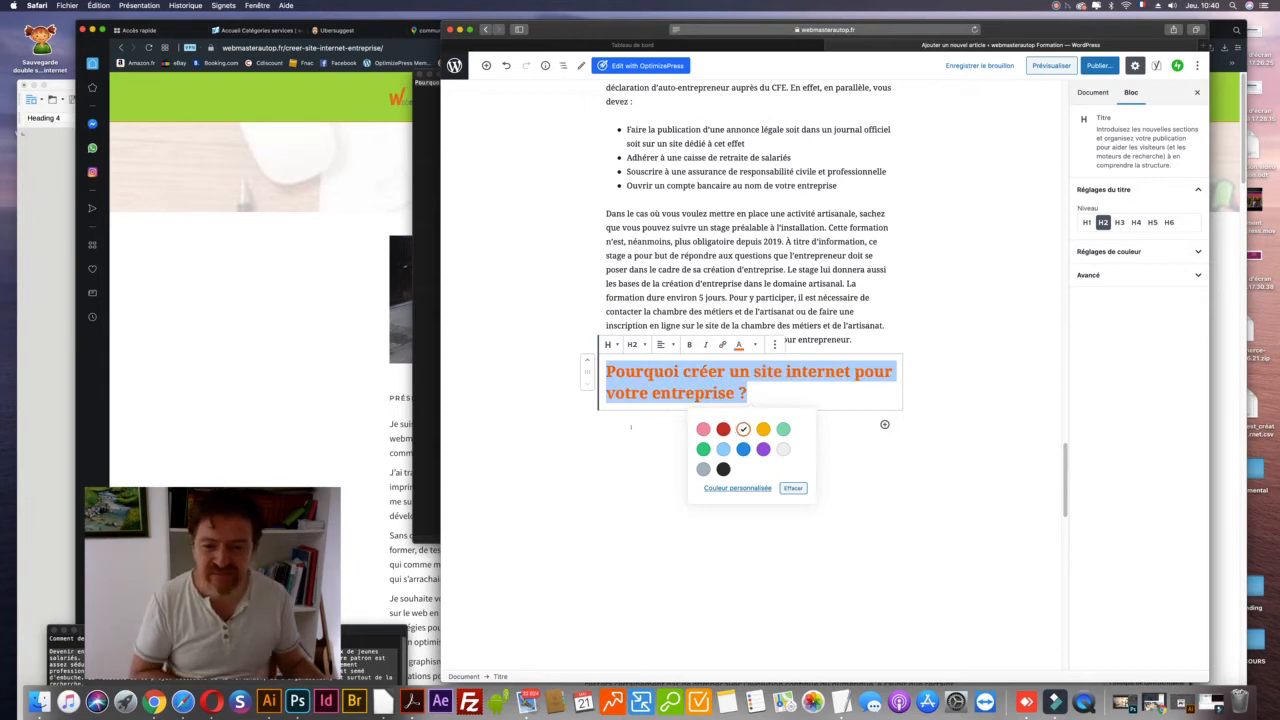
{"action": "left_click", "coordinate": [833, 418]}
- Add a paragraph below the orange heading reading "Vous pouvez consulter notre article qui vous donnera les conseils"
{"action": "left_click", "coordinate": [884, 424]}
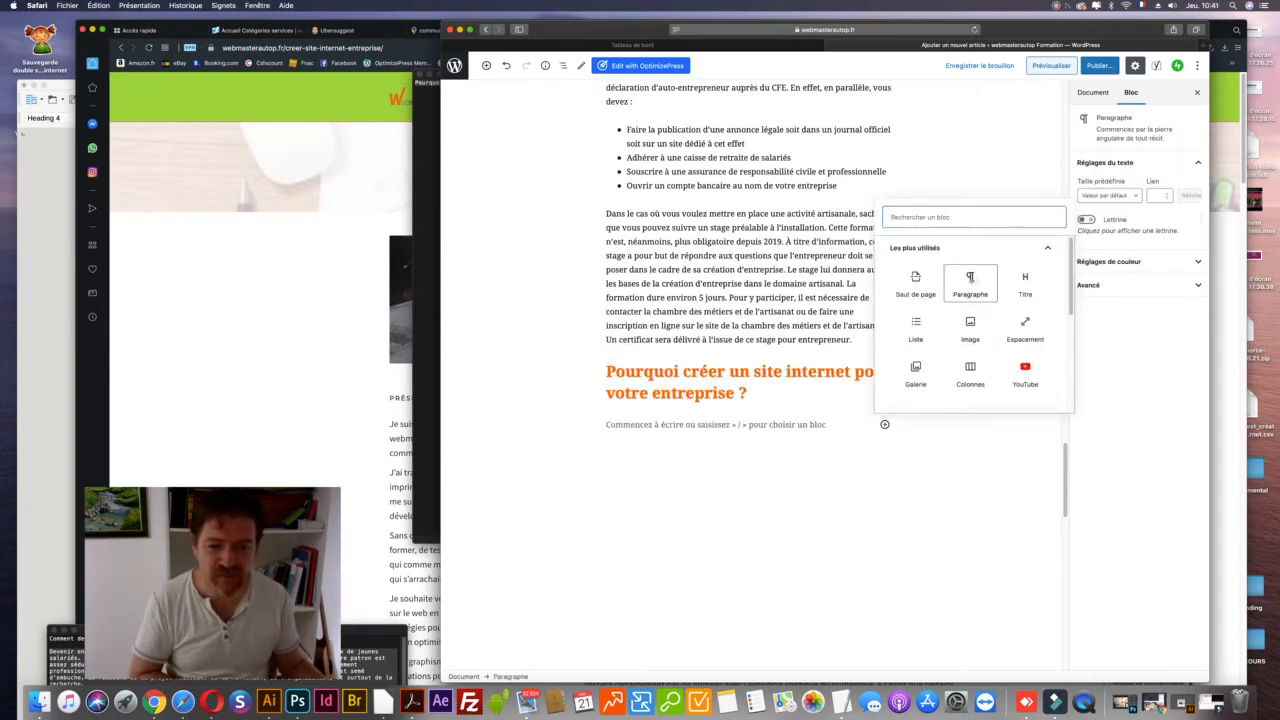
{"action": "left_click", "coordinate": [736, 420]}
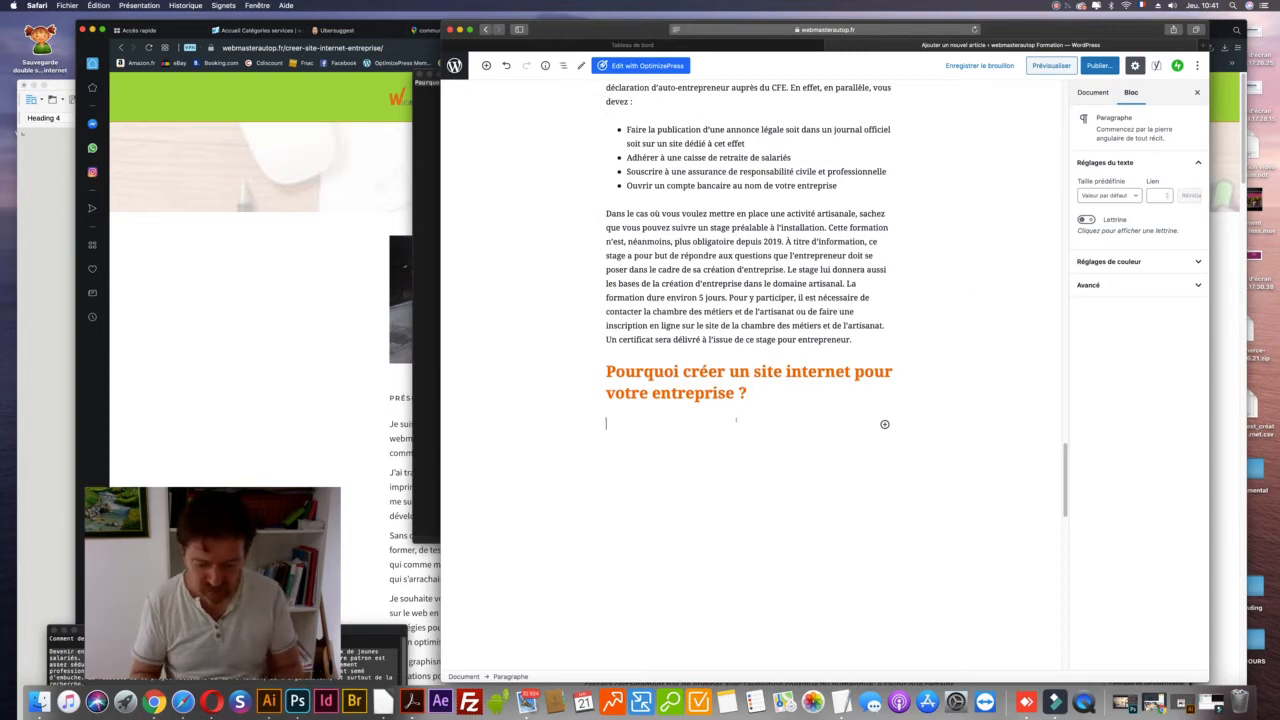
{"action": "type", "text": "Vous pouvez con"}
{"action": "type", "text": "sult"}
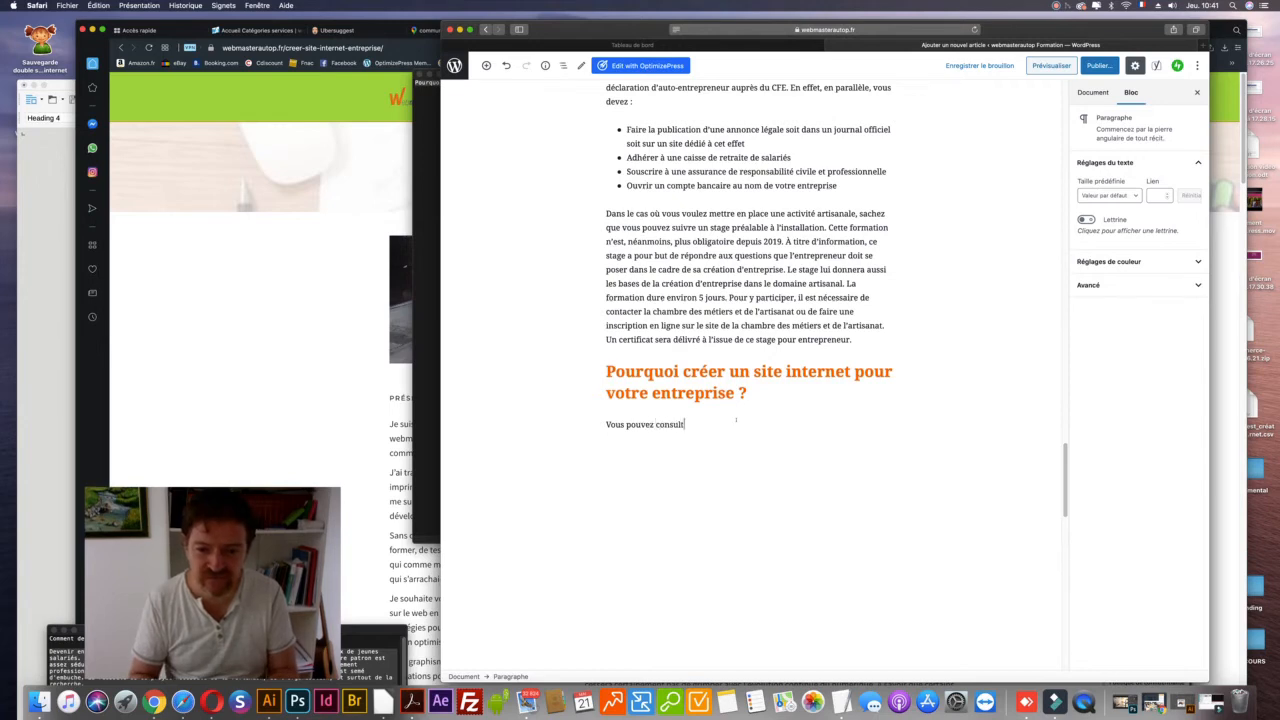
{"action": "type", "text": "er notre article qui"}
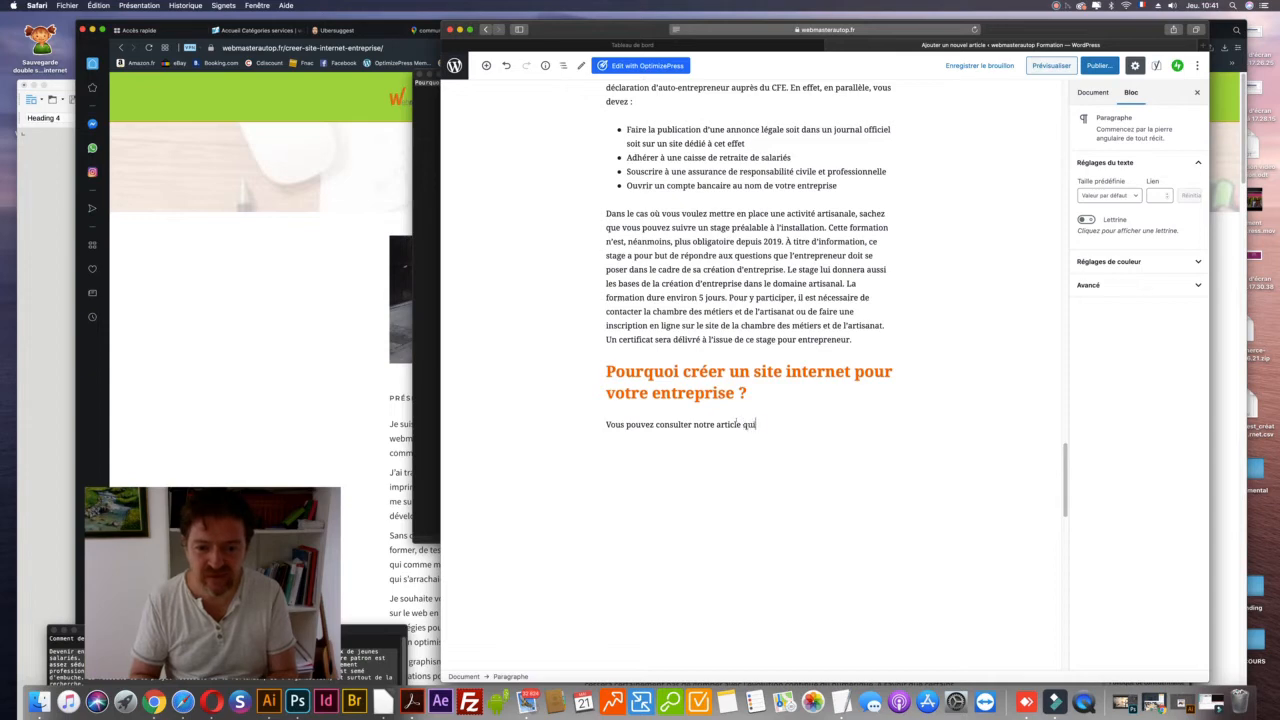
{"action": "type", "text": " vous donnera le"}
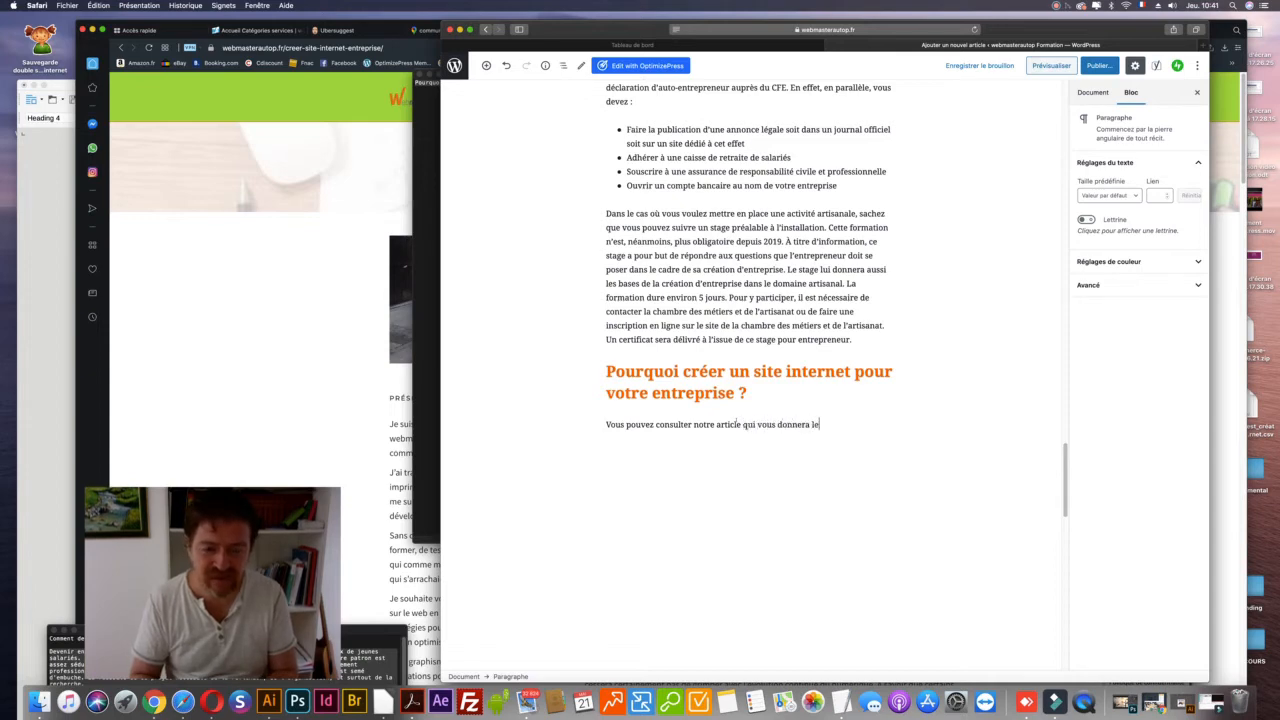
{"action": "type", "text": "s conseils"}
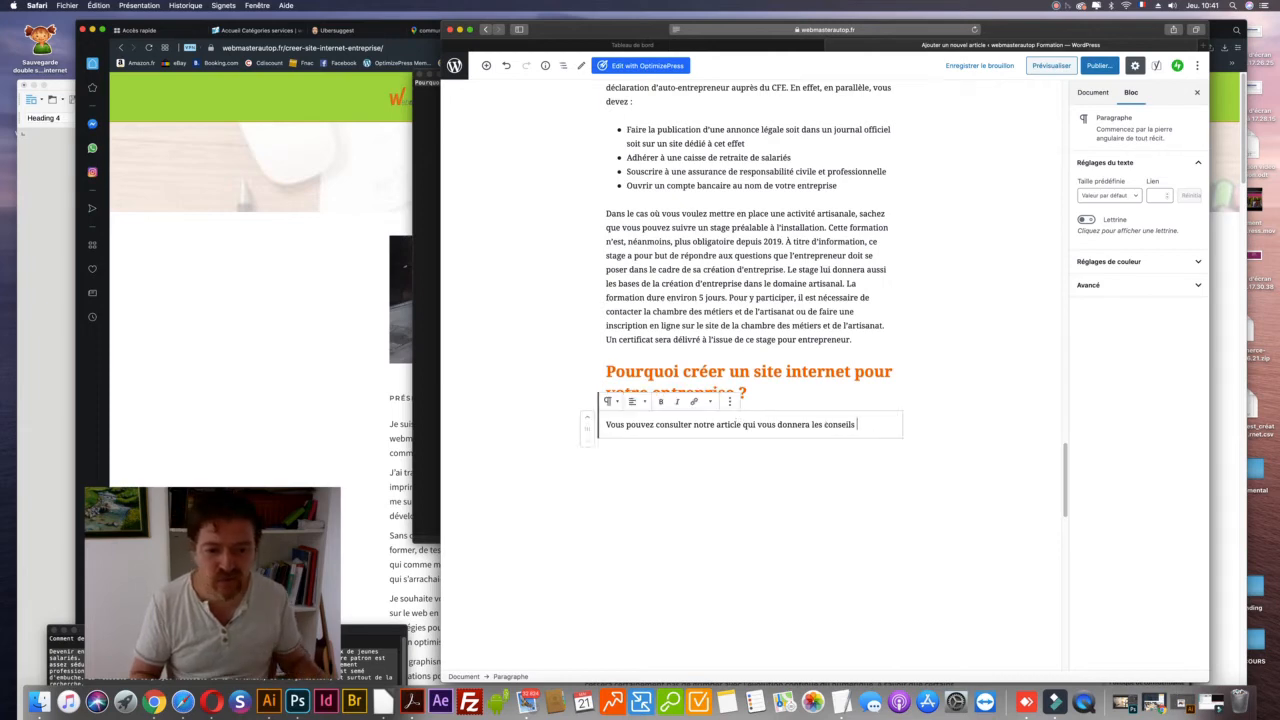
- Replace "les conseils" in the new paragraph with "de comprendre pourquoi il est indispensable aujourd'hui pour"
{"action": "left_click_drag", "start_coordinate": [812, 424], "coordinate": [860, 424]}
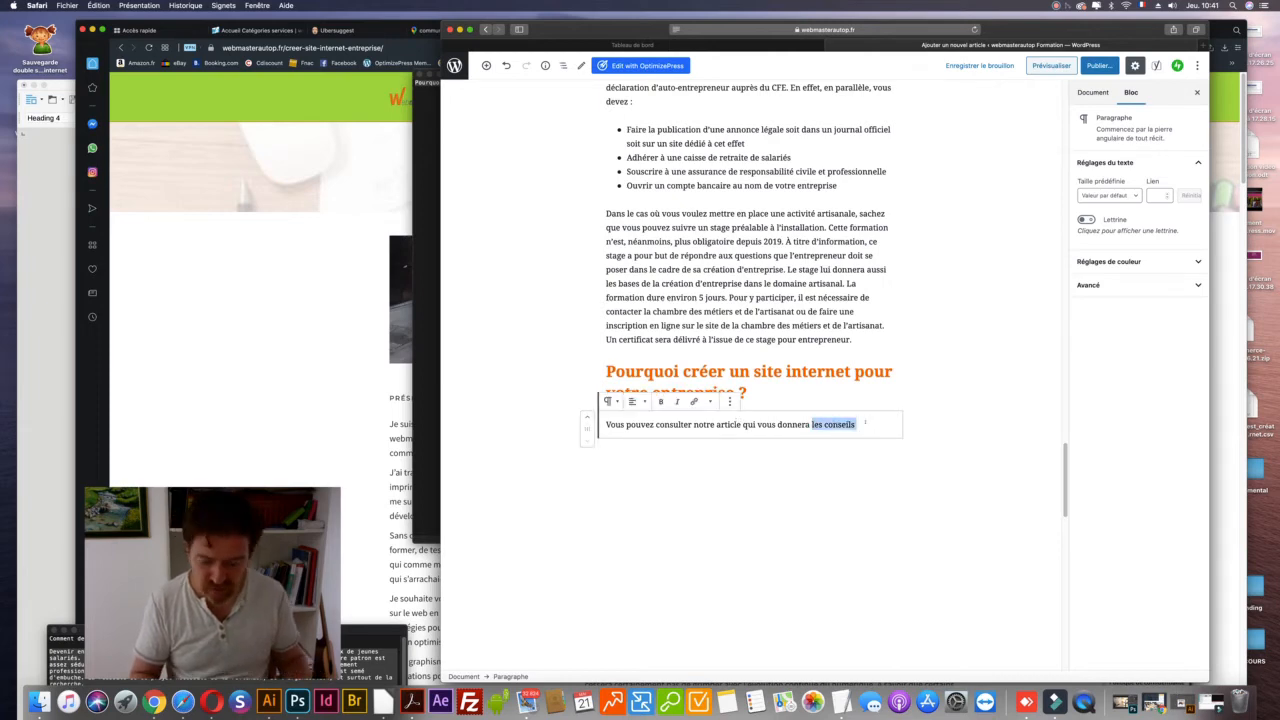
{"action": "type", "text": "de comprendre p"}
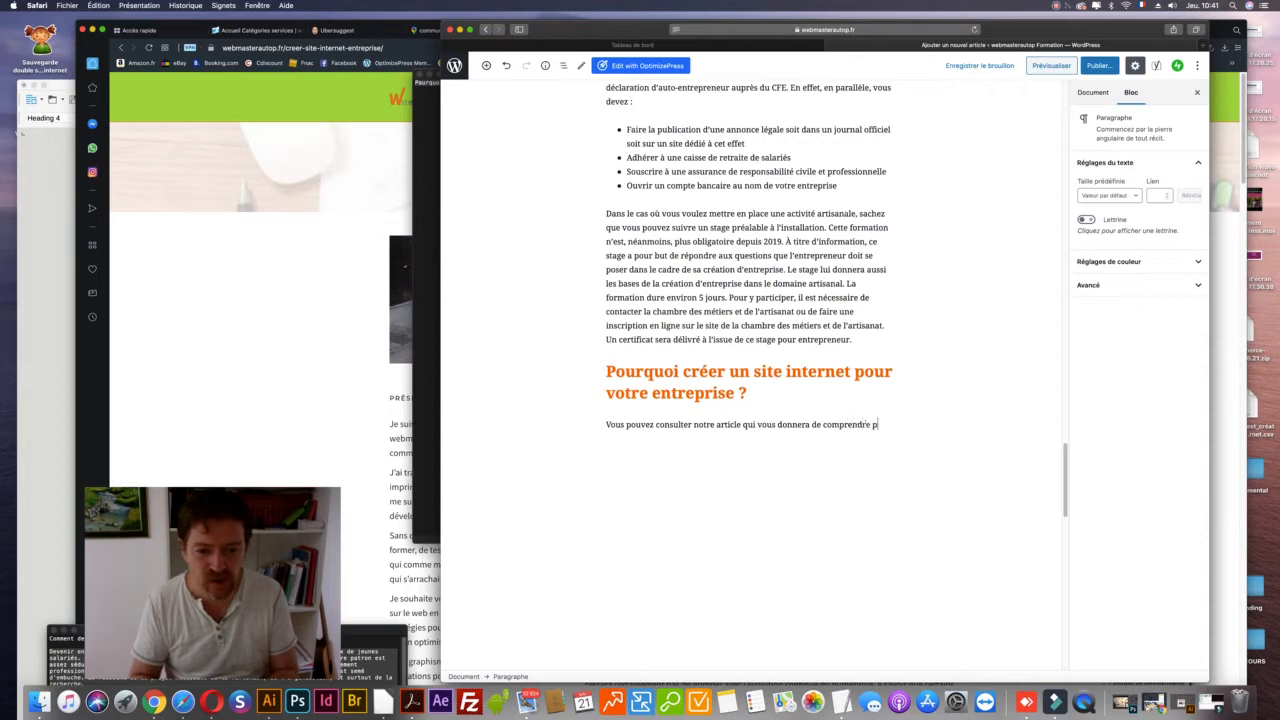
{"action": "type", "text": "ourquoi il"}
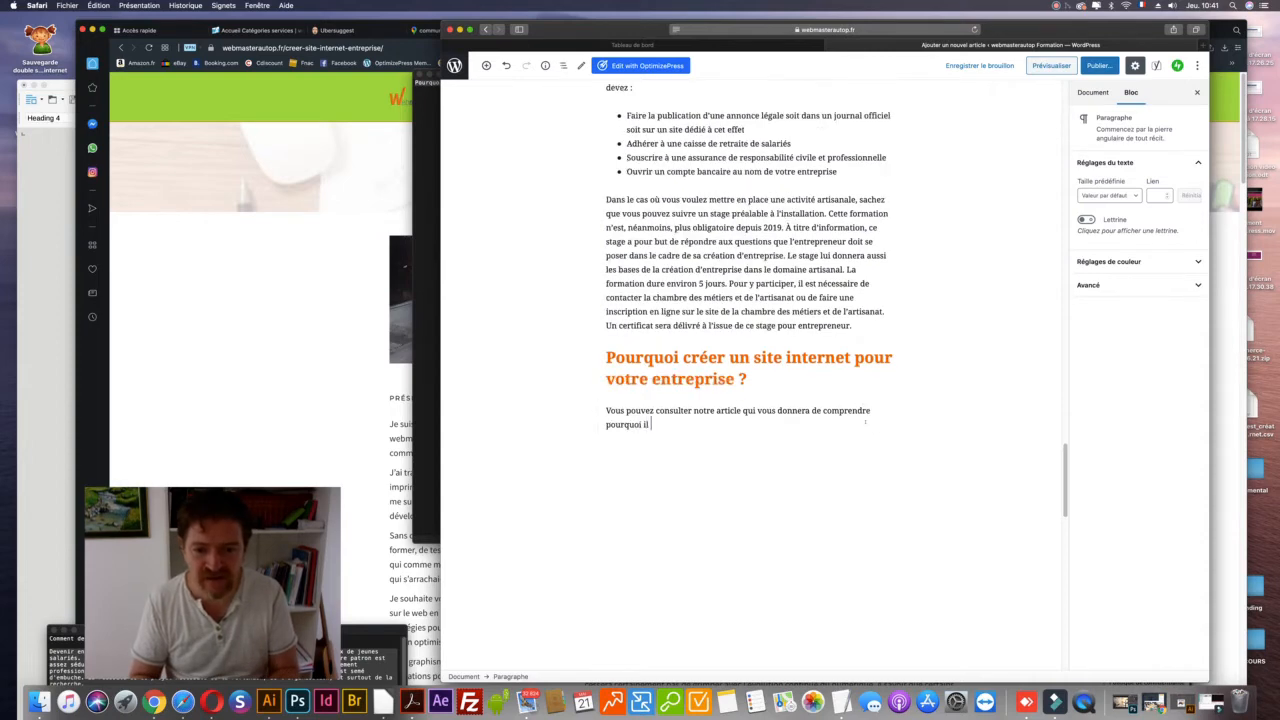
{"action": "type", "text": " est indi"}
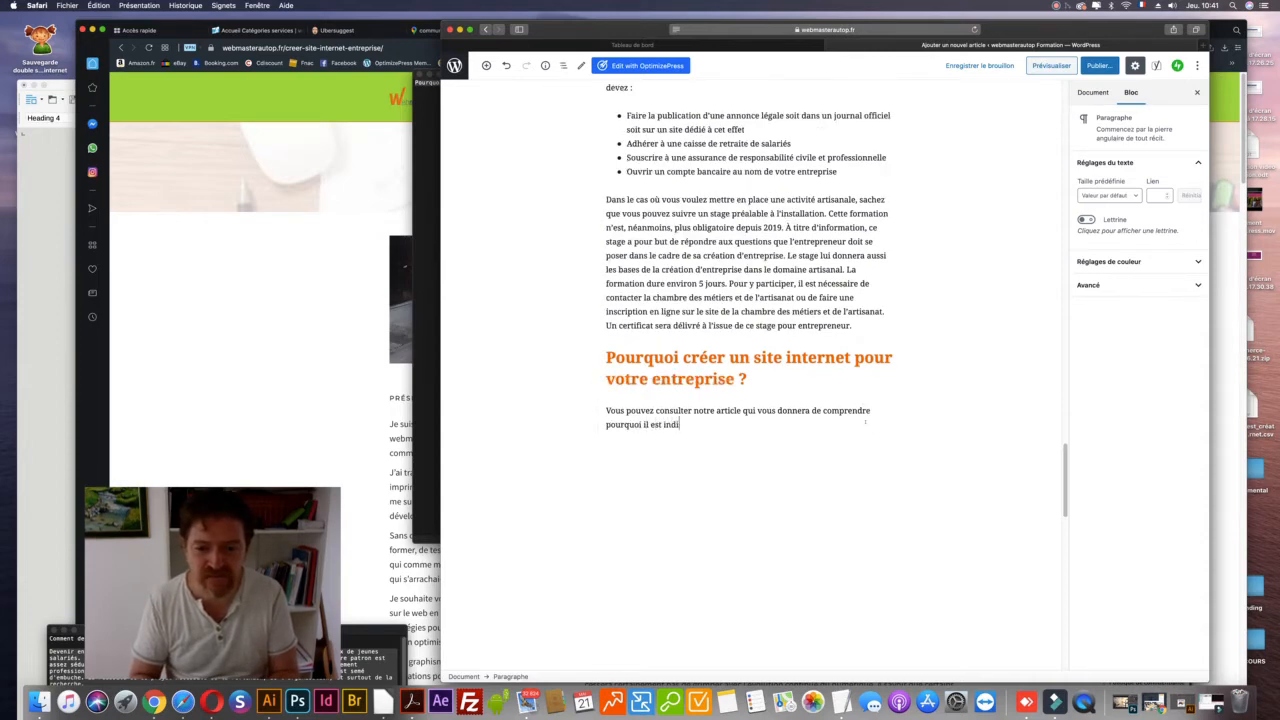
{"action": "type", "text": "spensables"}
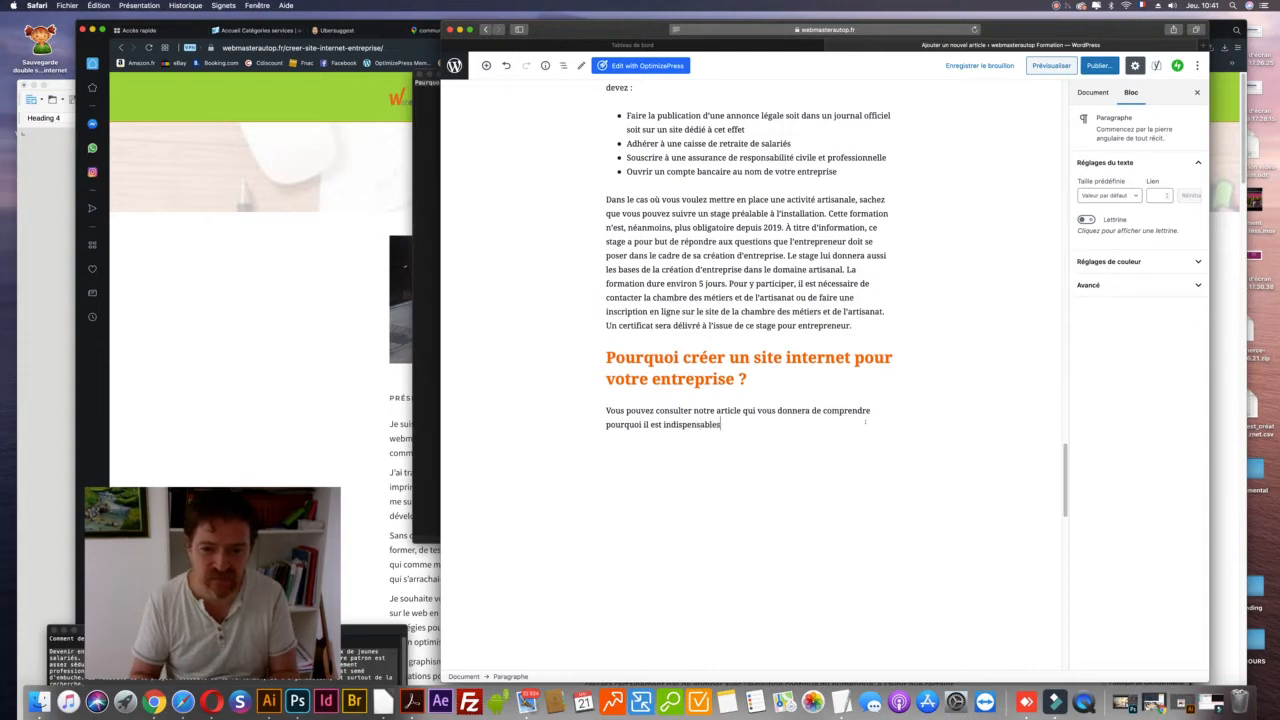
{"action": "key", "text": "BackSpace"}
{"action": "type", "text": "aujour"}
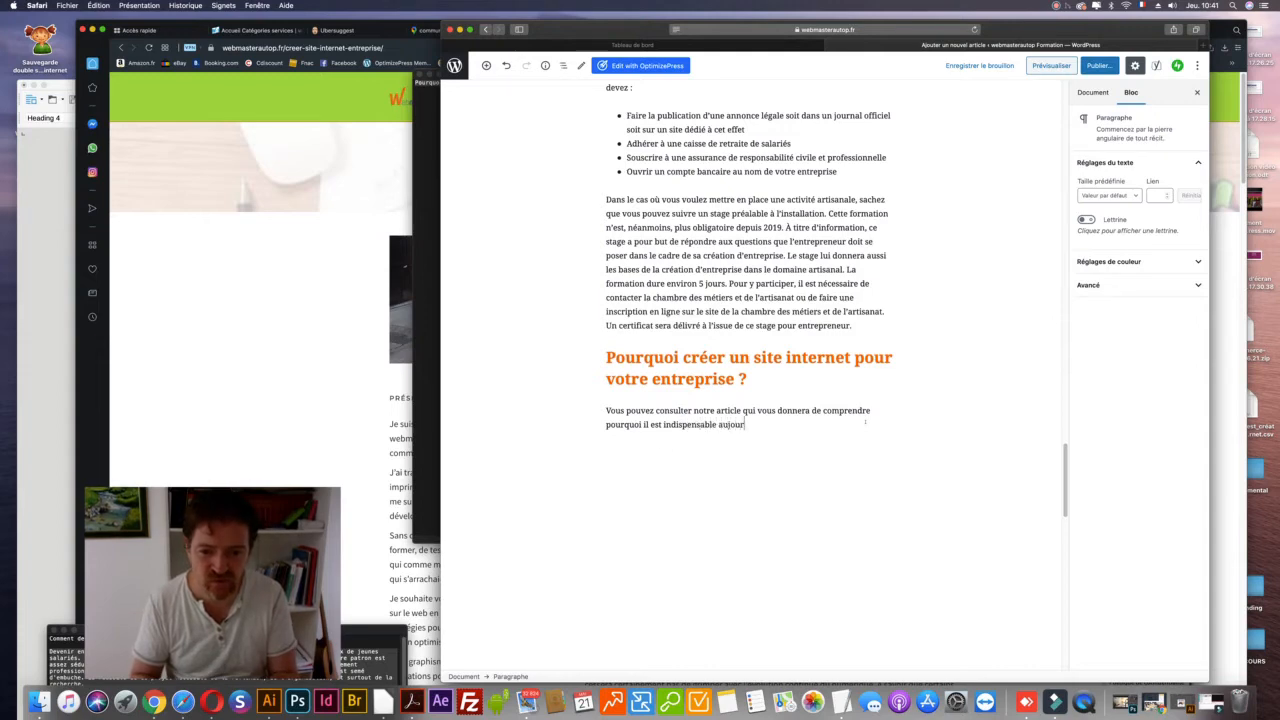
{"action": "type", "text": "d'hui pour "}
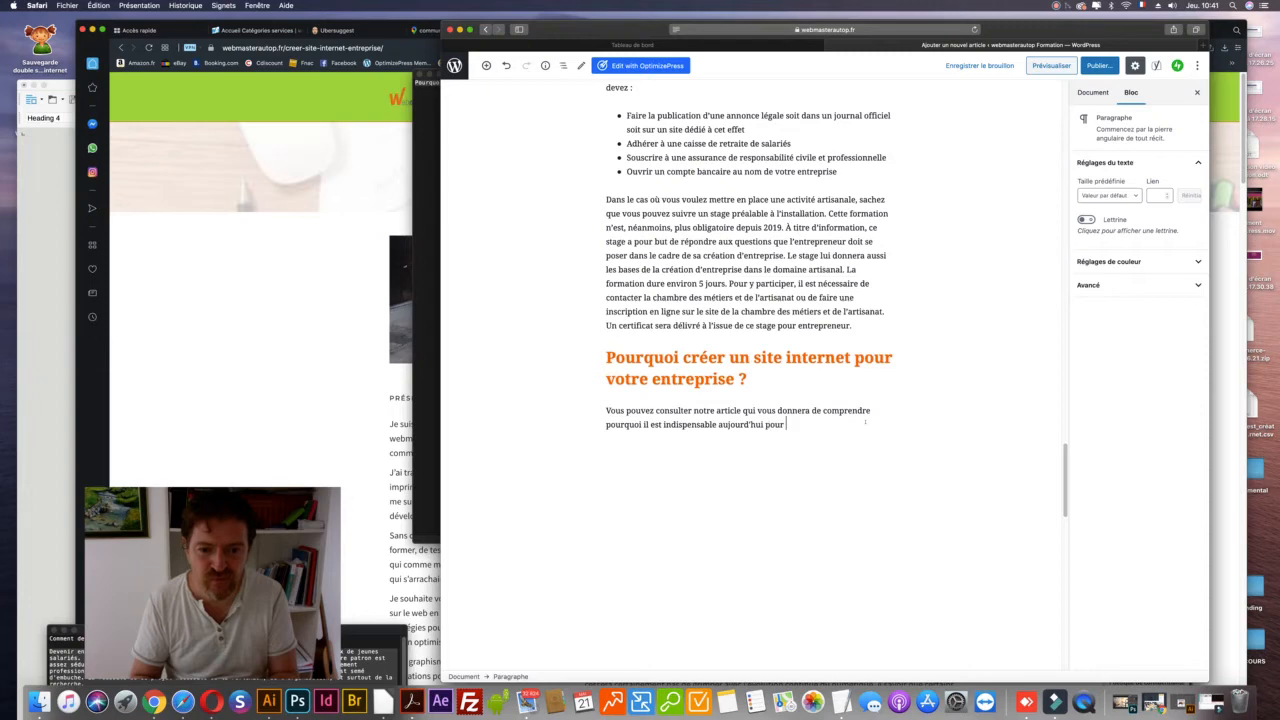
- Continue the paragraph's sentence with "un entrepreneur d'avoir son propre site internet :"
{"action": "type", "text": "un entrep"}
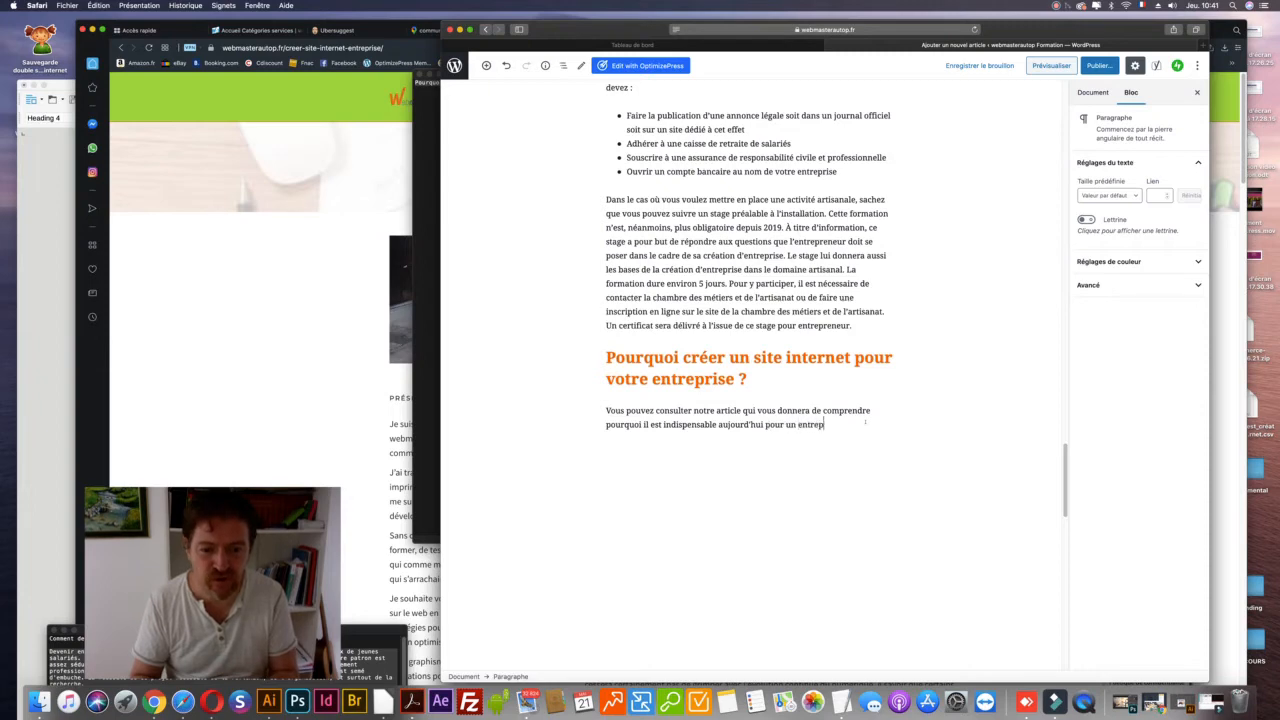
{"action": "type", "text": "reneur d'avo"}
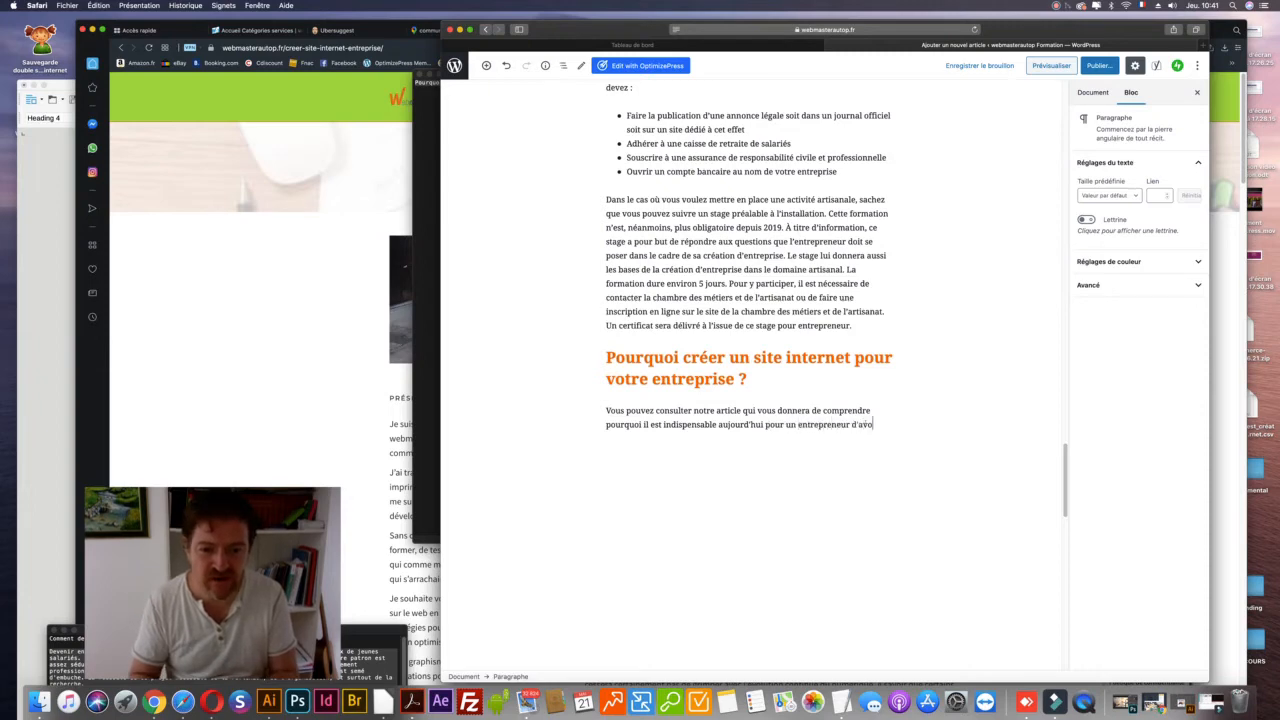
{"action": "type", "text": "ir sin"}
{"action": "key", "text": "BackSpace"}
{"action": "key", "text": "BackSpace"}
{"action": "type", "text": "on"}
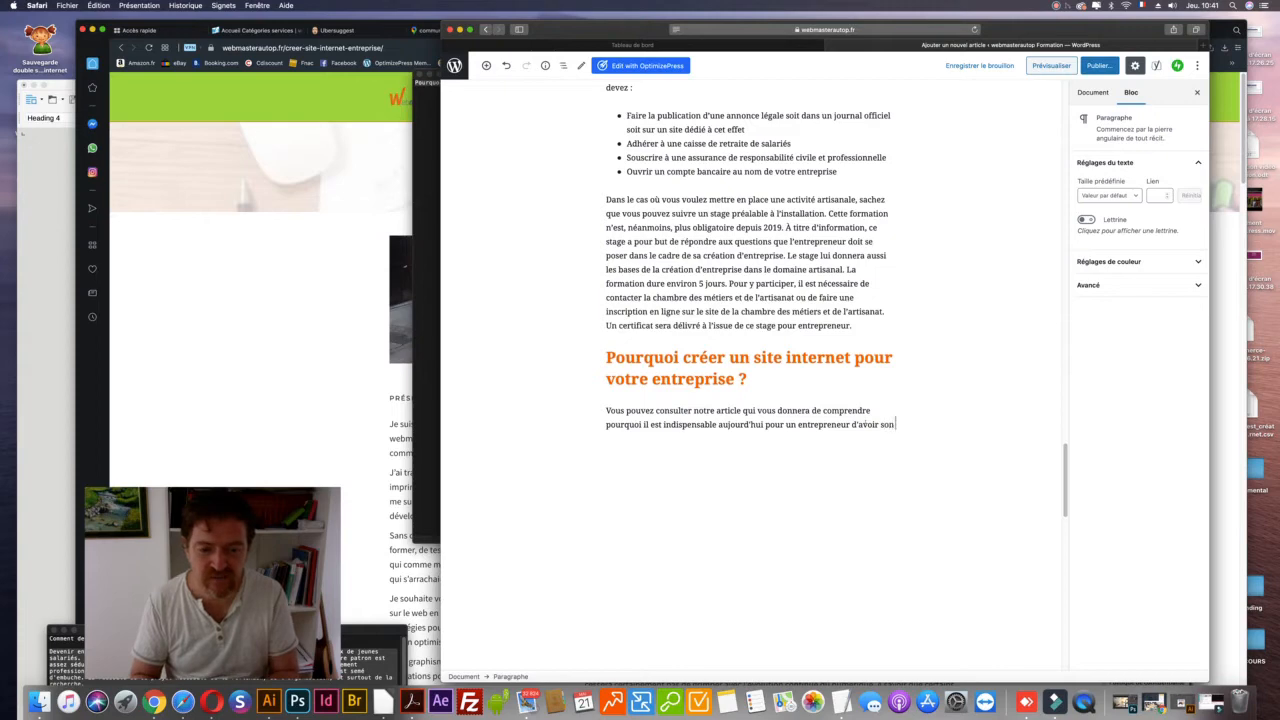
{"action": "type", "text": " propre sit"}
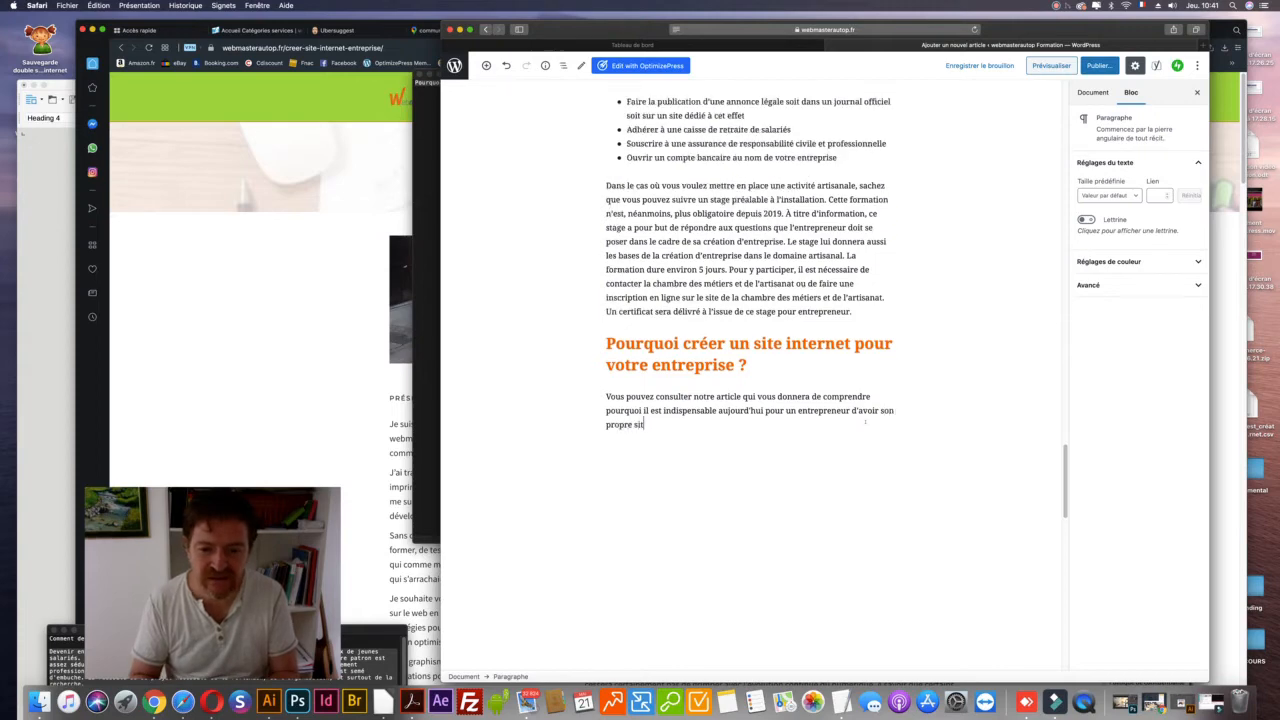
{"action": "type", "text": "e inter"}
{"action": "key", "text": "BackSpace"}
{"action": "key", "text": "BackSpace"}
{"action": "key", "text": "BackSpace"}
{"action": "type", "text": "ternet"}
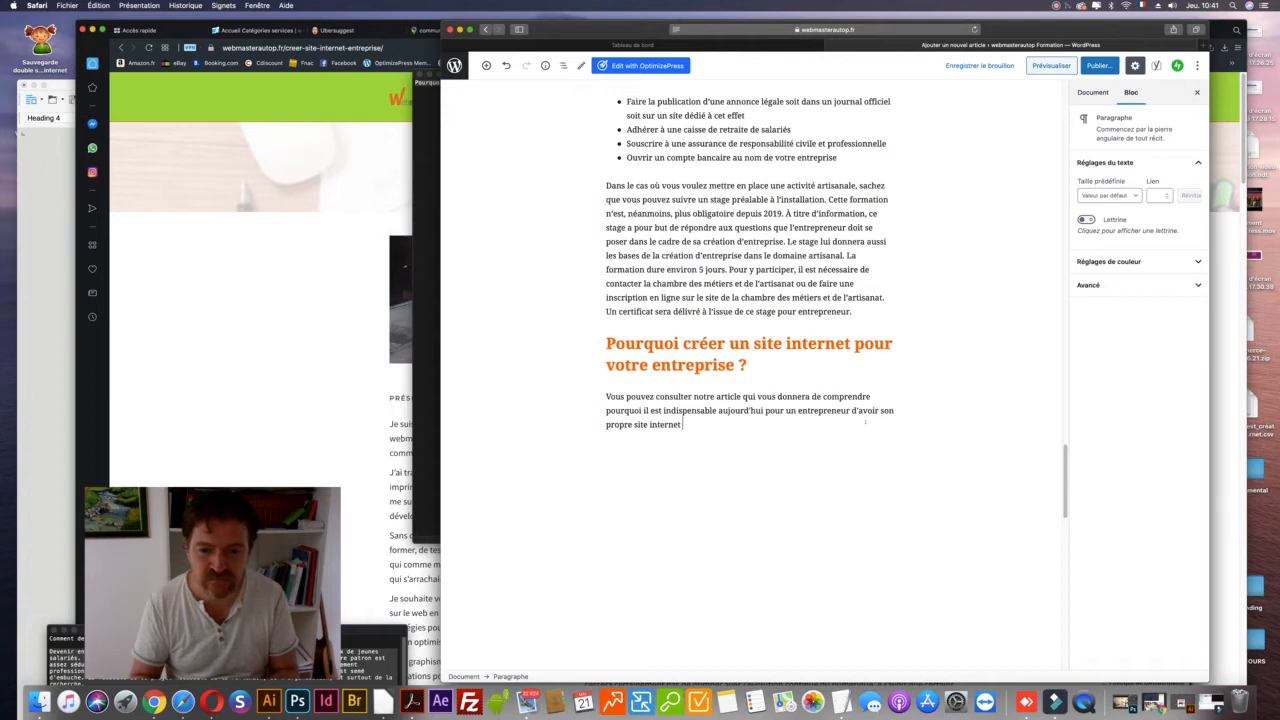
{"action": "type", "text": " :"}
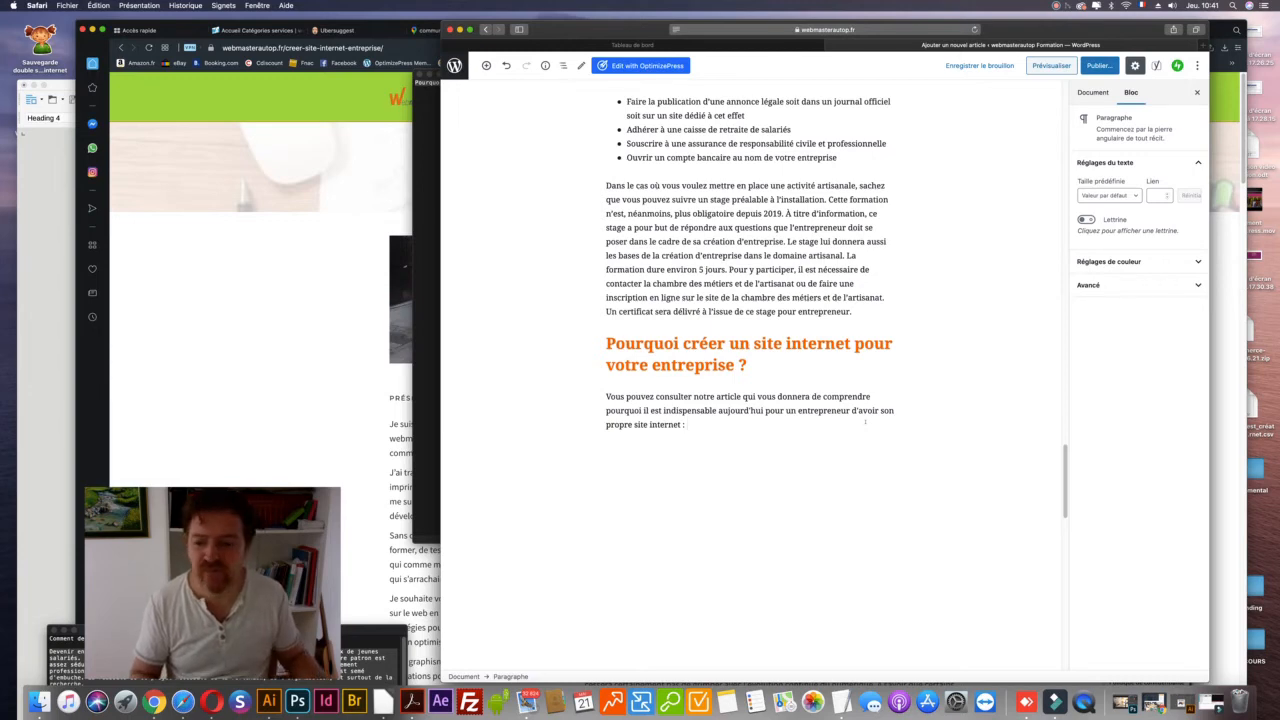
- Add the article reference "Pourquoi créer un site internet" after the colon in the paragraph
{"action": "type", "text": " P"}
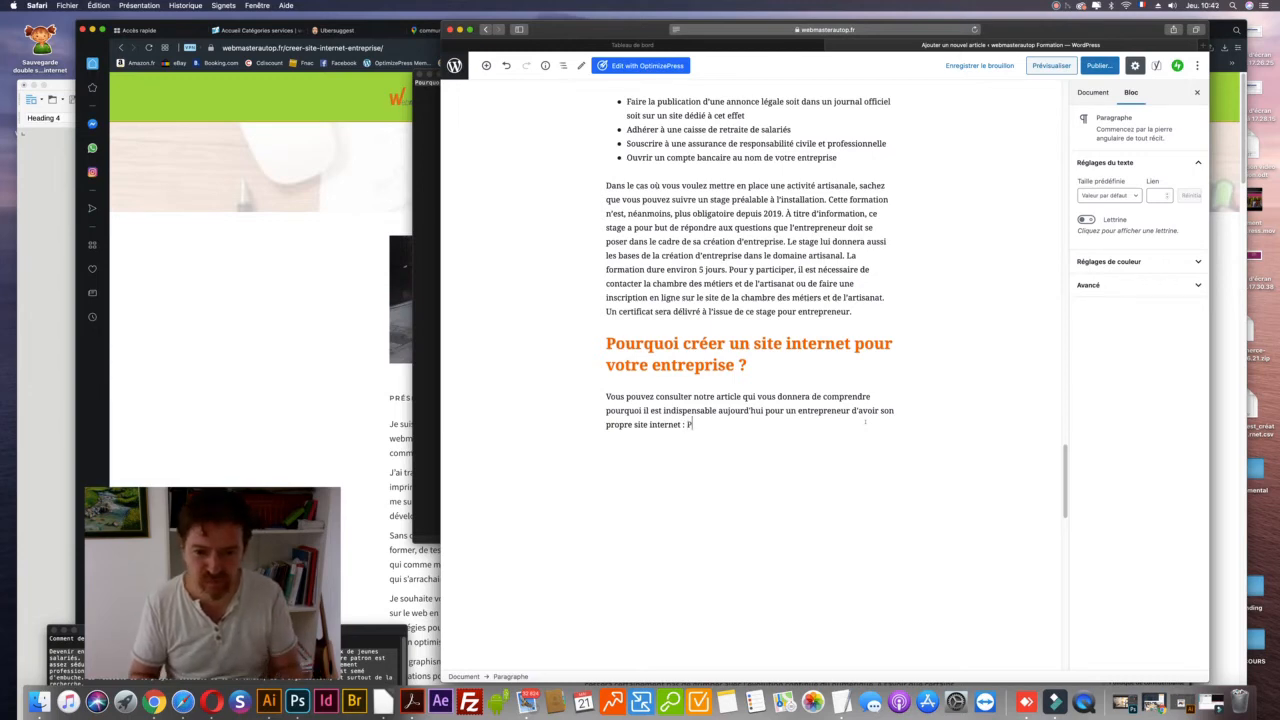
{"action": "type", "text": "ourquoi c"}
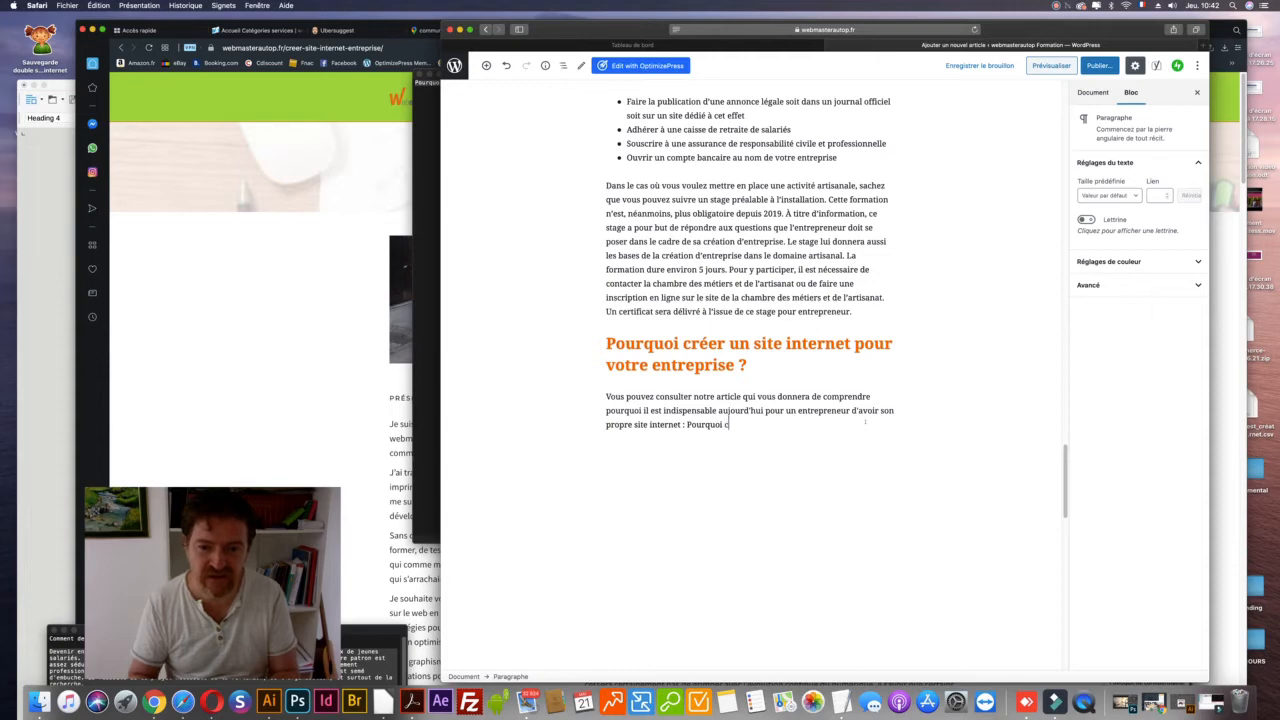
{"action": "type", "text": "réer un site internet"}
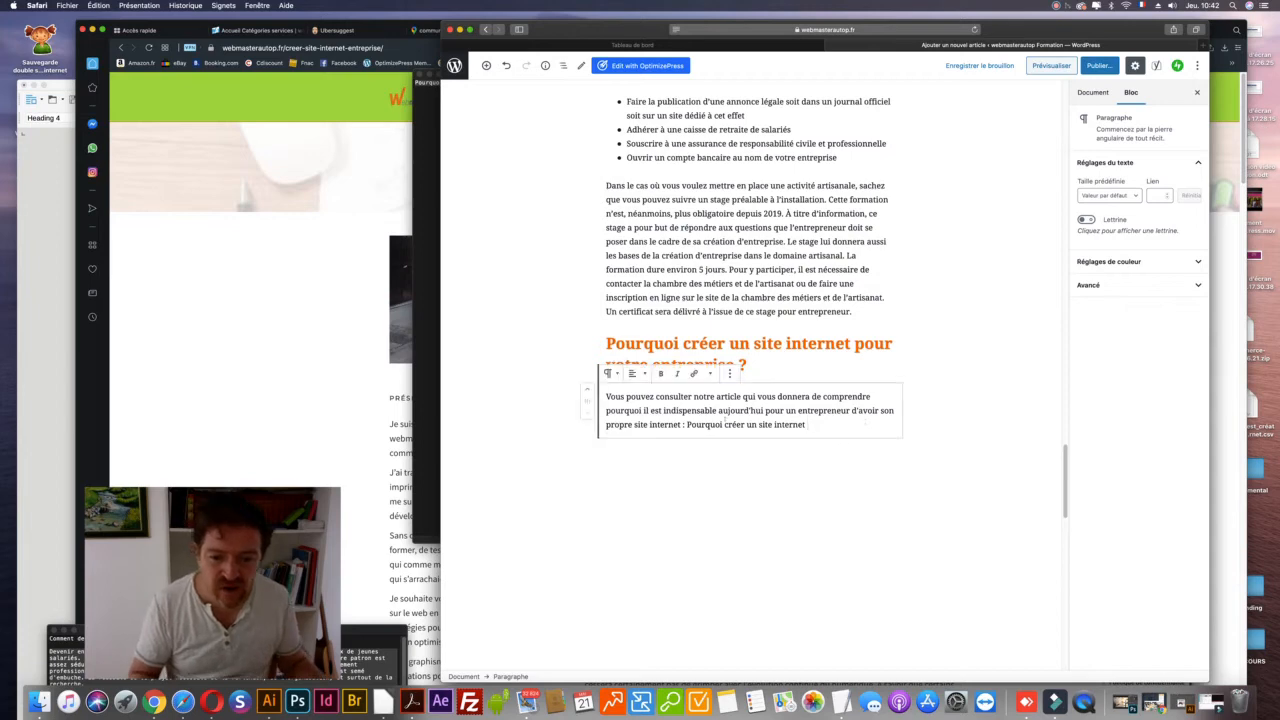
- Insert "un entrepreneur devrait" before "créer" in the article reference and end the sentence with a full stop
{"action": "left_click", "coordinate": [724, 424]}
{"action": "type", "text": "un entr"}
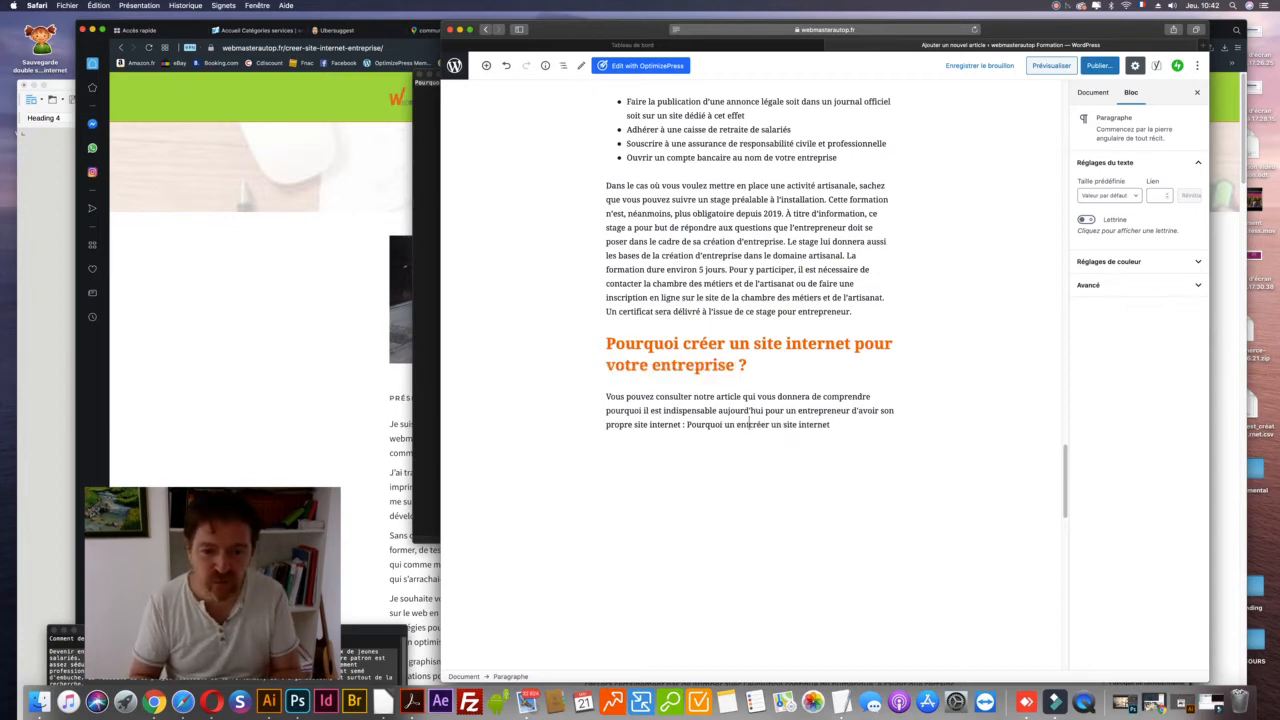
{"action": "type", "text": "ep"}
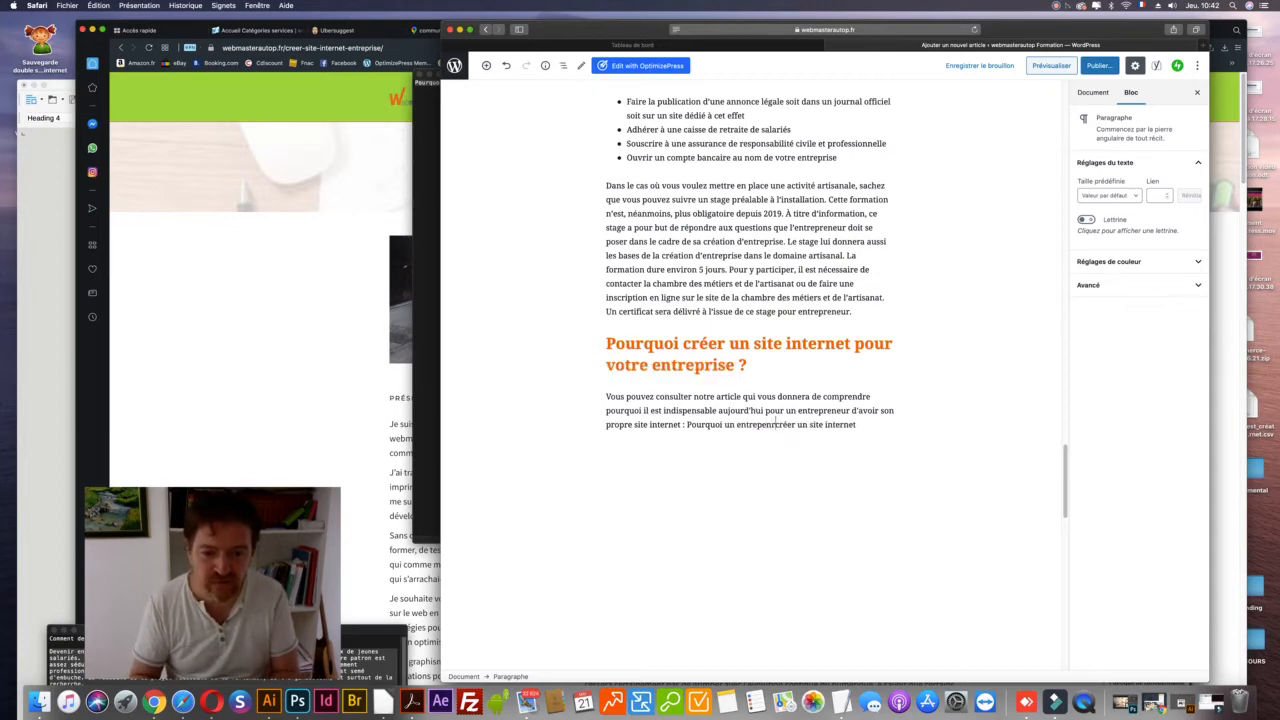
{"action": "type", "text": "reneur "}
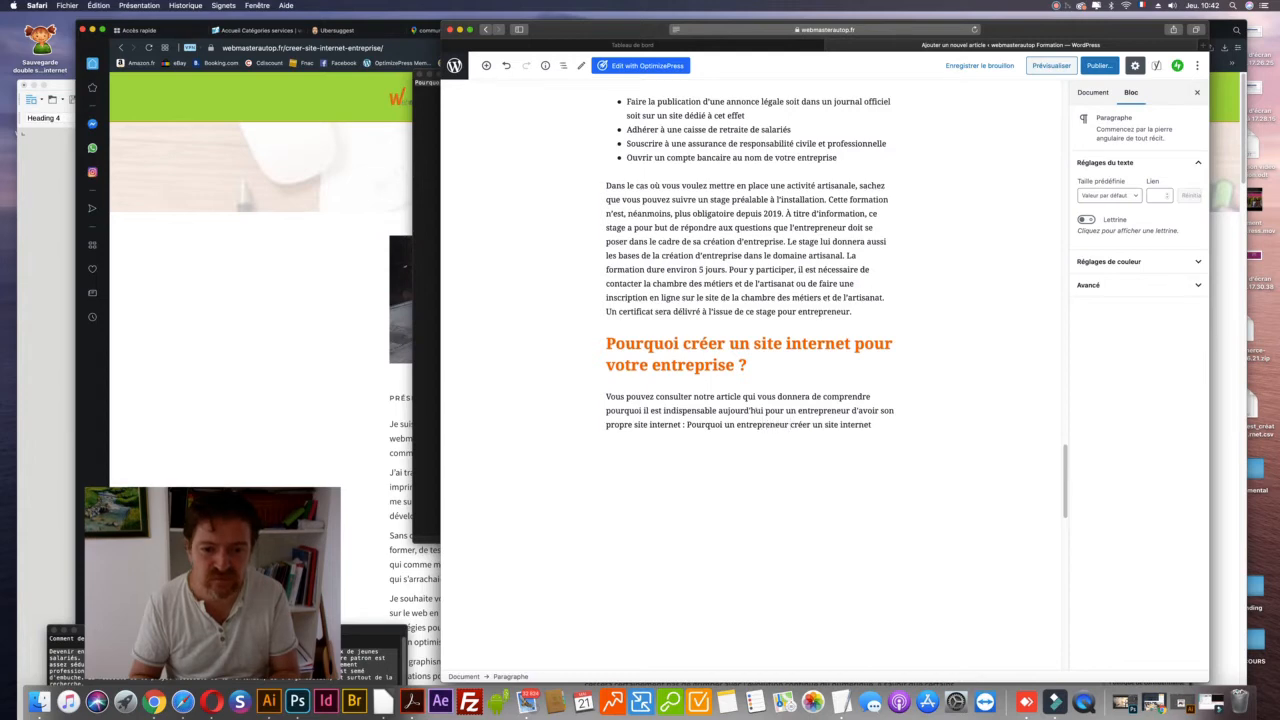
{"action": "type", "text": "devrait"}
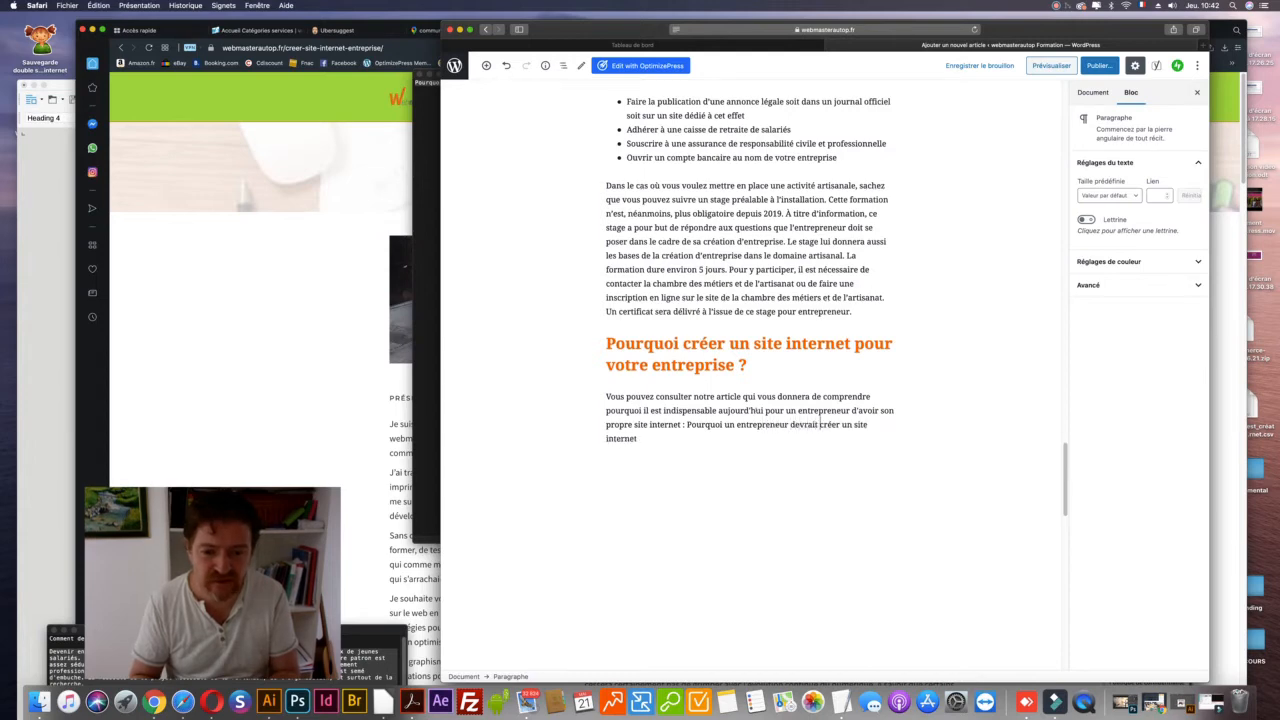
{"action": "left_click", "coordinate": [640, 438]}
{"action": "type", "text": "."}
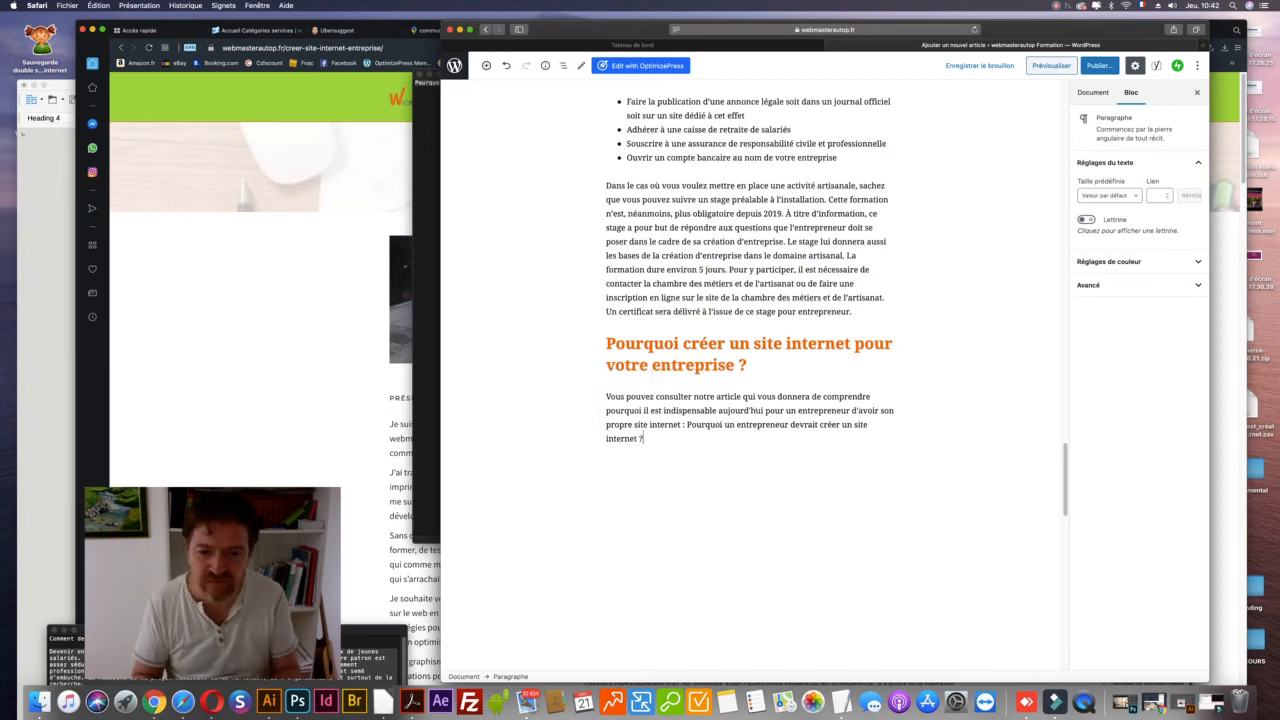
{"action": "key", "text": "BackSpace"}
{"action": "type", "text": "."}
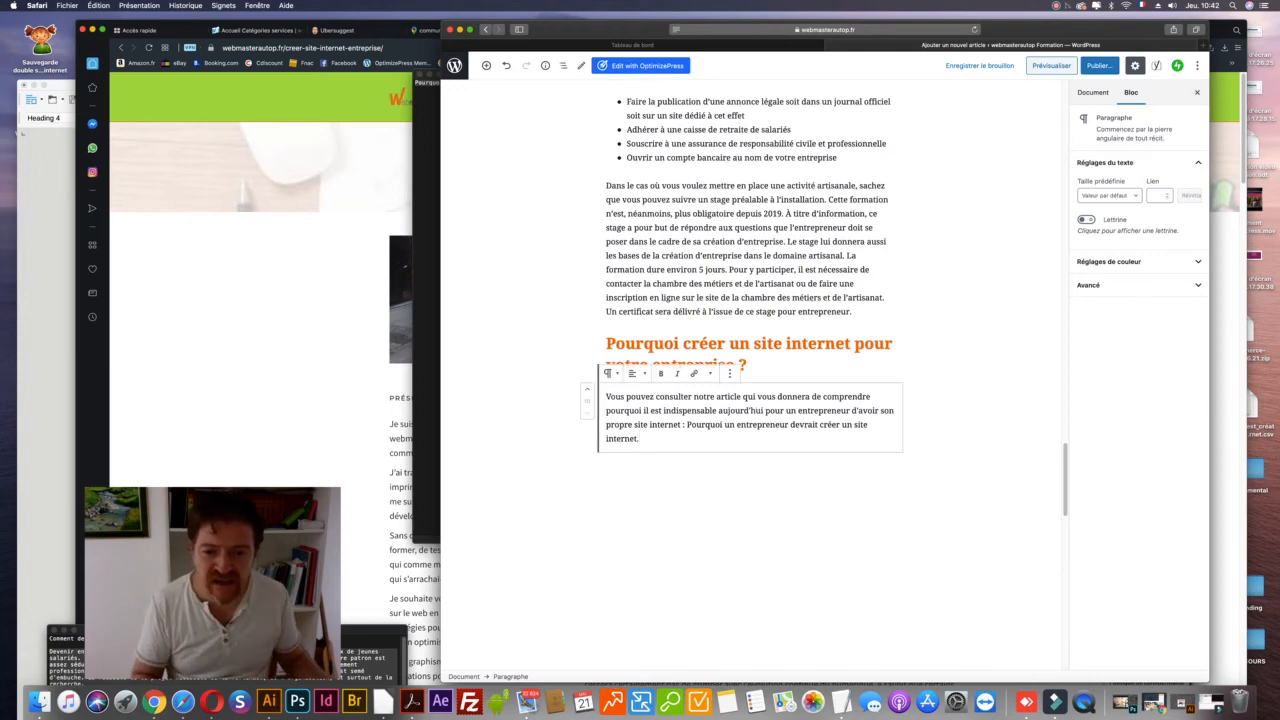
- Switch to Opera, copy the address webmasterautop.fr/creer-site-internet-entreprise/ of the older article, and return to the WordPress editor in Safari
{"action": "left_click", "coordinate": [427, 155]}
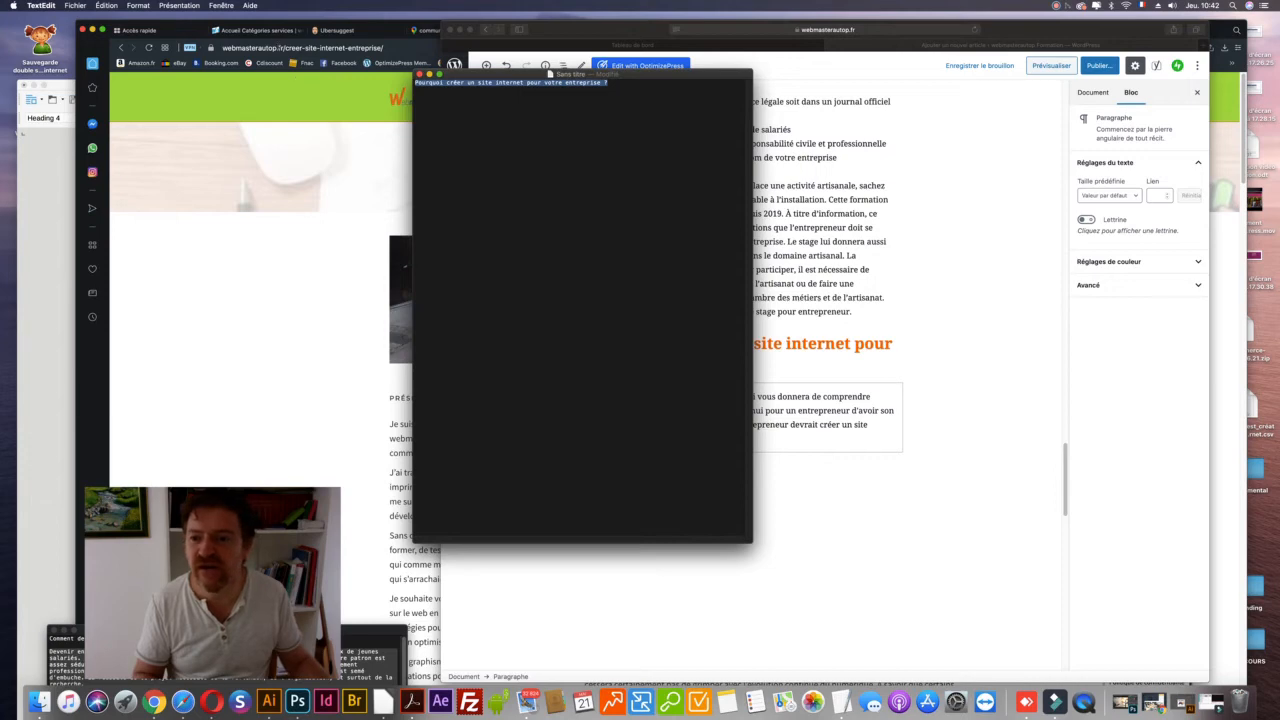
{"action": "left_click", "coordinate": [325, 48]}
{"action": "key", "text": "super+c"}
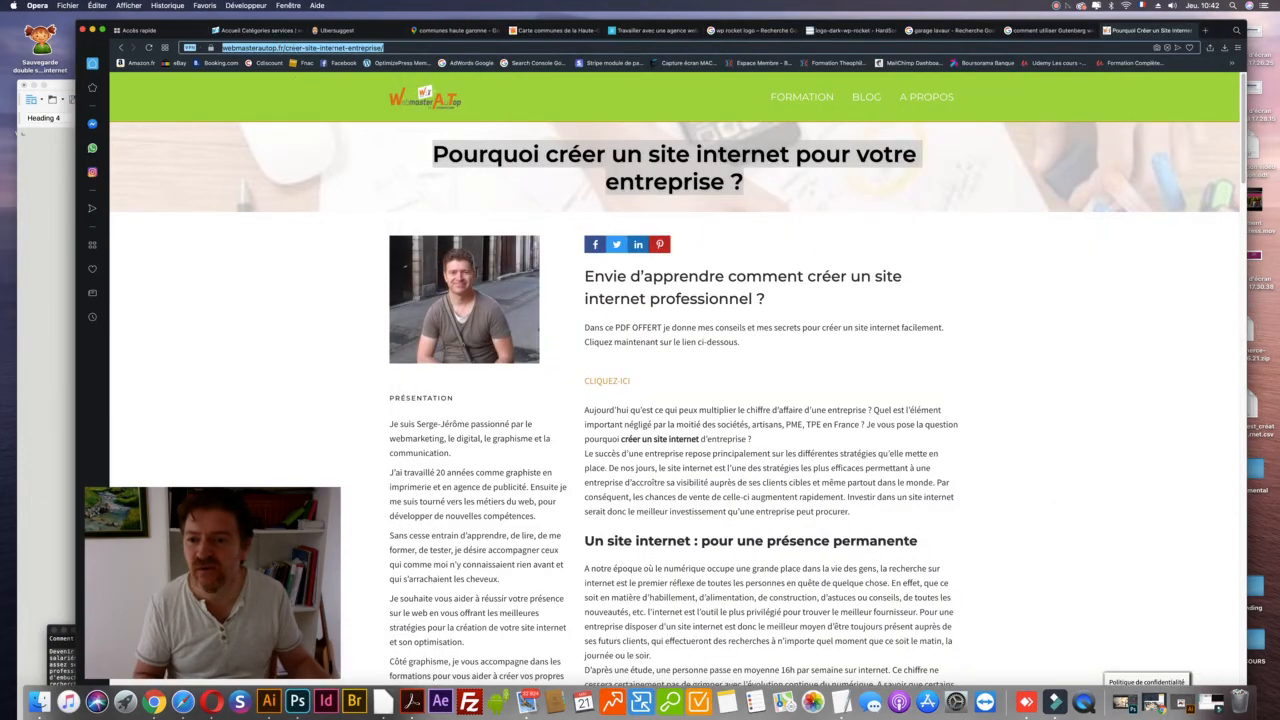
{"action": "key", "text": "super+Tab"}
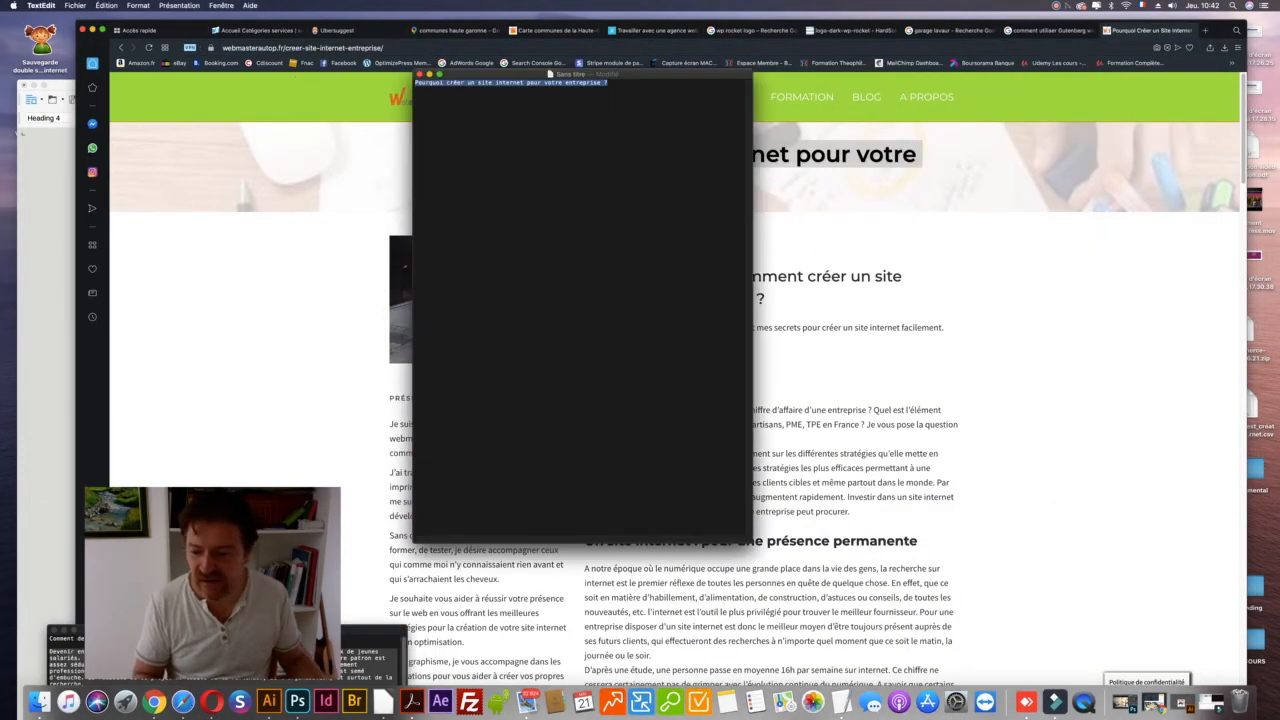
{"action": "key", "text": "super+Tab"}
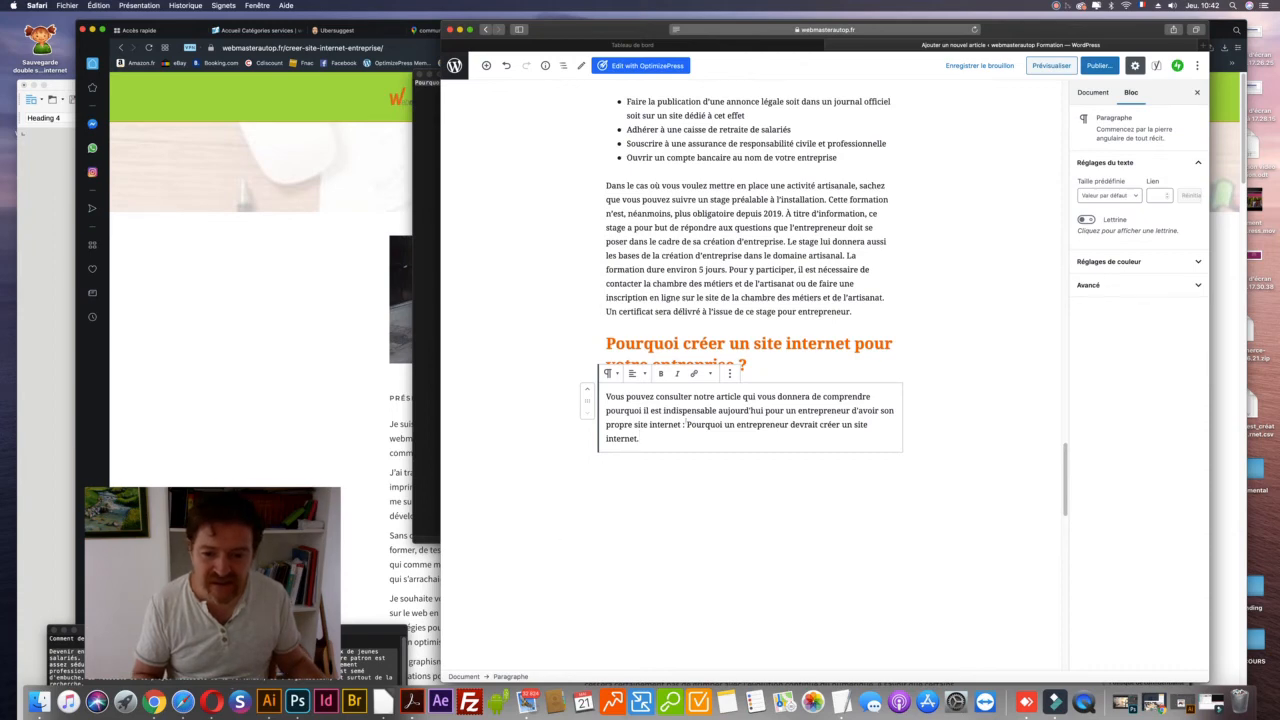
- Link the text "Pourquoi un entrepreneur devrait créer un site internet" to the copied article address
{"action": "left_click_drag", "start_coordinate": [687, 424], "coordinate": [637, 438]}
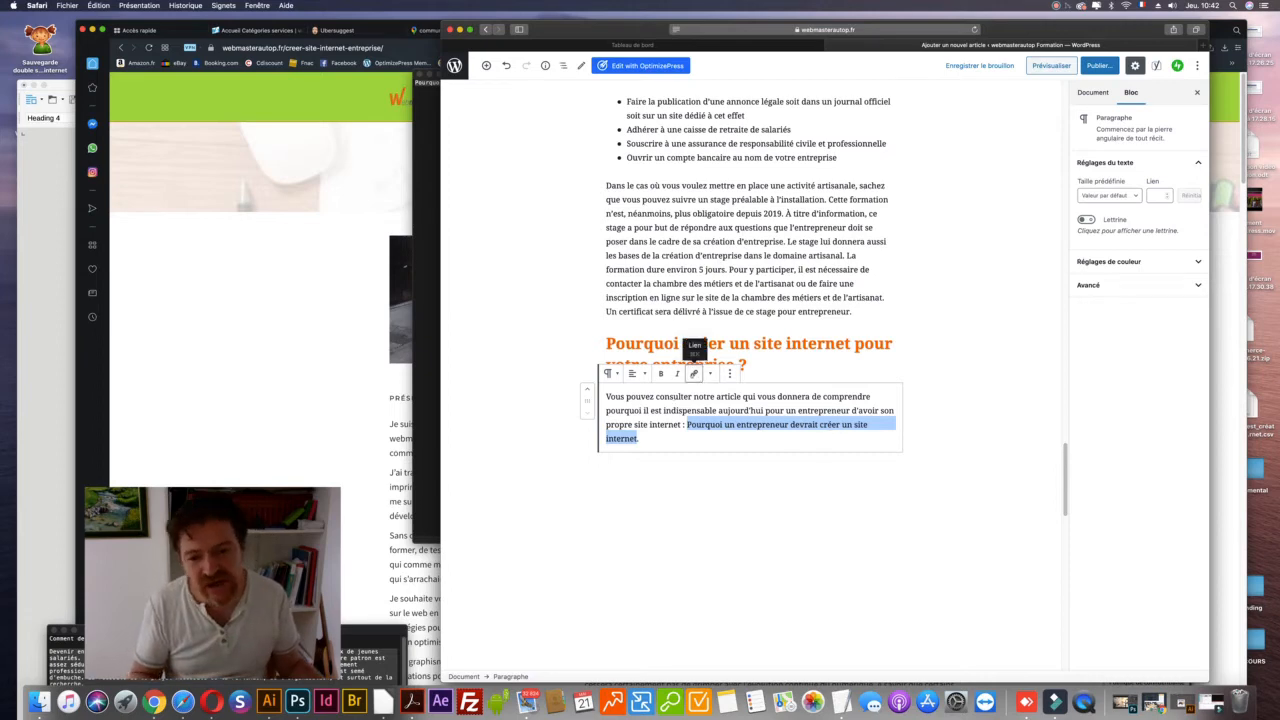
{"action": "left_click", "coordinate": [694, 373]}
{"action": "key", "text": "super+v"}
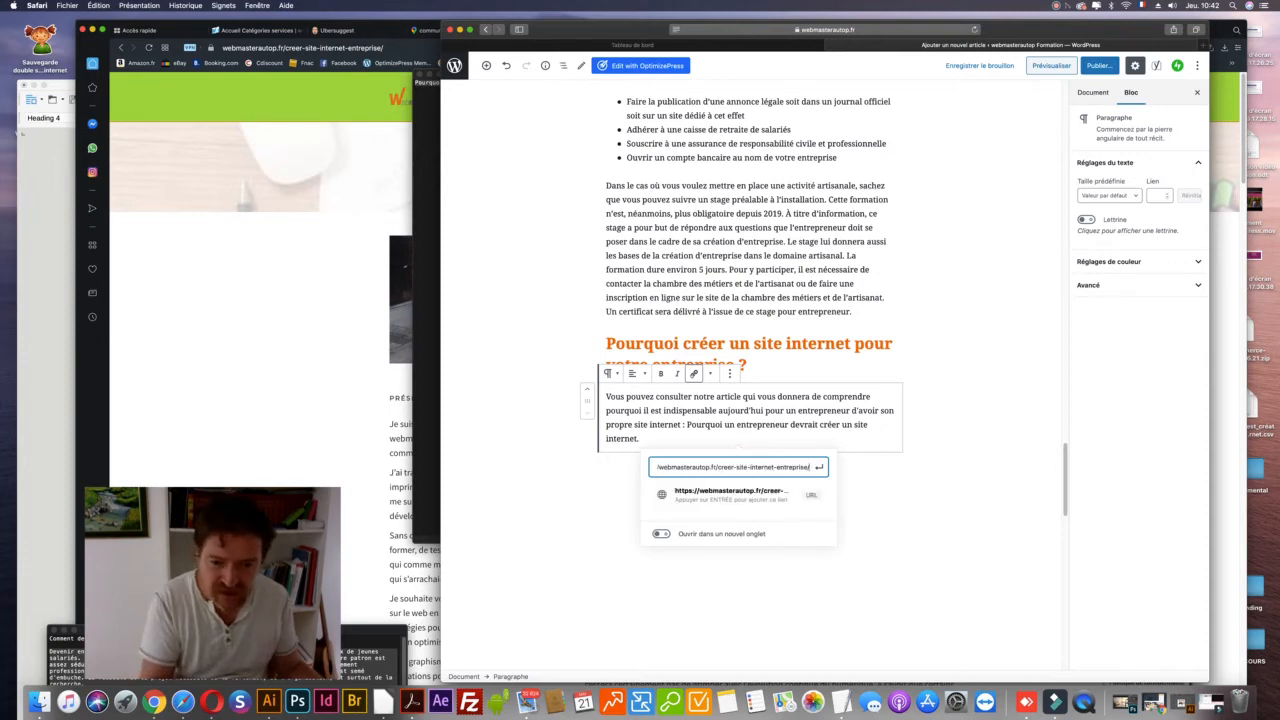
{"action": "key", "text": "Return"}
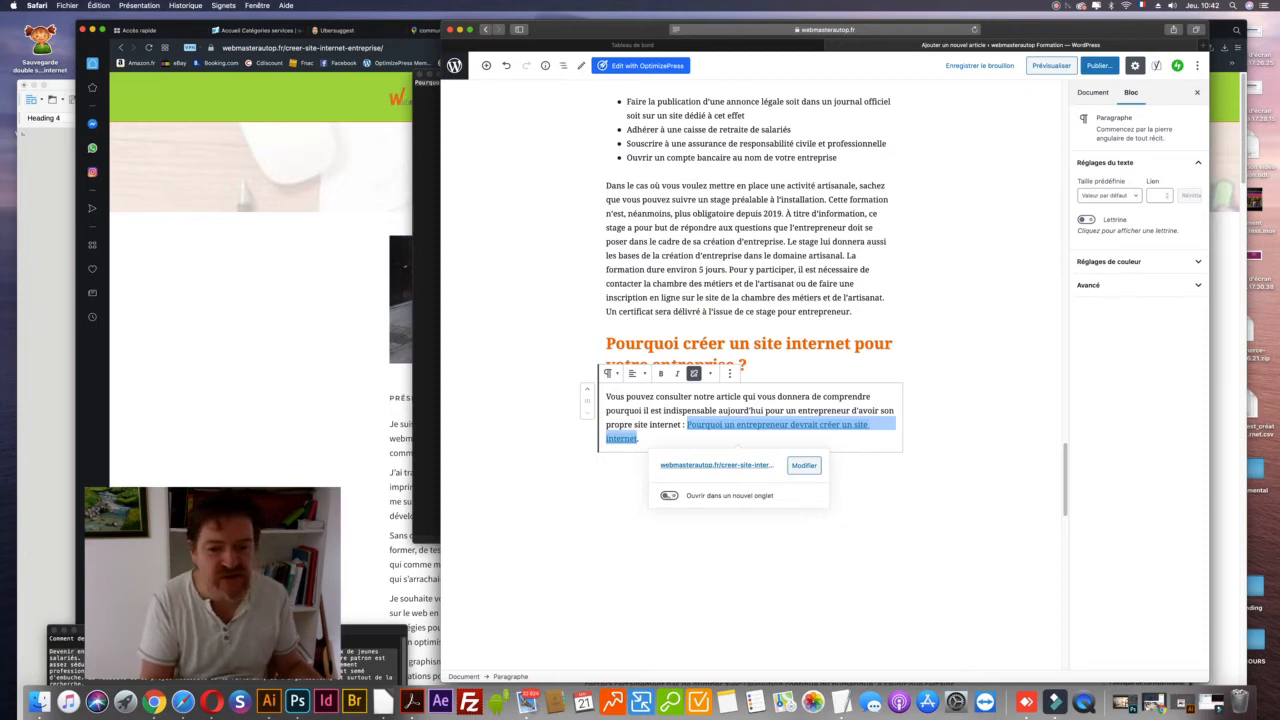
- Colour the linked article text in the closing paragraph dark grey (Gris foncé) and make it bold
{"action": "left_click", "coordinate": [669, 495]}
{"action": "left_click", "coordinate": [669, 495]}
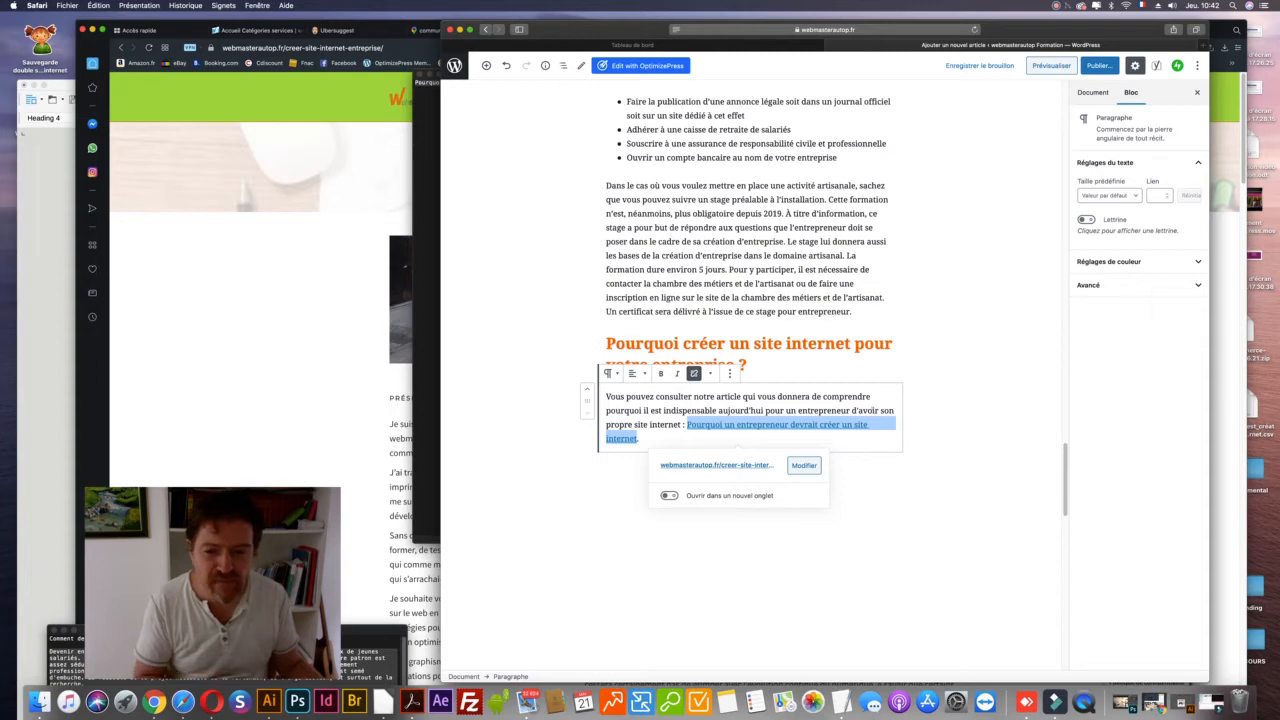
{"action": "left_click", "coordinate": [710, 373]}
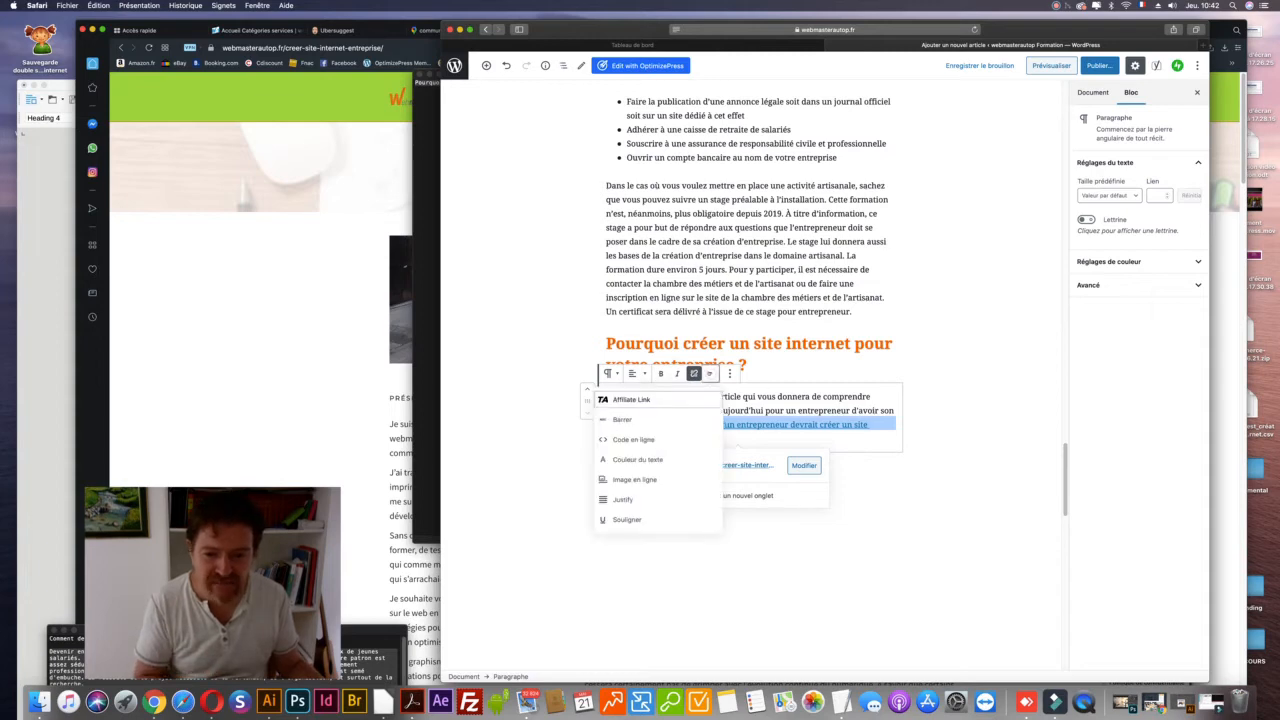
{"action": "left_click", "coordinate": [637, 459]}
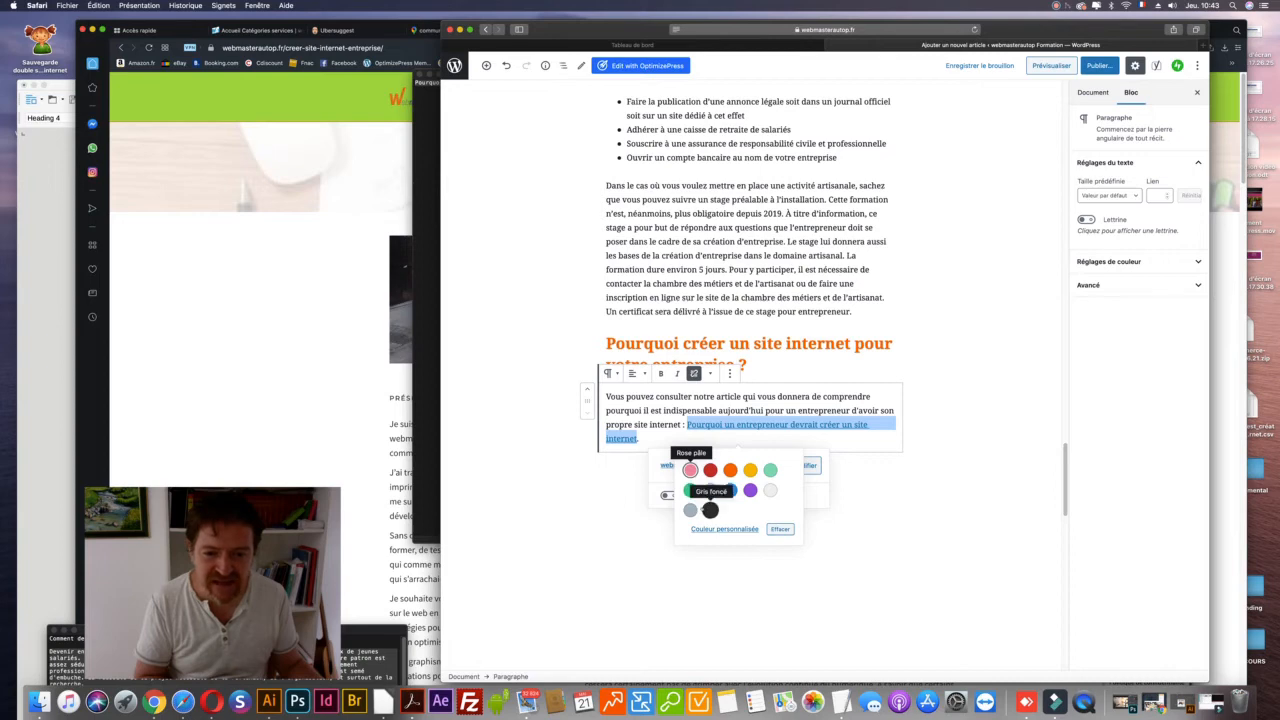
{"action": "left_click", "coordinate": [710, 510]}
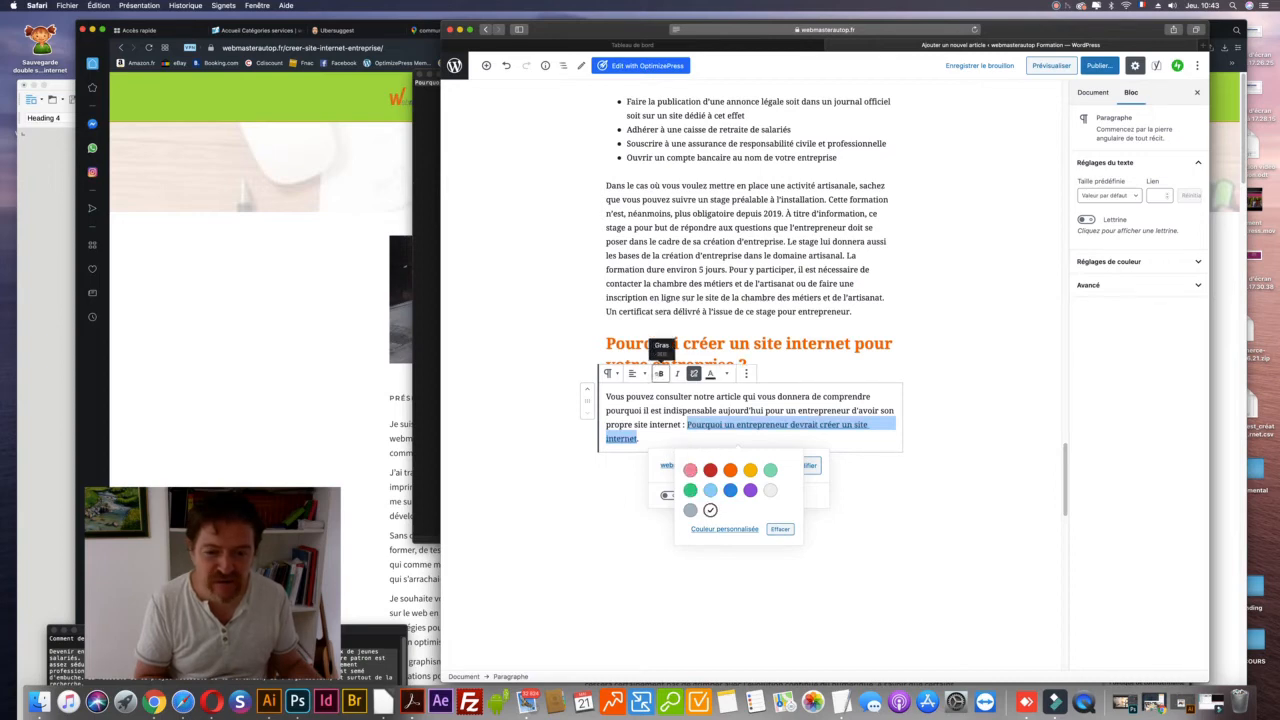
{"action": "left_click", "coordinate": [660, 373]}
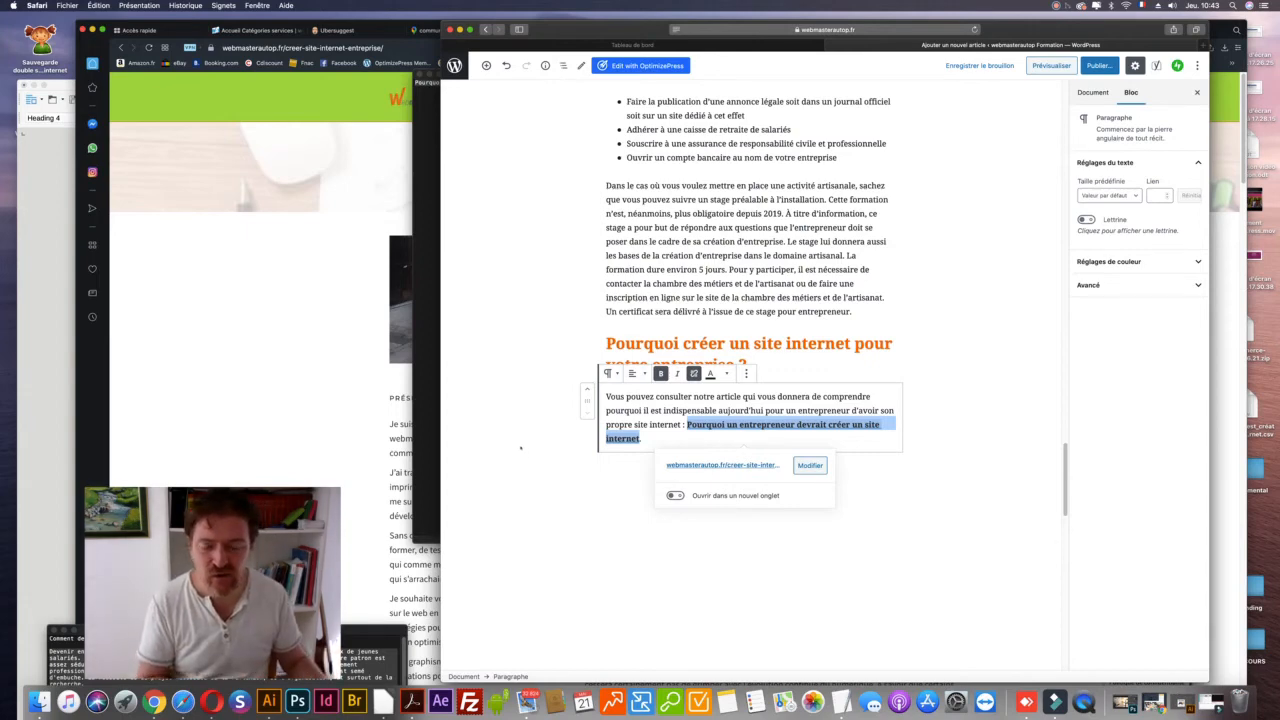
{"action": "left_click", "coordinate": [520, 447]}
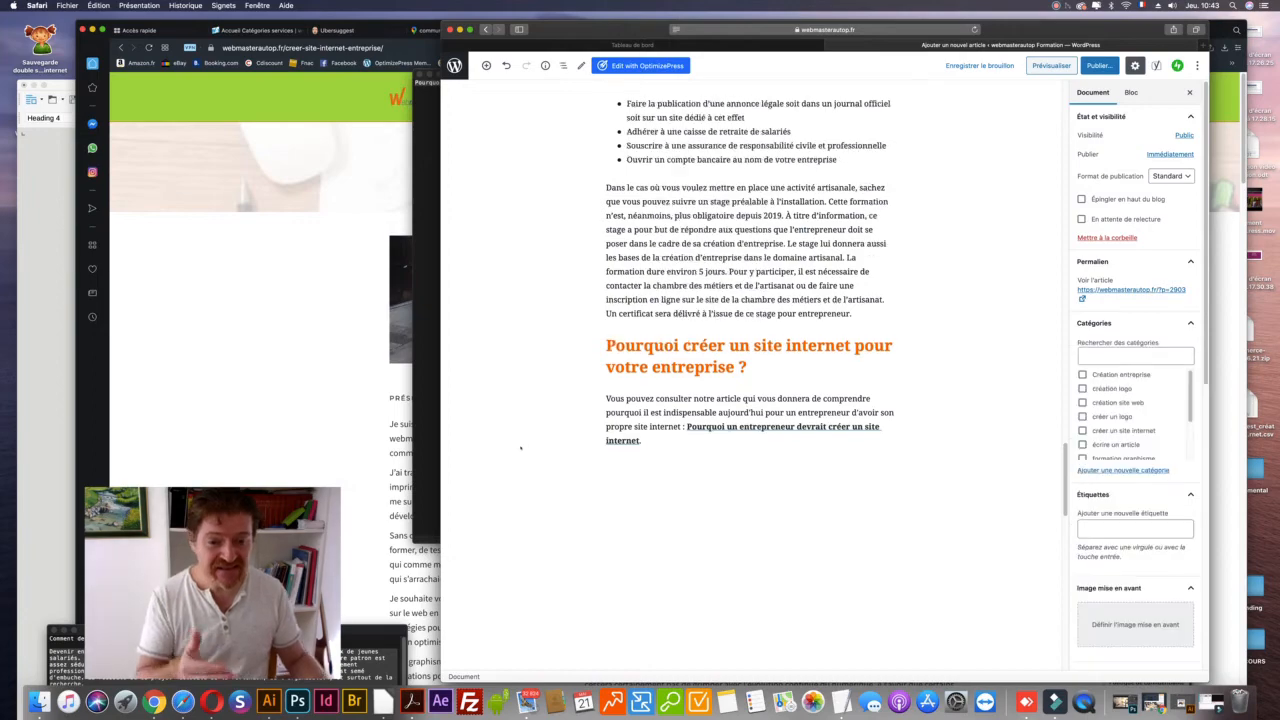
- Make the word "entrepreneur" bold in the first sentence under the heading "L'esprit d'analyse"
{"action": "scroll", "coordinate": [520, 447], "scroll_direction": "up", "scroll_amount": 3}
{"action": "scroll", "coordinate": [520, 447], "scroll_direction": "up", "scroll_amount": 10}
{"action": "scroll", "coordinate": [520, 447], "scroll_direction": "up", "scroll_amount": 20}
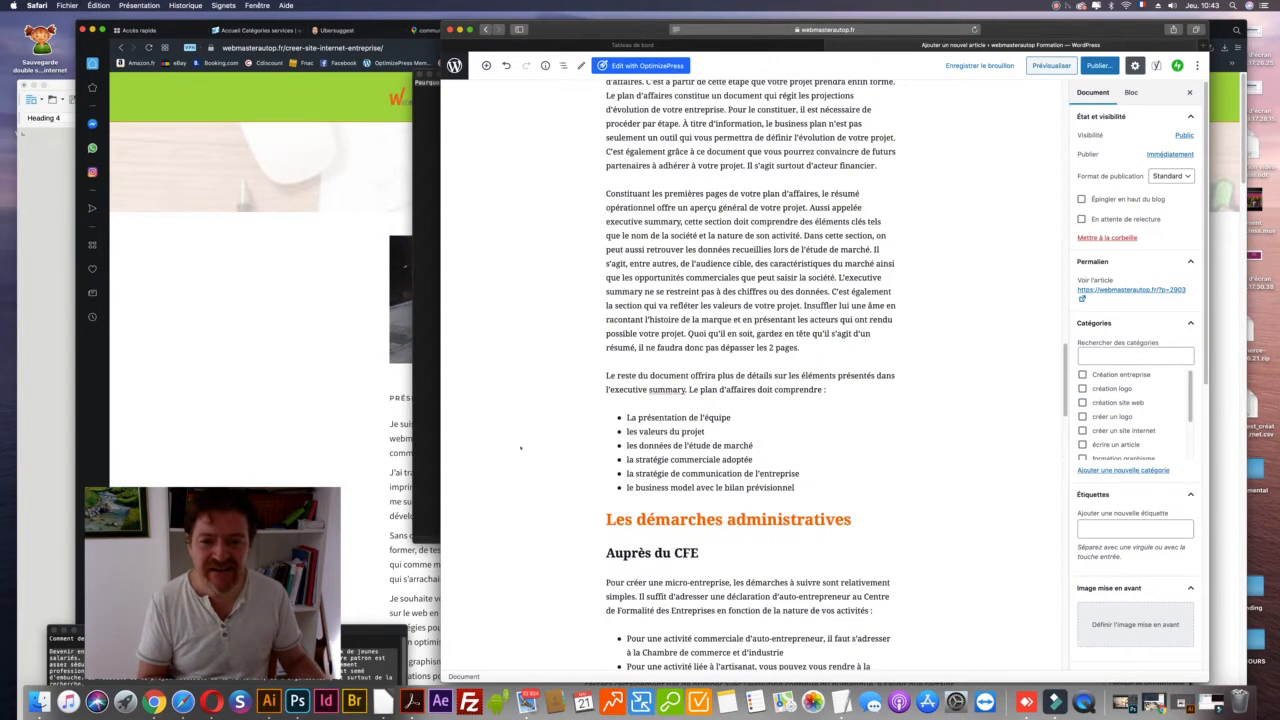
{"action": "scroll", "coordinate": [520, 447], "scroll_direction": "up", "scroll_amount": 20}
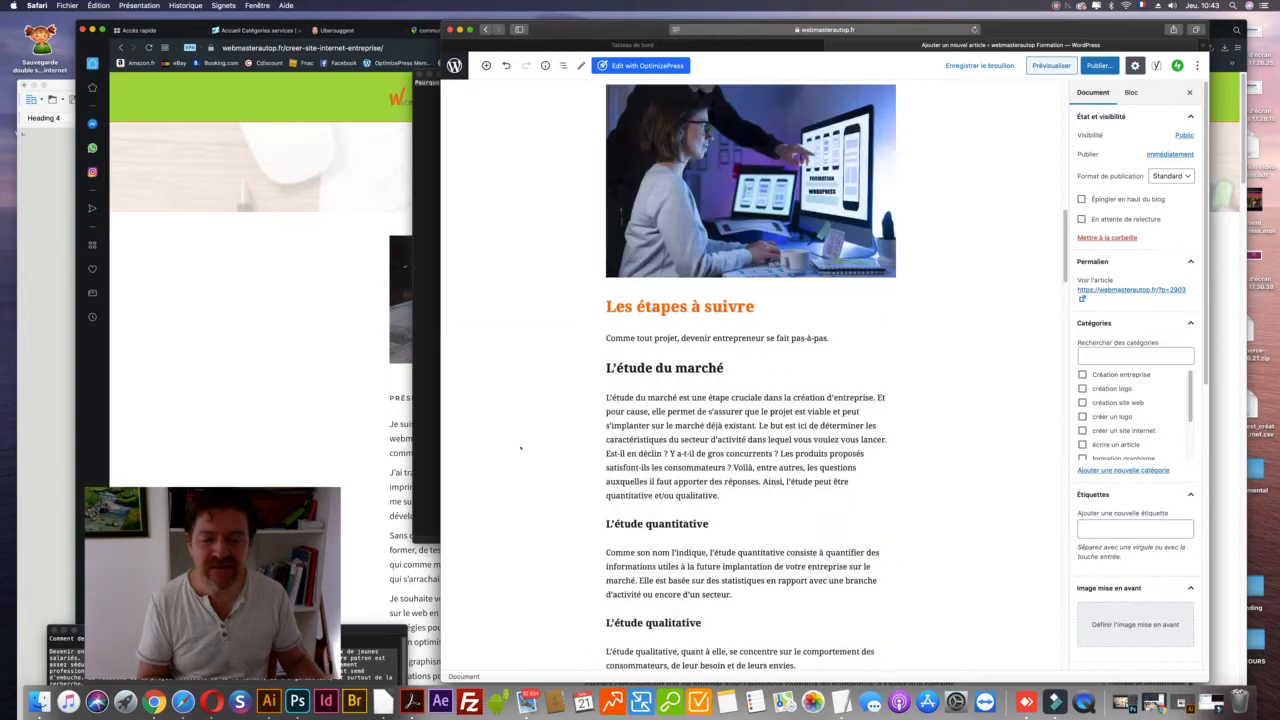
{"action": "scroll", "coordinate": [520, 447], "scroll_direction": "up", "scroll_amount": 8}
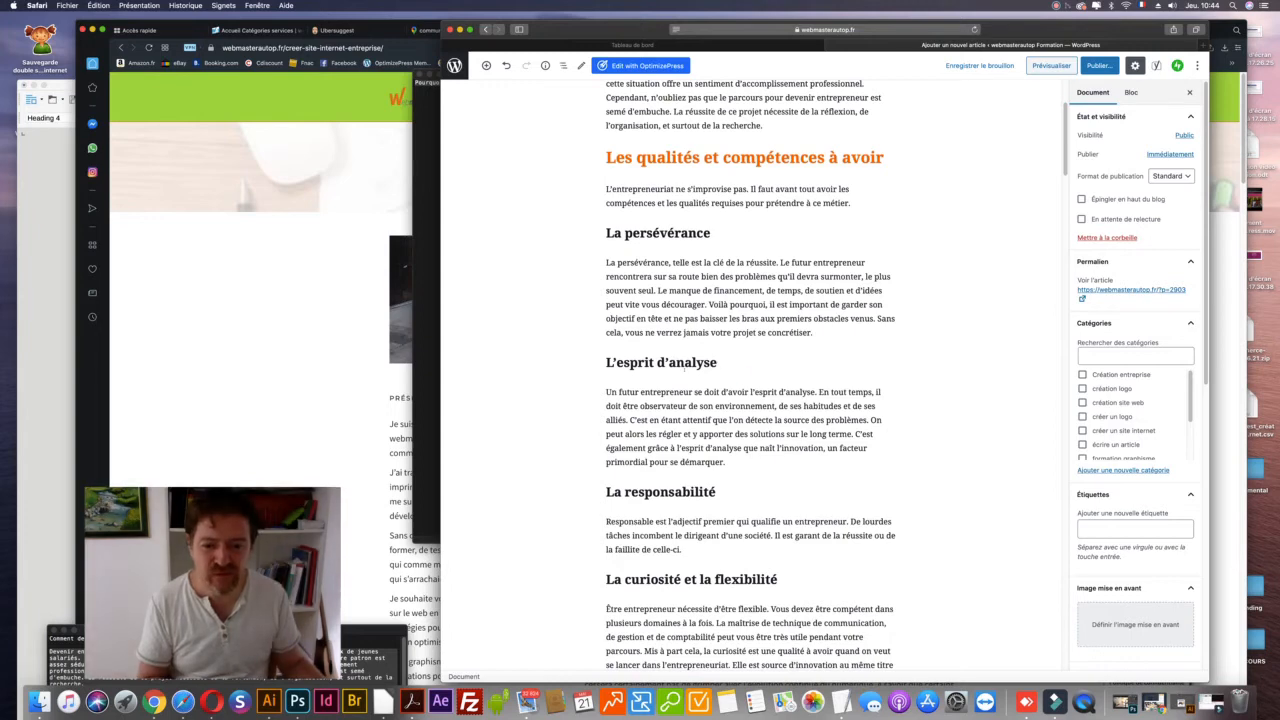
{"action": "double_click", "coordinate": [643, 391]}
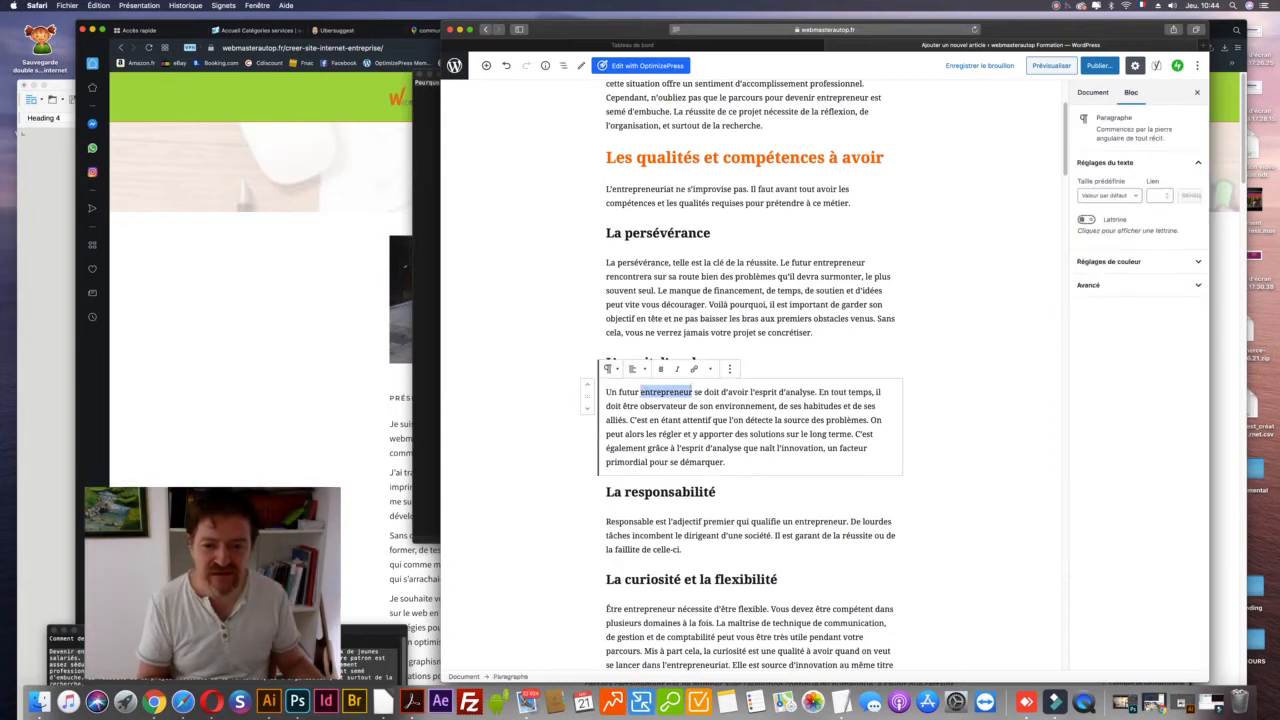
{"action": "left_click", "coordinate": [660, 369]}
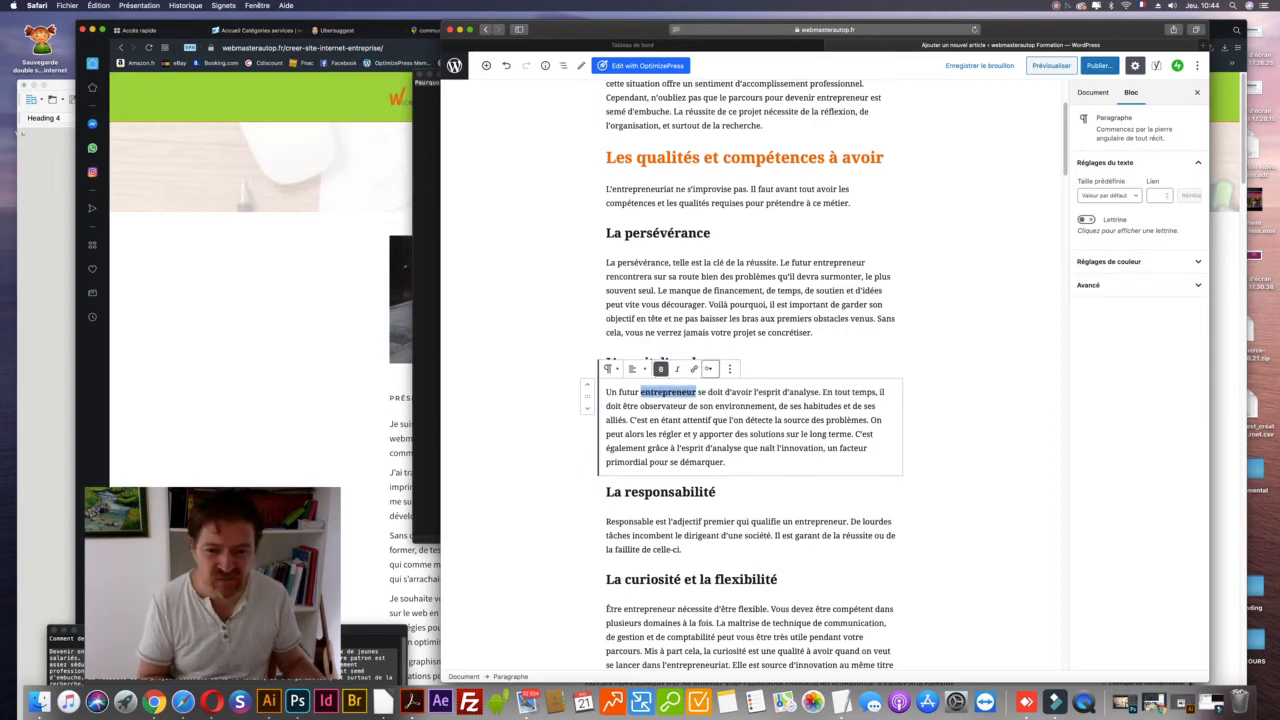
{"action": "left_click", "coordinate": [549, 443]}
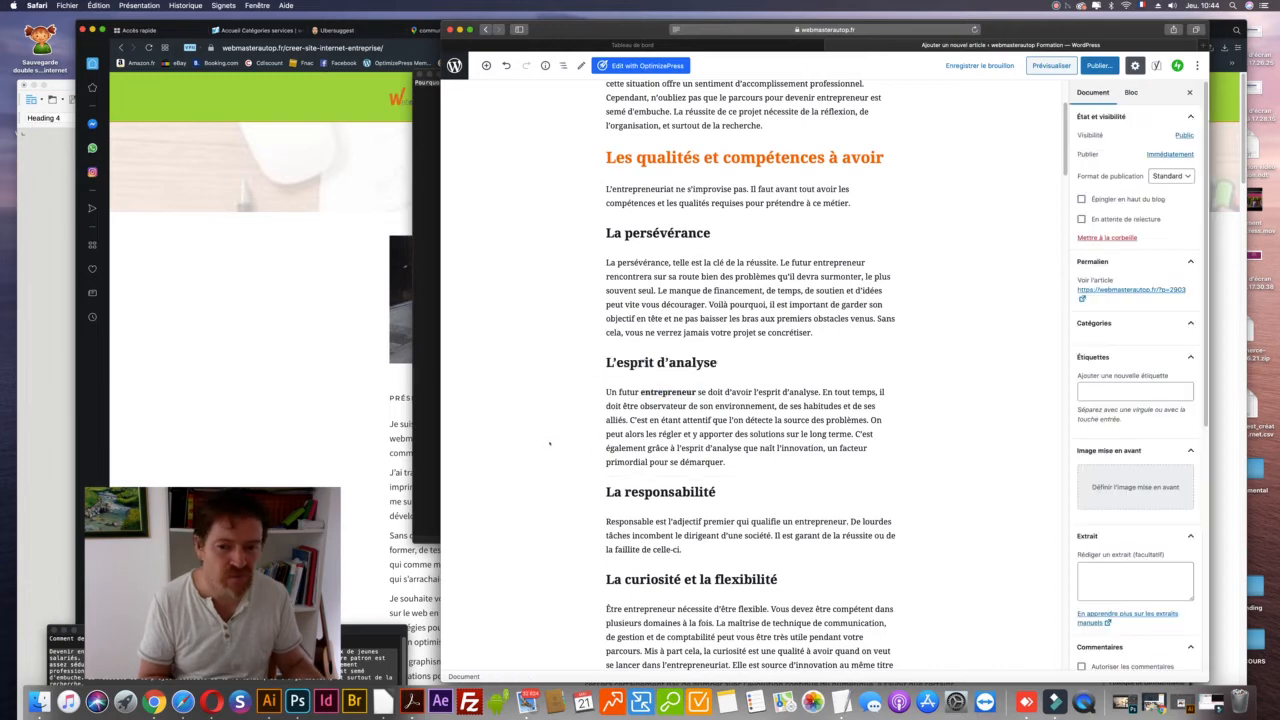
- Make "Devenir entrepreneur" bold at the start of the introduction and save the article as a draft
{"action": "scroll", "coordinate": [549, 443], "scroll_direction": "up", "scroll_amount": 4}
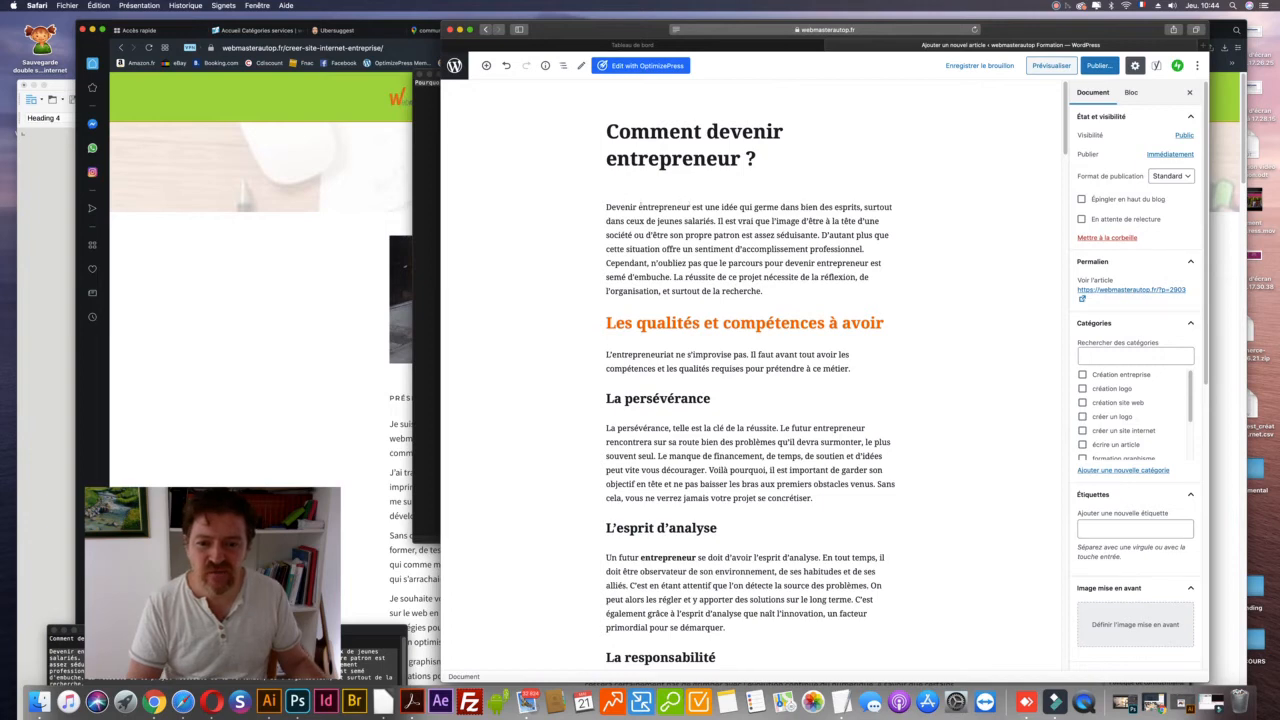
{"action": "left_click_drag", "start_coordinate": [690, 207], "coordinate": [606, 207]}
{"action": "left_click", "coordinate": [660, 184]}
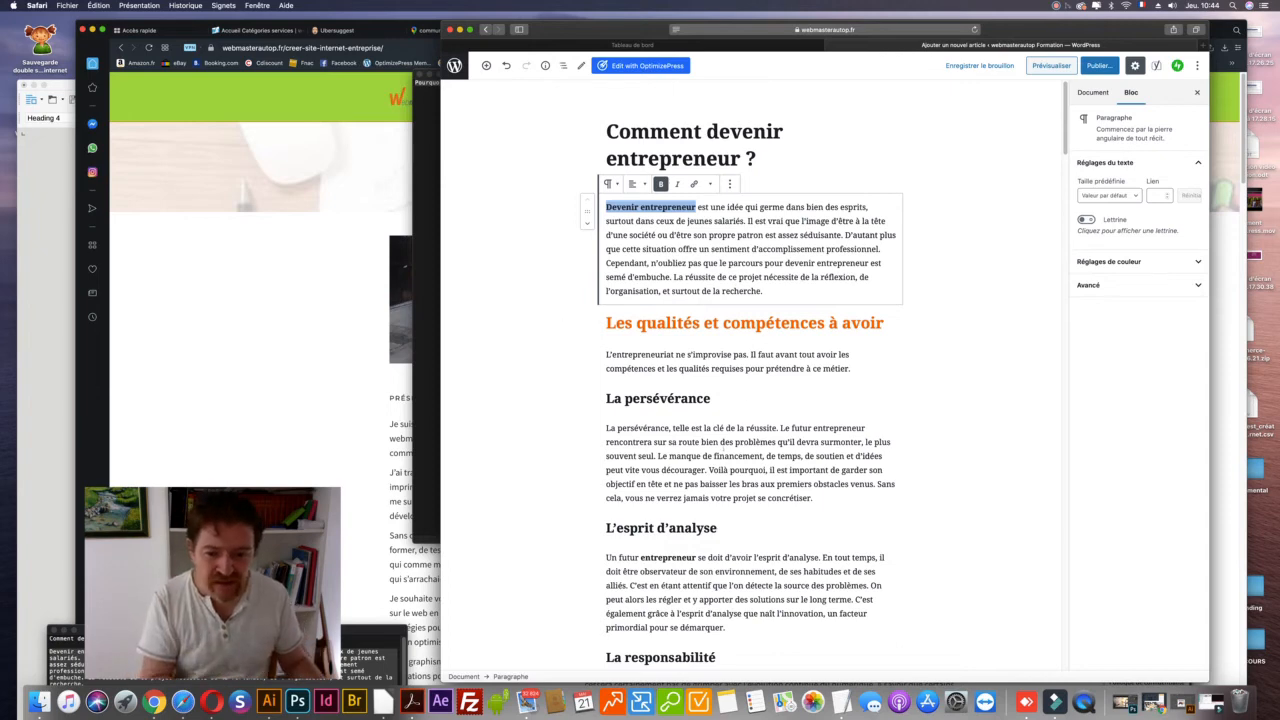
{"action": "left_click", "coordinate": [709, 467]}
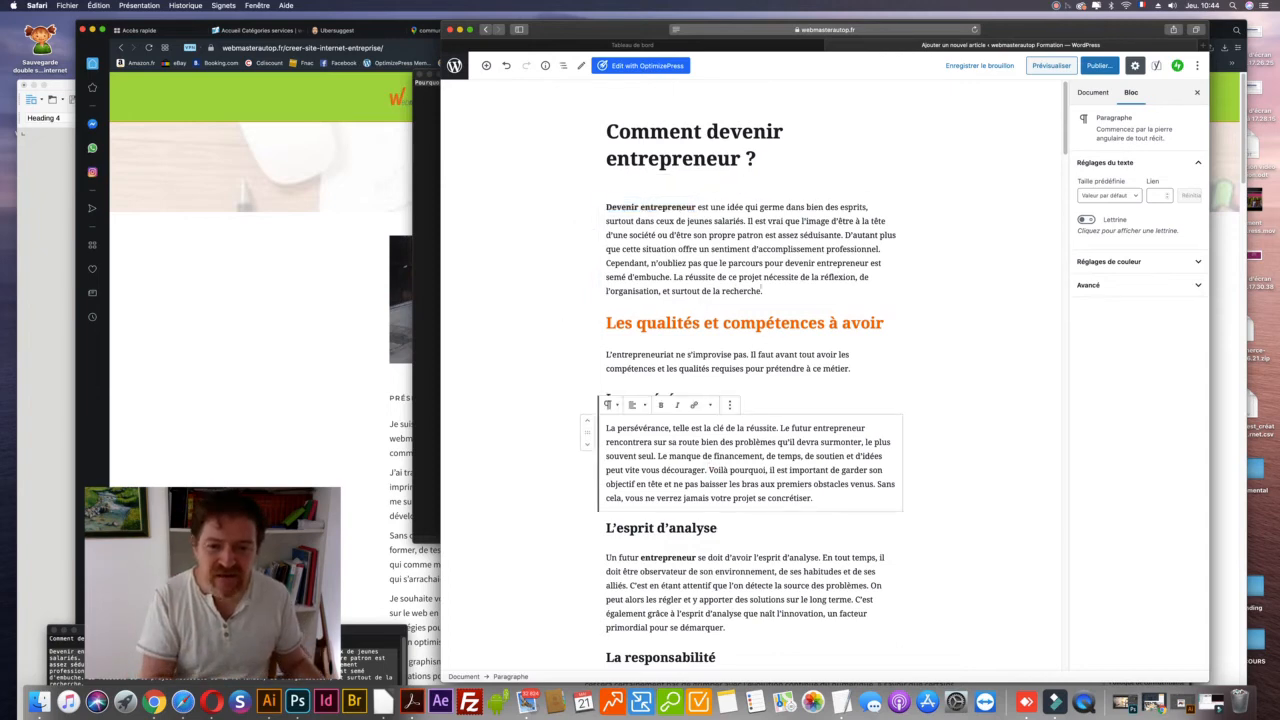
{"action": "scroll", "coordinate": [709, 467], "scroll_direction": "down", "scroll_amount": 5}
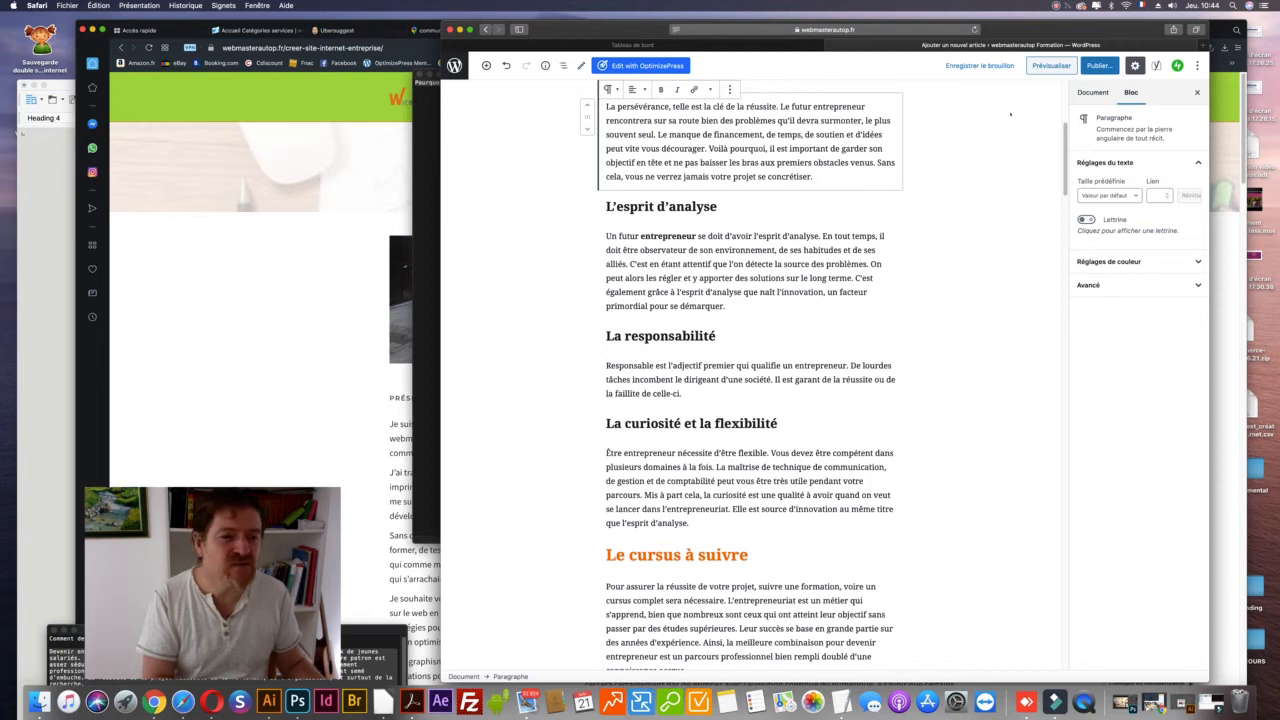
{"action": "left_click", "coordinate": [985, 65]}
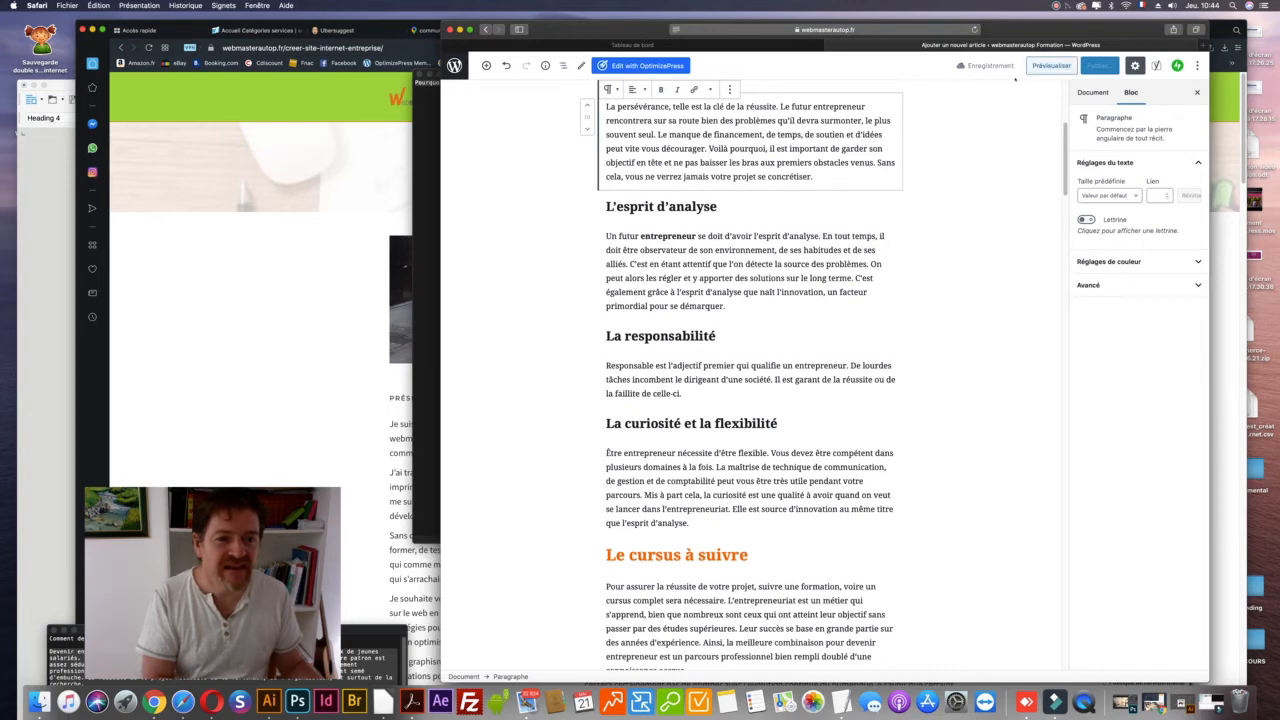
- Preview the article and examine its headings, image and lists down to the closing section
{"action": "left_click", "coordinate": [1051, 65]}
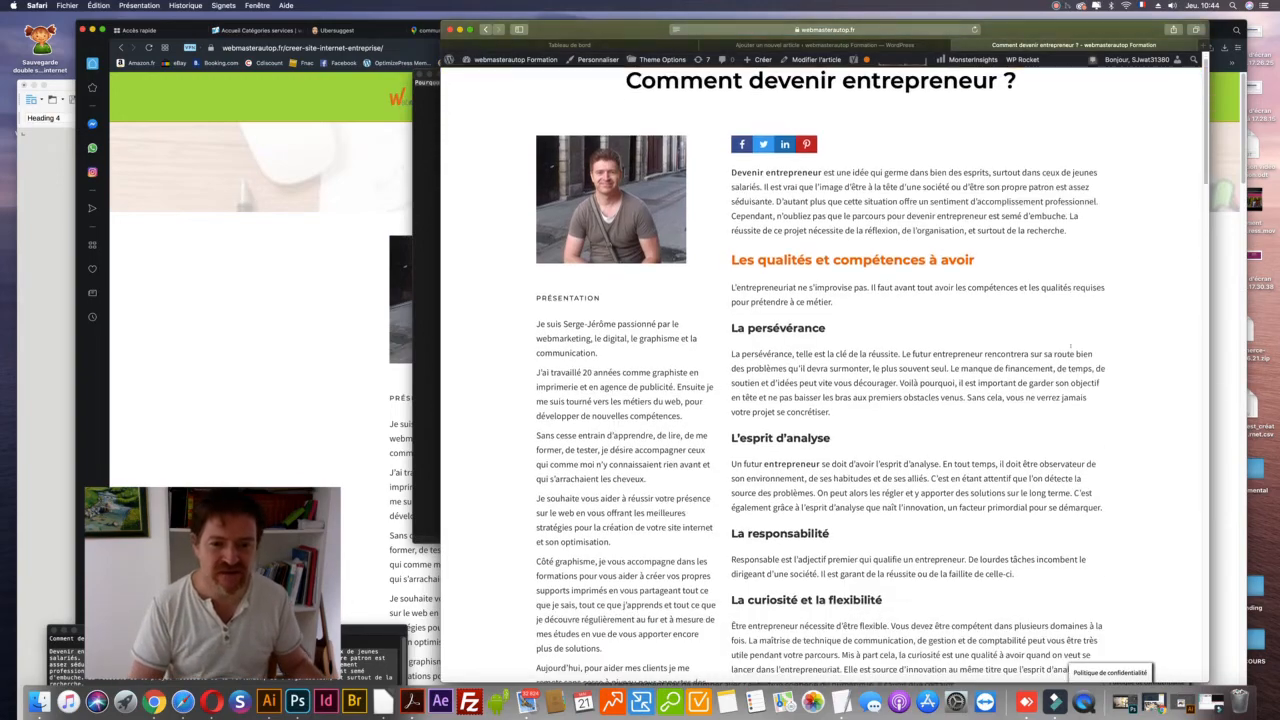
{"action": "scroll", "coordinate": [1071, 349], "scroll_direction": "down", "scroll_amount": 5}
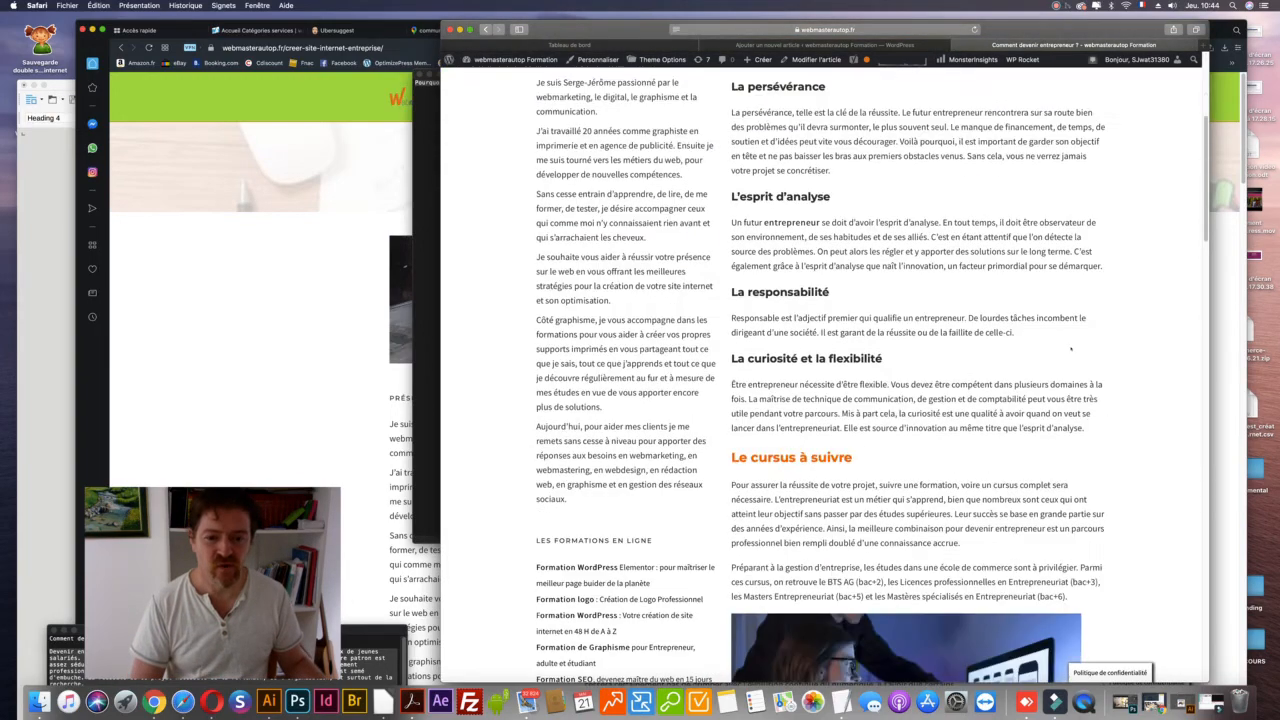
{"action": "scroll", "coordinate": [914, 380], "scroll_direction": "down", "scroll_amount": 4}
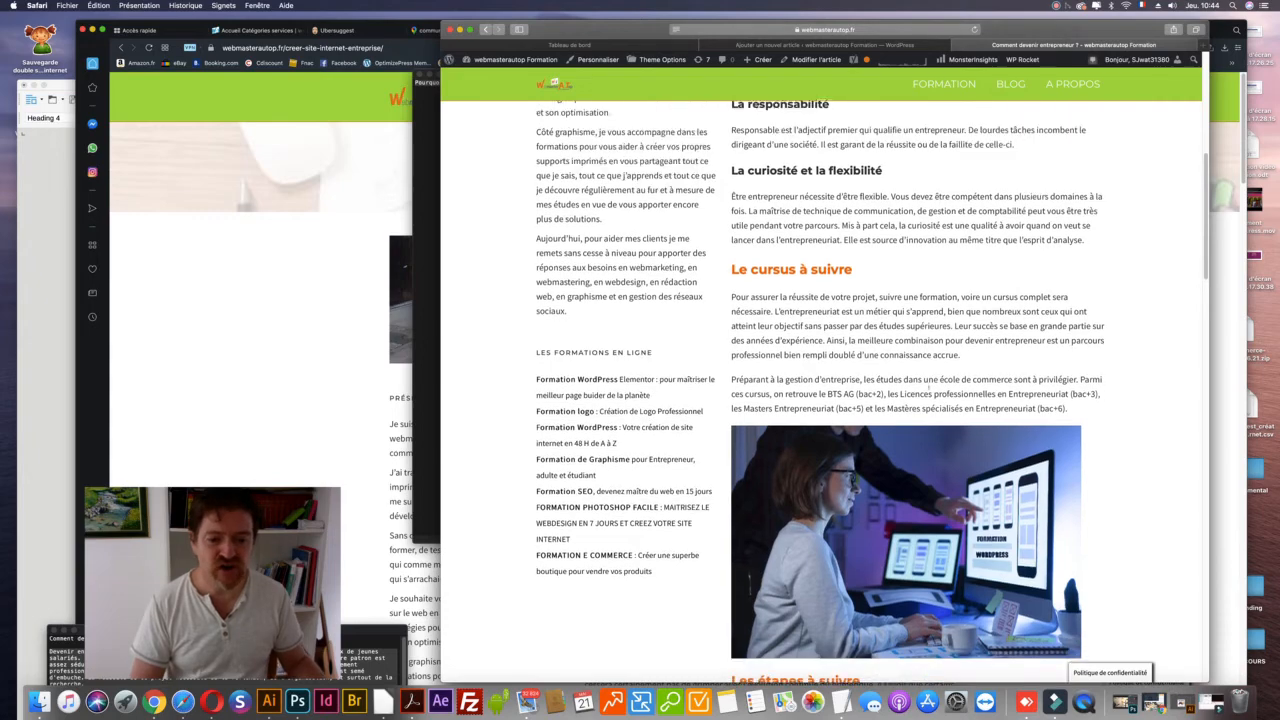
{"action": "scroll", "coordinate": [918, 380], "scroll_direction": "down", "scroll_amount": 10}
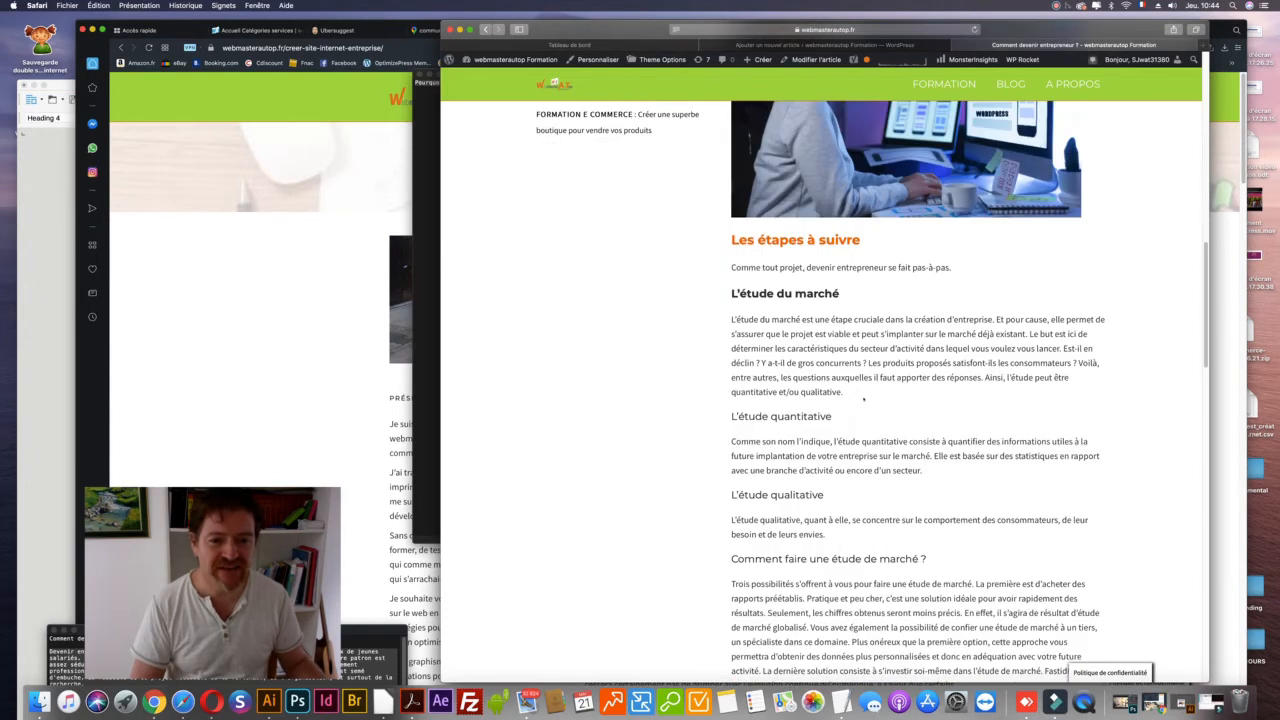
{"action": "scroll", "coordinate": [863, 399], "scroll_direction": "down", "scroll_amount": 6}
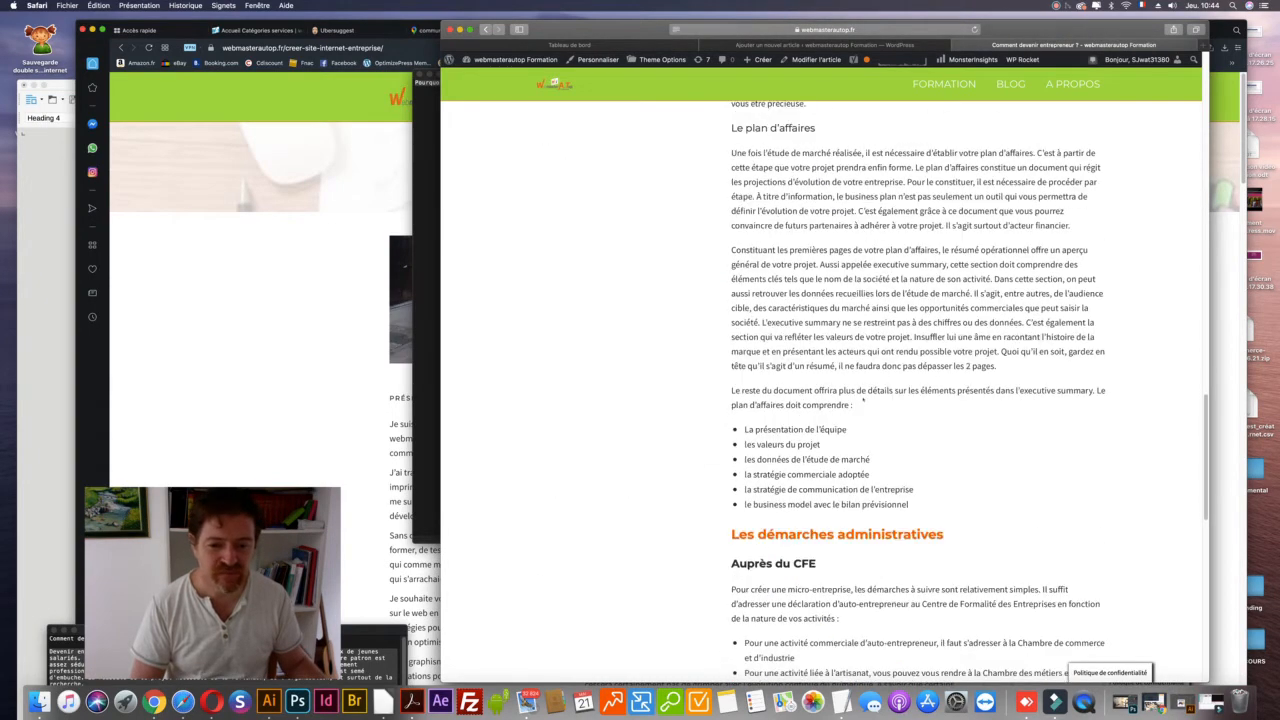
{"action": "scroll", "coordinate": [863, 399], "scroll_direction": "down", "scroll_amount": 4}
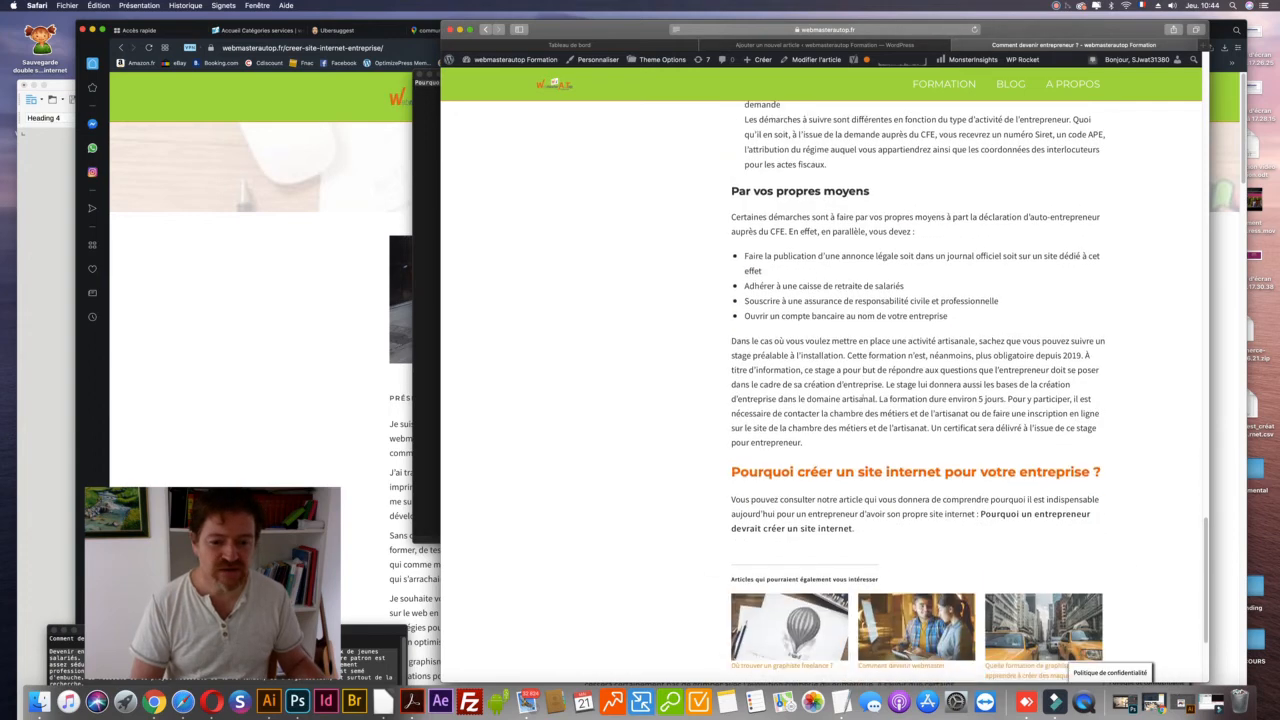
{"action": "scroll", "coordinate": [862, 398], "scroll_direction": "down", "scroll_amount": 2}
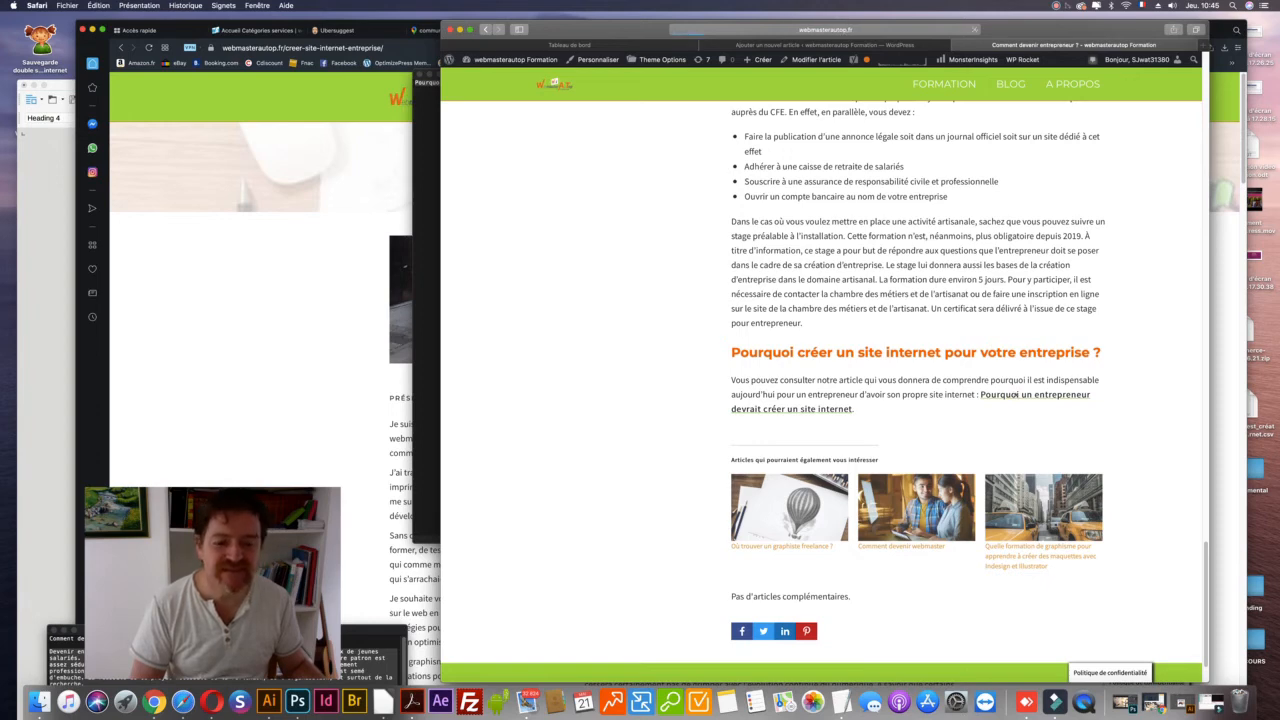
- Follow the closing section's link to check the older article it opens, and return to the article preview
{"action": "left_click", "coordinate": [1017, 395]}
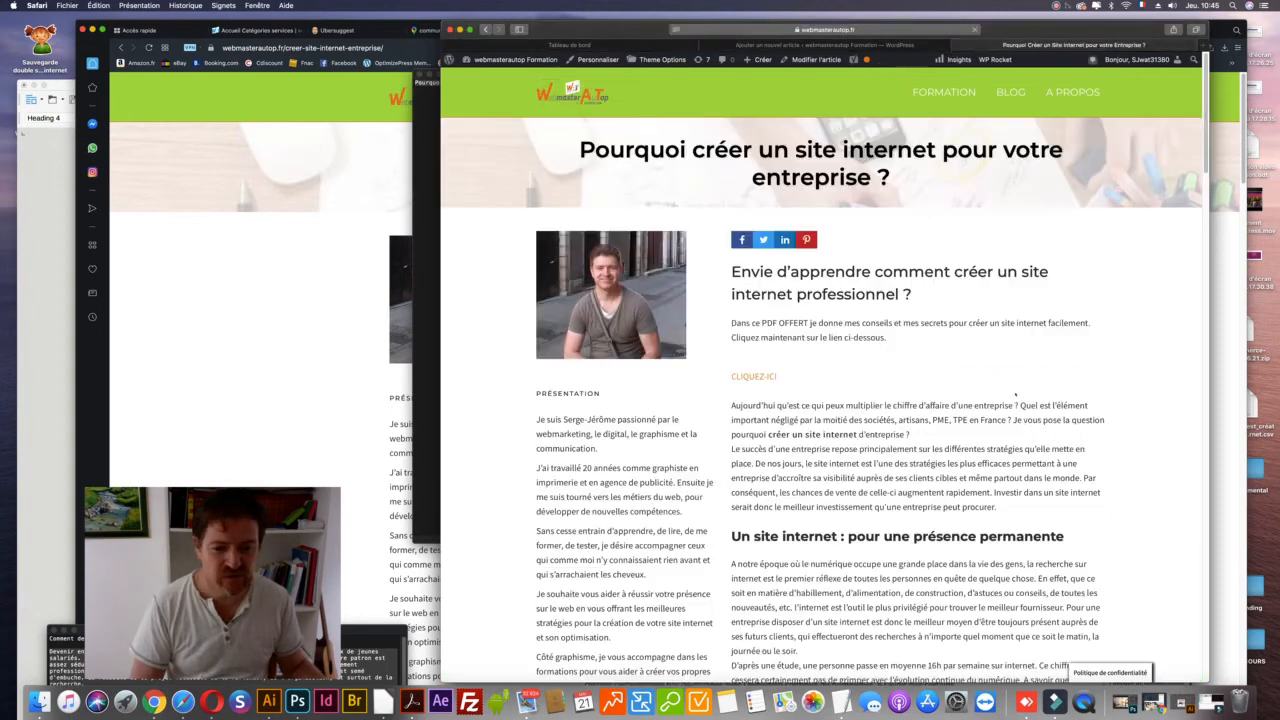
{"action": "scroll", "coordinate": [1016, 395], "scroll_direction": "down", "scroll_amount": 5}
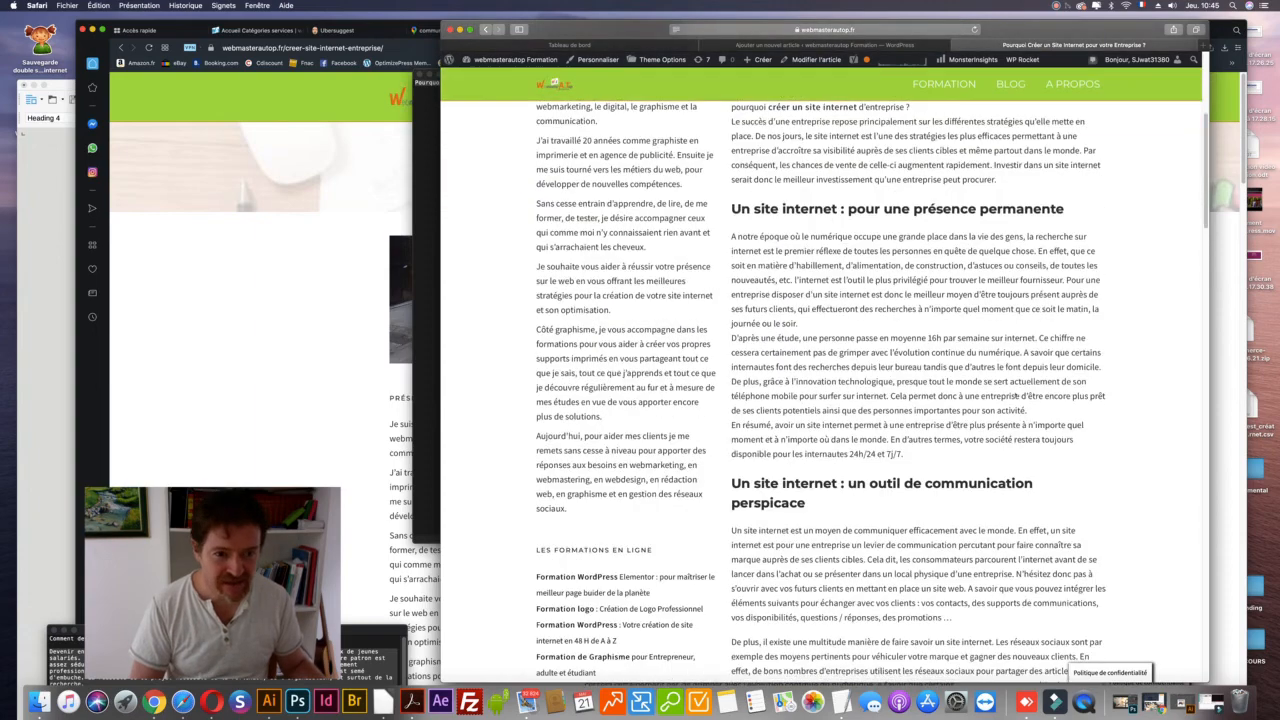
{"action": "scroll", "coordinate": [793, 208], "scroll_direction": "down", "scroll_amount": 10}
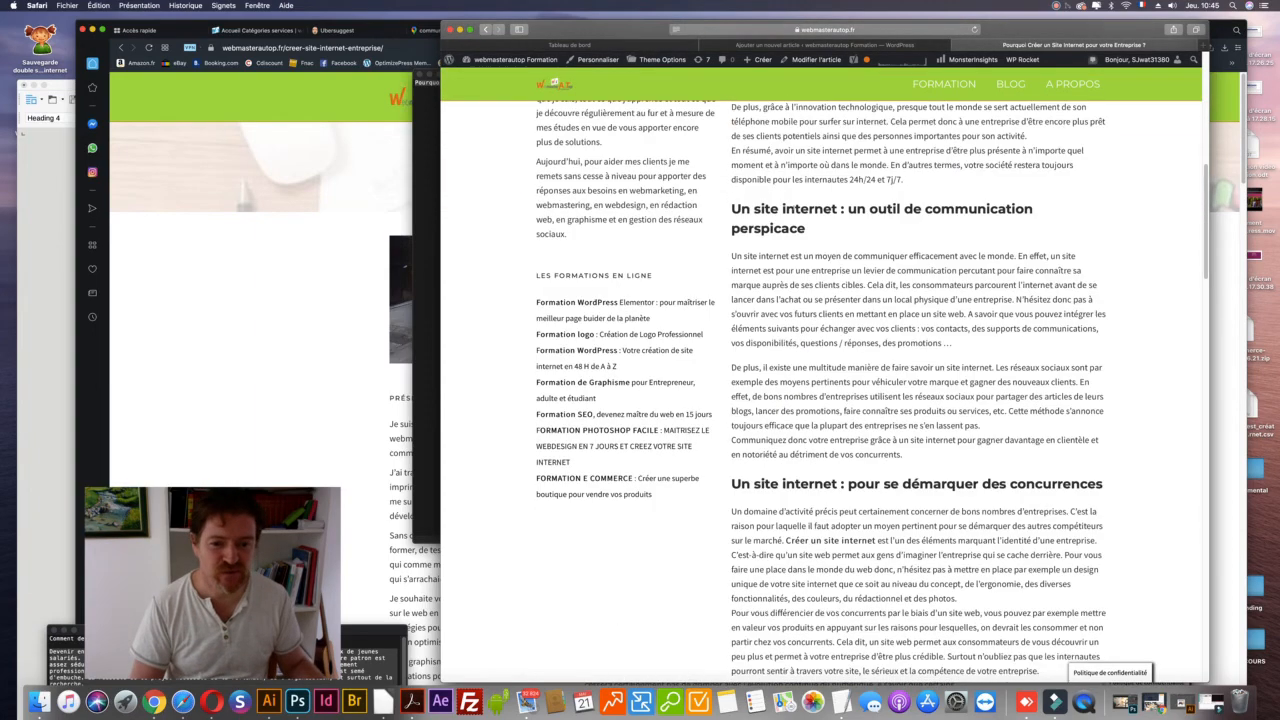
{"action": "left_click", "coordinate": [486, 30]}
{"action": "scroll", "coordinate": [806, 123], "scroll_direction": "up", "scroll_amount": 10}
{"action": "scroll", "coordinate": [805, 123], "scroll_direction": "up", "scroll_amount": 10}
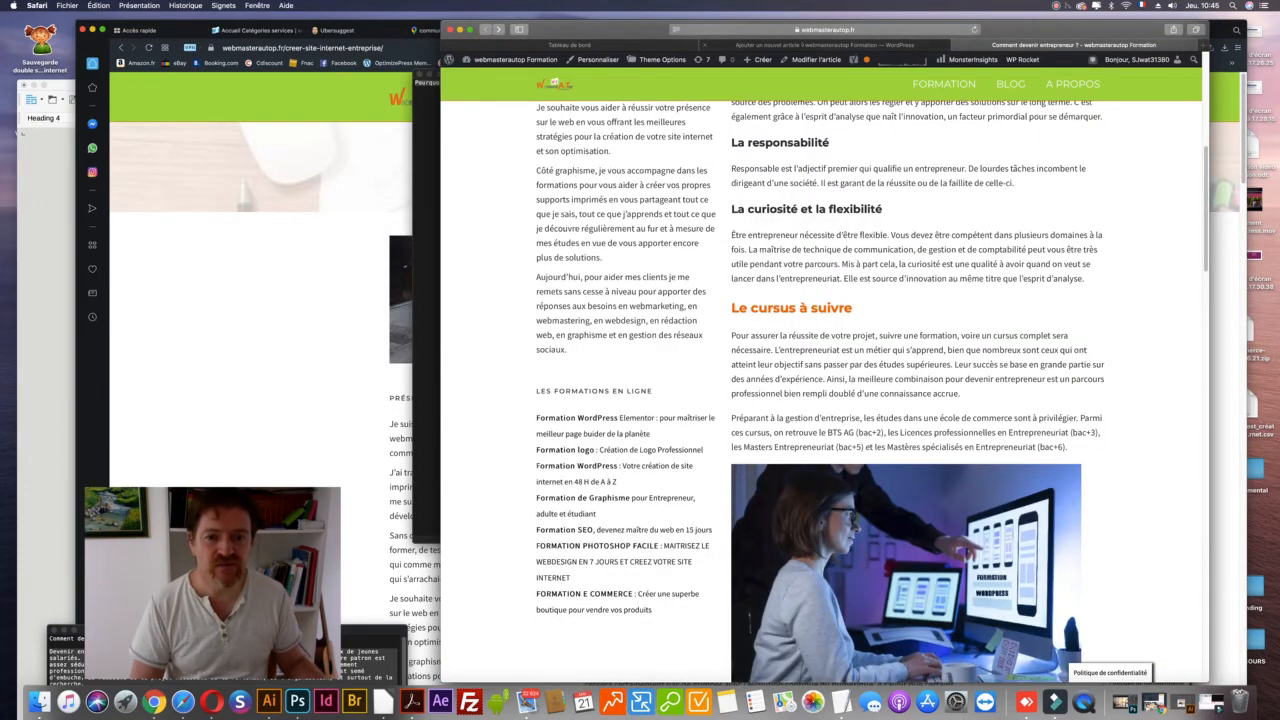
- Return to the article editor and shorten the permalink's URL slug to "comment-devenir-entrepreneur"
{"action": "left_click", "coordinate": [804, 46]}
{"action": "left_click", "coordinate": [1196, 286]}
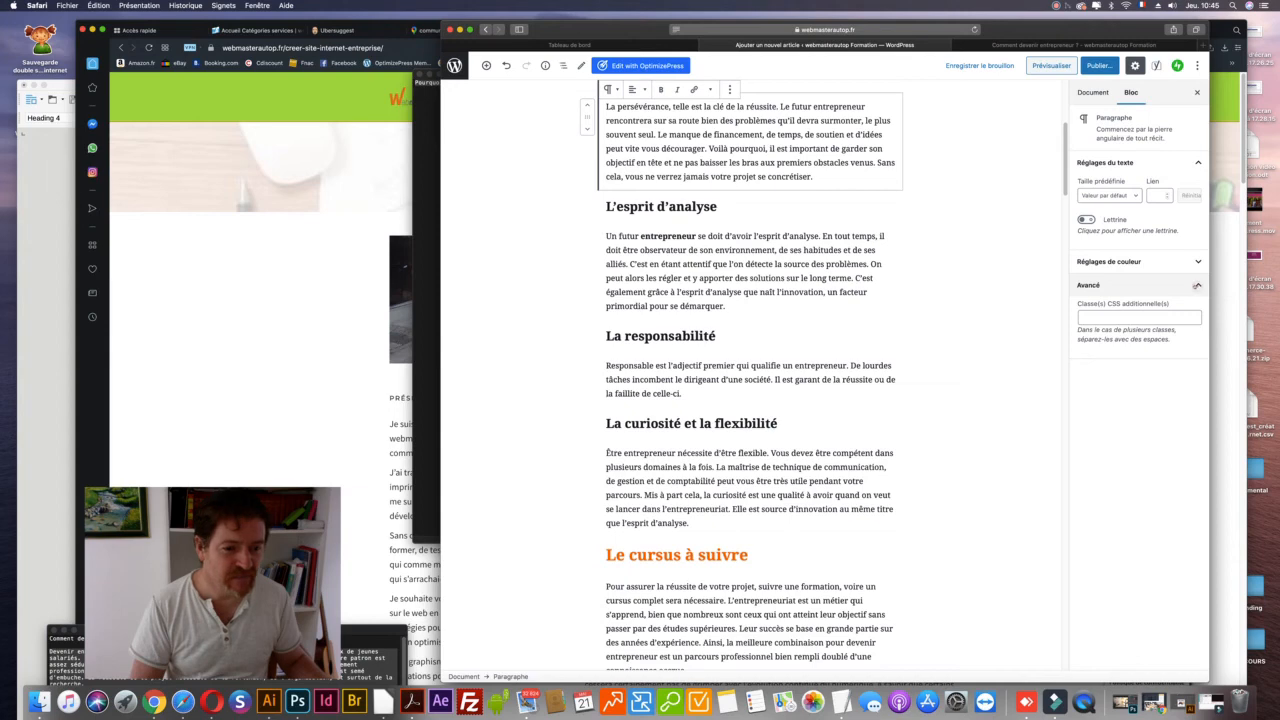
{"action": "left_click", "coordinate": [1196, 262]}
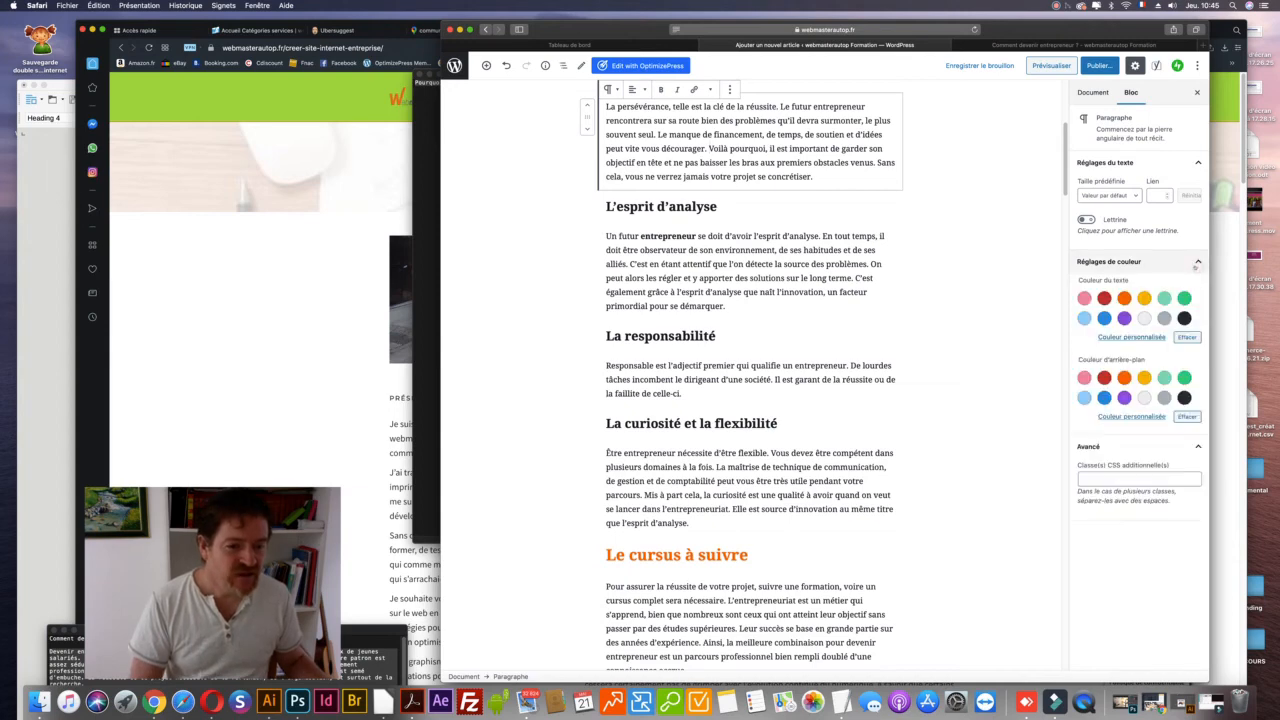
{"action": "scroll", "coordinate": [1000, 250], "scroll_direction": "up", "scroll_amount": 3}
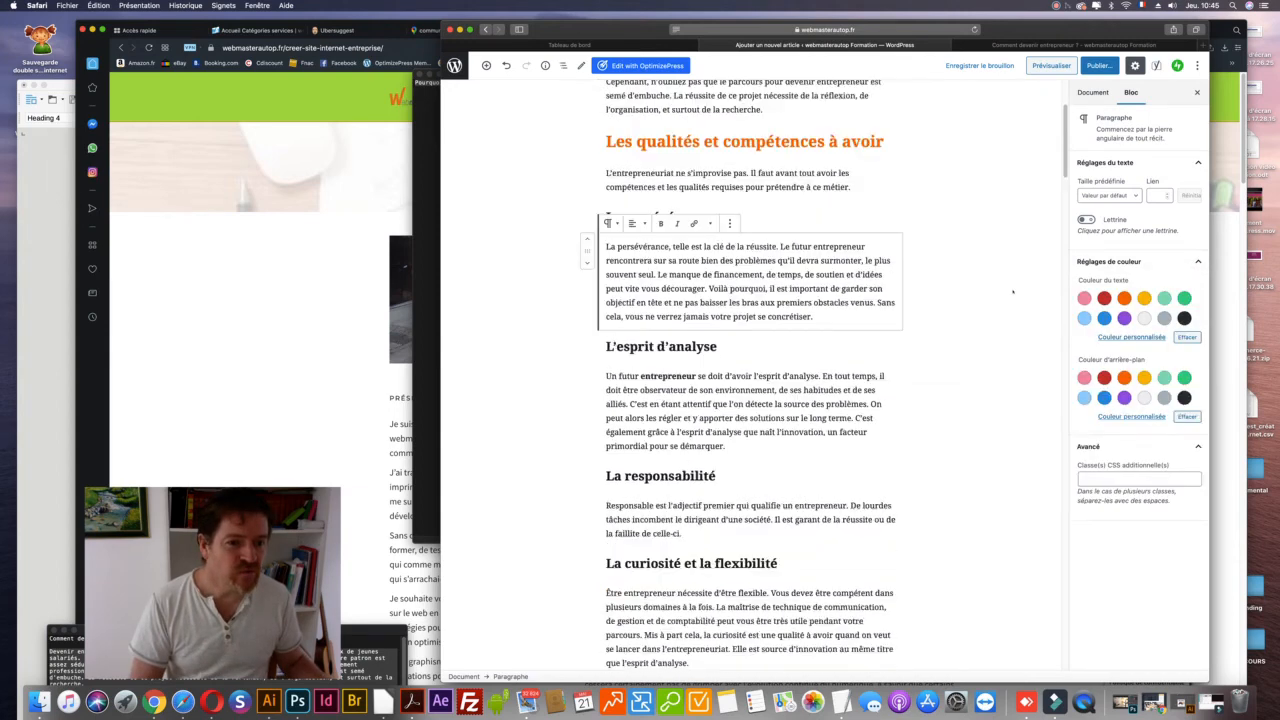
{"action": "left_click", "coordinate": [1091, 92]}
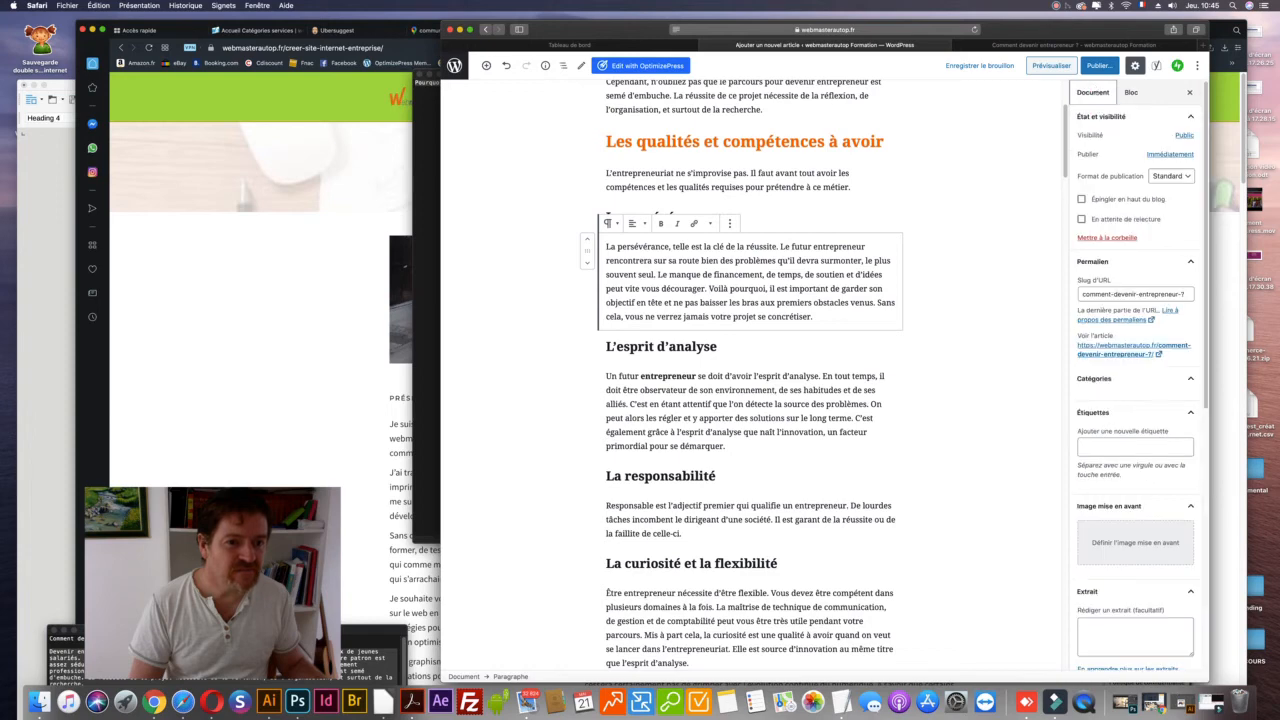
{"action": "left_click", "coordinate": [1181, 294]}
{"action": "key", "text": "BackSpace"}
{"action": "key", "text": "BackSpace"}
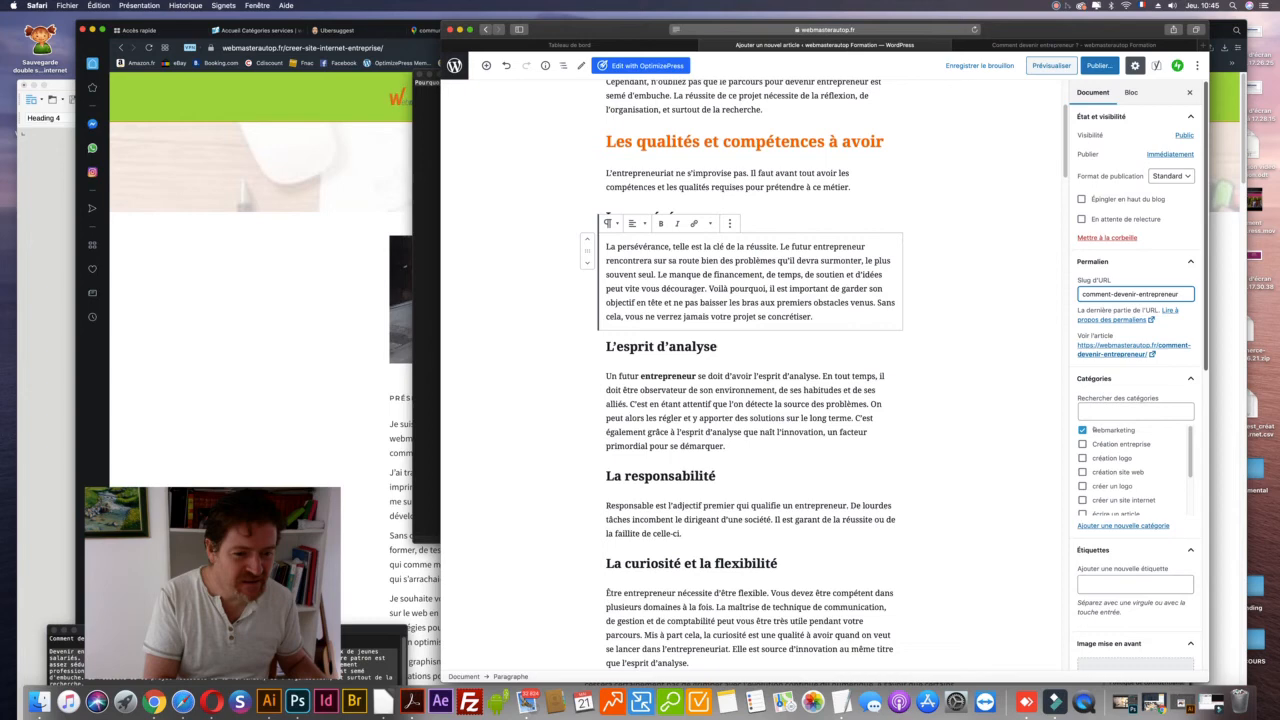
- Assign the article to the category "Création entreprise" instead of "webmarketing"
{"action": "left_click", "coordinate": [1082, 430]}
{"action": "left_click", "coordinate": [1082, 444]}
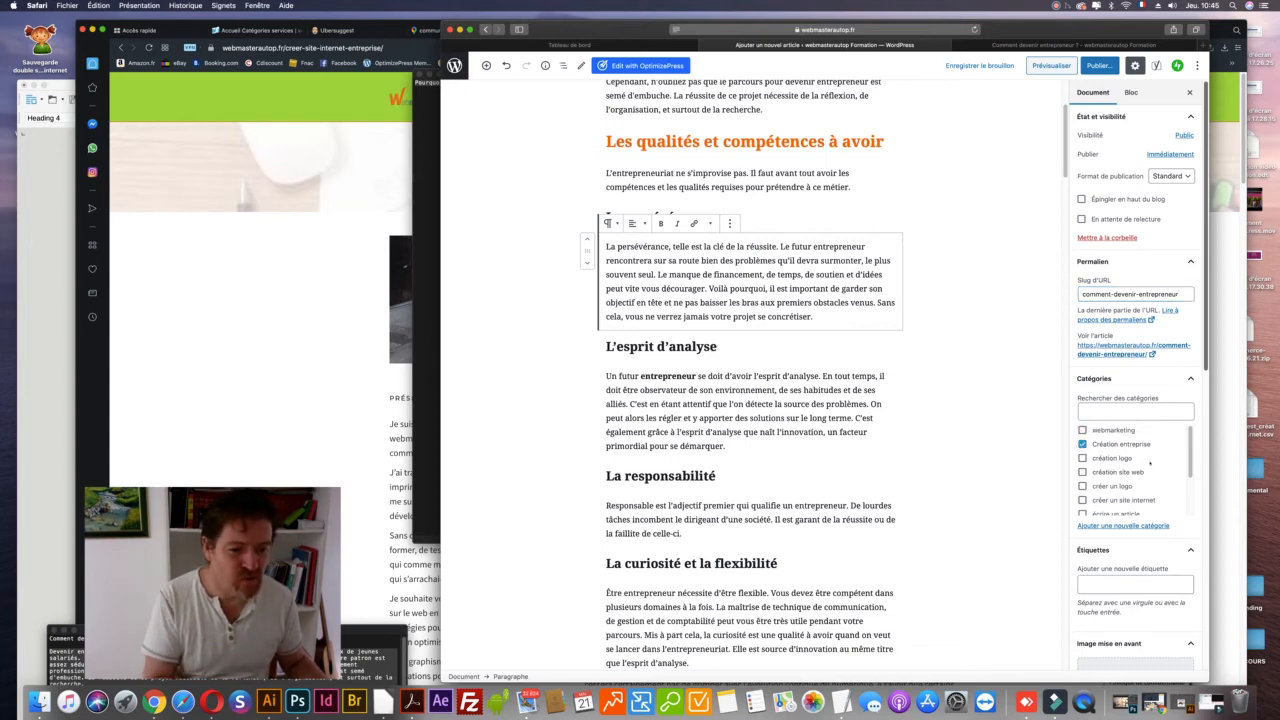
{"action": "scroll", "coordinate": [1160, 450], "scroll_direction": "down", "scroll_amount": 5}
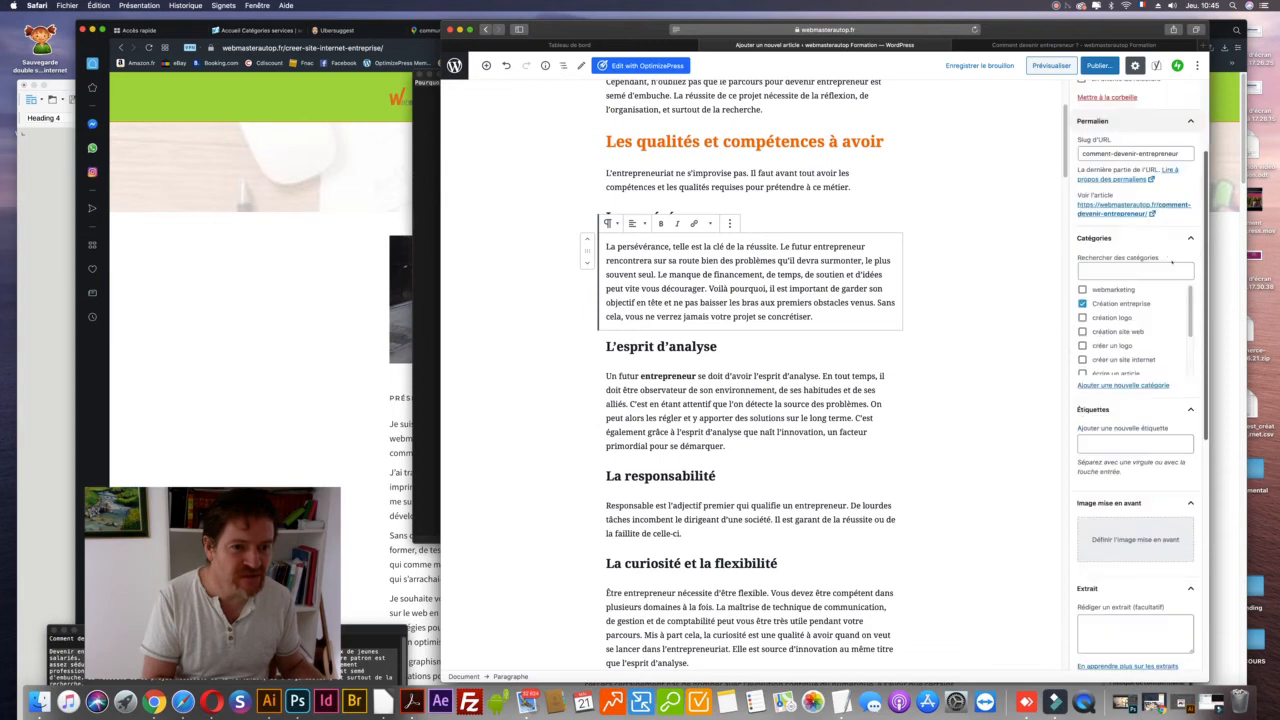
- Fill in the article's excerpt with the introduction's first three sentences, copied from "Devenir entrepreneur" through "accomplissement professionnel."
{"action": "scroll", "coordinate": [1175, 287], "scroll_direction": "down", "scroll_amount": 1}
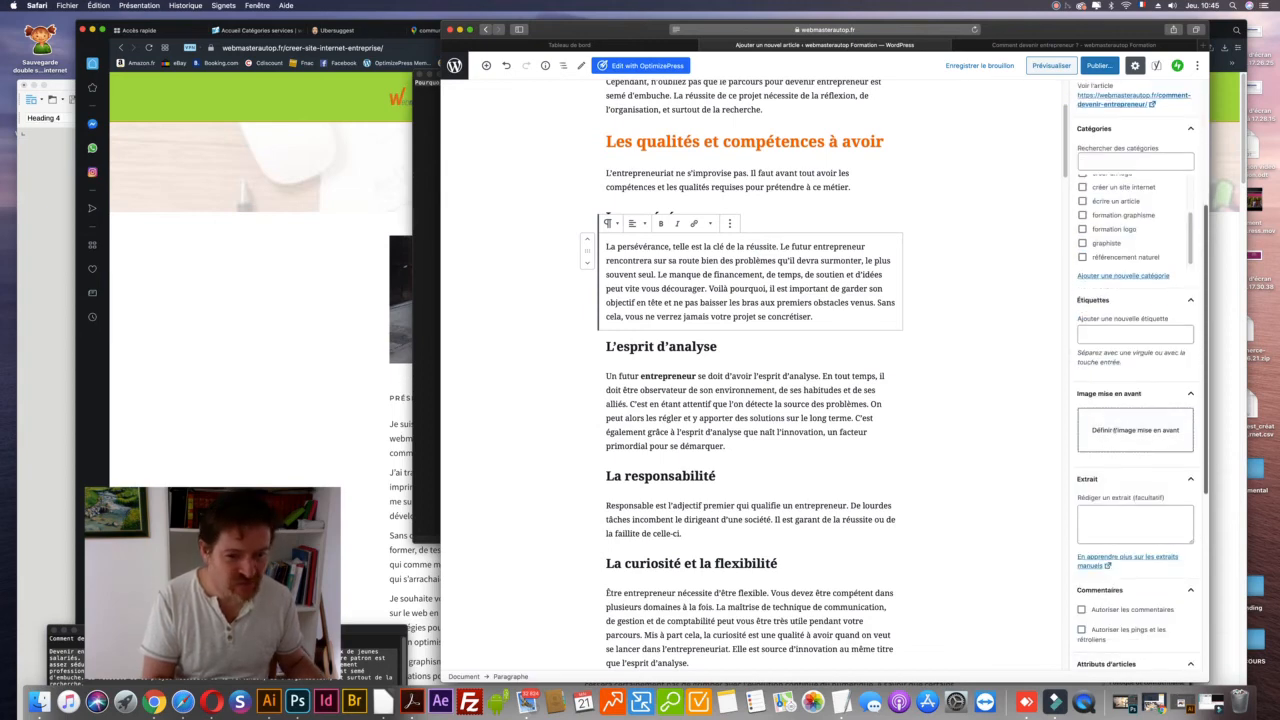
{"action": "scroll", "coordinate": [750, 400], "scroll_direction": "up", "scroll_amount": 4}
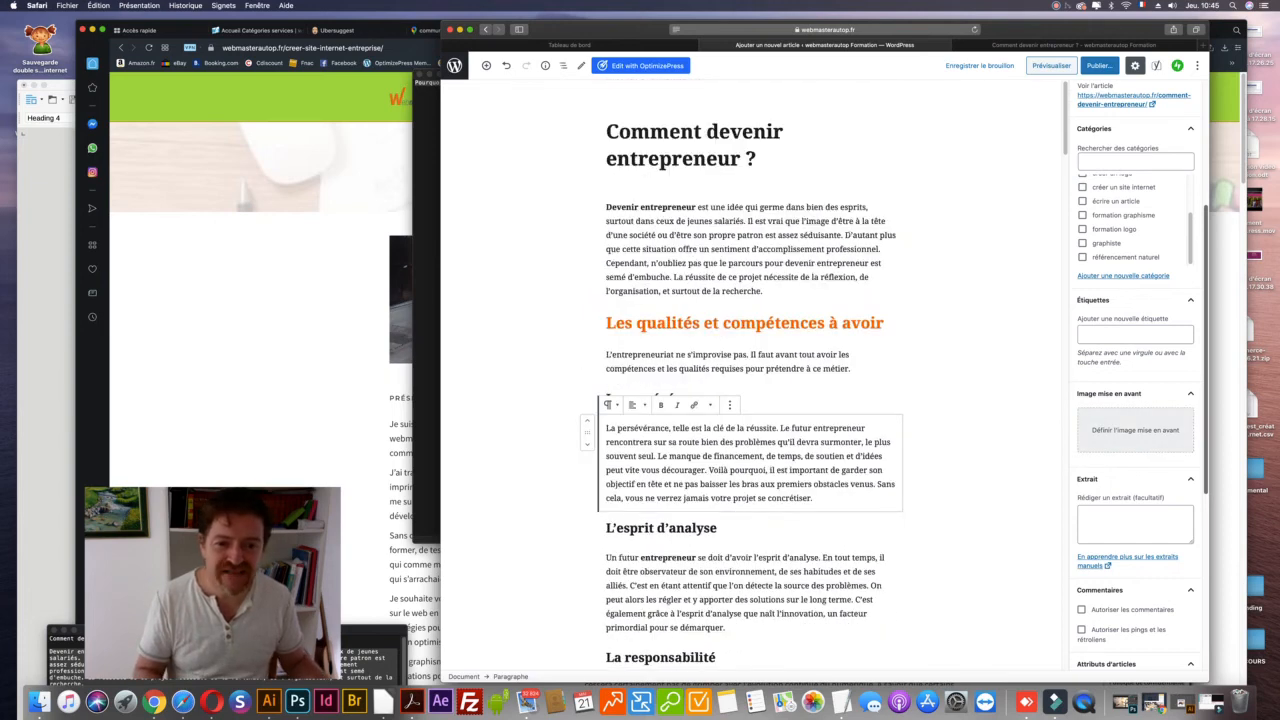
{"action": "left_click_drag", "start_coordinate": [881, 249], "coordinate": [606, 207]}
{"action": "left_click", "coordinate": [1099, 519]}
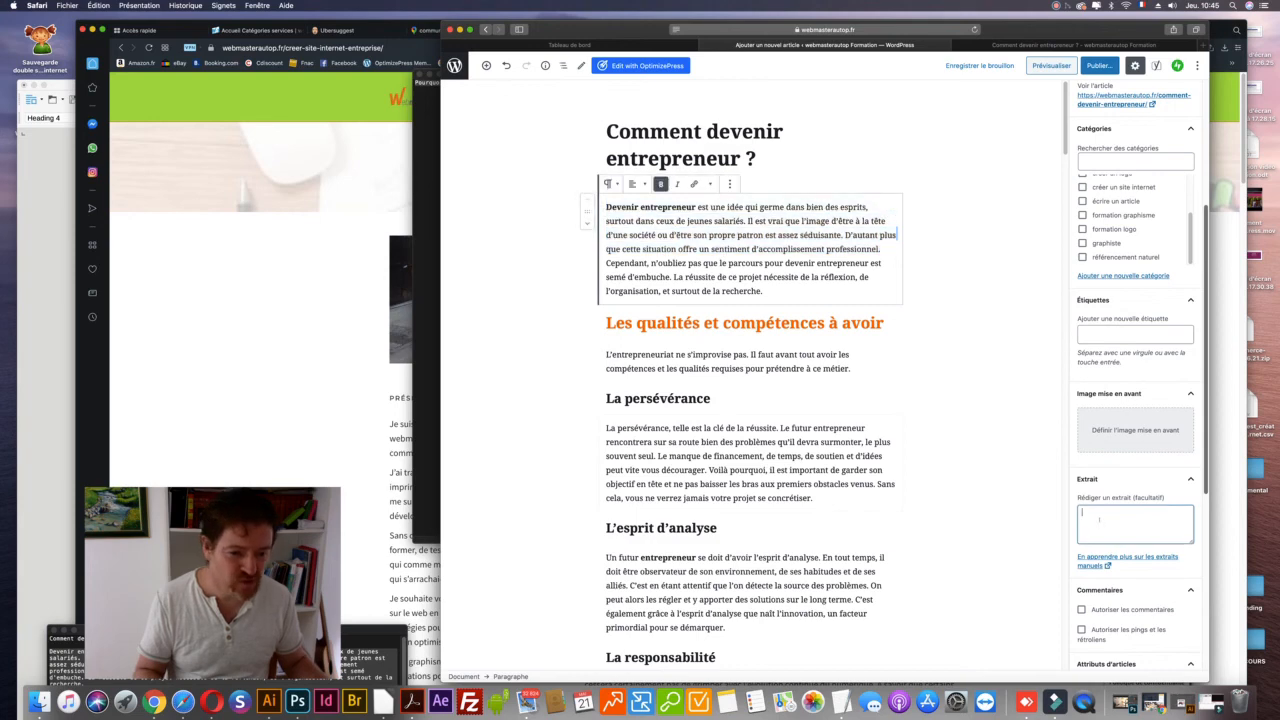
{"action": "key", "text": "super+v"}
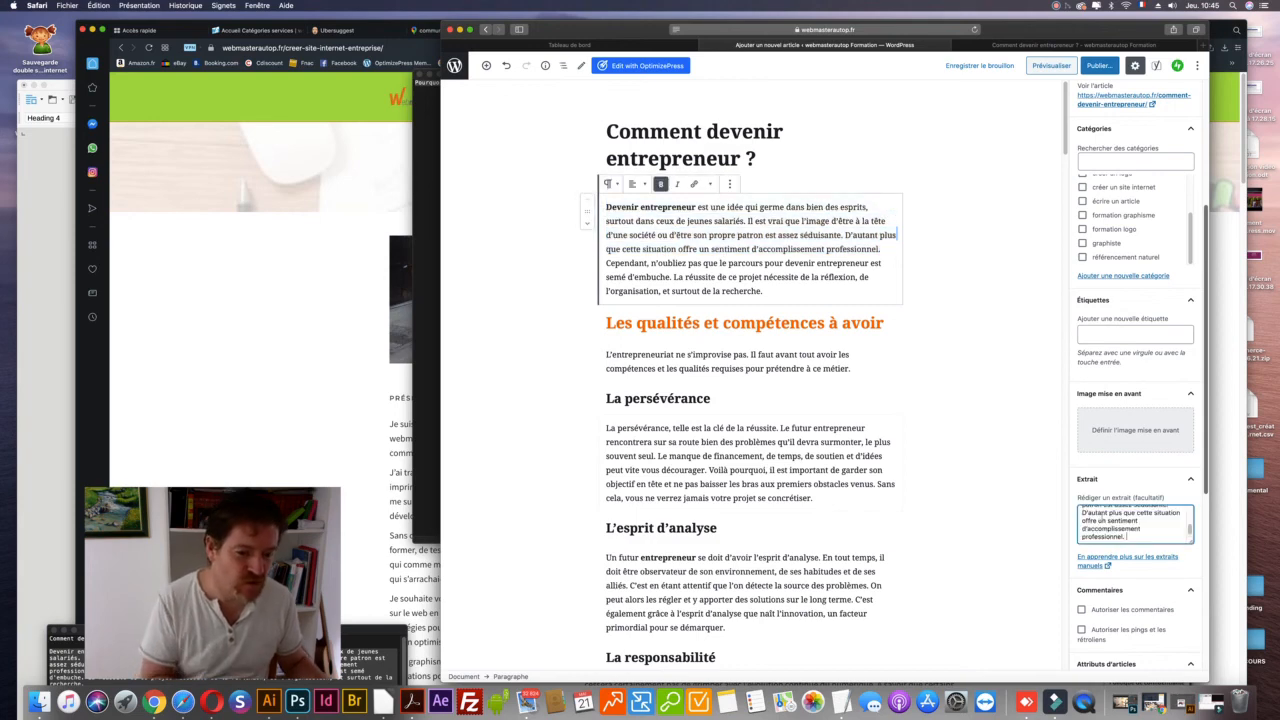
{"action": "scroll", "coordinate": [1102, 519], "scroll_direction": "up", "scroll_amount": 1}
{"action": "scroll", "coordinate": [1102, 519], "scroll_direction": "up", "scroll_amount": 3}
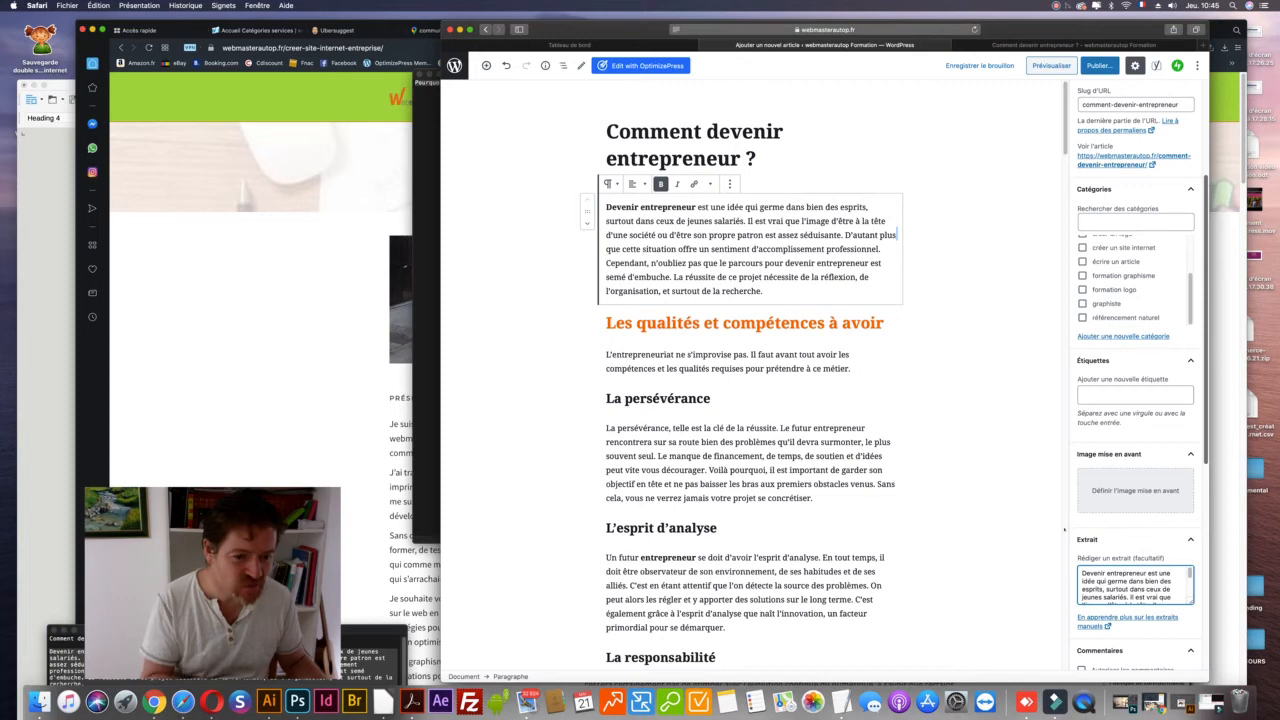
{"action": "scroll", "coordinate": [1064, 530], "scroll_direction": "down", "scroll_amount": 6}
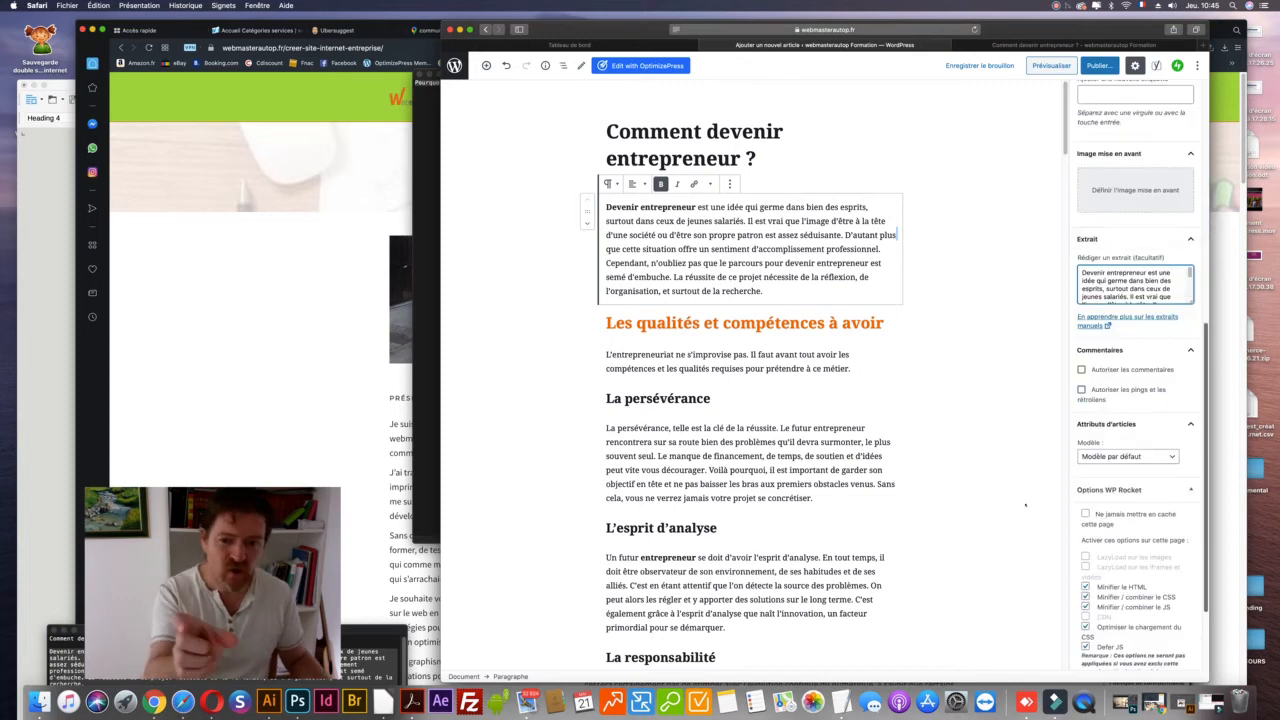
{"action": "scroll", "coordinate": [1025, 505], "scroll_direction": "down", "scroll_amount": 1}
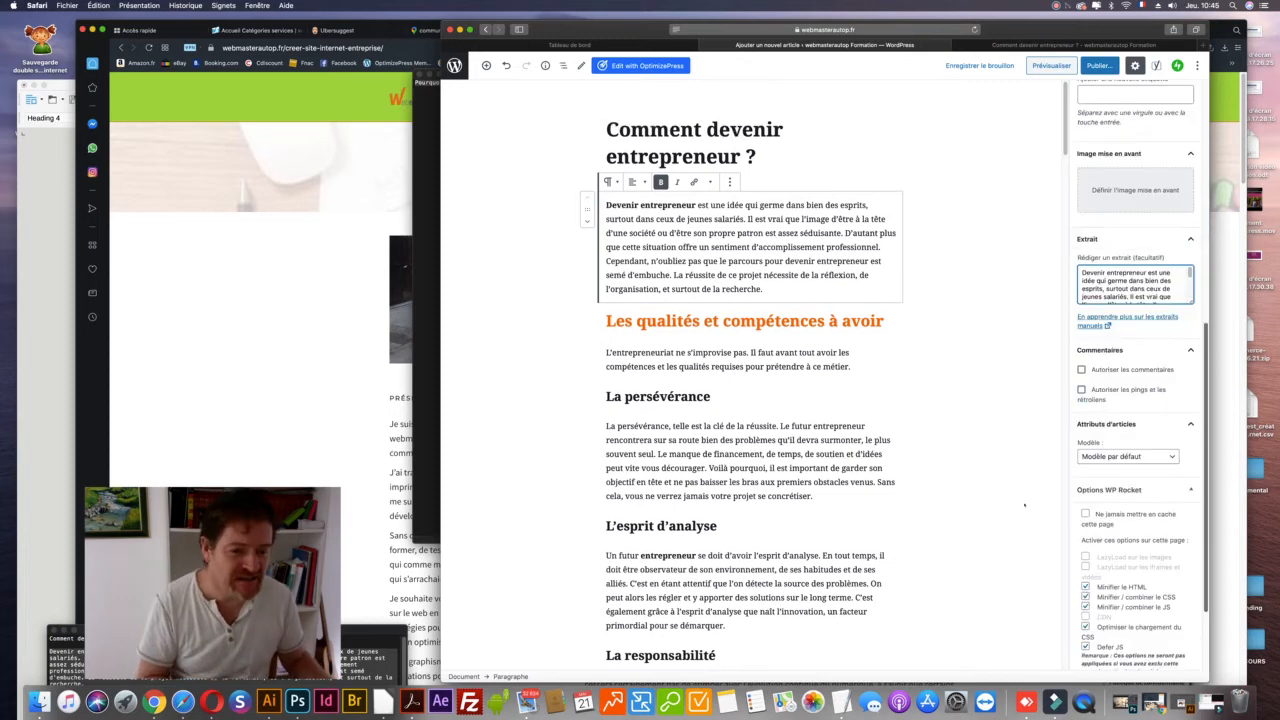
{"action": "scroll", "coordinate": [1169, 464], "scroll_direction": "down", "scroll_amount": 3}
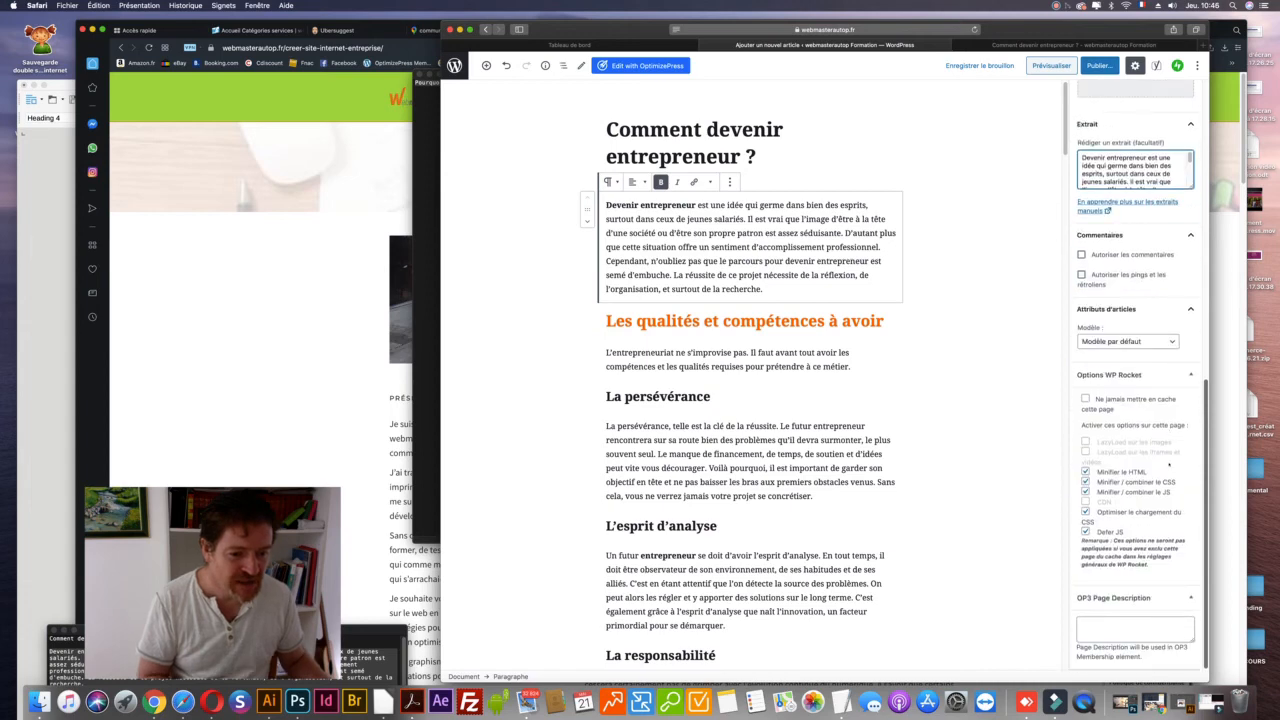
{"action": "scroll", "coordinate": [1169, 464], "scroll_direction": "up", "scroll_amount": 12}
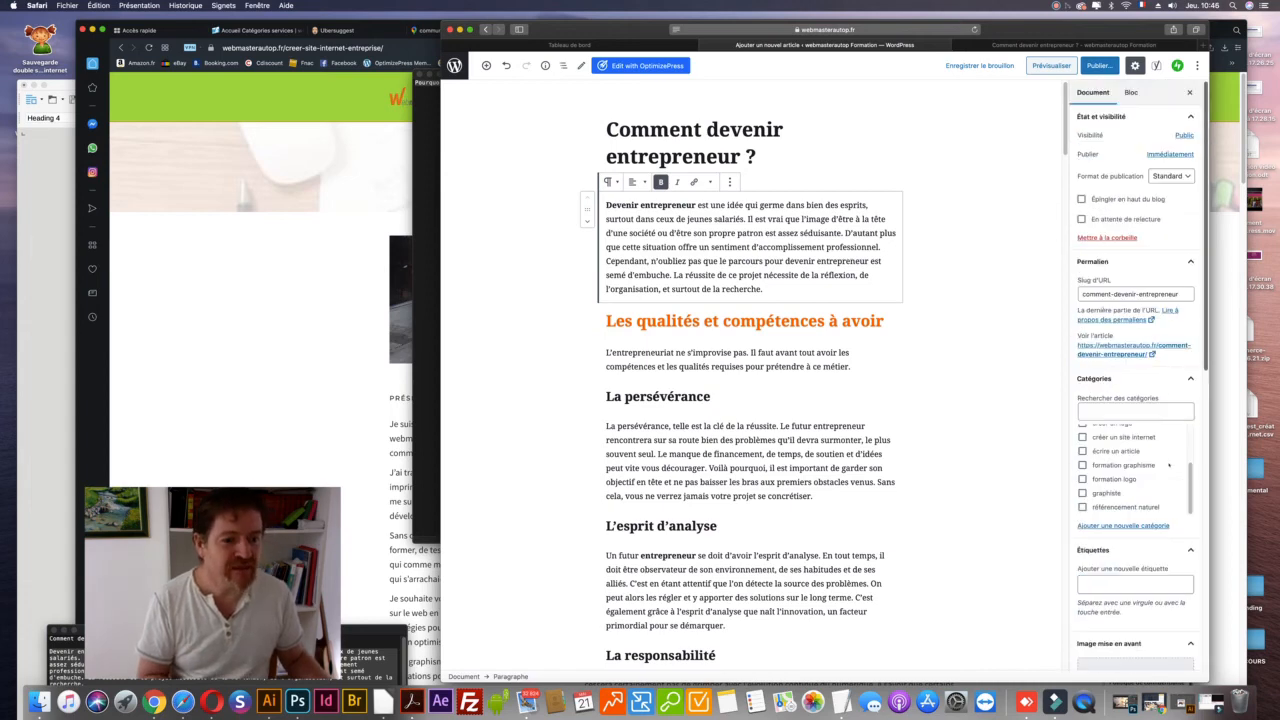